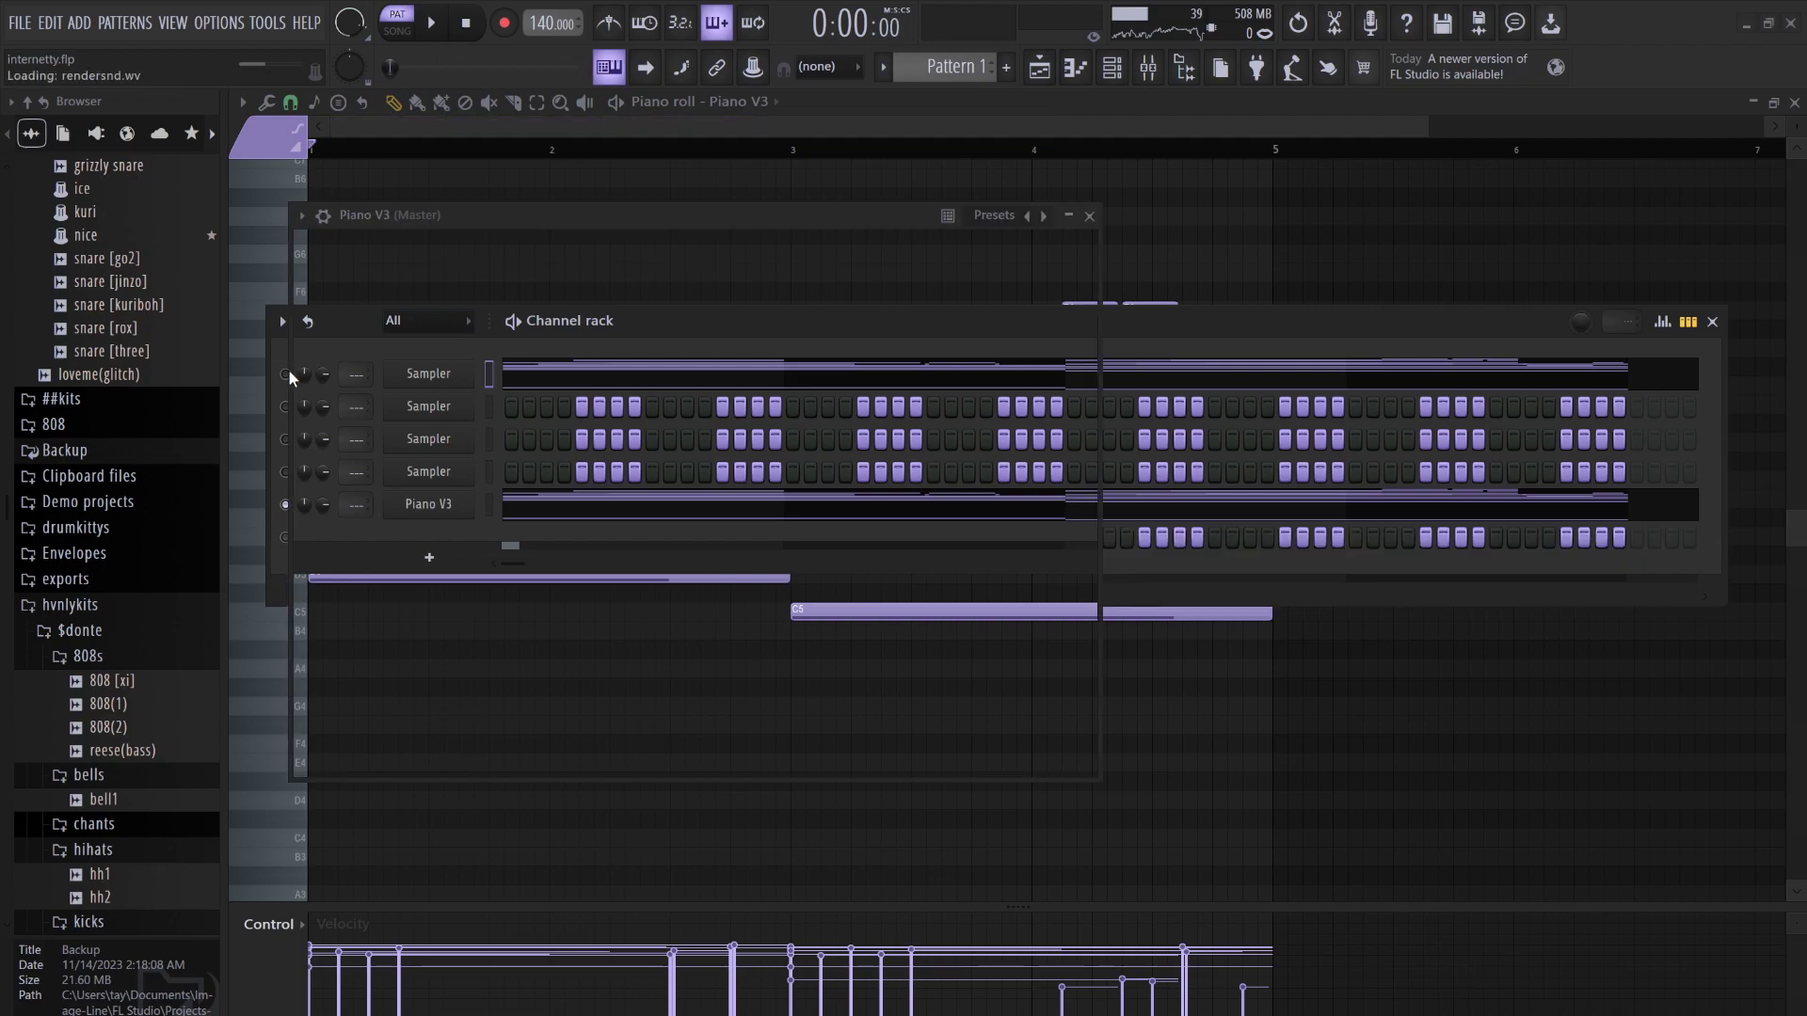
Set the Pattern 1 audio clip's declicking mode to Generic (bleeding) and list all channels in the channel rack
click(1177, 333)
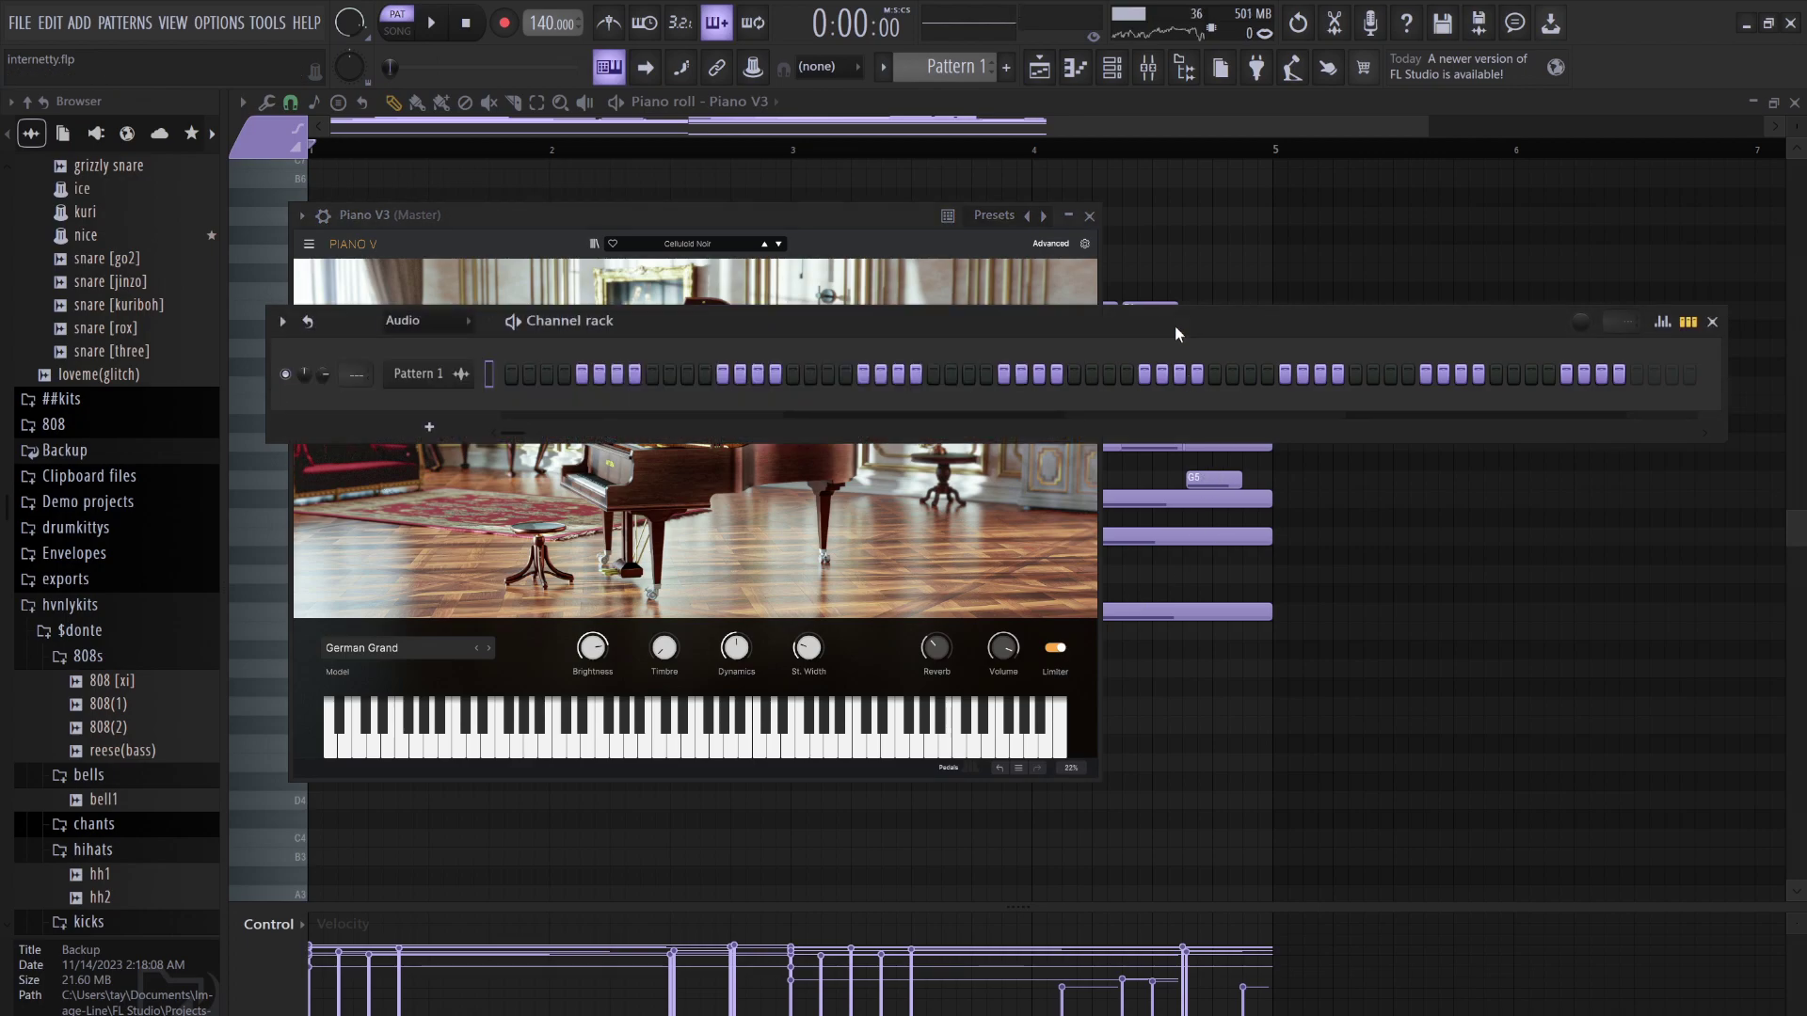
click(419, 373)
click(632, 631)
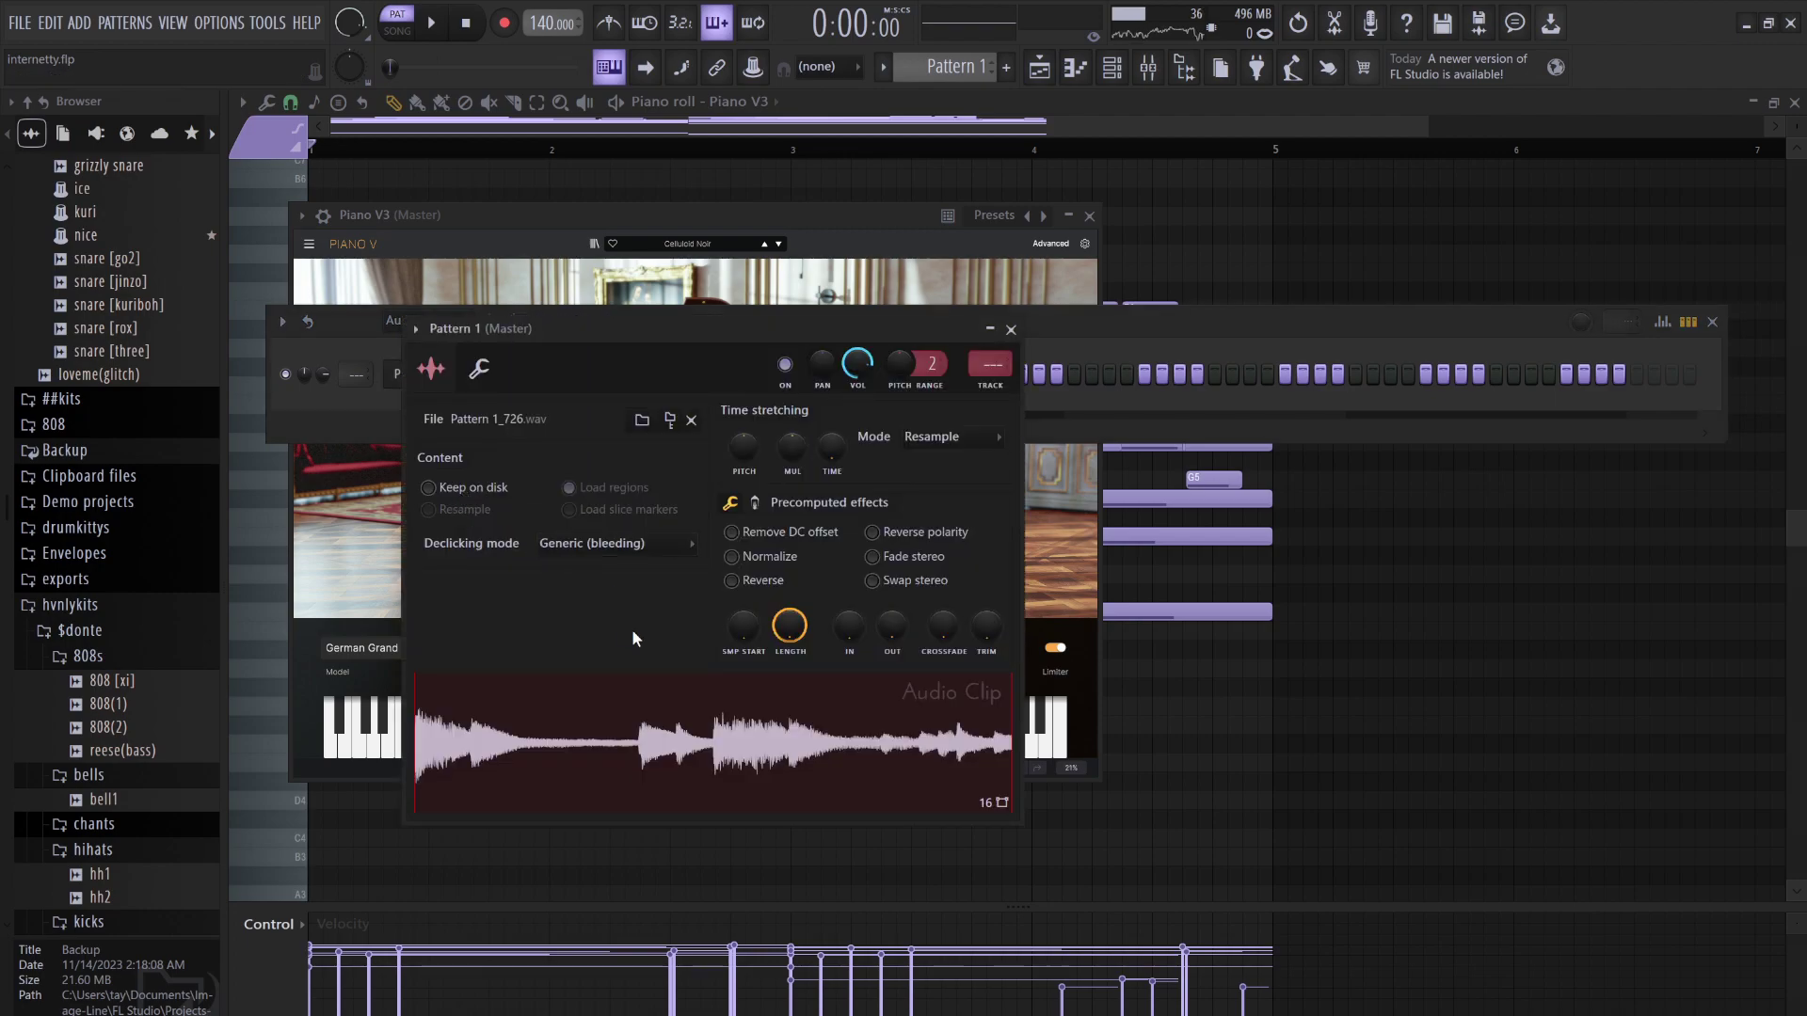
click(393, 322)
click(429, 335)
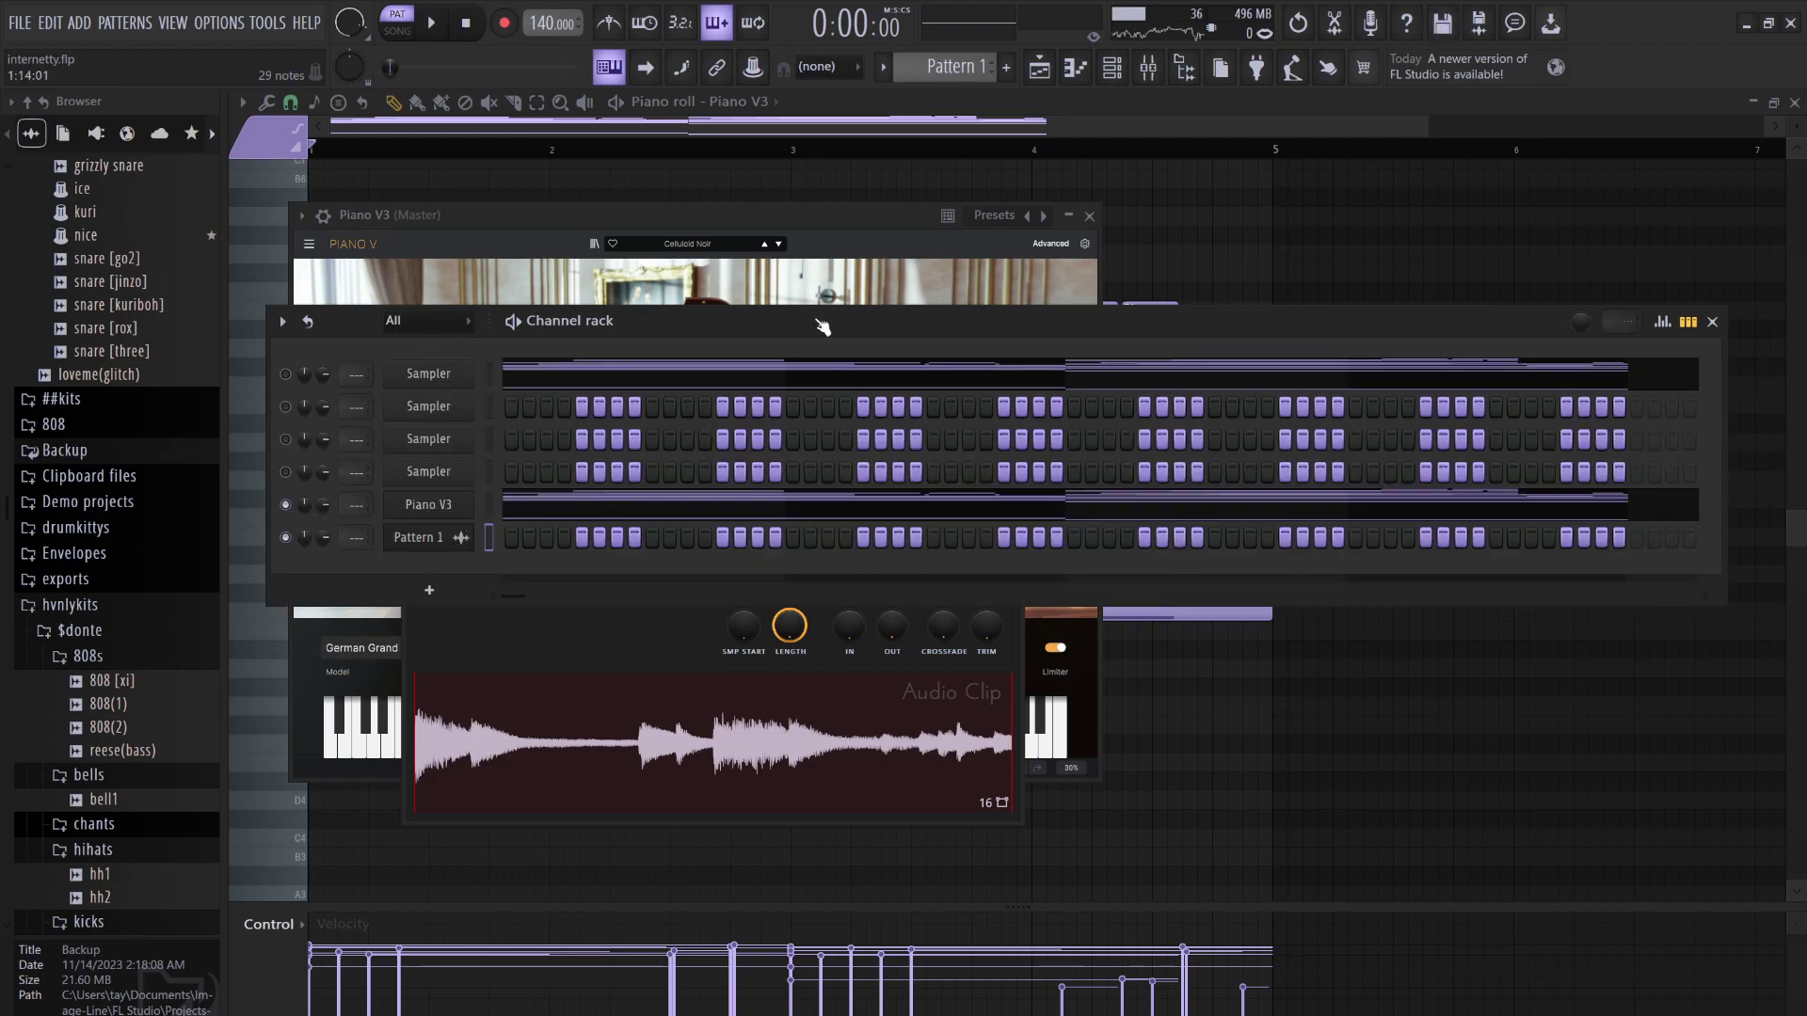
Switch Piano V3 to an upright preset using the Classical Upright model and audition it with a few test notes
click(423, 506)
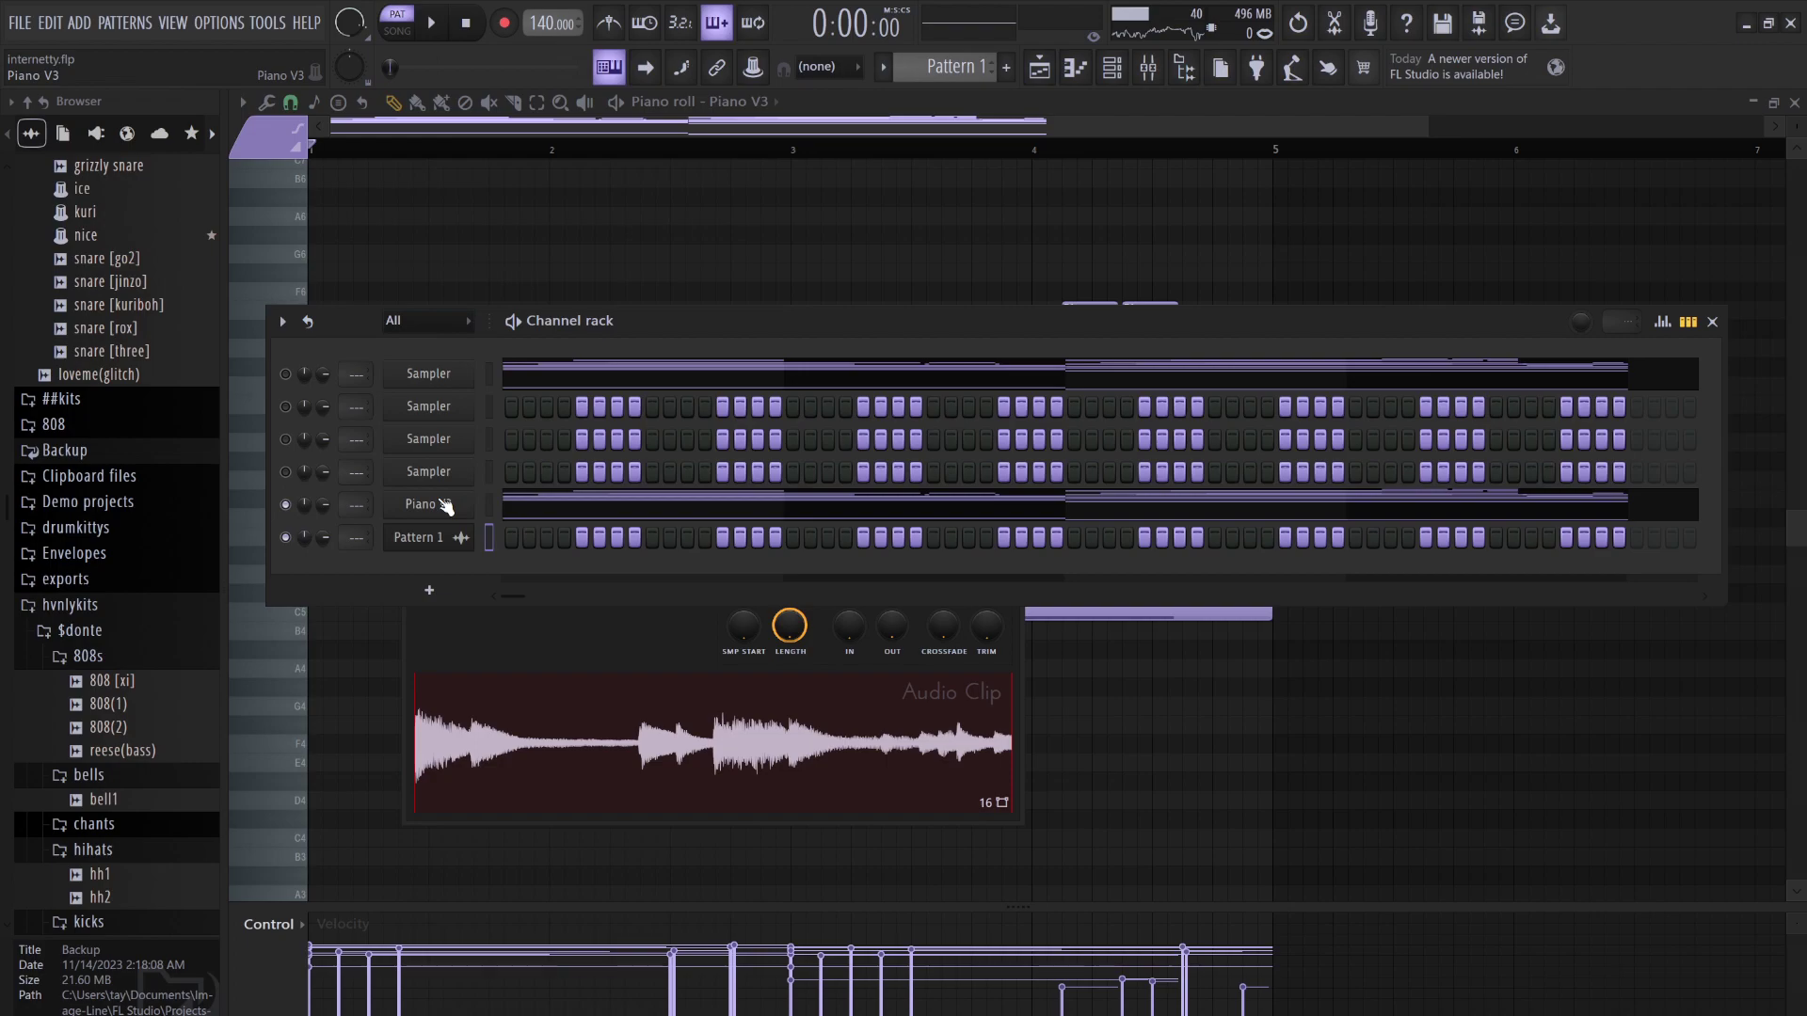
click(444, 506)
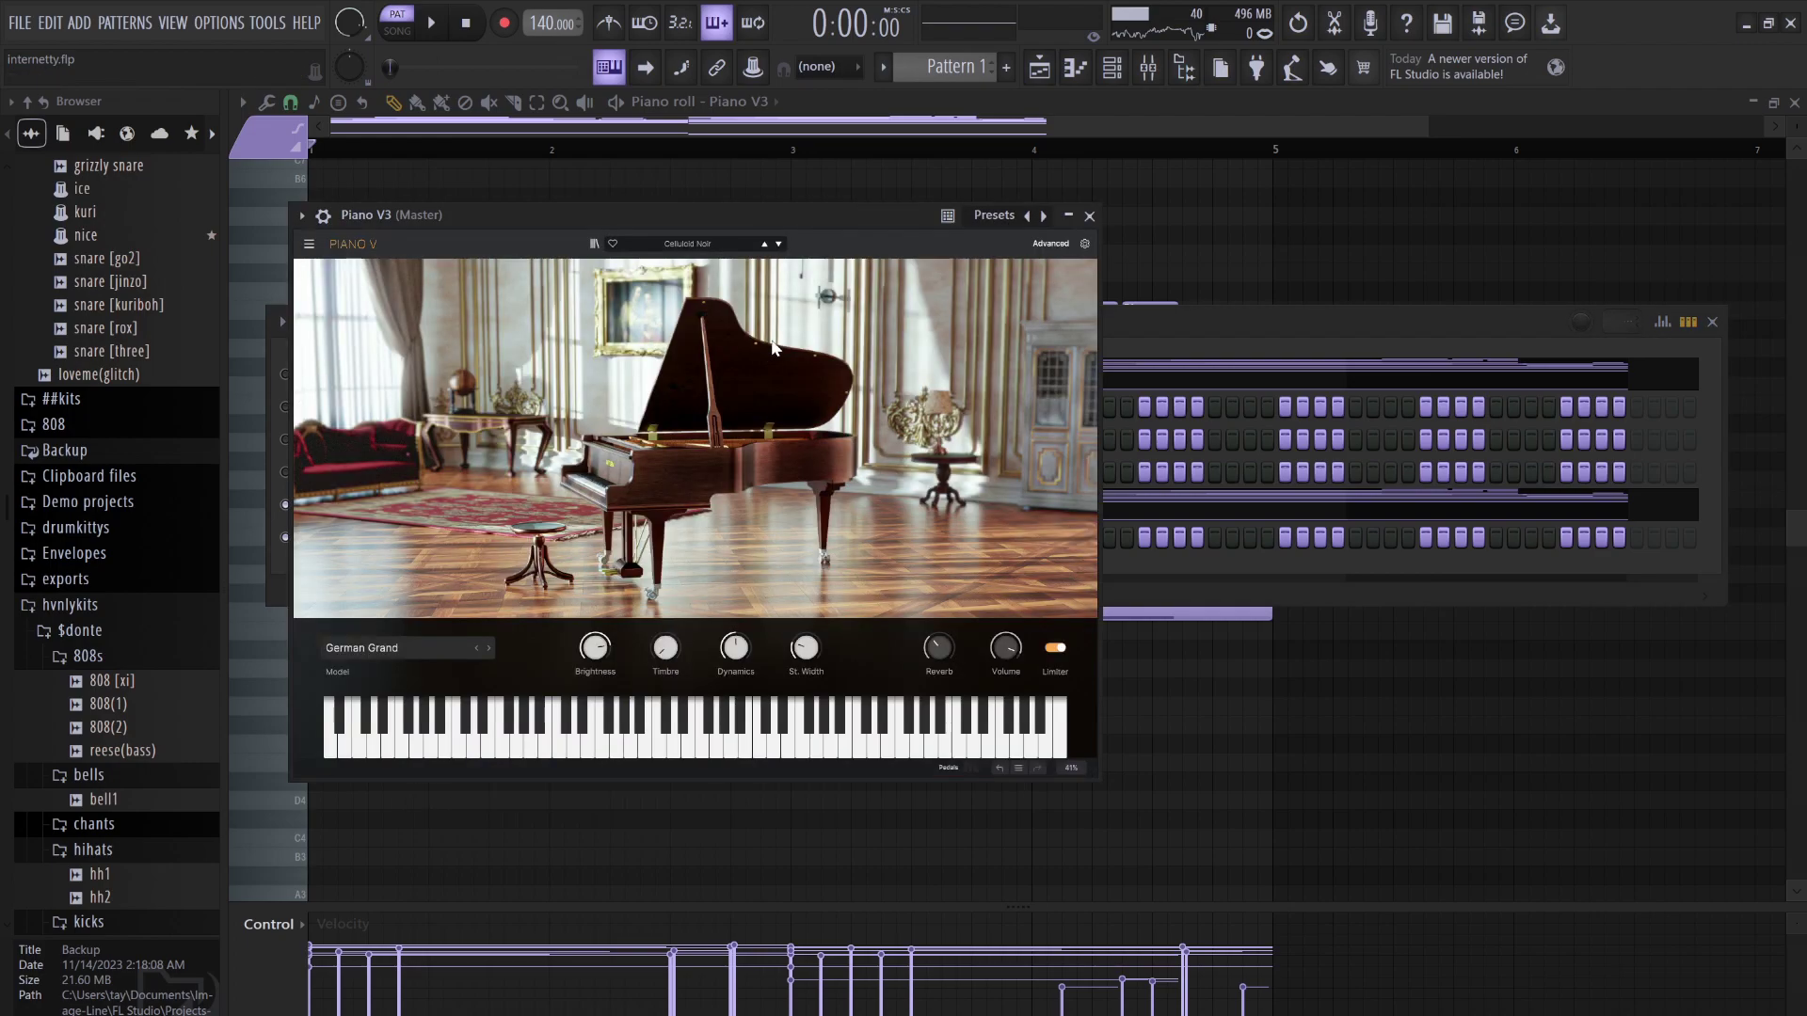
click(777, 246)
click(778, 245)
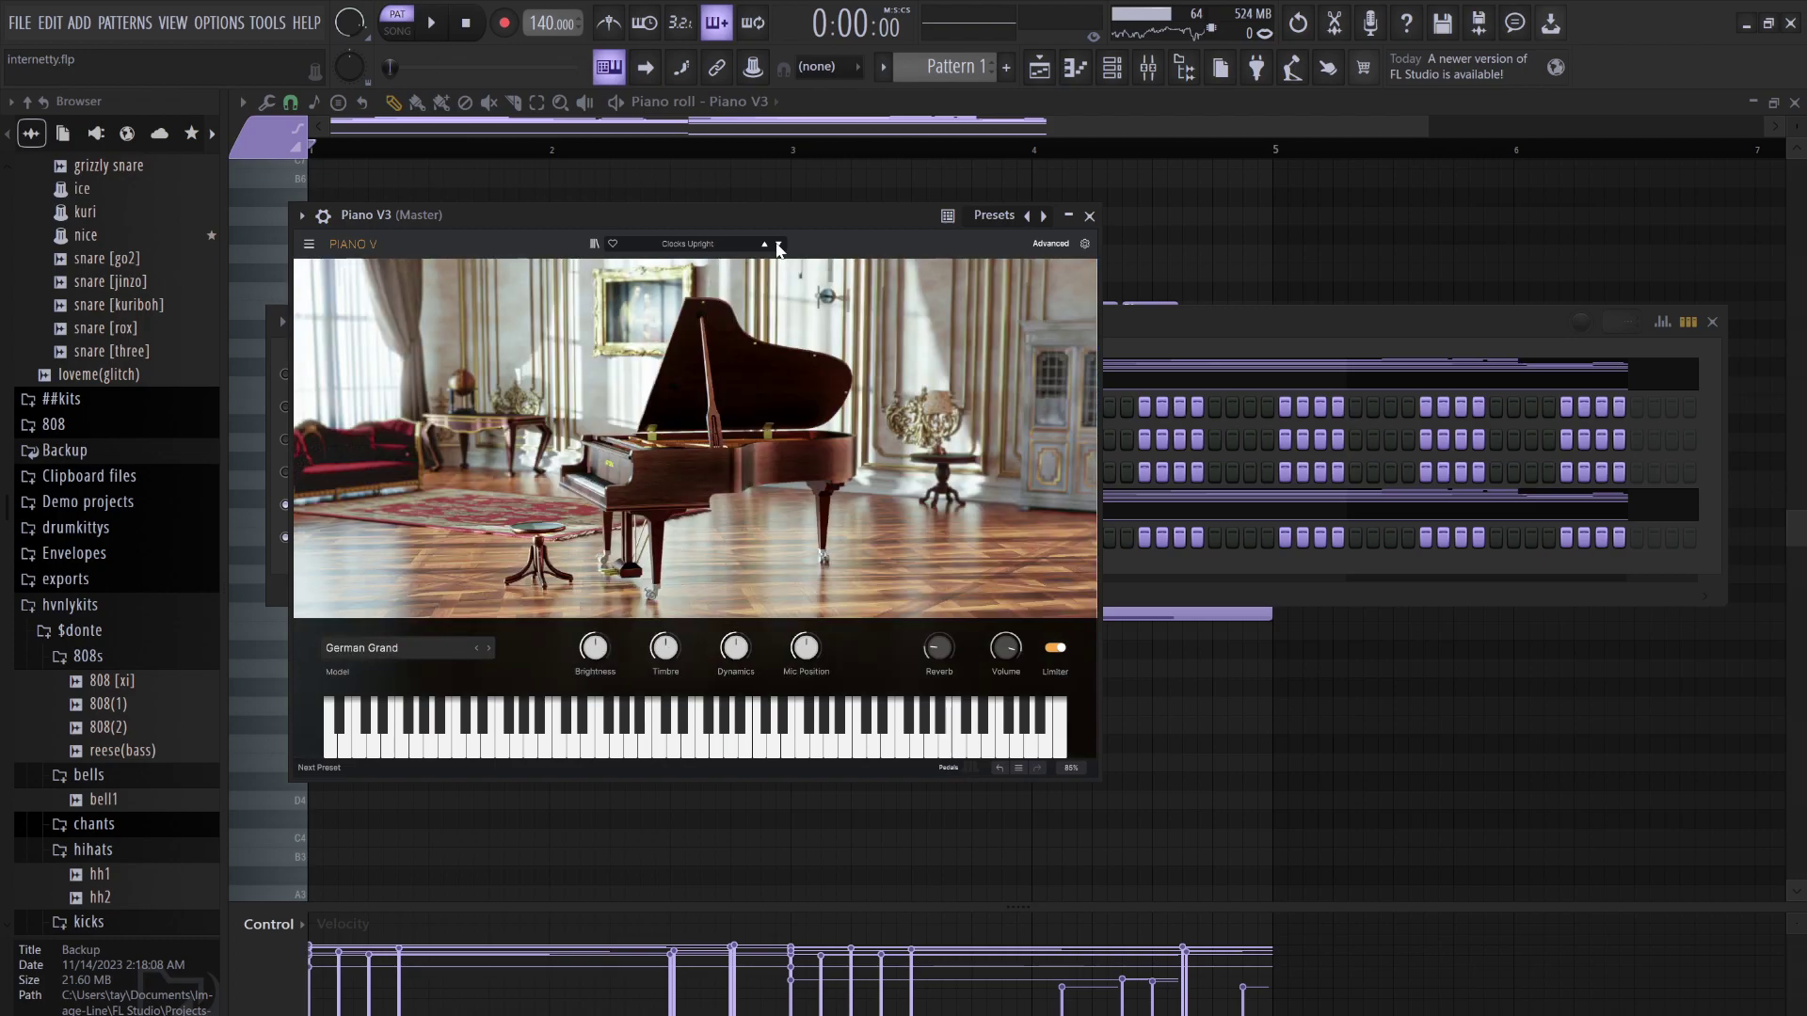
click(777, 246)
key(x)
key(c)
key(x)
key(c)
Render the Piano V3 part to a new audio clip
click(1143, 327)
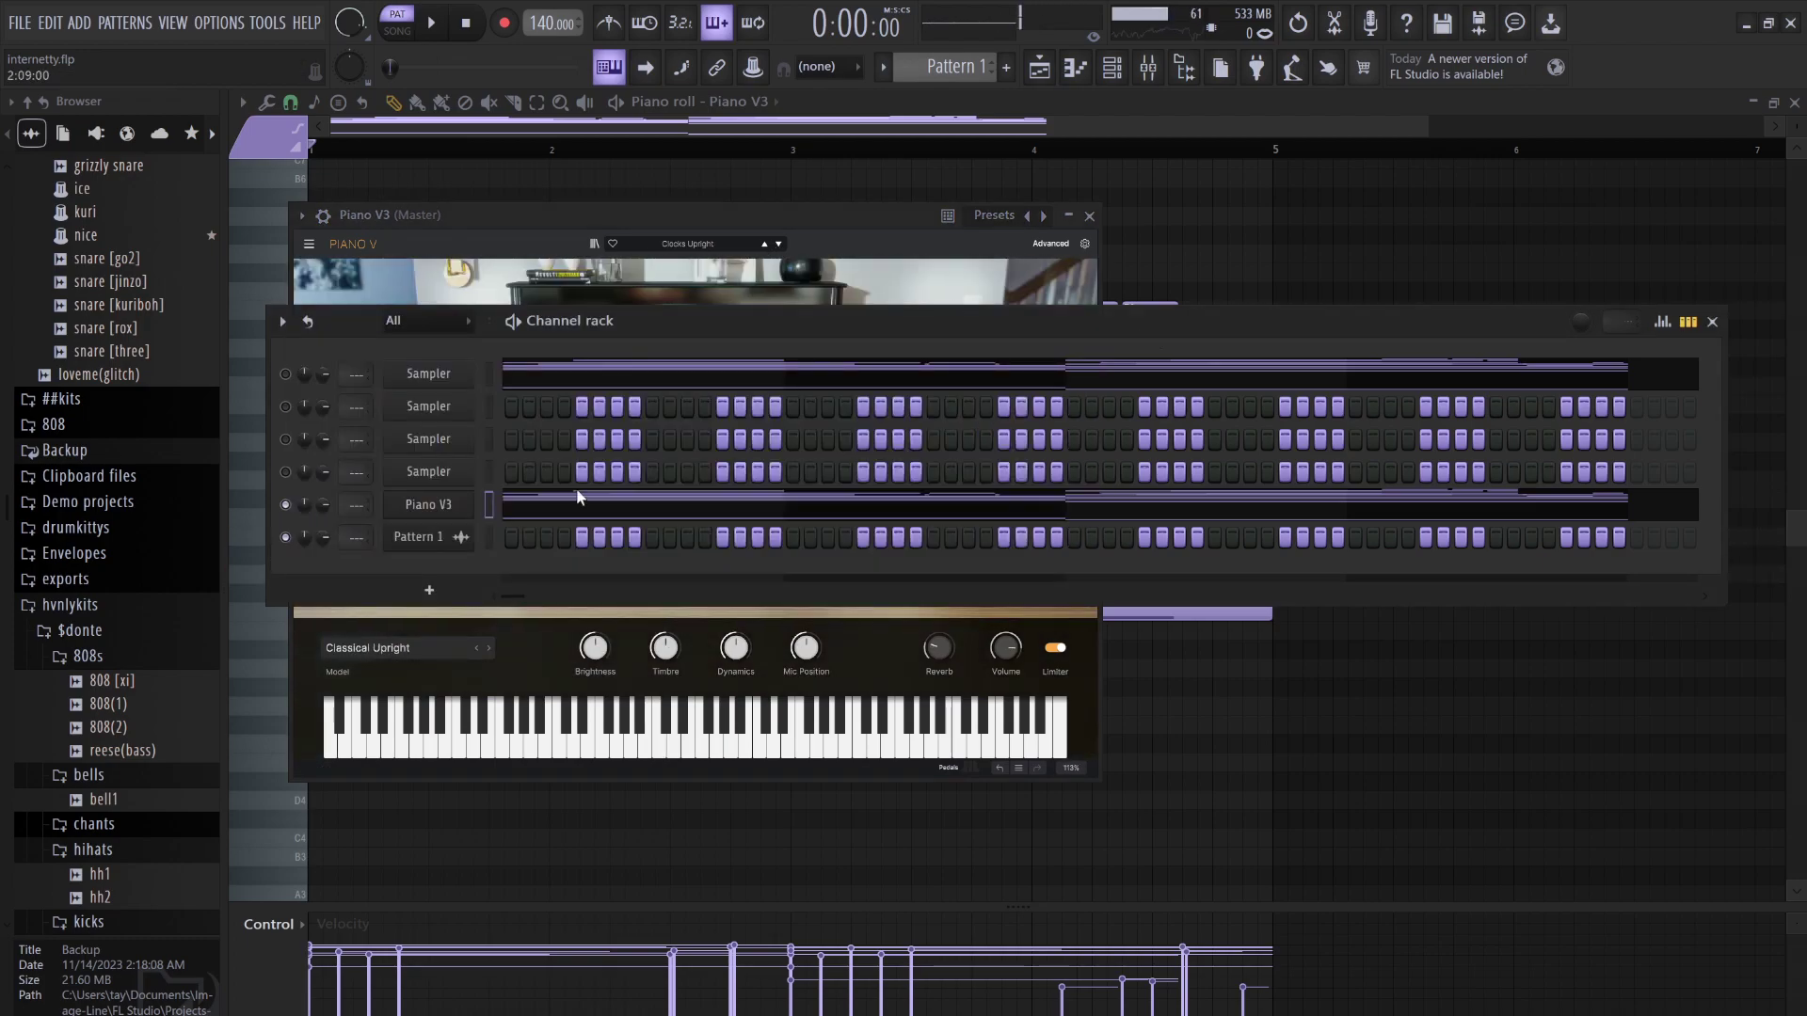
click(294, 370)
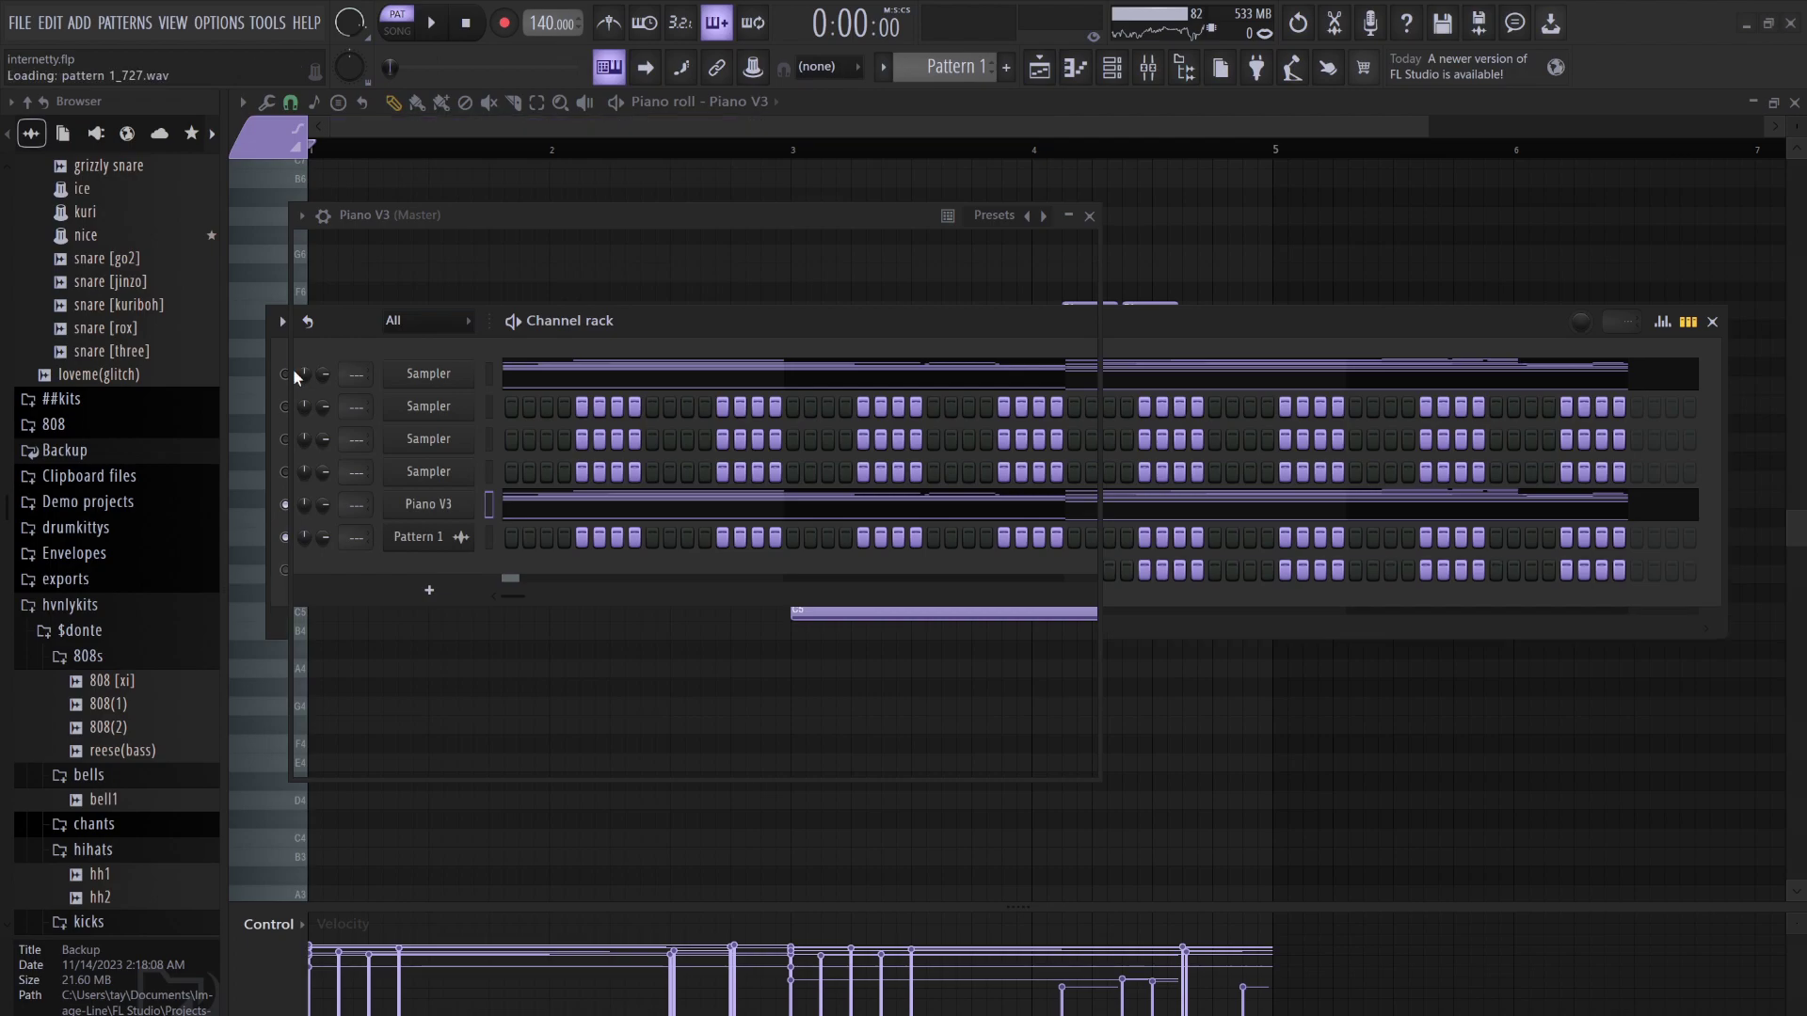
Set the Pattern 1 #2 audio clip's declicking mode to Generic (bleeding) and show all channels in the rack
click(1150, 339)
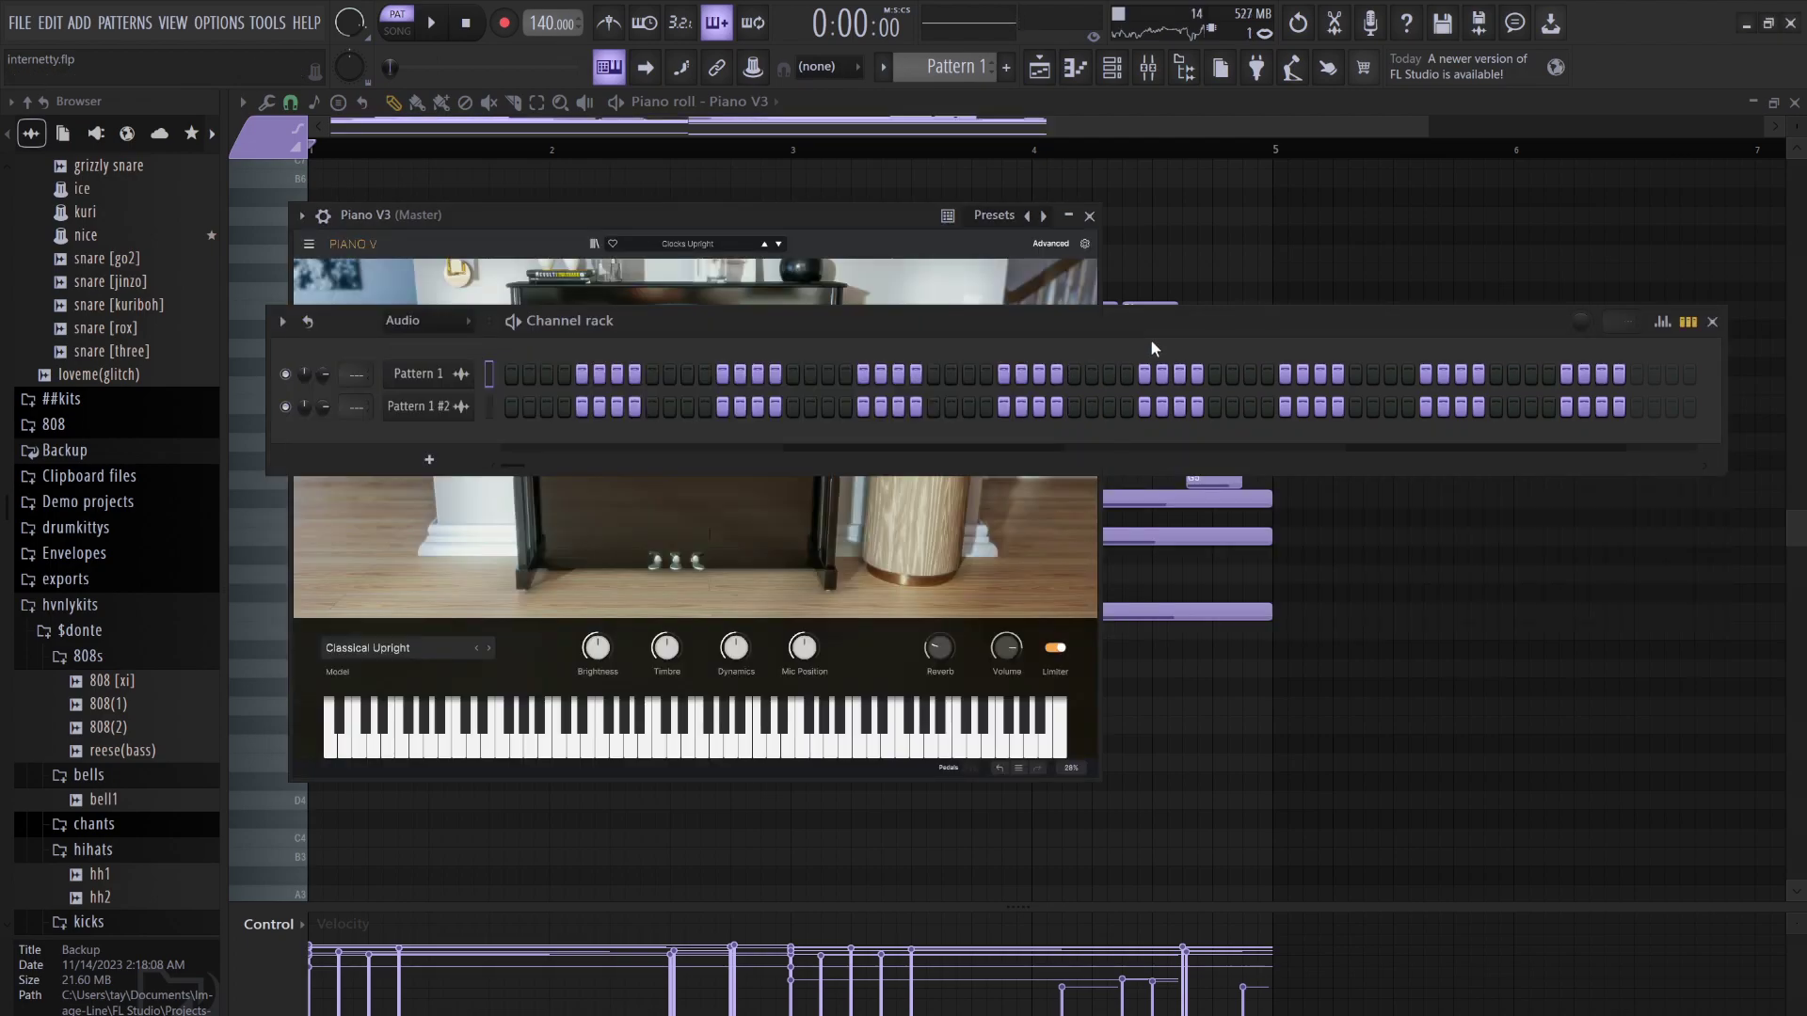
click(420, 407)
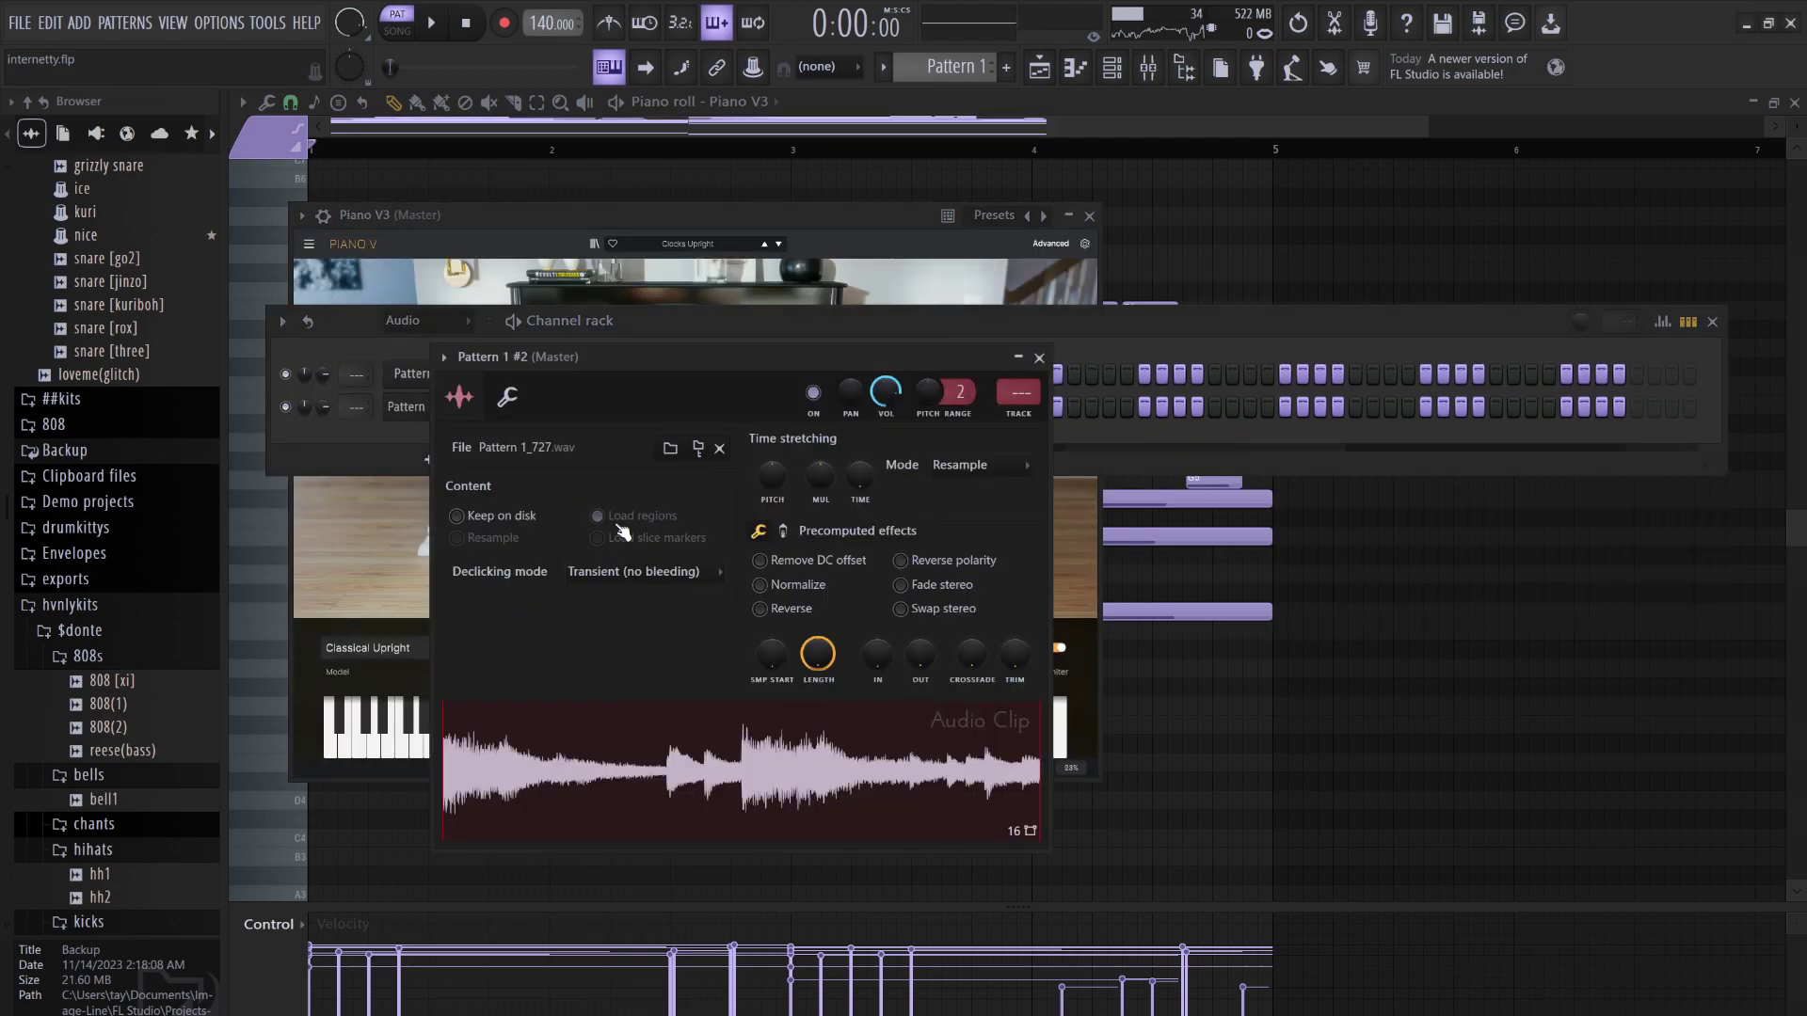
click(627, 649)
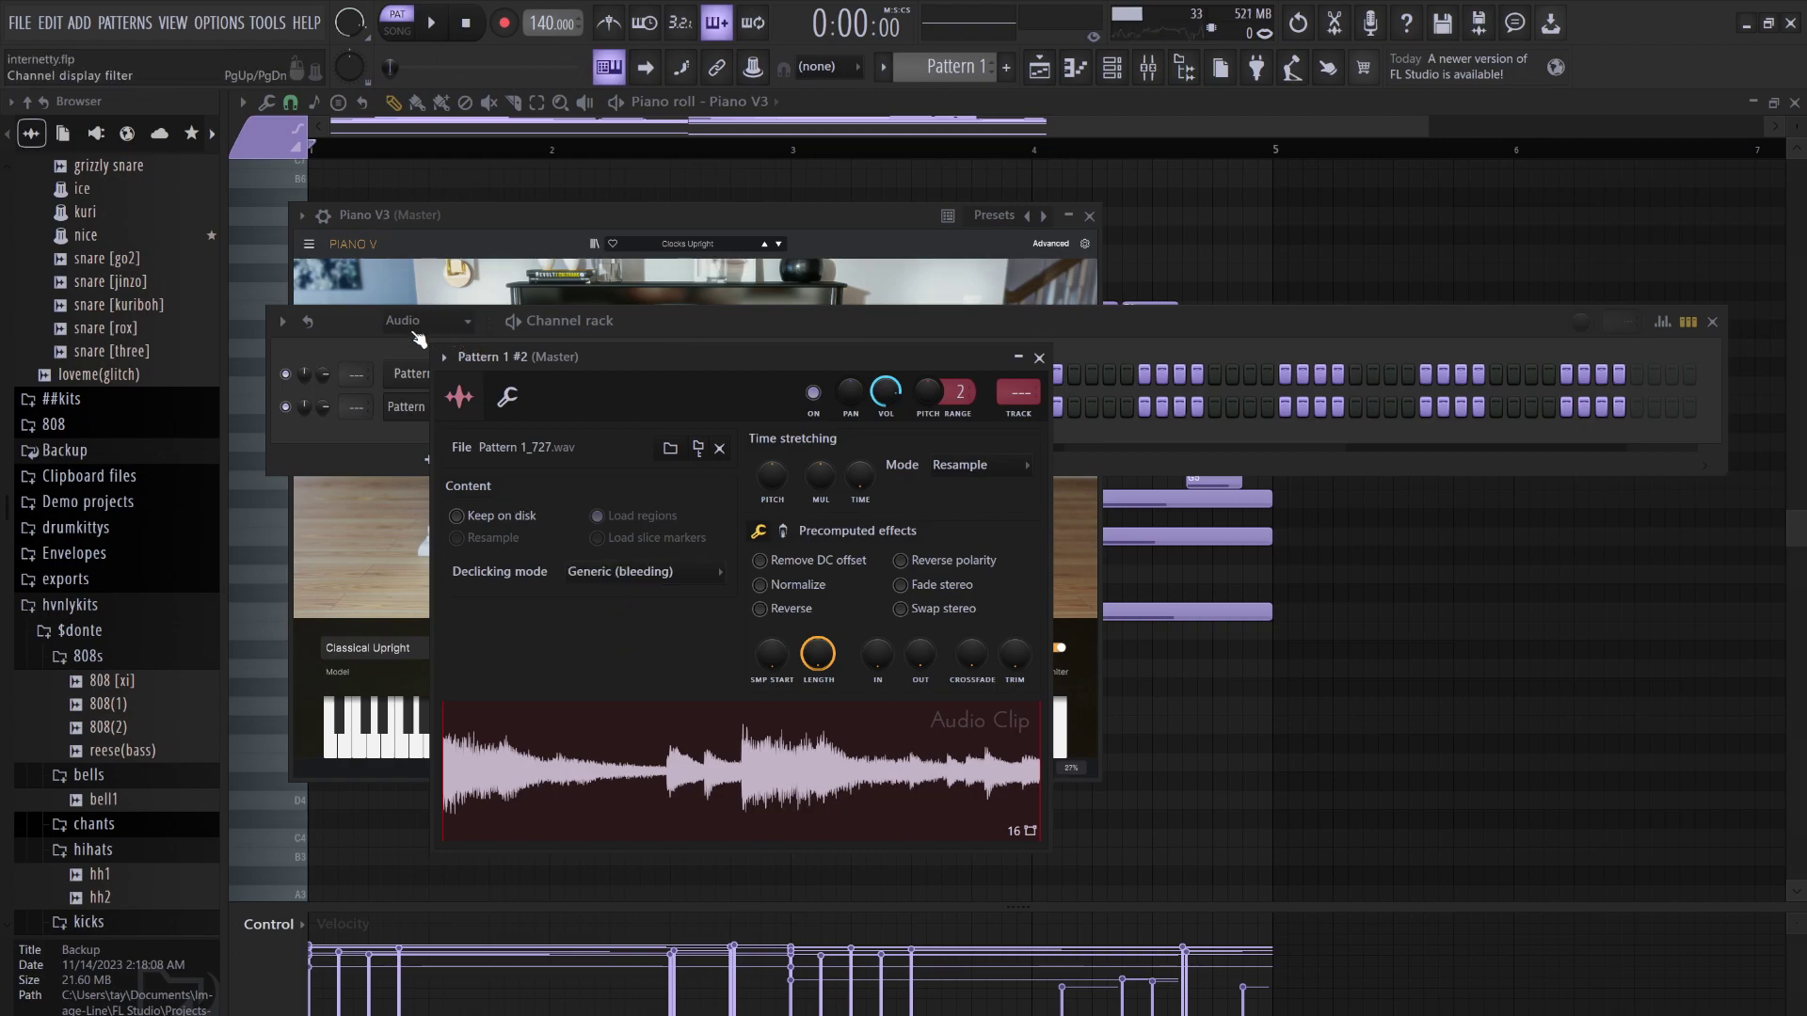
click(420, 329)
click(397, 346)
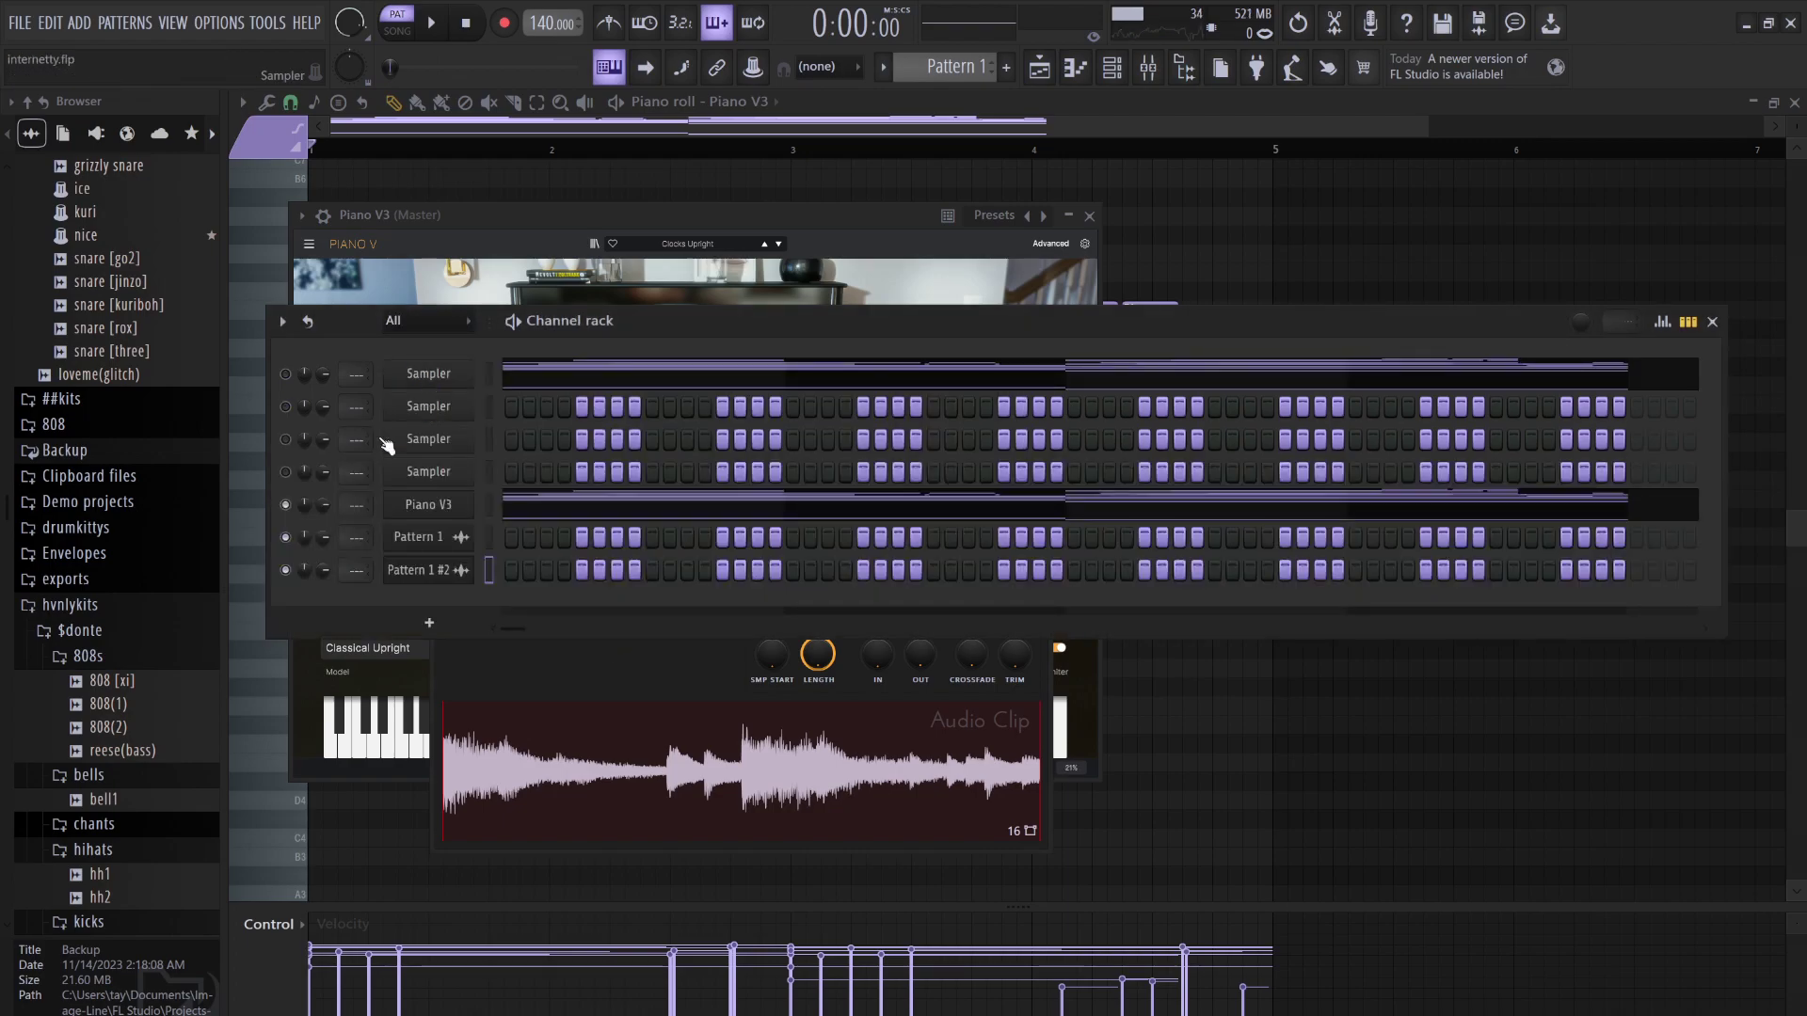
Mute the Piano V3 channel and place the Pattern 1 and Pattern 1 #2 audio clips at bar 1 on Tracks 1 and 2
click(285, 505)
click(1045, 81)
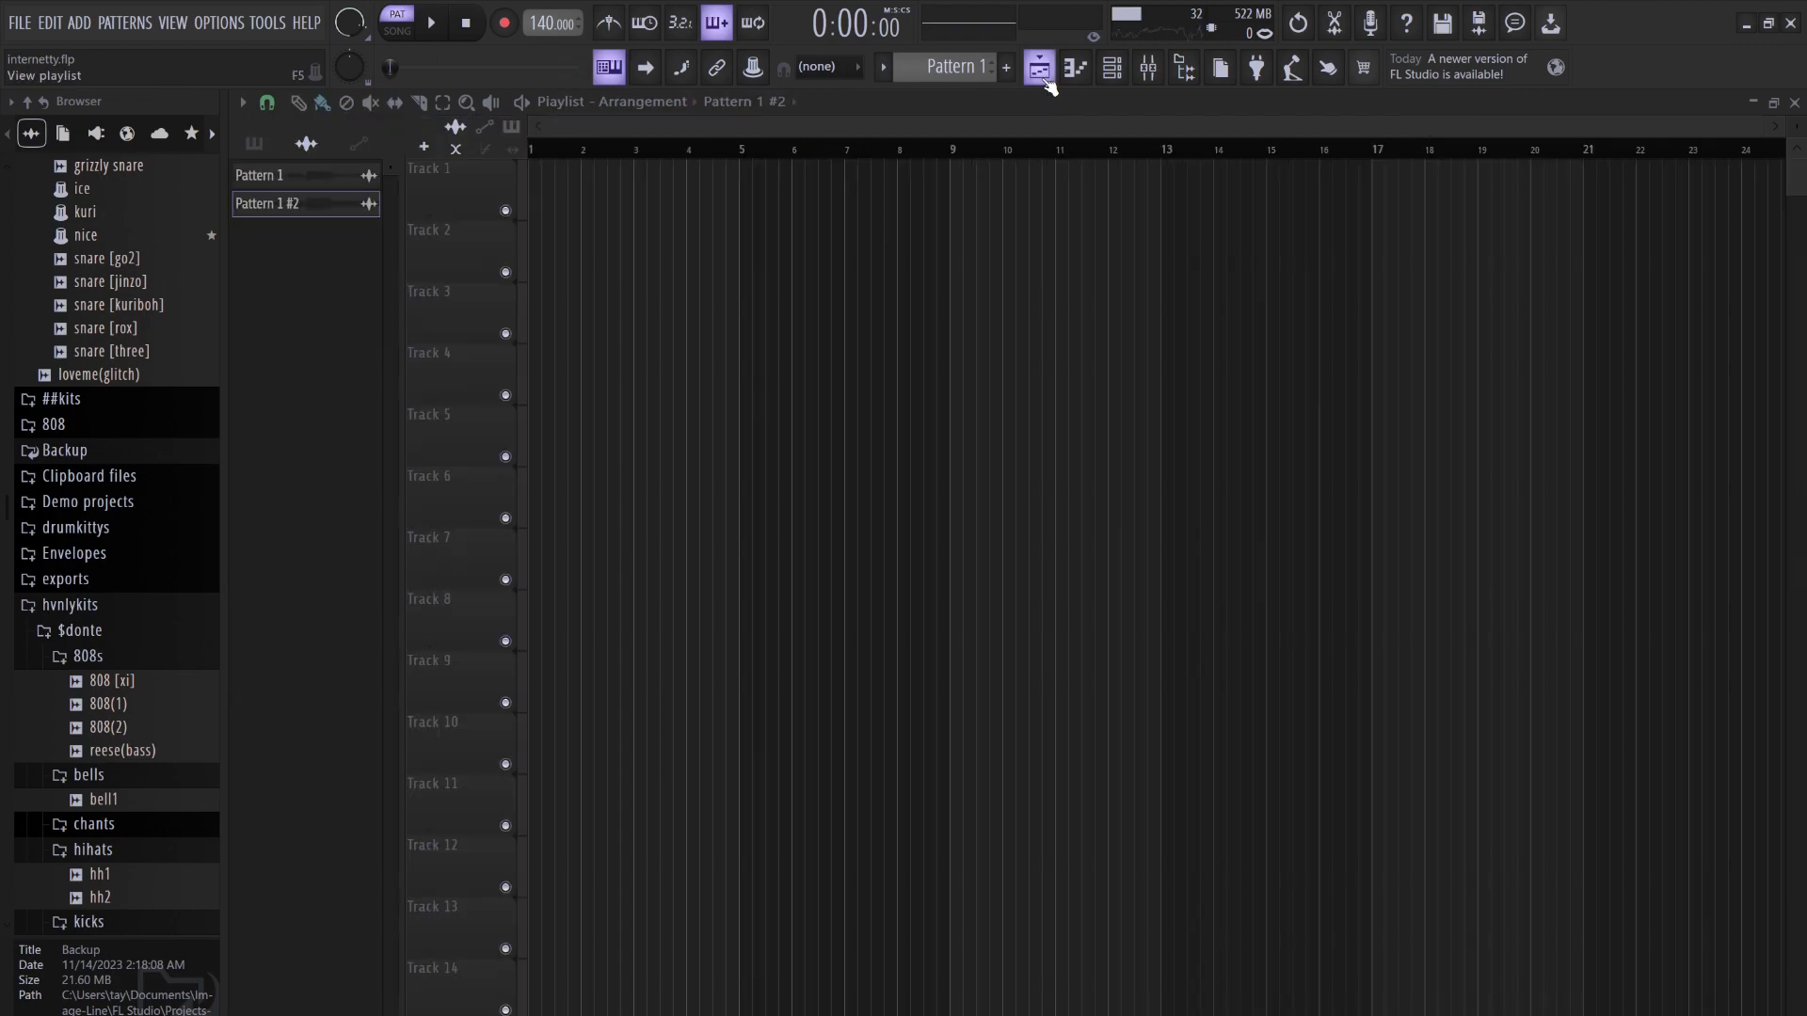
click(323, 179)
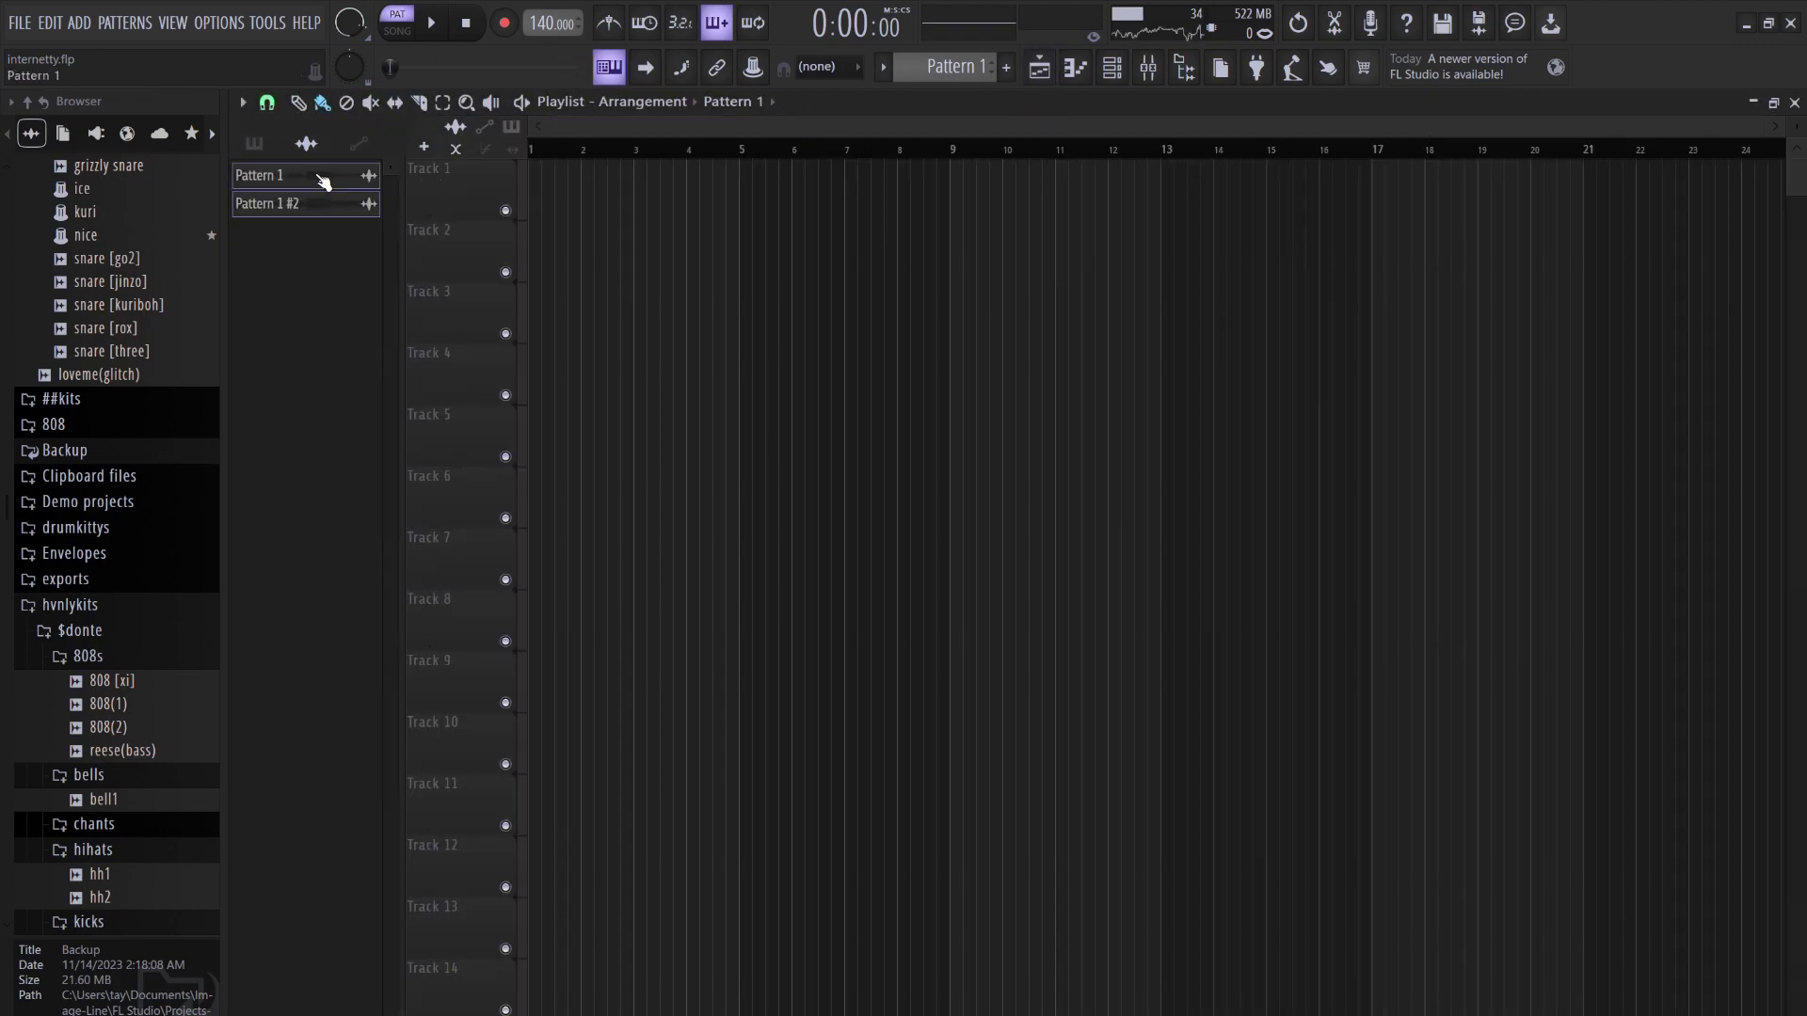
drag(318, 185, 478, 194)
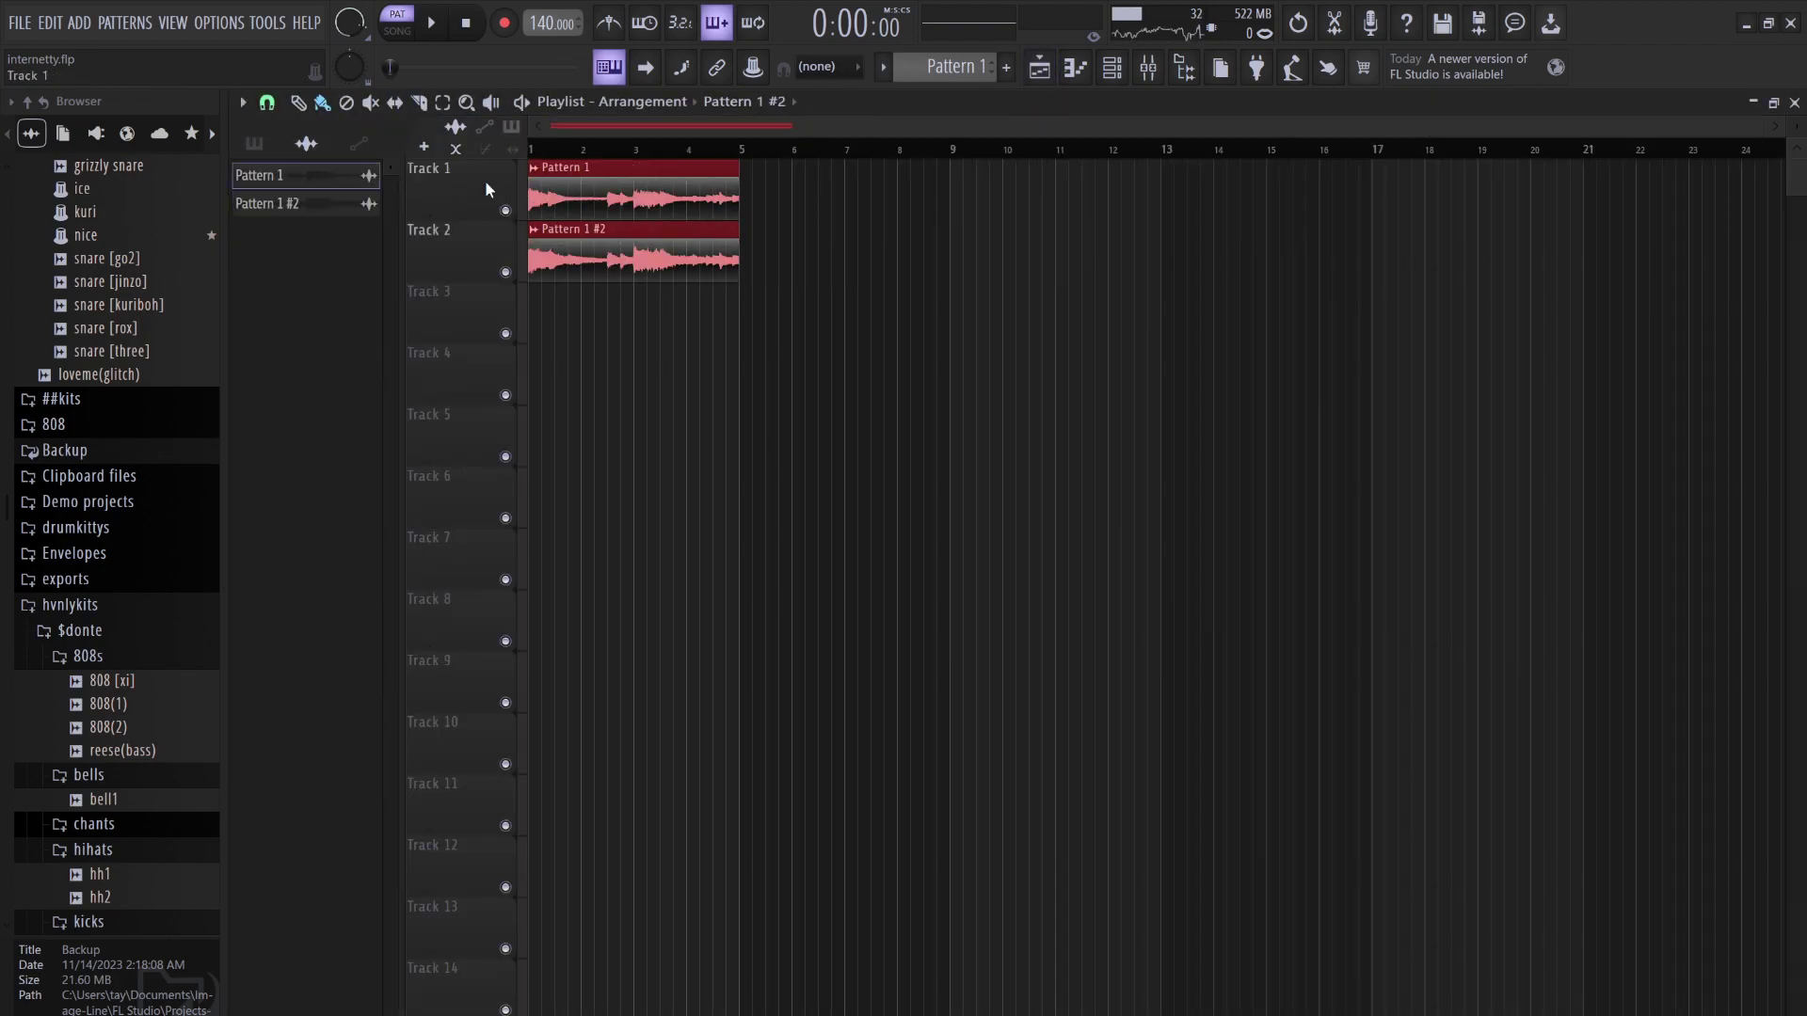
Play the arrangement in song mode and bring up the playlist's pattern list and the channel rack
click(399, 30)
key(space)
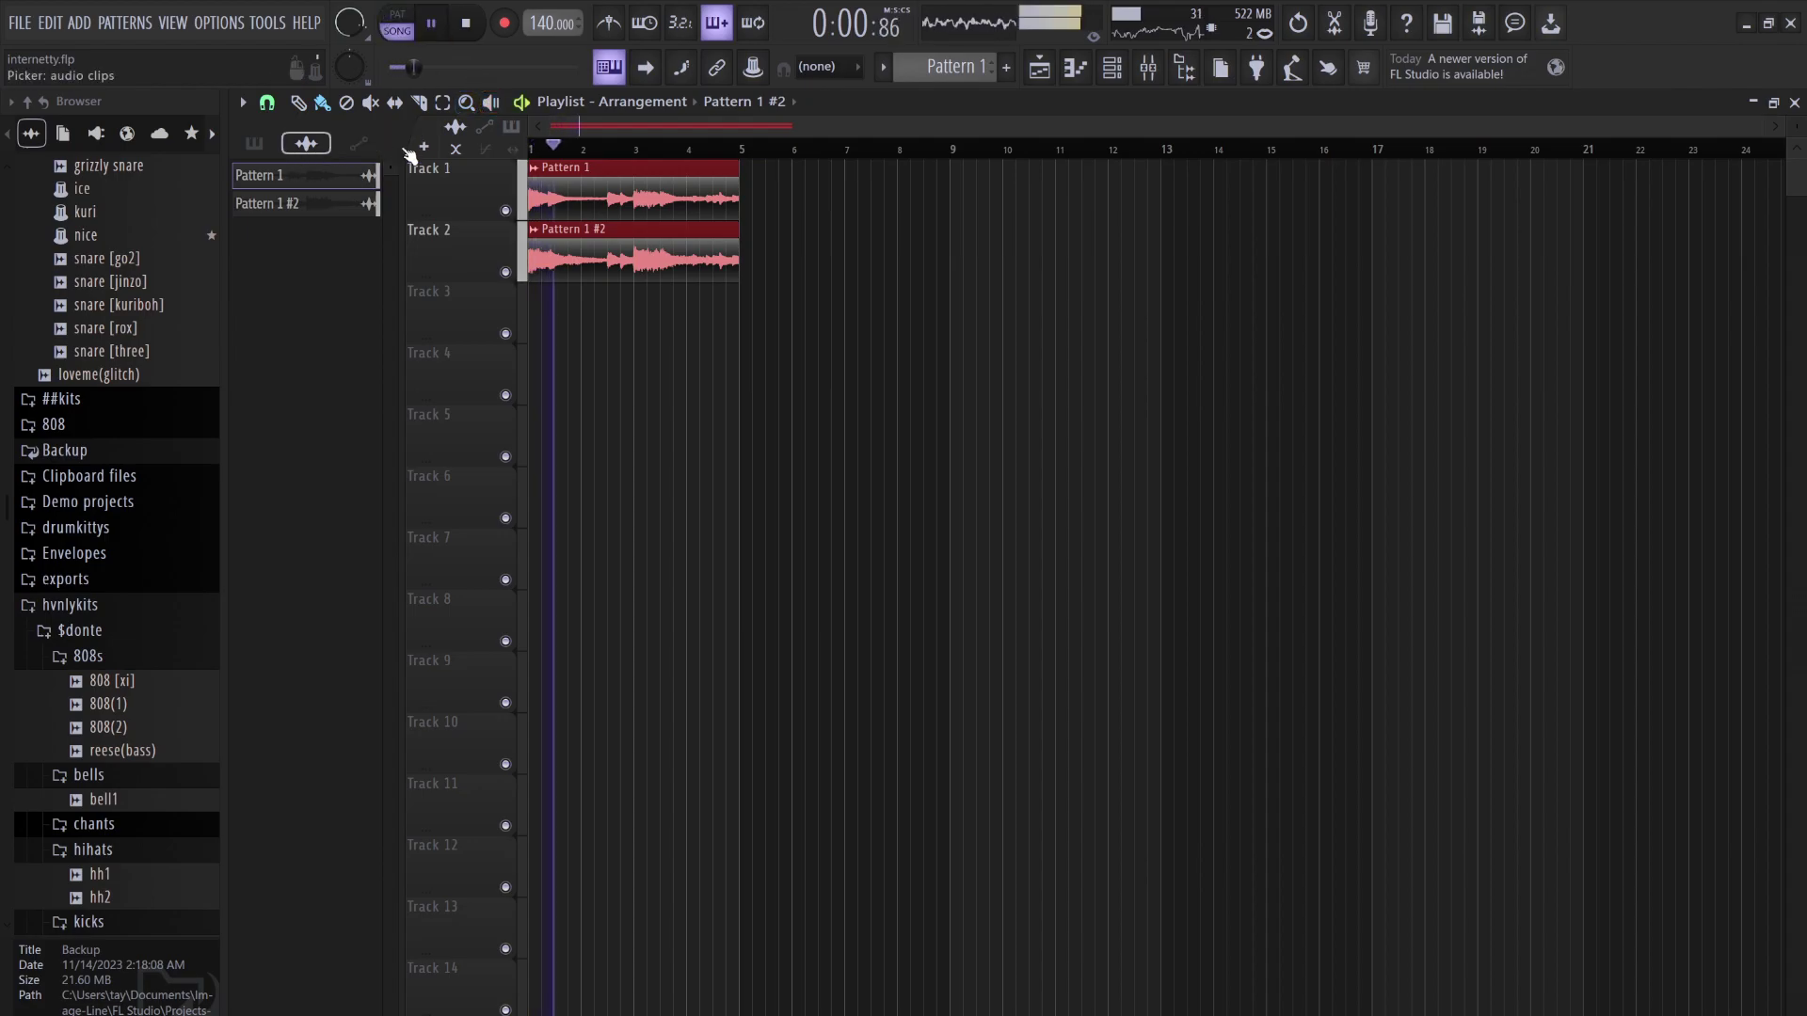
click(268, 146)
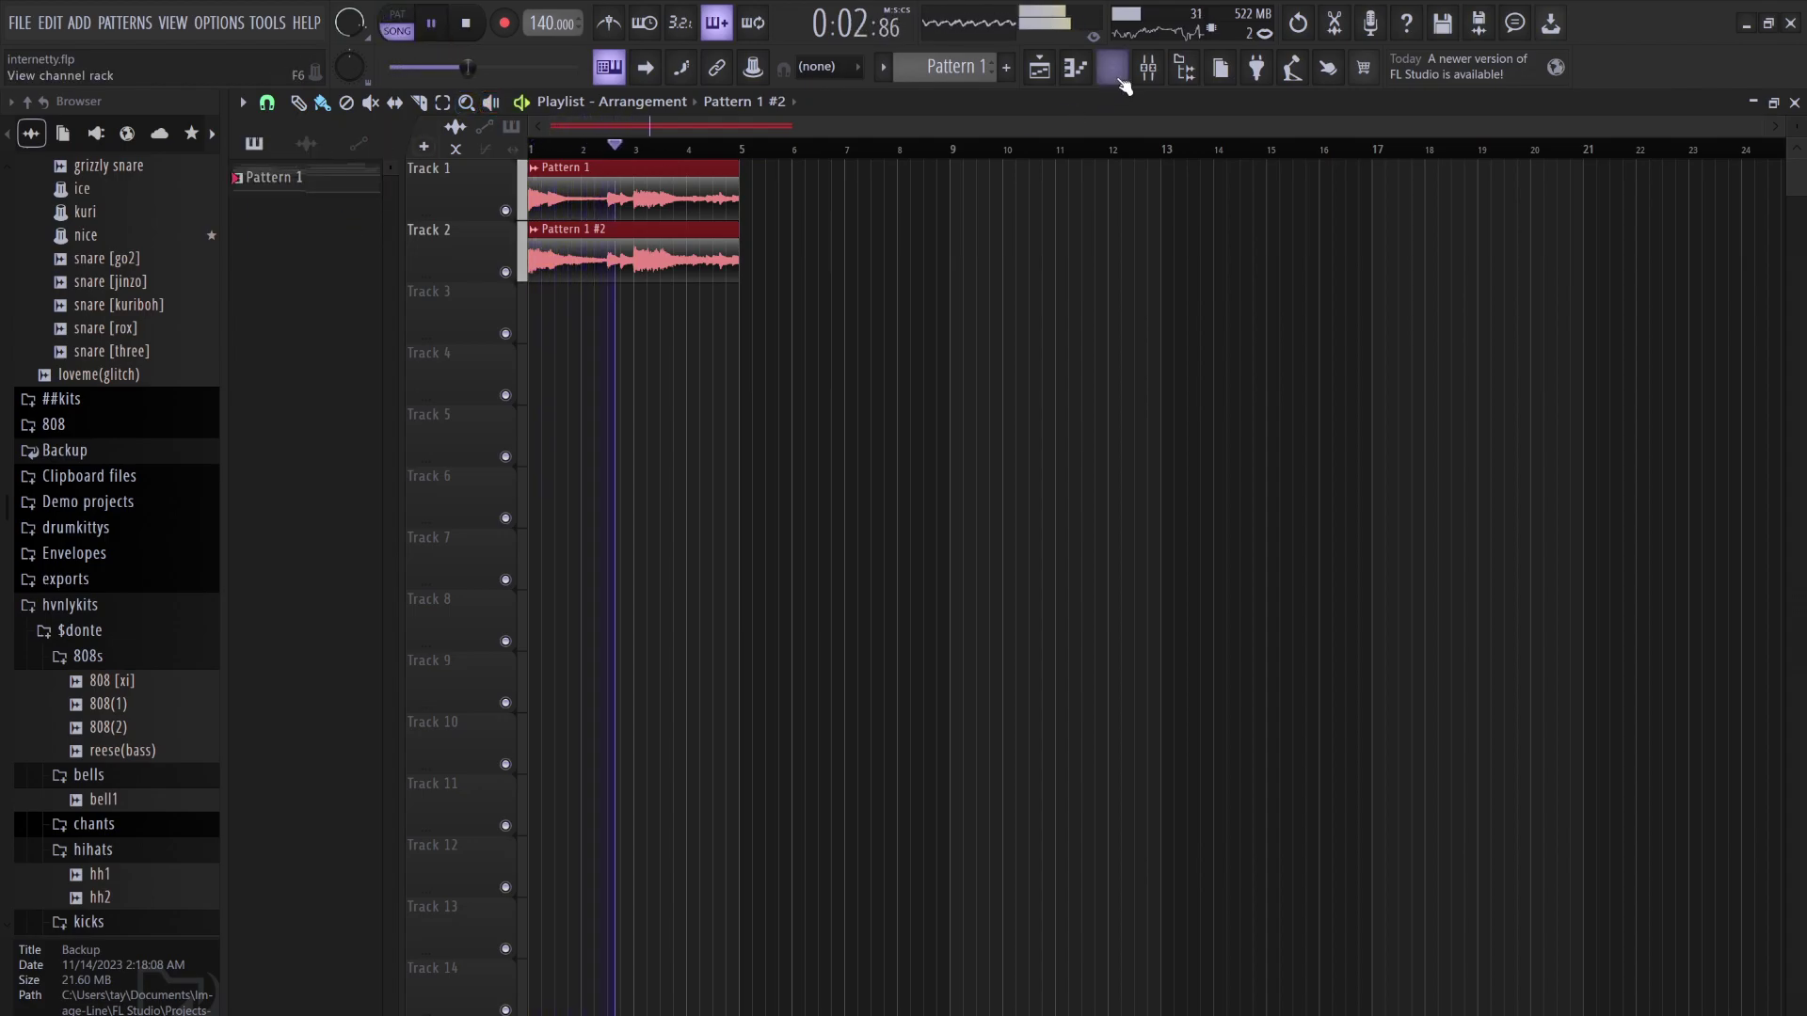
click(1116, 72)
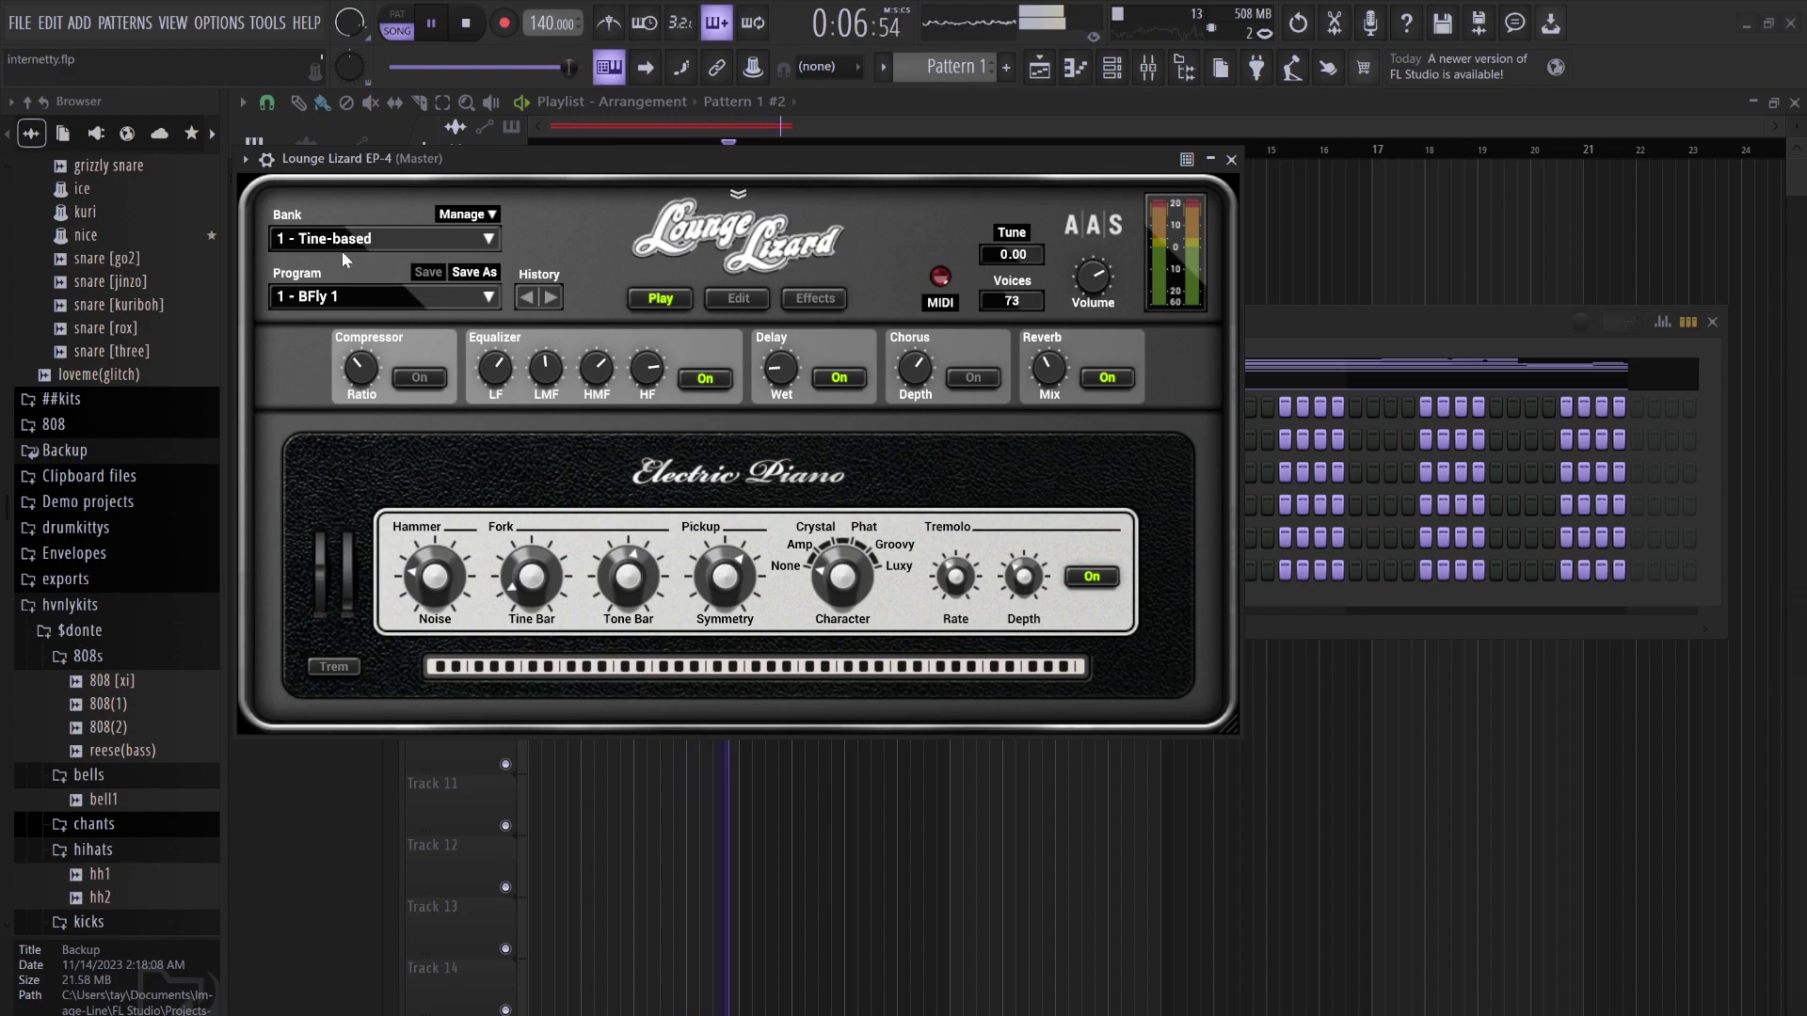
Load the 9 - Reed 4 program from the 2 - Reed-based bank in Lounge Lizard EP-4
click(343, 240)
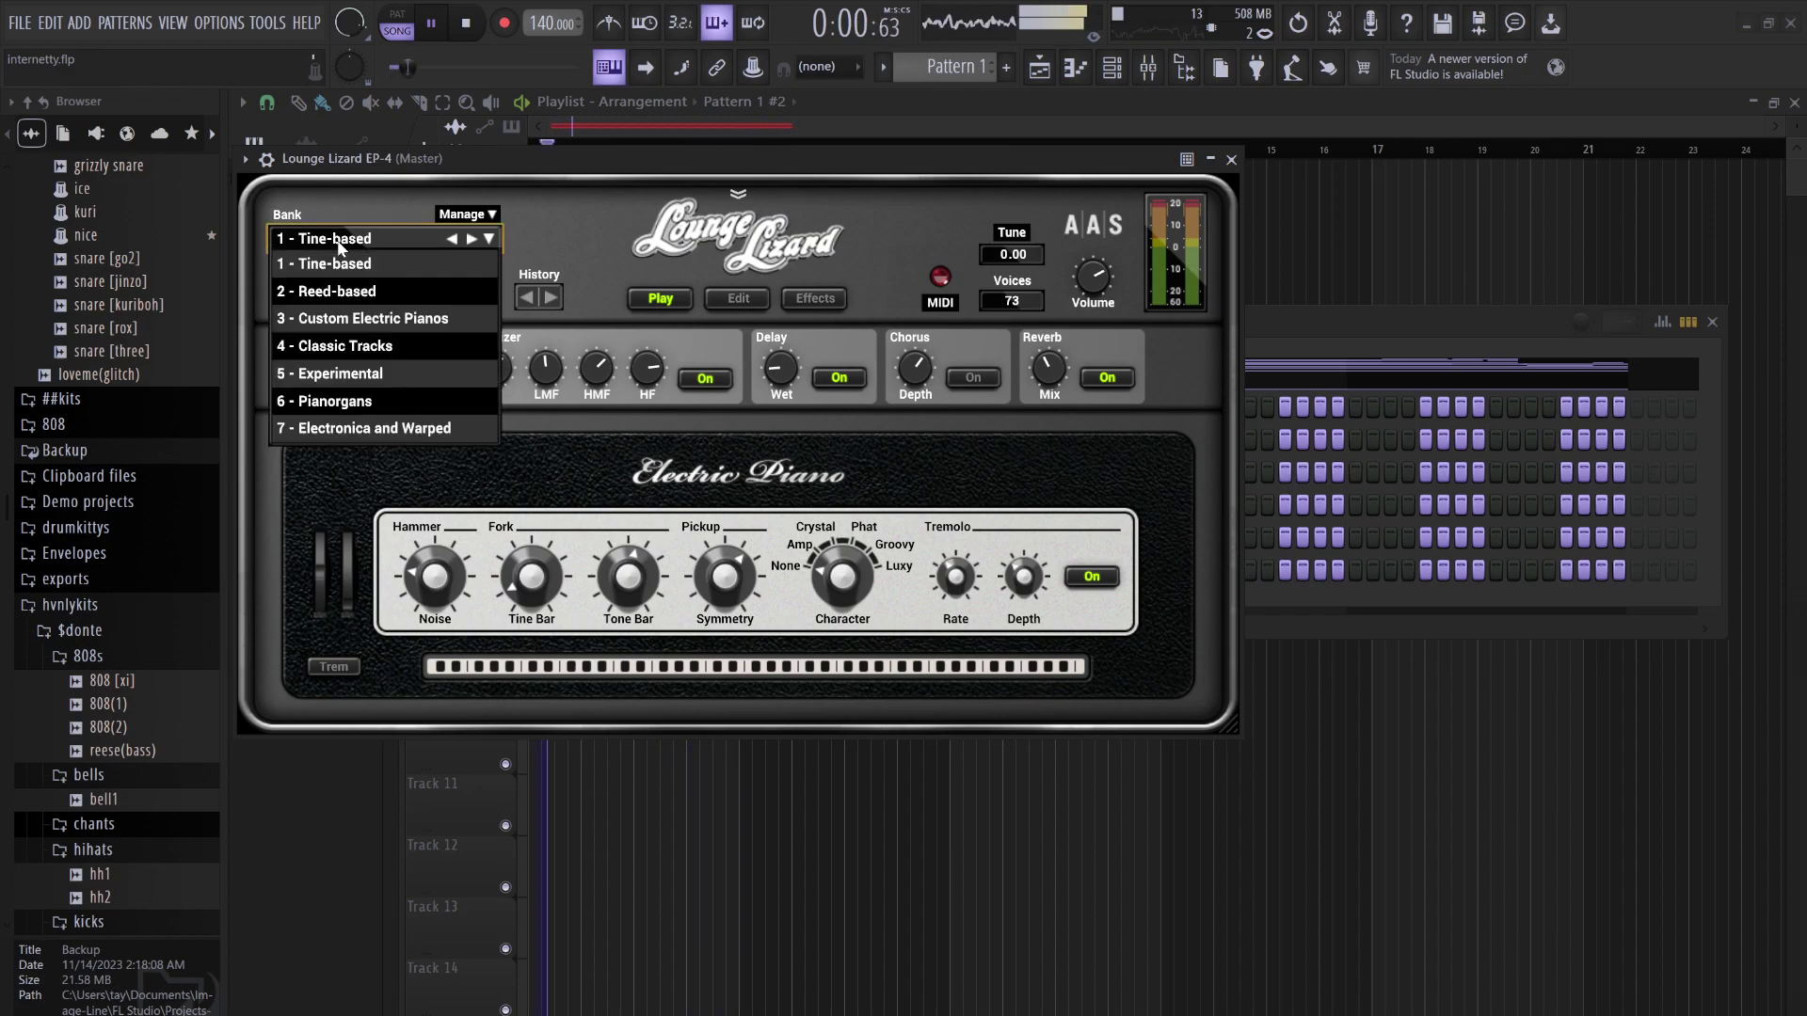
click(356, 291)
click(335, 297)
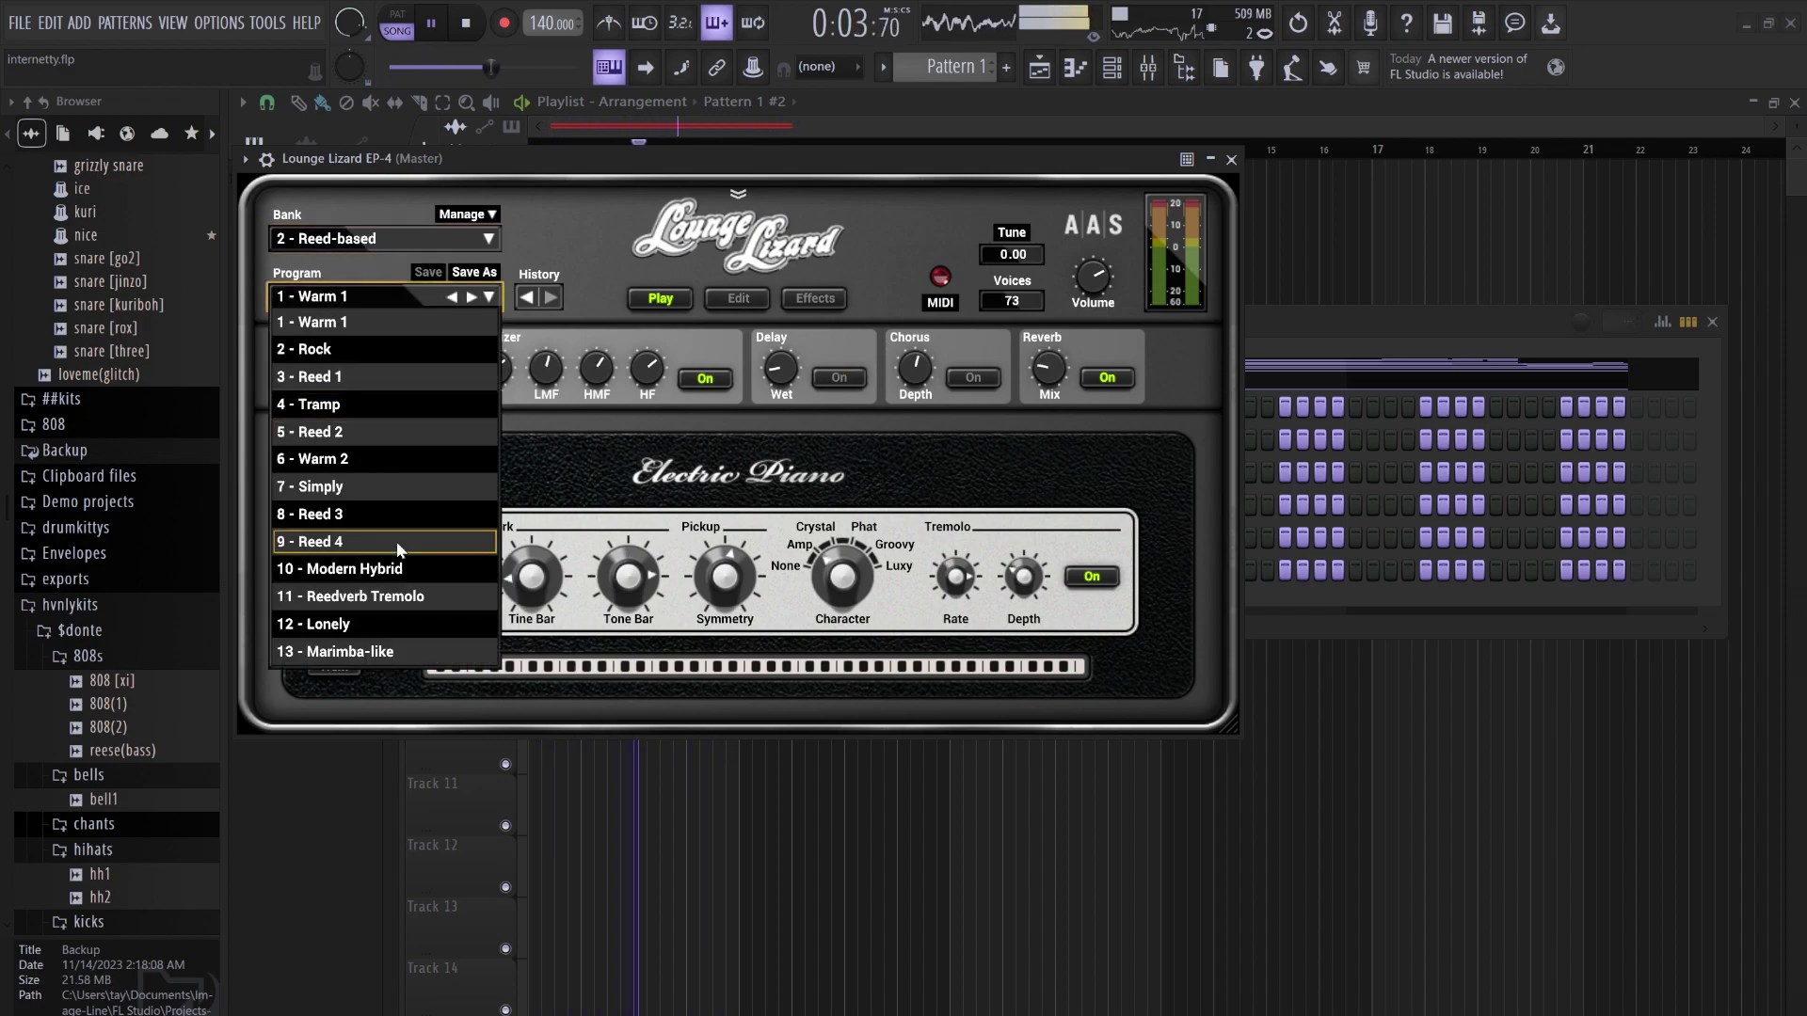
click(370, 532)
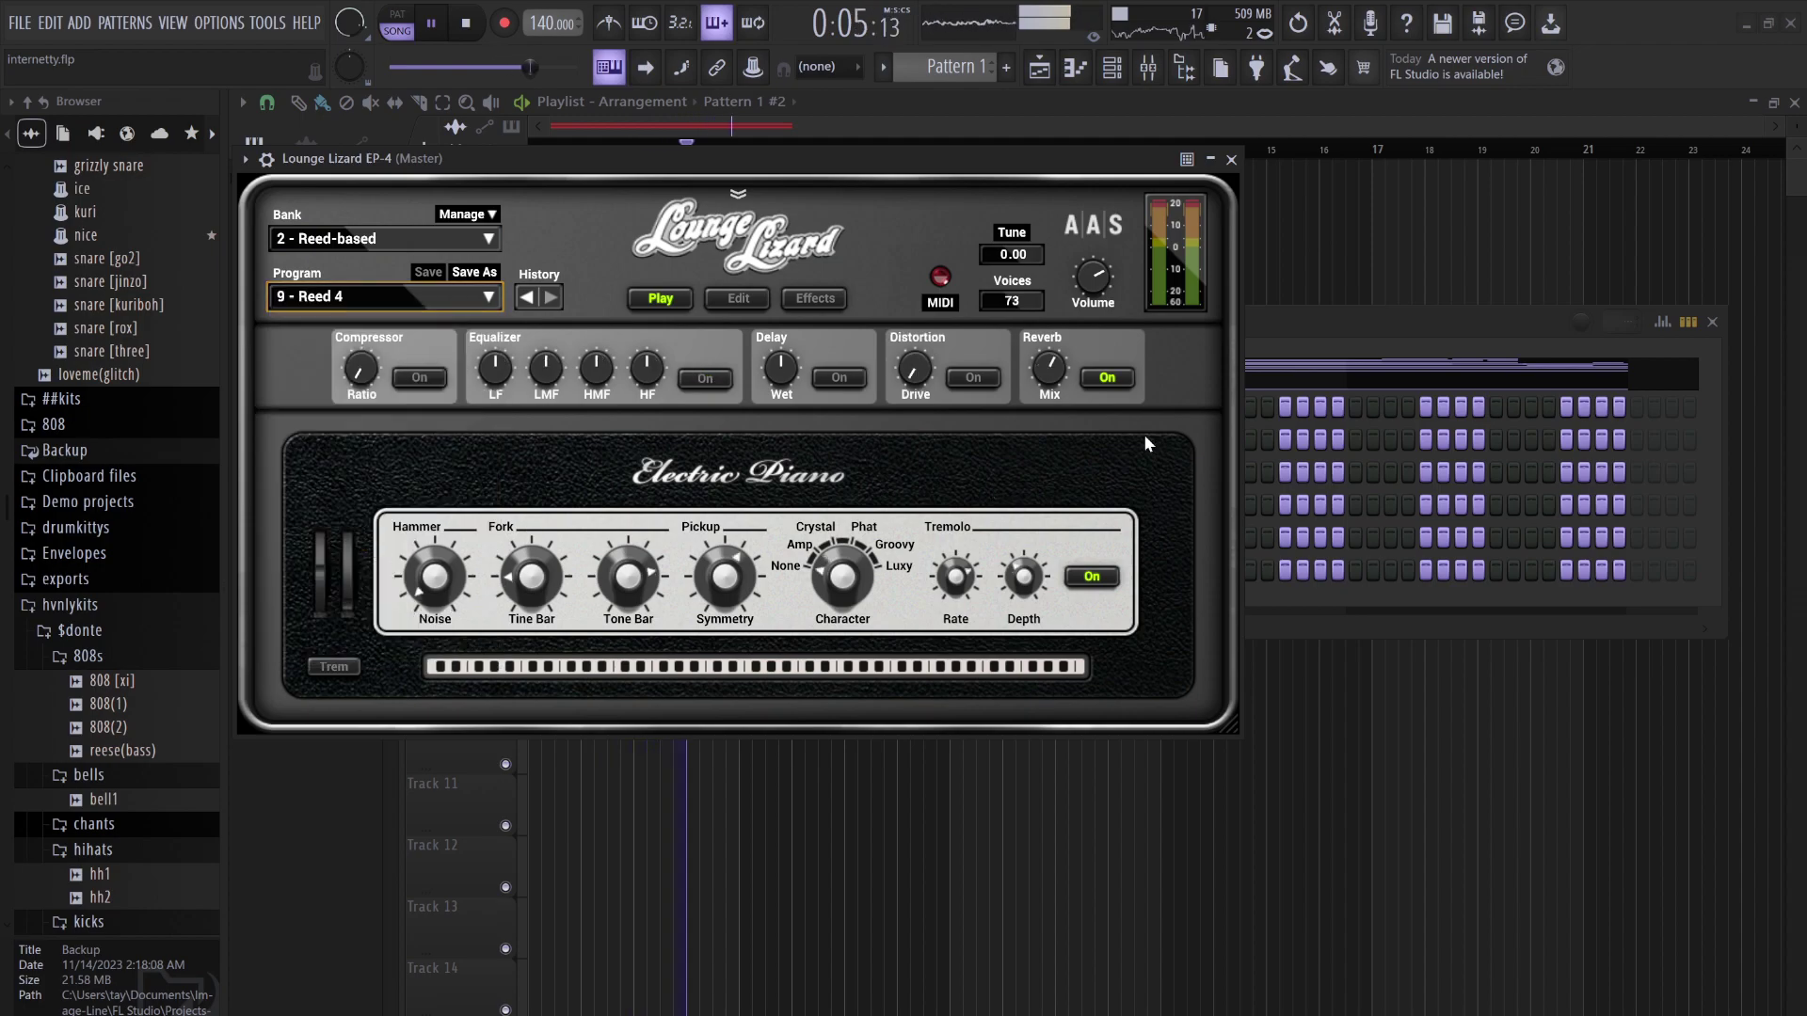
Stop playback and draw a two-bar G5 note from bar 1 in the Lounge Lizard EP-4 piano roll
click(1267, 337)
key(space)
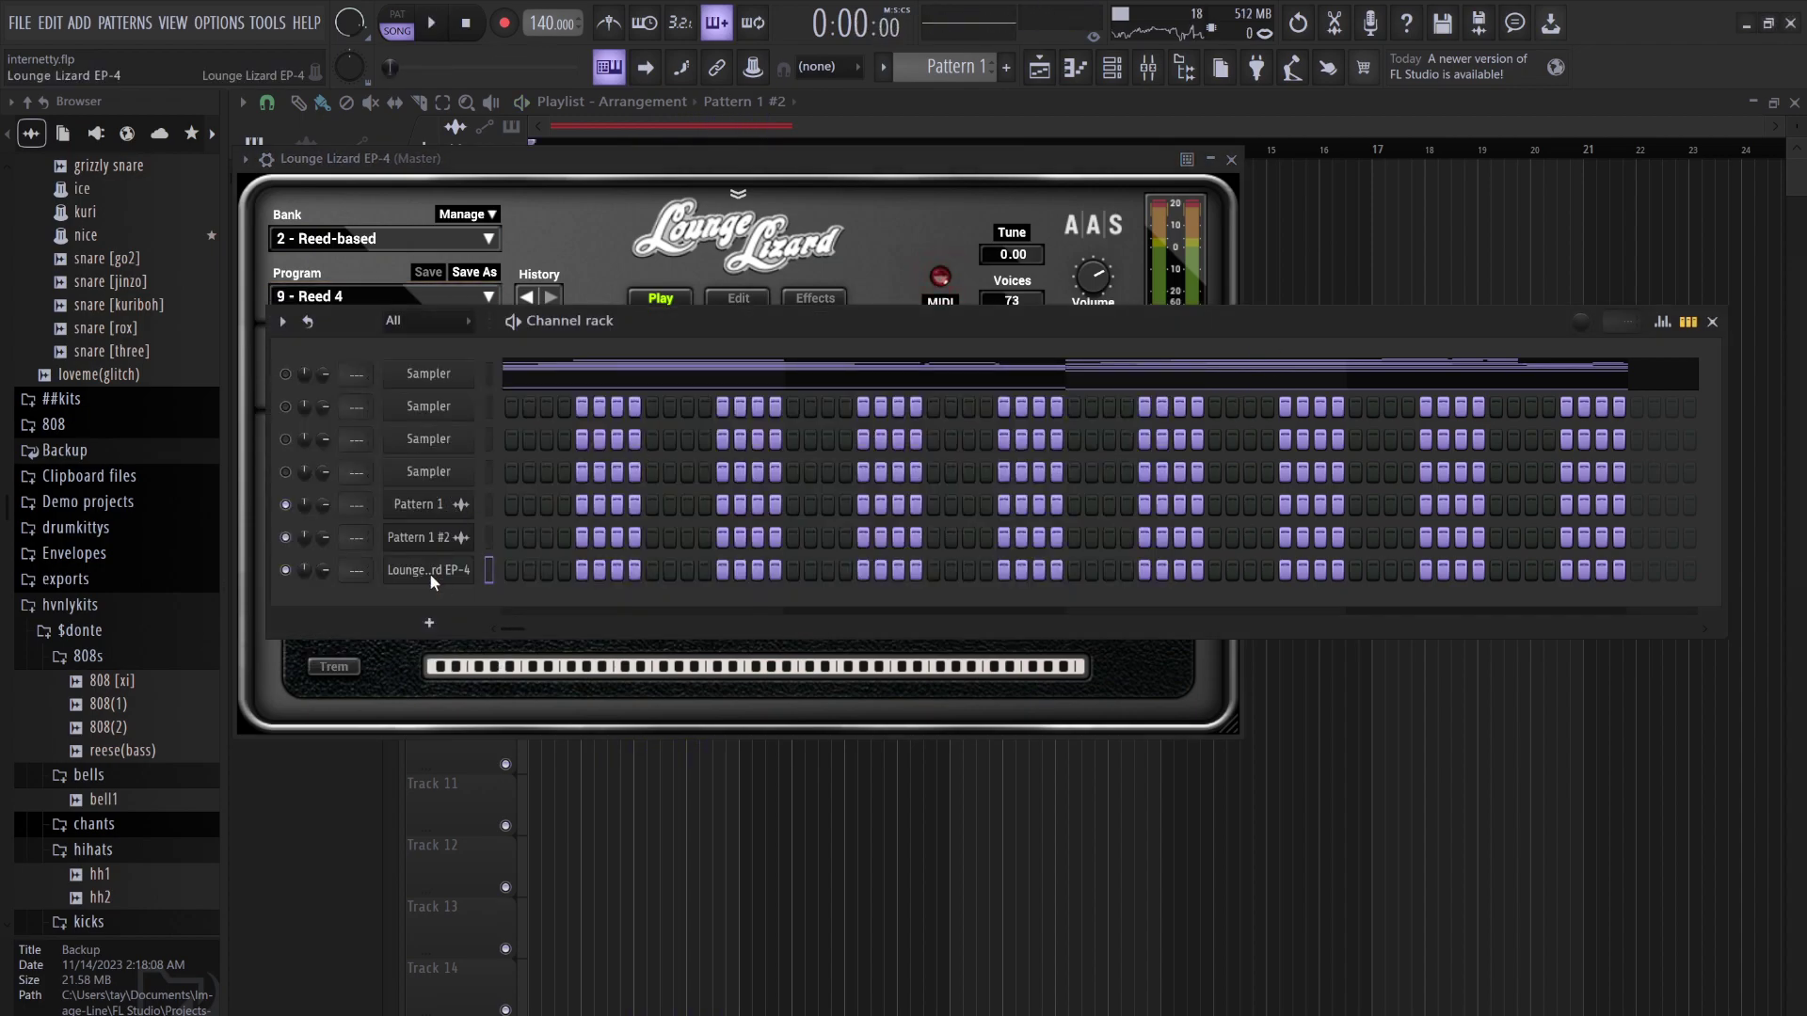
key(F7)
drag(326, 462, 304, 491)
drag(422, 506, 377, 470)
scroll(485, 489, up, 5)
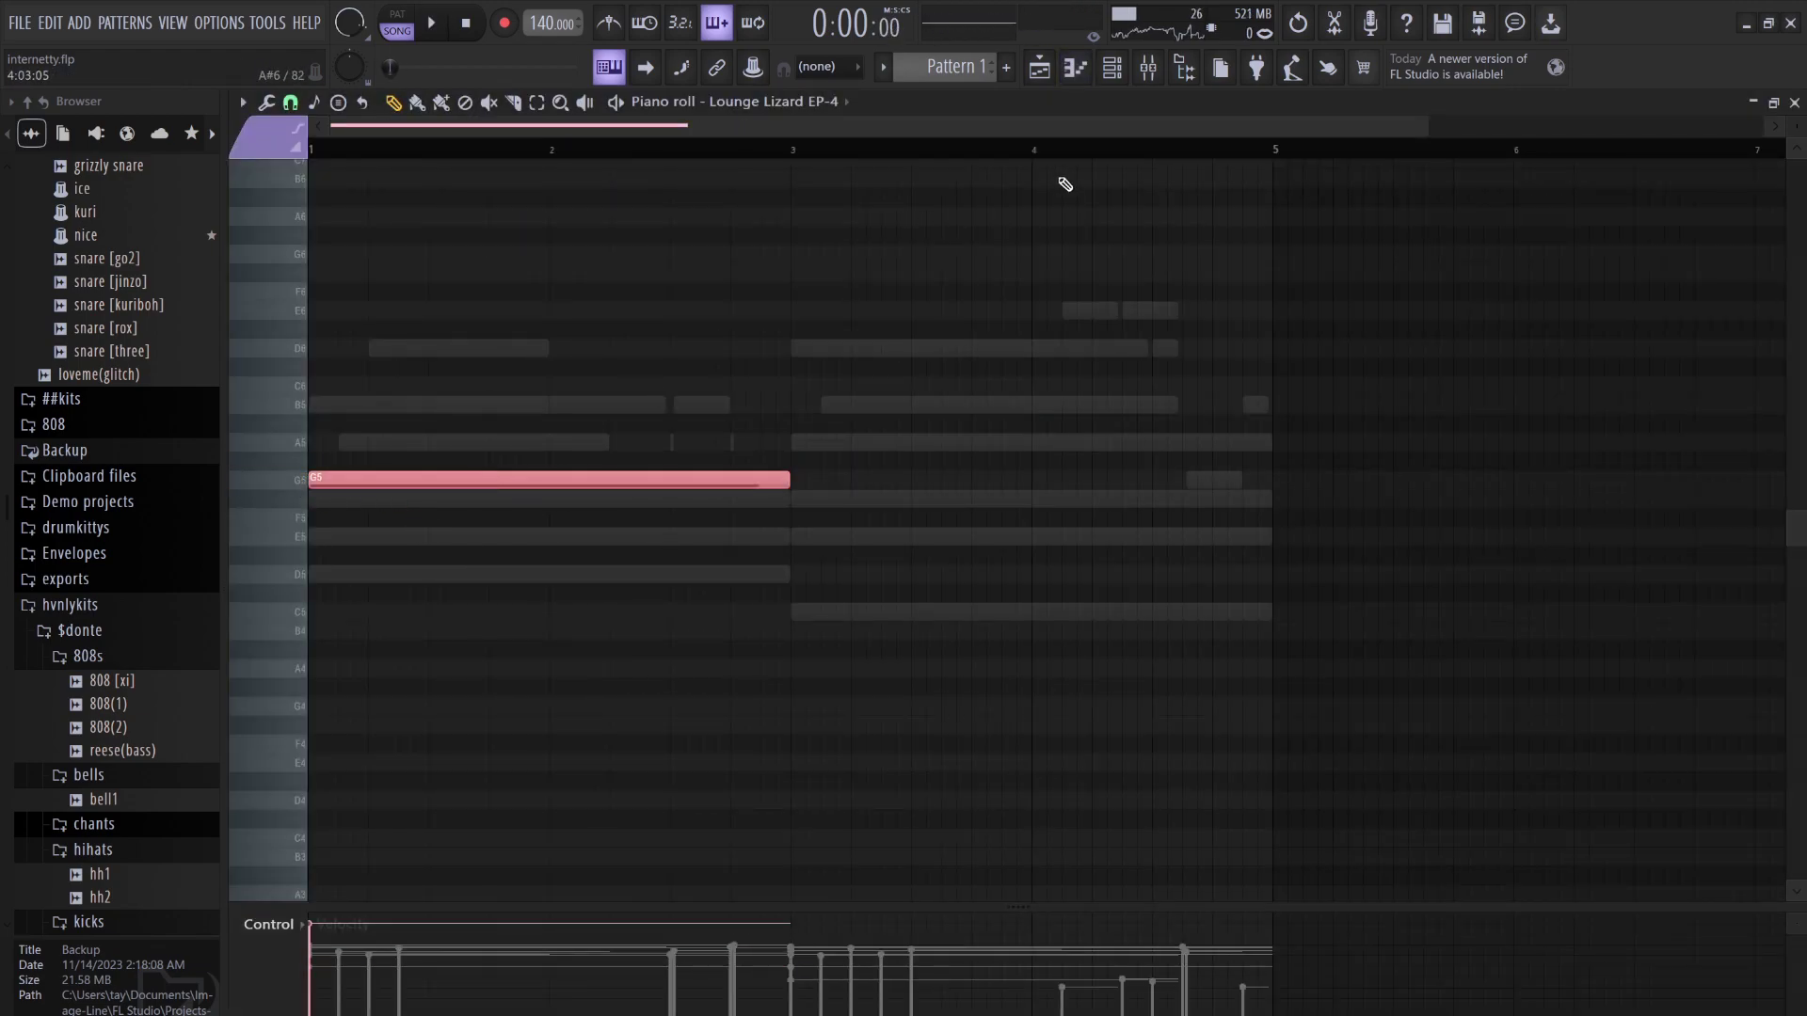
Place the Pattern 1 note pattern at bar 1 on Track 7 of the playlist
click(1042, 70)
drag(299, 184, 556, 544)
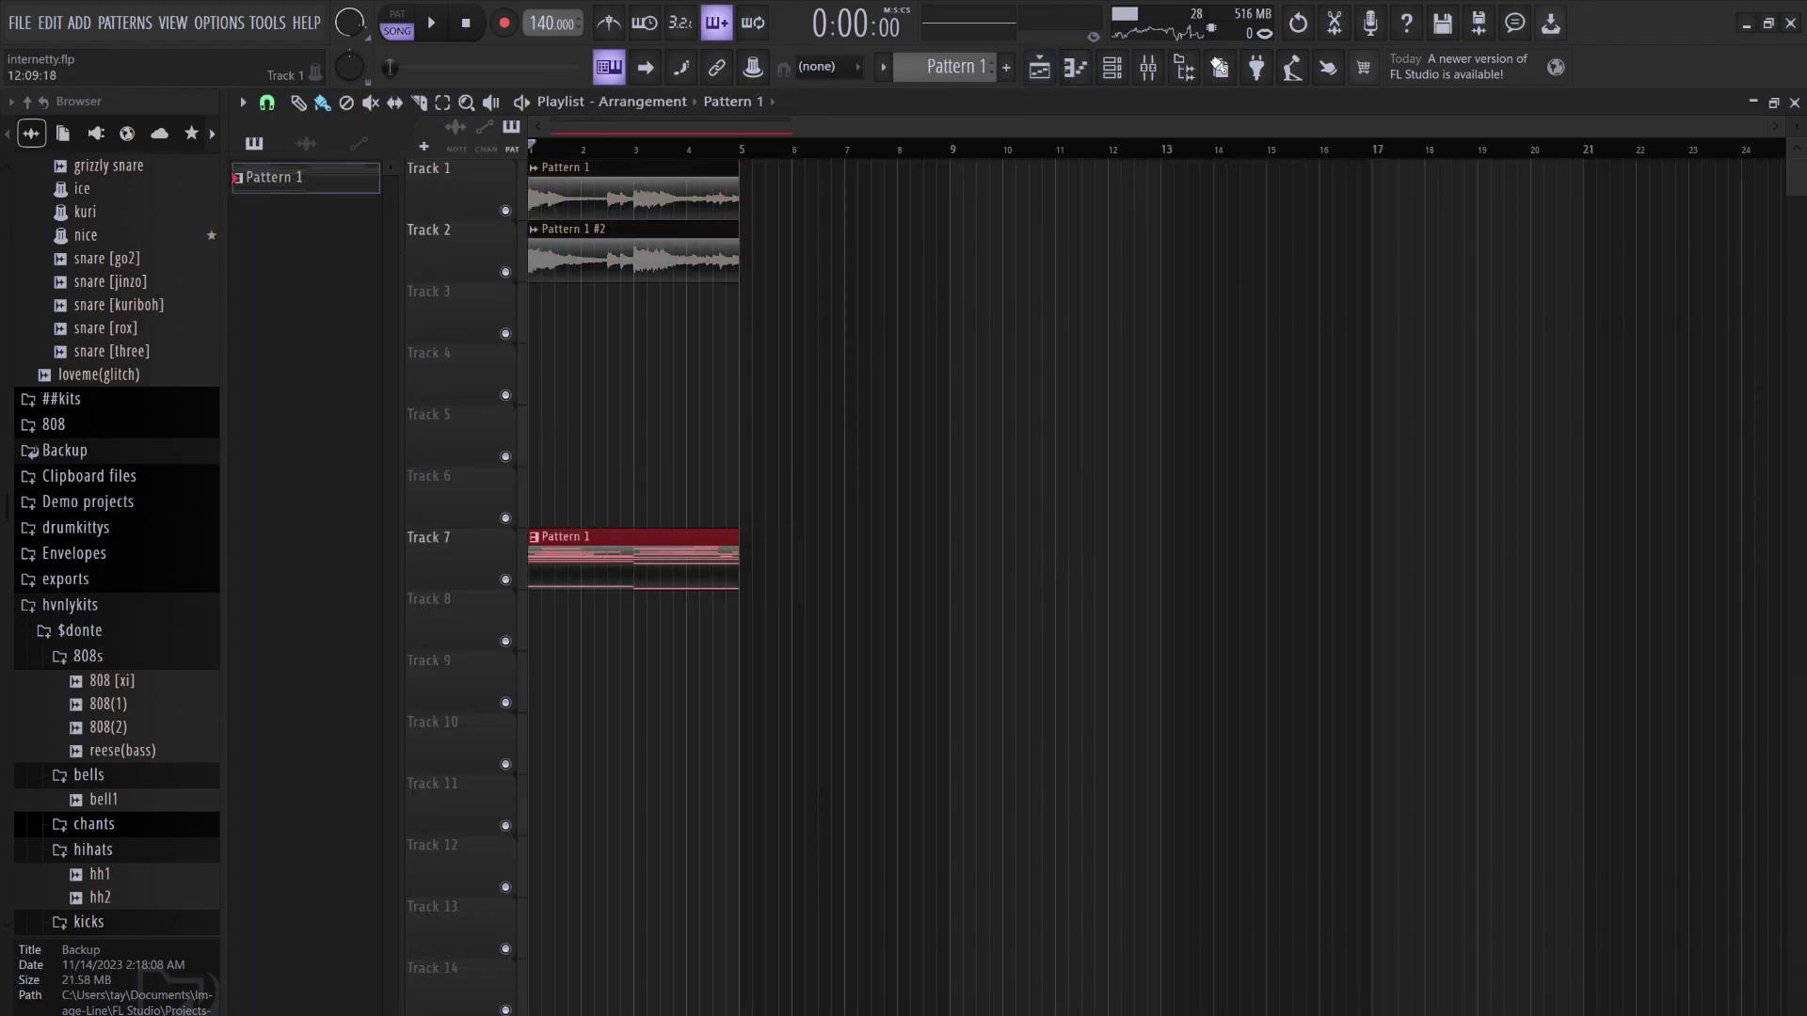
Try the Lounge Lizard note one and two octaves higher during playback, and return it to G5
click(1113, 66)
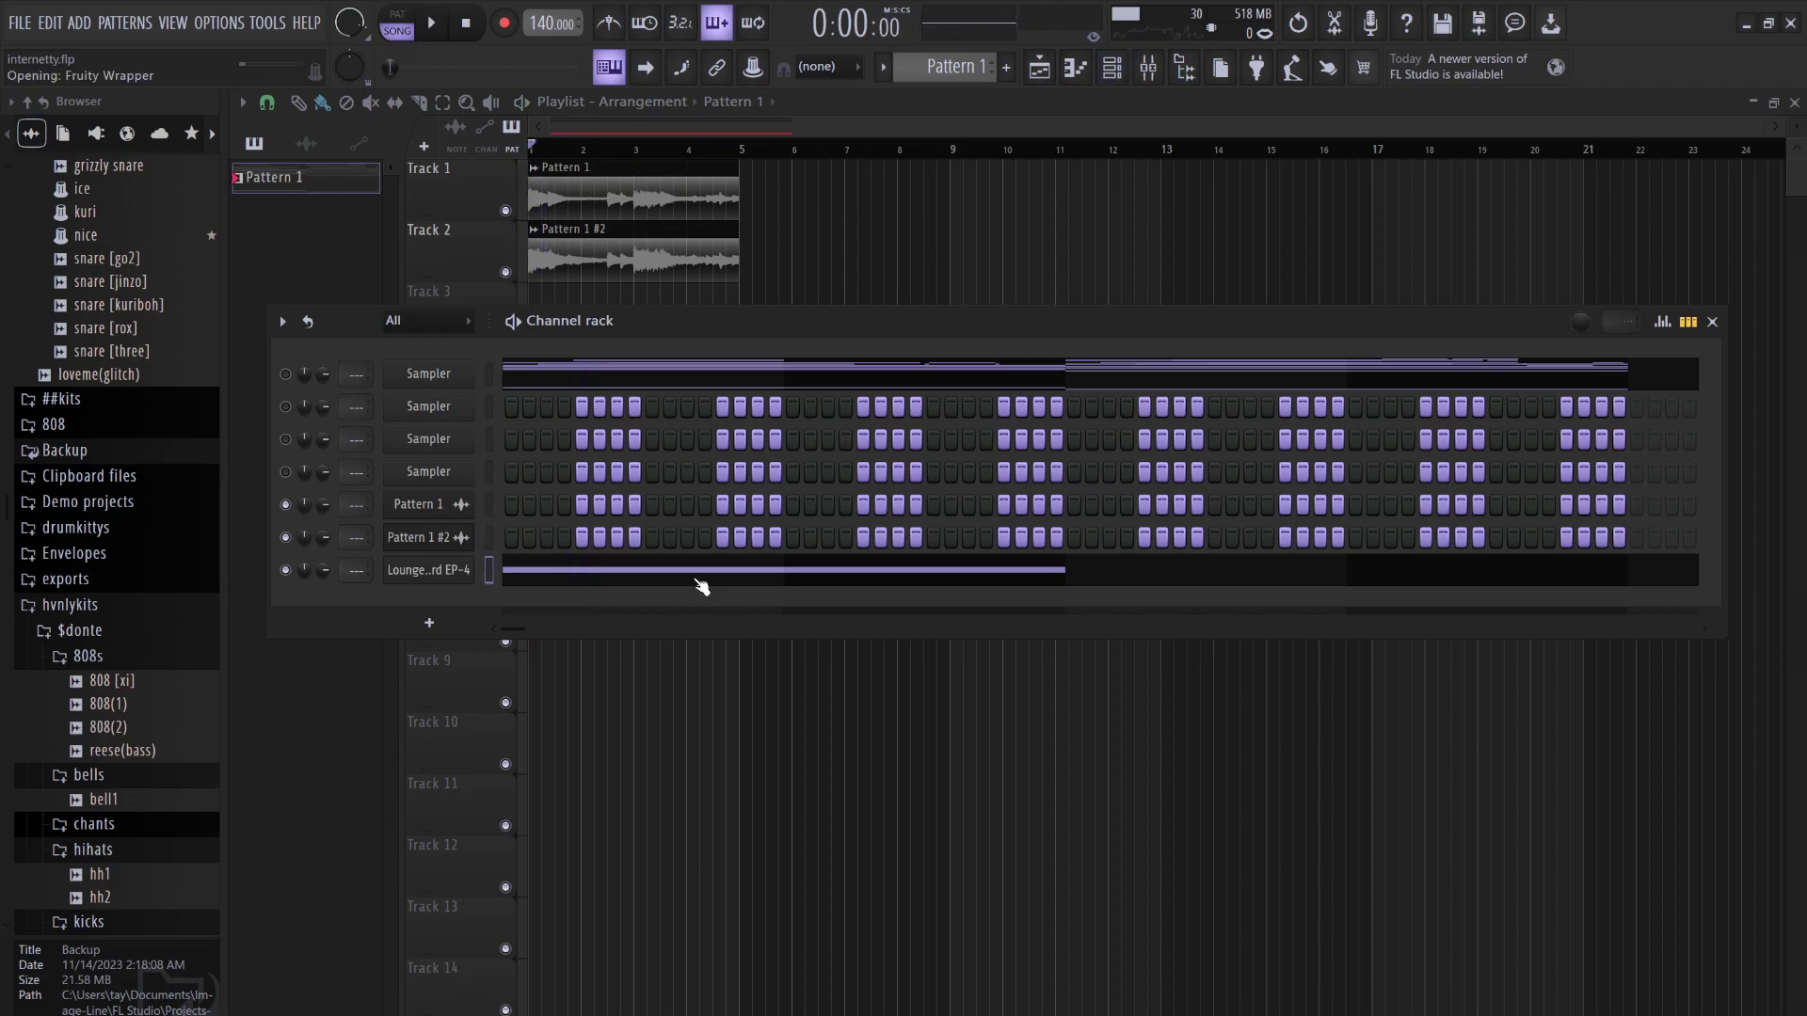
click(699, 575)
key(ctrl+Up)
key(space)
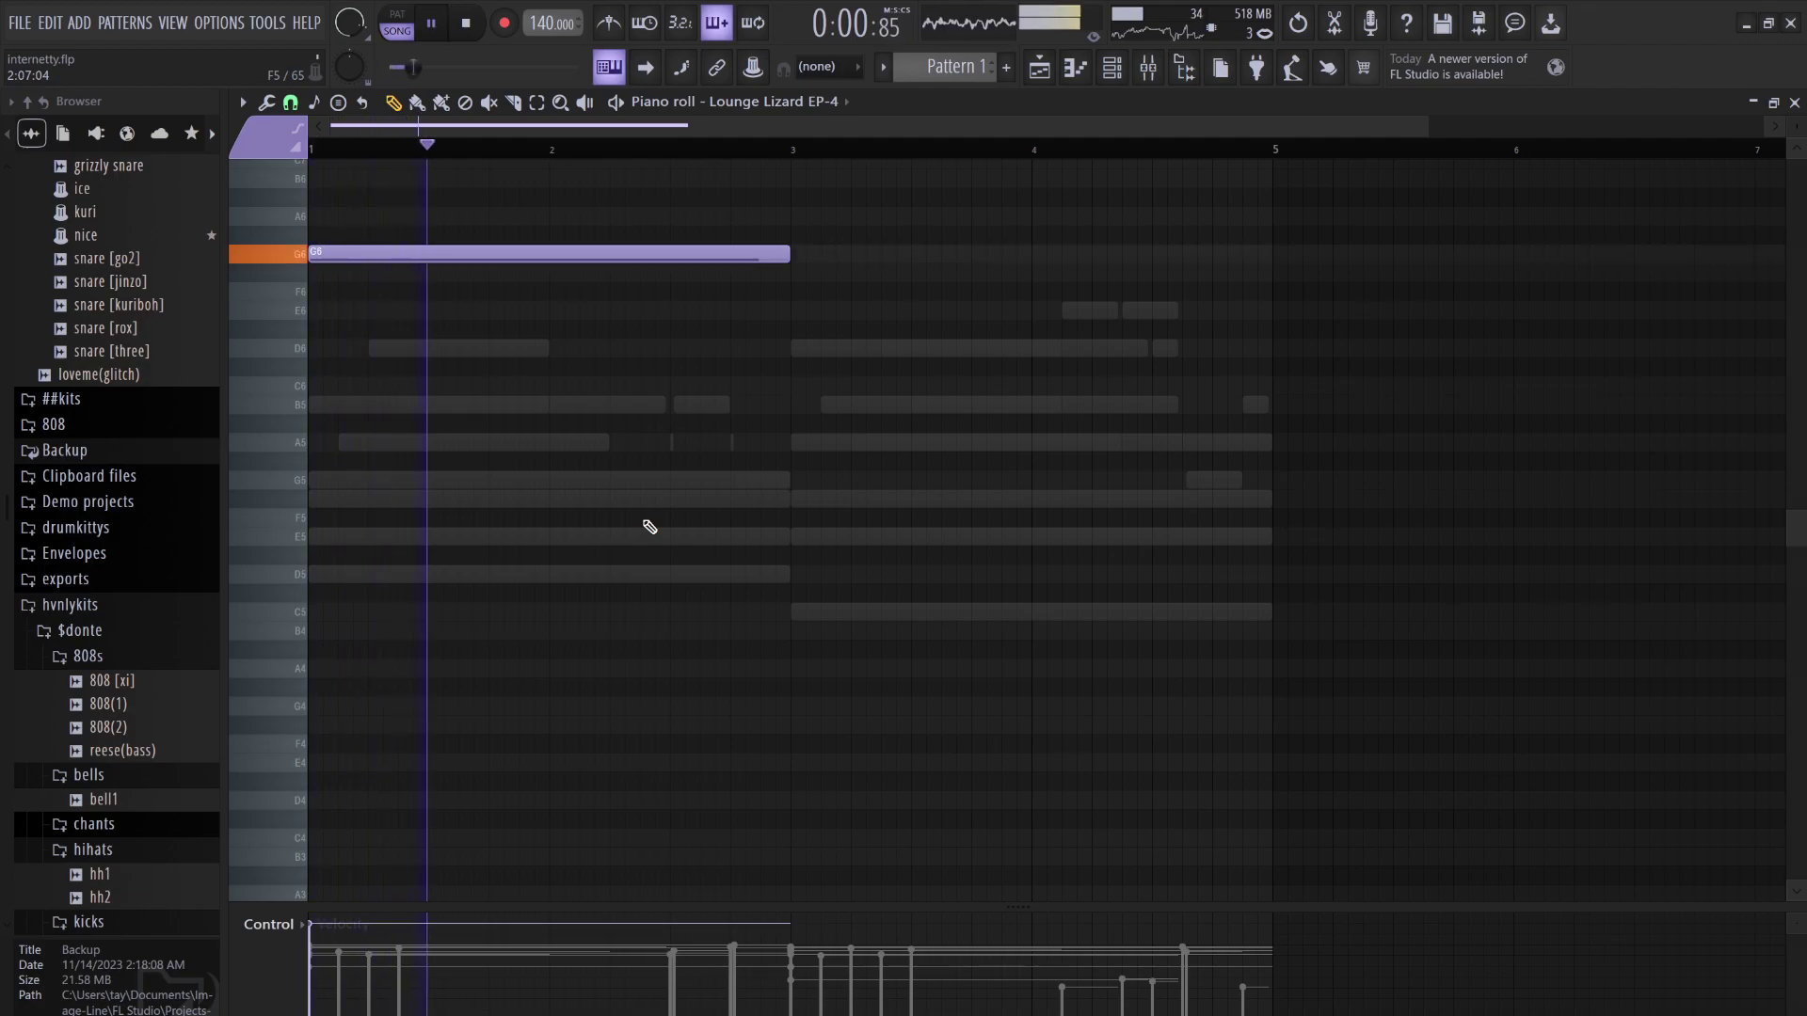
key(ctrl+Up)
key(space)
key(space)
key(space)
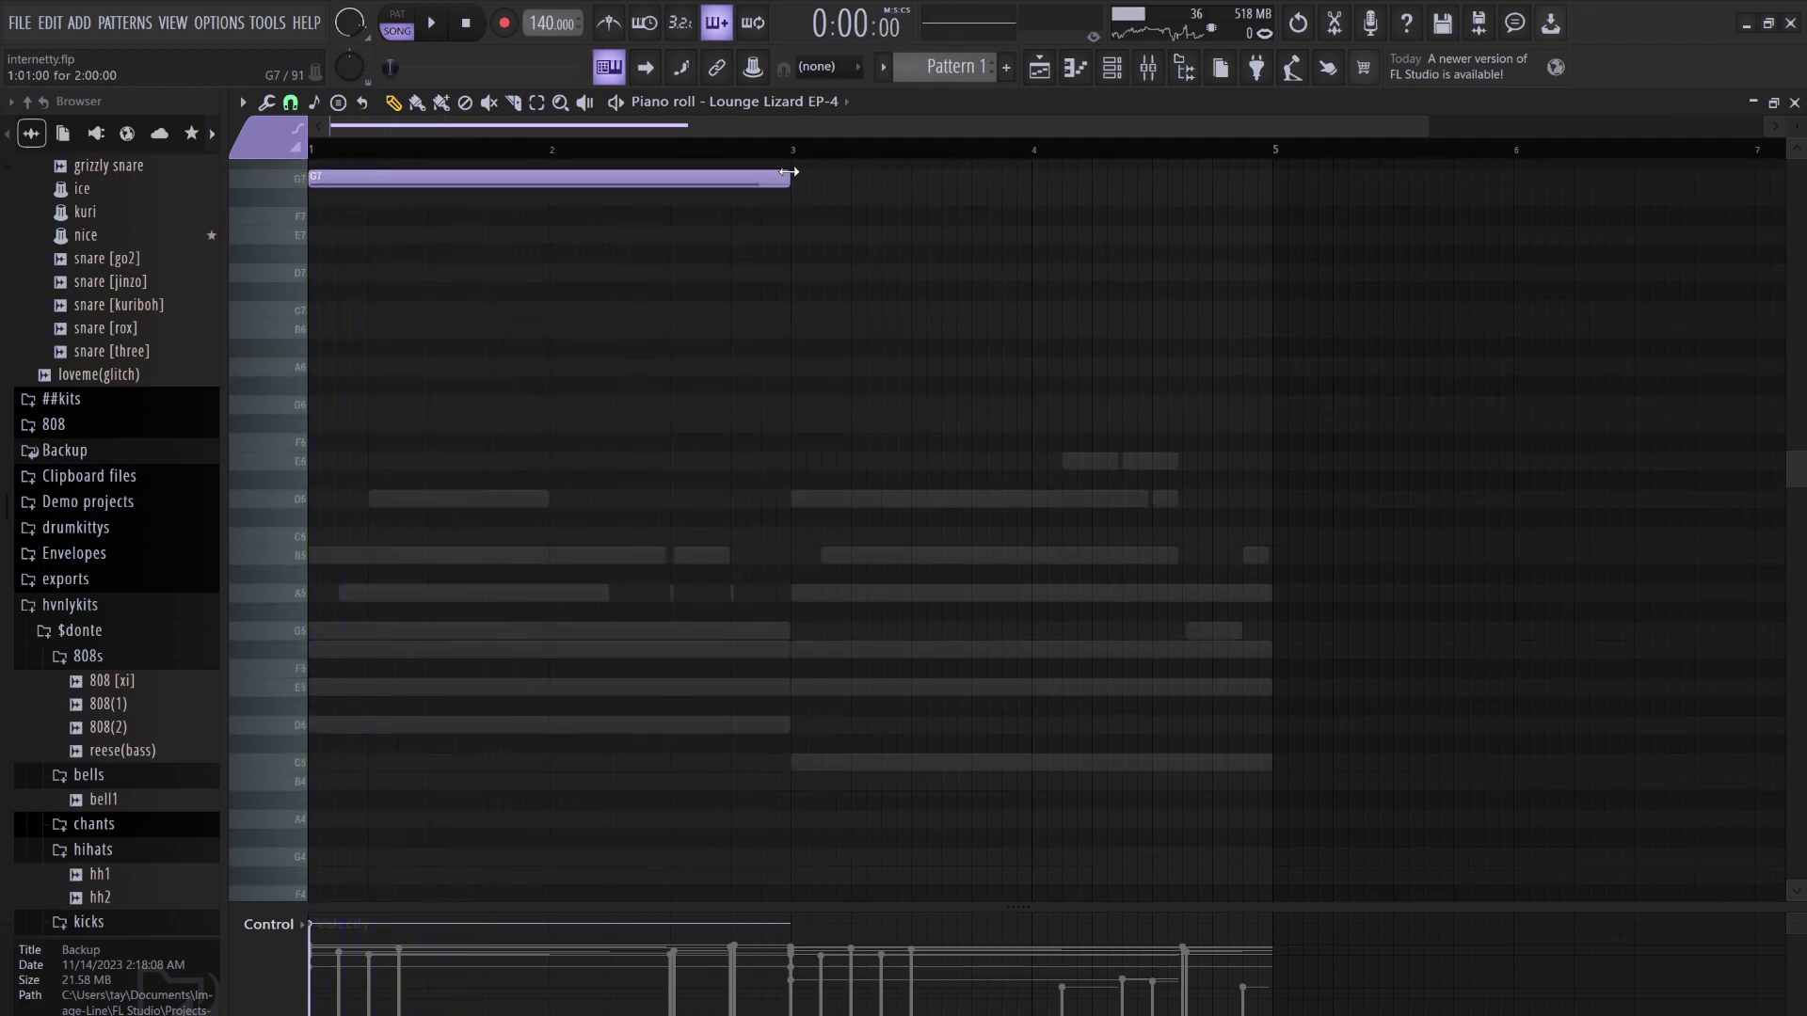
key(ctrl+Down)
key(ctrl+Down)
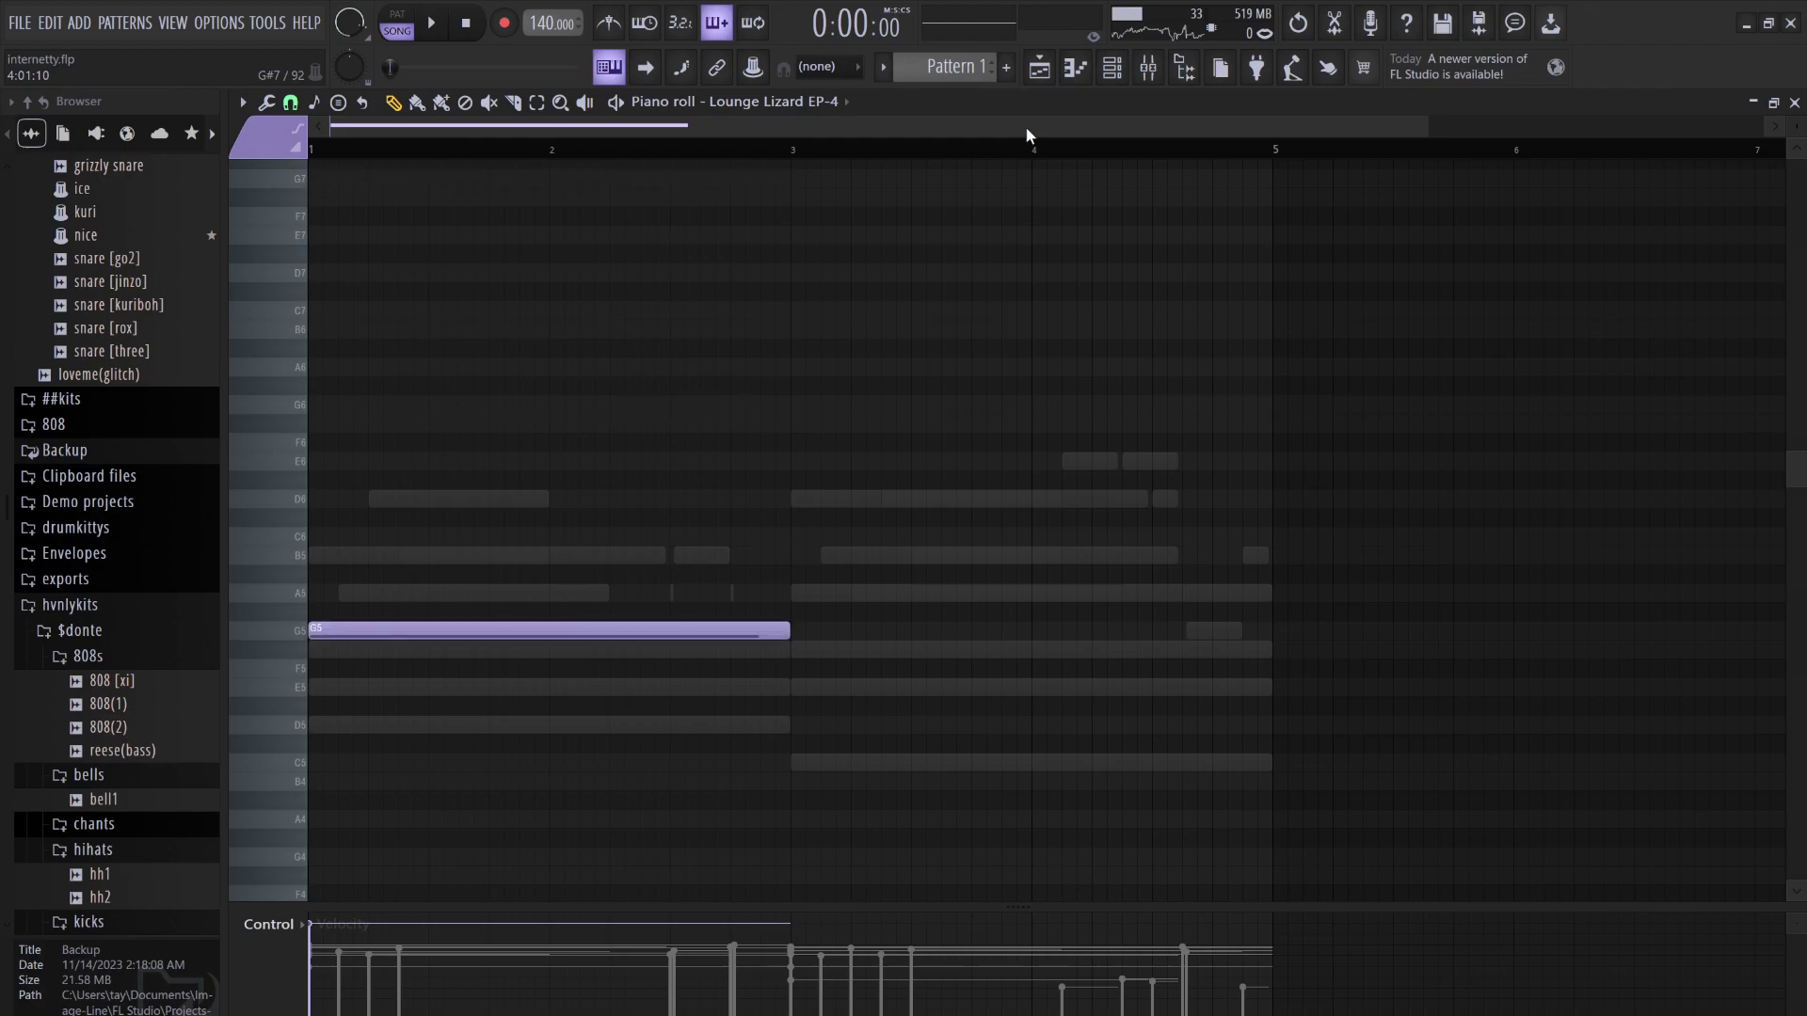
Reopen Lounge Lizard EP-4 from the channel rack and load the 8 - Reed 3 program
click(1112, 69)
click(1112, 69)
click(1113, 80)
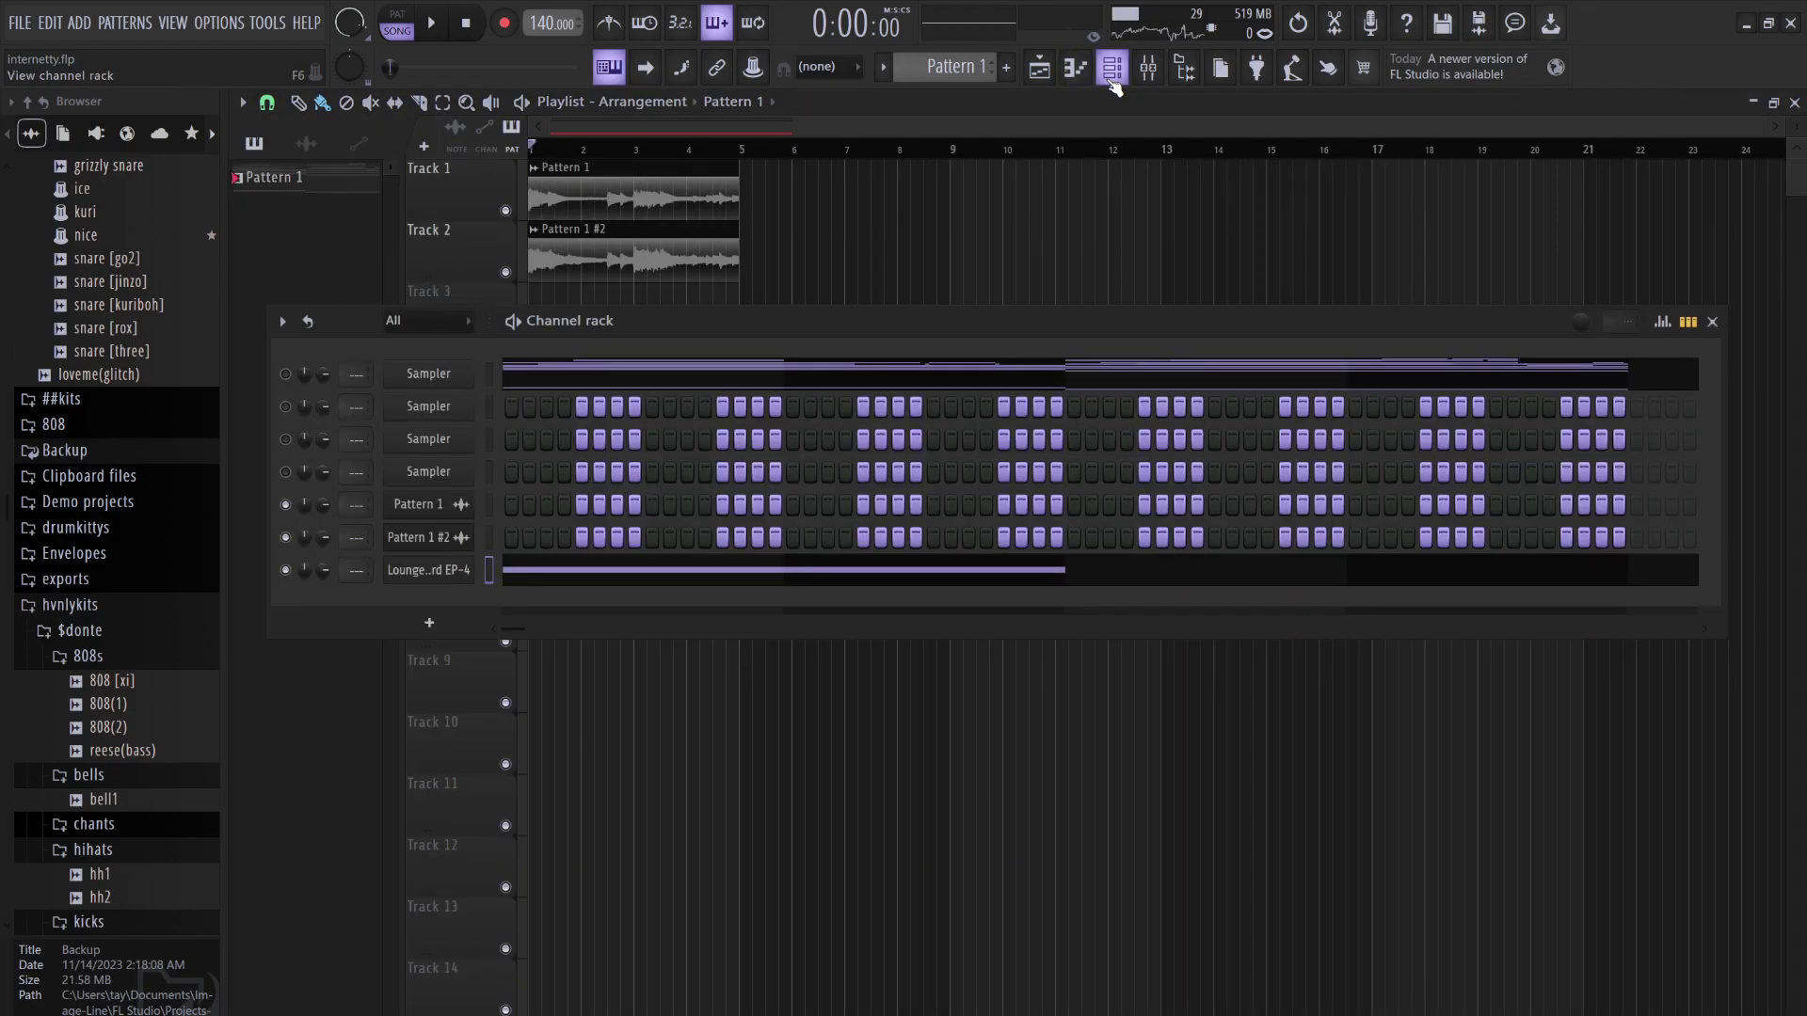
click(450, 574)
click(332, 297)
click(342, 516)
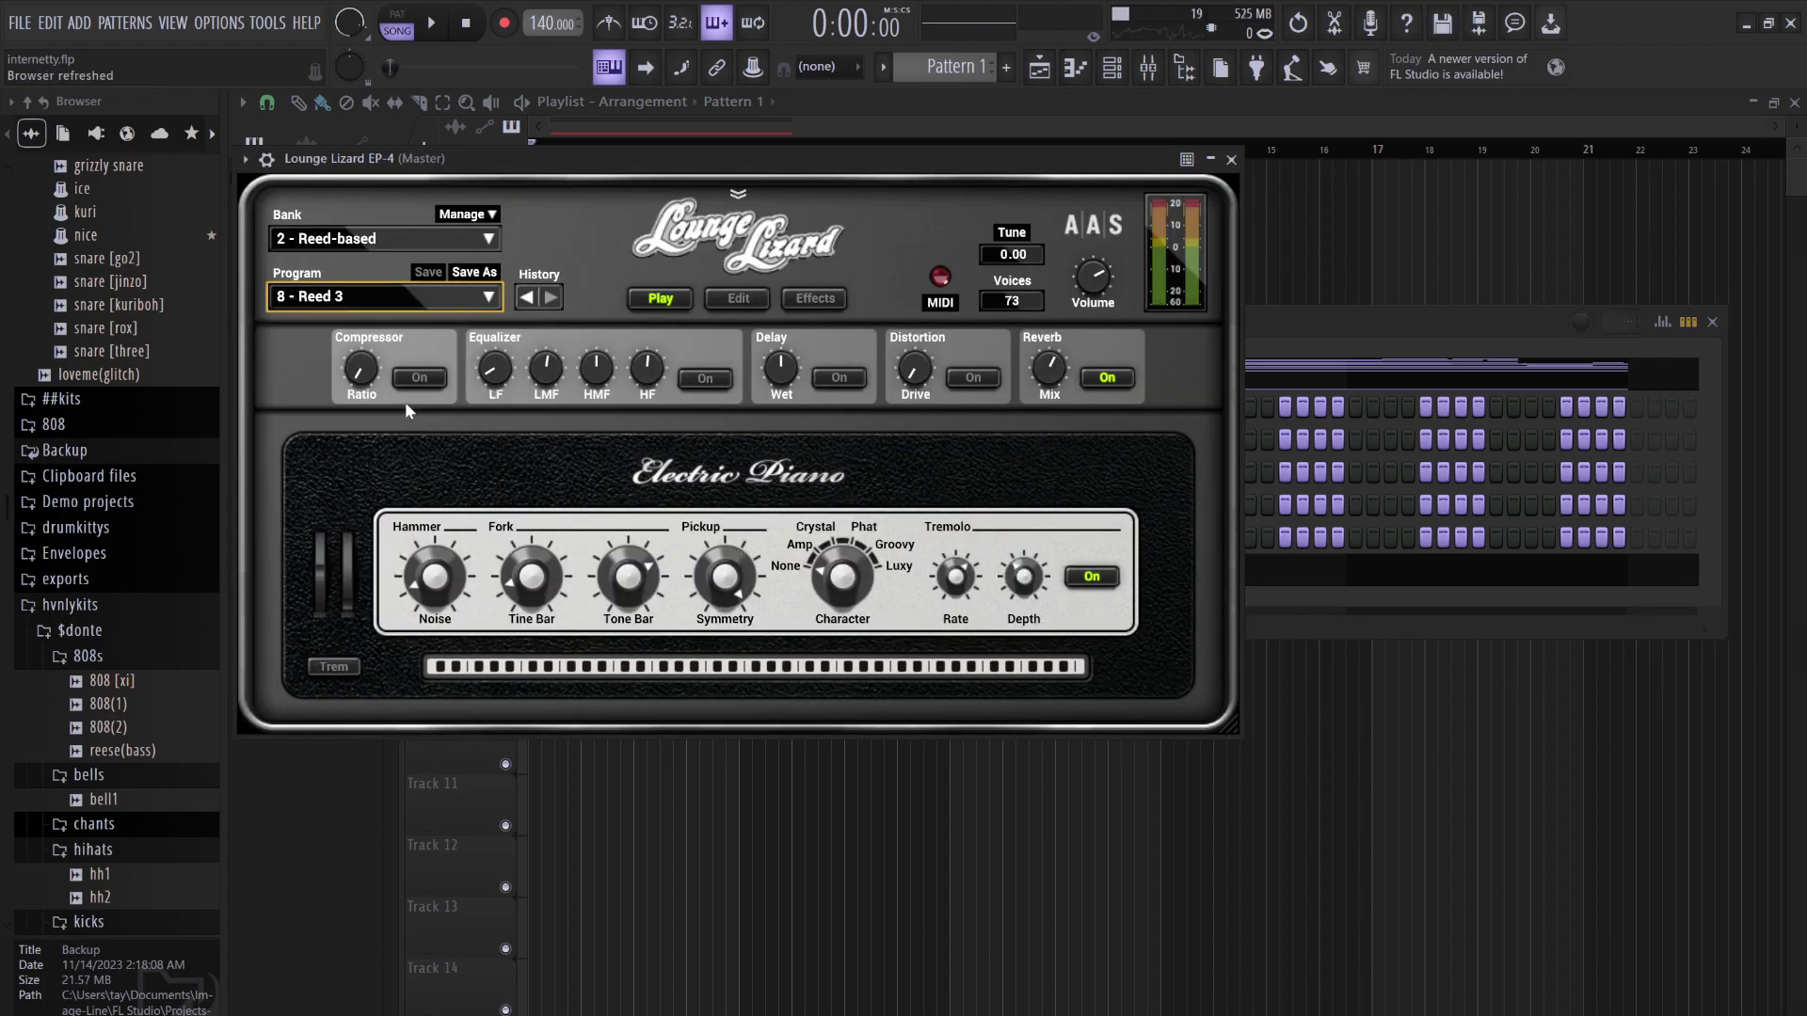
Switch Lounge Lizard to the 3 - Custom Electric Pianos bank with program 1 - 80's 1 and listen to it briefly
click(334, 241)
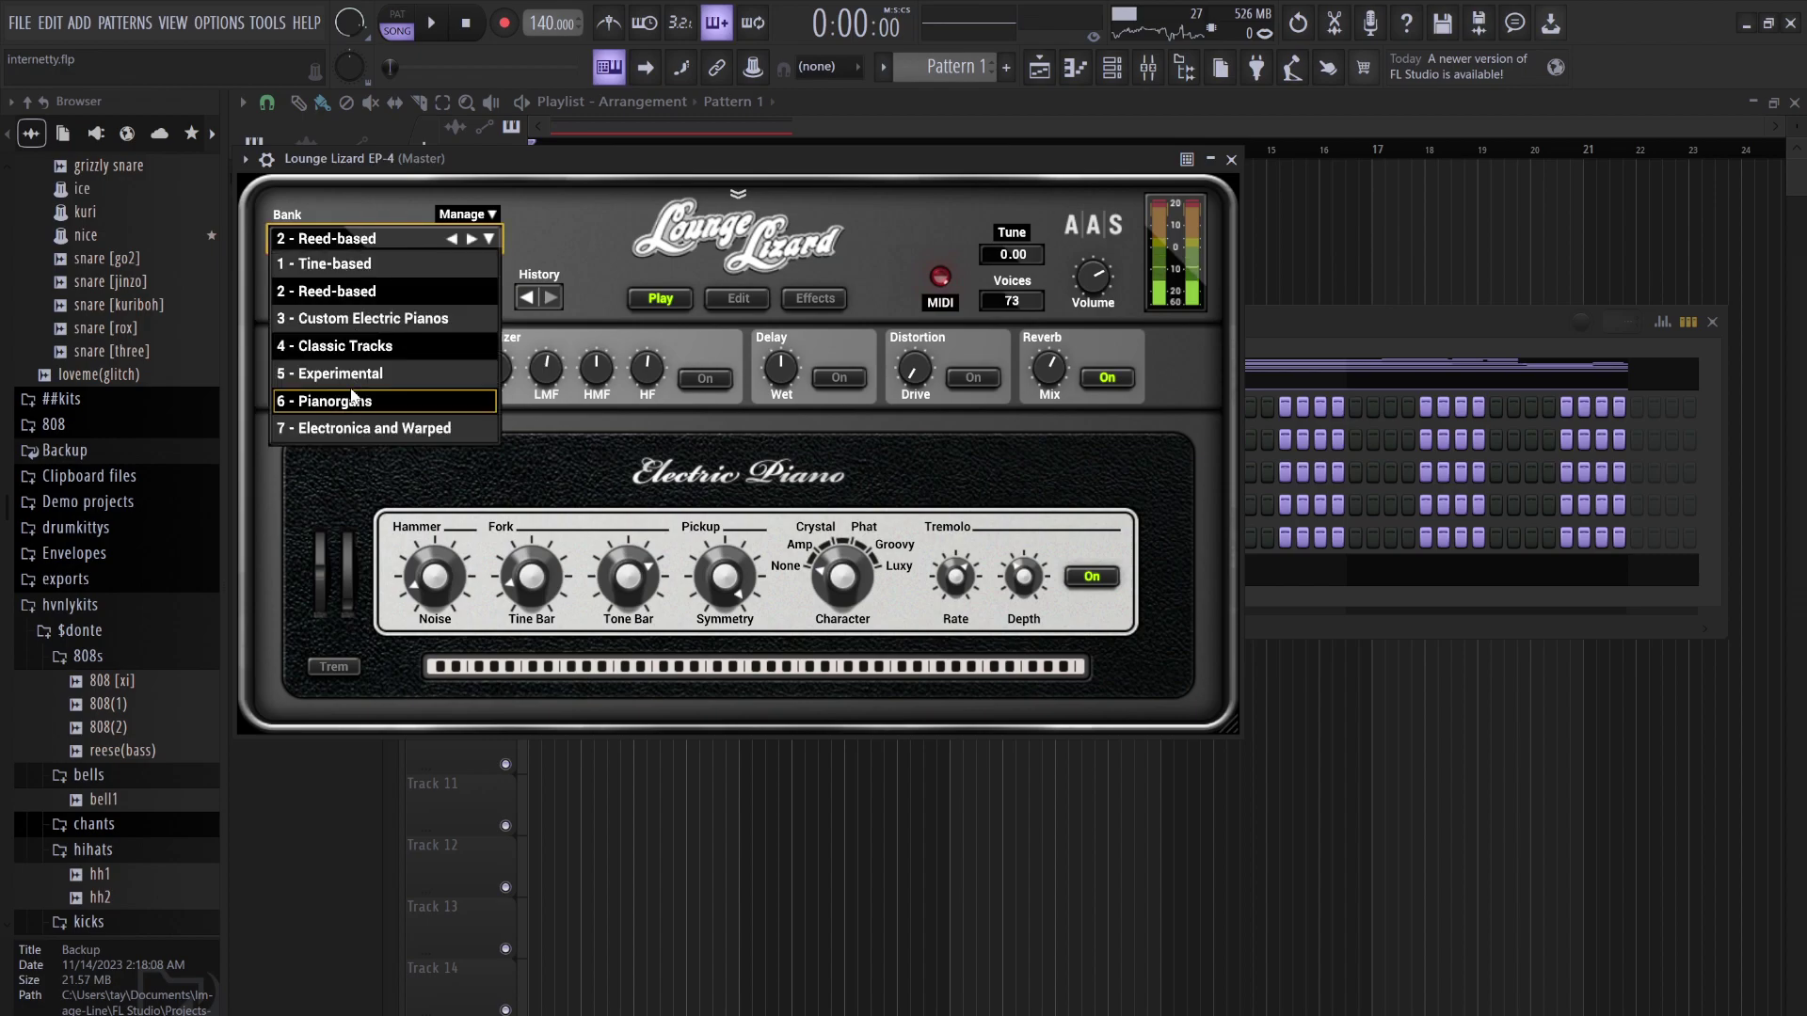
click(374, 325)
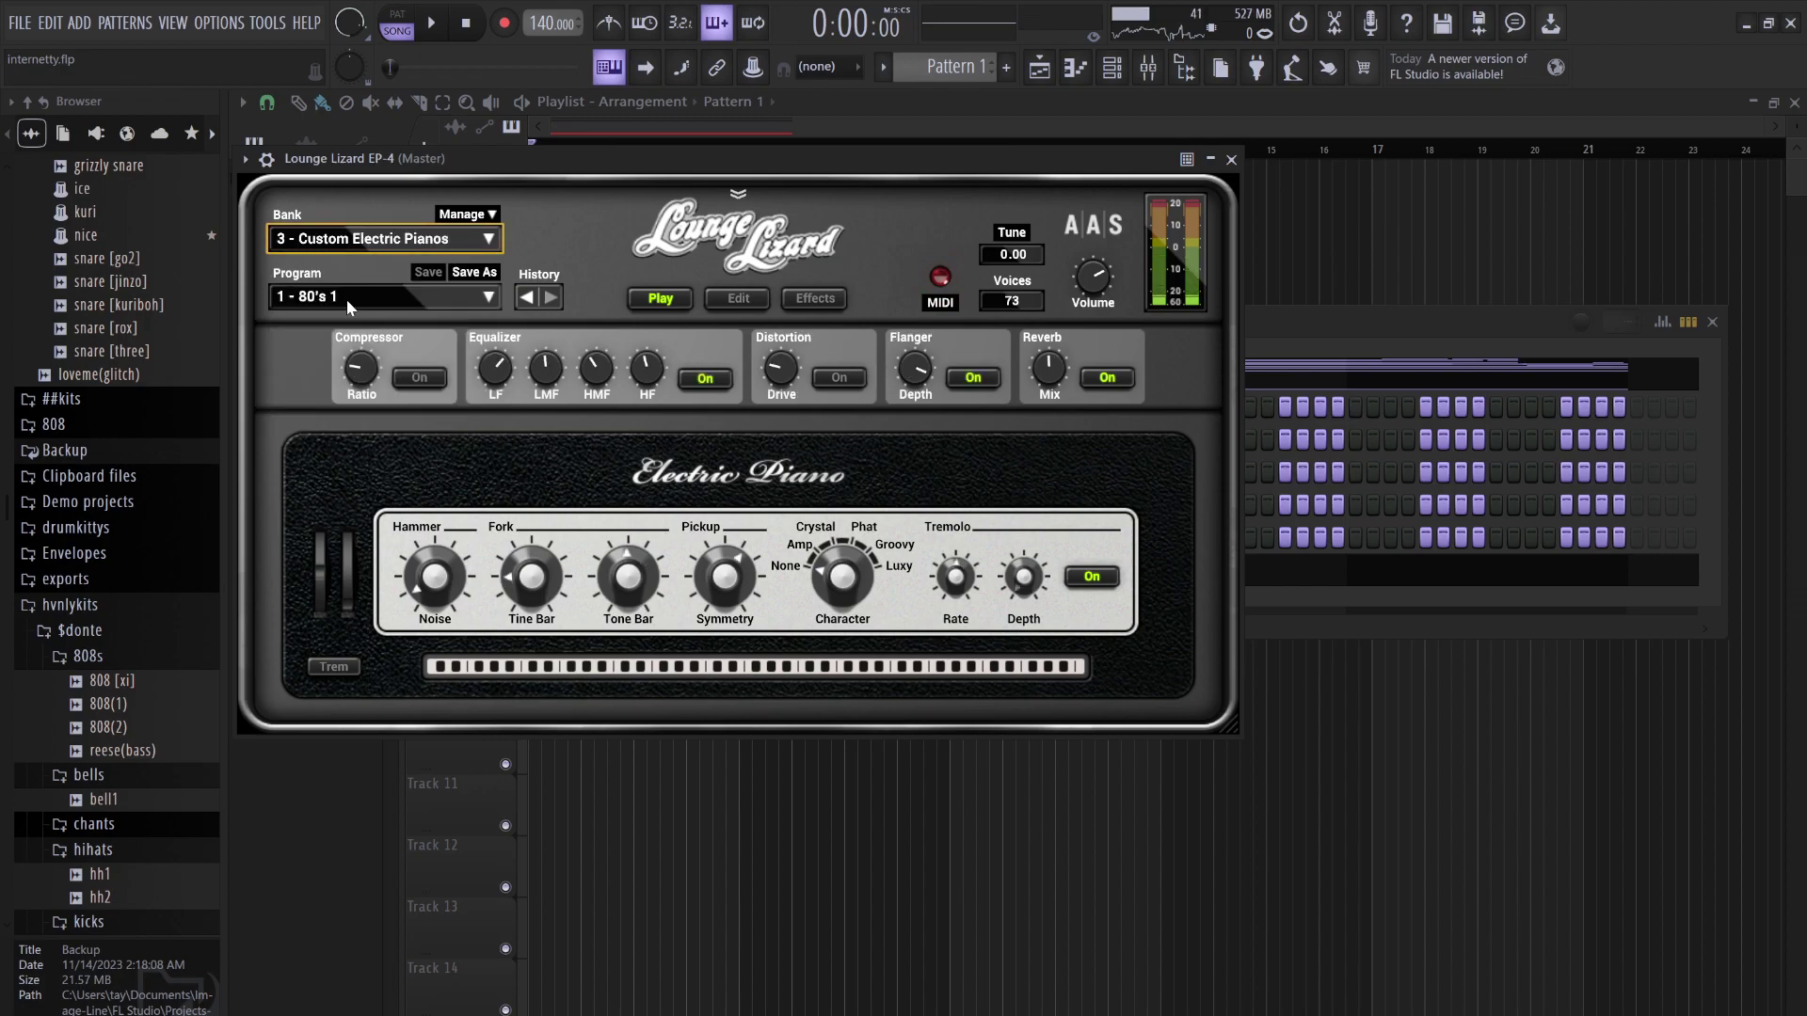
click(346, 297)
key(space)
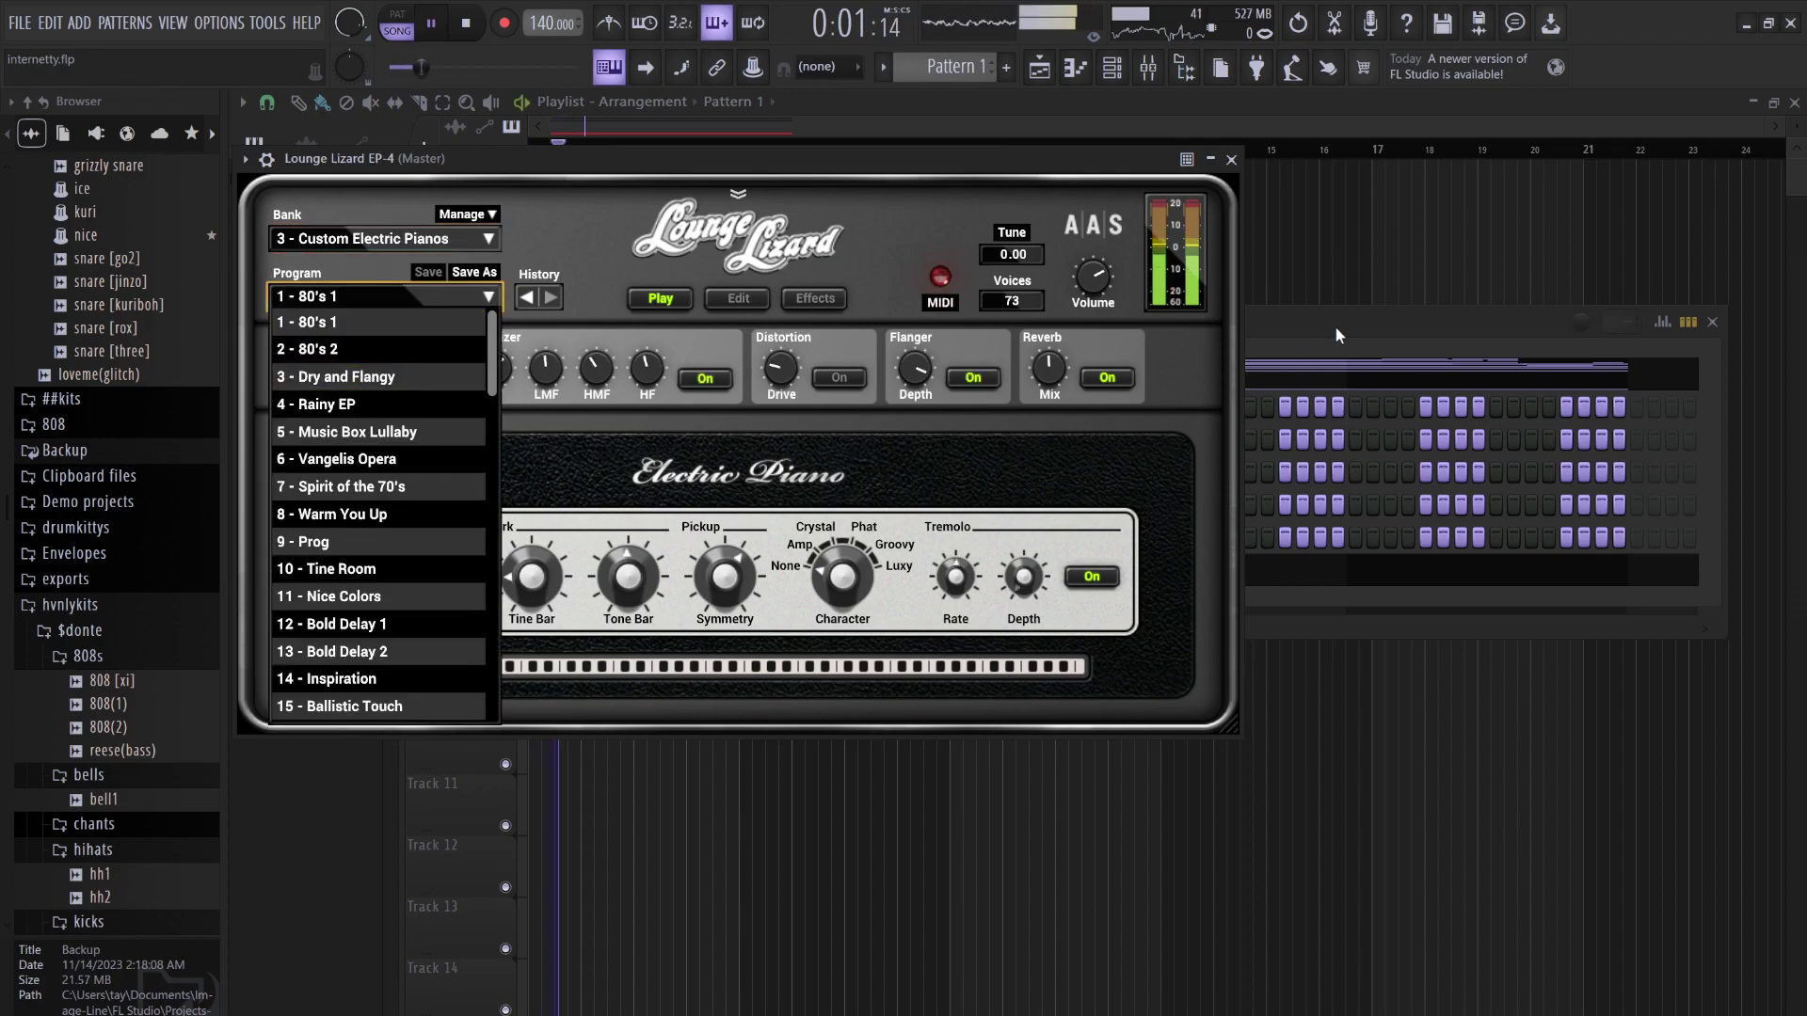
click(1302, 319)
key(space)
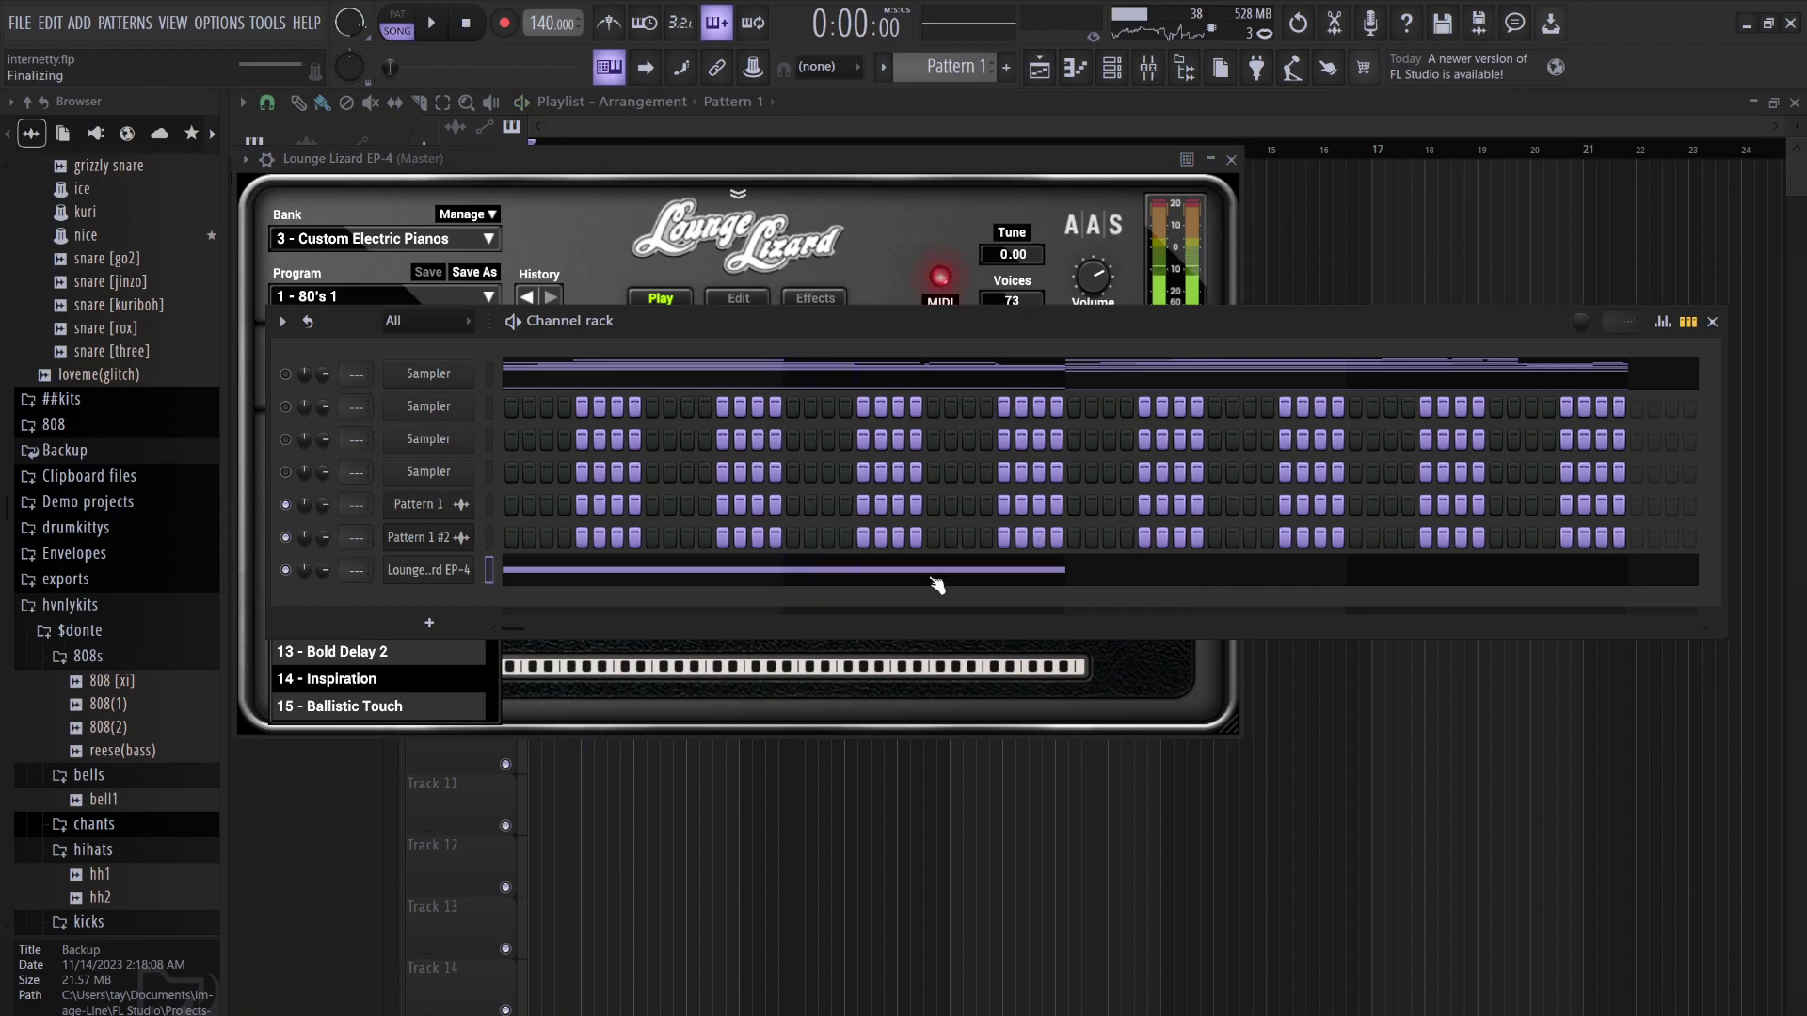
Open the Lounge Lizard channel's note in the piano roll and play the arrangement
click(932, 576)
right_click(933, 576)
key(space)
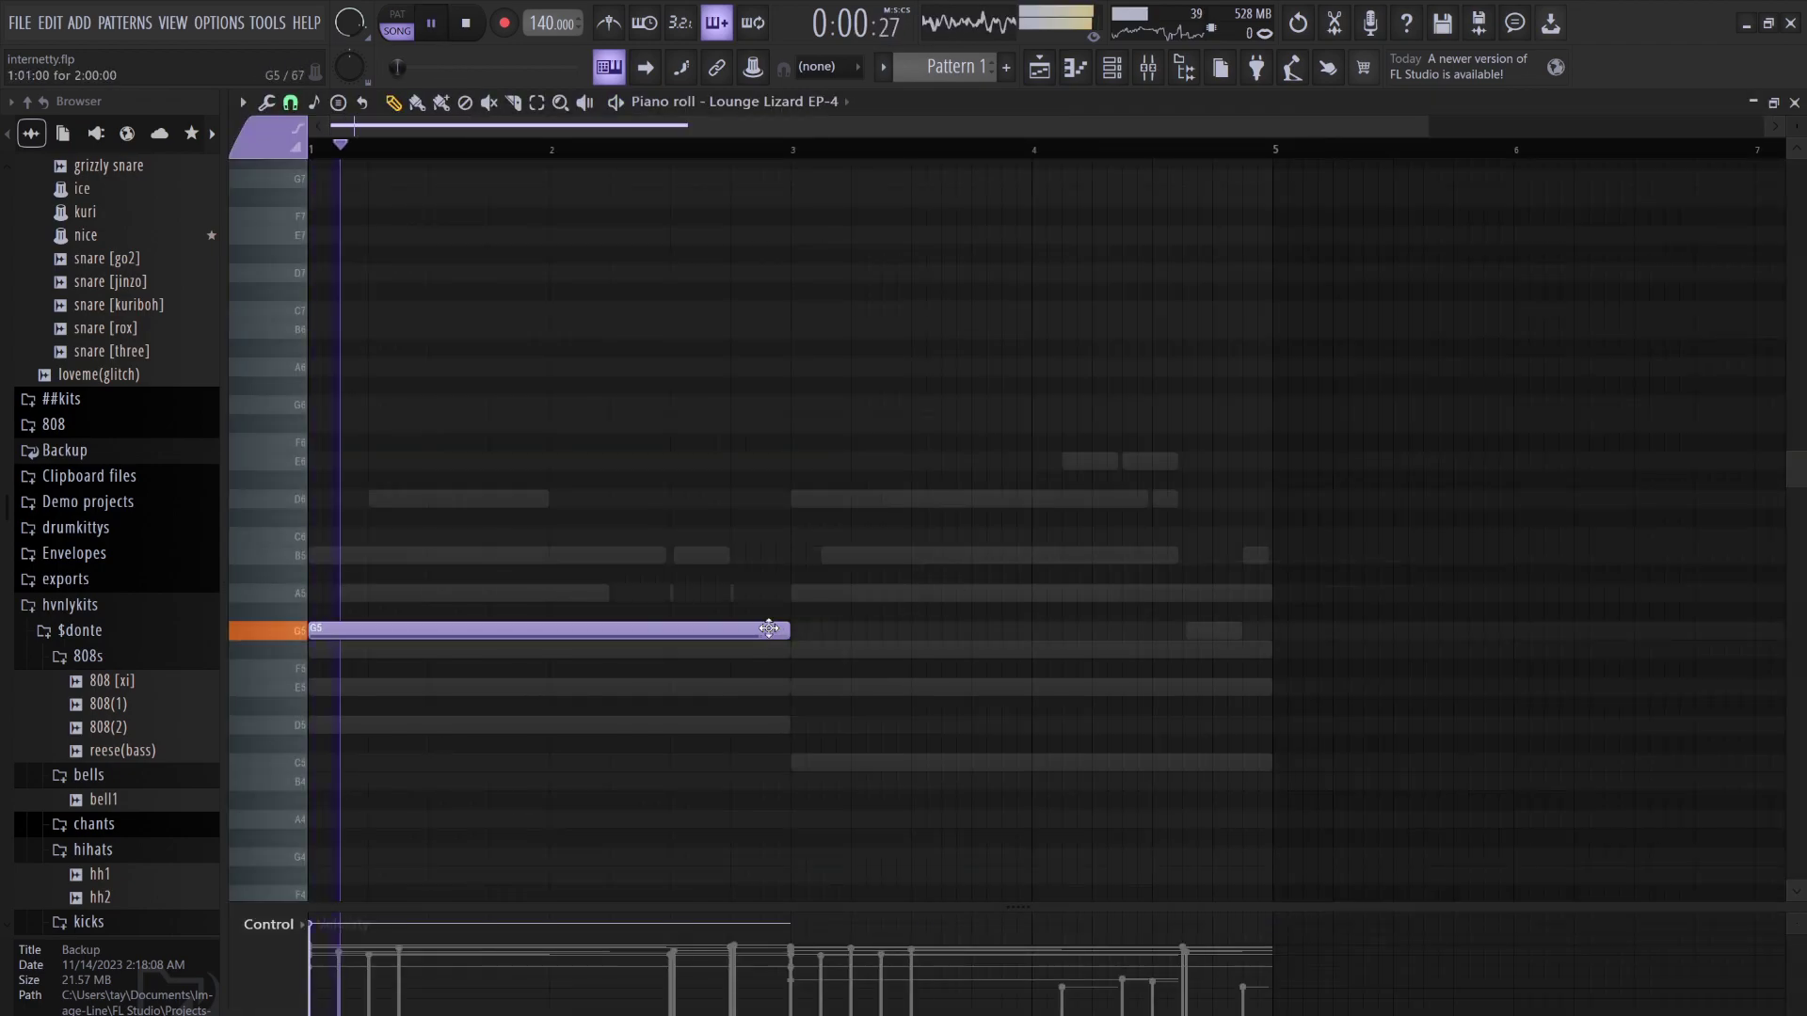
Shorten the Lounge Lizard G5 note to bar 1 and add a one-bar A5 note in bar 2, trying B5 for it as well
click(564, 649)
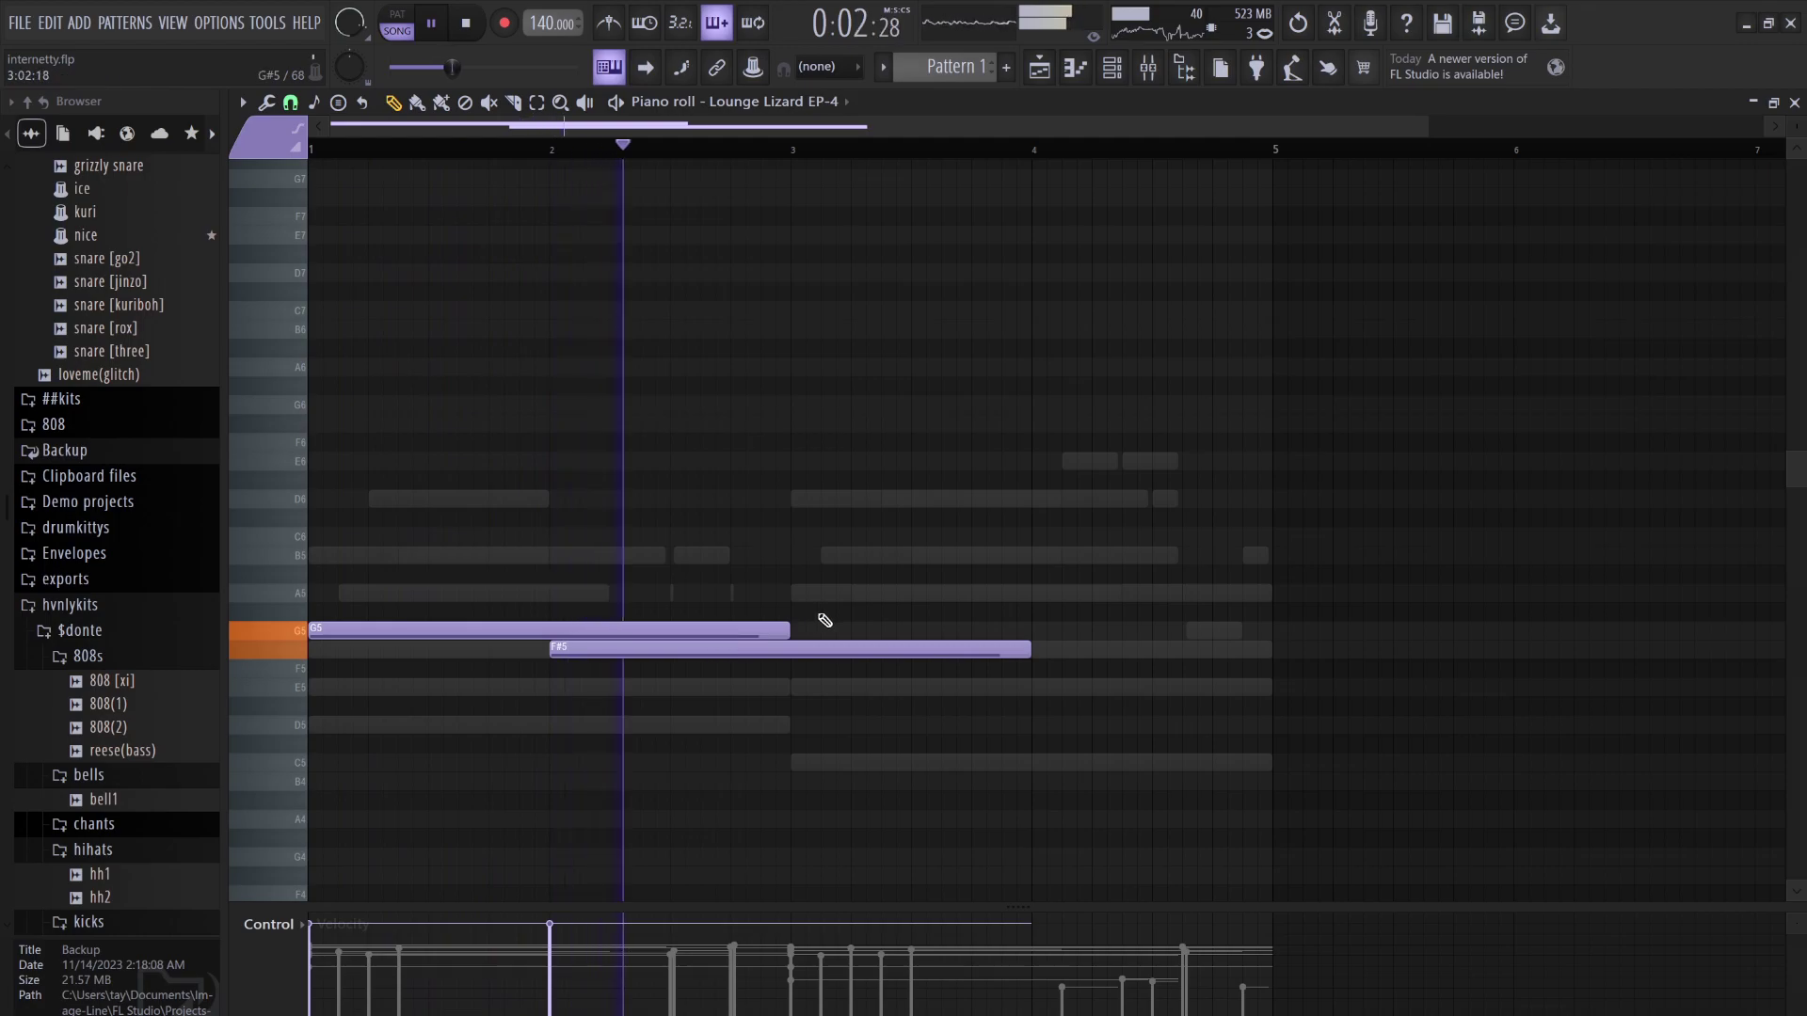
key(space)
key(space)
drag(786, 625, 605, 593)
key(space)
key(space)
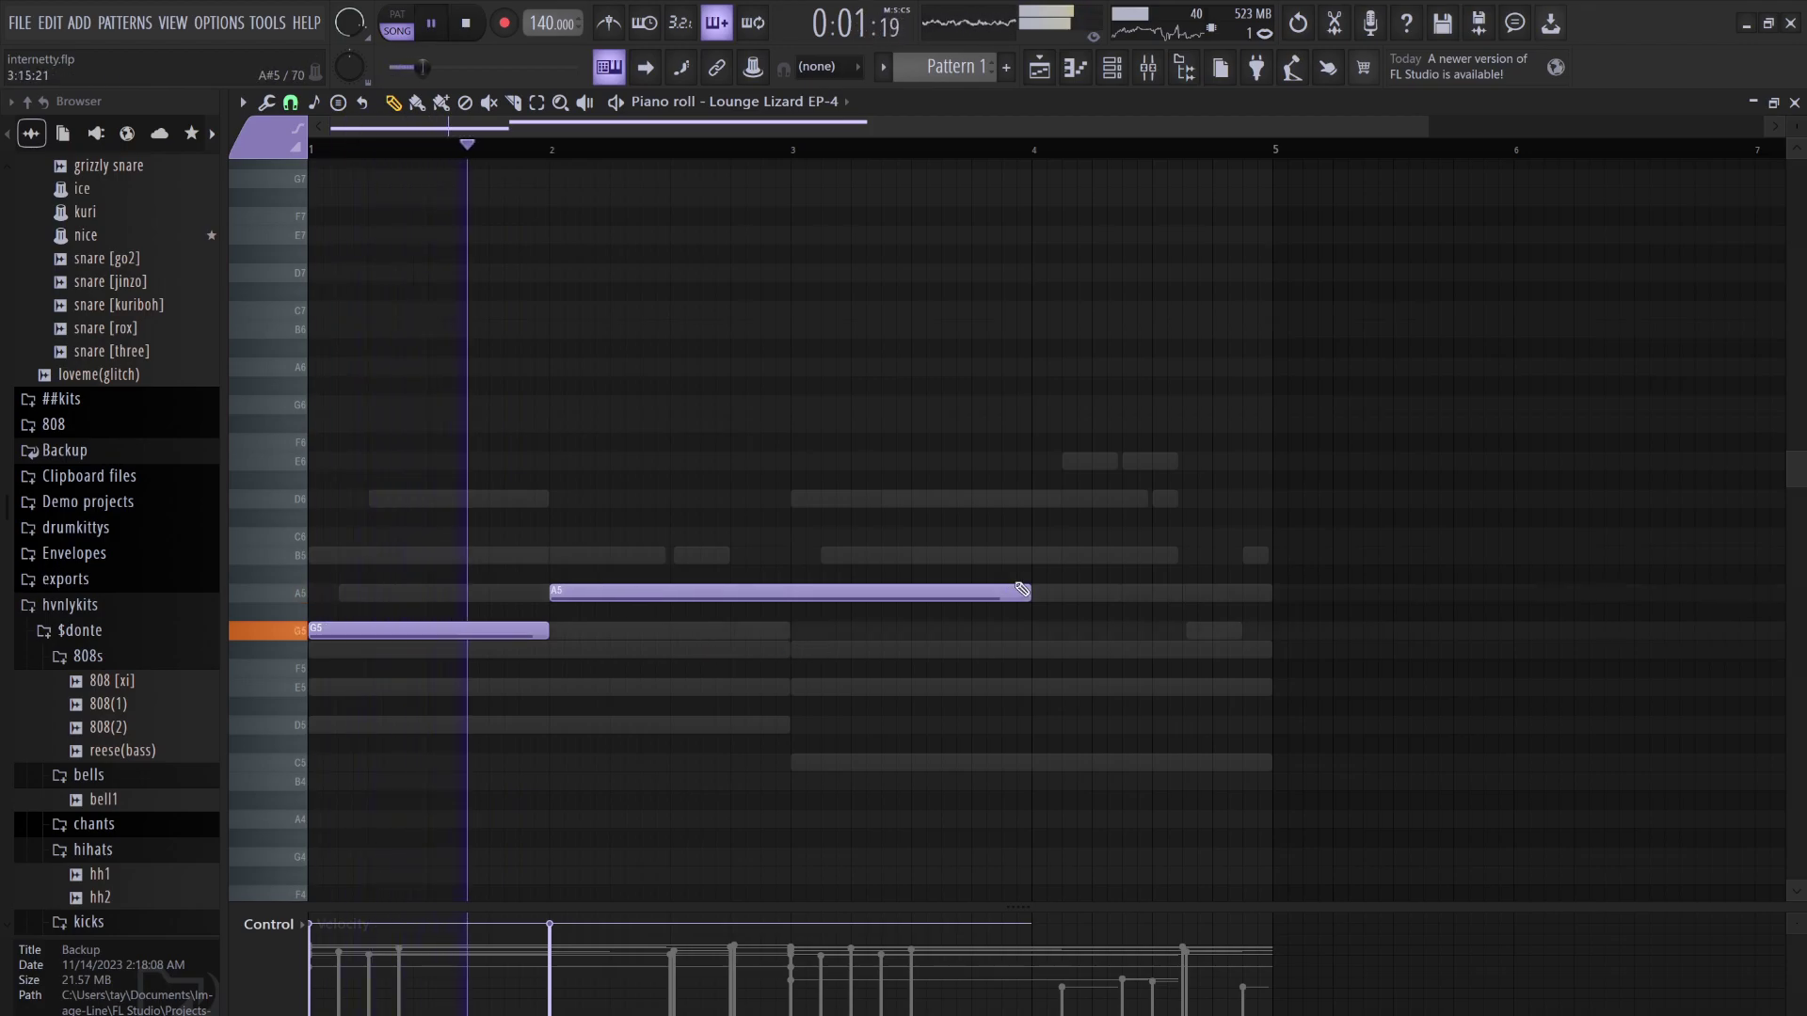
drag(958, 593, 959, 568)
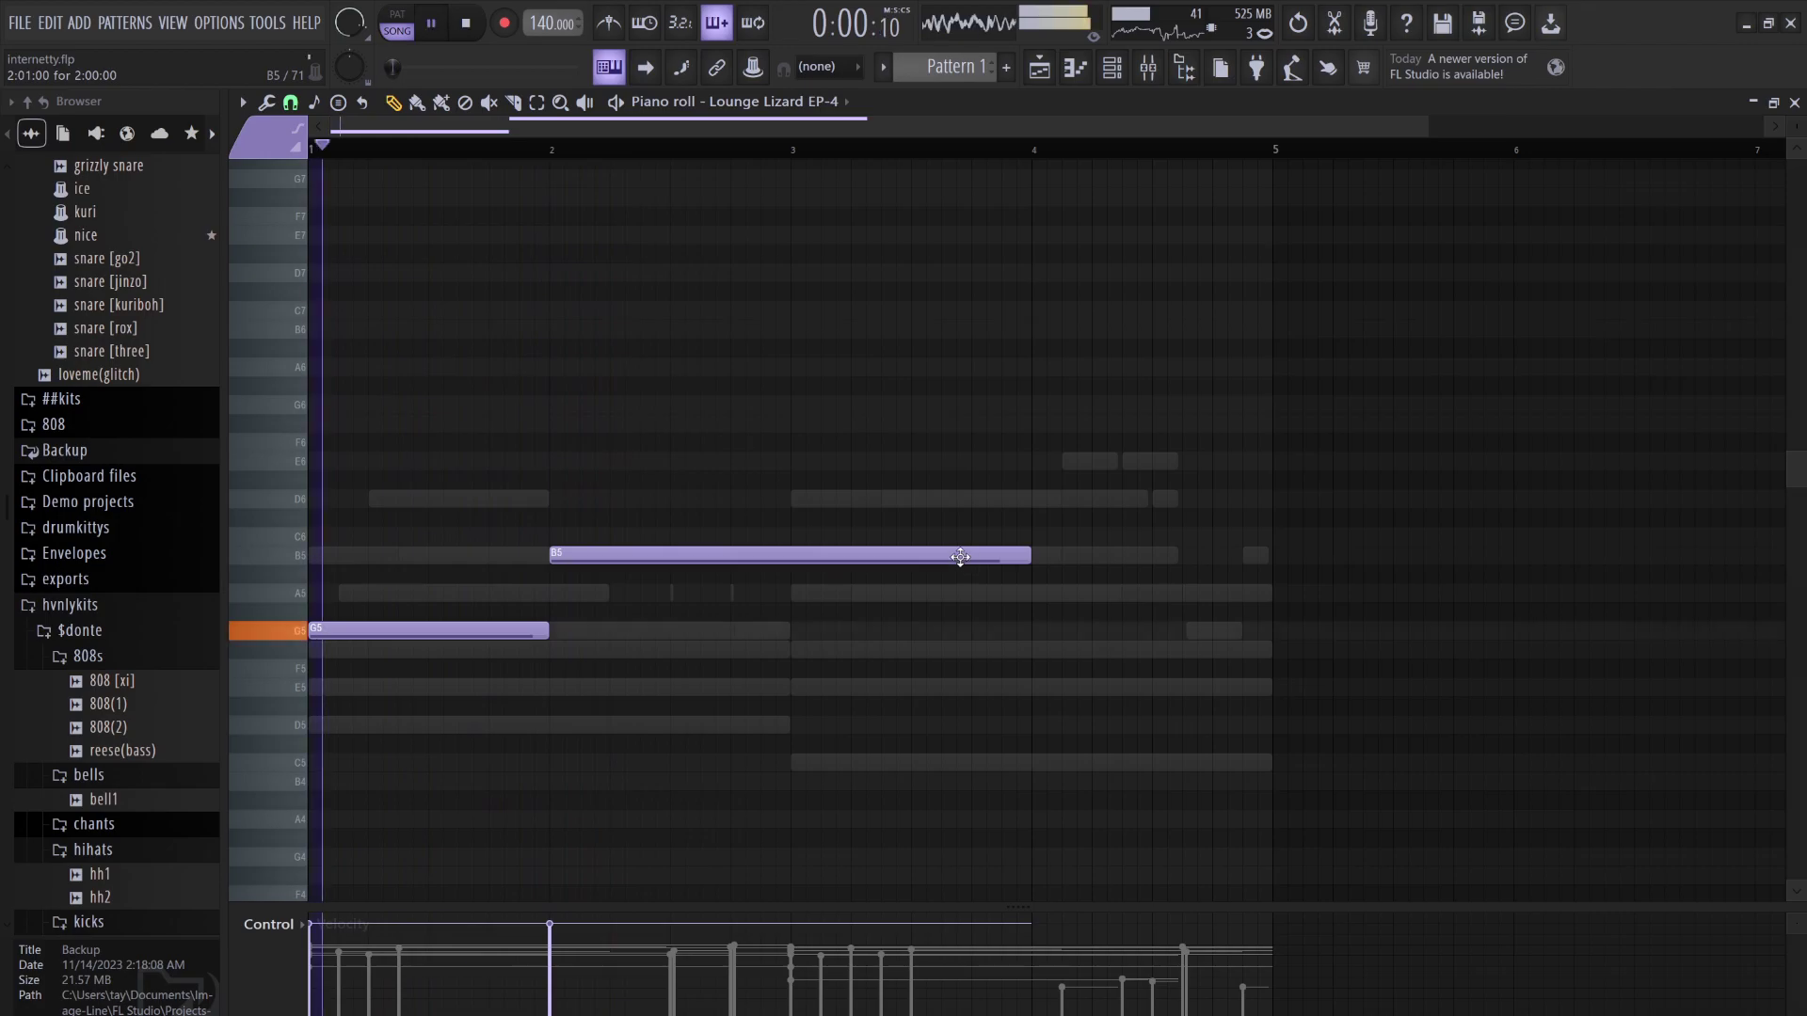
drag(960, 589, 790, 581)
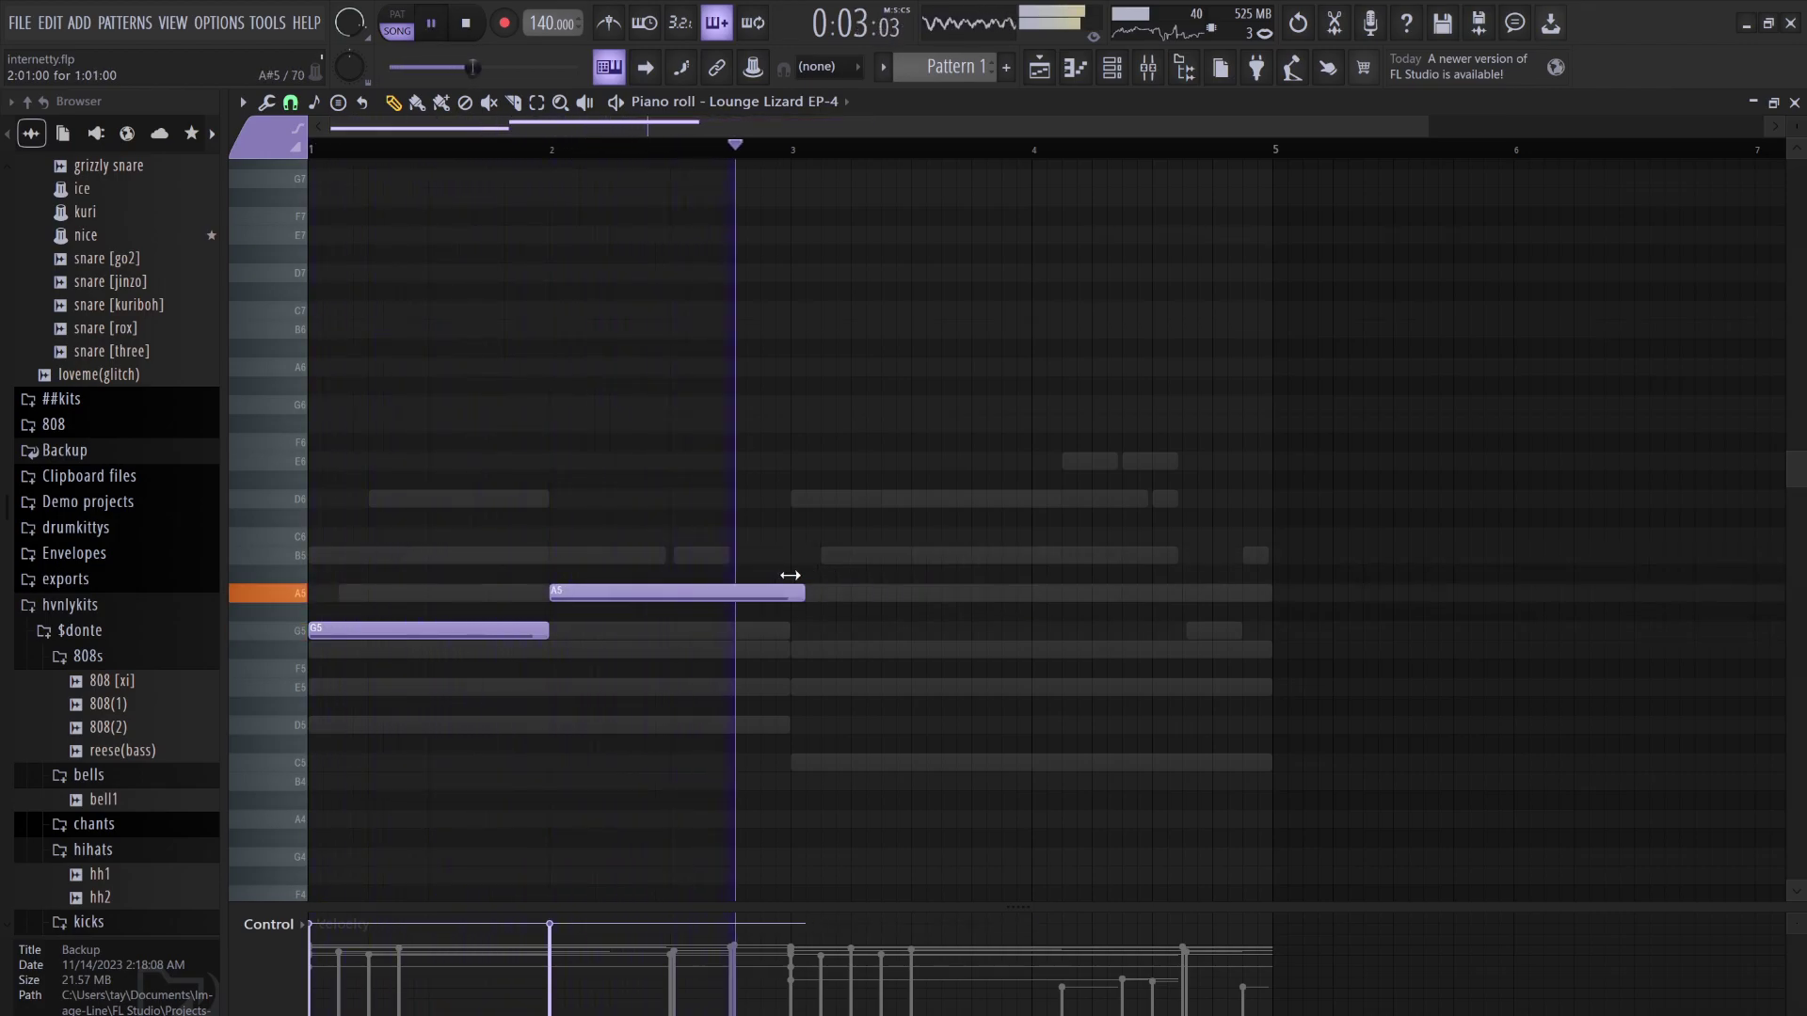
Add one-bar G5 and F#5 notes in bars 3 and 4, trying the bar 3 note on E5 before returning it to G5
click(793, 631)
click(1039, 649)
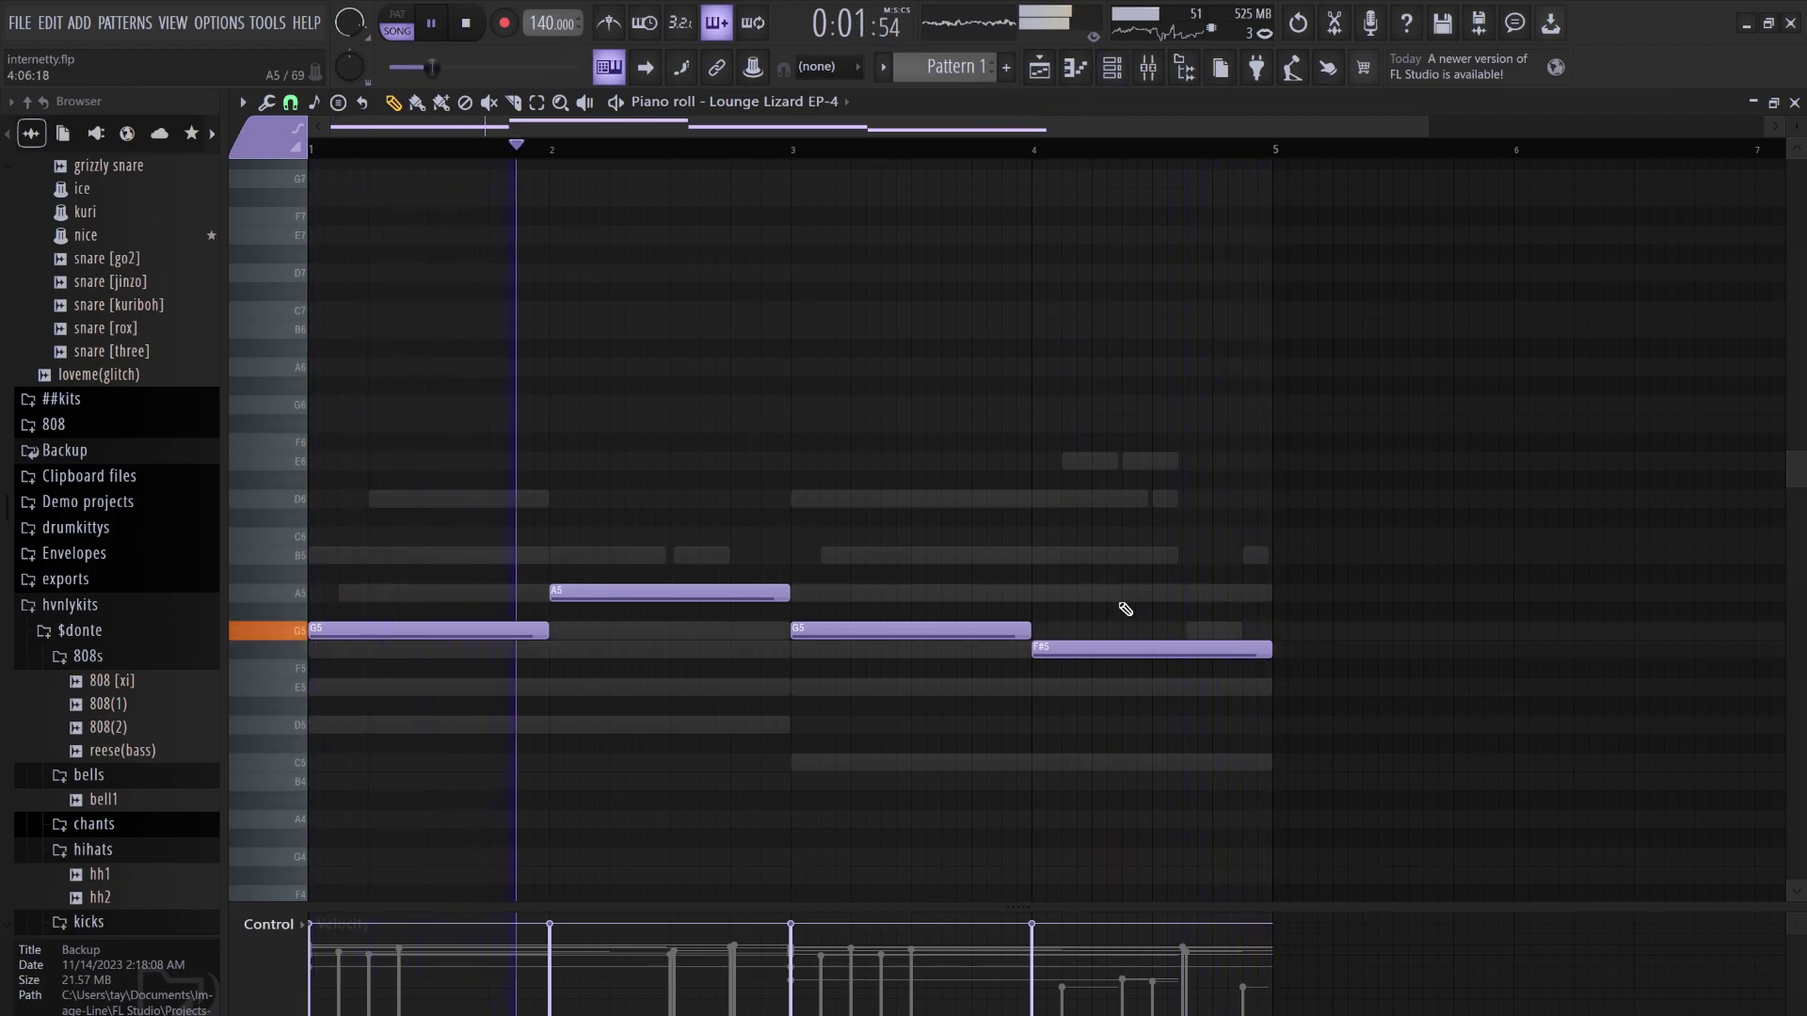
drag(988, 631, 982, 705)
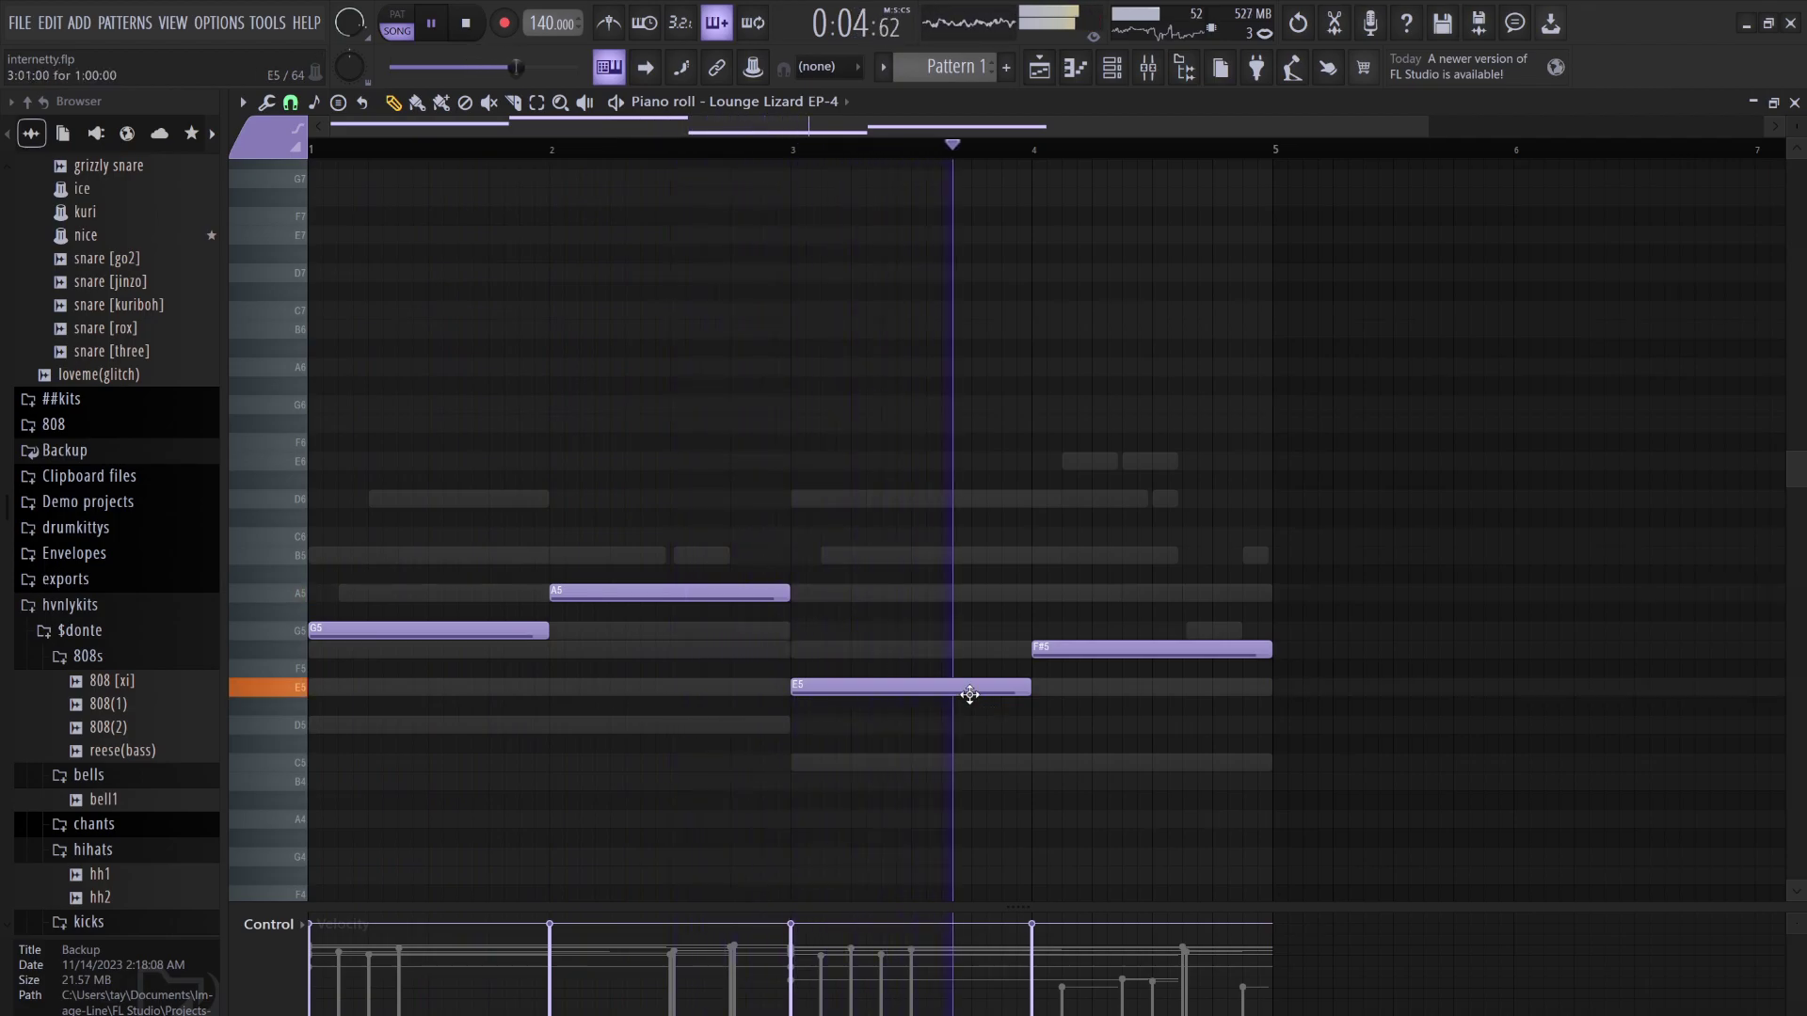
drag(971, 694, 971, 629)
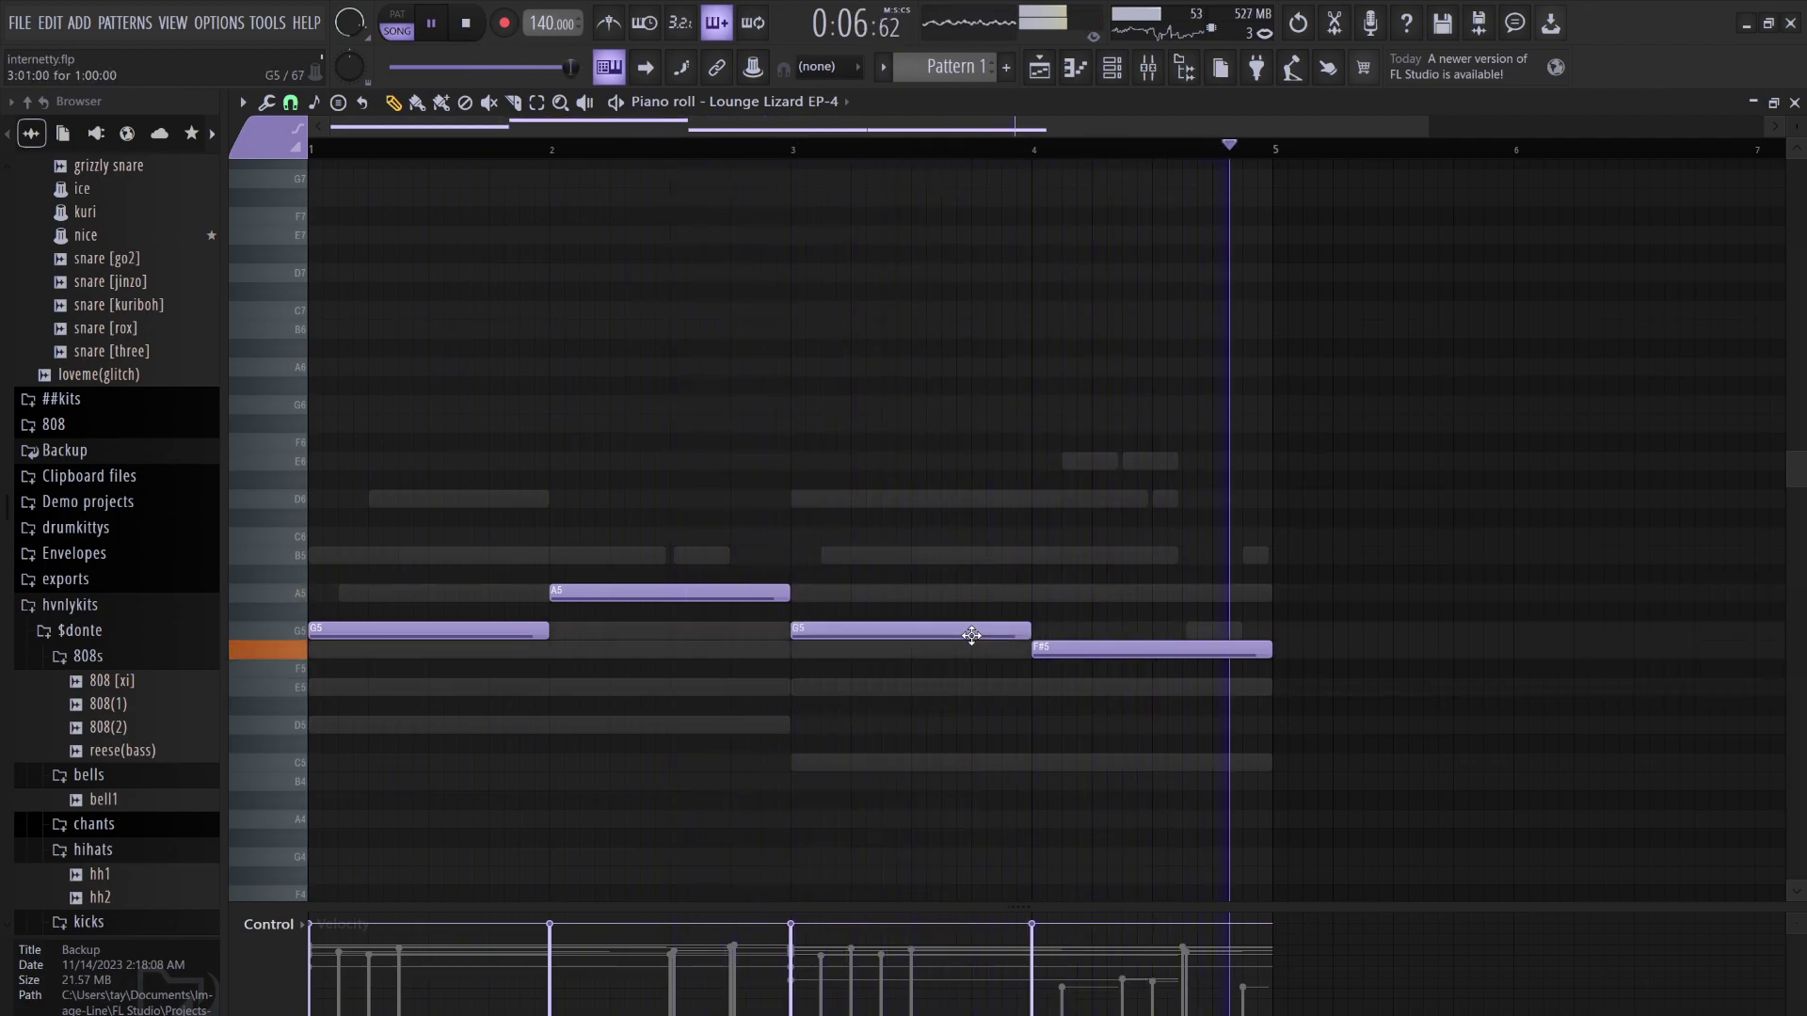
Copy the Lounge Lizard notes into the second Sampler channel of the channel rack
click(1111, 67)
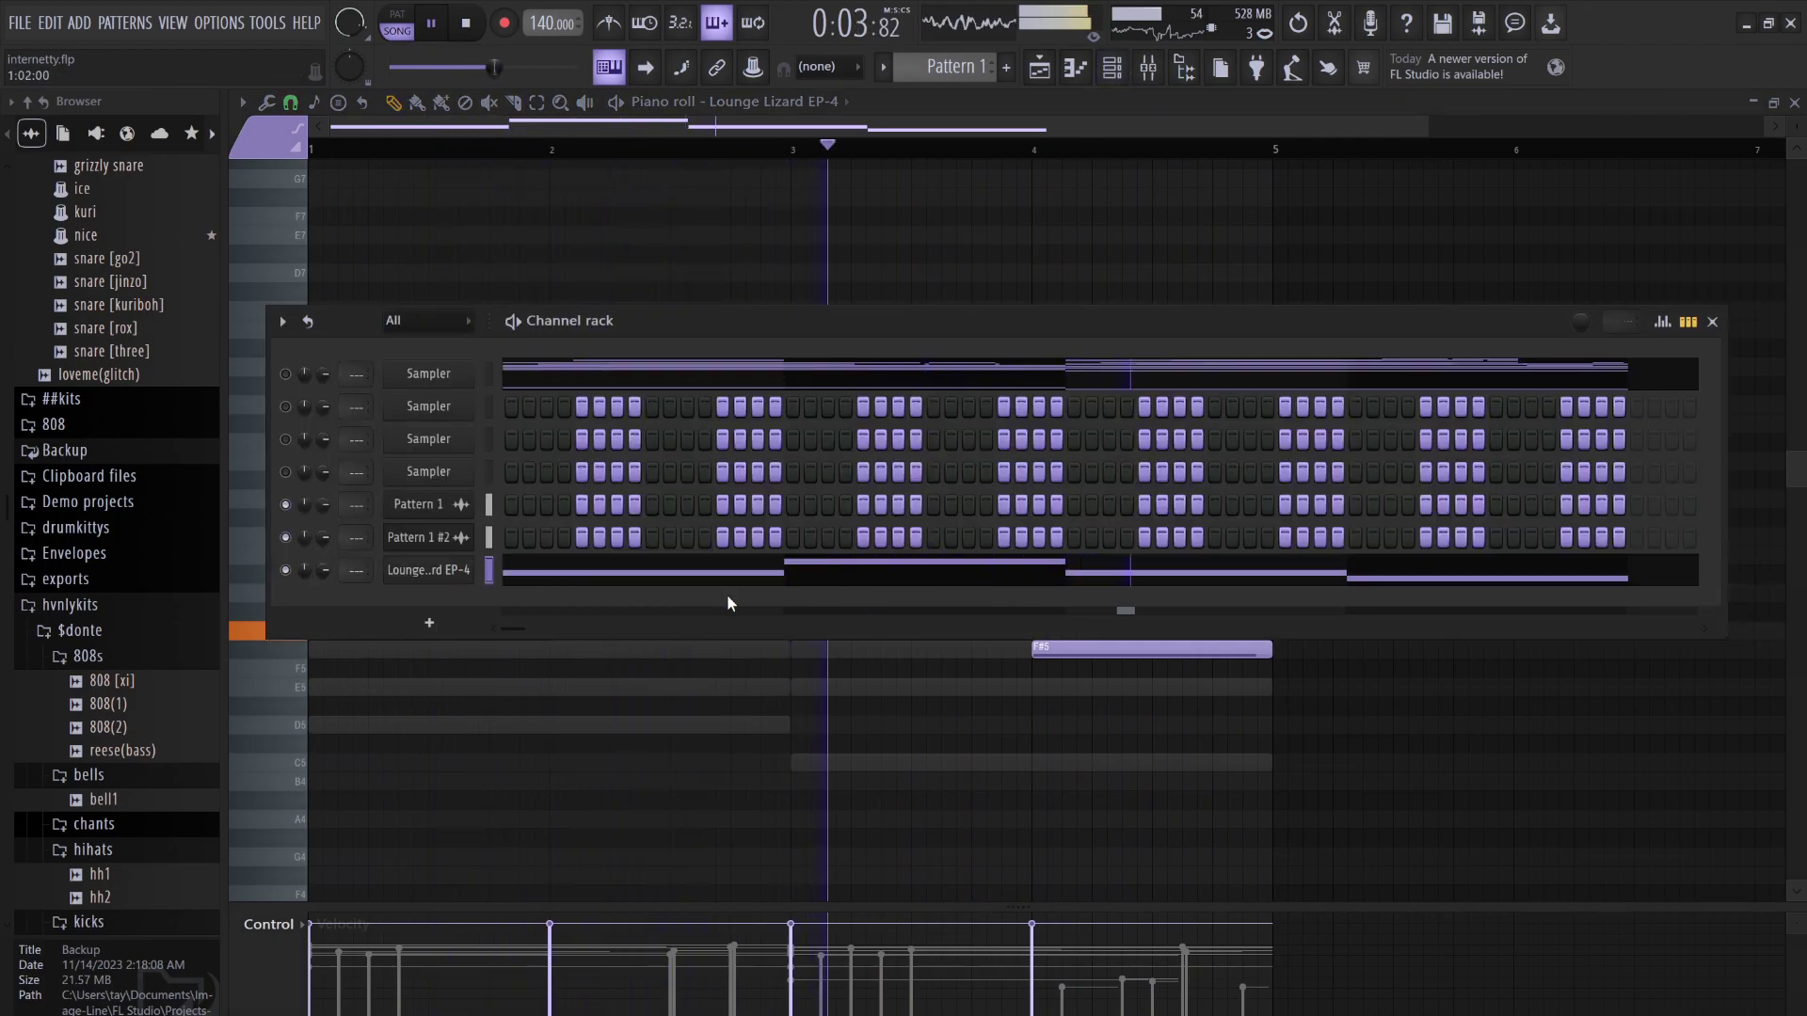
click(489, 407)
key(ctrl+v)
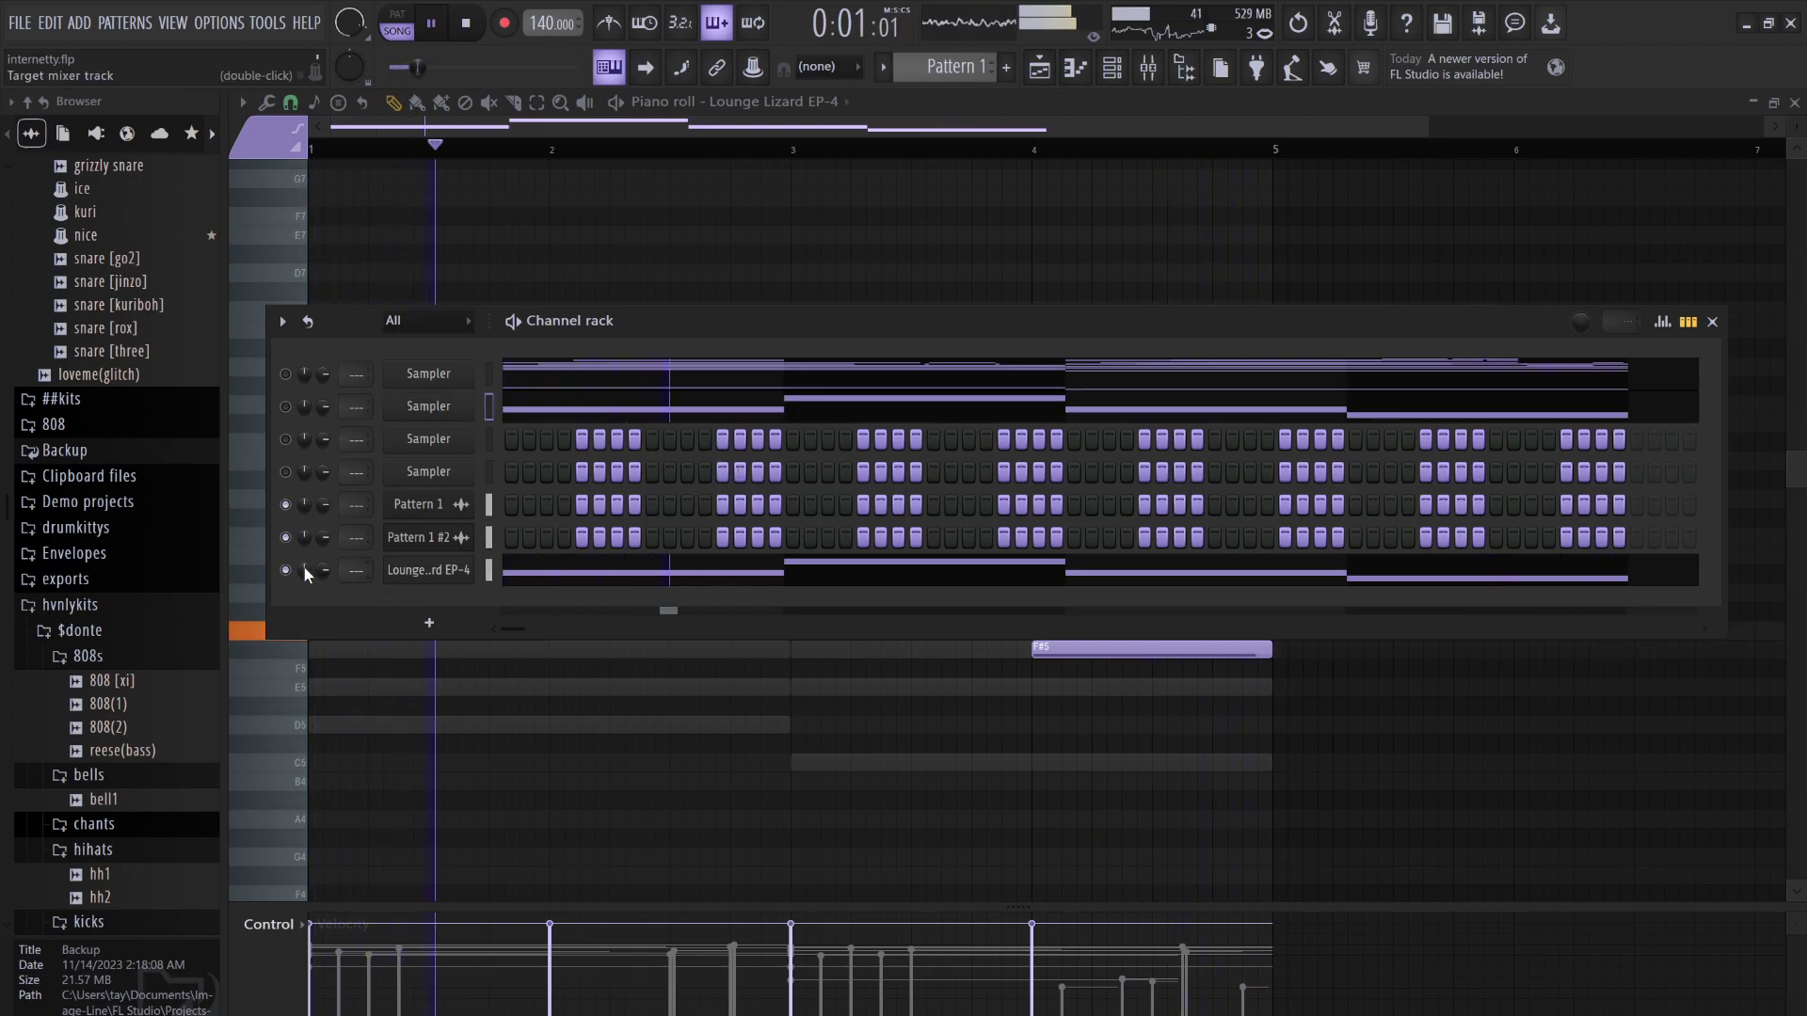
Stop playback and render the soloed Lounge Lizard pattern as an audio clip
key(space)
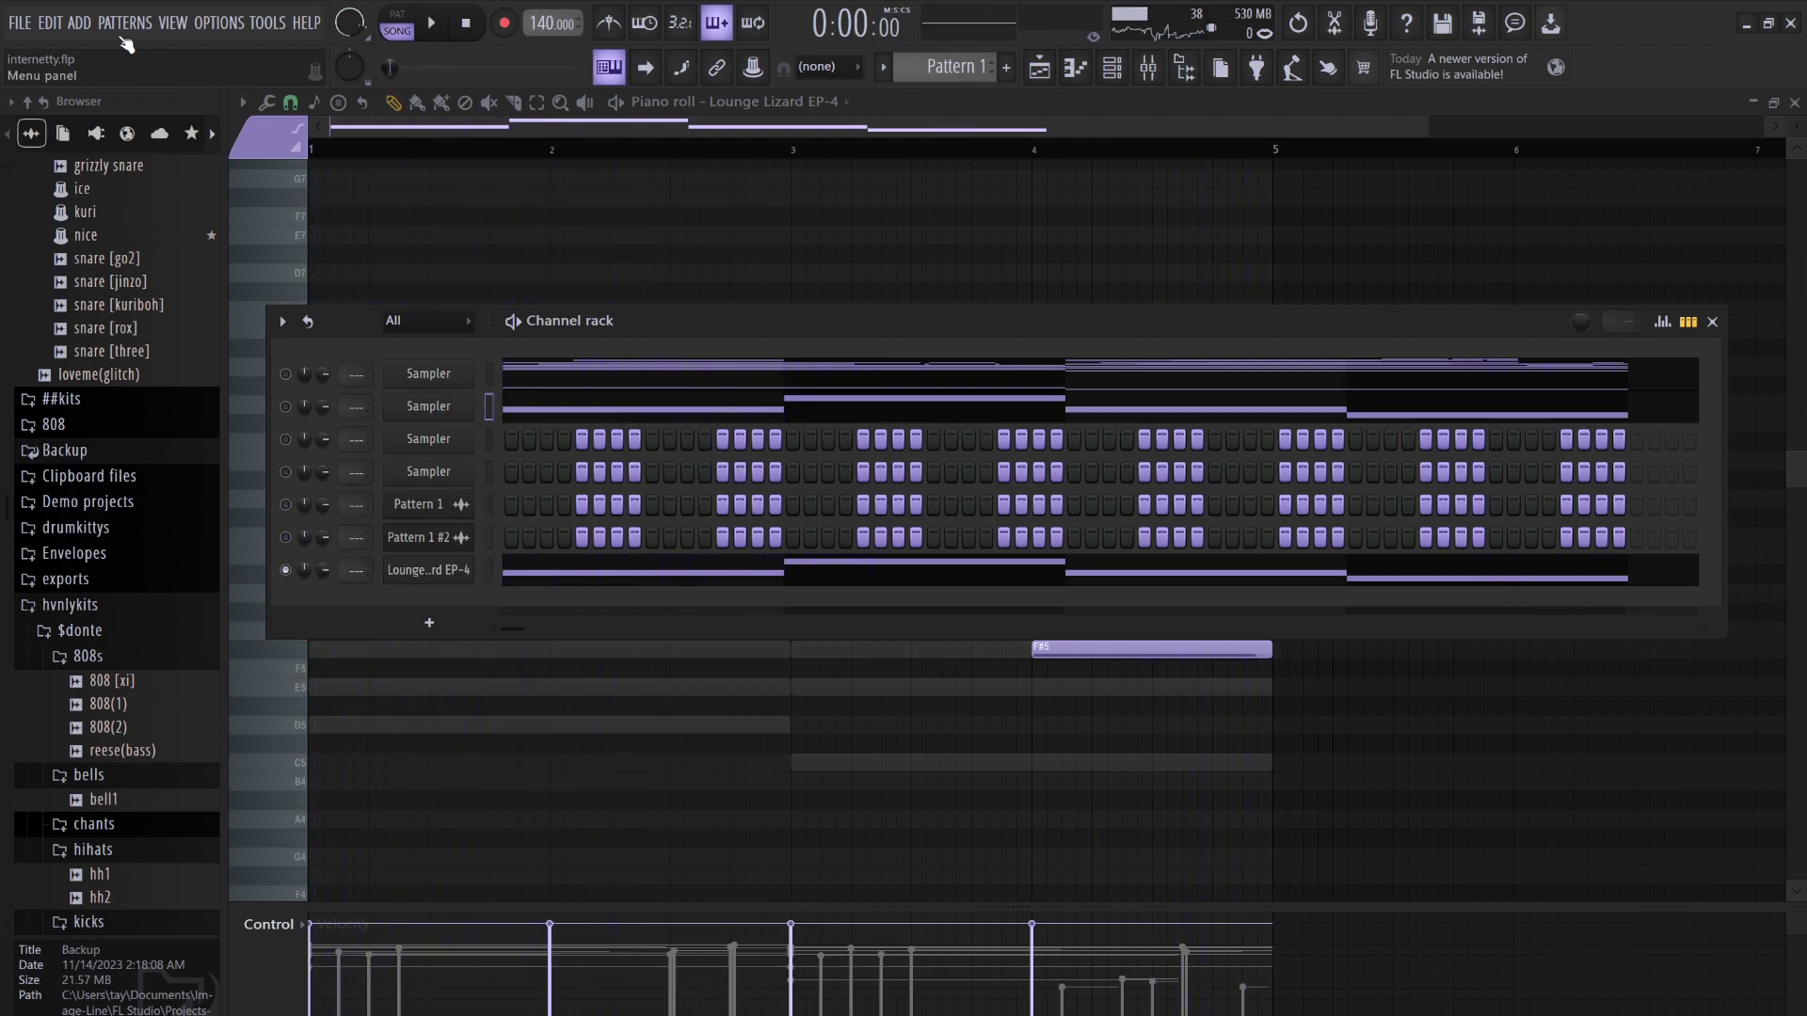
key(l)
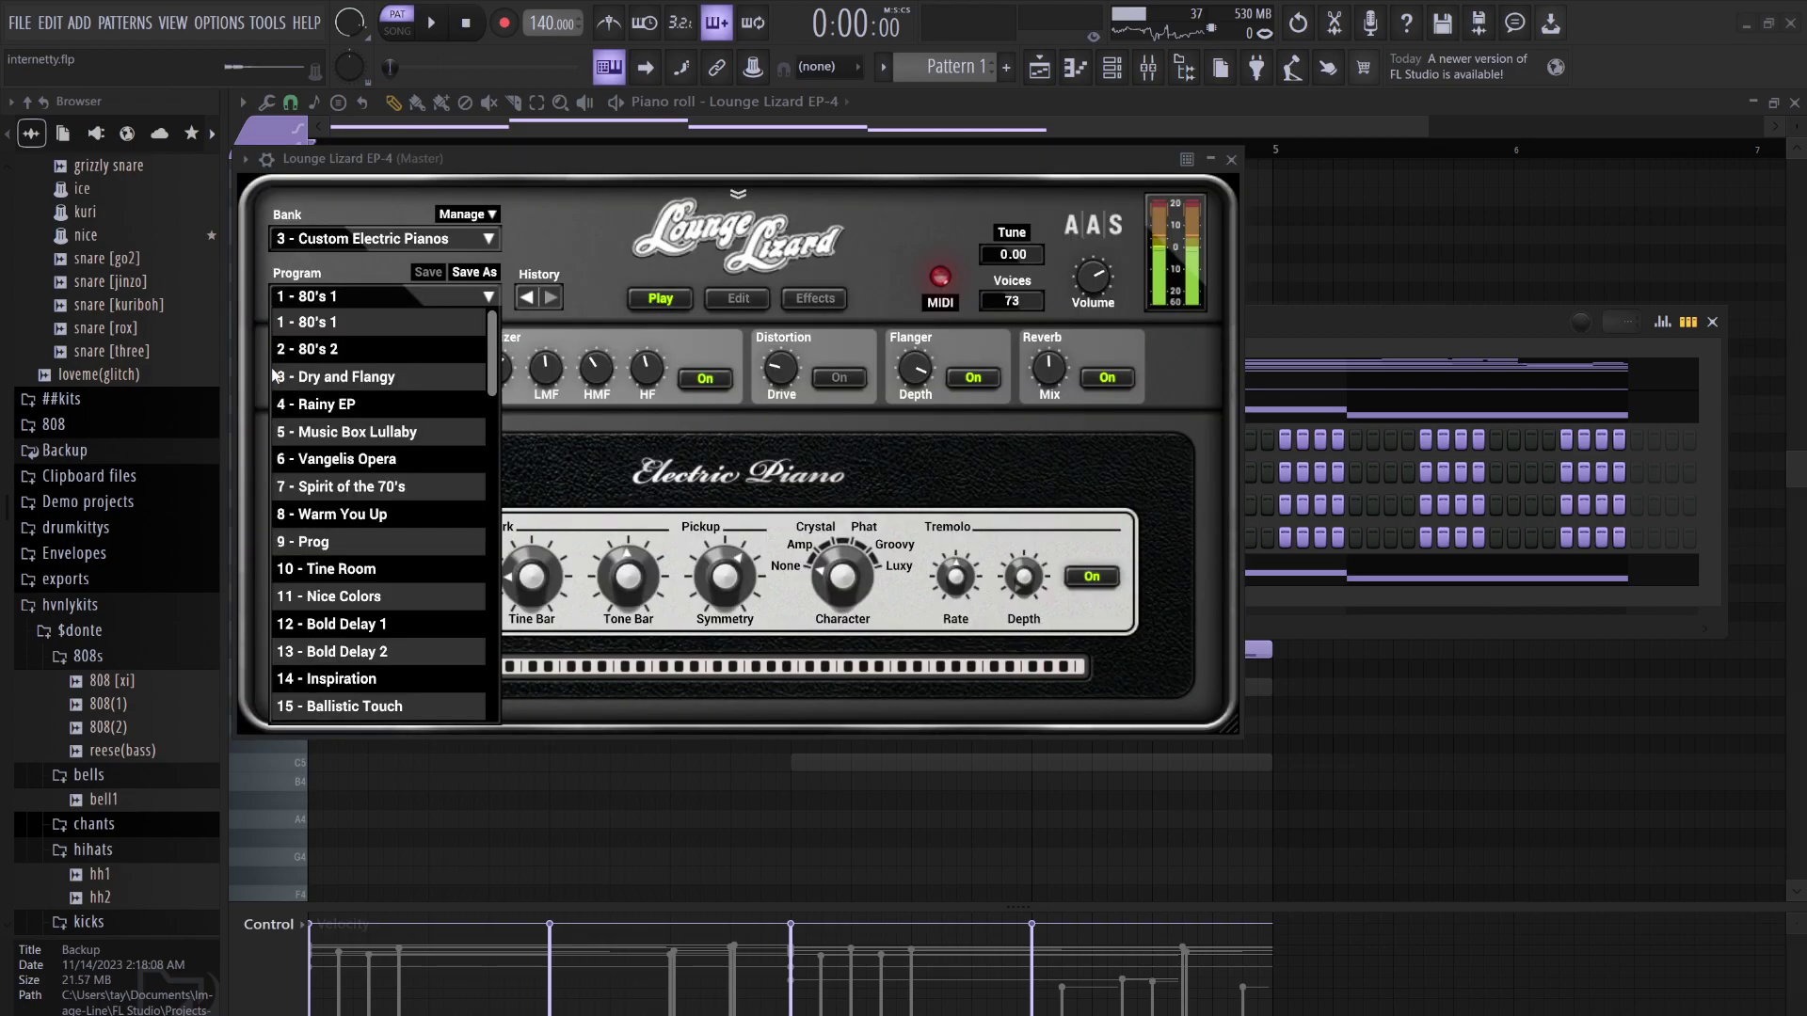
click(1275, 356)
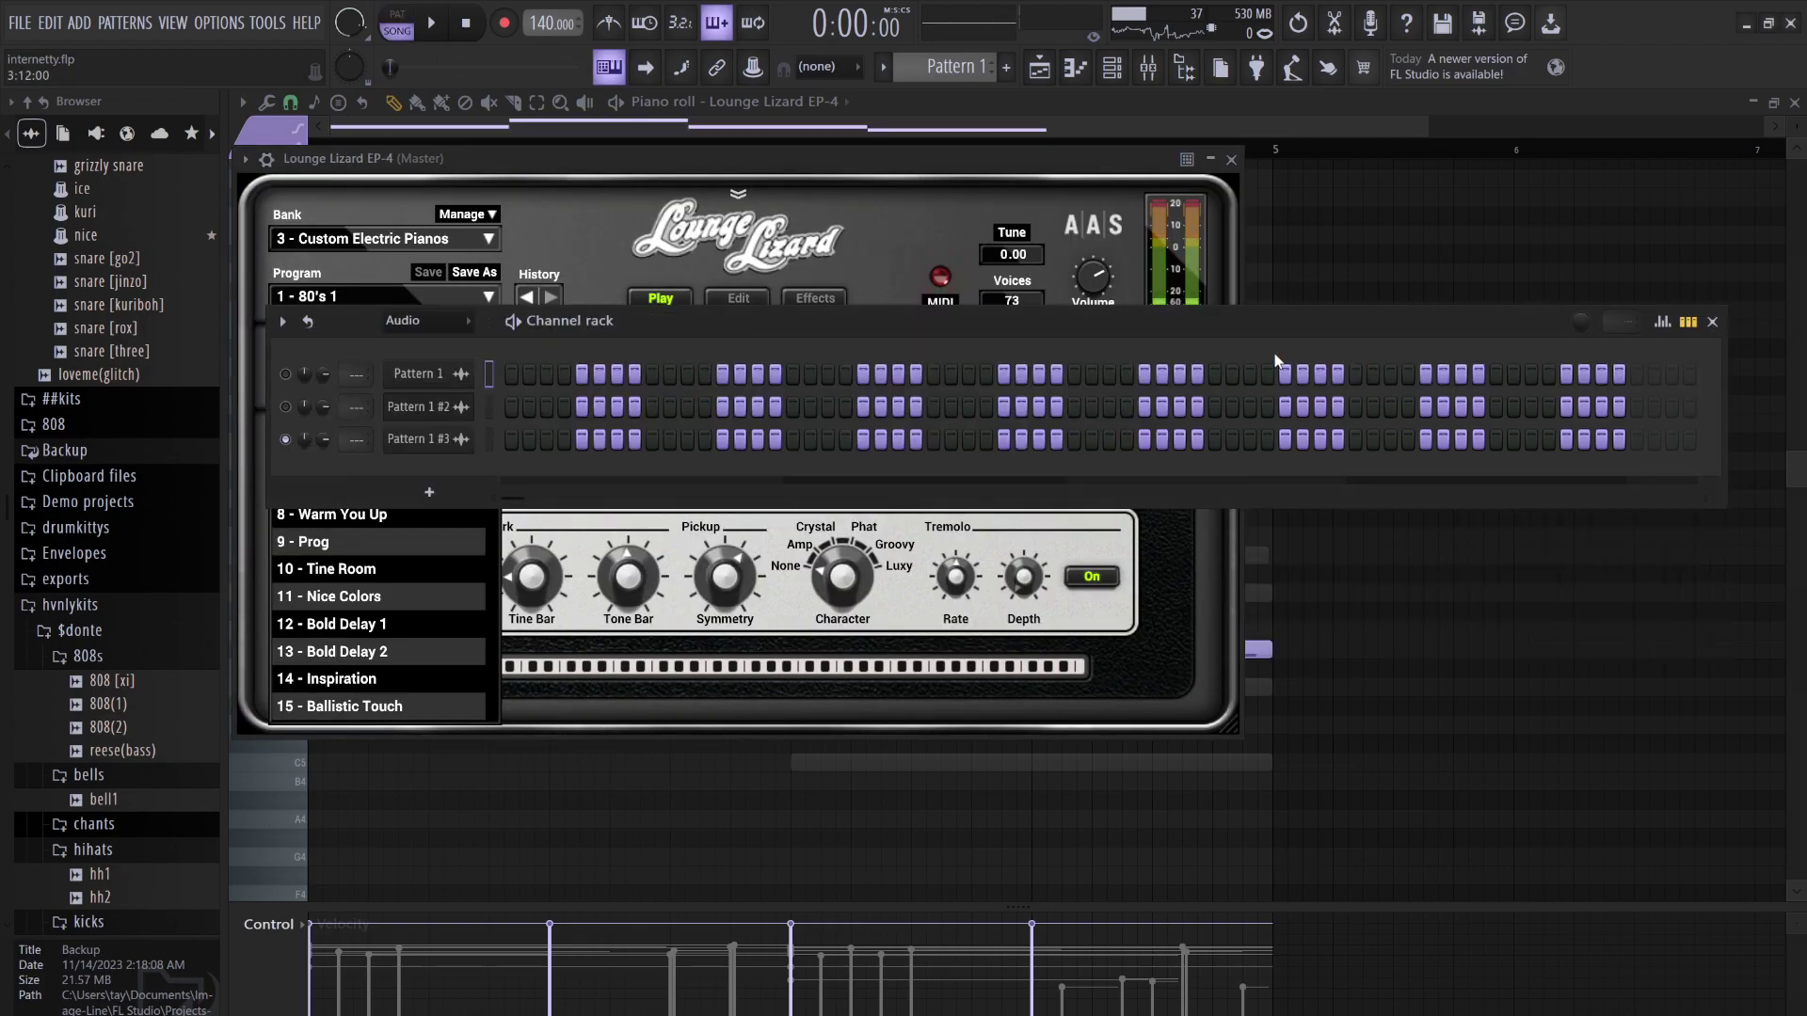
Set the Pattern 1 #3 clip's declicking mode to Generic (bleeding) and unmute the audio clip and Lounge Lizard channels
click(429, 440)
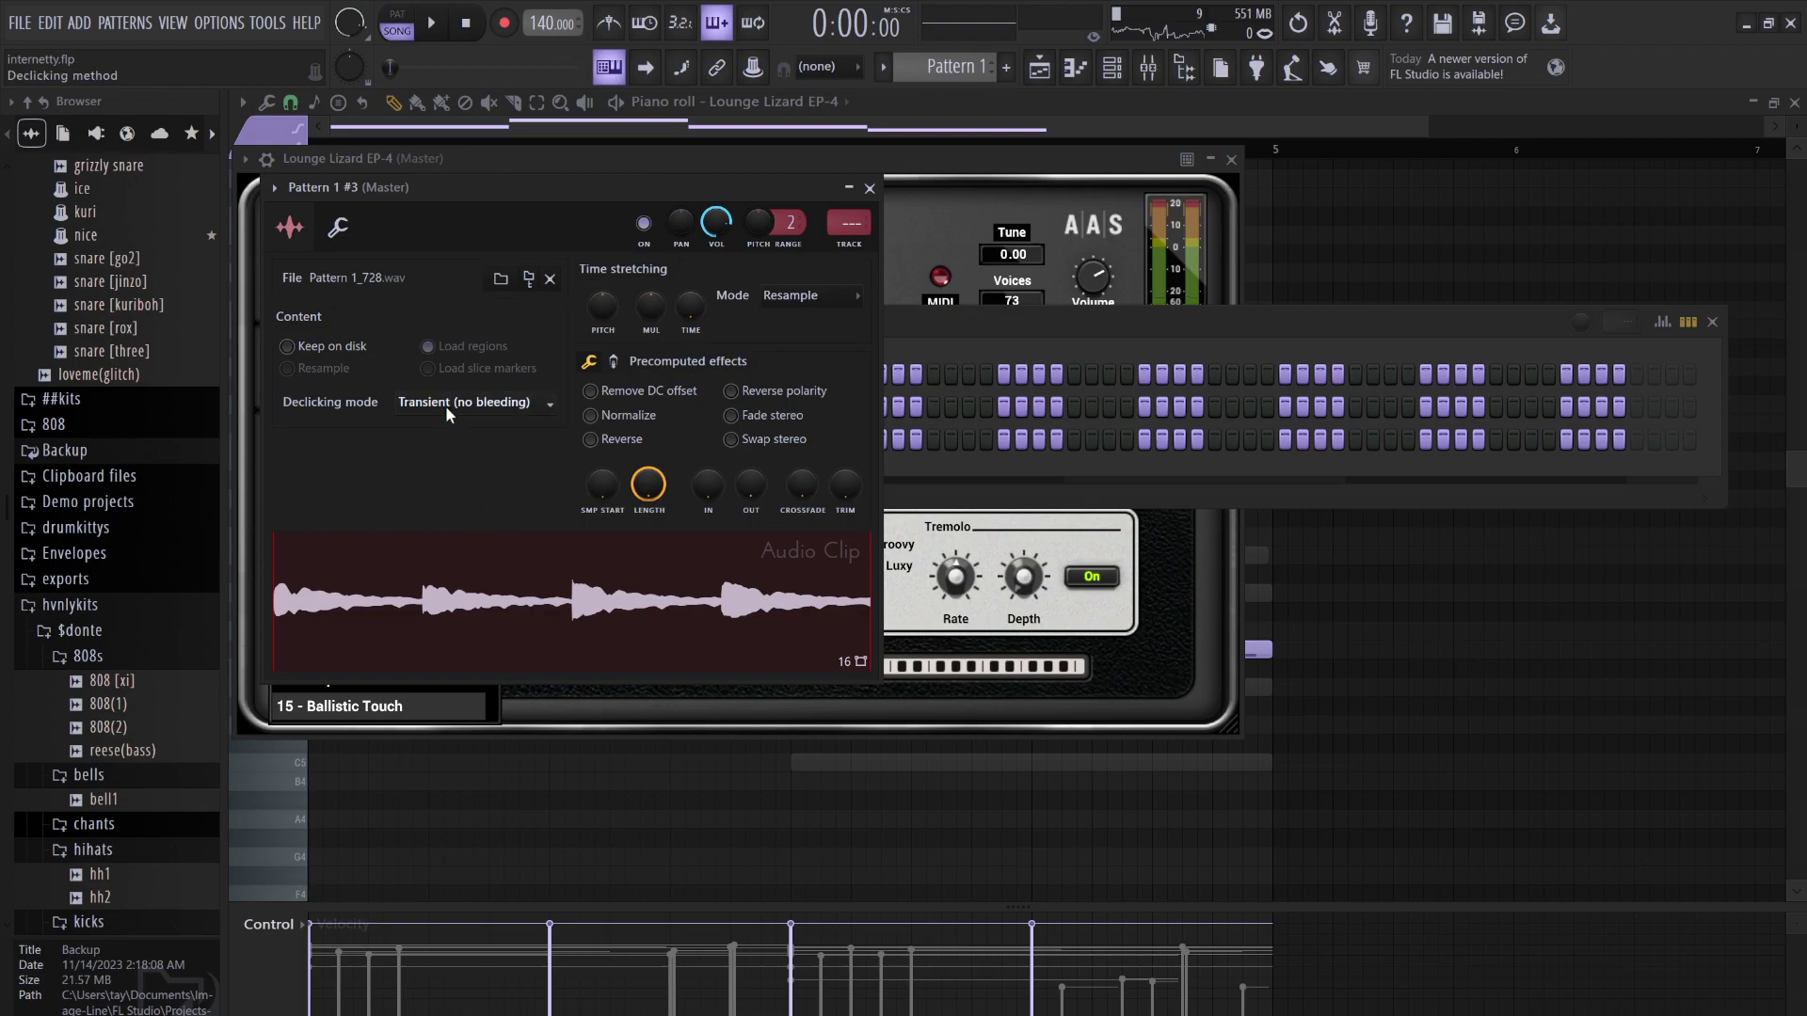
click(922, 326)
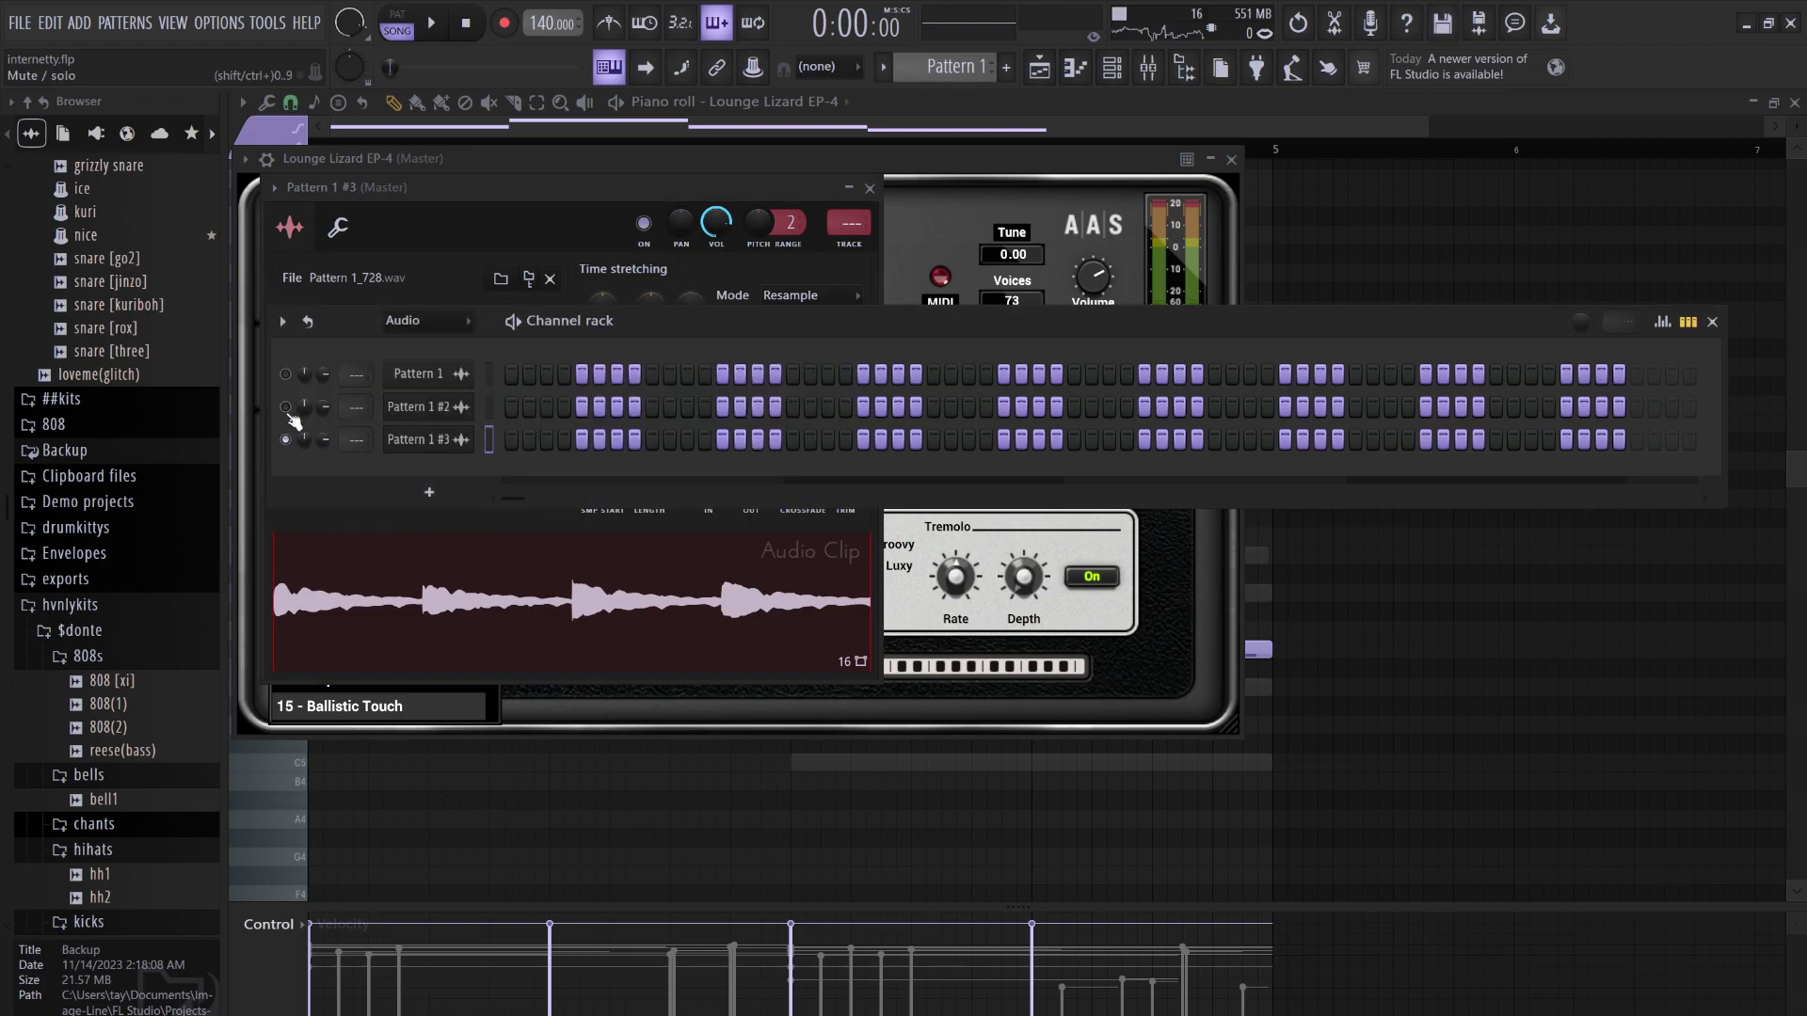
click(429, 345)
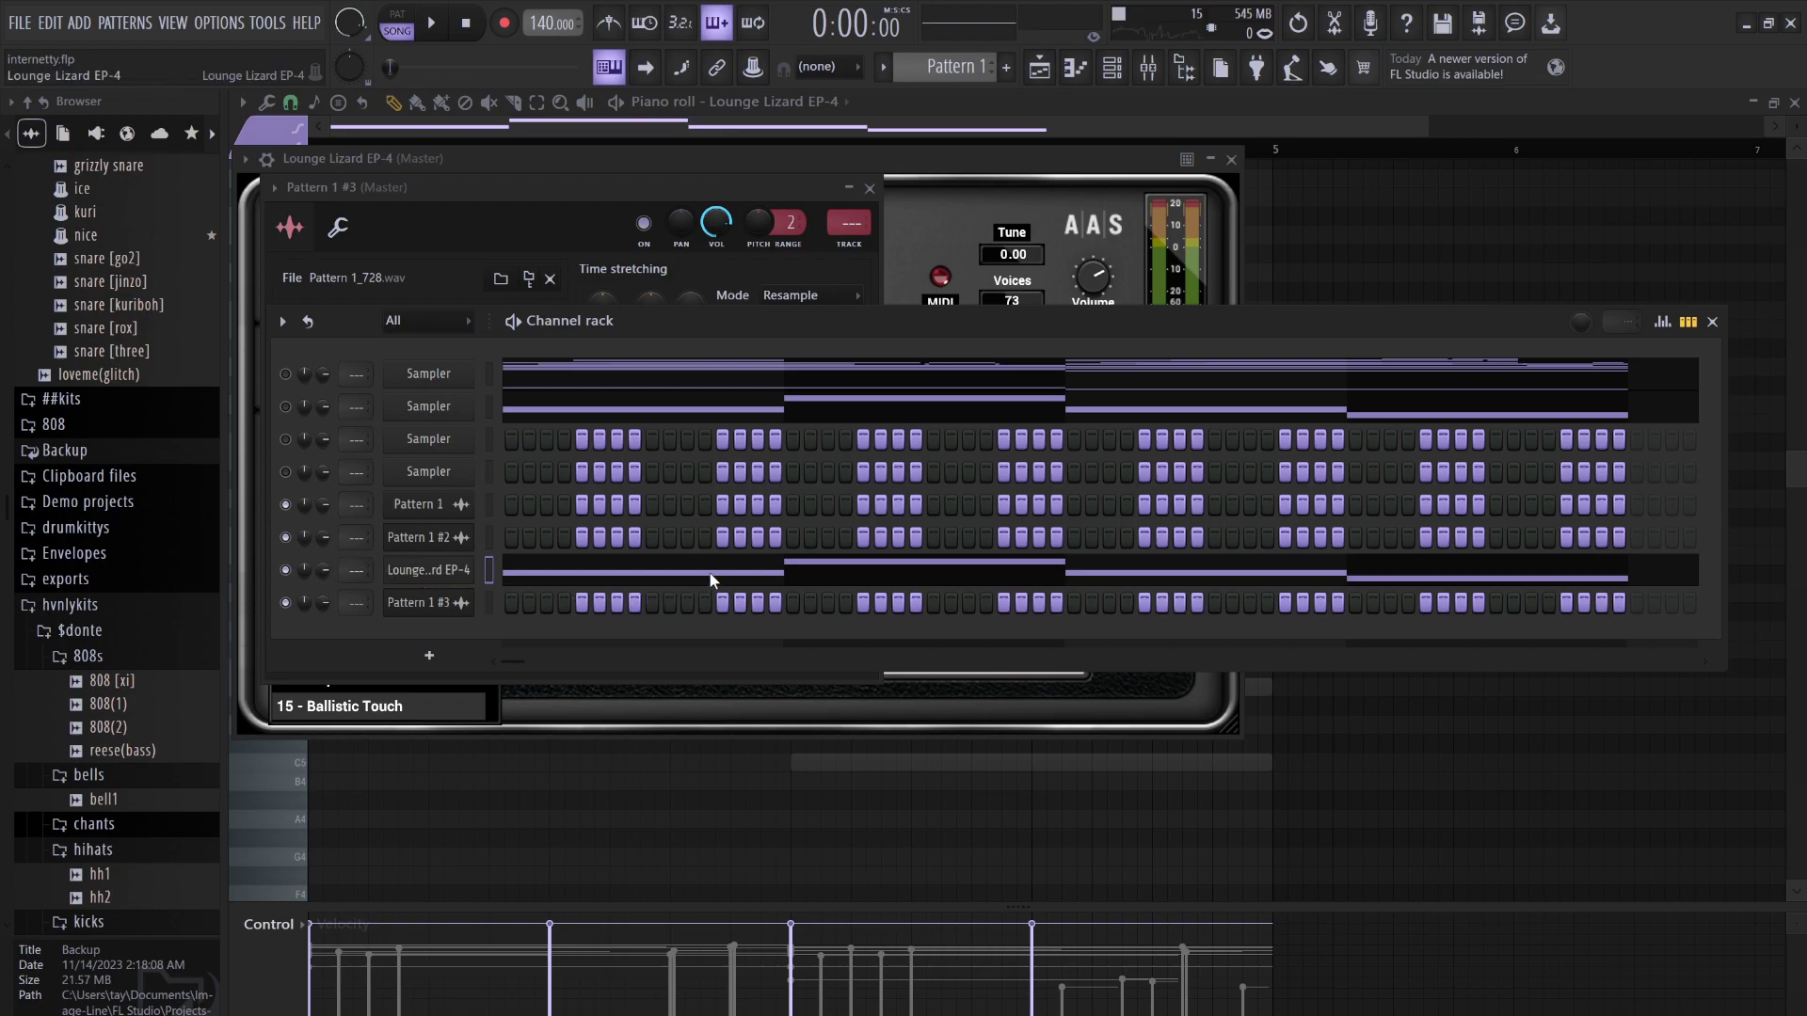
Cut the notes from the Lounge Lizard channel and load its 21 - Stage Echo EP program
key(ctrl+x)
click(419, 568)
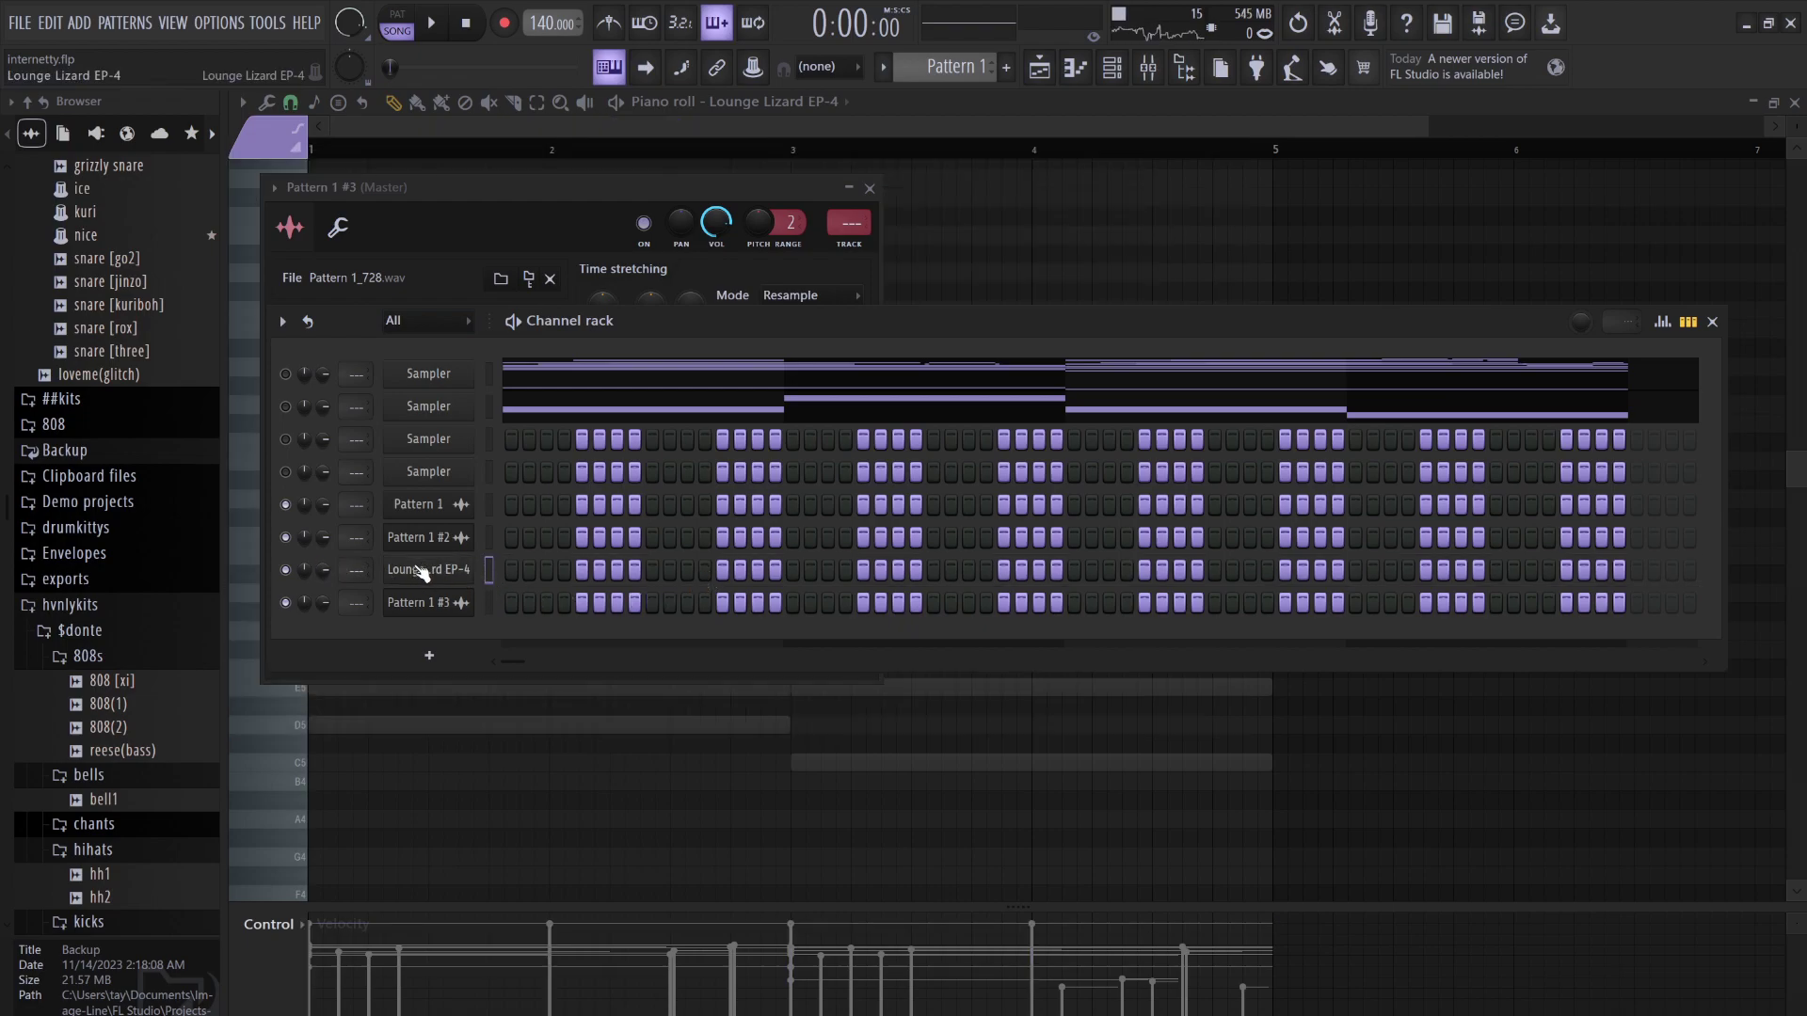
click(419, 571)
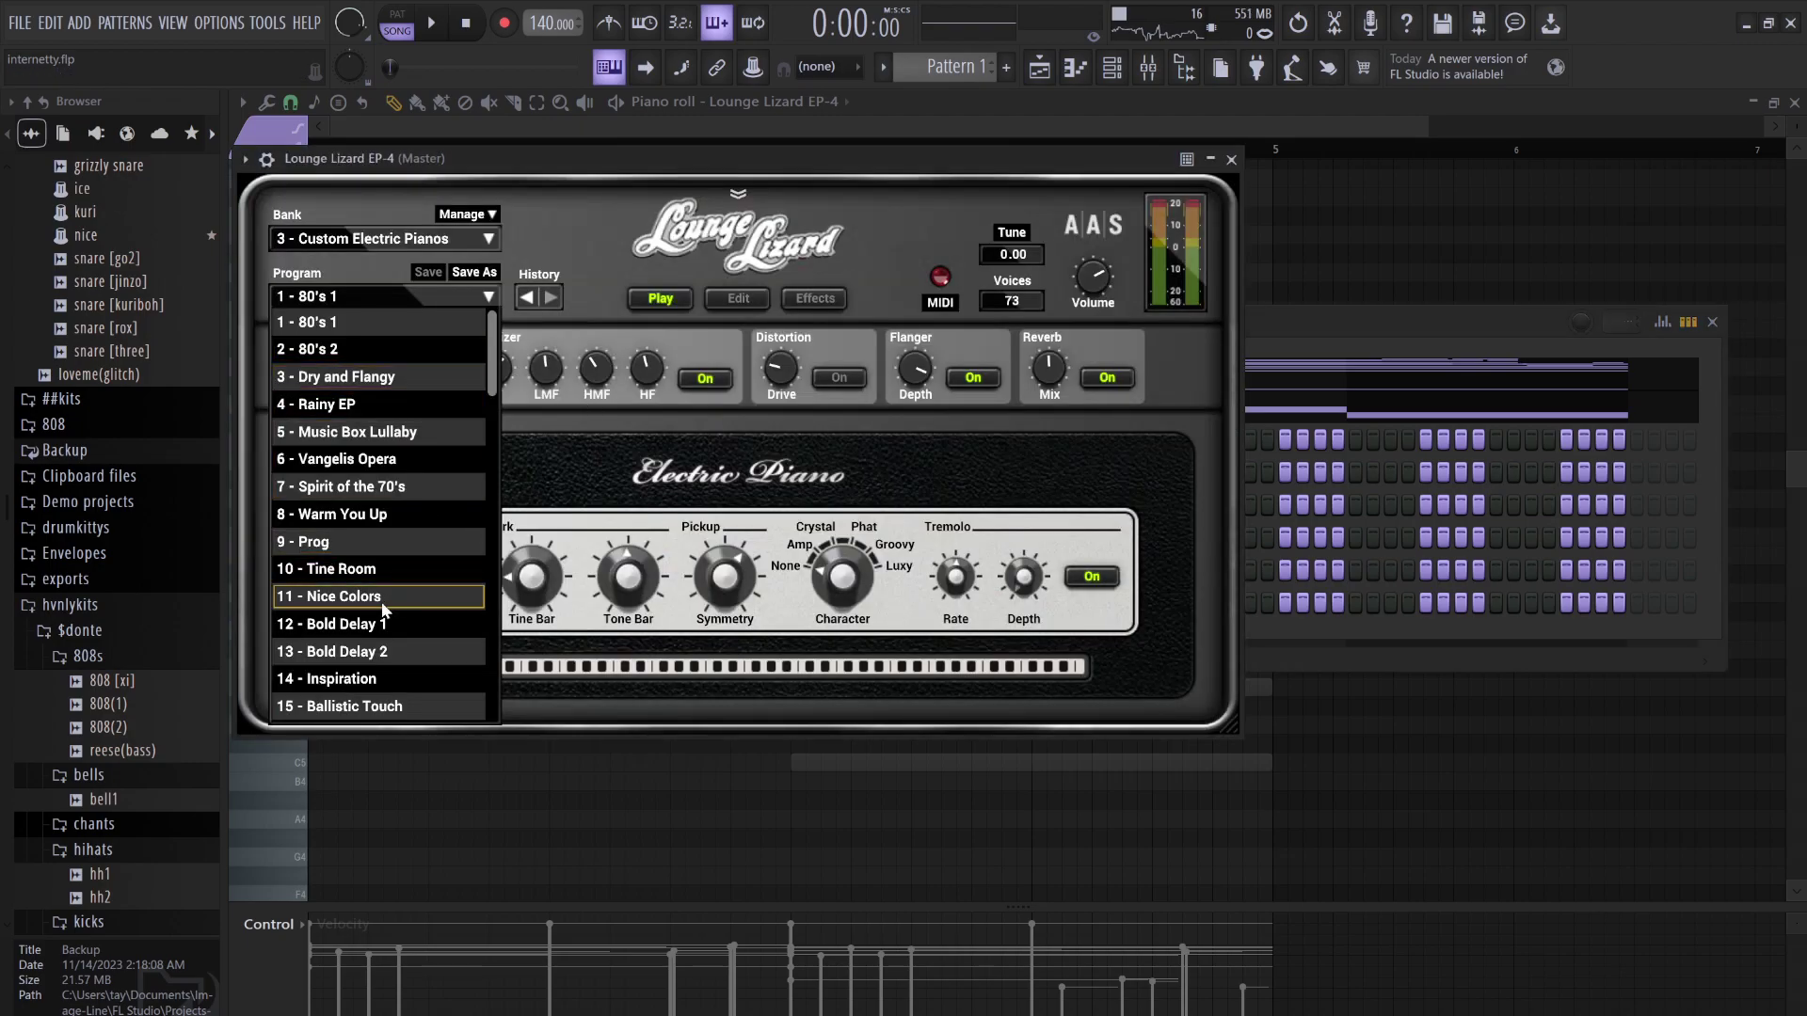
scroll(379, 621, down, 3)
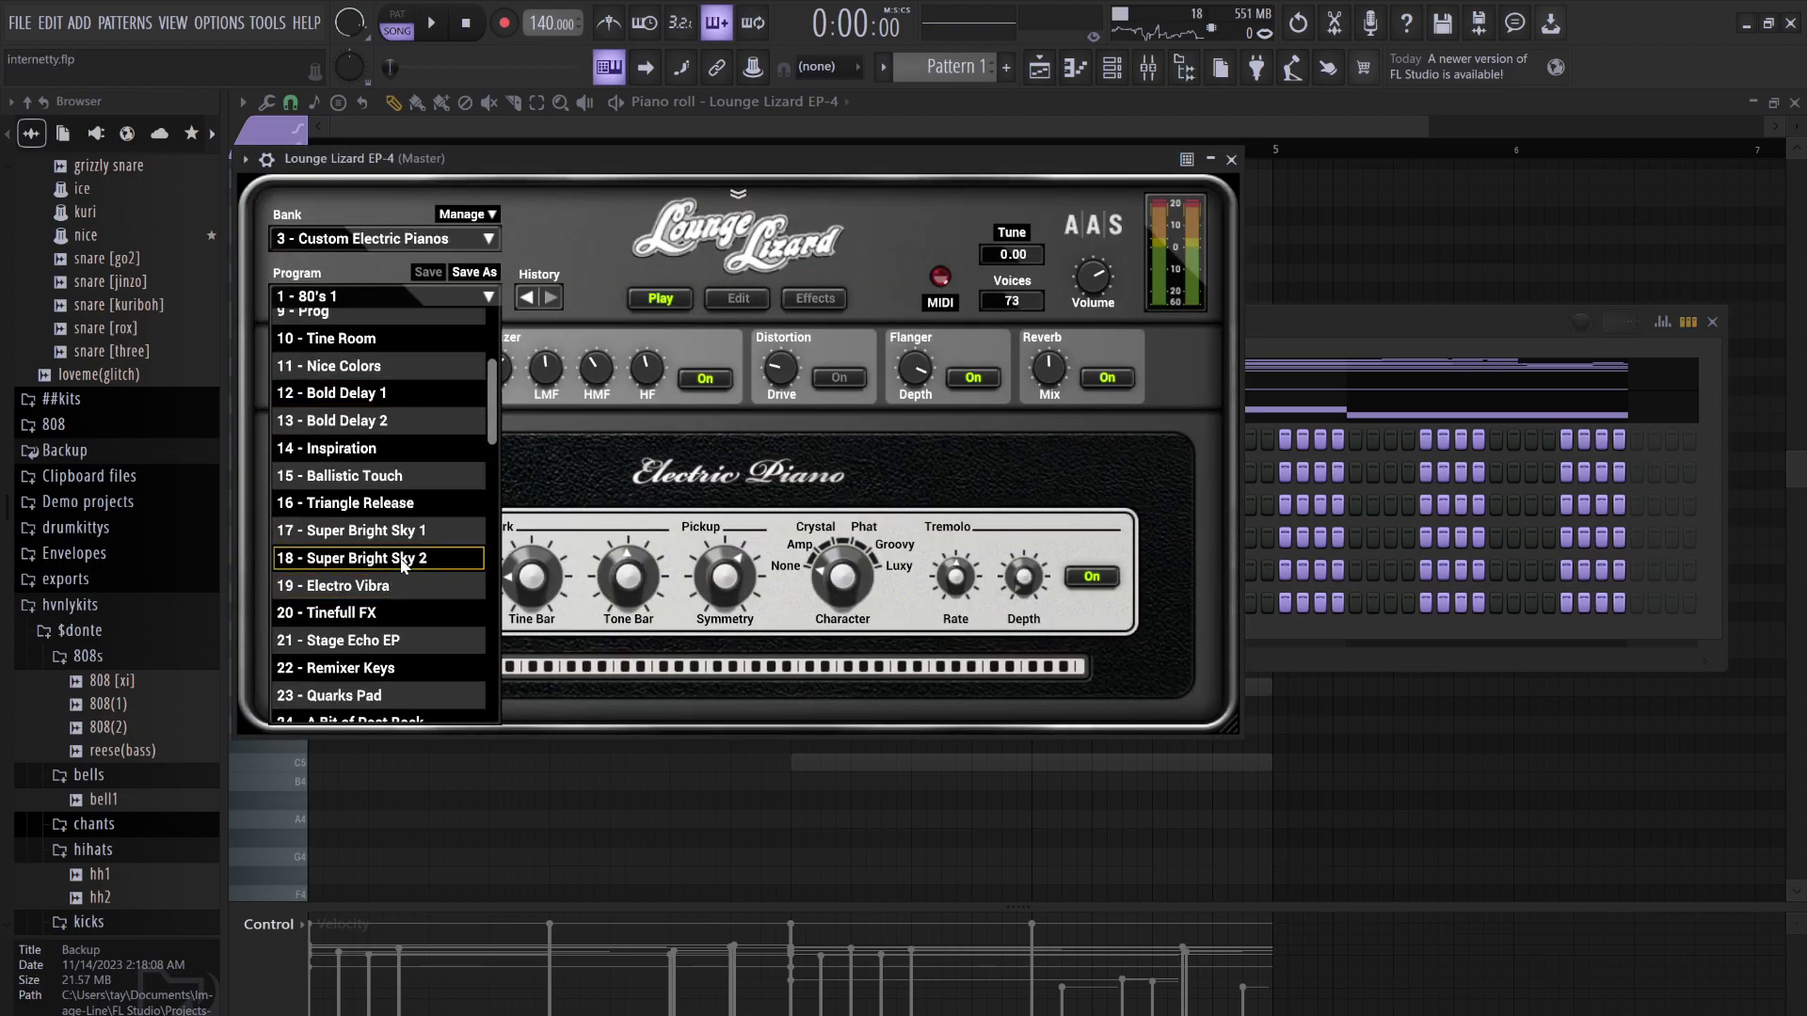
click(364, 646)
key(w)
click(1288, 317)
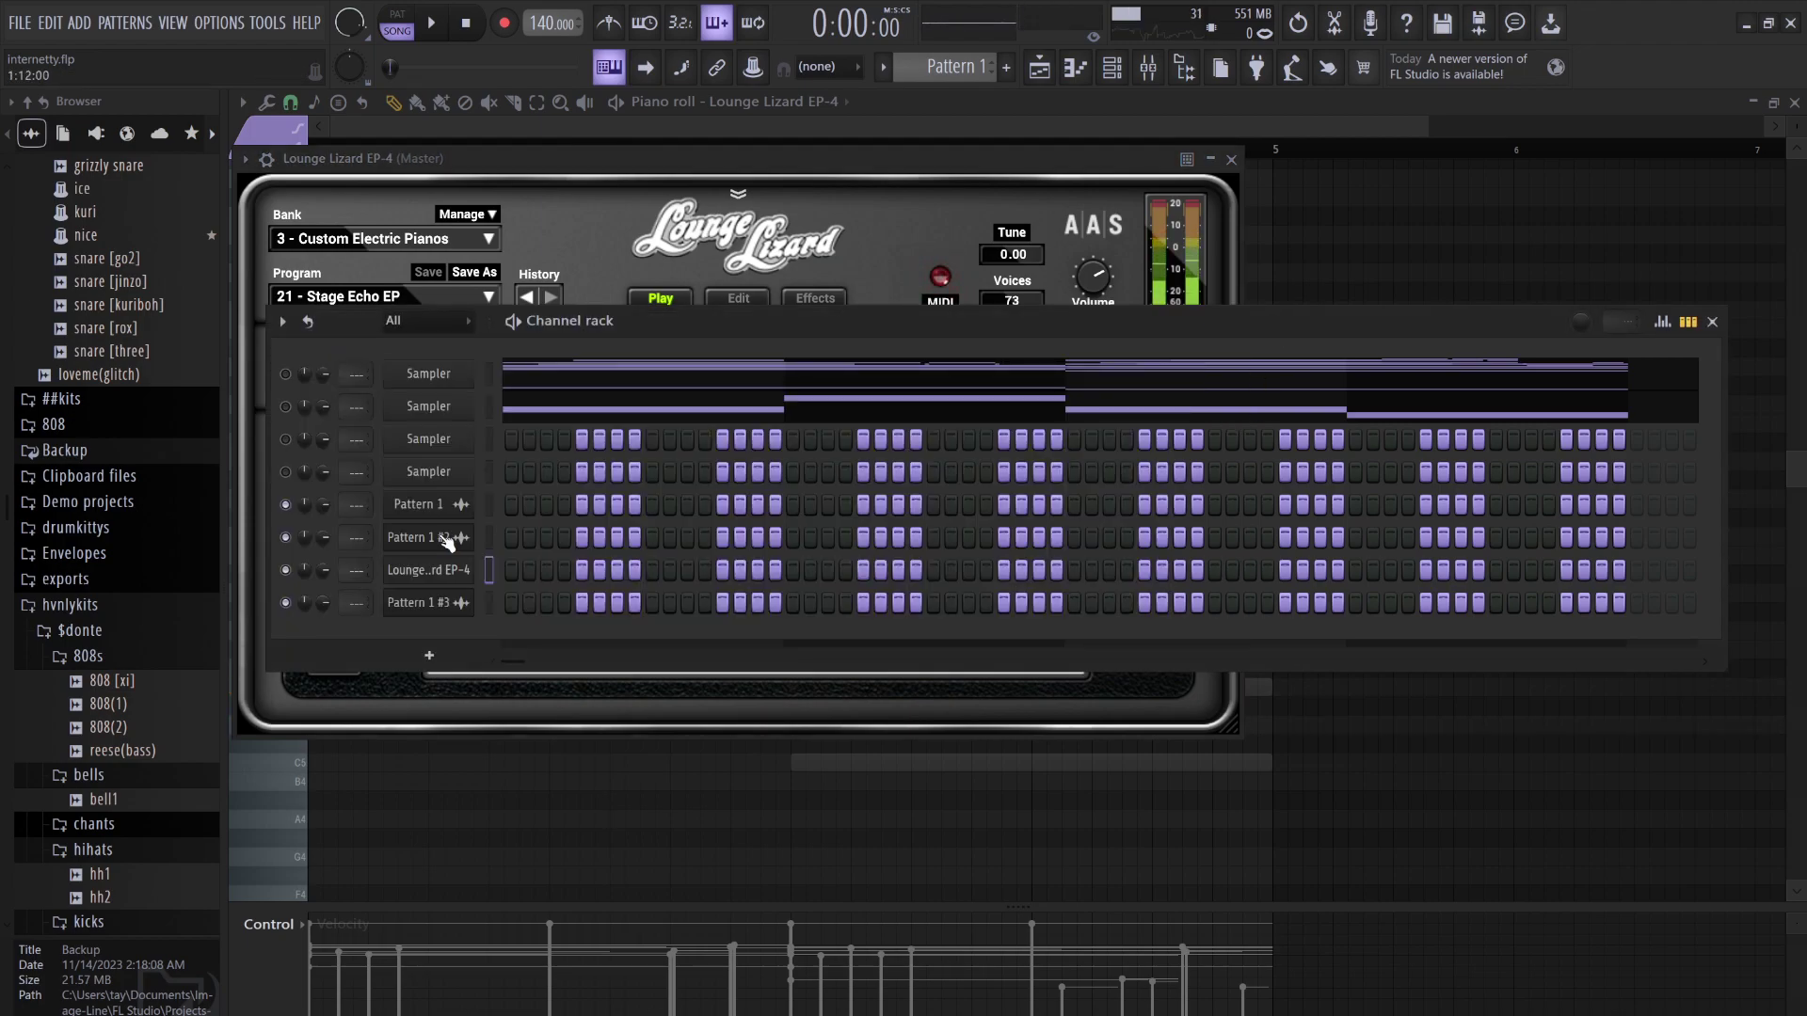
Place the Pattern 1 #3 audio clip in the playlist and open its channel settings
click(1036, 93)
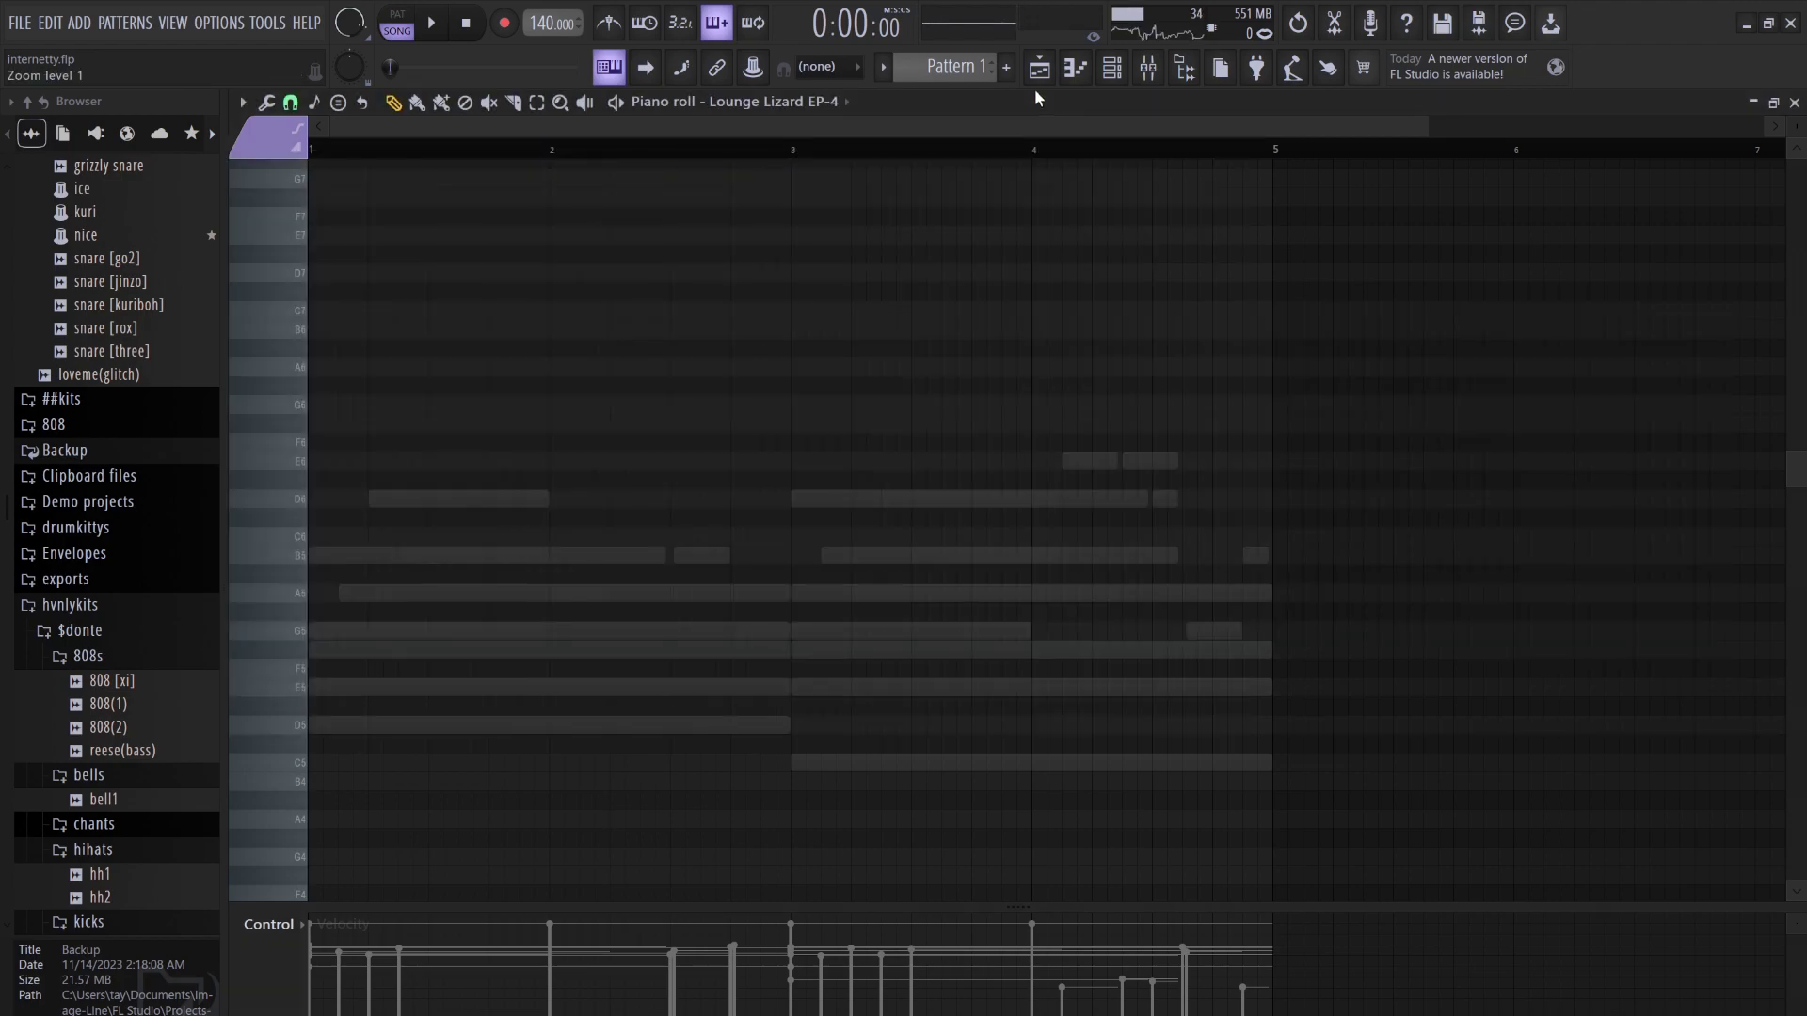
click(1039, 72)
drag(330, 243, 670, 309)
drag(670, 309, 566, 311)
double_click(609, 312)
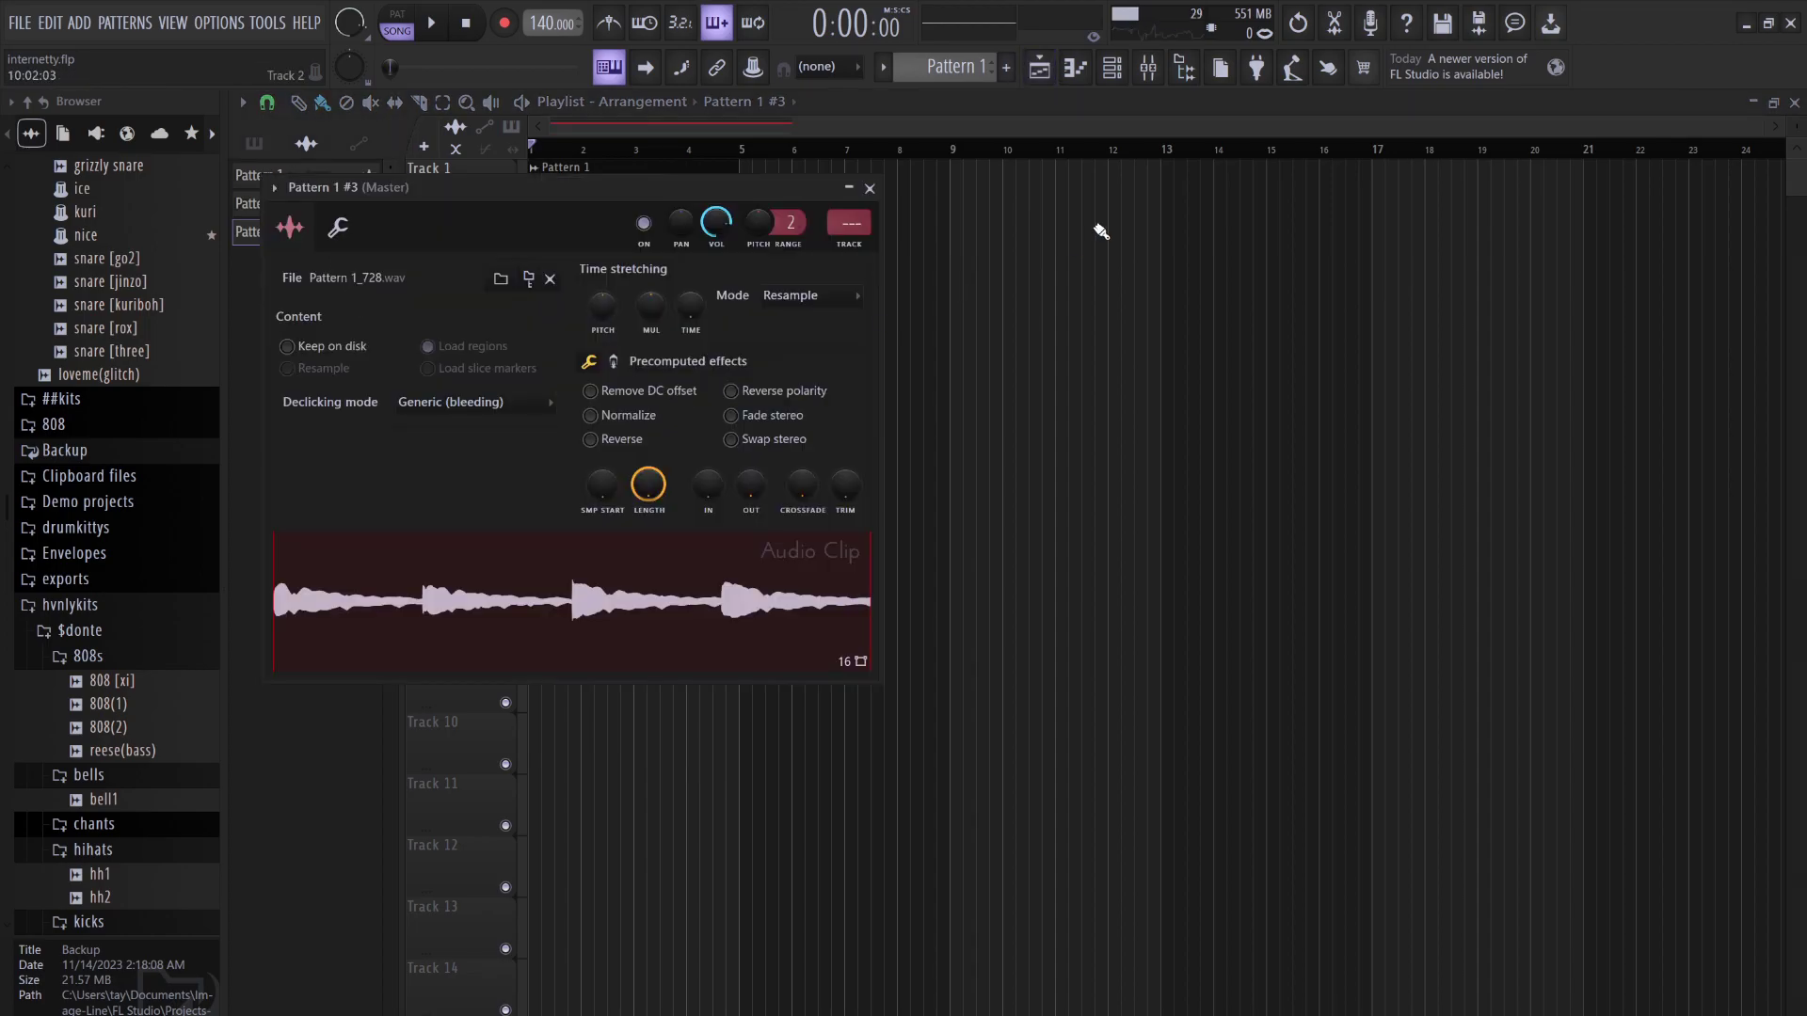
Reopen Lounge Lizard EP-4 from the channel rack and show its emptied channel in the piano roll
click(1117, 62)
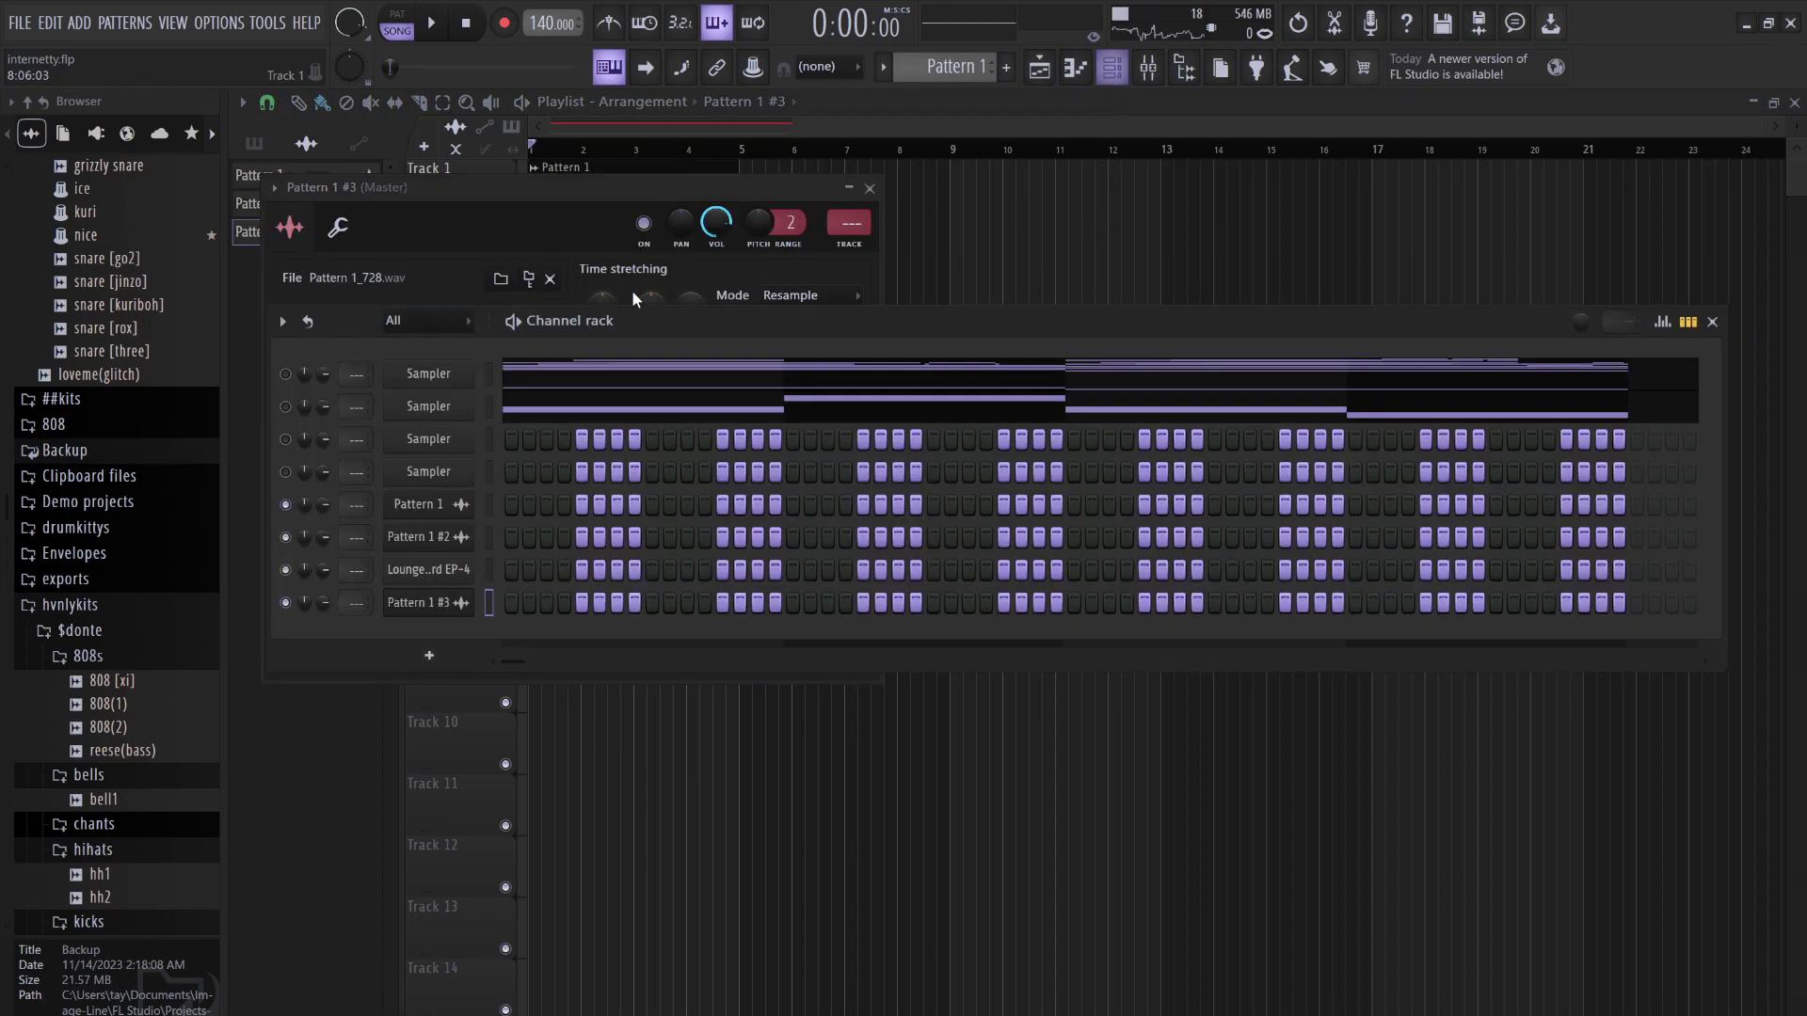
click(426, 570)
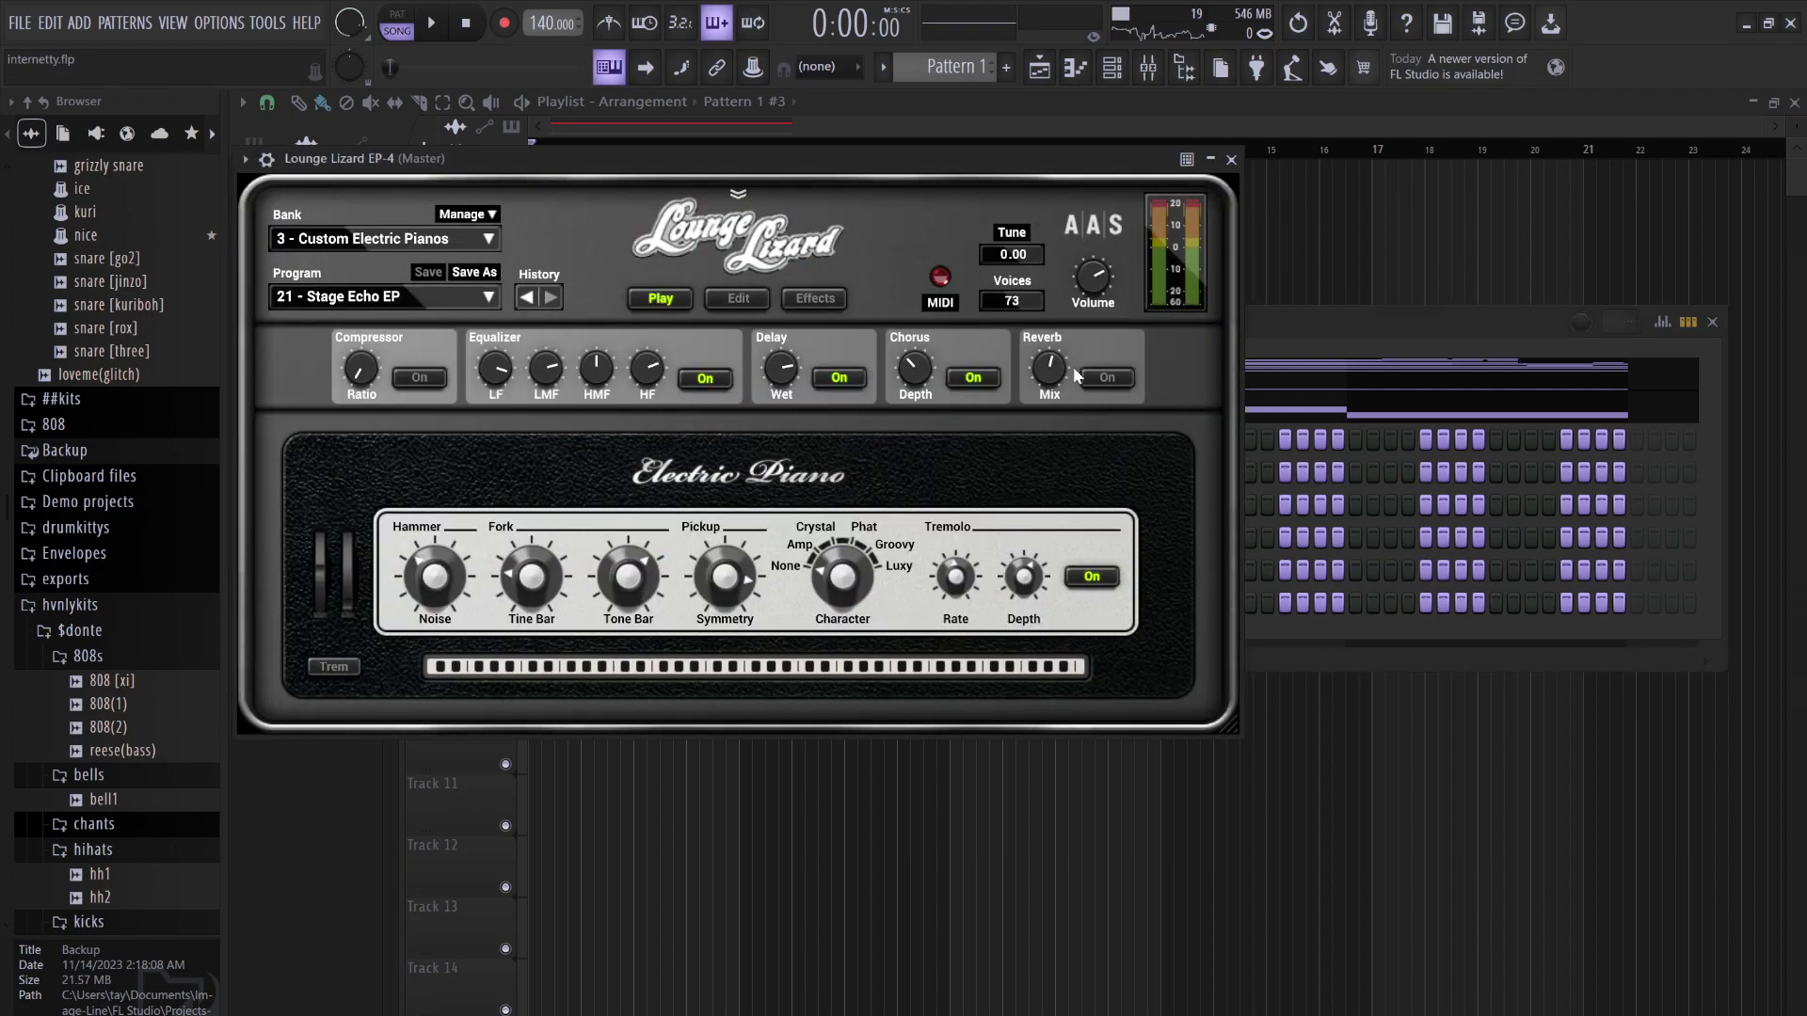
click(1279, 345)
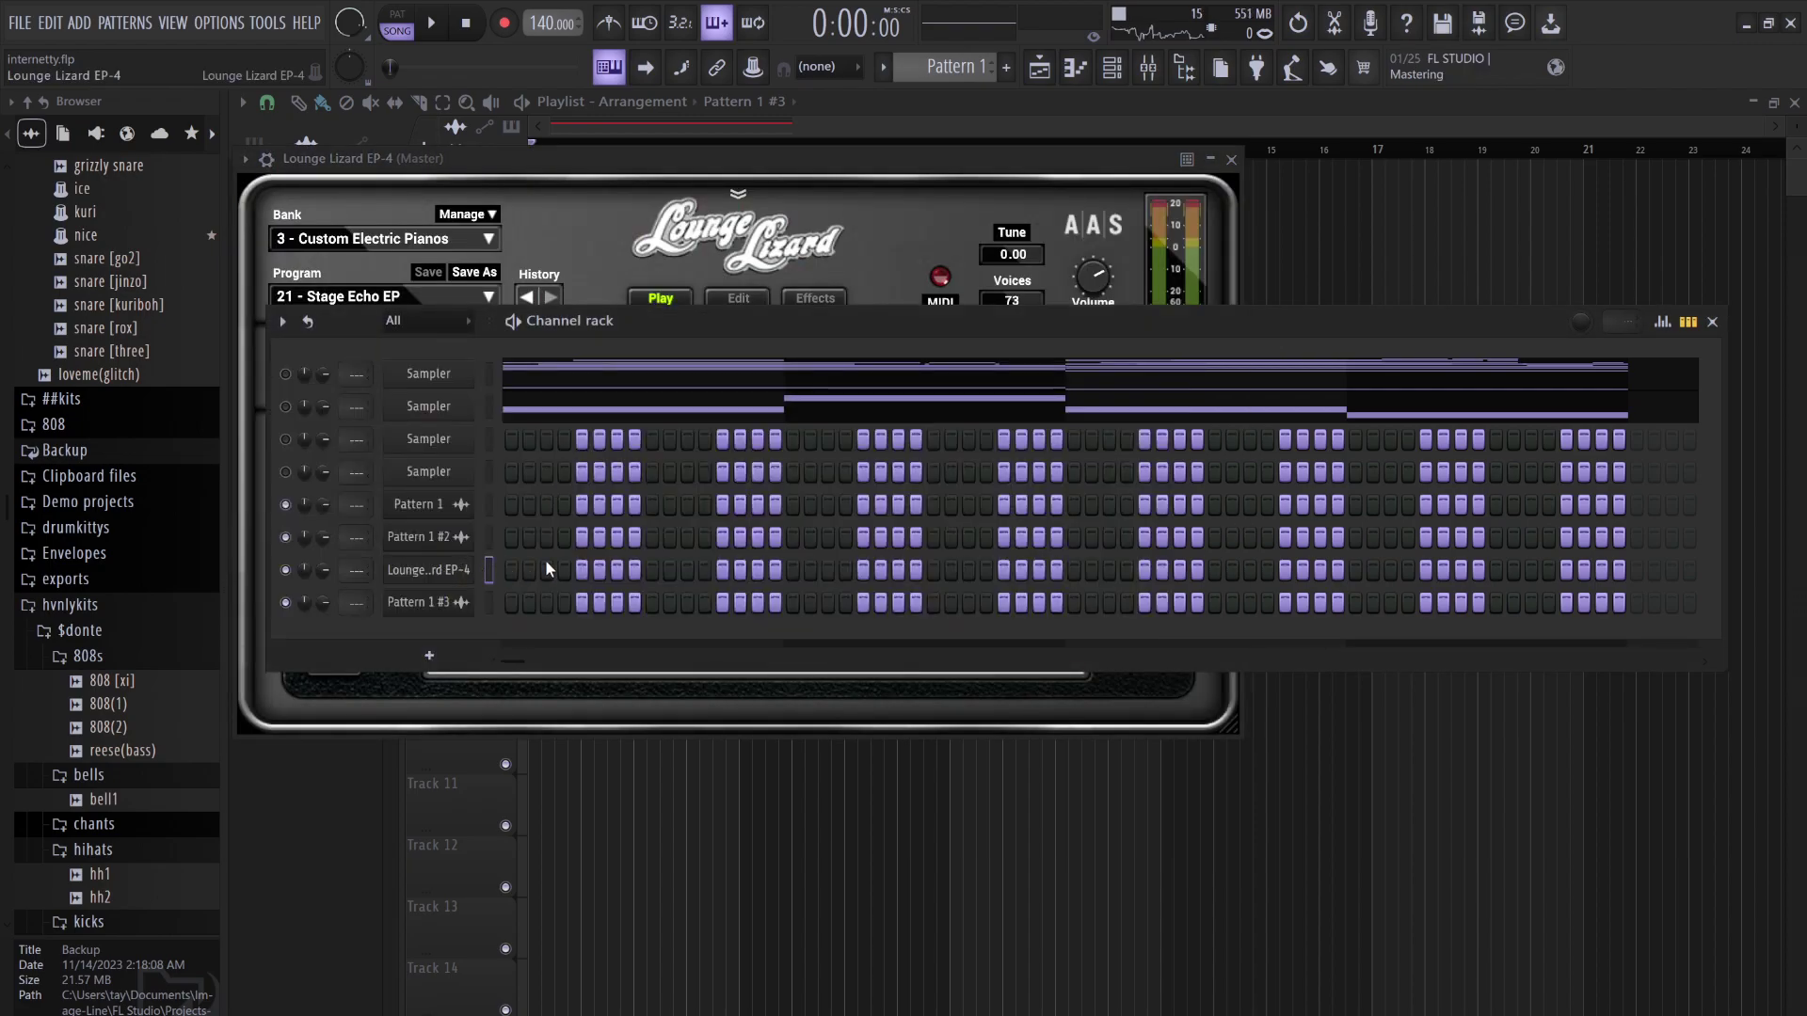
key(F7)
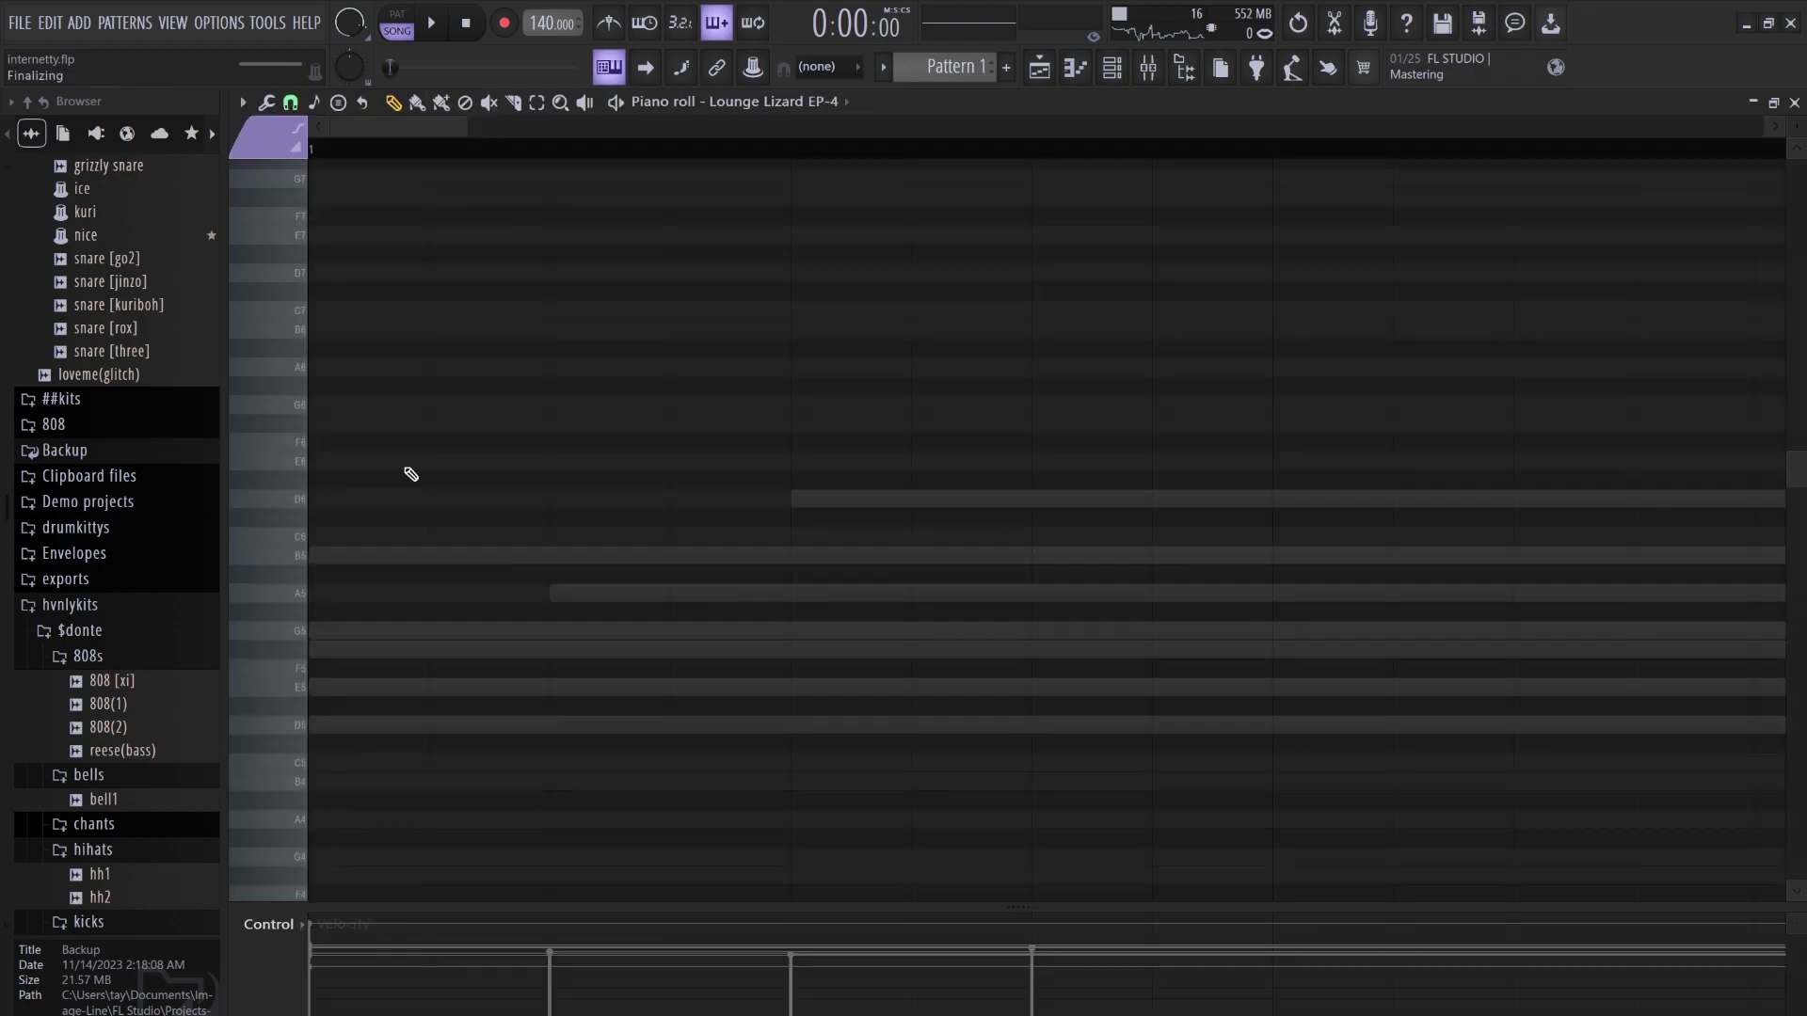
scroll(408, 473, down, 3)
Start a new phrase in bar 1 with a short A5 note followed by a B5 note
click(309, 499)
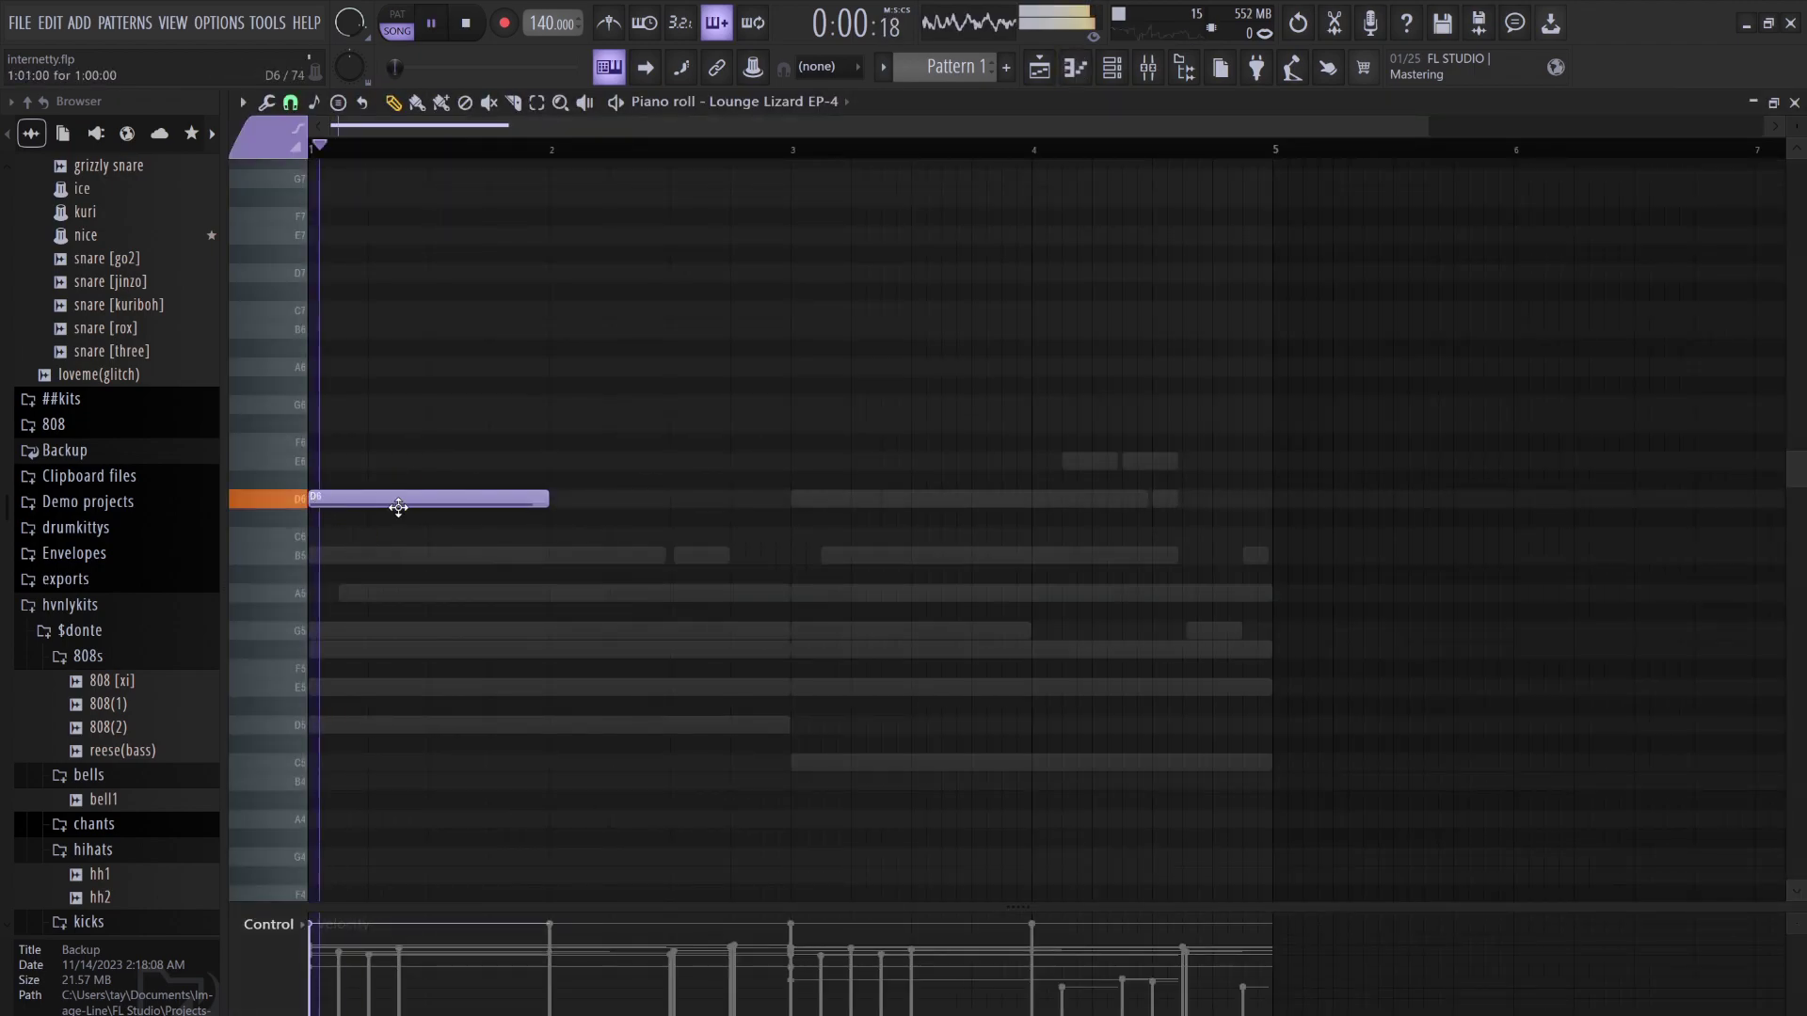
click(354, 555)
key(space)
drag(339, 500, 344, 599)
key(space)
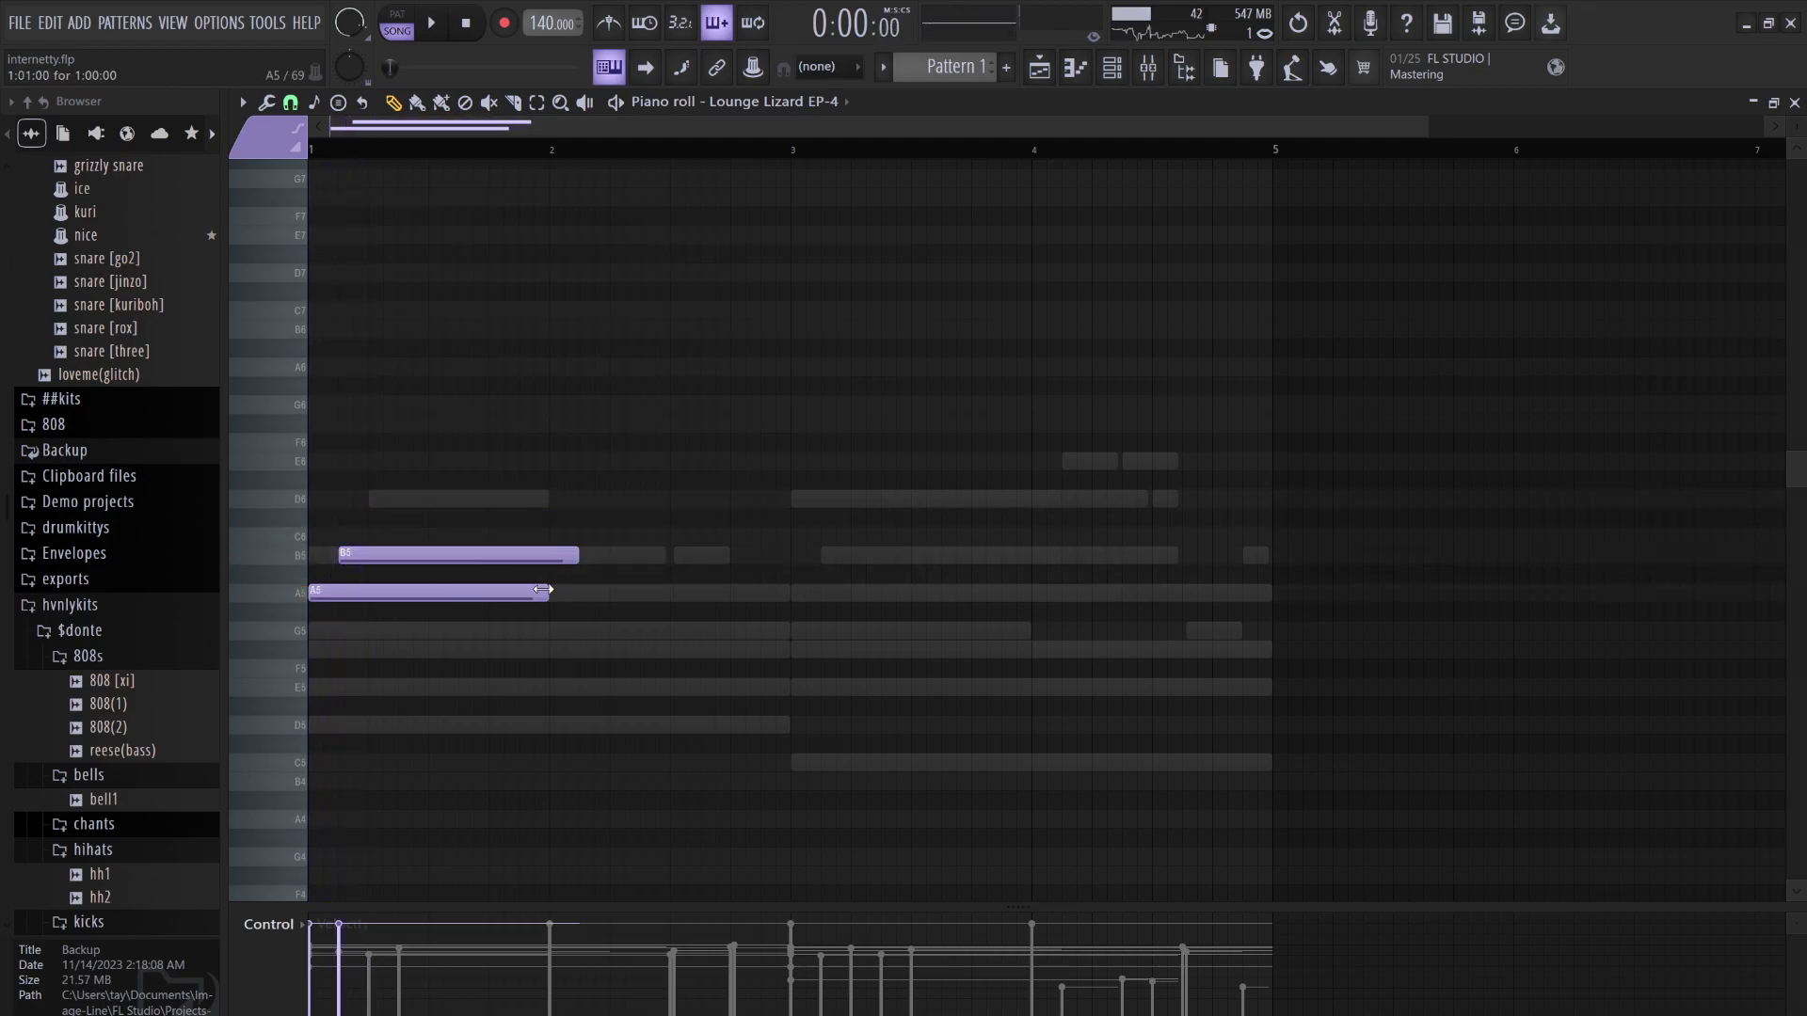
drag(543, 589, 403, 567)
click(338, 567)
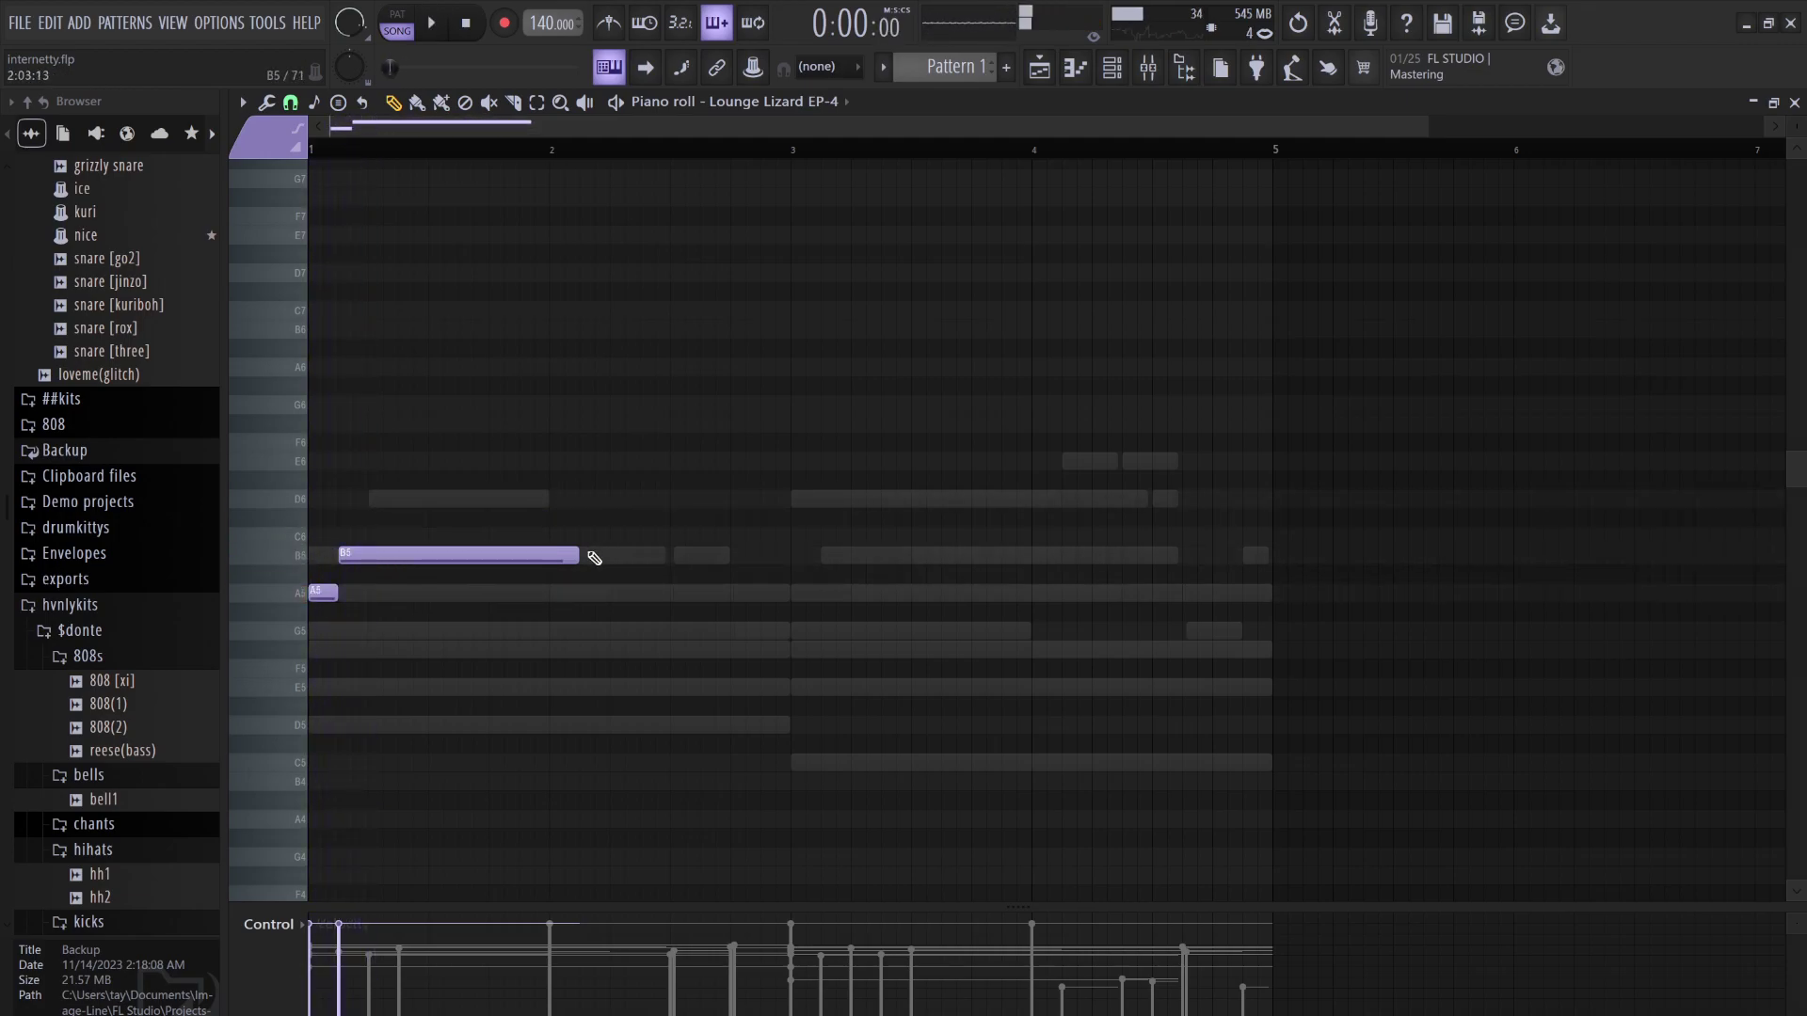
Complete the bar 1 phrase by shortening the B5 note and adding a short A5 and a longer G5 after it
key(space)
key(space)
click(374, 499)
key(space)
key(space)
drag(383, 499, 508, 645)
Repeat the four-note phrase through bars 2 to 4 and add a D6 note that ends with bar 4
key(space)
key(space)
click(407, 630)
key(space)
drag(393, 592, 294, 533)
key(ctrl+b)
drag(740, 662, 254, 521)
key(space)
drag(424, 621, 910, 635)
key(space)
key(ctrl+d)
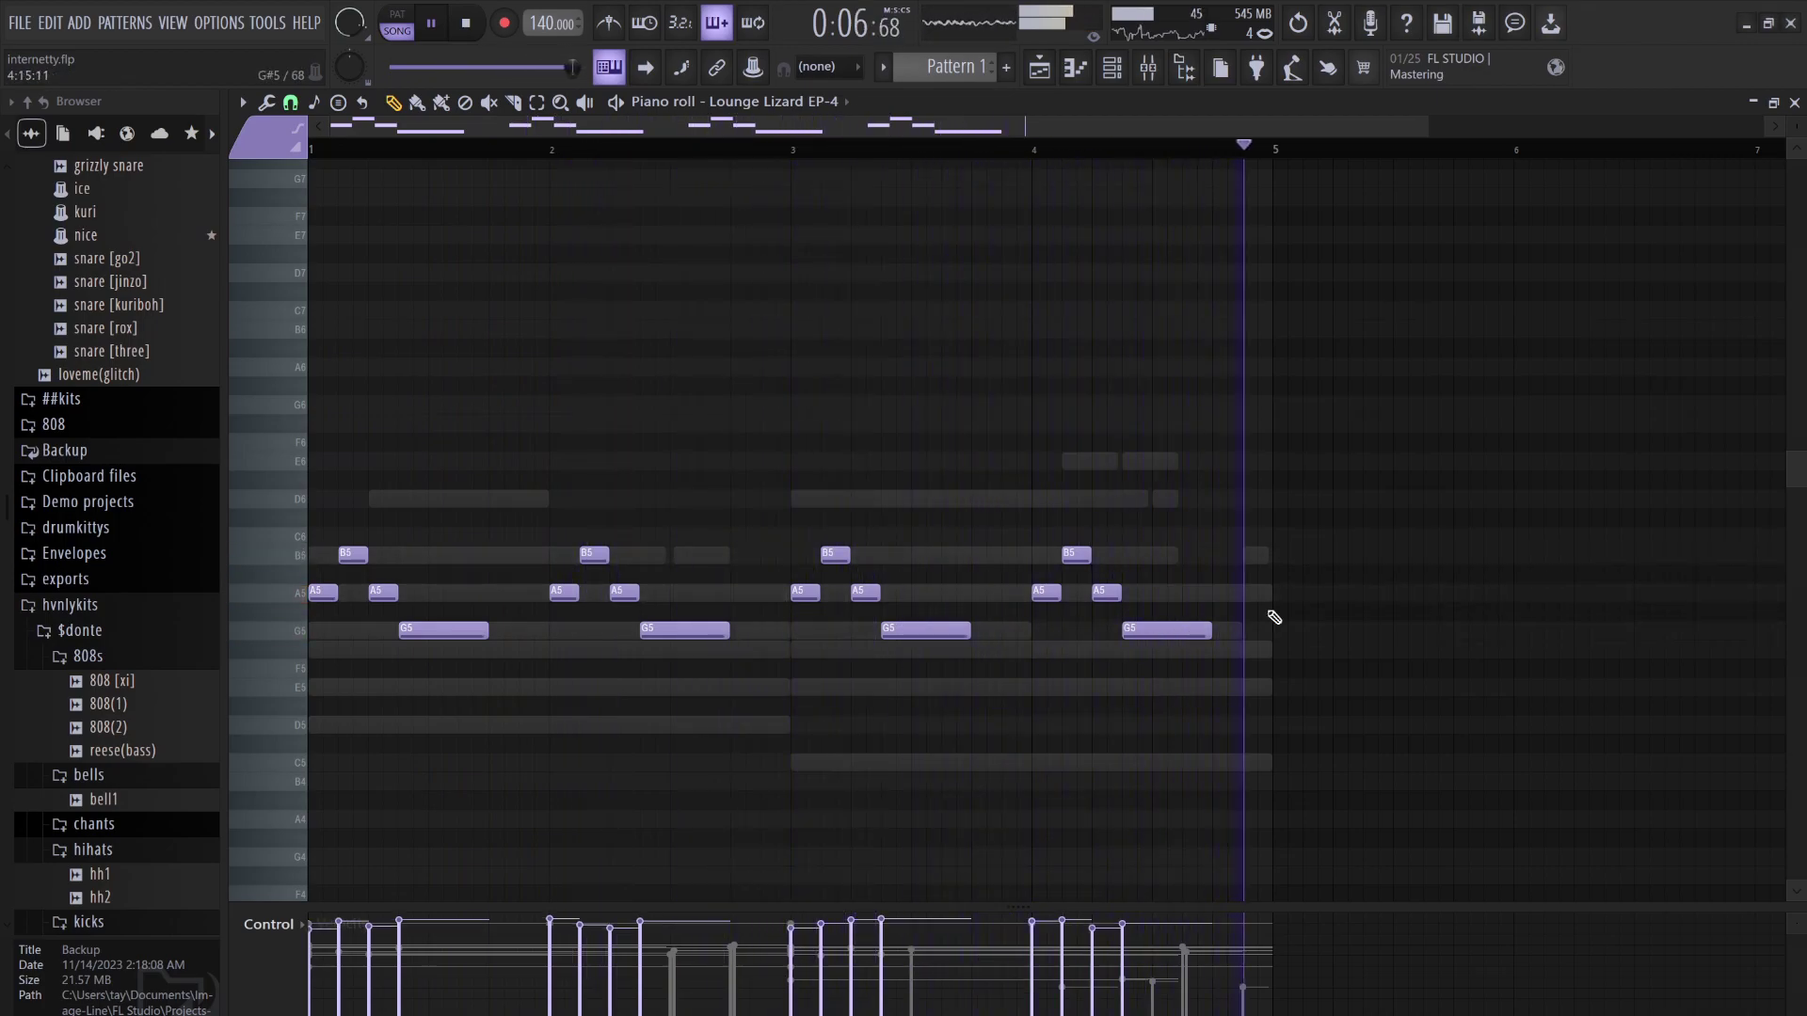
click(1216, 501)
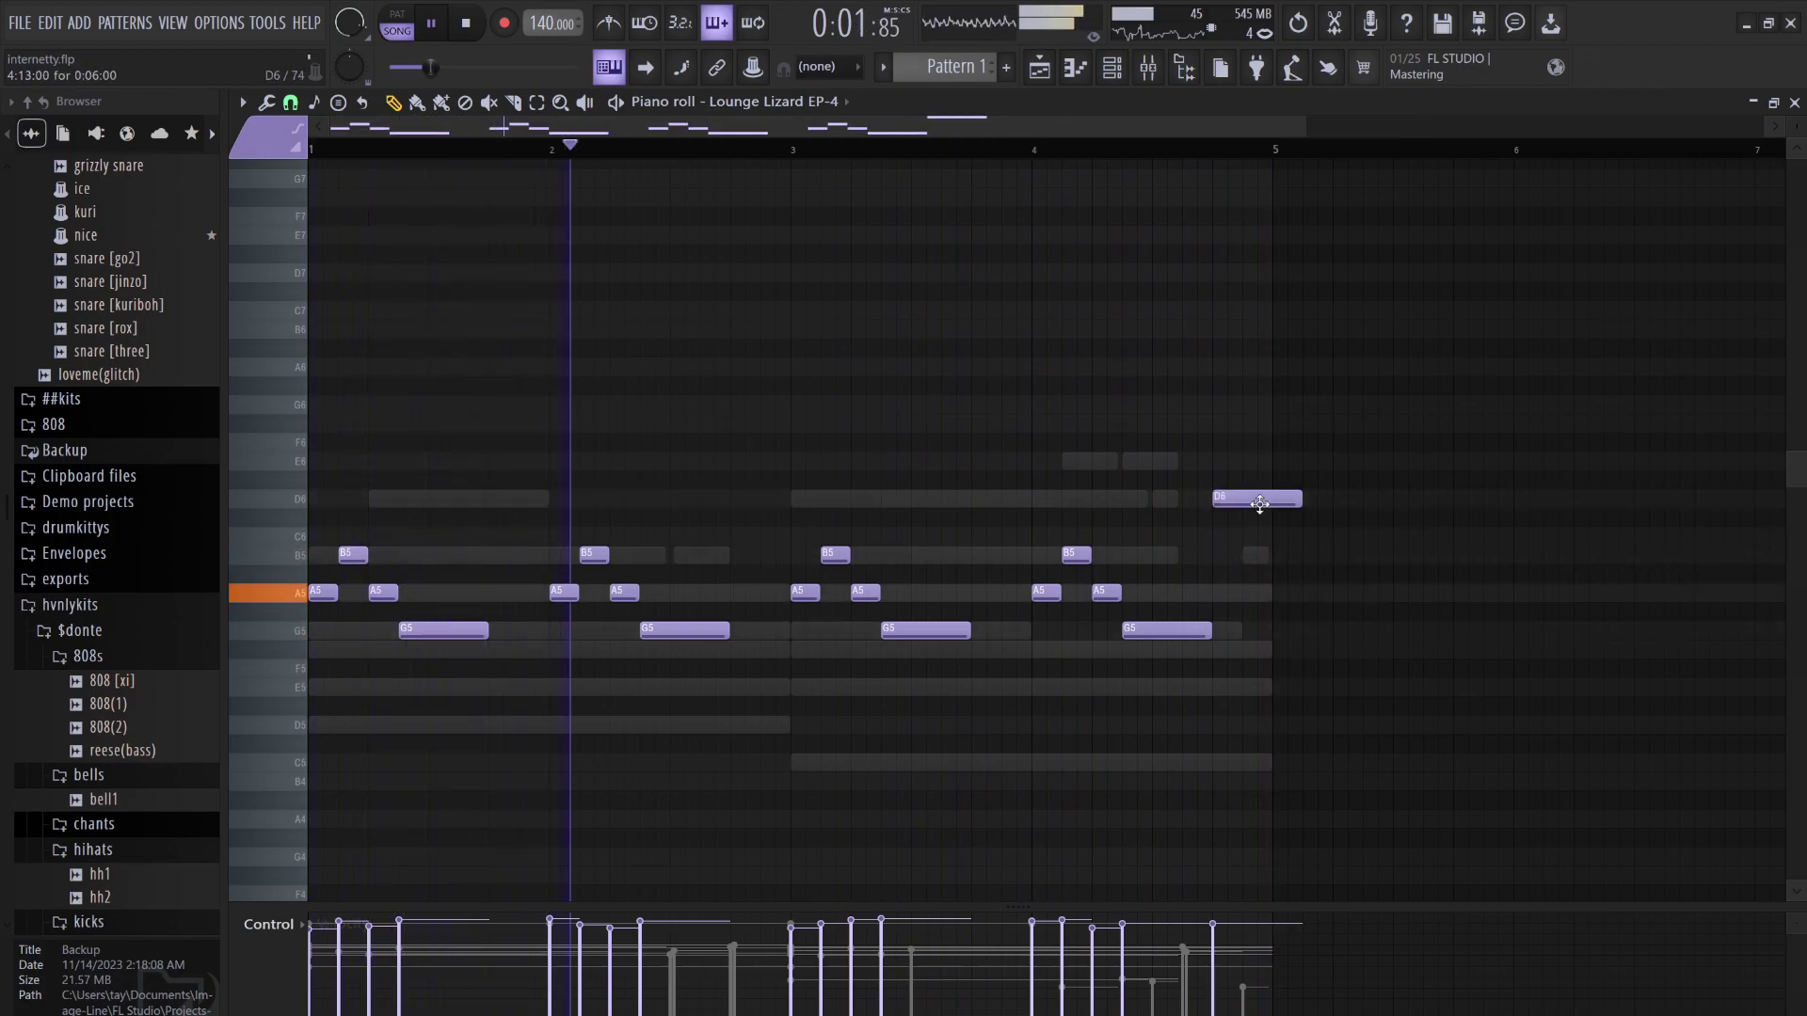
drag(1302, 501, 1275, 504)
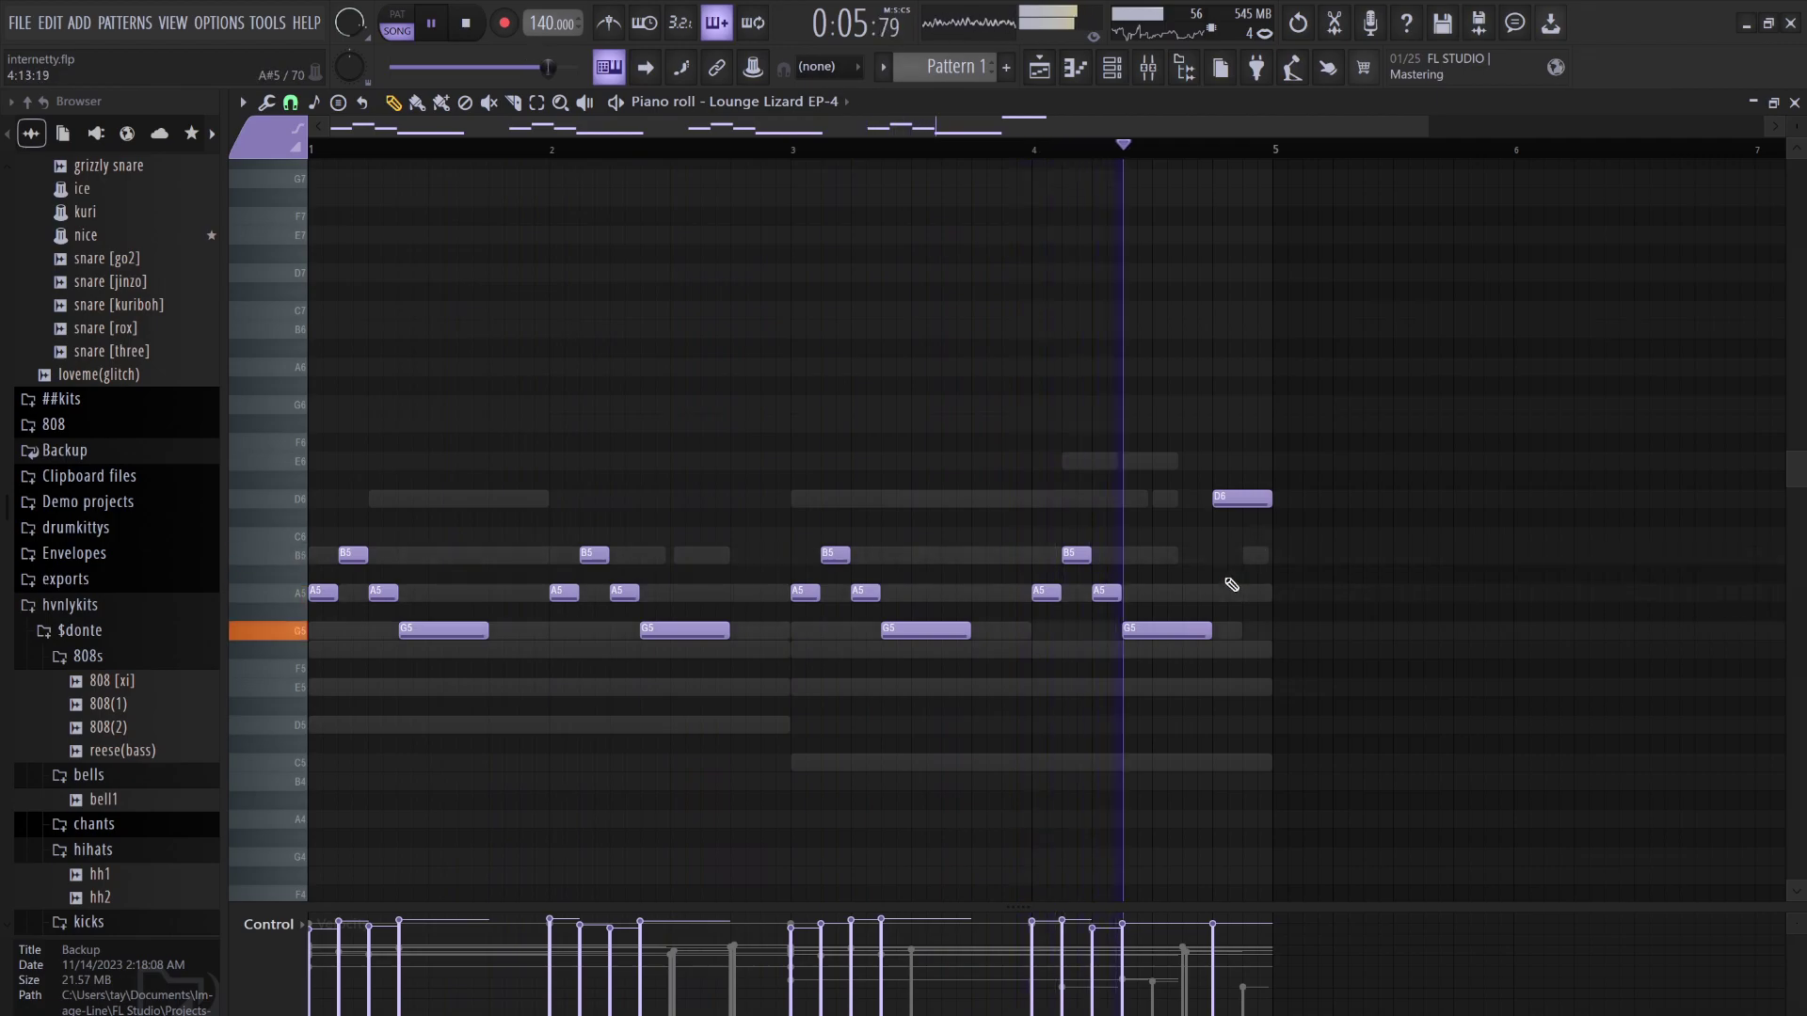
Copy the new Lounge Lizard notes into the third Sampler channel, solo the Lounge Lizard channel and stop playback
click(1111, 67)
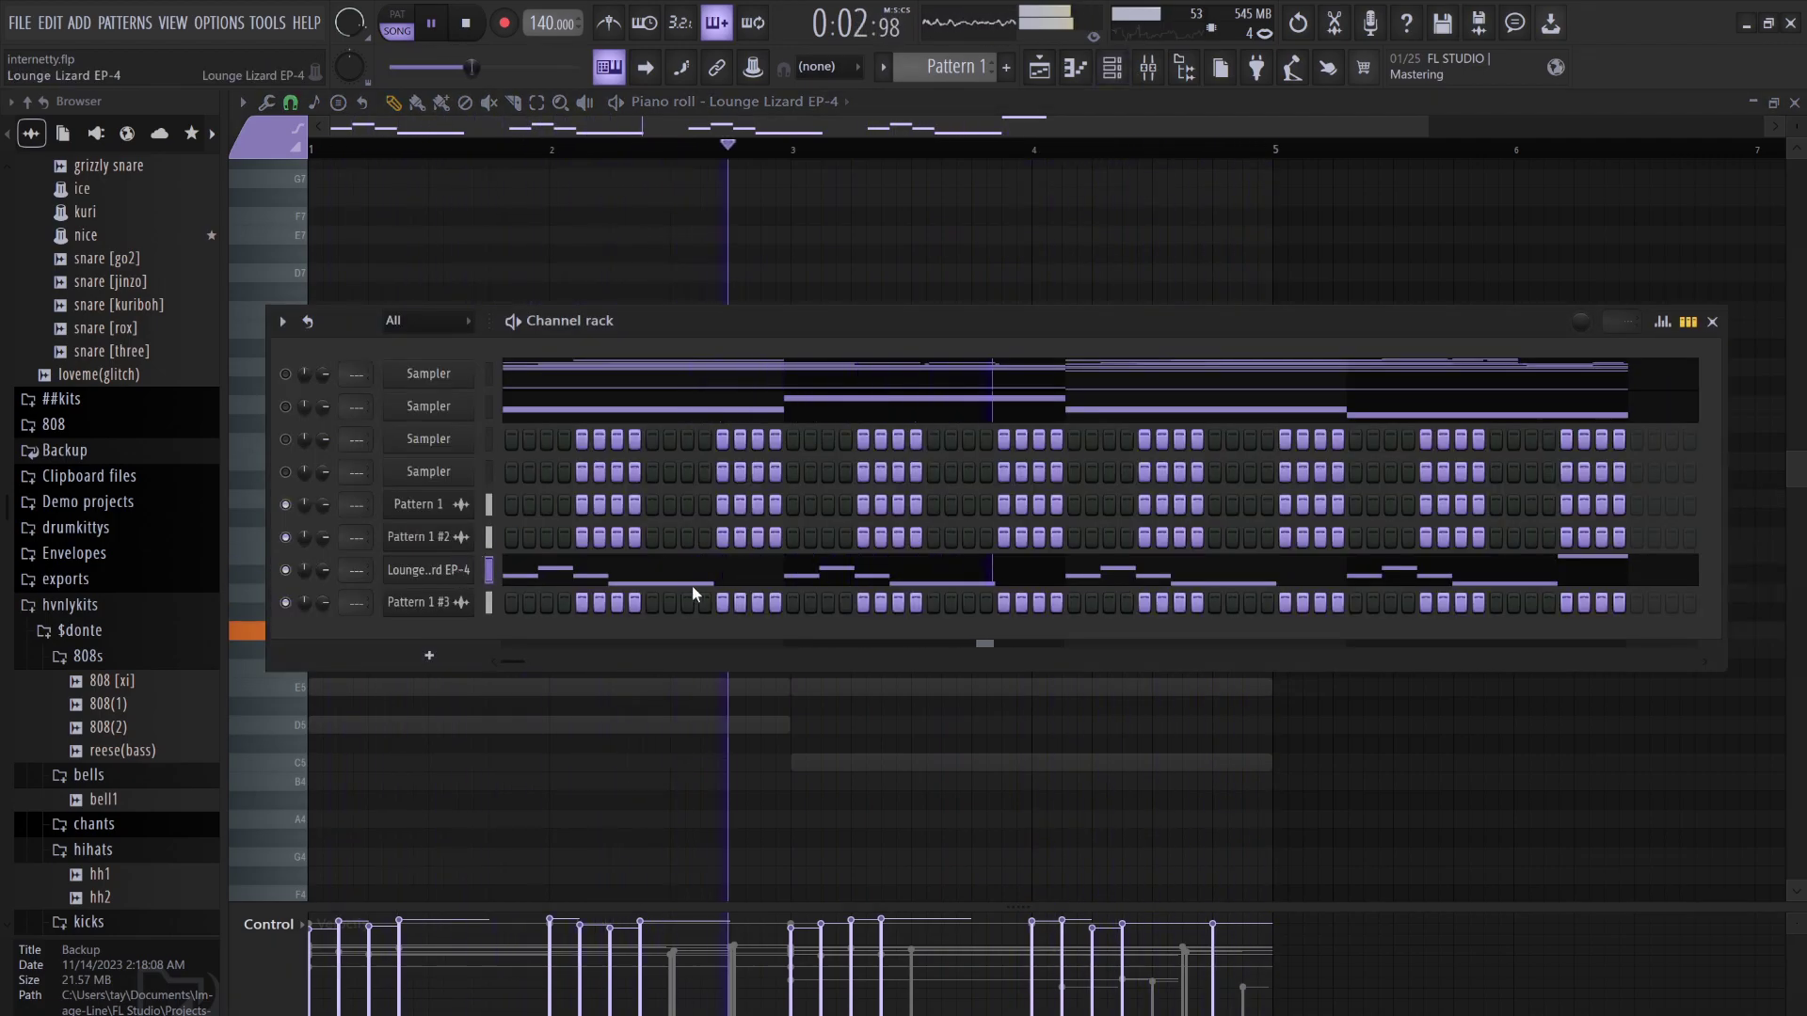
click(488, 440)
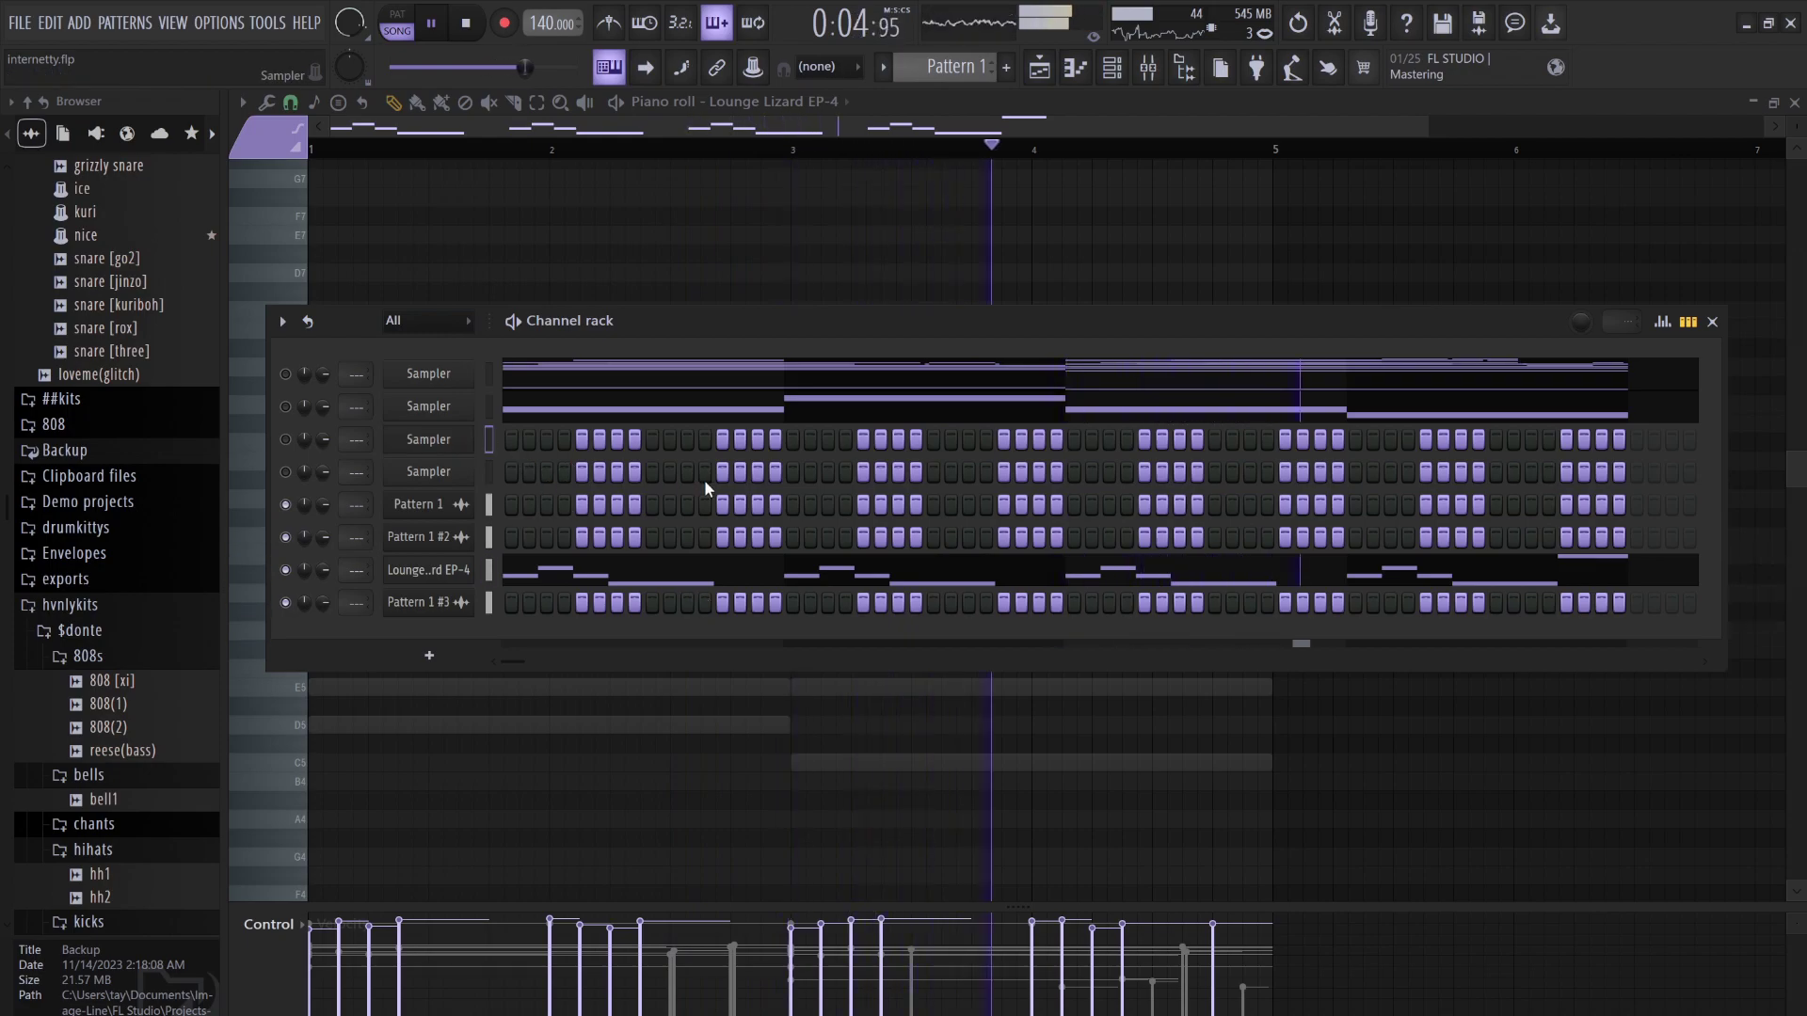
key(ctrl+v)
right_click(286, 569)
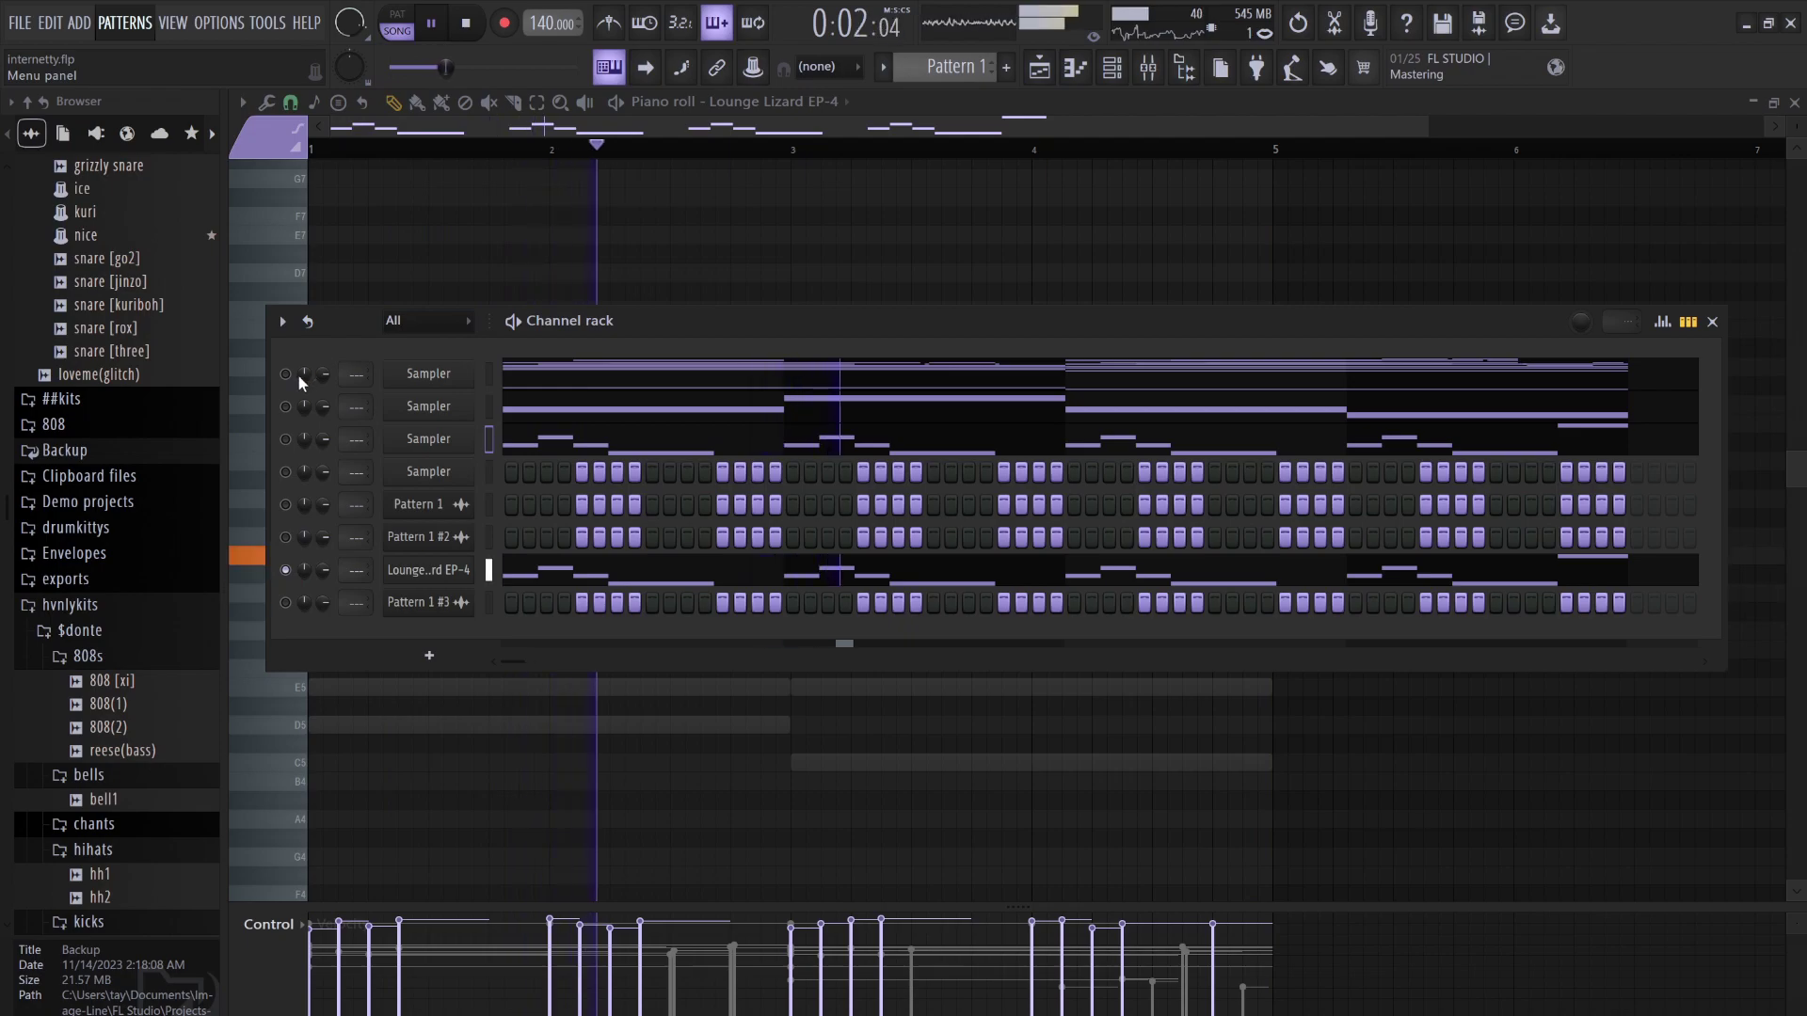
key(space)
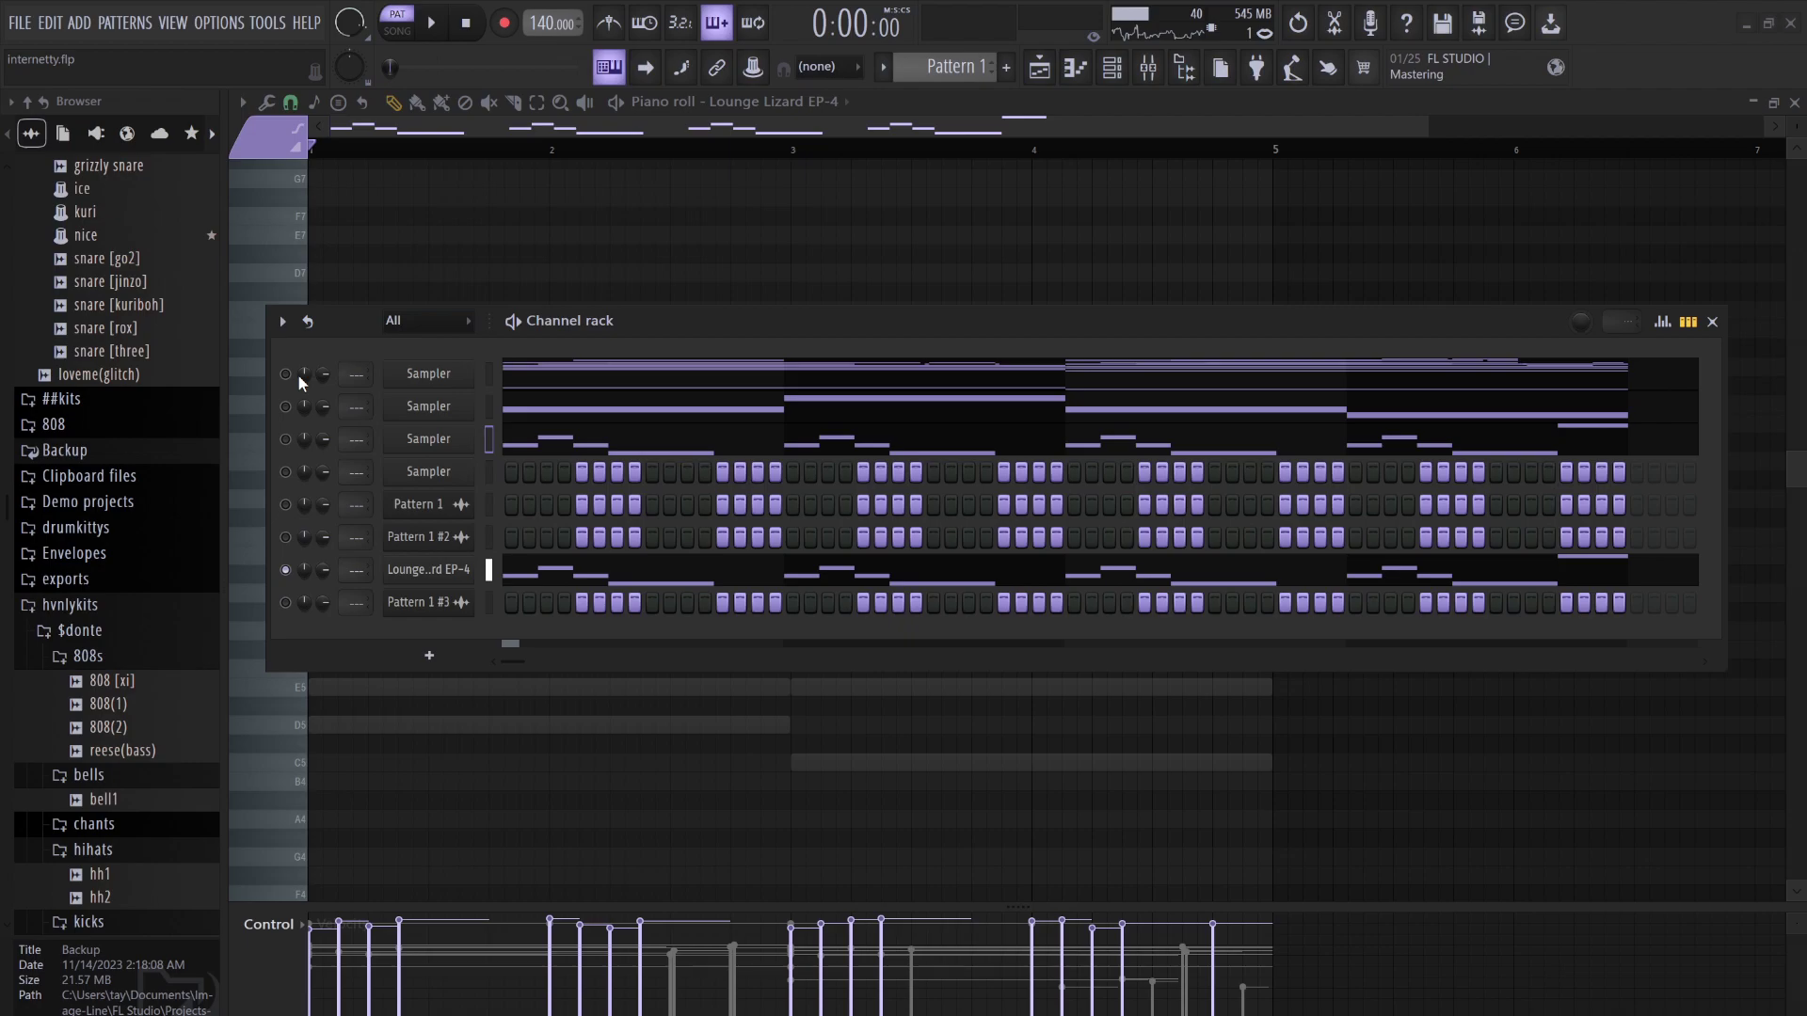
Place the Pattern 1 #4 audio clip on Track 4 at bar 1 of the playlist and open its channel settings
click(1039, 68)
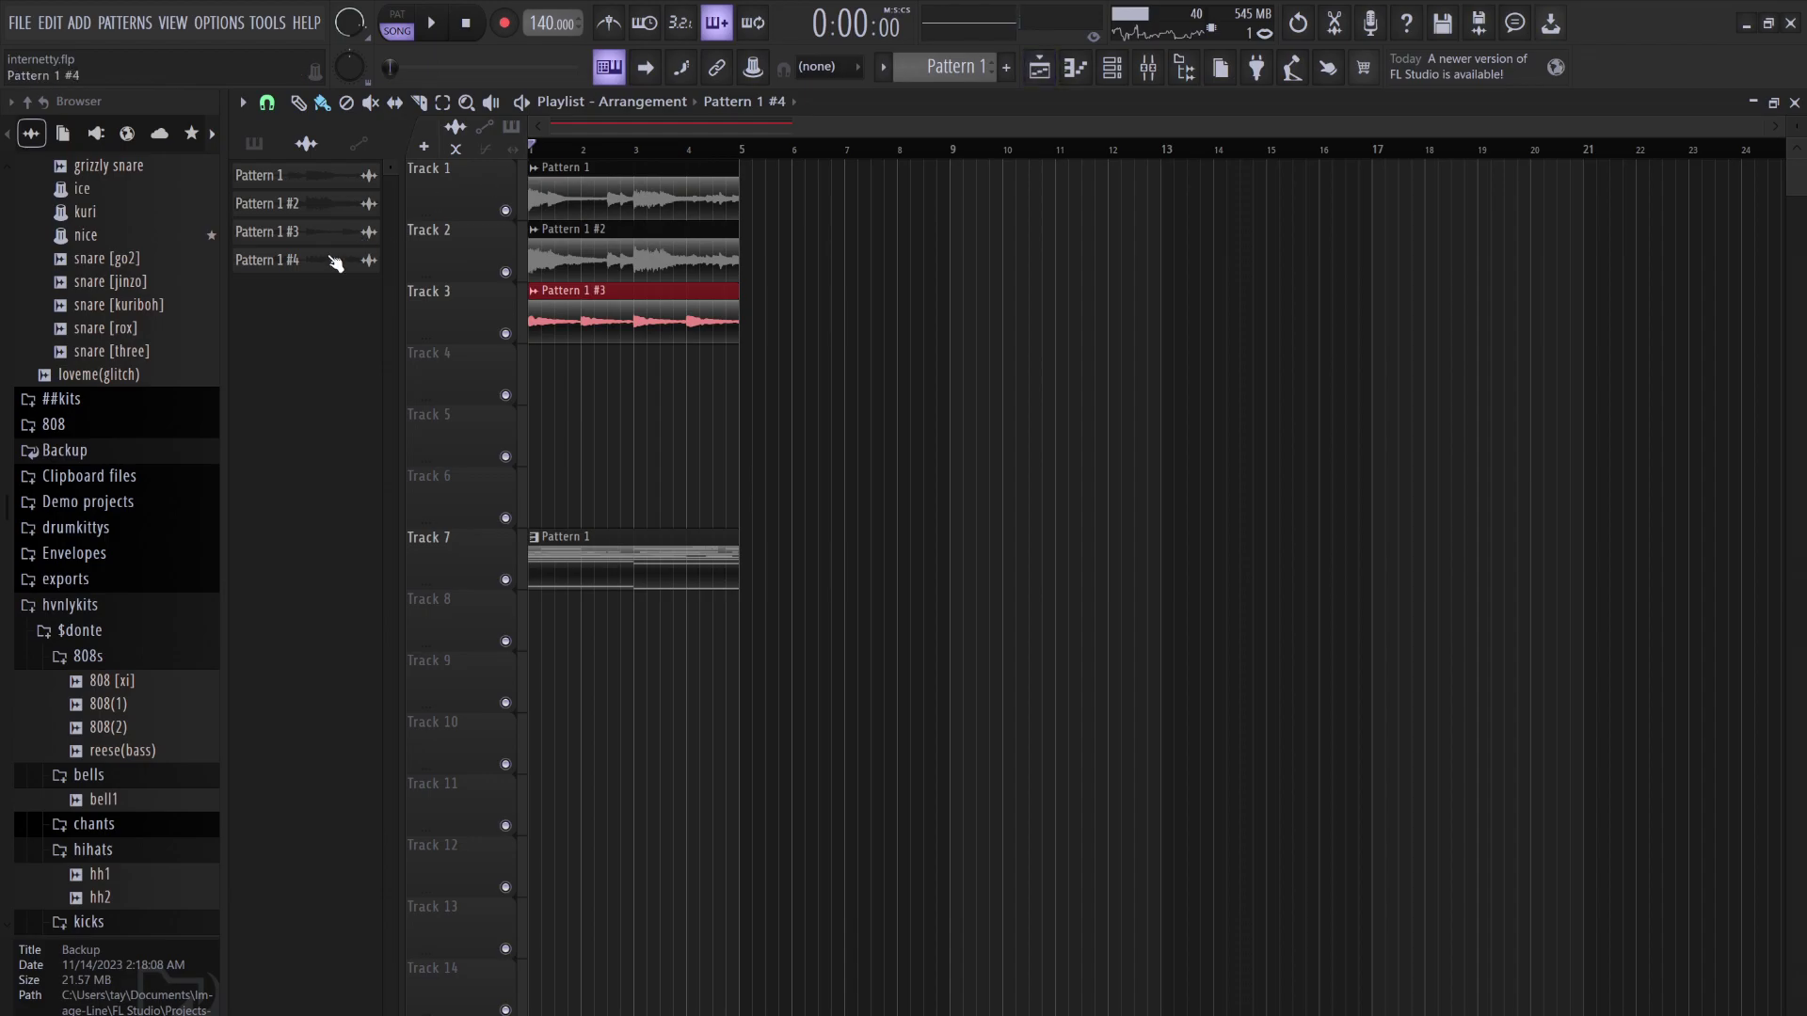
click(617, 340)
drag(664, 354, 571, 396)
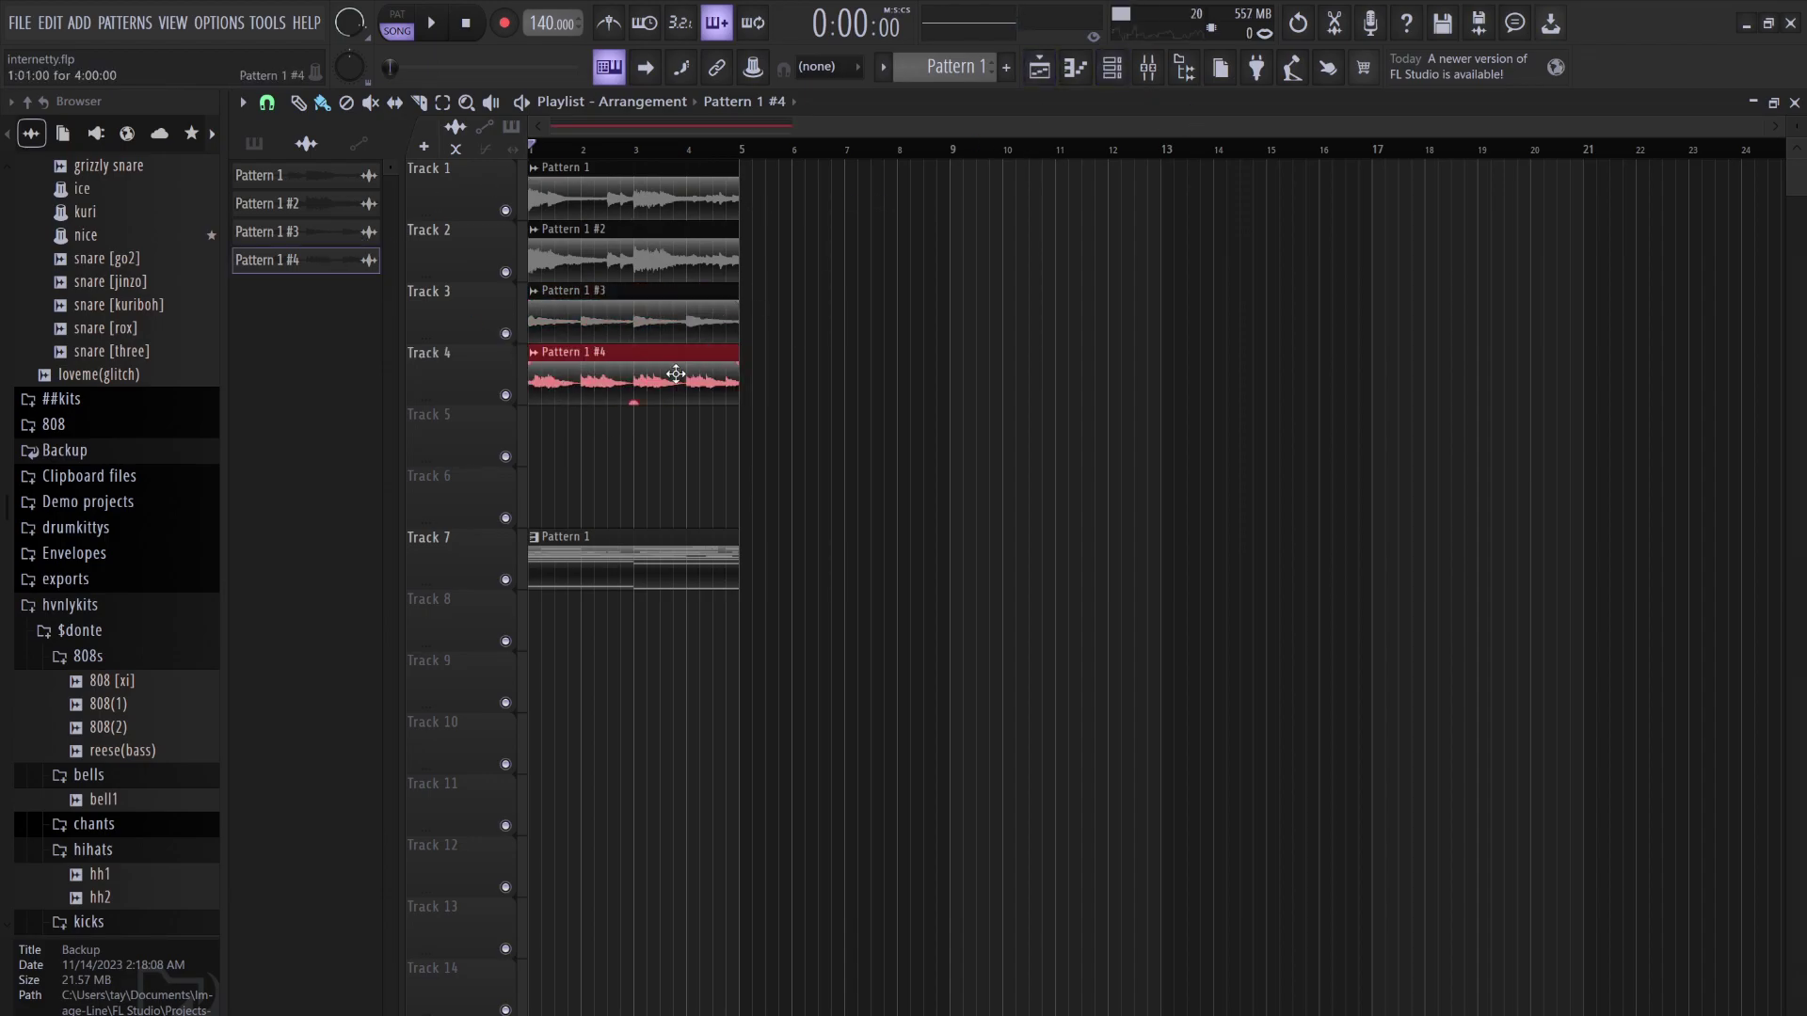
double_click(597, 398)
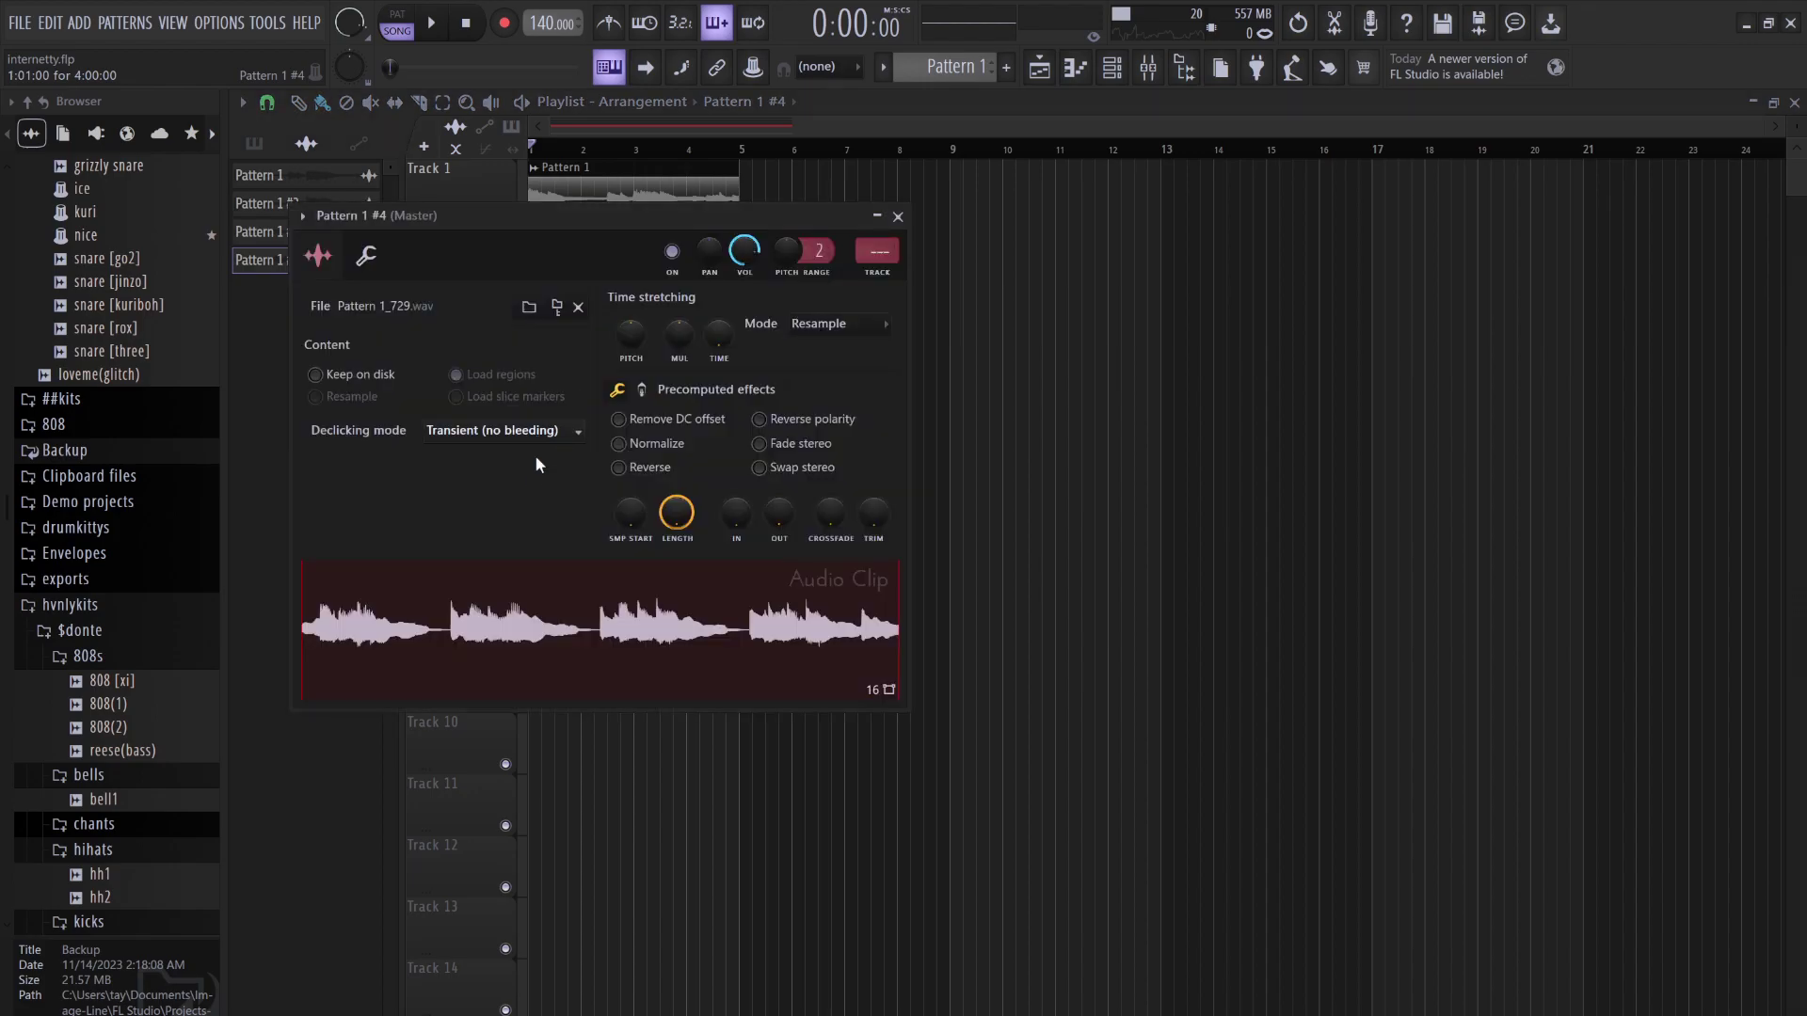
Leave only the four audio clip channels unmuted, with all channels listed in the rack, and play the arrangement
click(1112, 72)
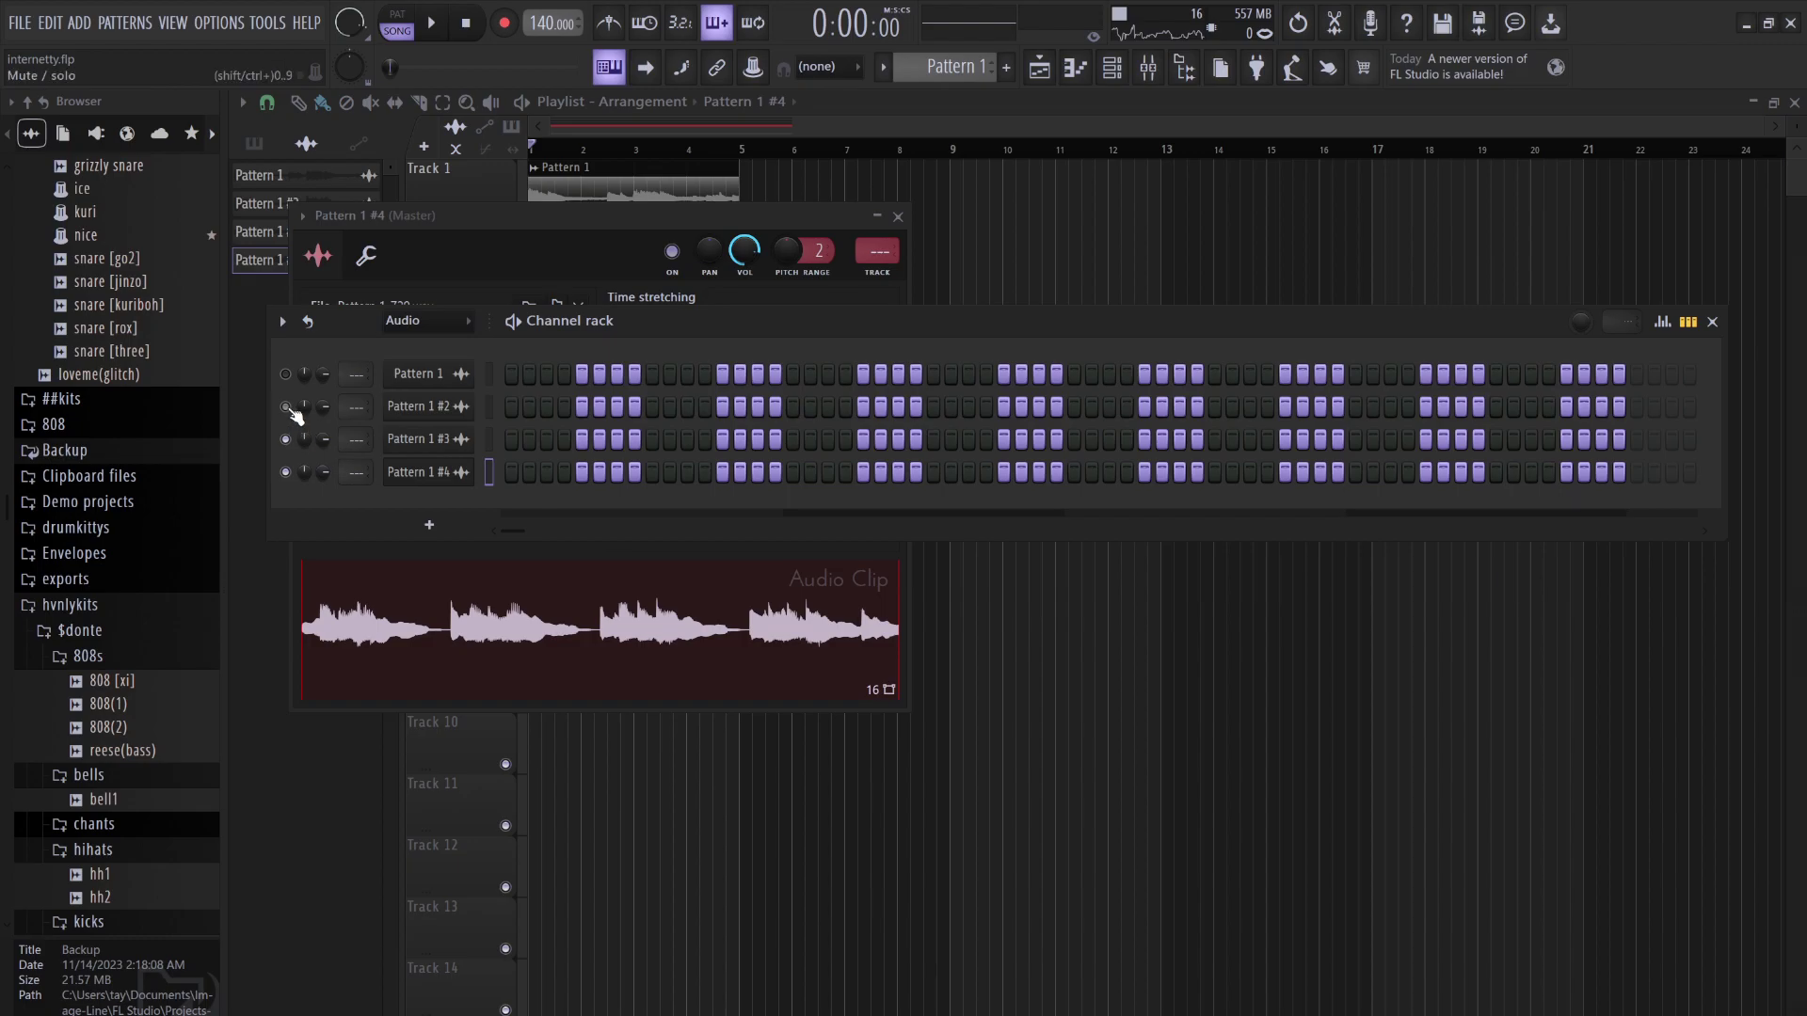
click(423, 320)
click(420, 341)
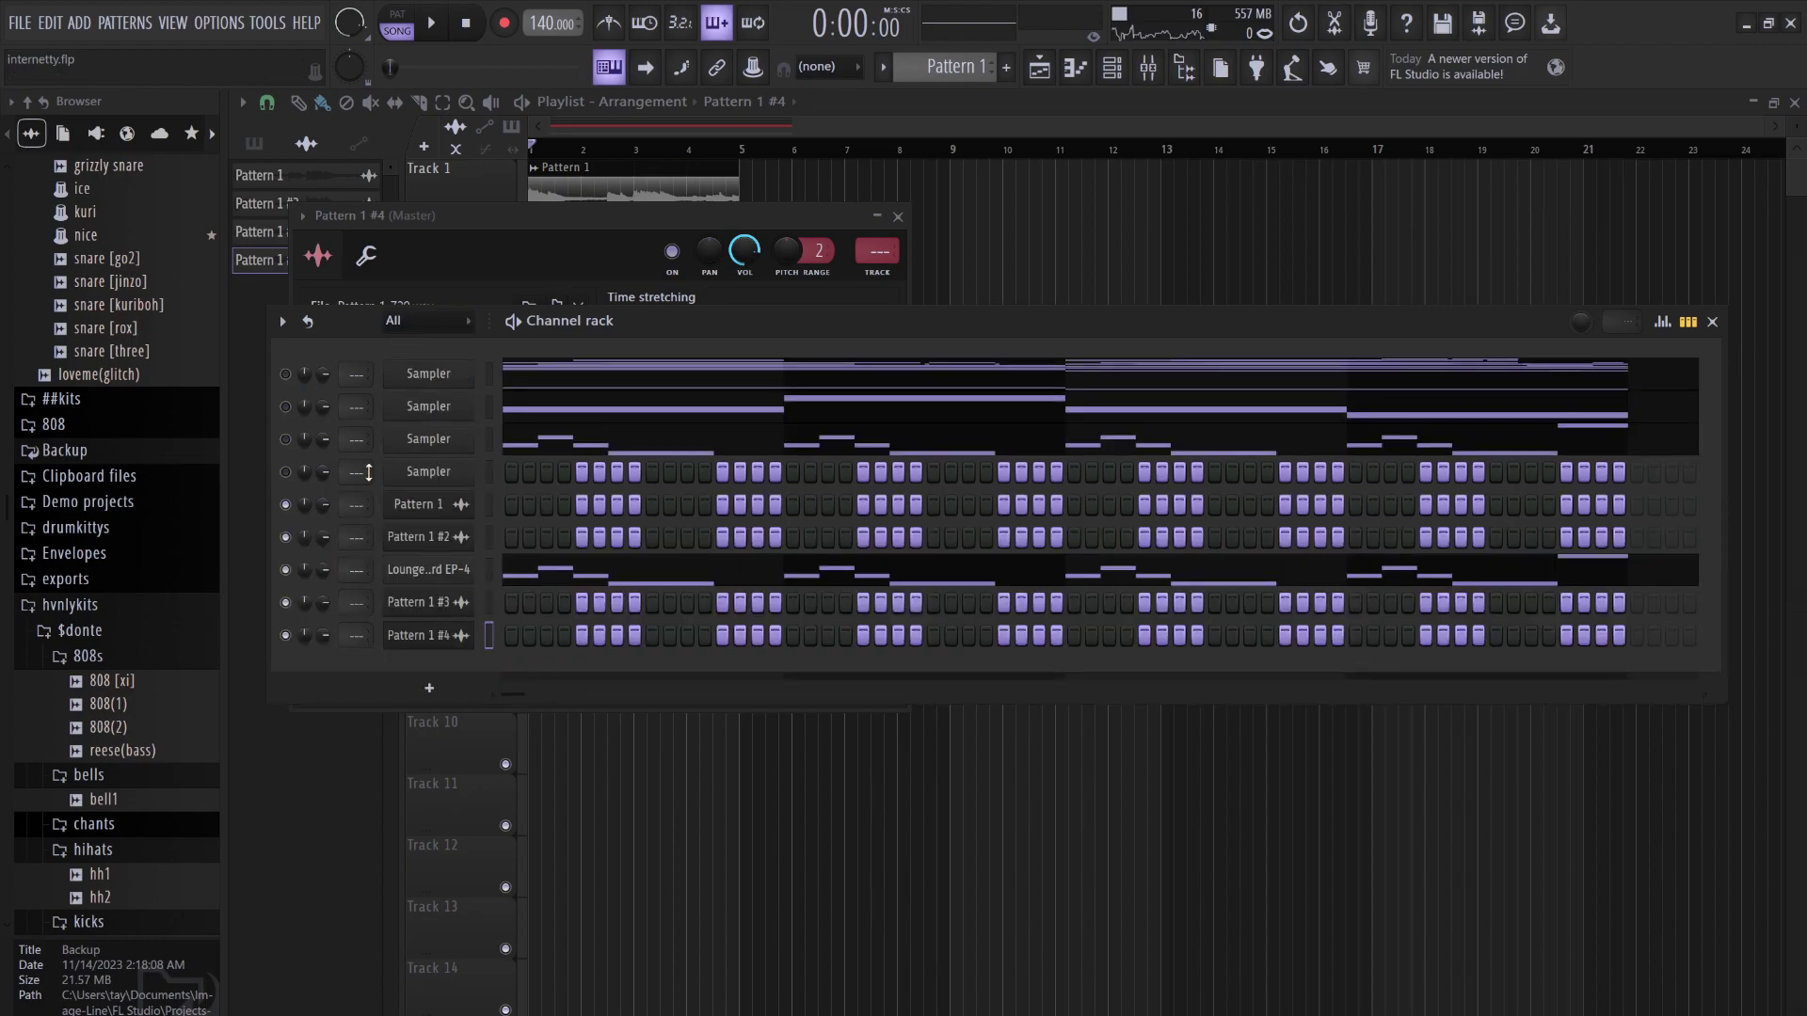
key(space)
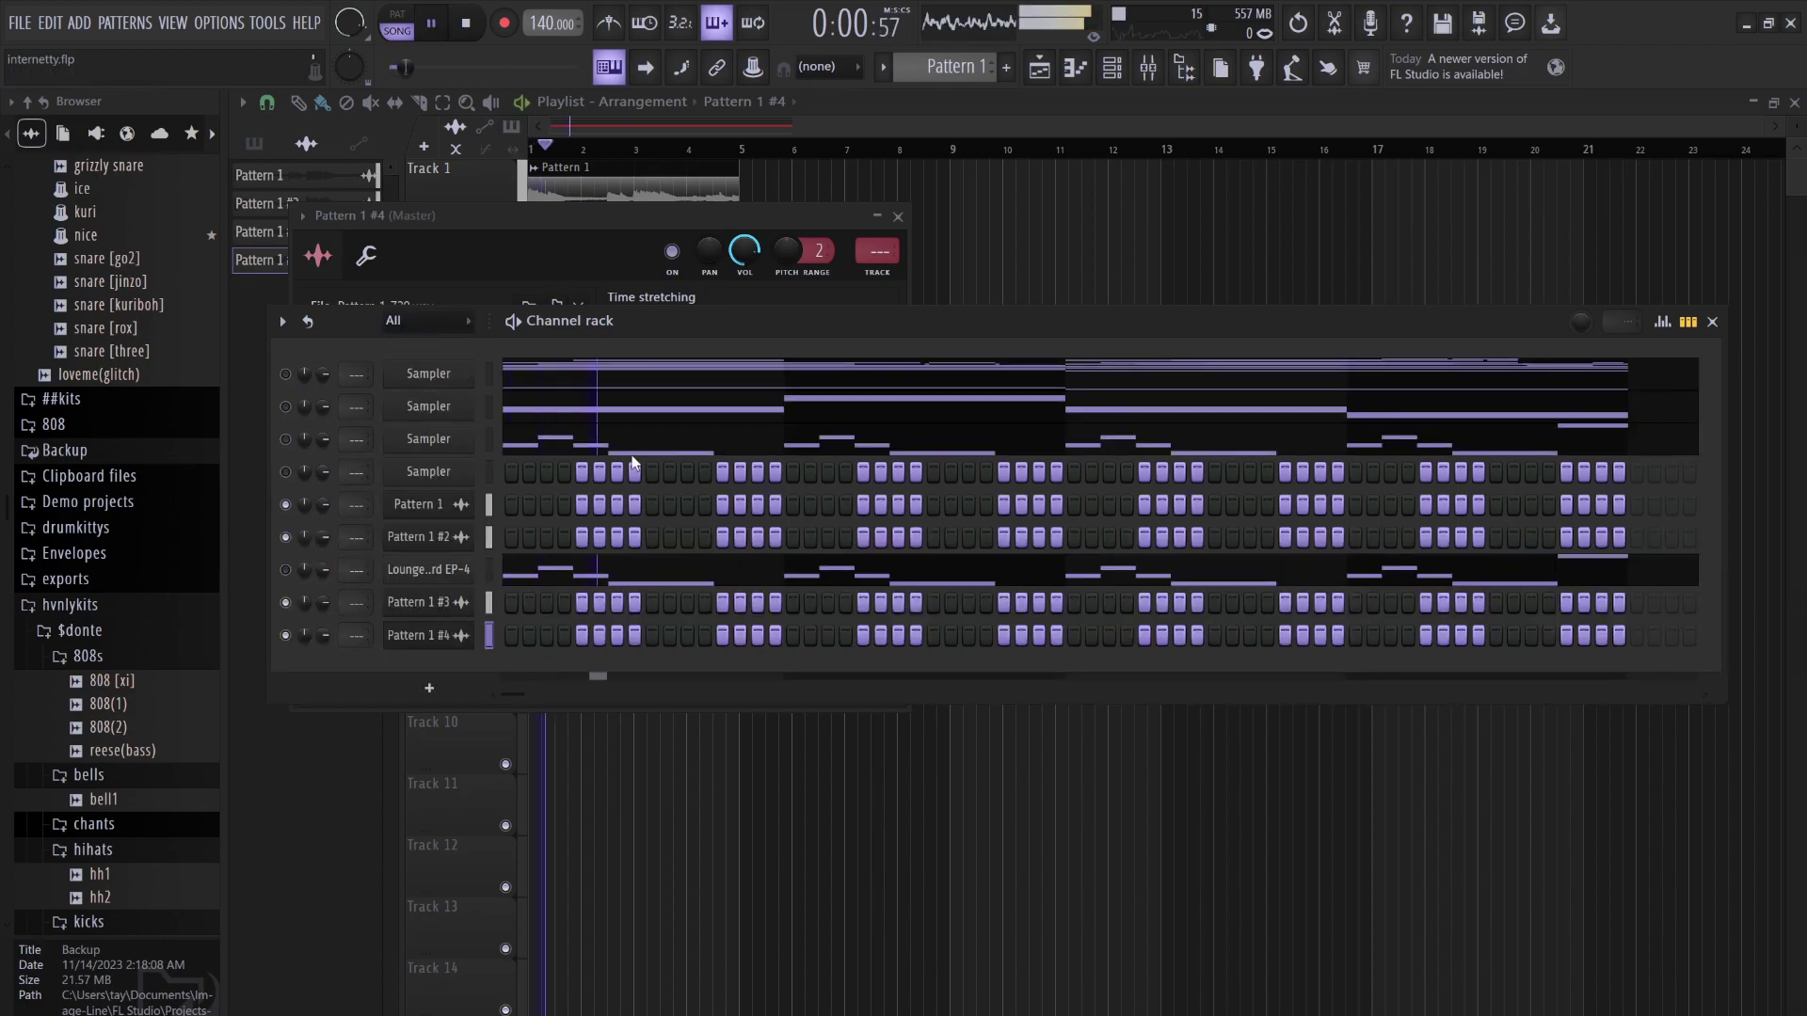
right_click(1027, 241)
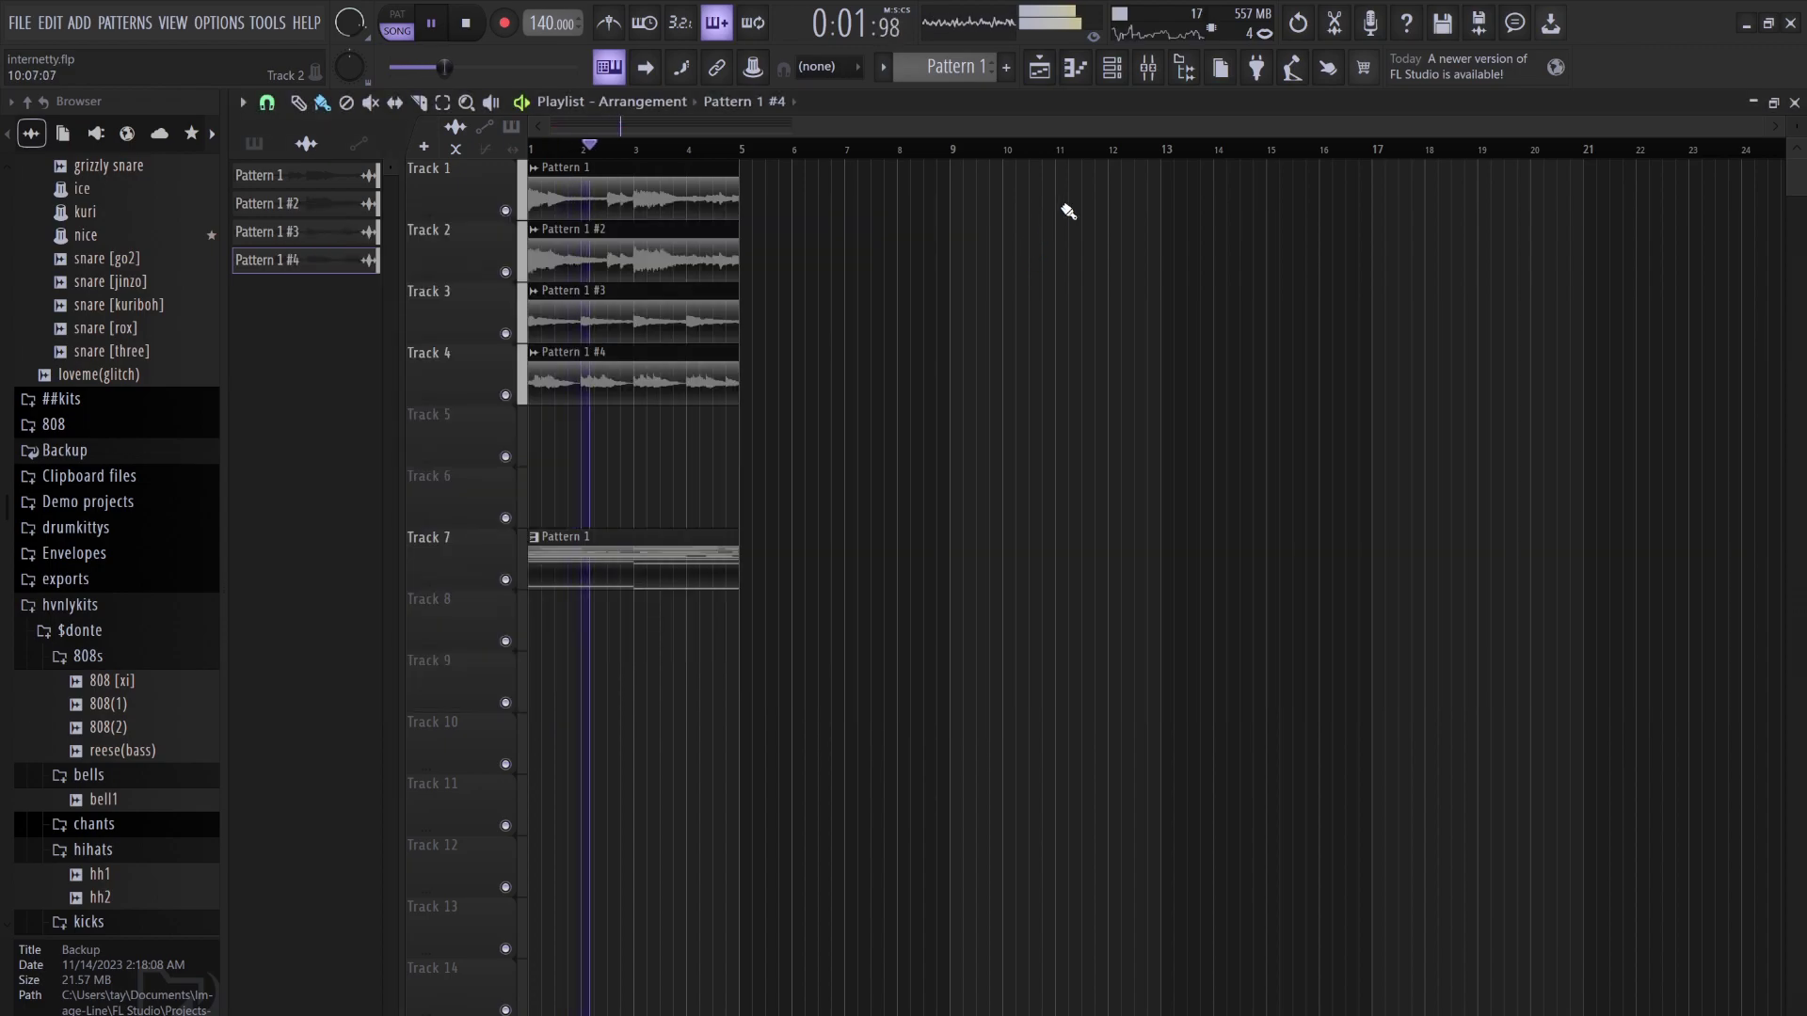
click(1123, 74)
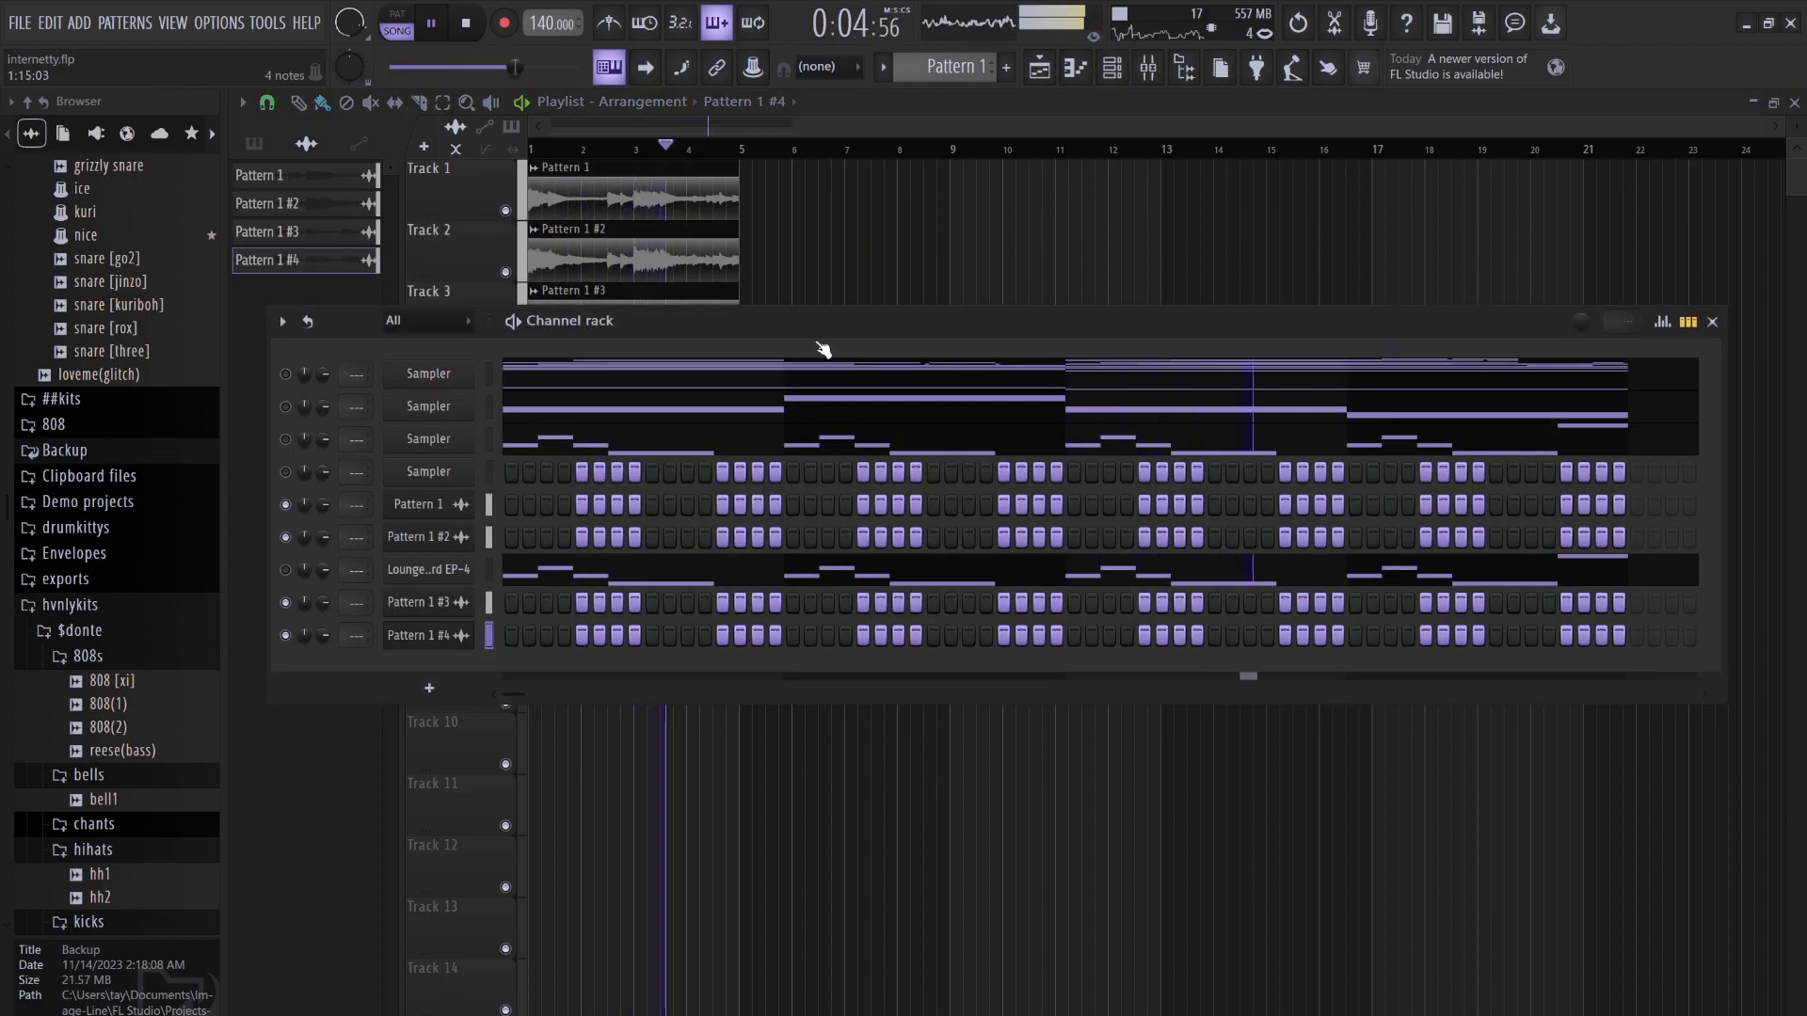
right_click(986, 205)
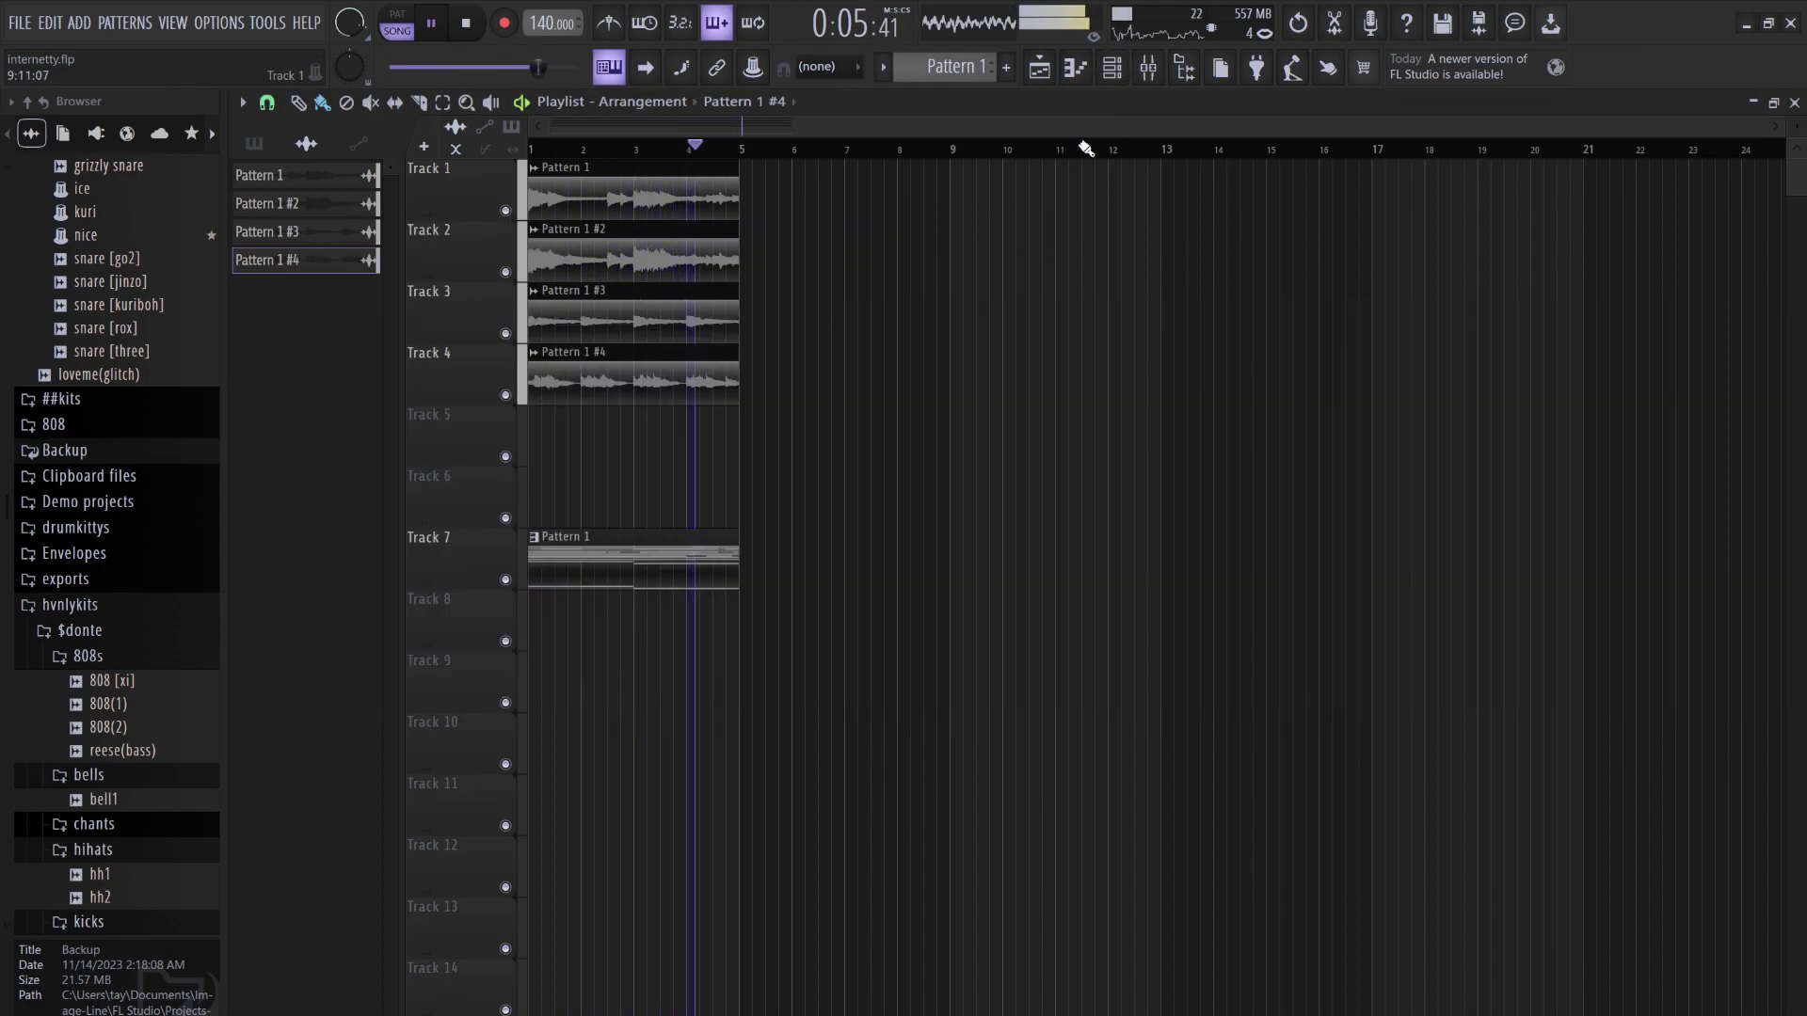
Cut all the notes from the Lounge Lizard EP-4 channel and unmute it
click(1113, 67)
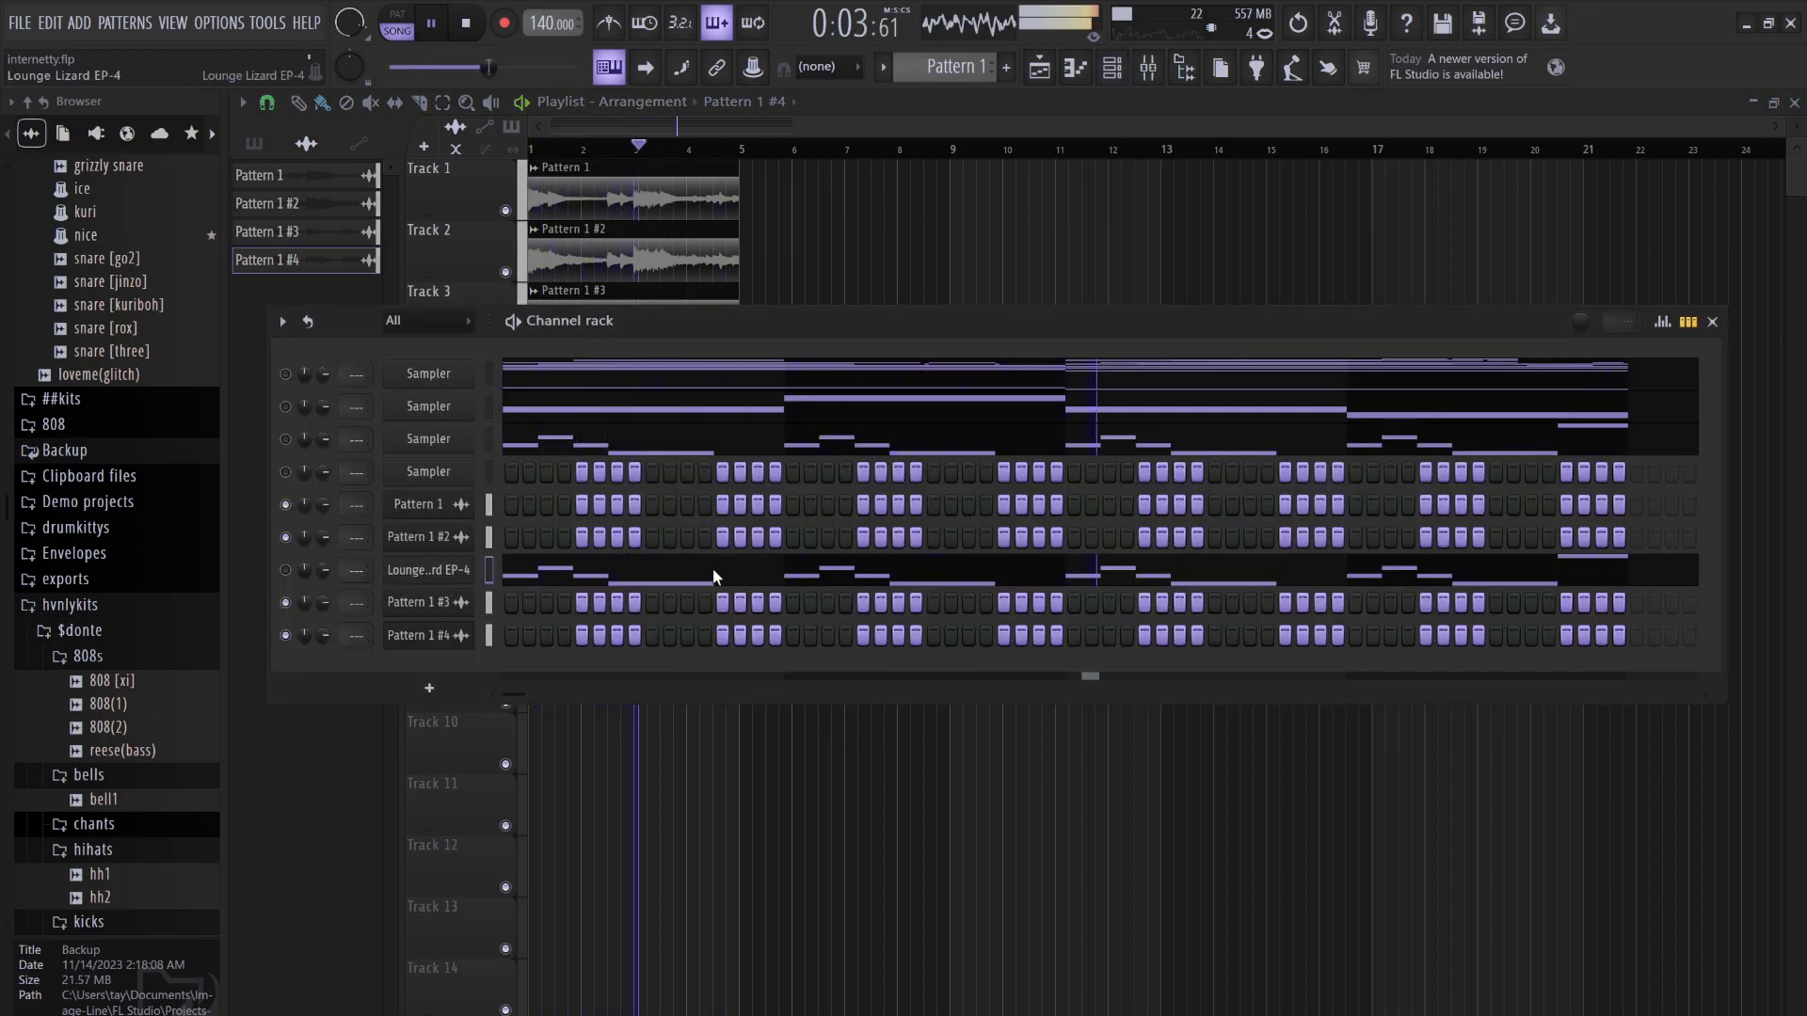
key(ctrl+x)
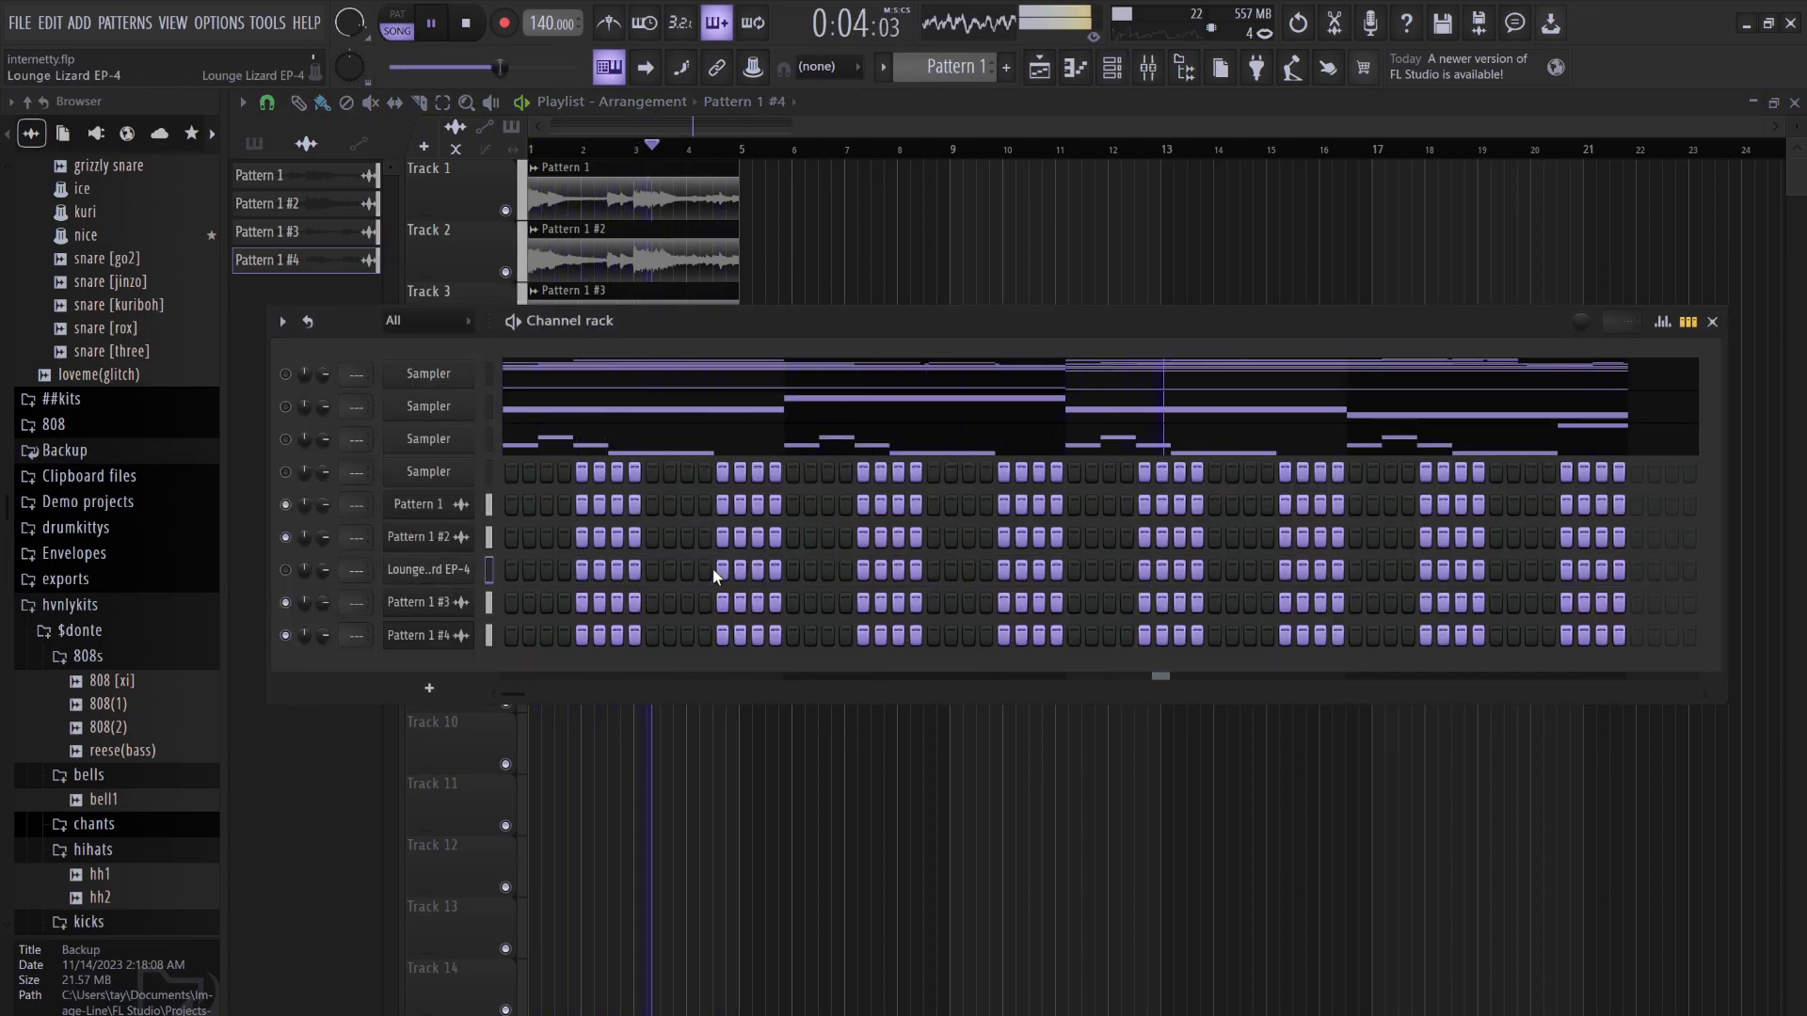
click(286, 570)
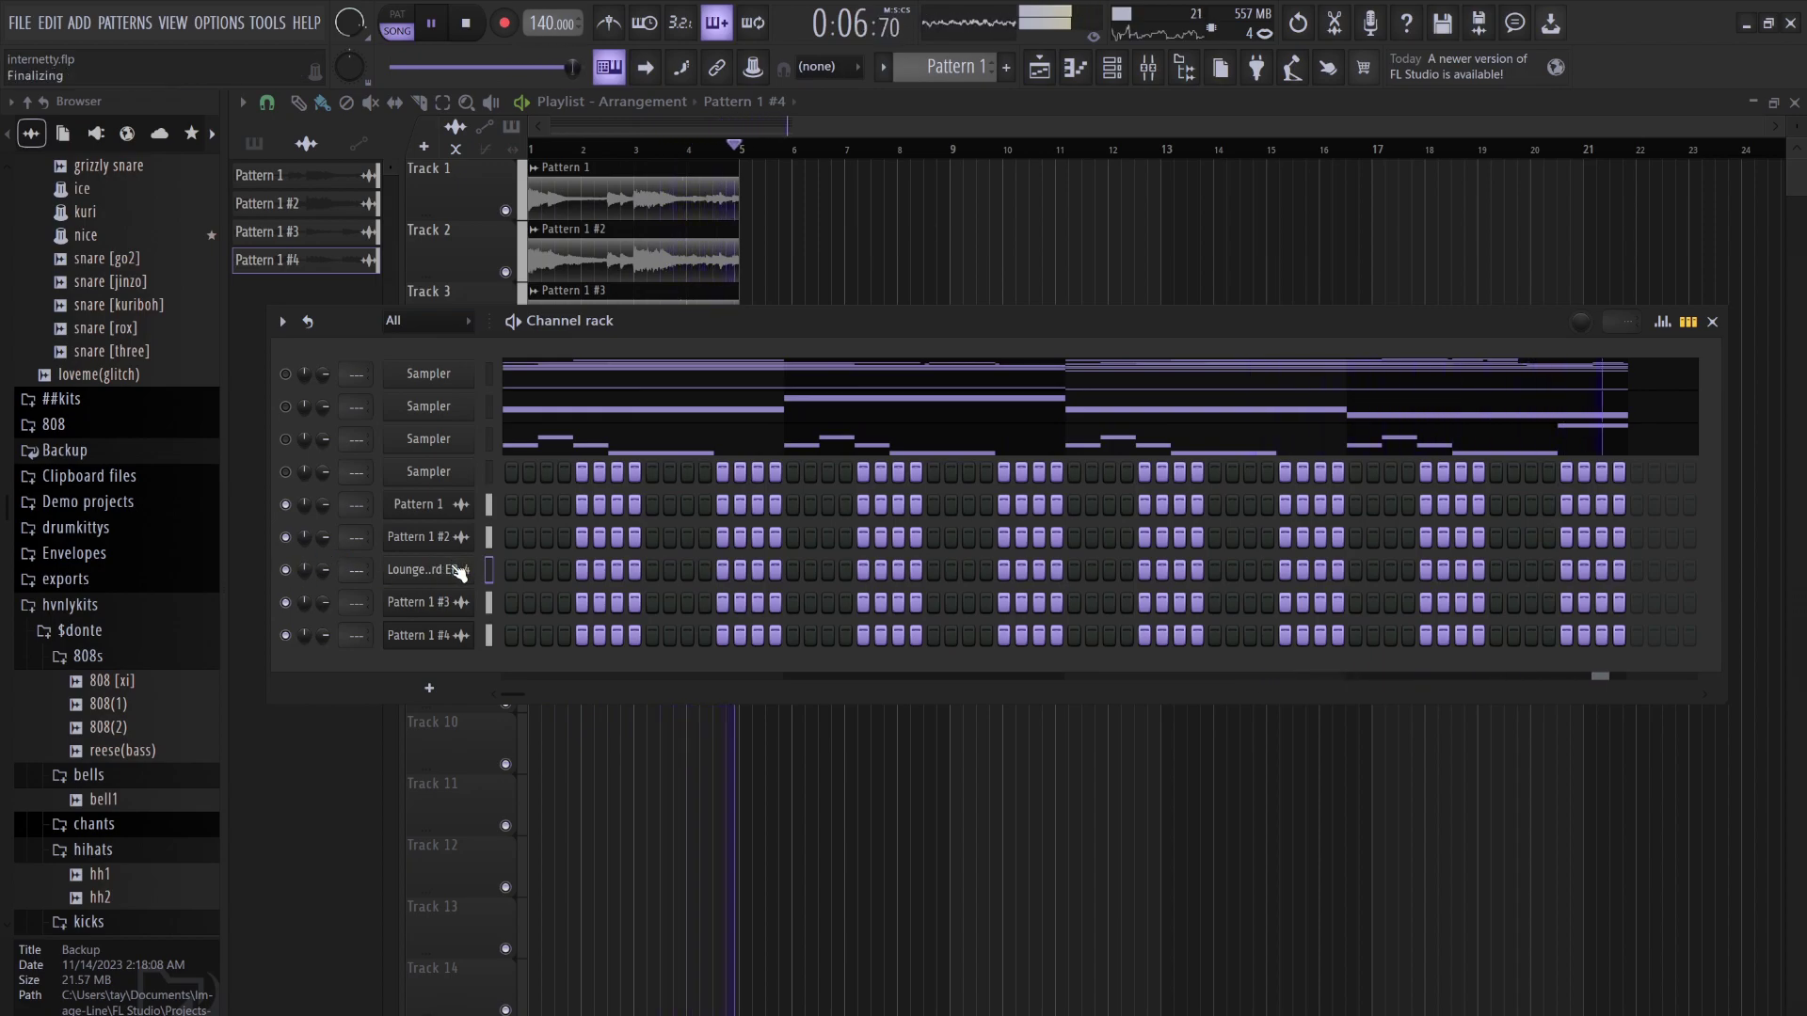
Load the program 23 - Quarks Pad in Lounge Lizard EP-4 and stop playback
click(458, 570)
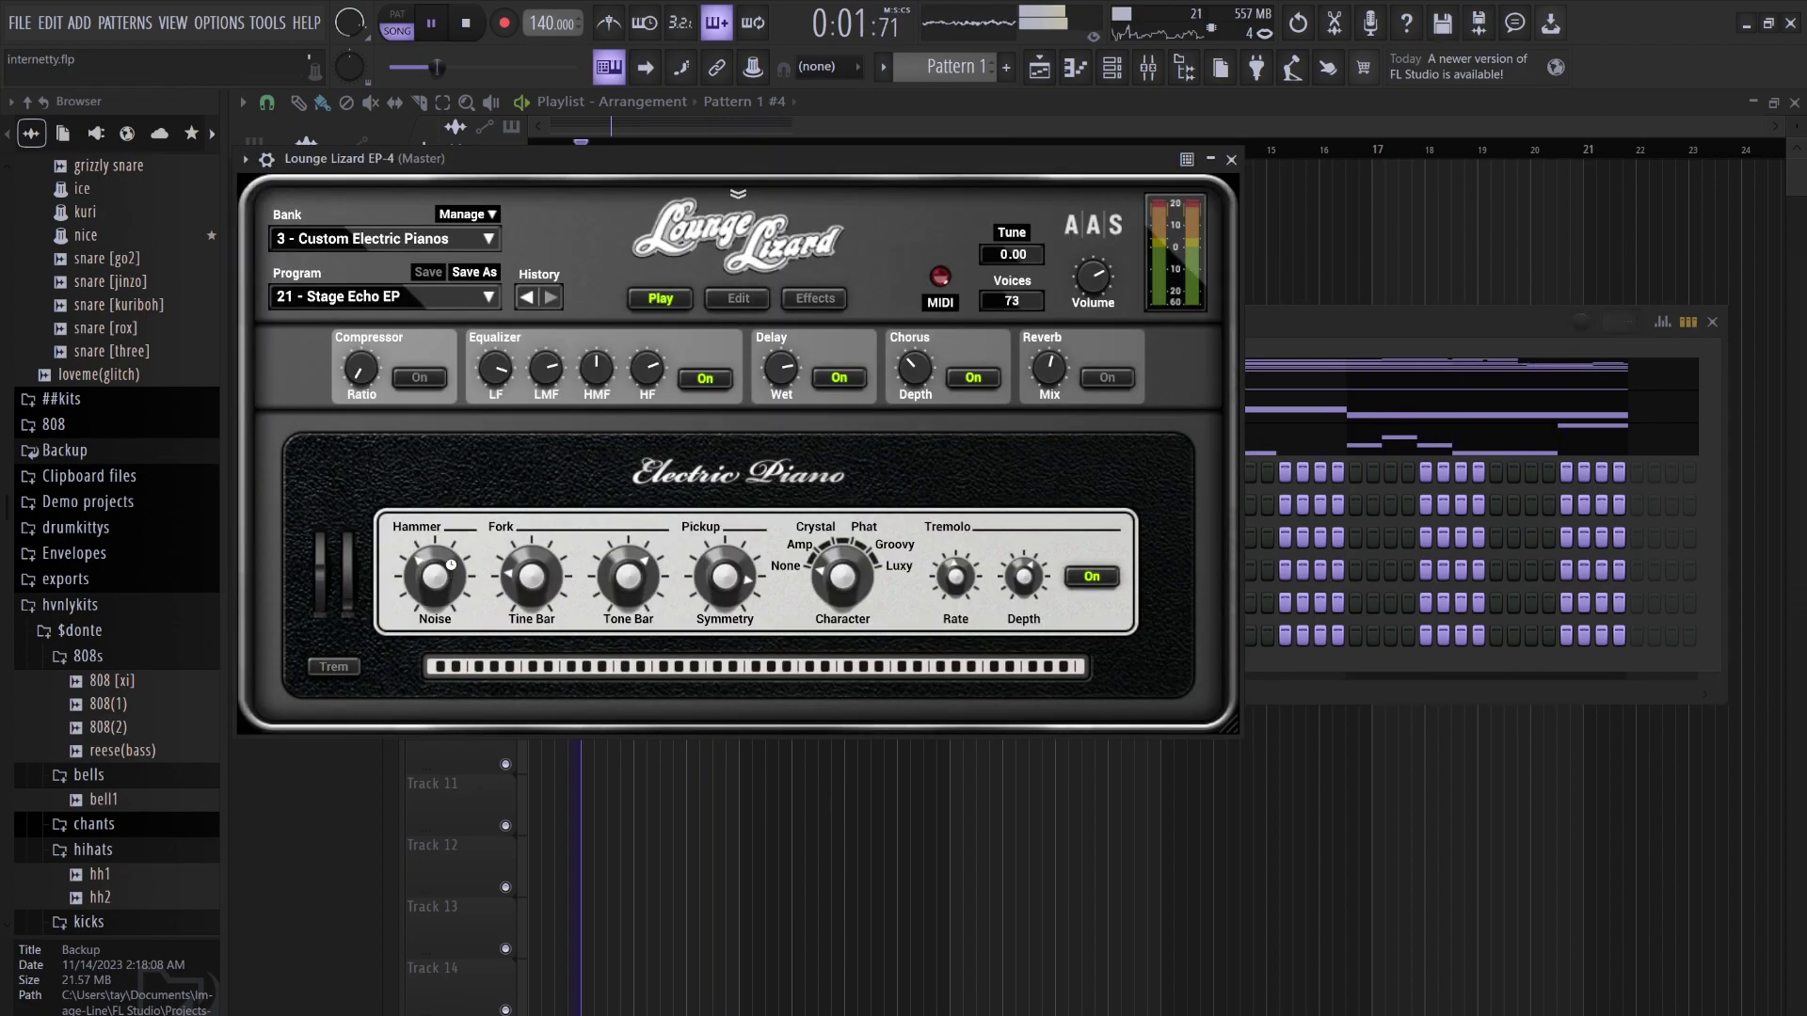
click(326, 299)
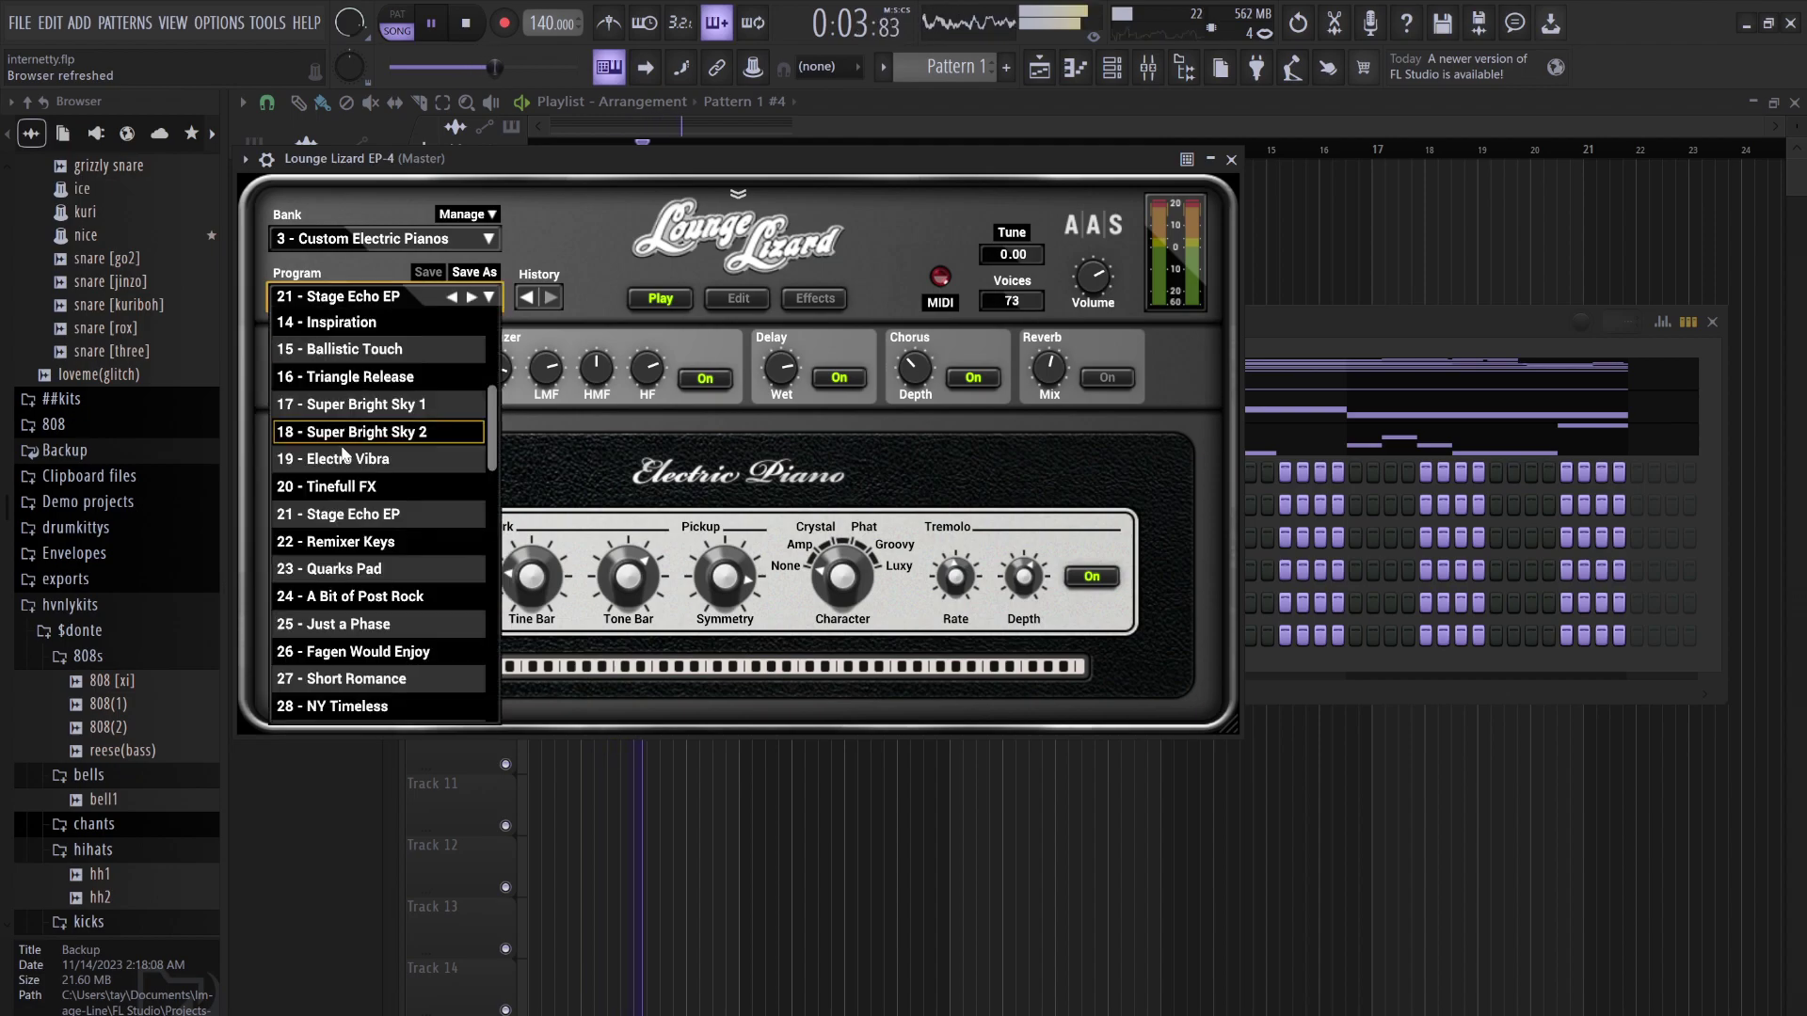
click(383, 568)
key(space)
Place two short B5 notes in bar 1 of the Lounge Lizard piano roll, leaving a small gap between them
click(1283, 331)
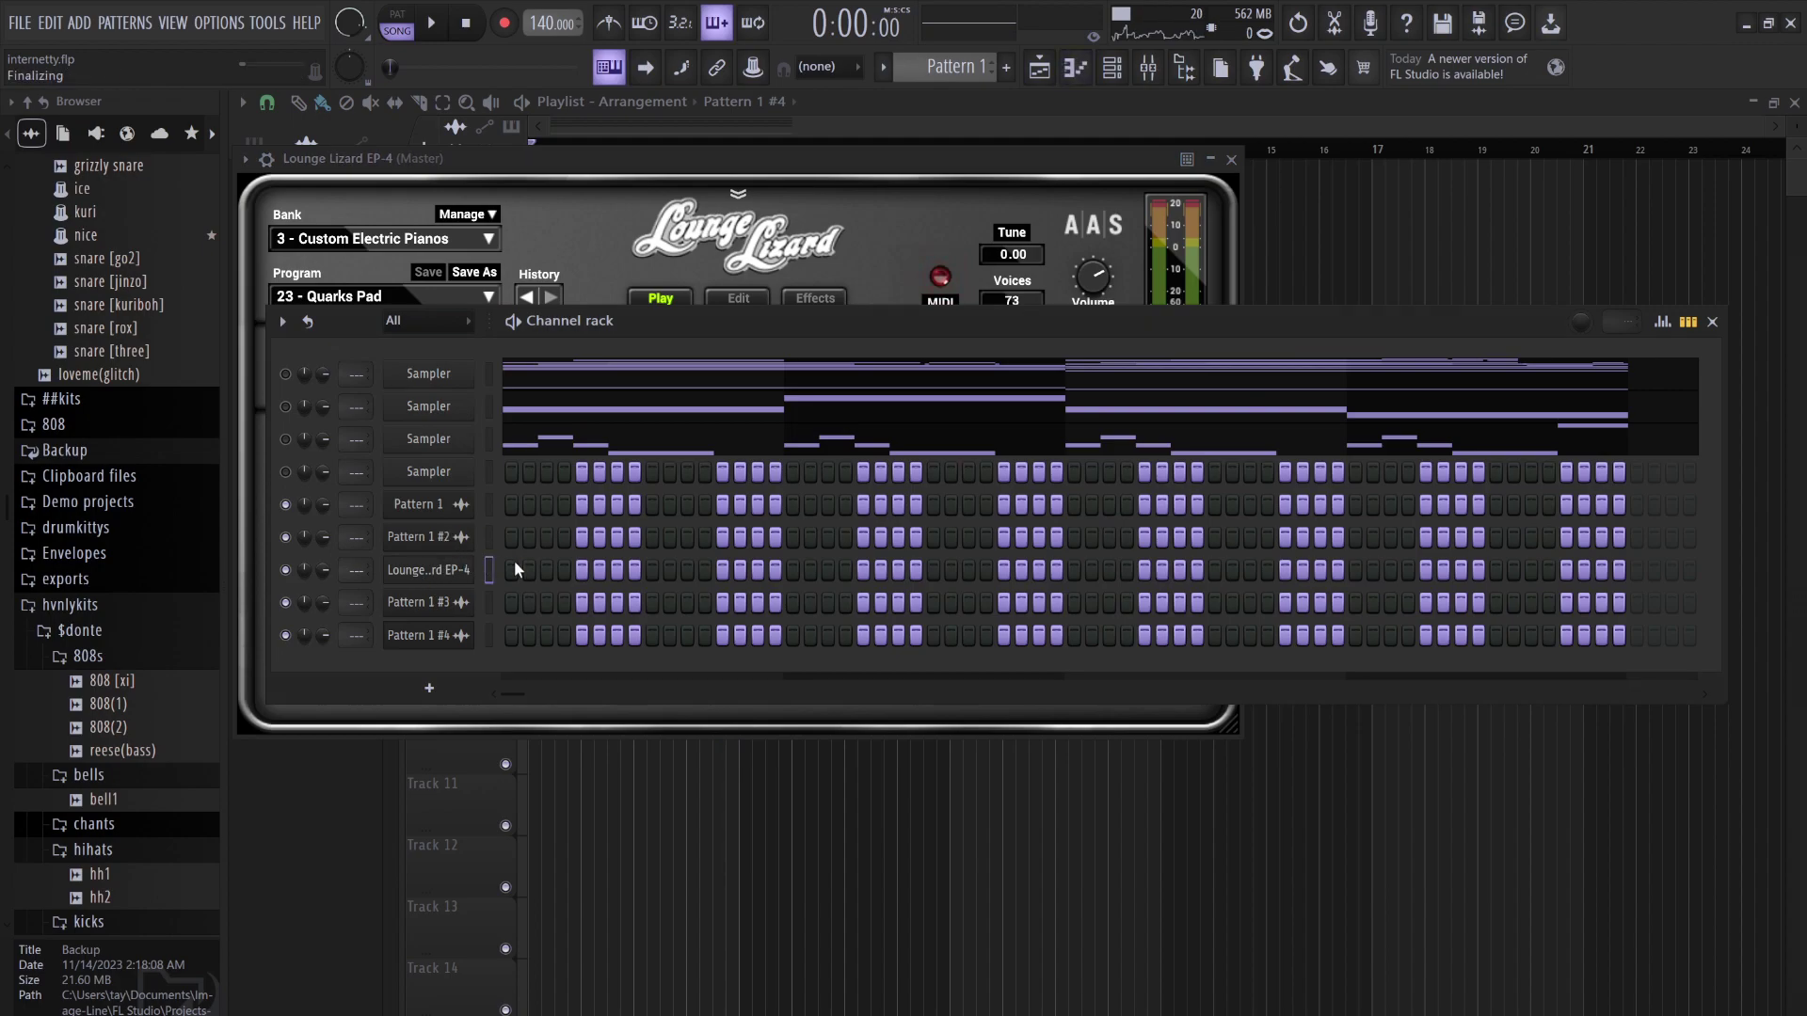
key(F7)
click(339, 556)
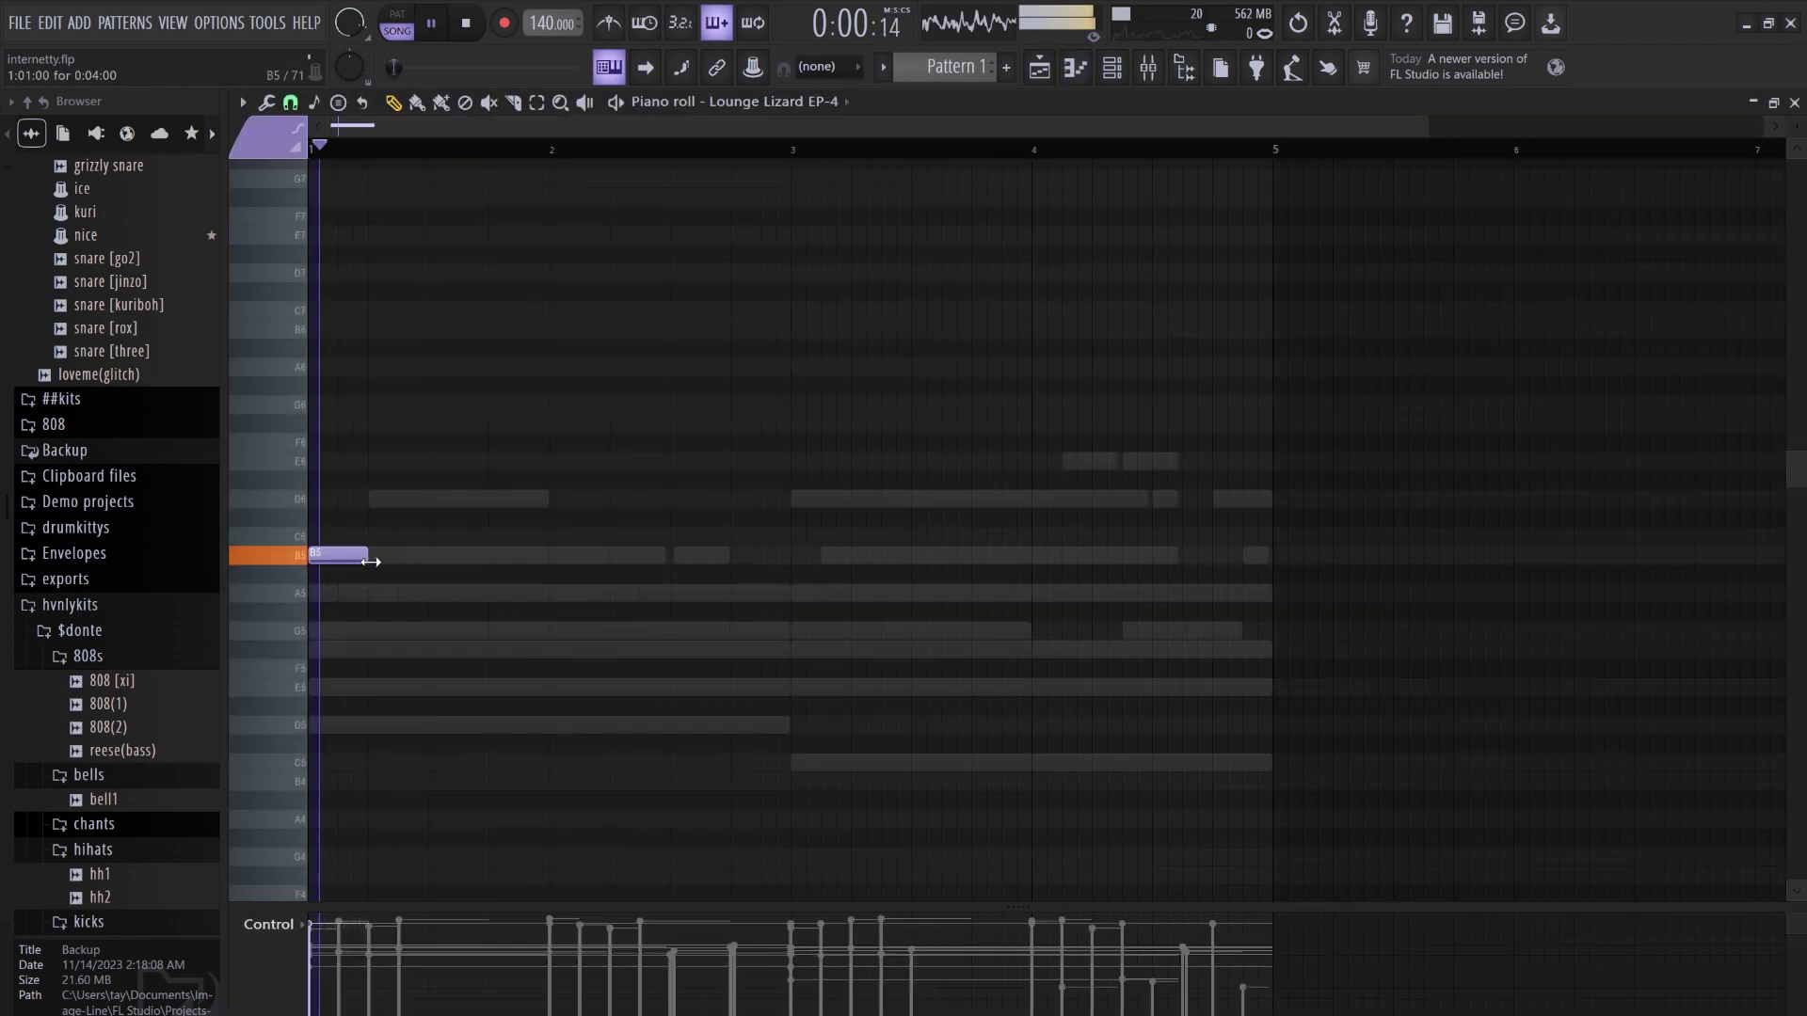
key(space)
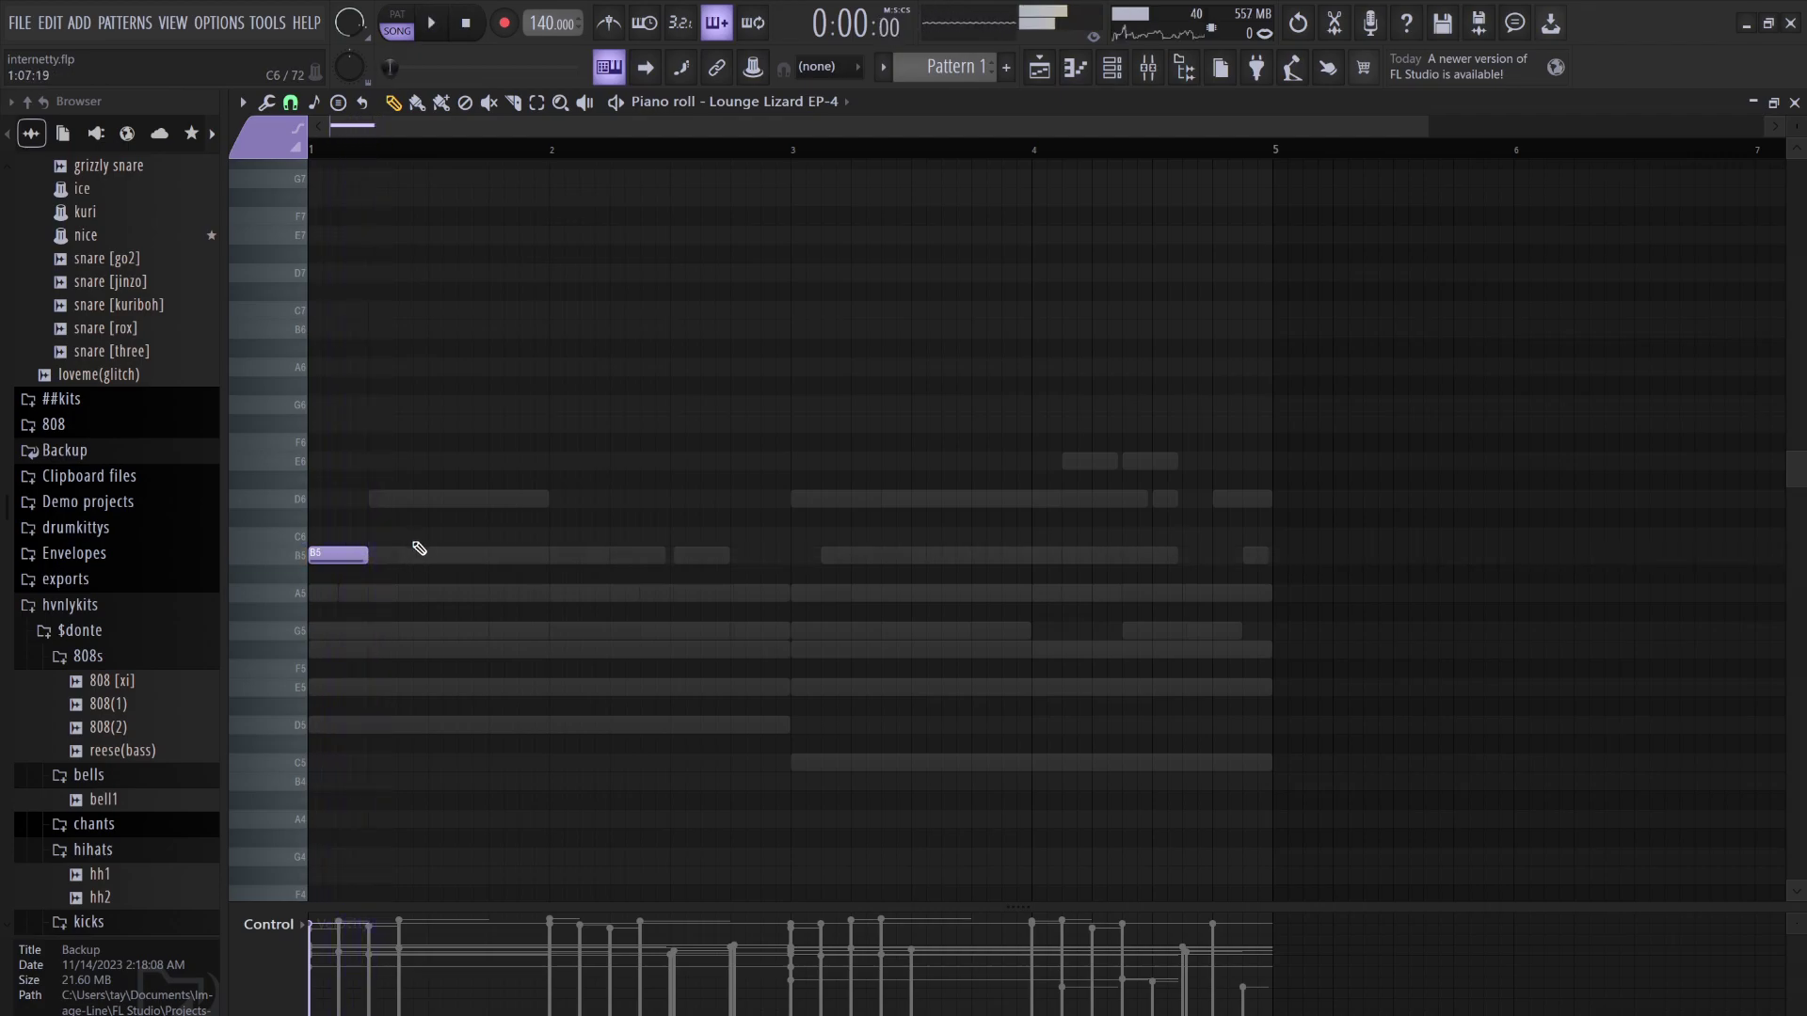
click(404, 553)
key(space)
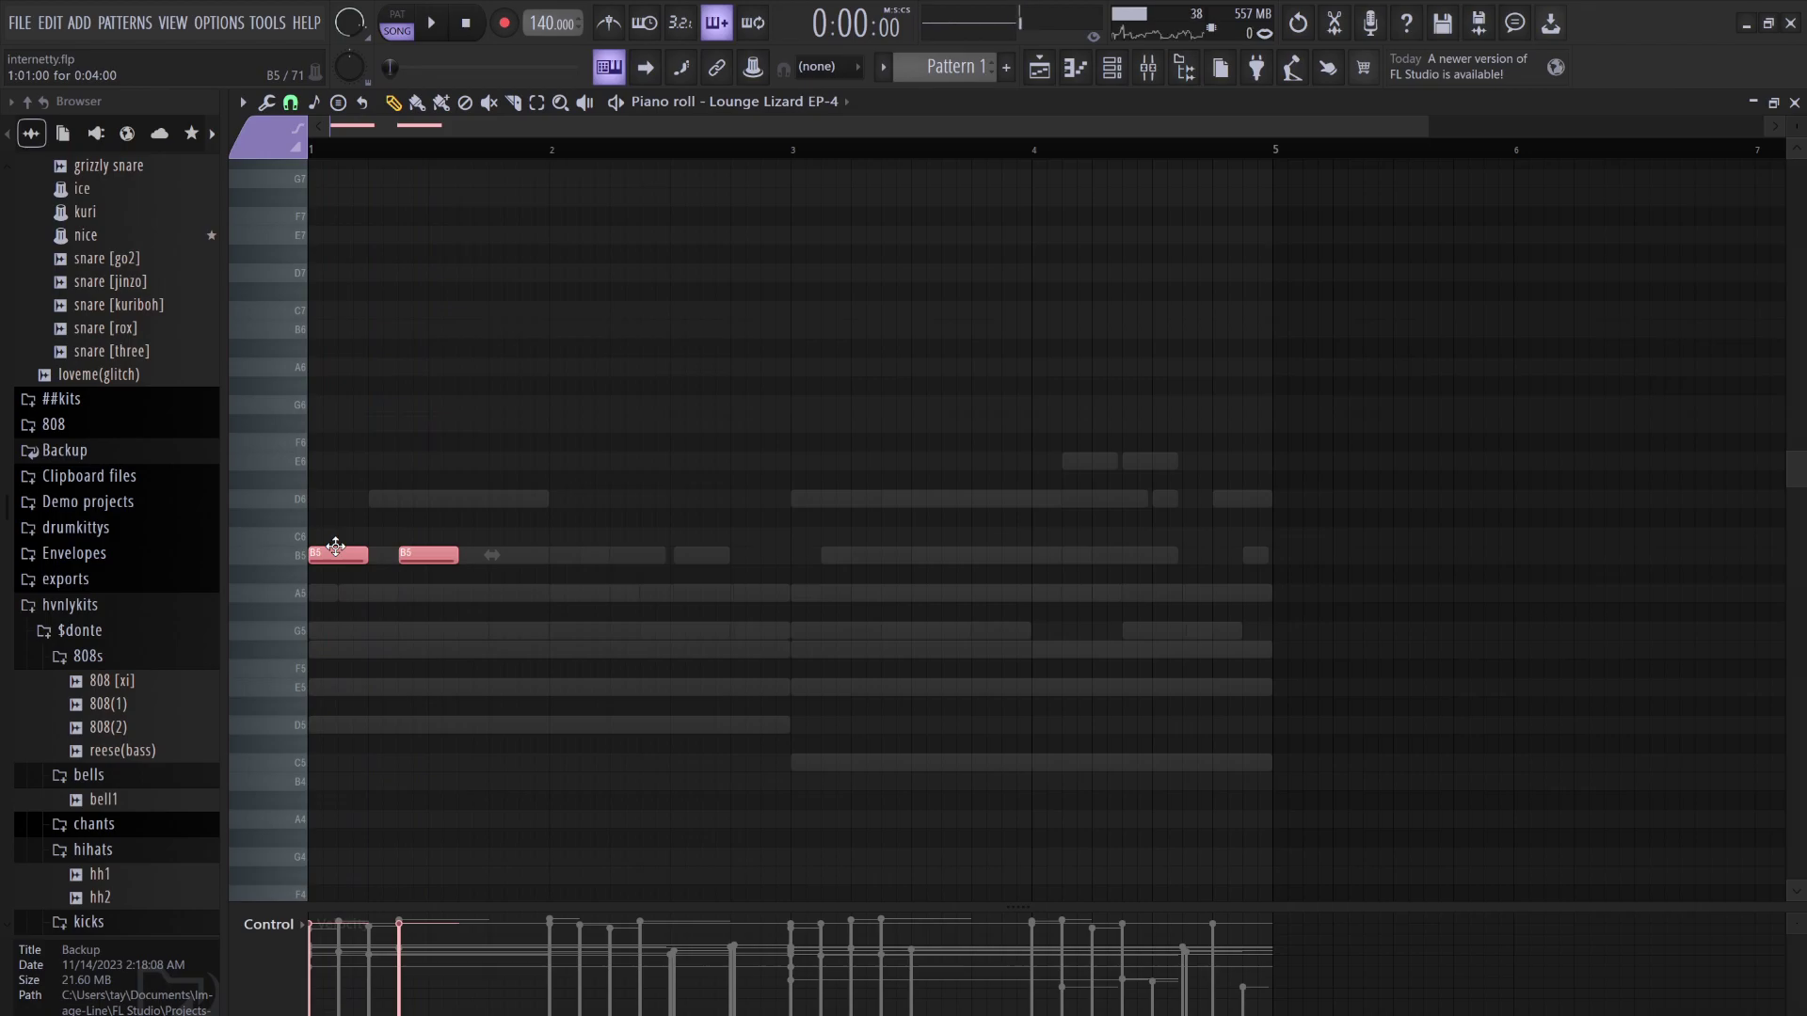
Try the two bar 1 notes at D6 and at E6, playing each version
key(shift+Up)
key(shift+Up)
key(shift+Up)
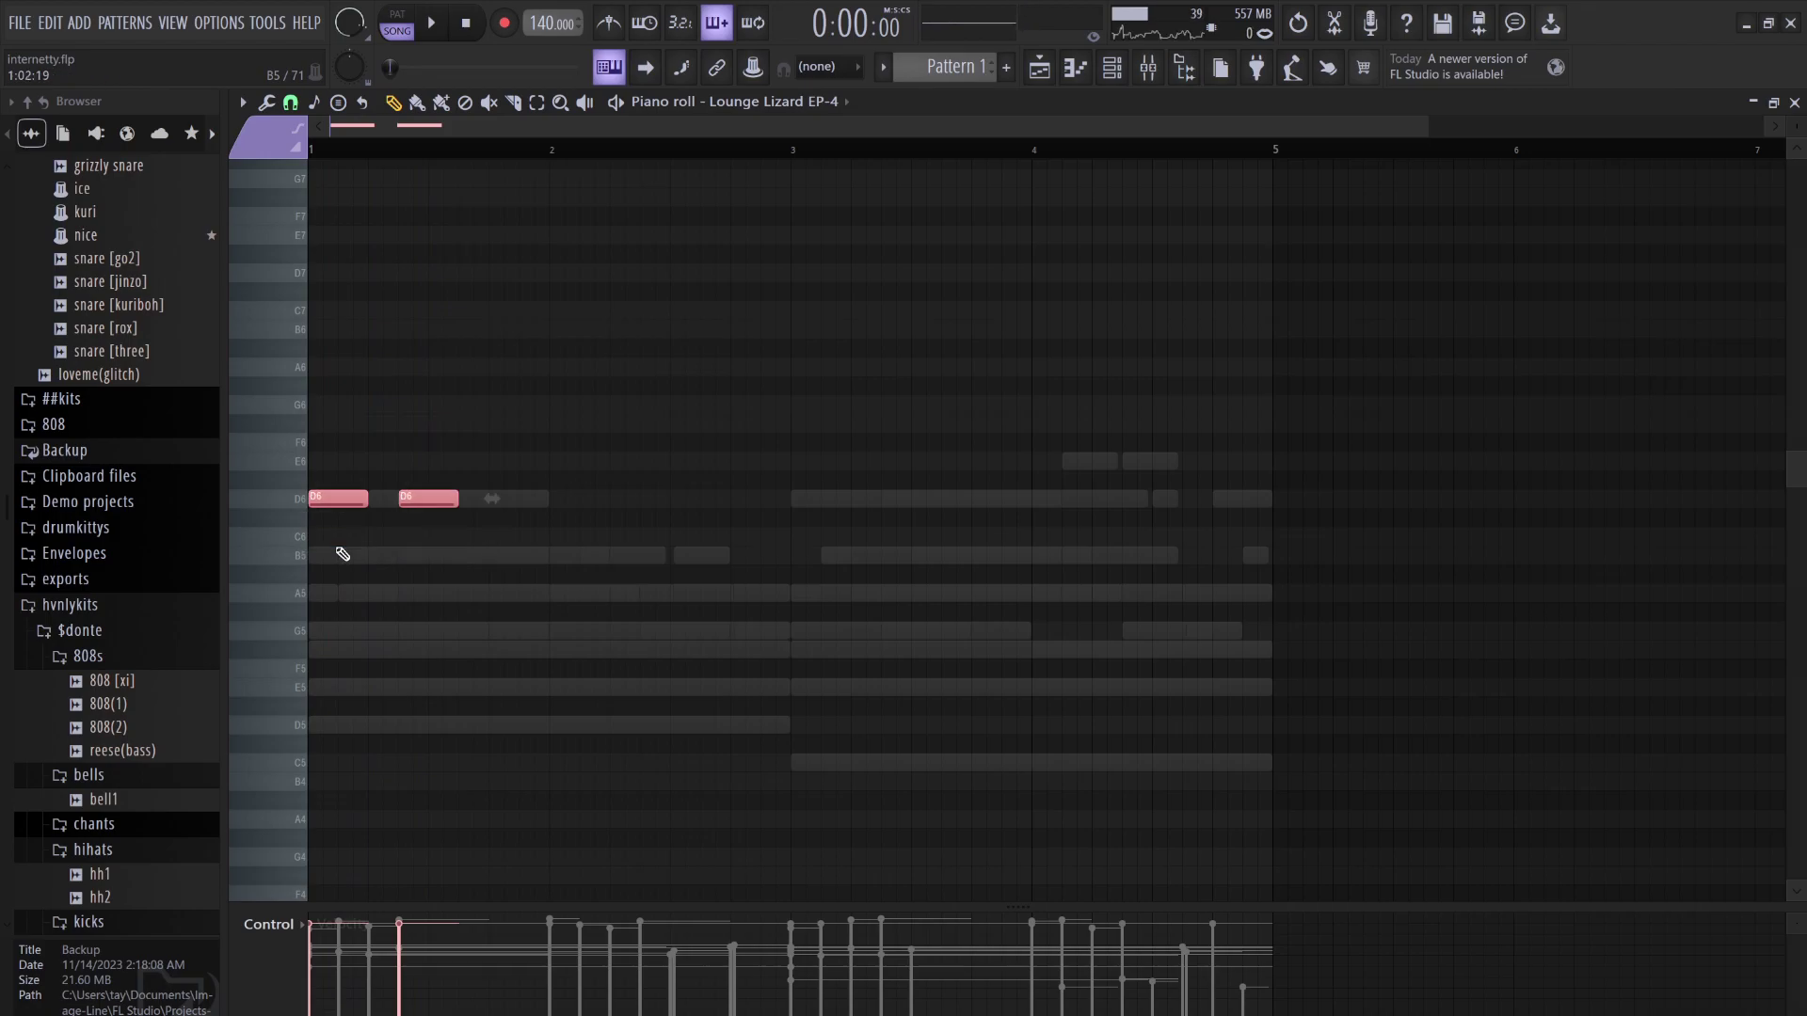
key(space)
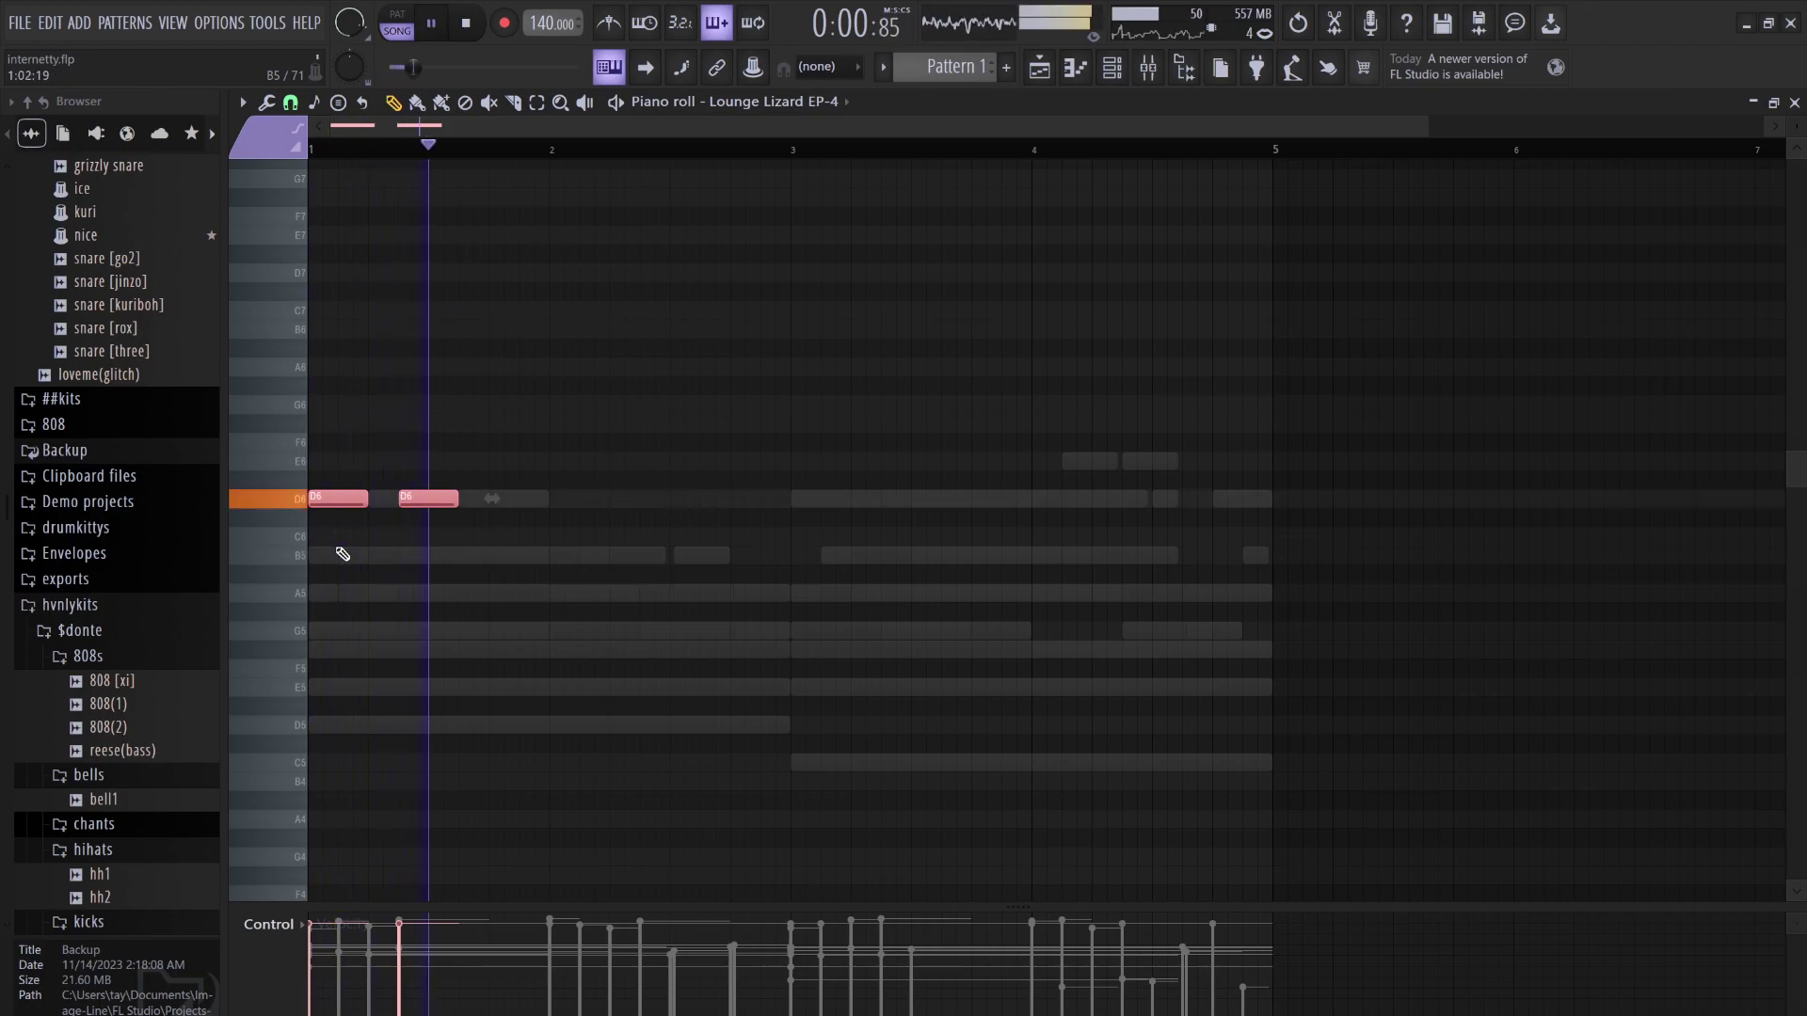
key(space)
key(shift+Up)
key(space)
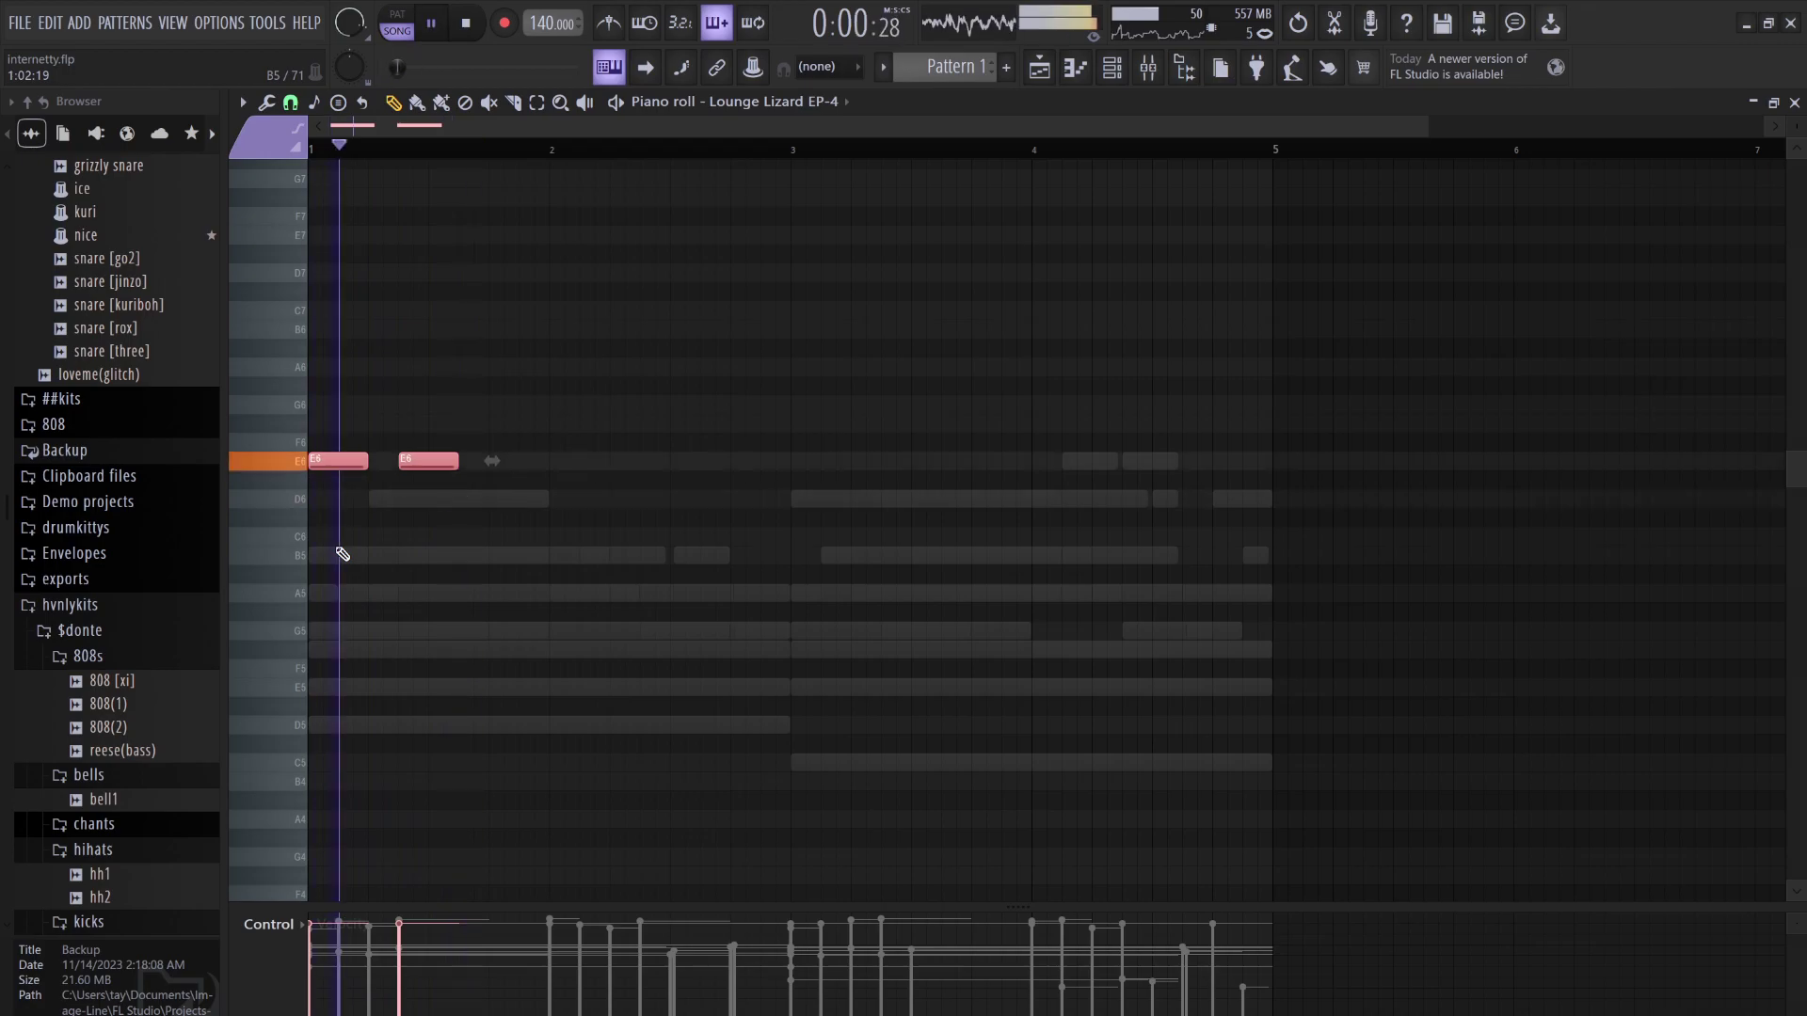
Try the two bar 1 notes at lower pitches down to A5, playing them after each change
key(space)
key(shift+Down)
key(shift+Down)
key(shift+Down)
key(space)
key(space)
key(shift+Down)
key(shift+Down)
key(shift+Down)
key(space)
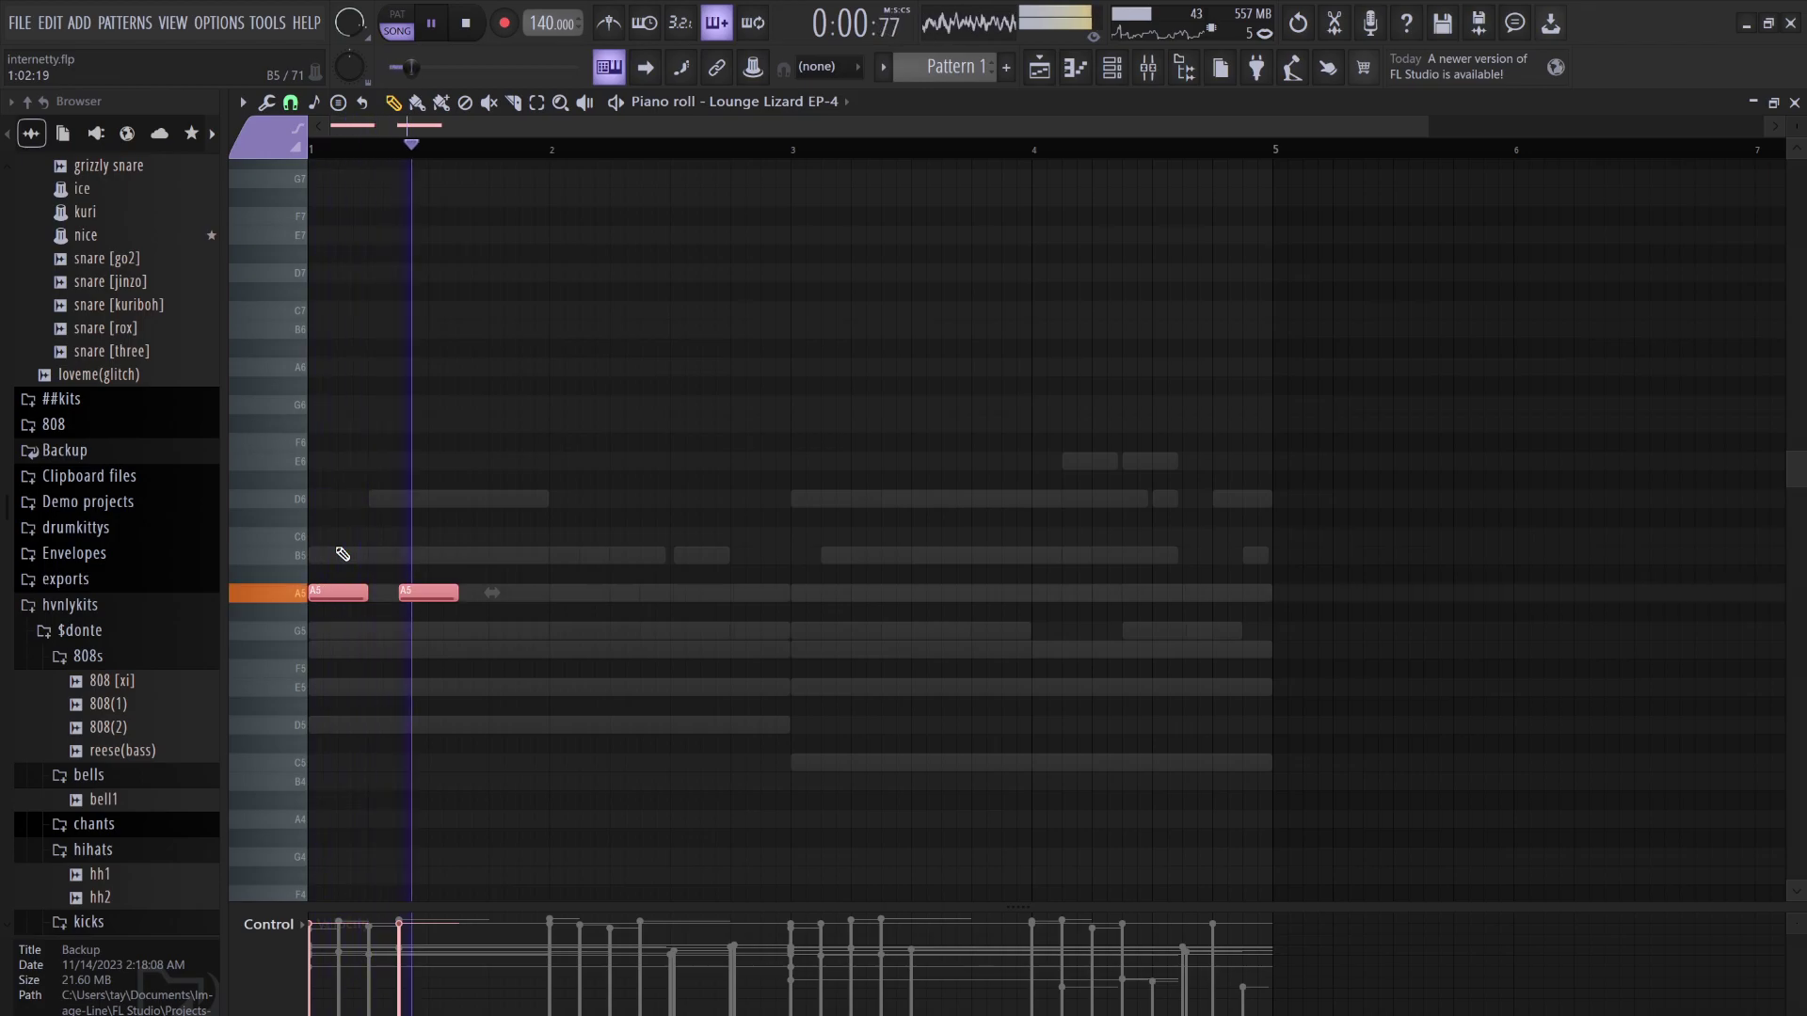
key(space)
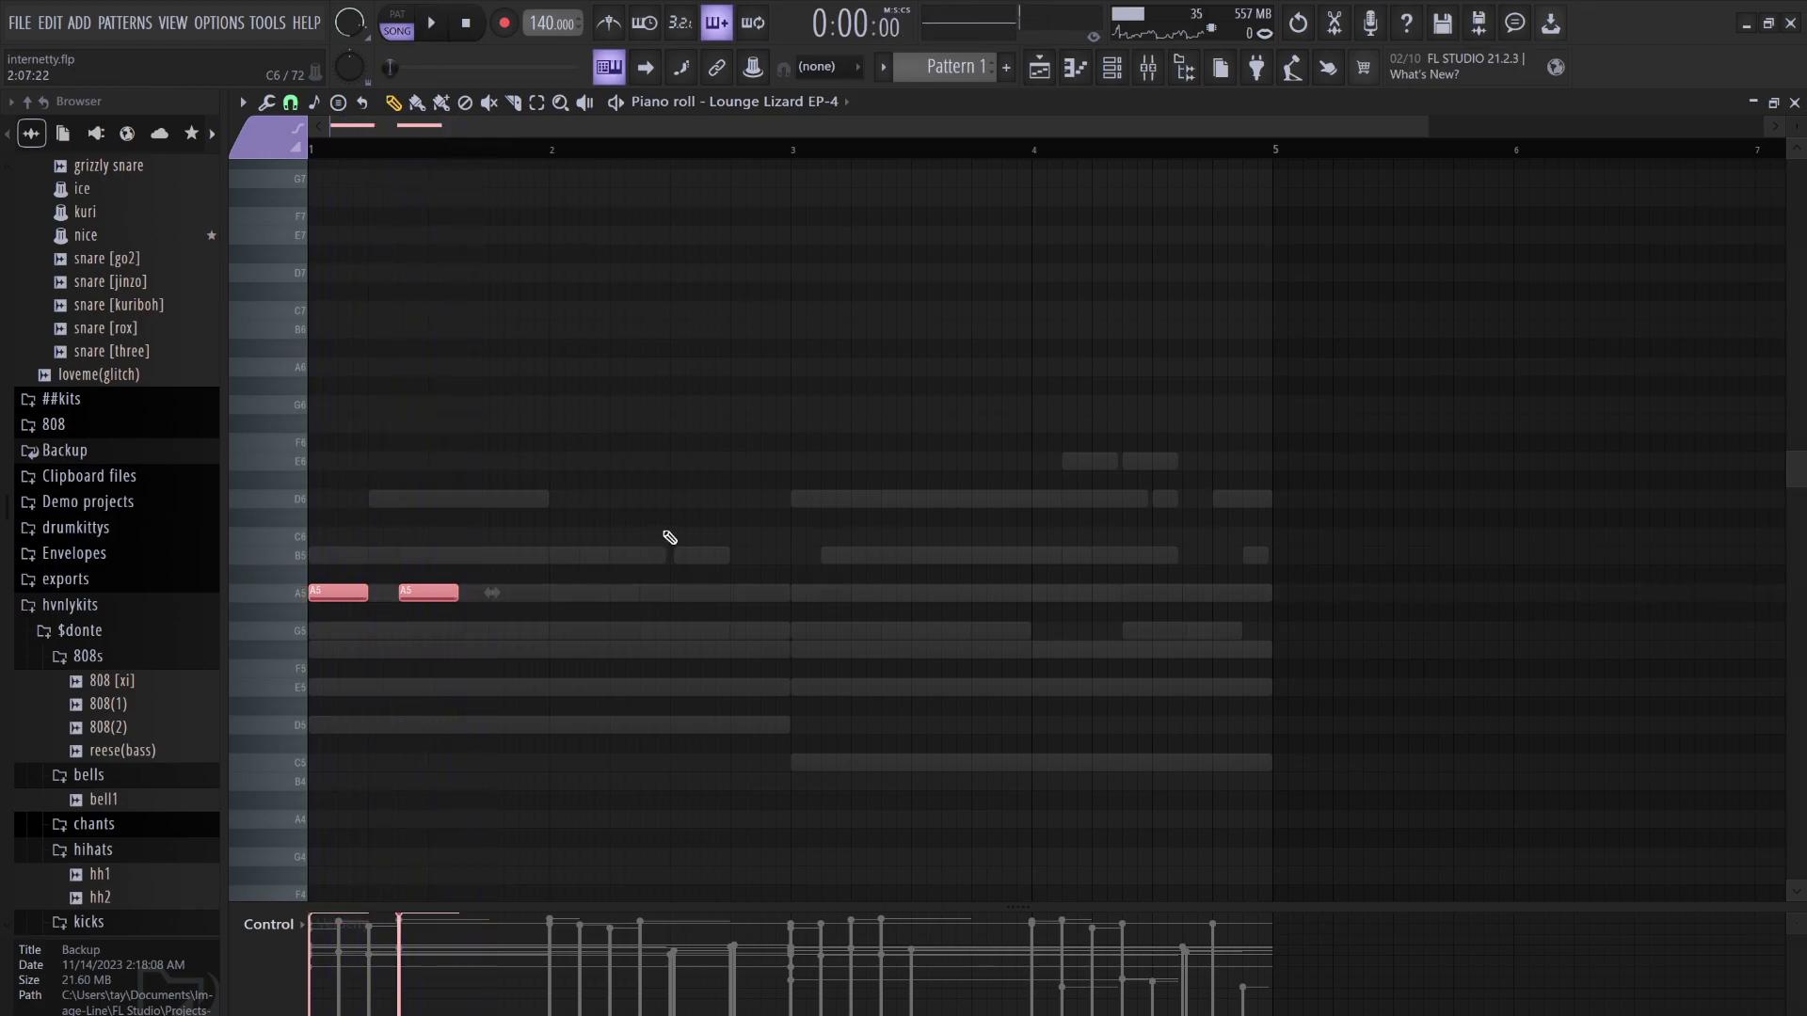
key(space)
key(space)
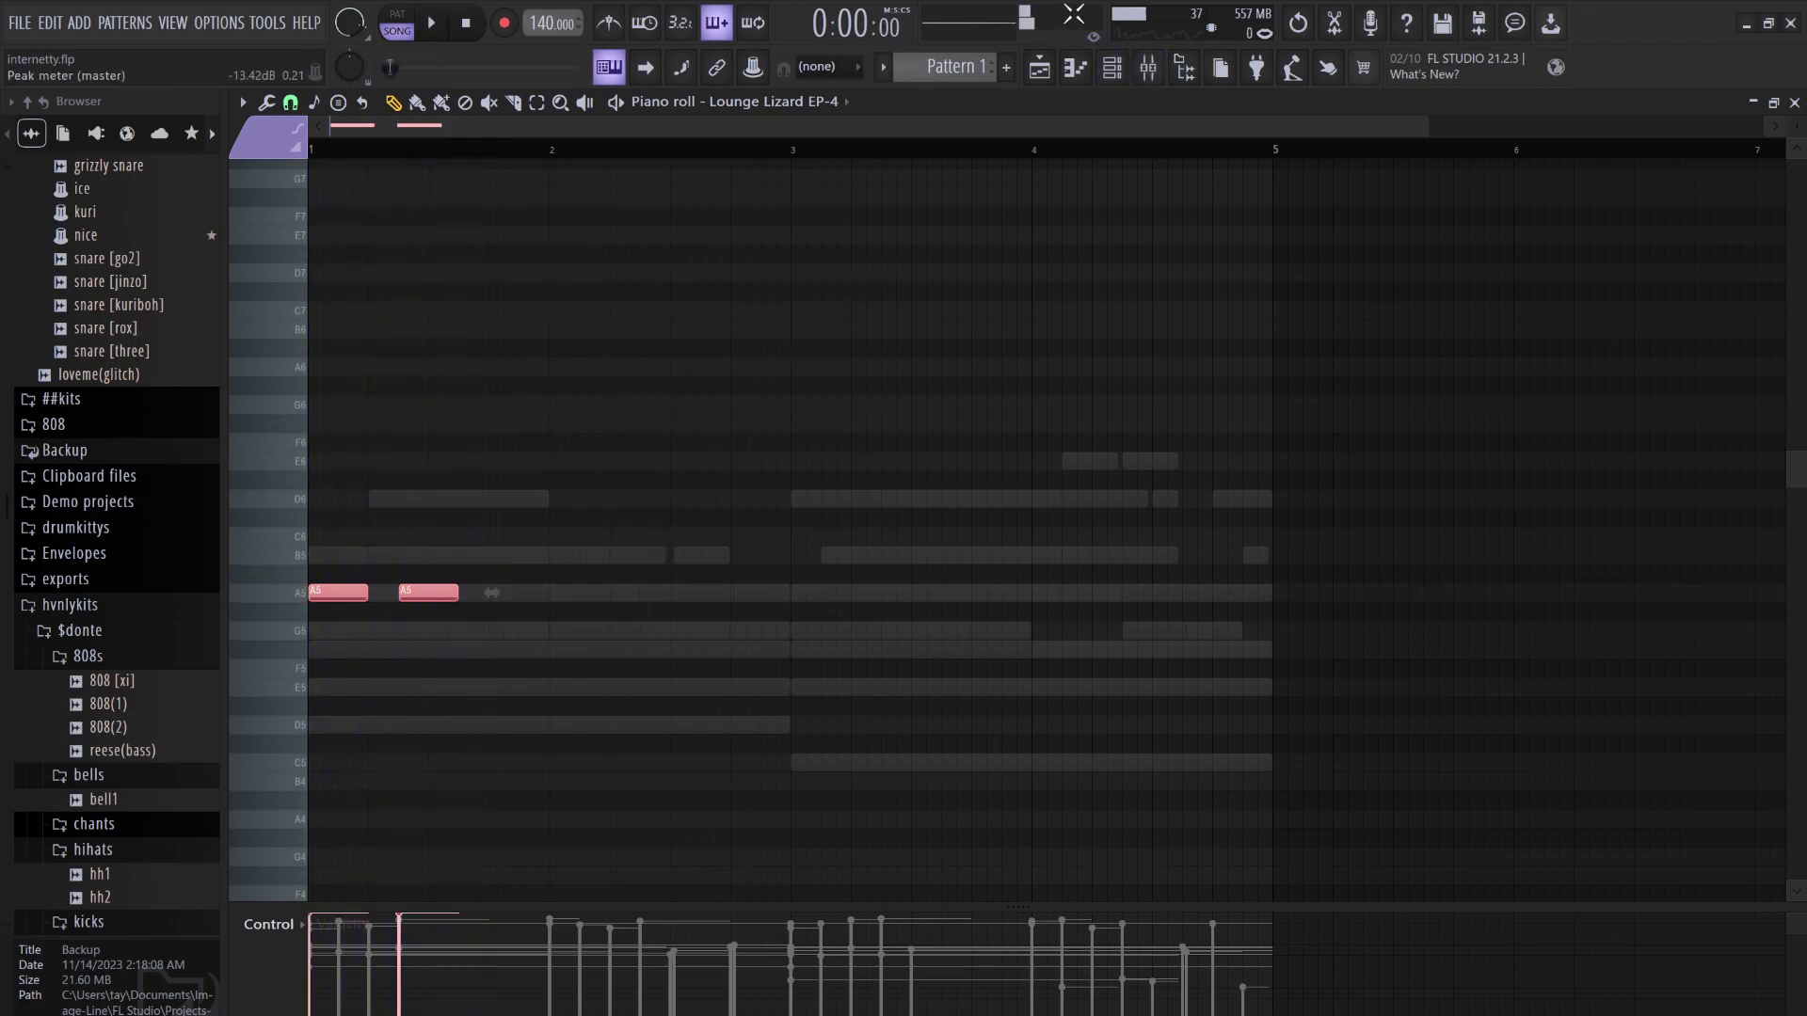
Check the Lounge Lizard channel in the rack and return the two bar 1 notes to B5 with playback running
click(1113, 83)
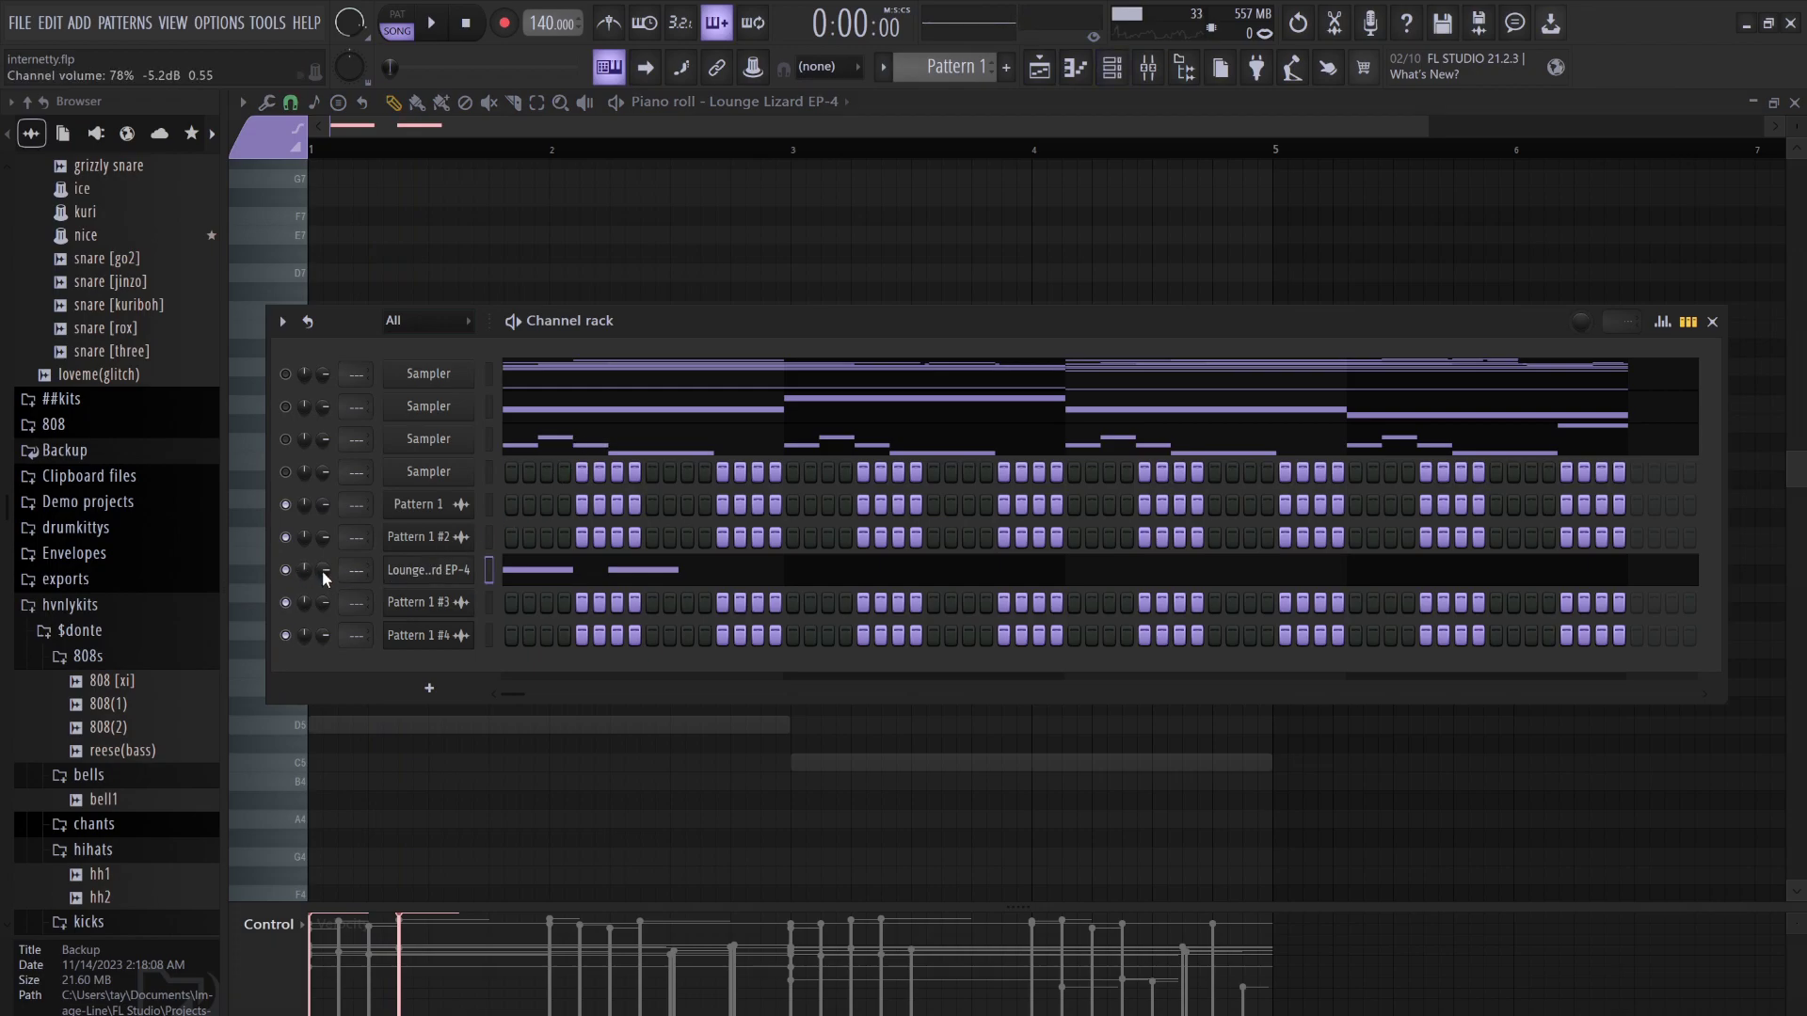
key(space)
click(633, 258)
key(space)
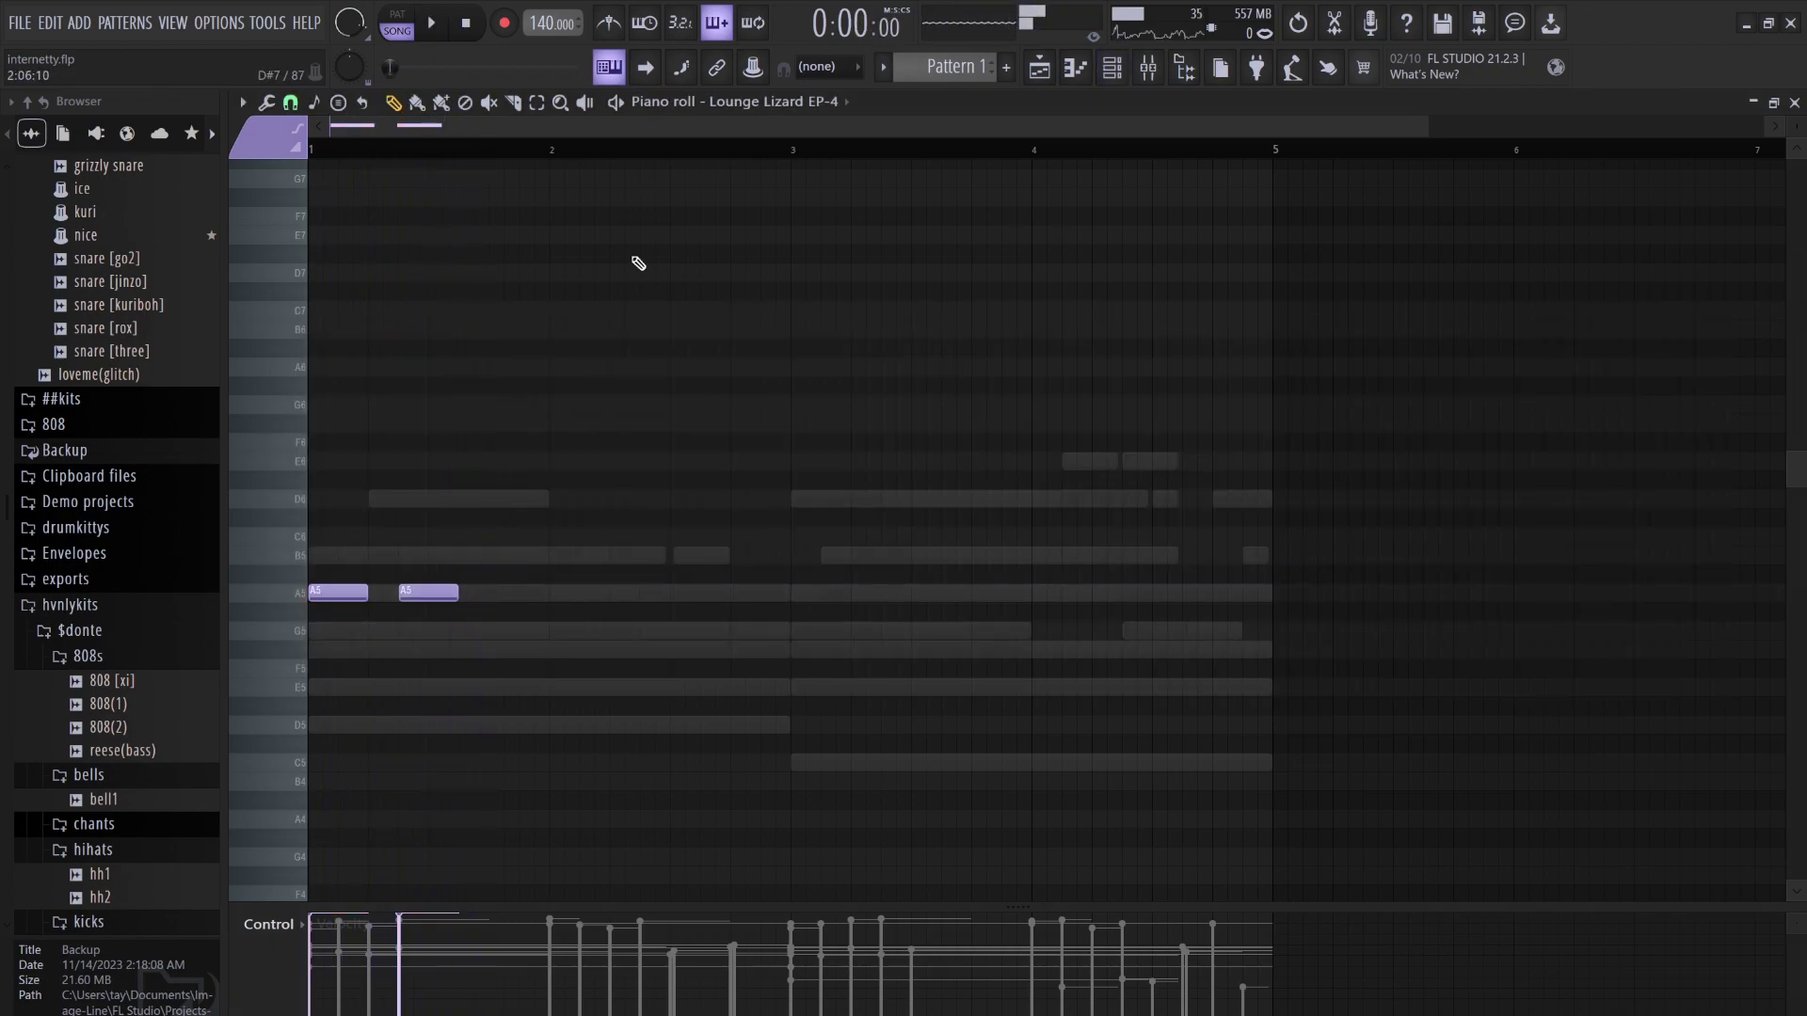
key(shift+Up)
key(shift+Up)
key(space)
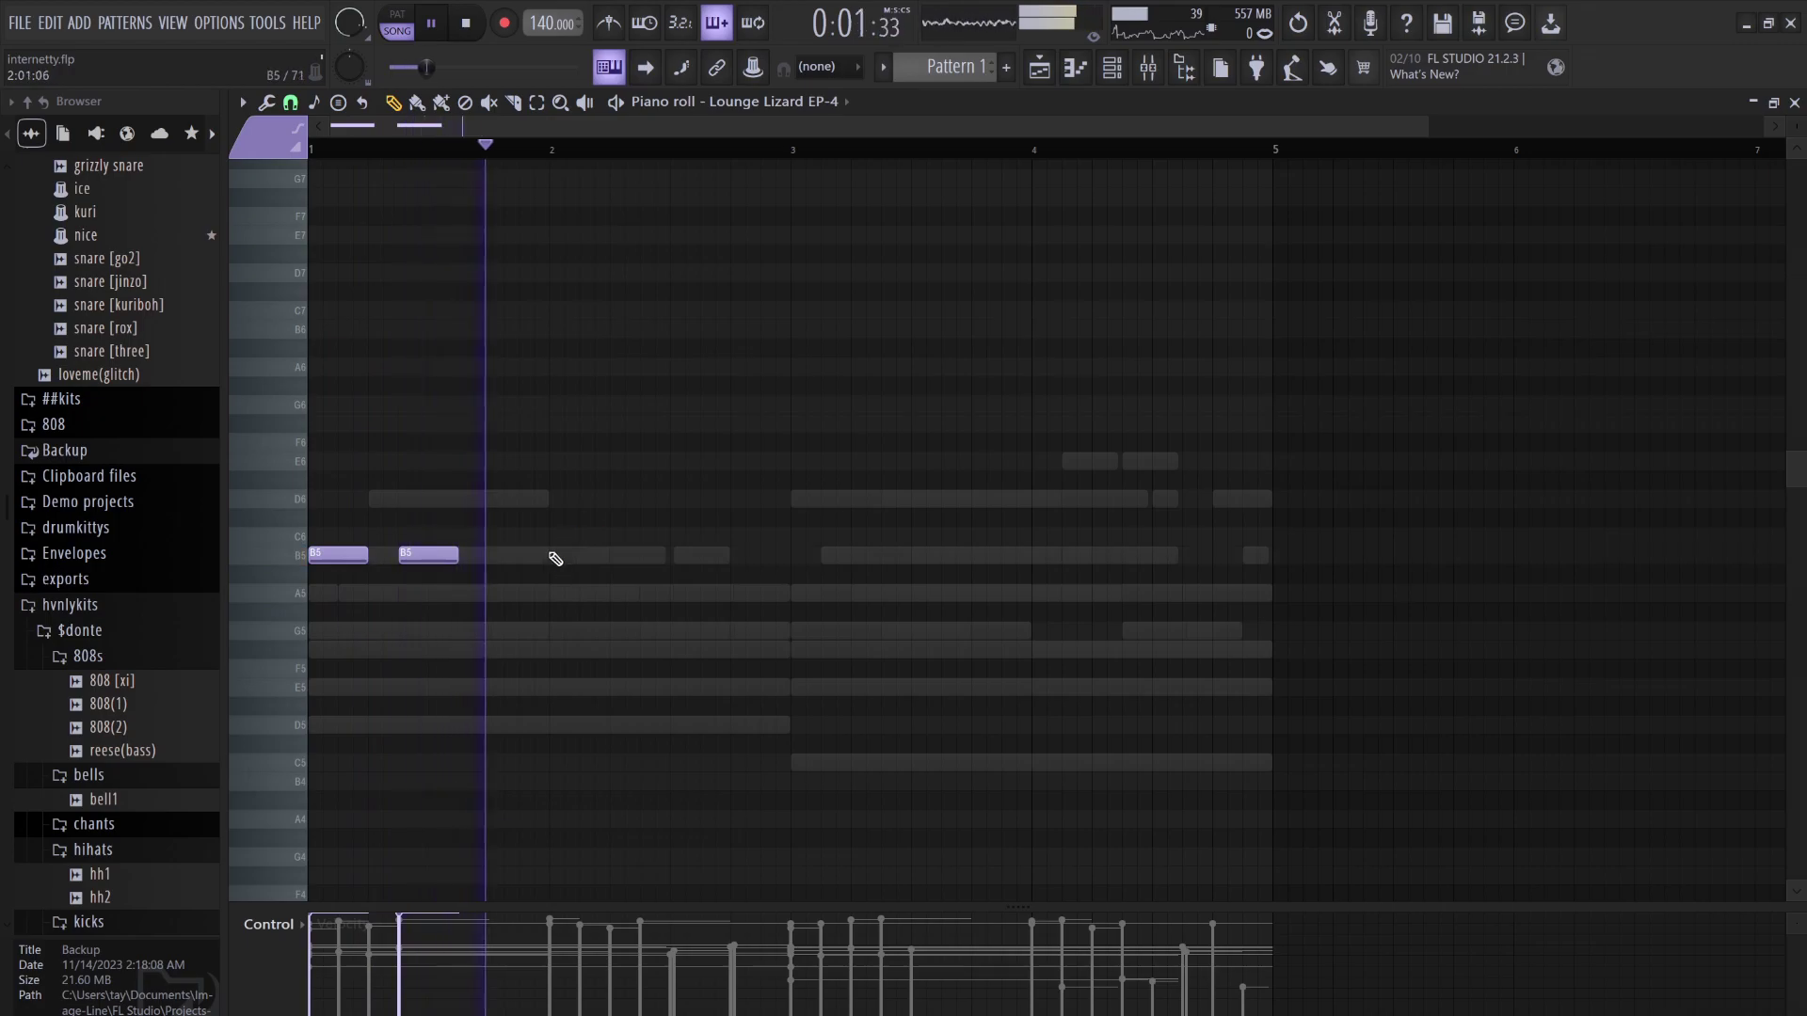
Add two short A5 notes in bar 2 and repeat the two-bar phrase in bars 3 and 4
click(559, 594)
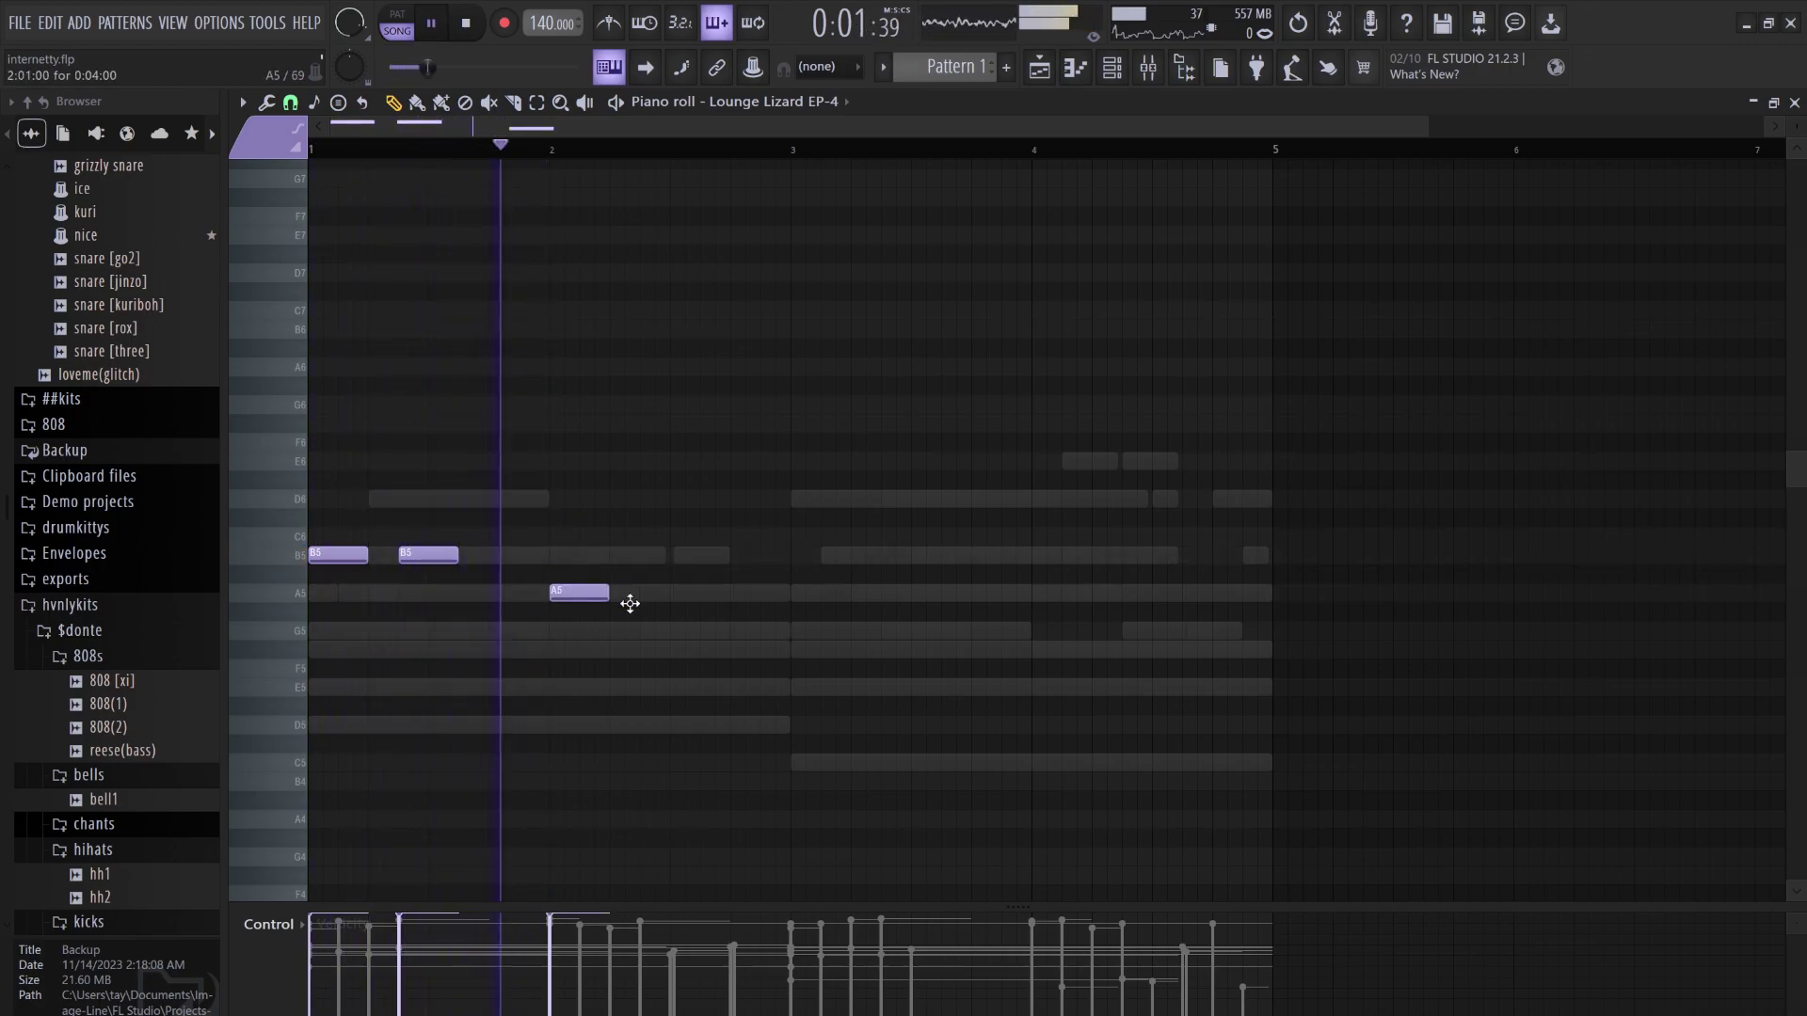
click(656, 594)
mouse_move(734, 672)
mouse_down()
mouse_move(361, 546)
mouse_move(919, 546)
mouse_up()
ctrl+click(975, 537)
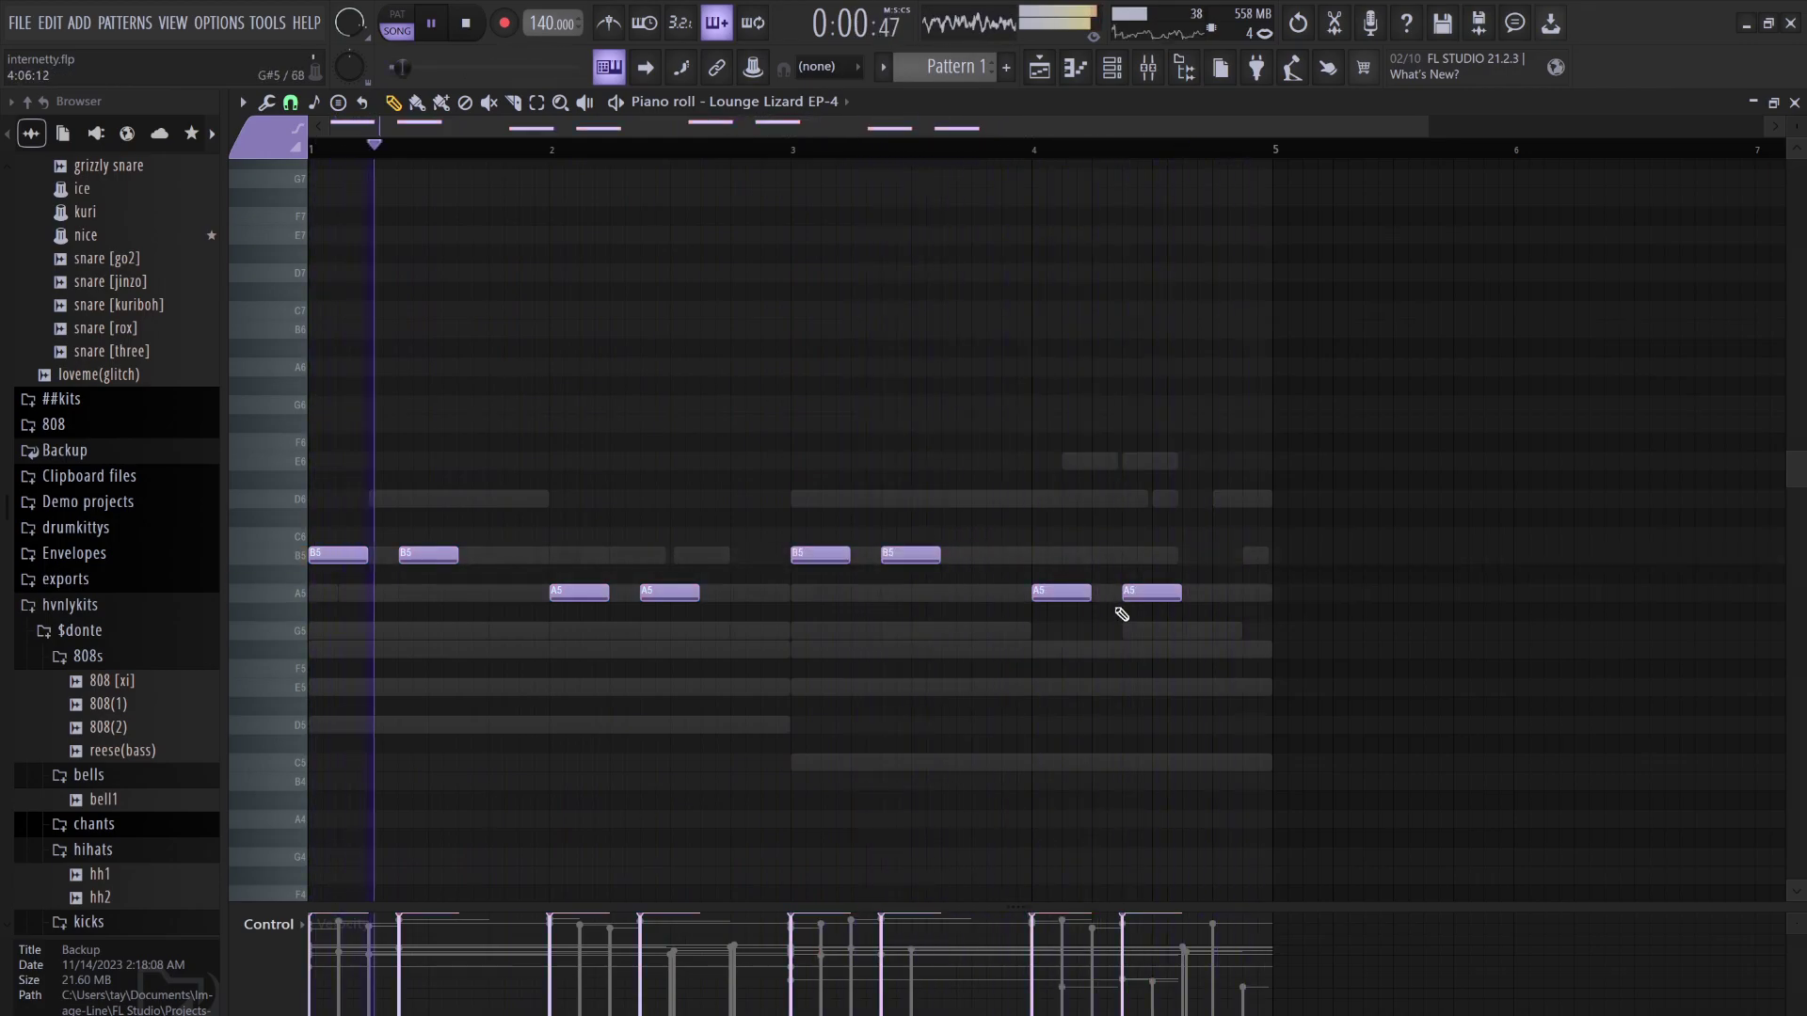
Select the two A5 notes in bar 4 and raise them to E6
drag(1196, 619, 1052, 588)
key(shift+Up)
key(shift+Up)
key(shift+Up)
key(shift+Up)
key(shift+Up)
key(shift+Up)
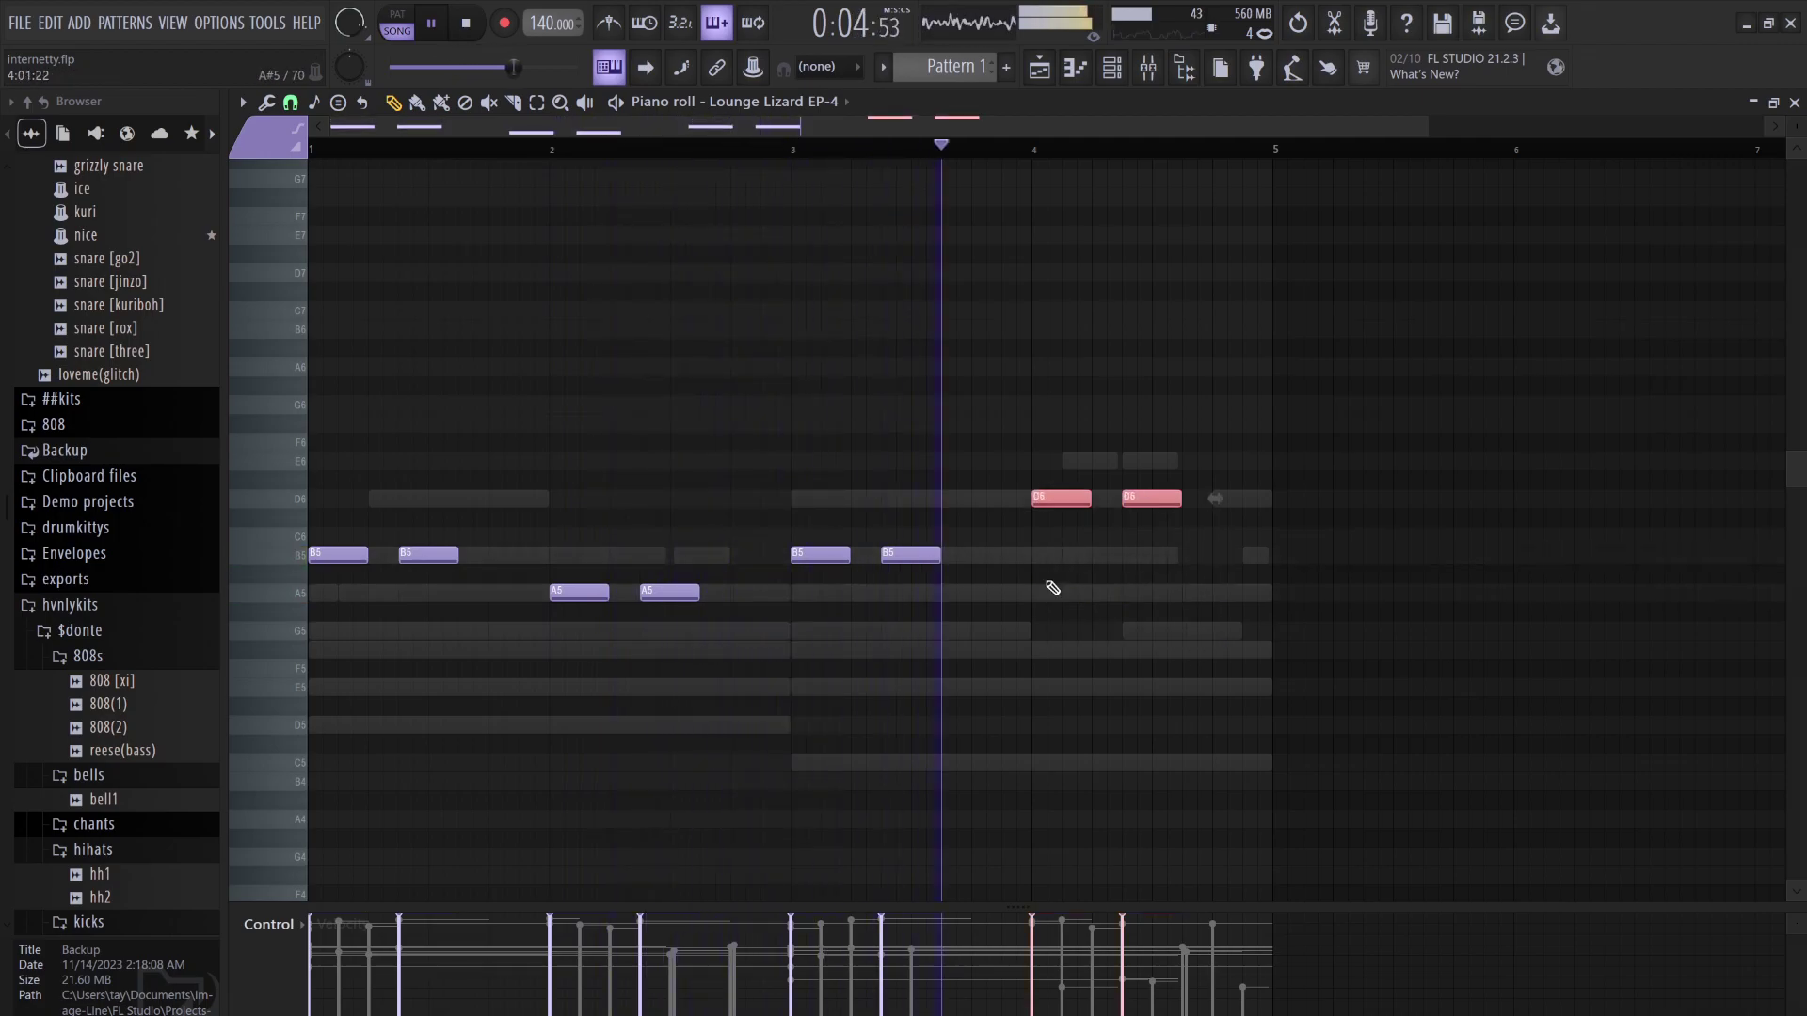
key(shift+Up)
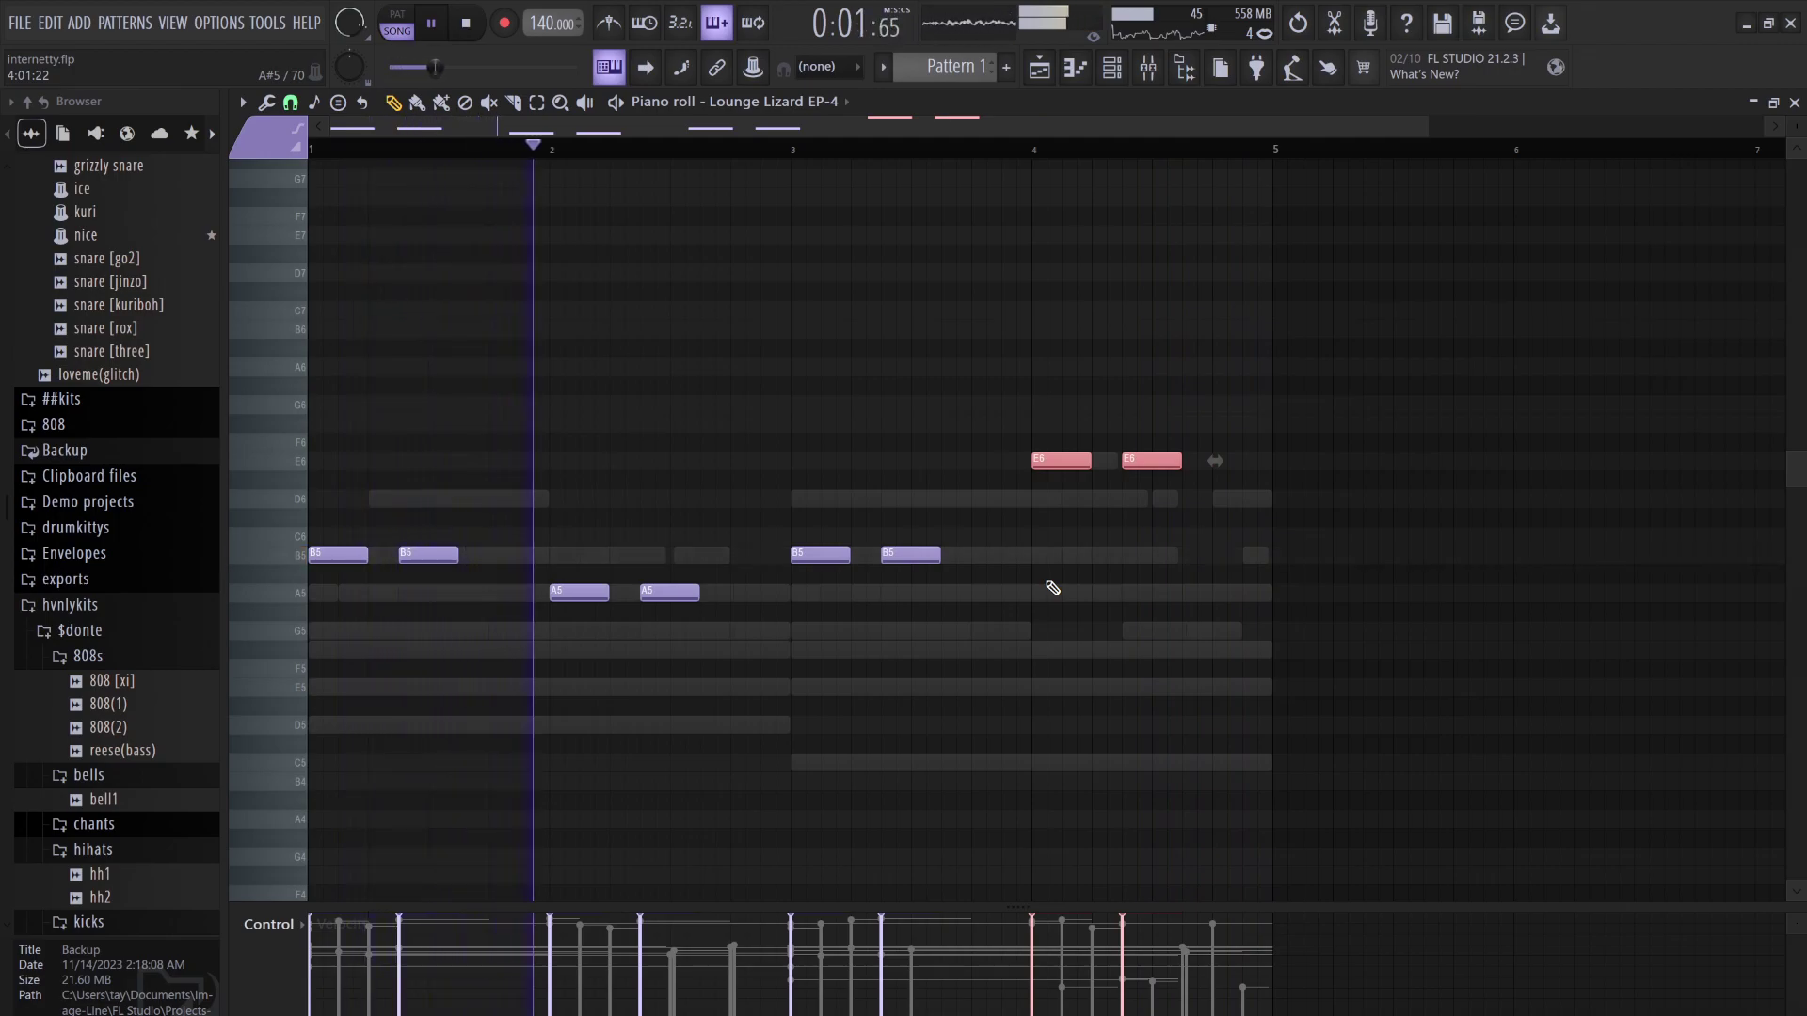
Lower both bar 4 notes to D6 and show the channel rack
click(1133, 462)
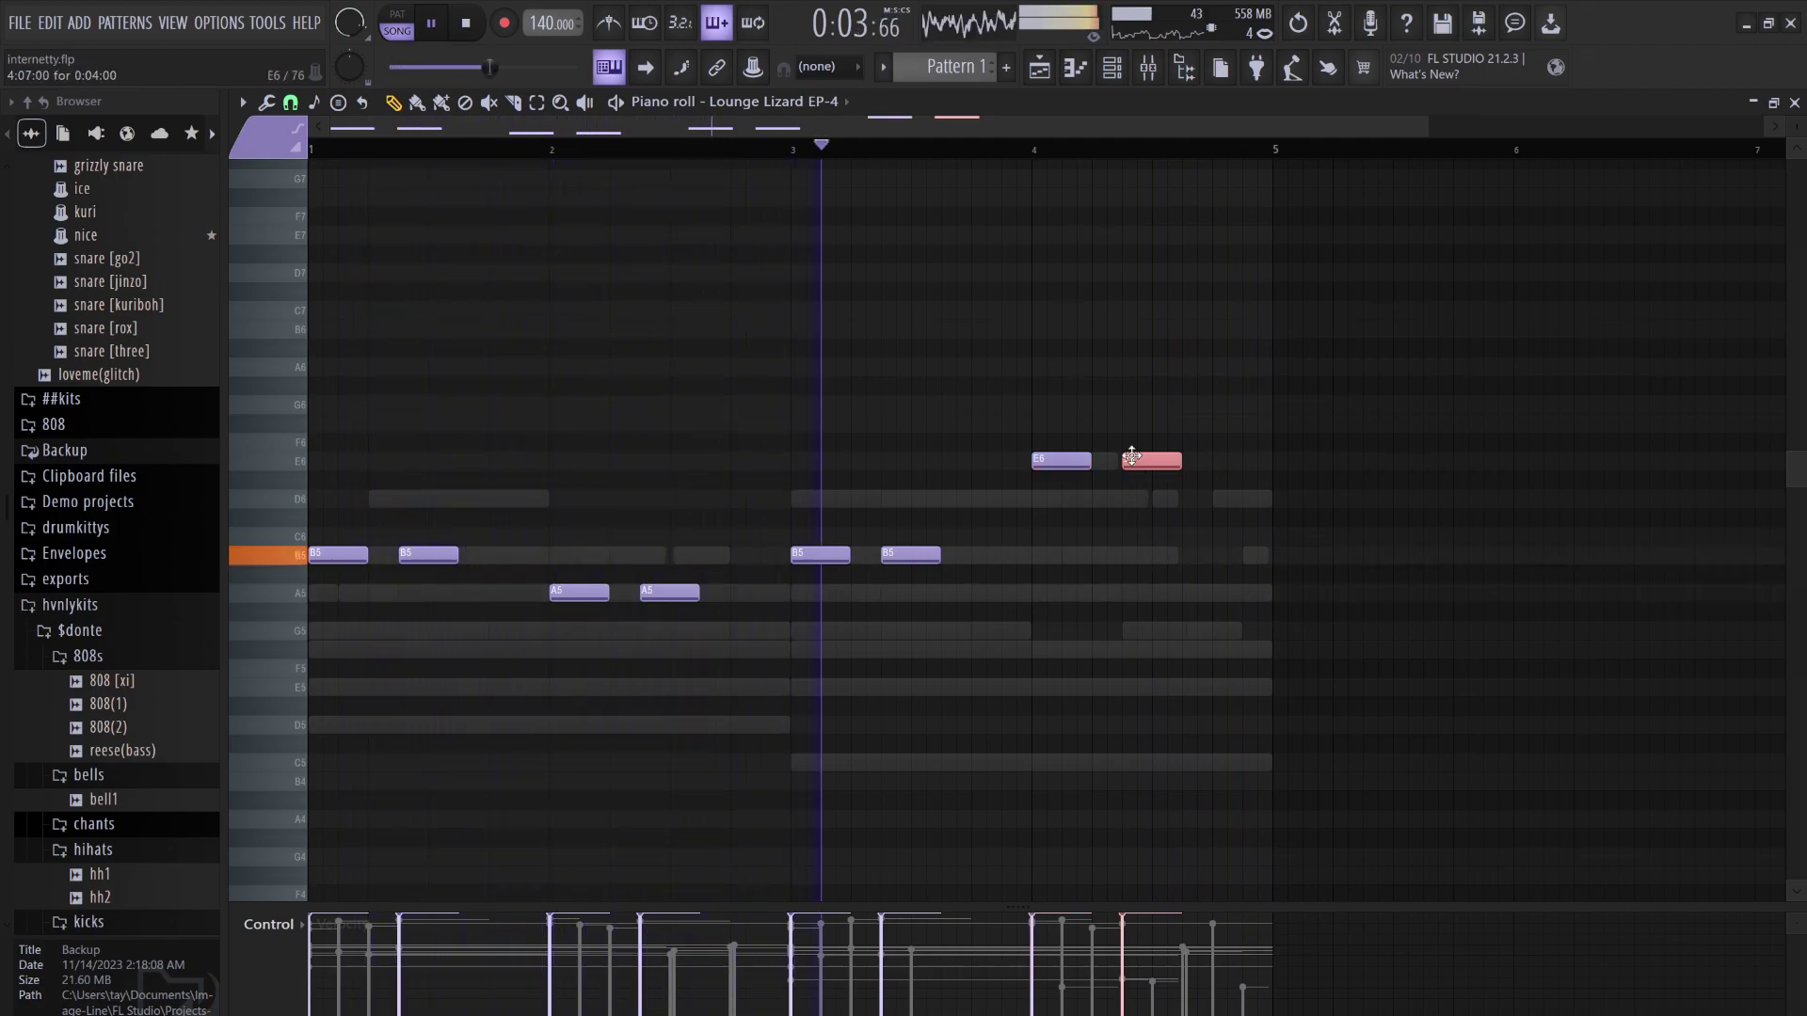
key(shift+Down)
key(shift+Down)
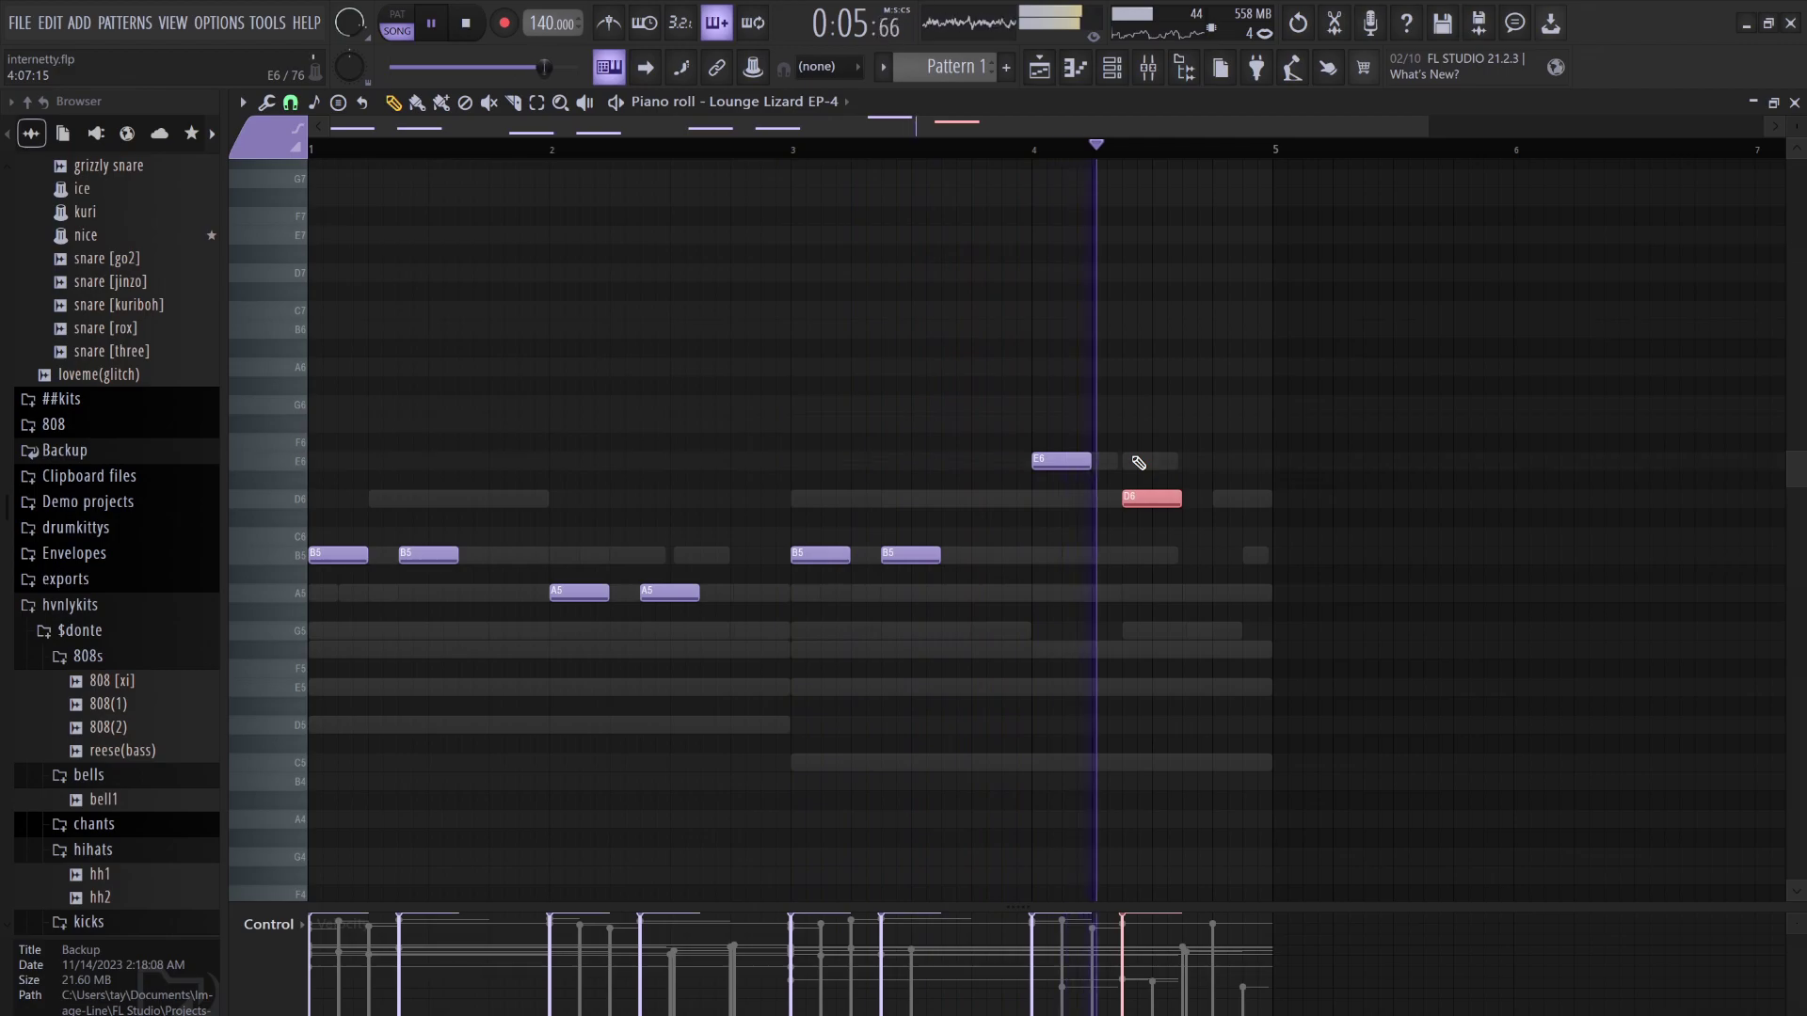
drag(1086, 465, 1068, 487)
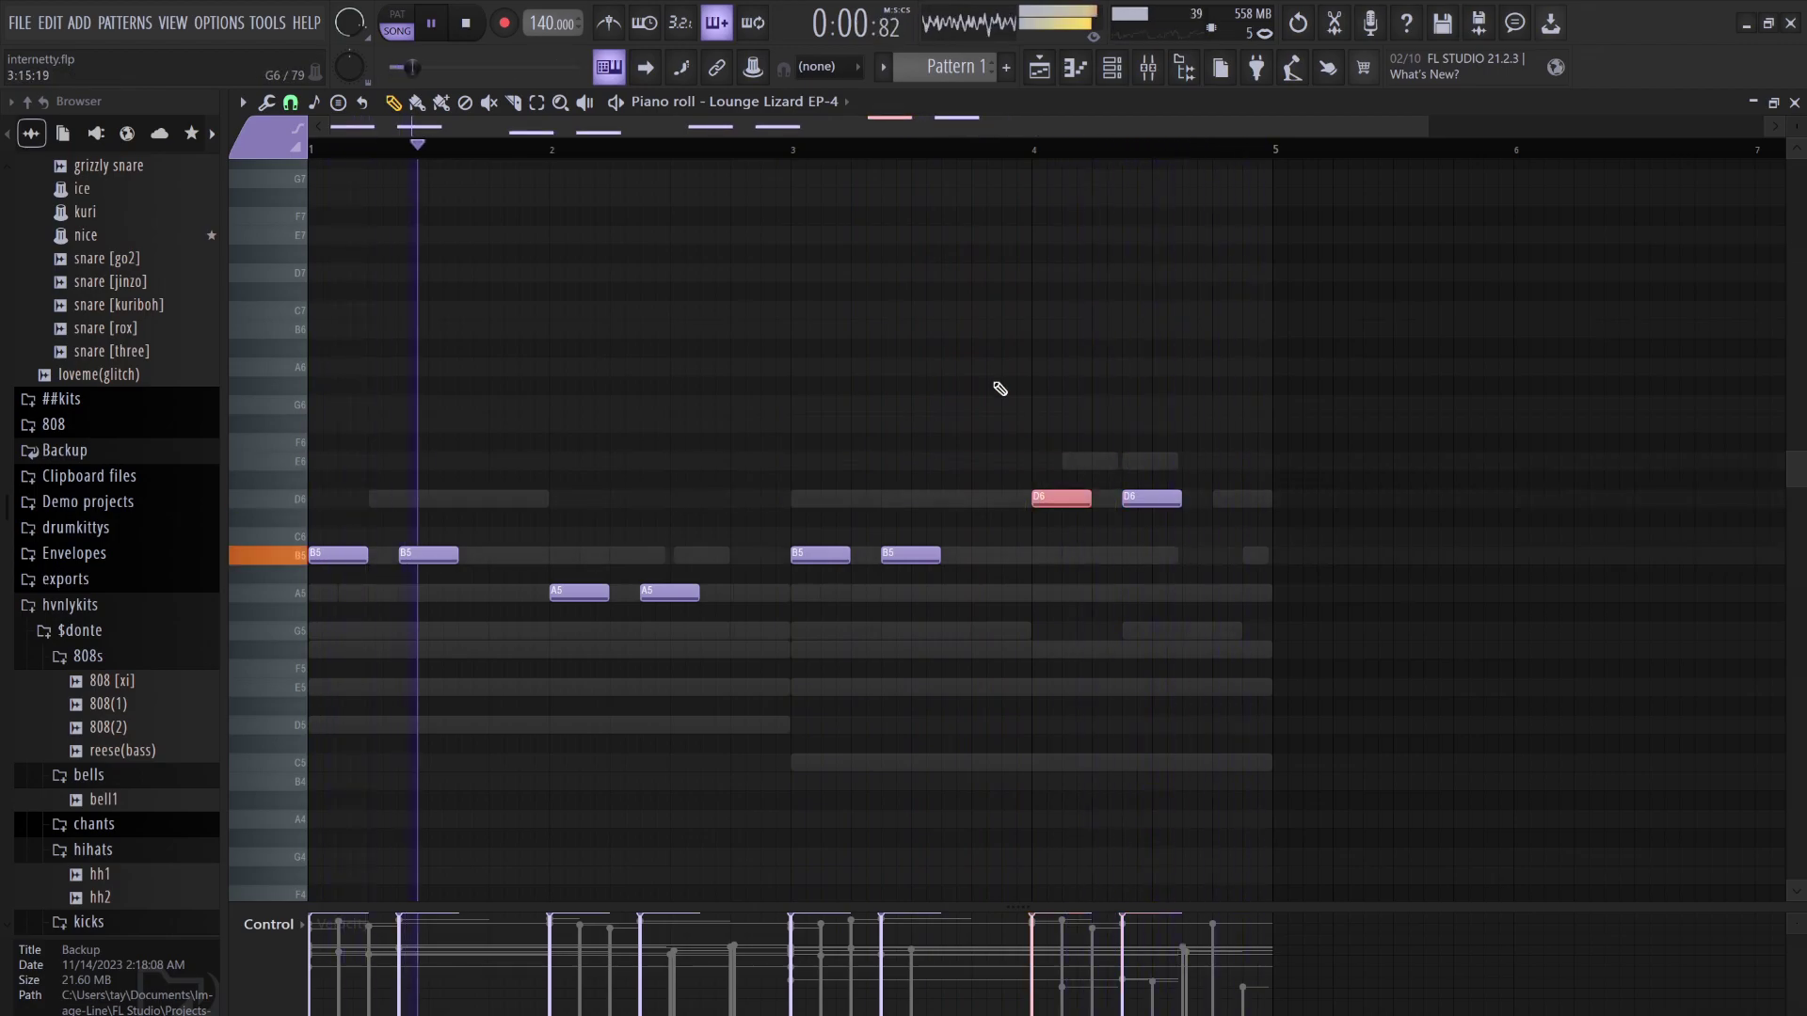
click(1111, 75)
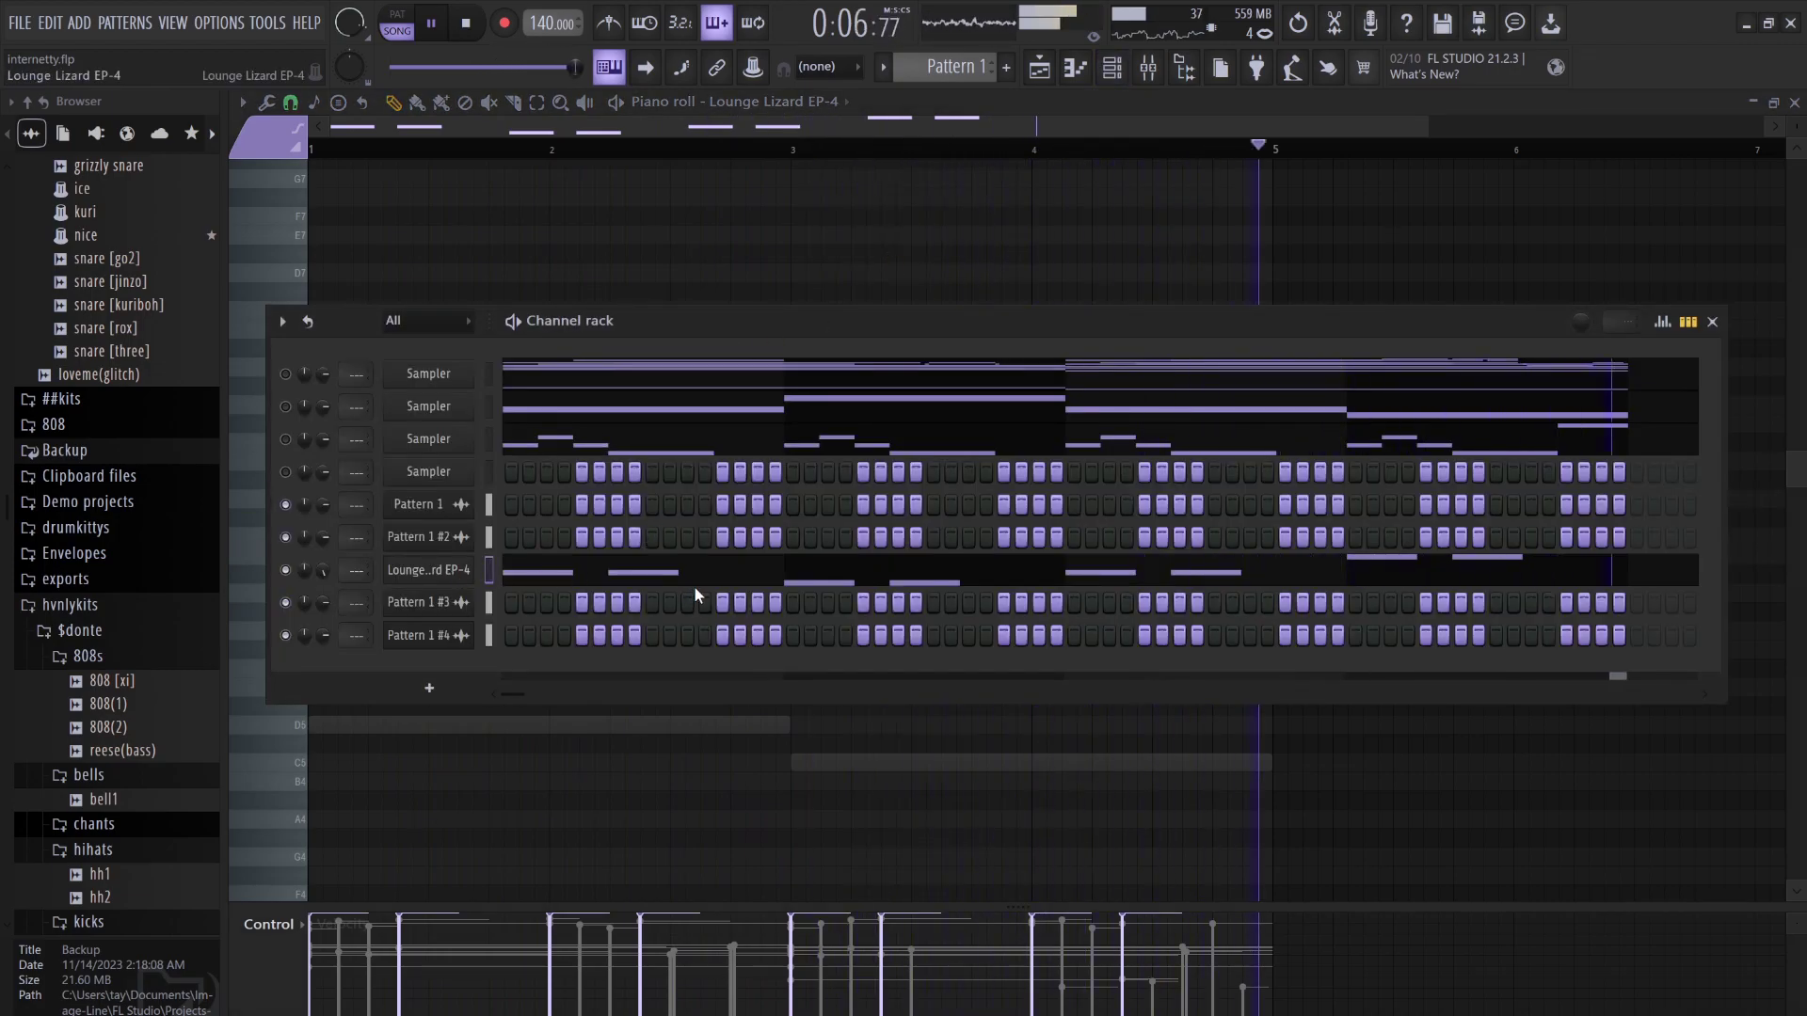
Paste the copied Lounge Lizard melody notes into the fourth Sampler channel and stop playback
click(488, 472)
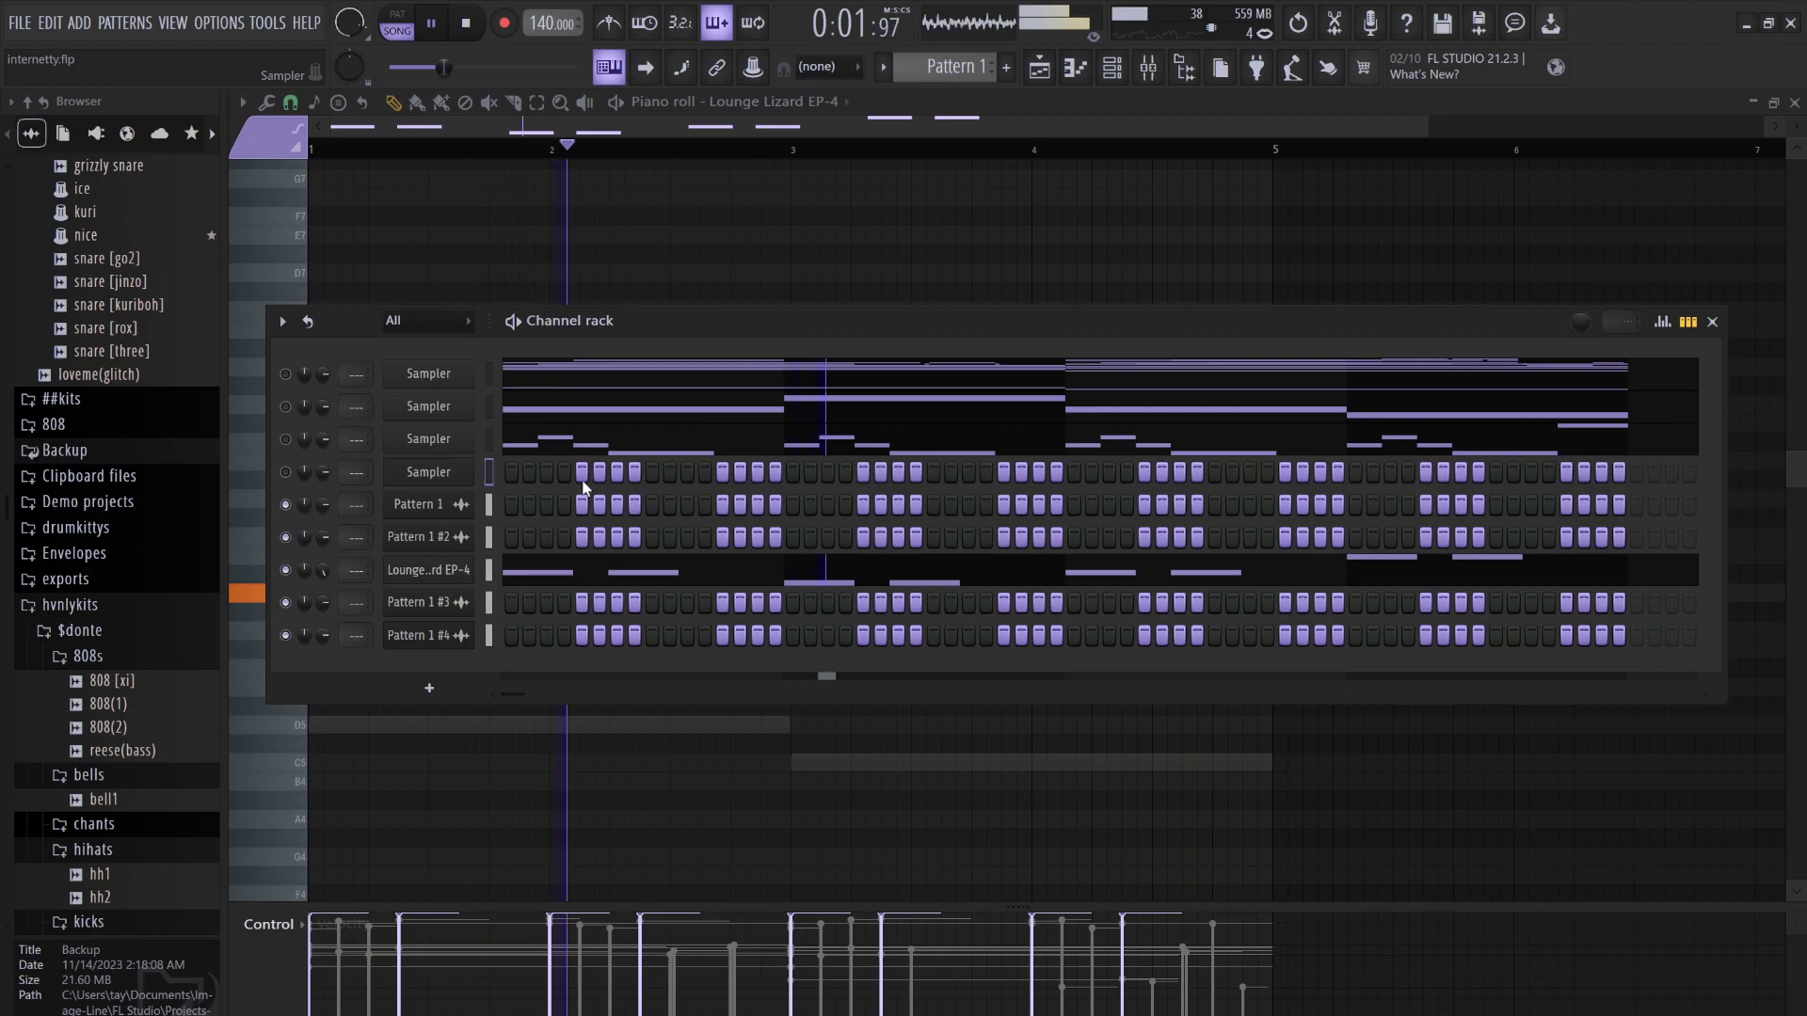
key(ctrl+v)
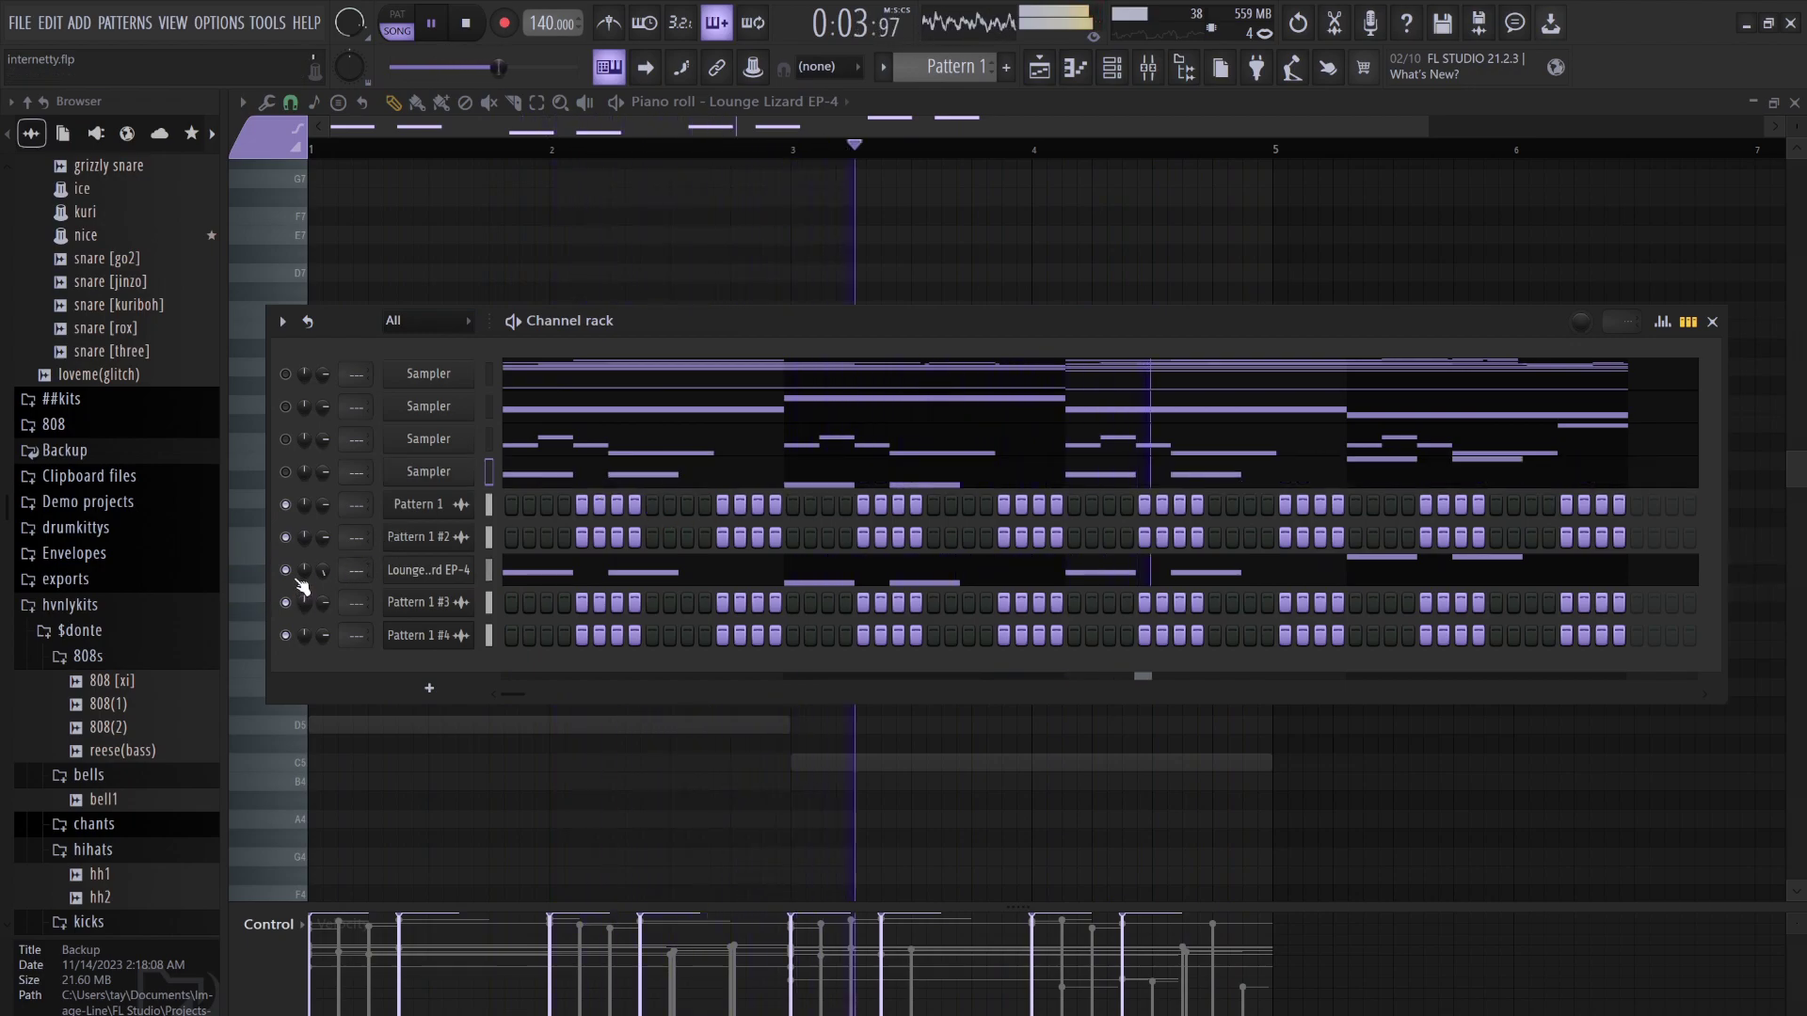
key(space)
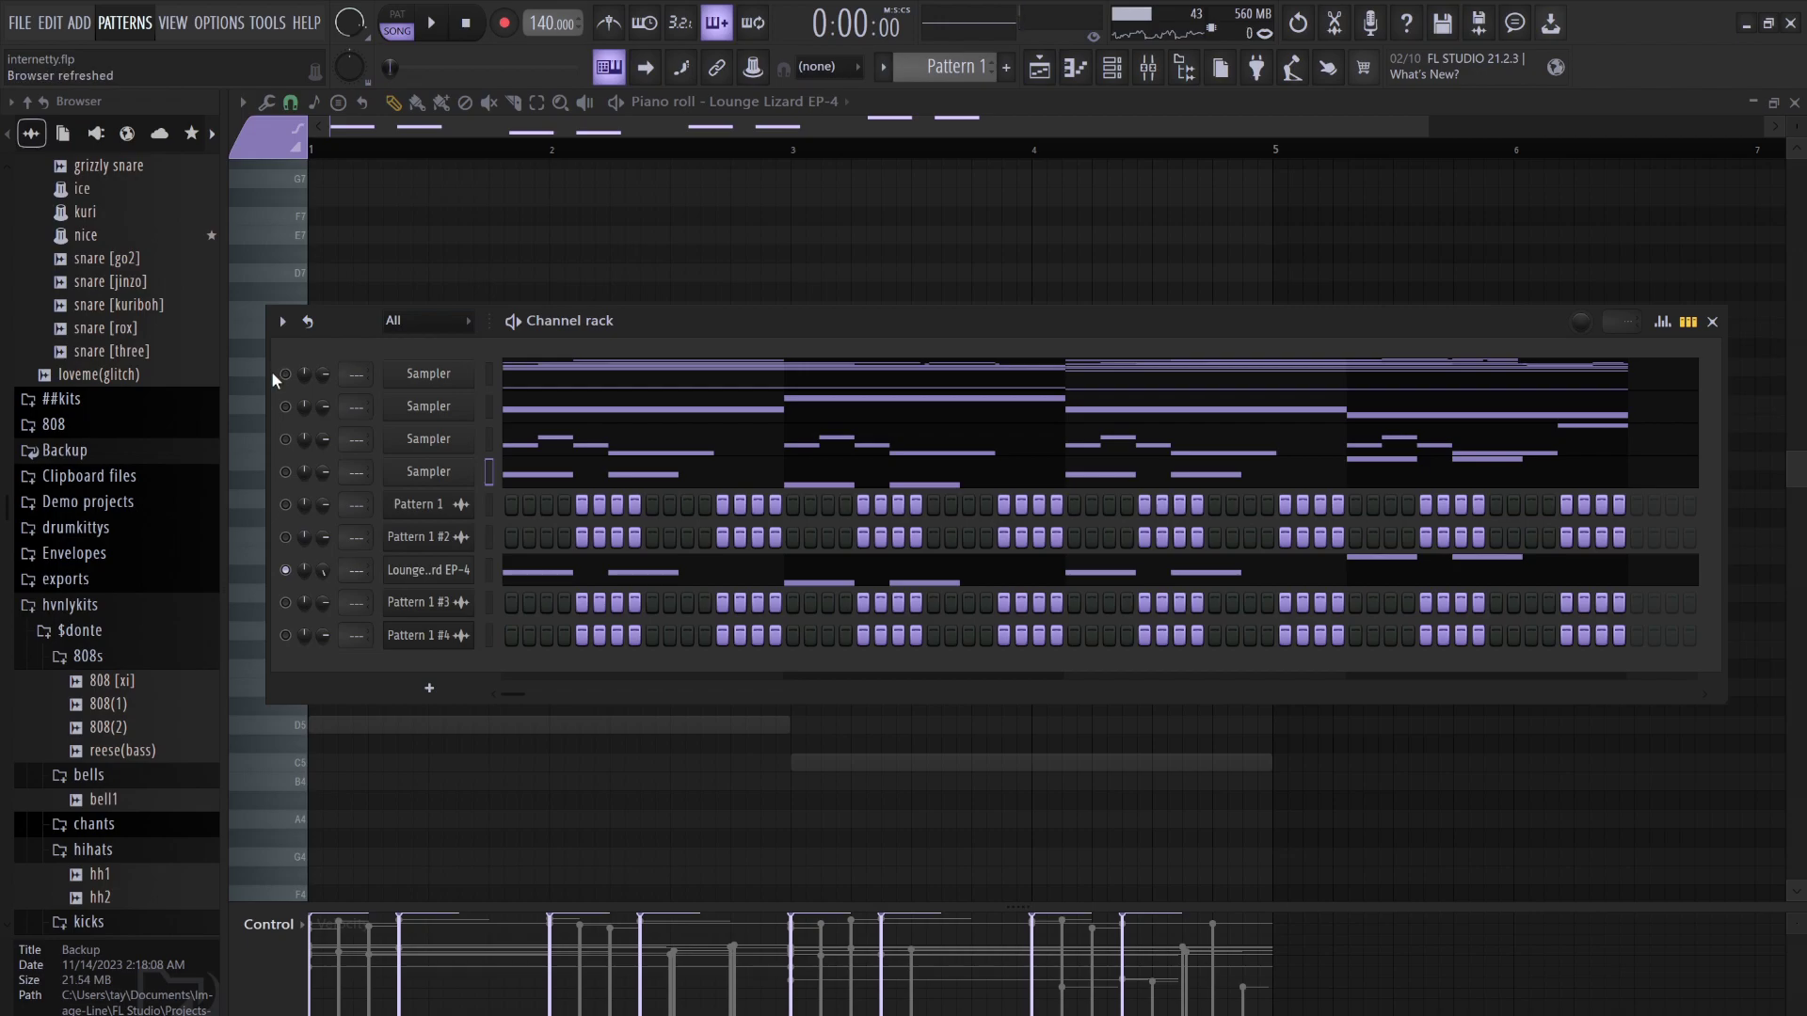
Render the Lounge Lizard melody in pattern mode to a new audio clip and set its declicking mode to Generic (bleeding)
key(l)
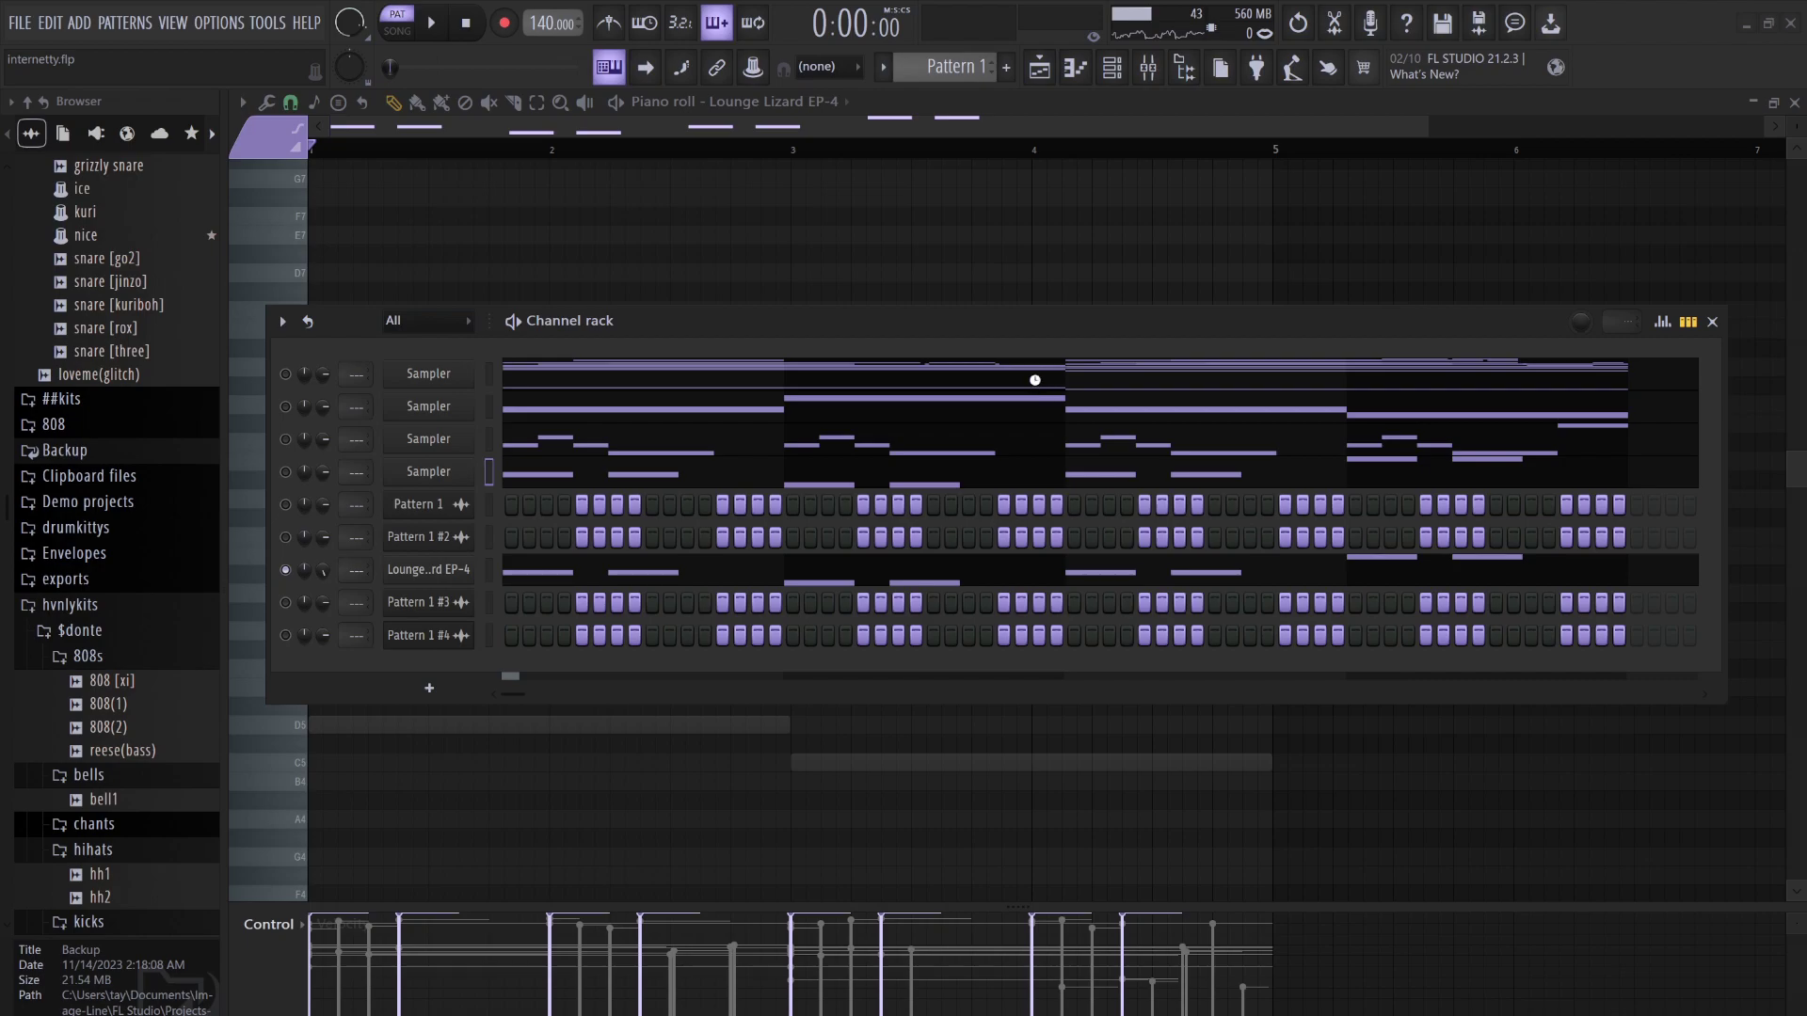
click(1034, 380)
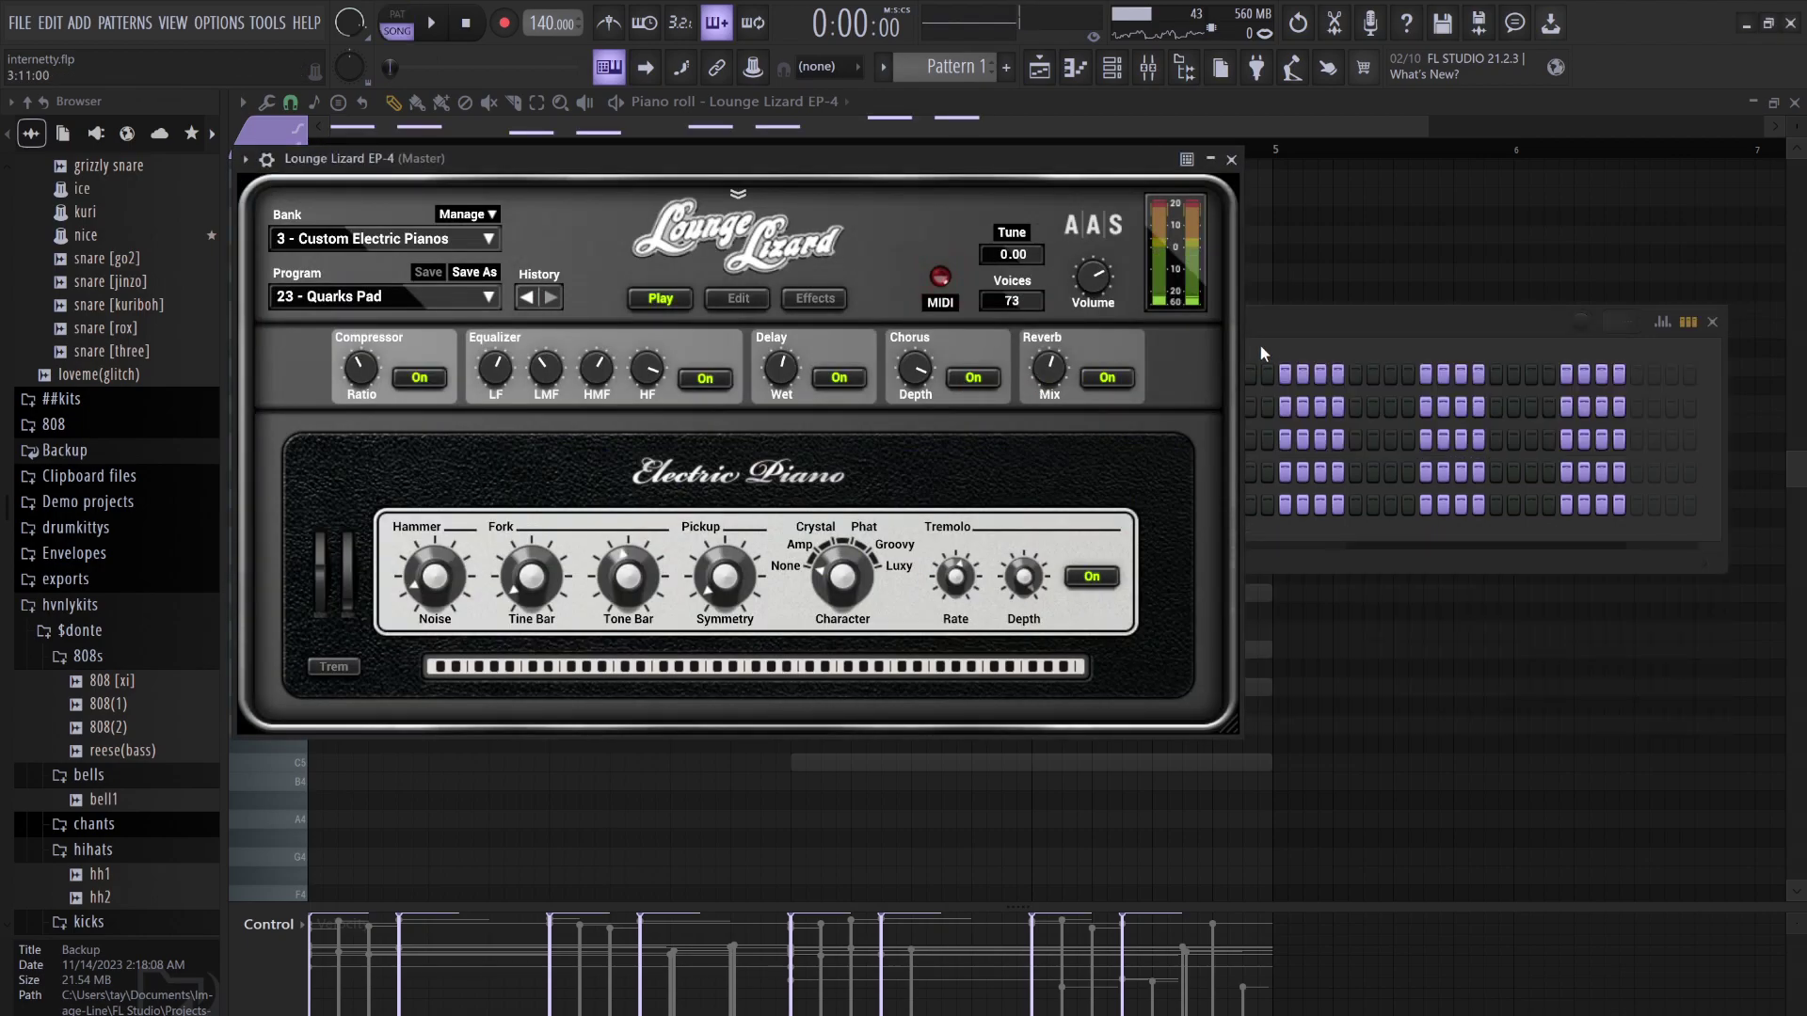
click(1262, 353)
click(443, 506)
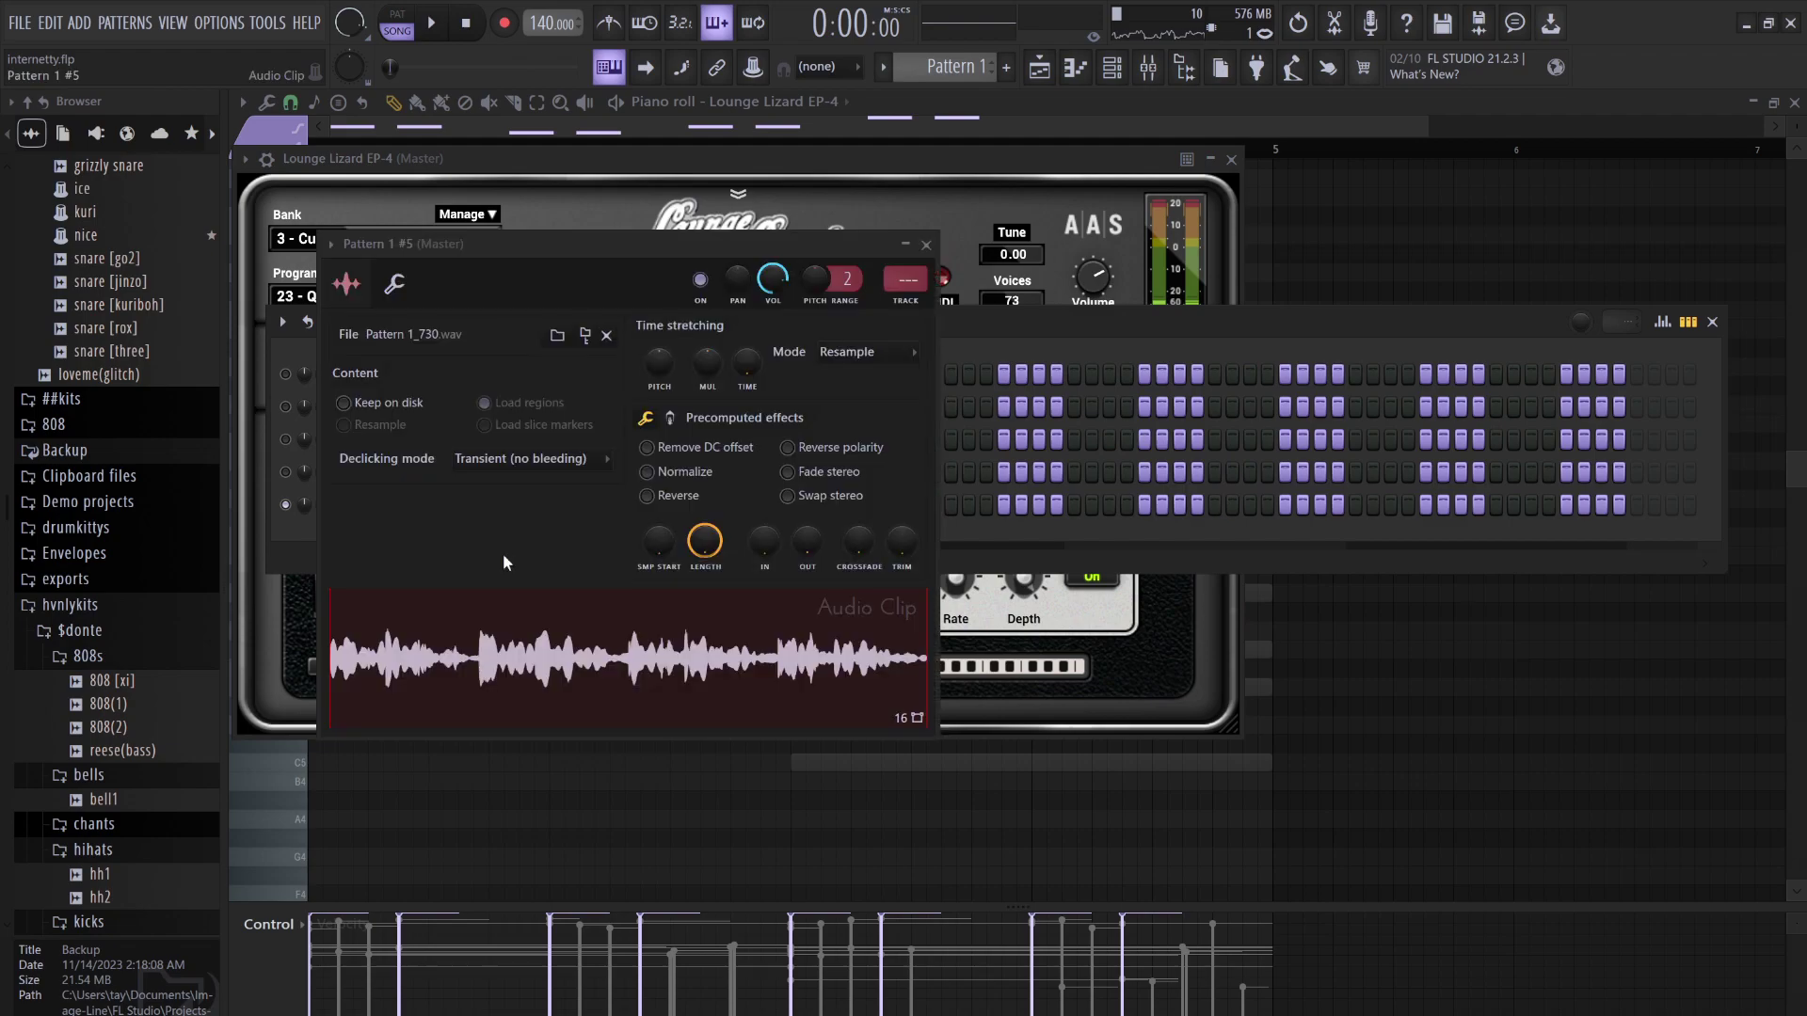
scroll(516, 461, down, 1)
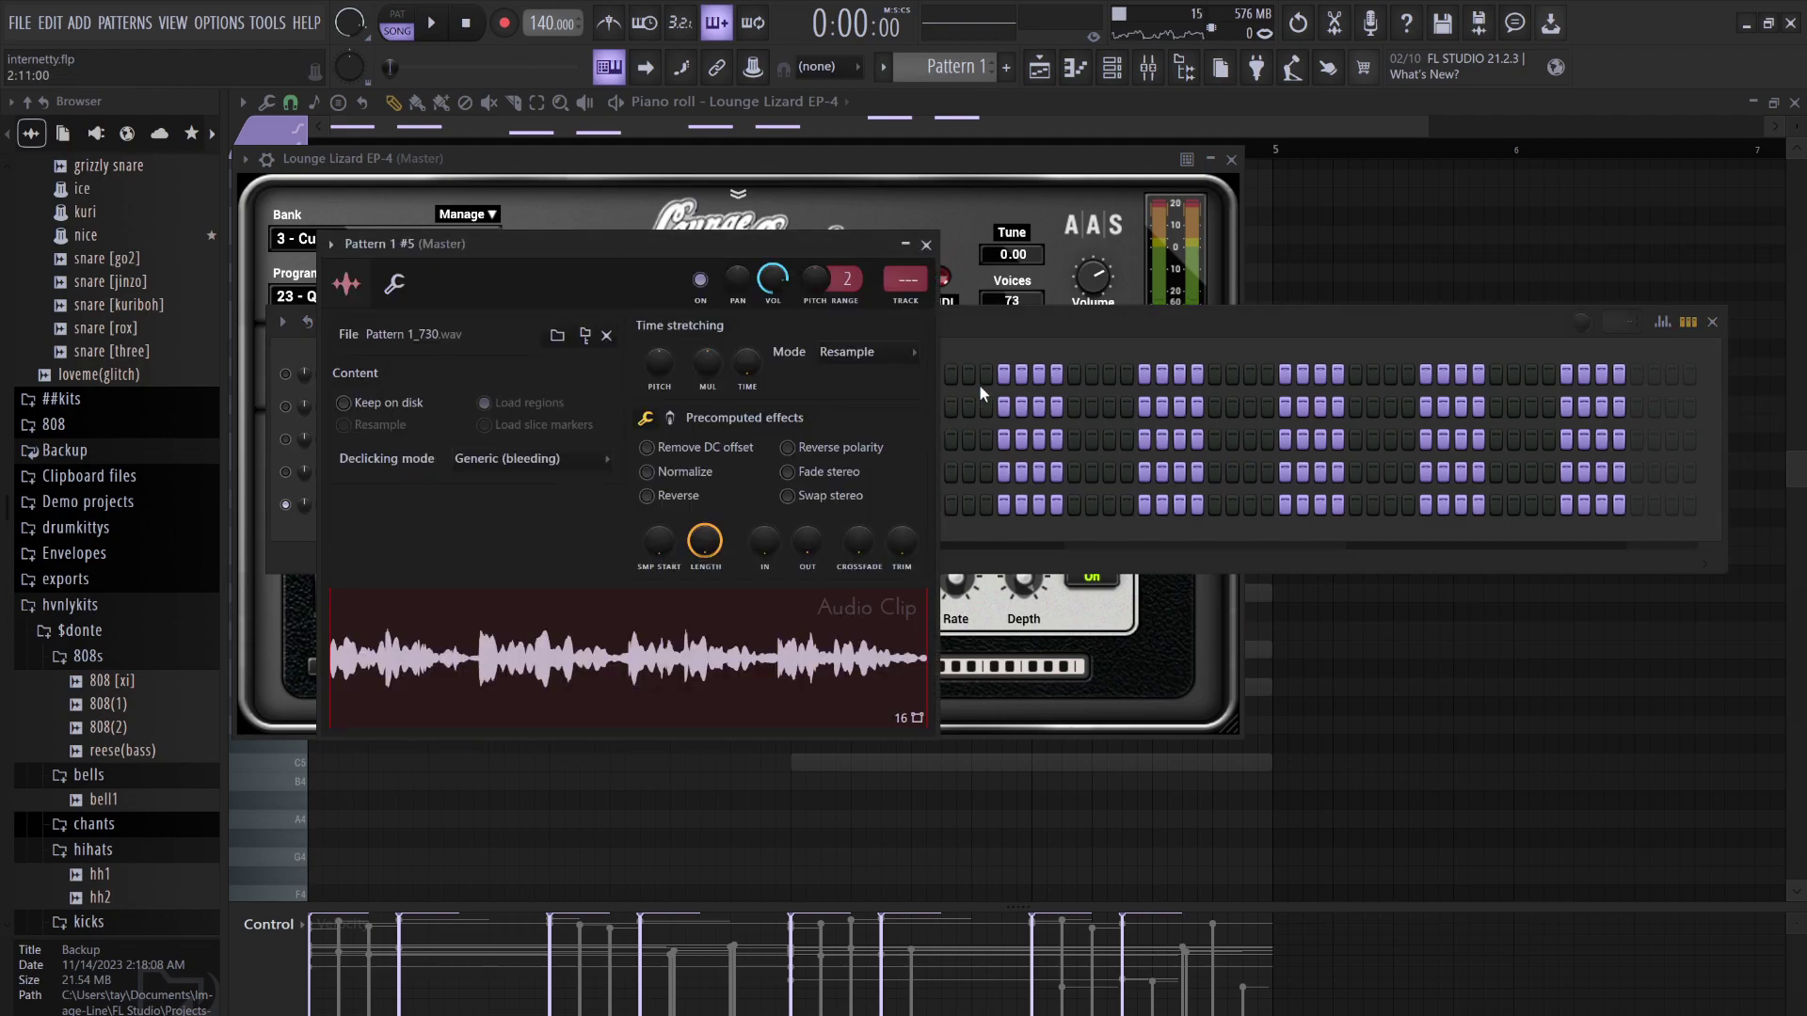
Place the Pattern 1 #5 audio clip at bar 1 of playlist track 5 and play the arrangement with all rack channels shown
click(982, 322)
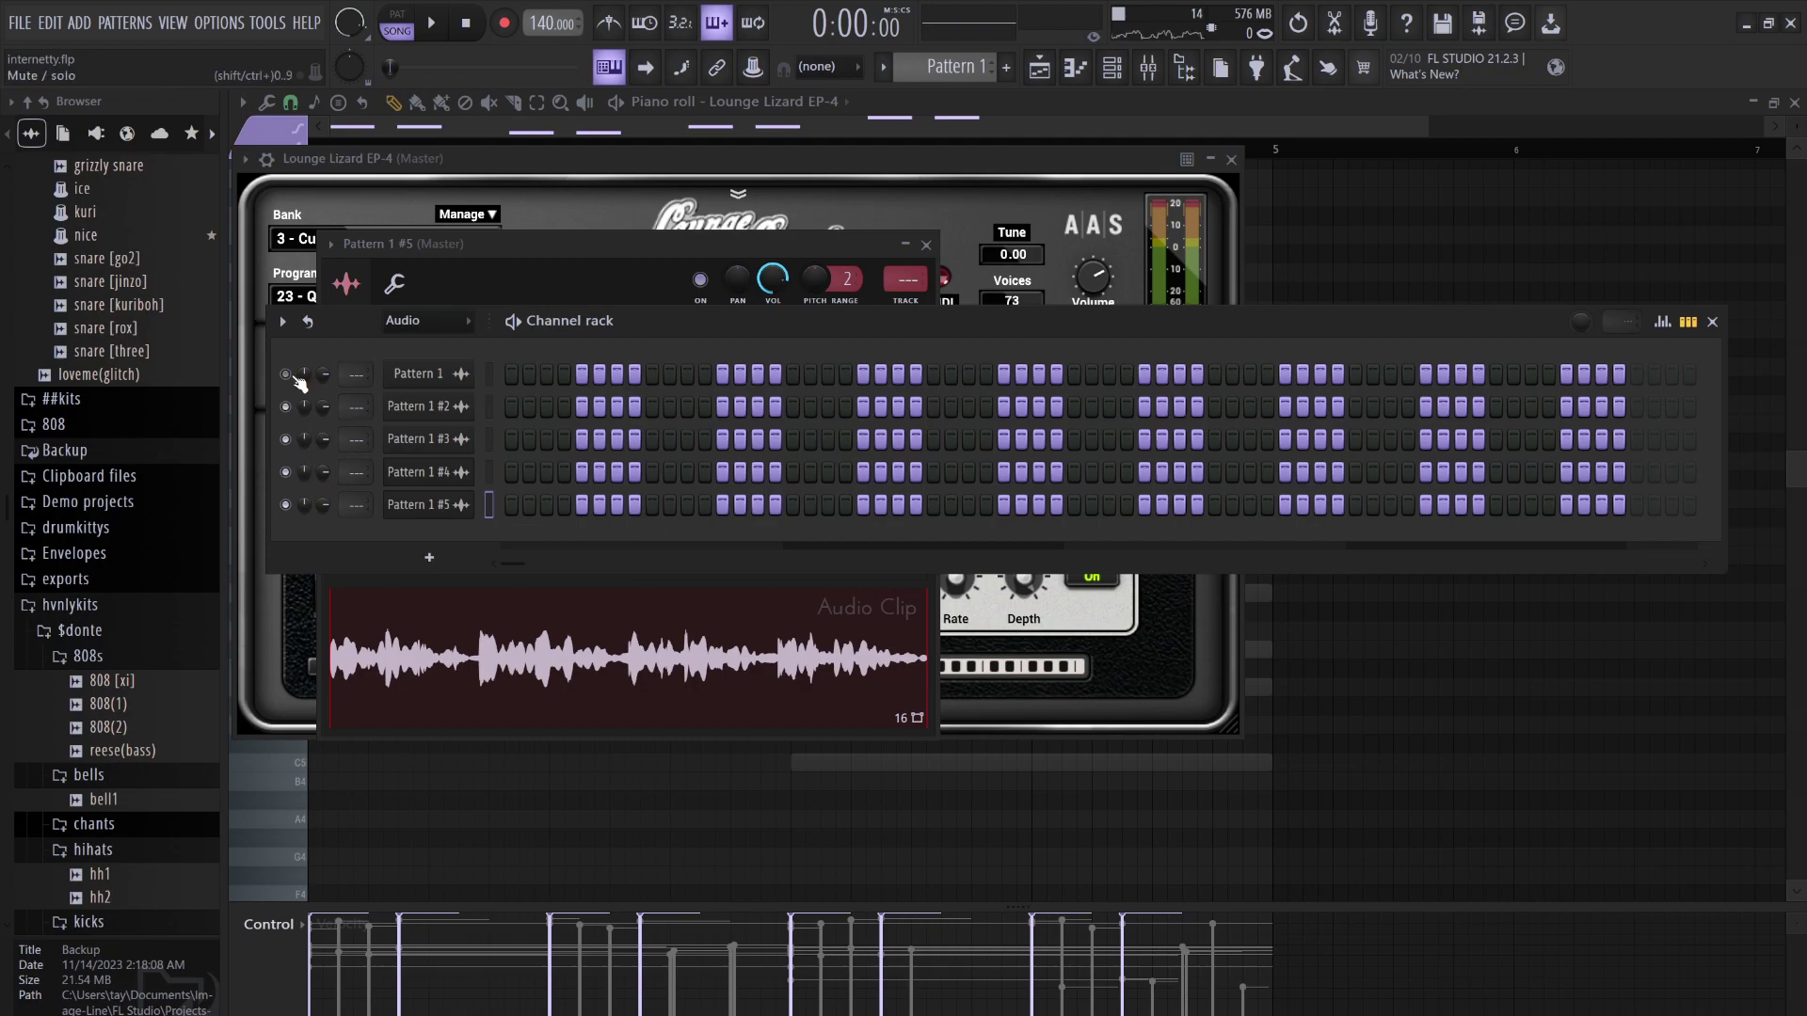
scroll(410, 329, up, 1)
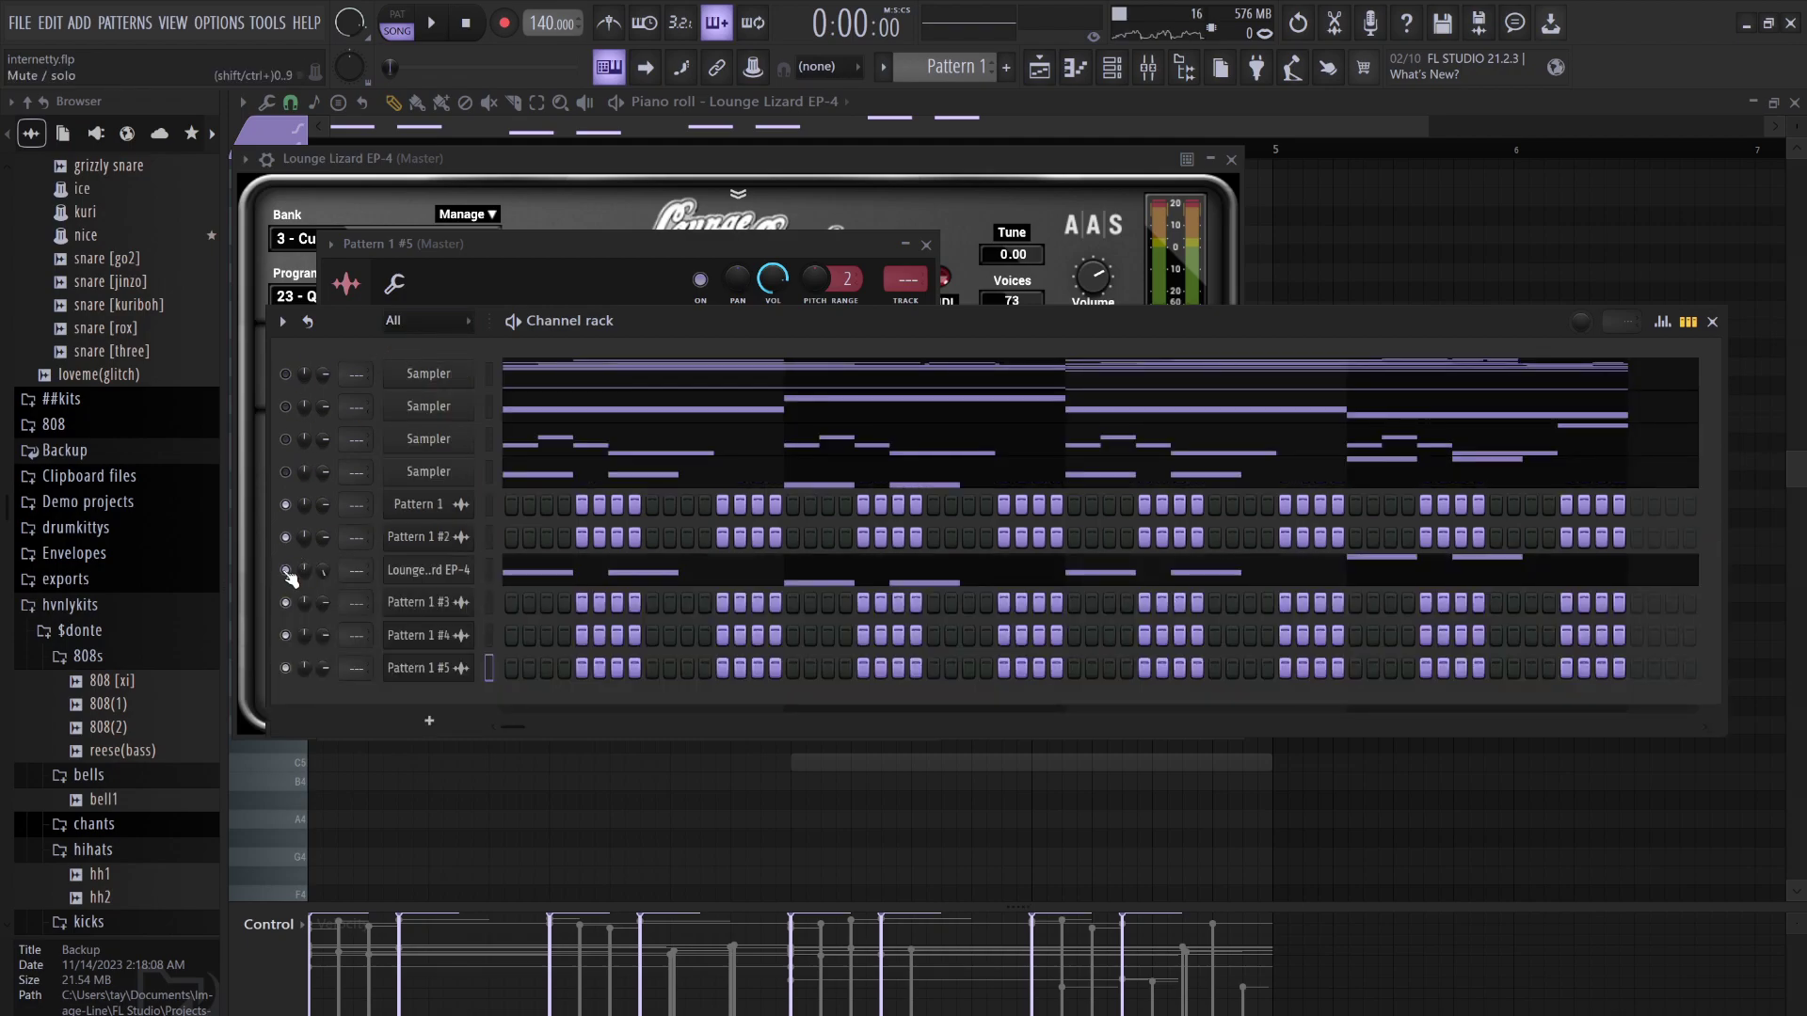
click(1039, 68)
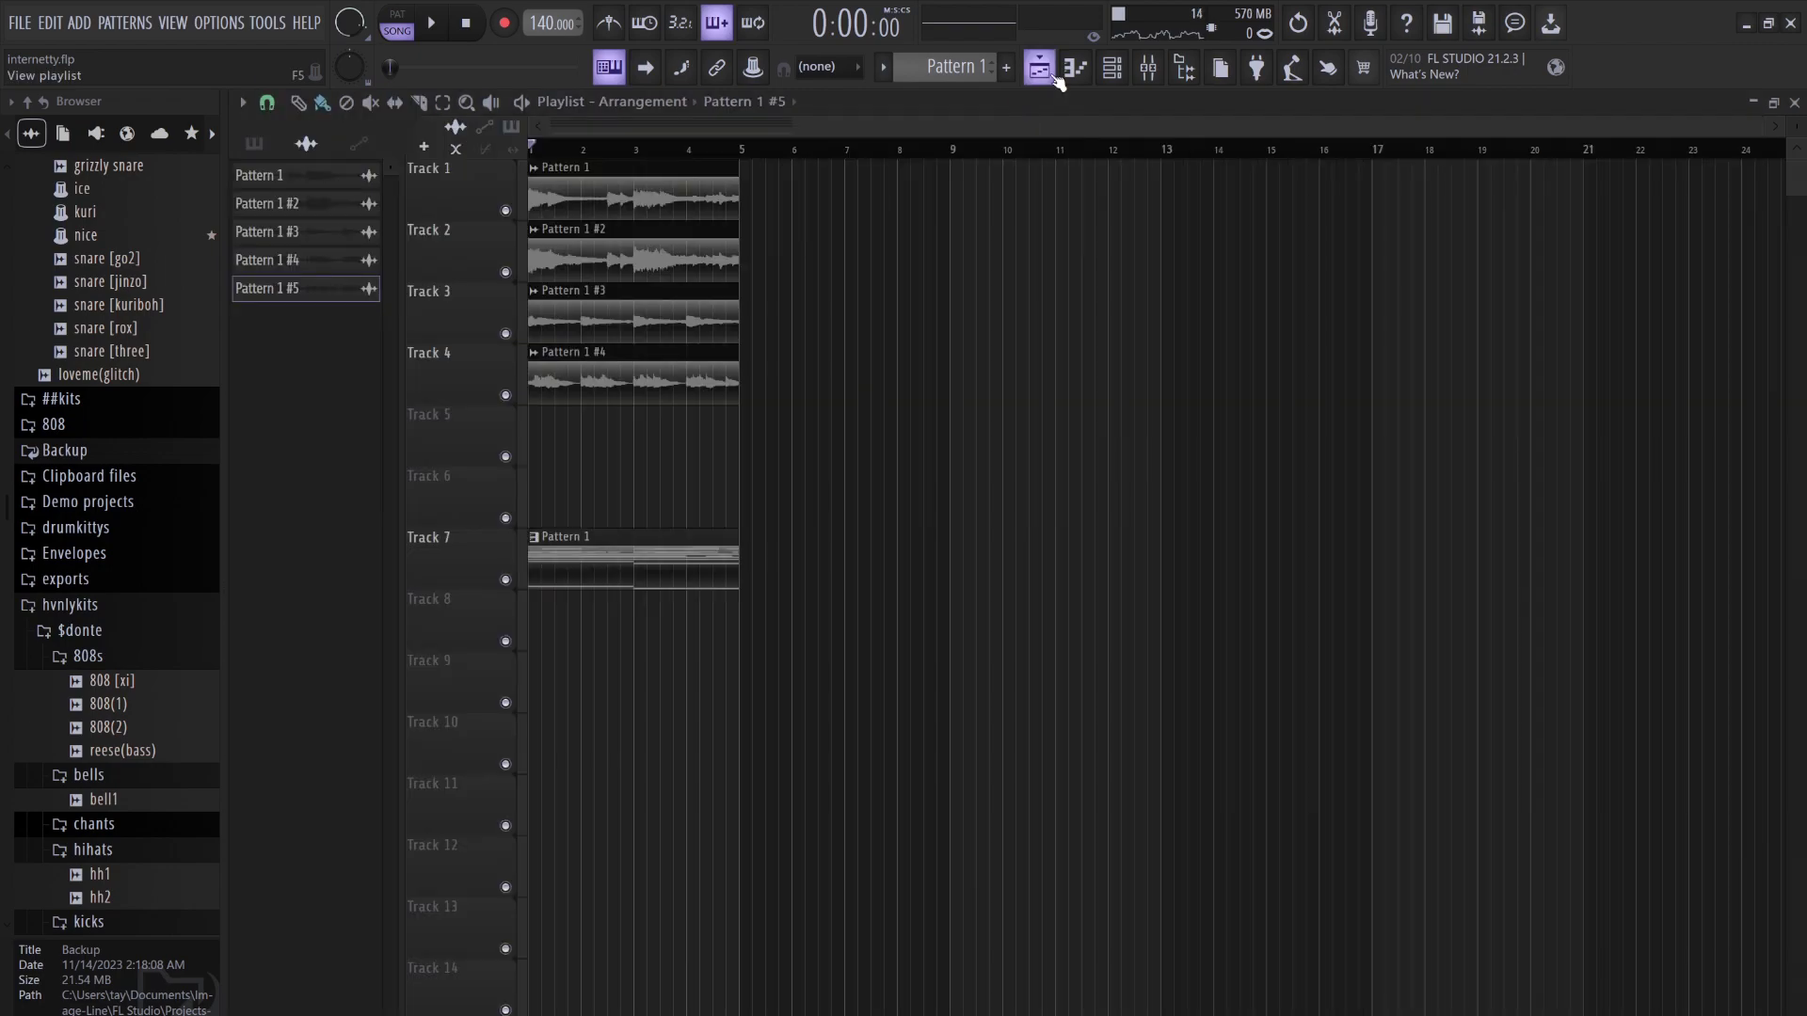
drag(315, 297, 546, 442)
click(1111, 67)
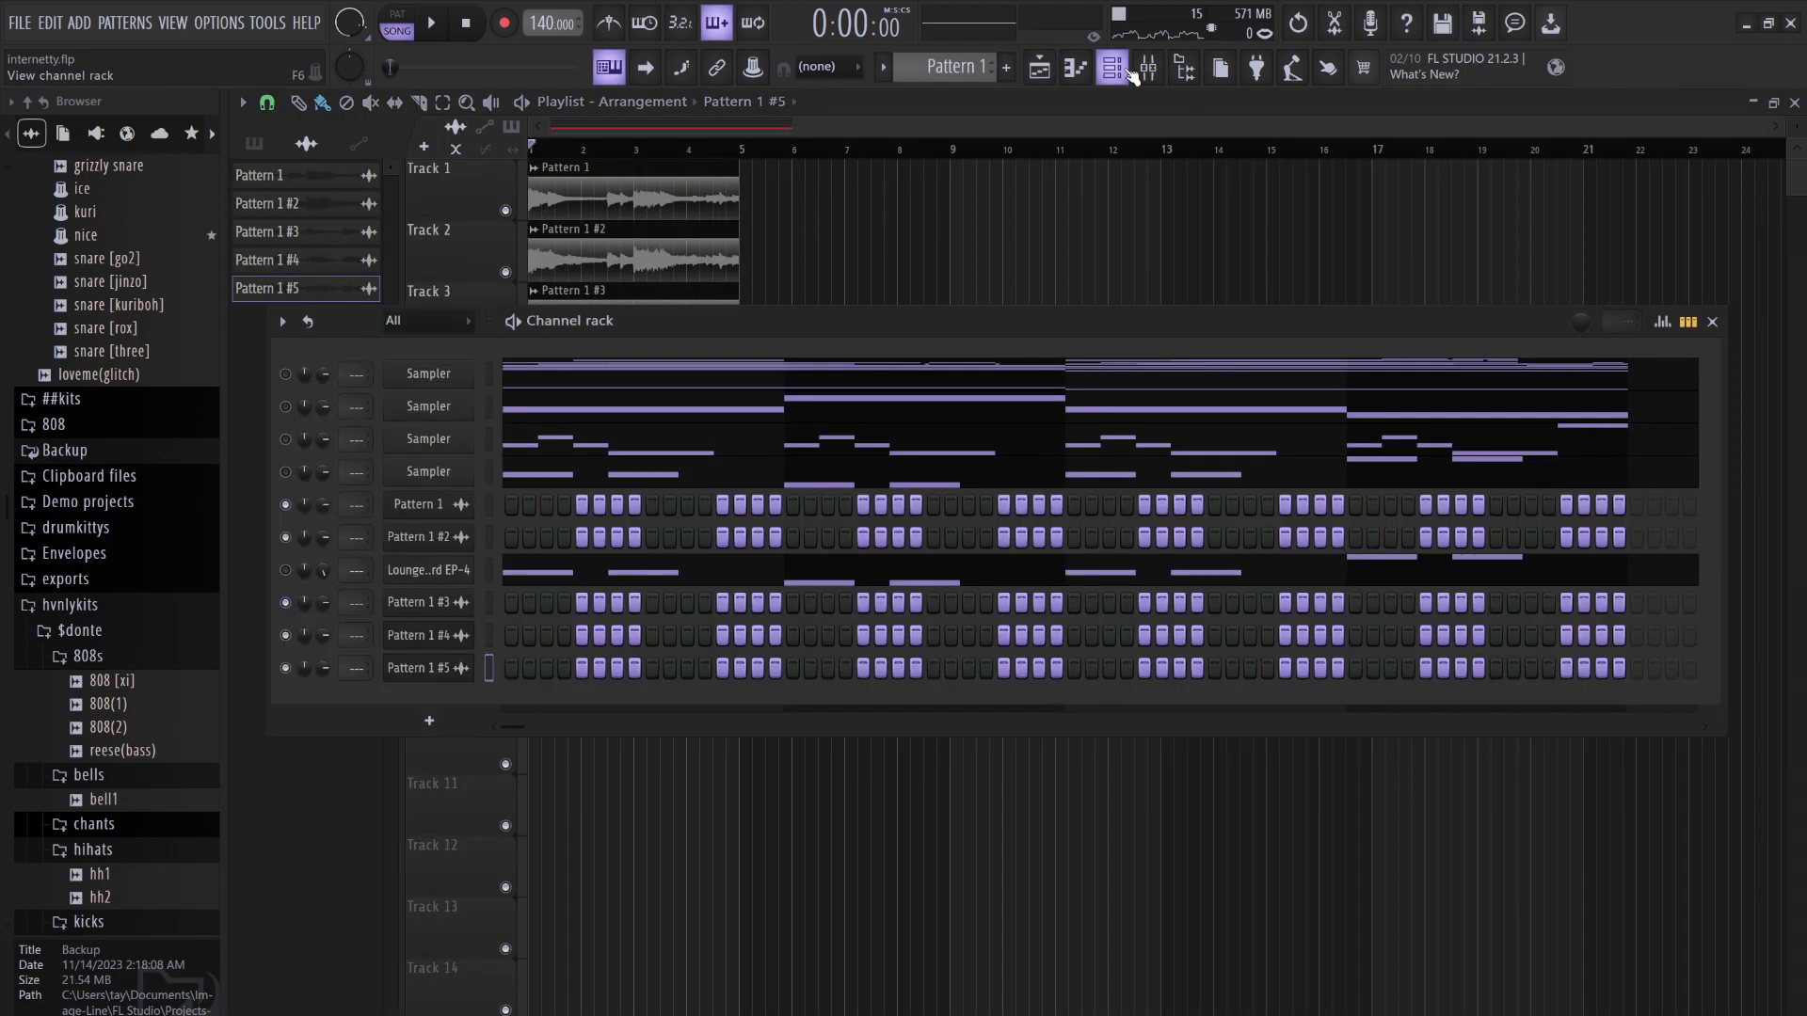
key(space)
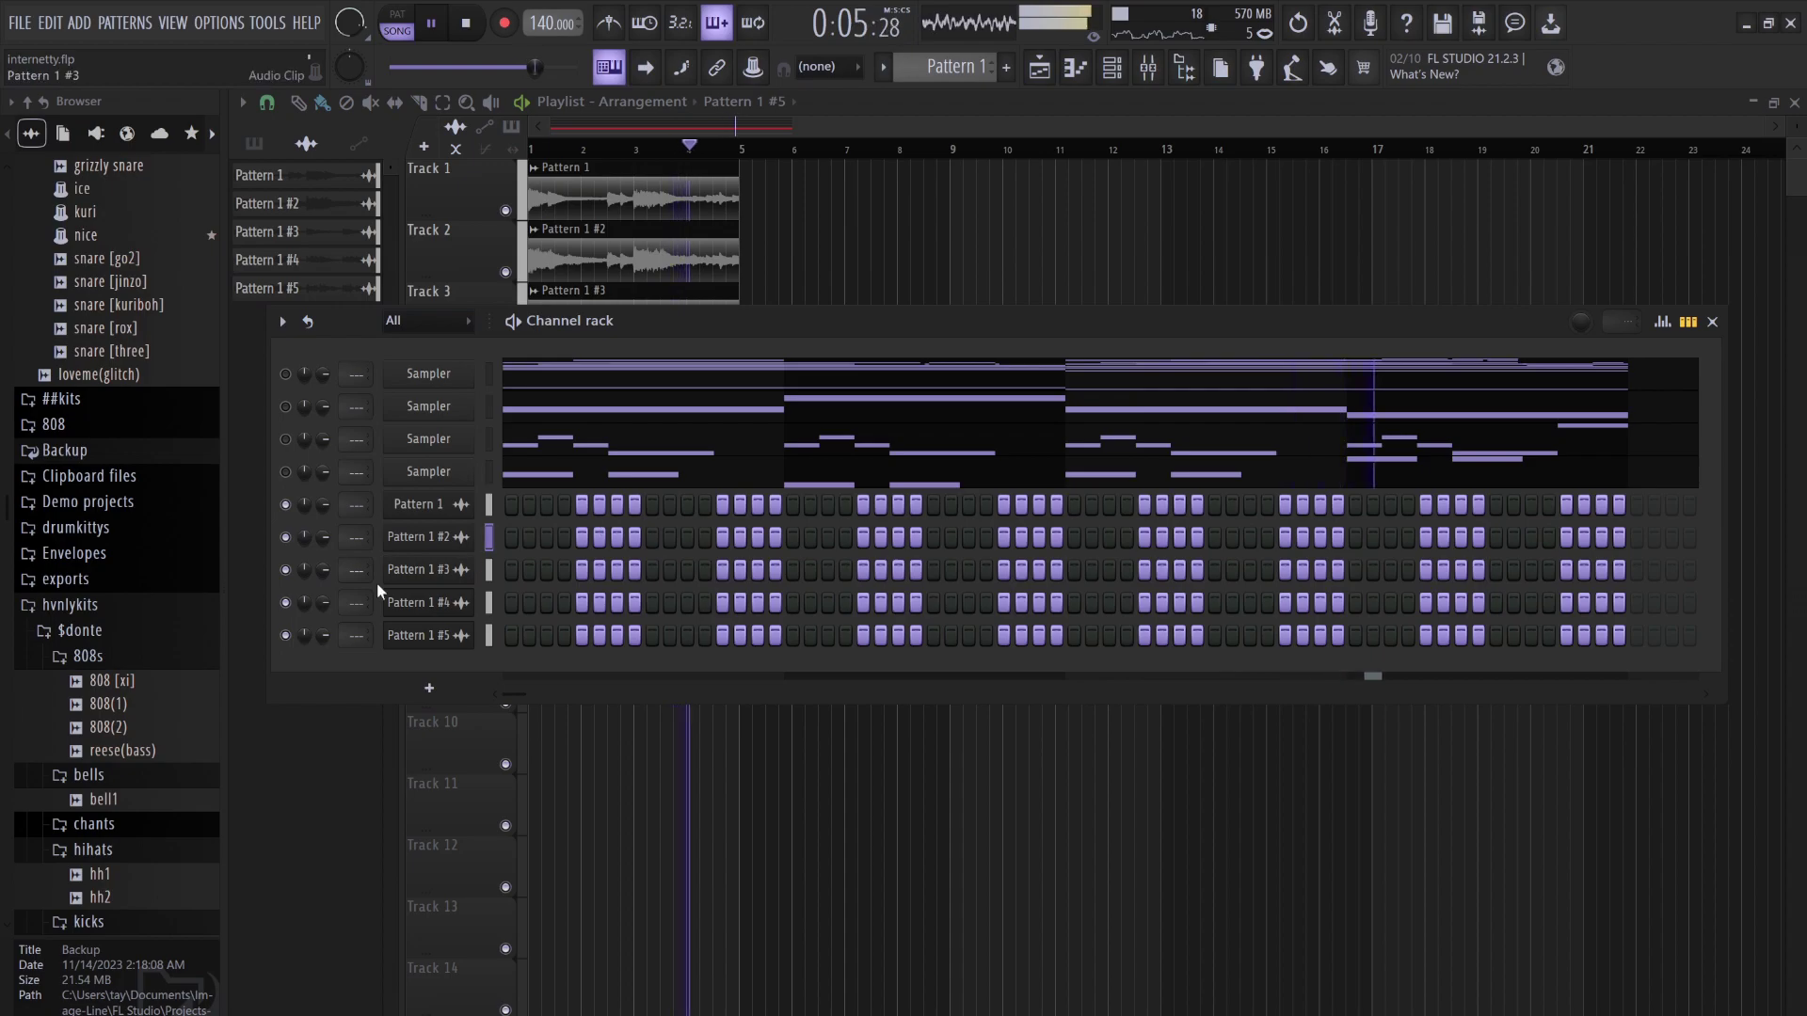
Browse the drum samples and add snare [!] as a new channel with a hit on step 3
scroll(120, 729, down, 5)
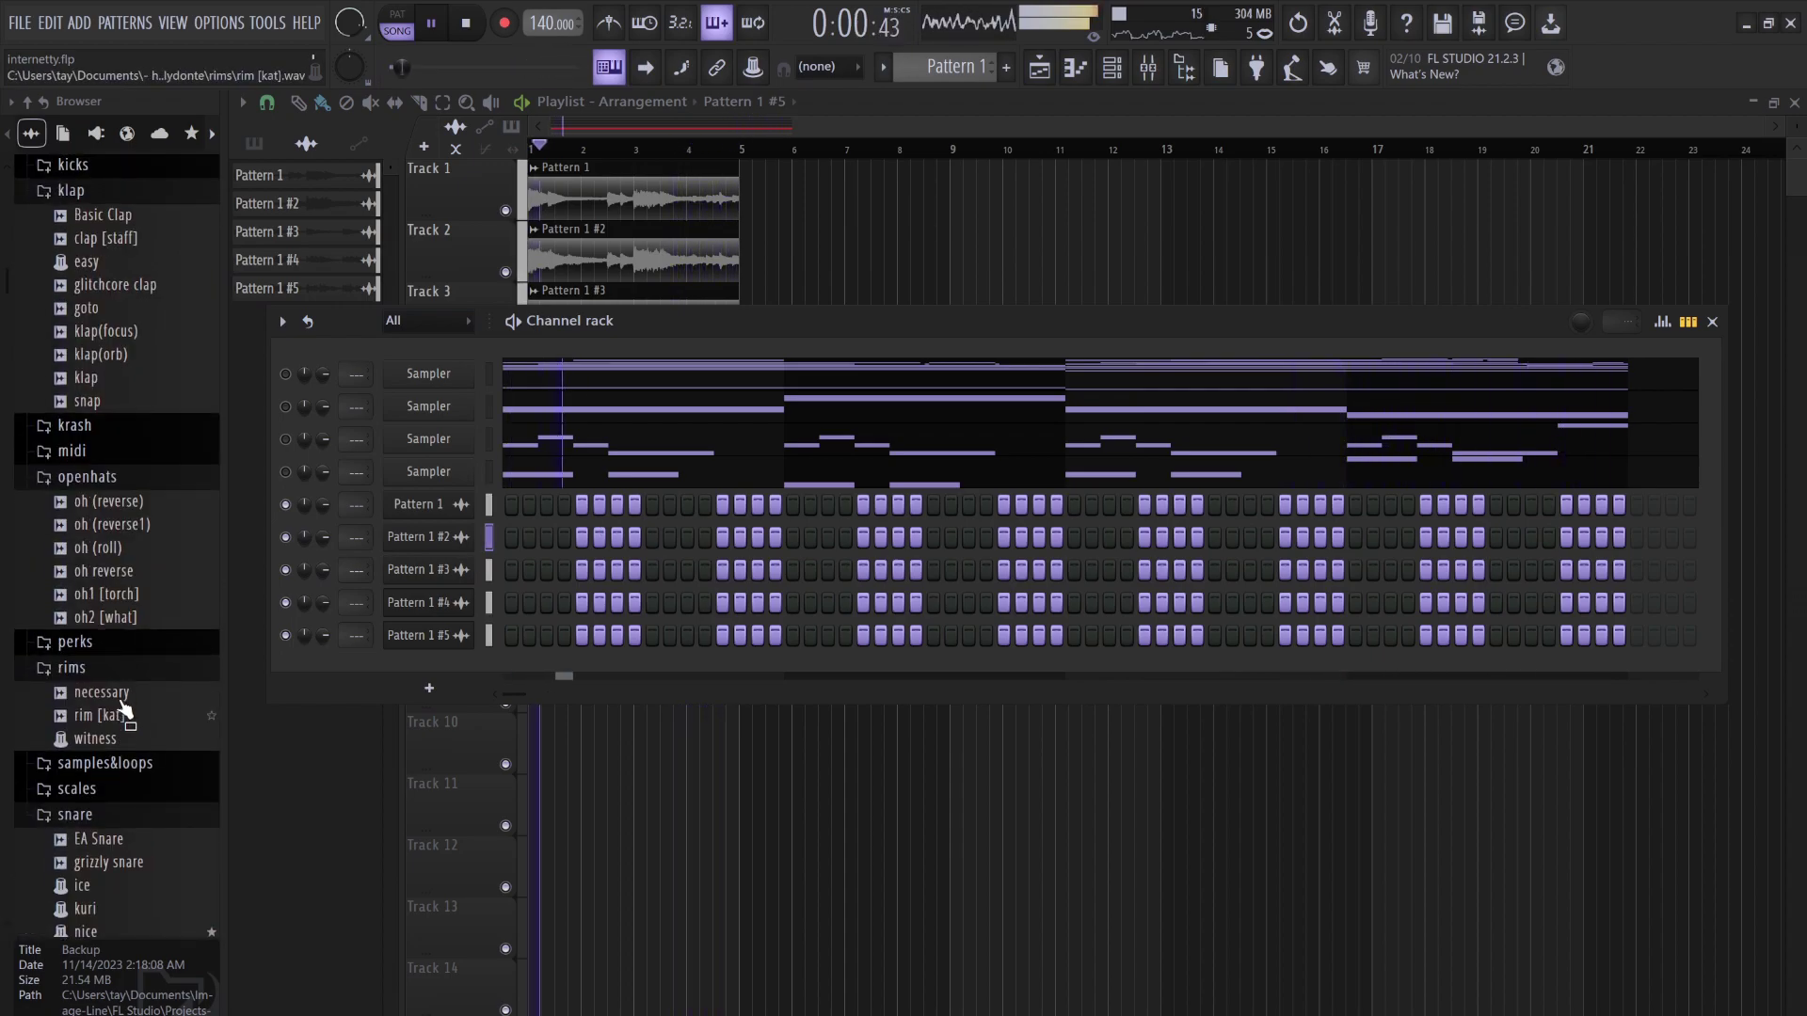
scroll(121, 672, up, 6)
scroll(119, 670, down, 3)
scroll(120, 673, down, 10)
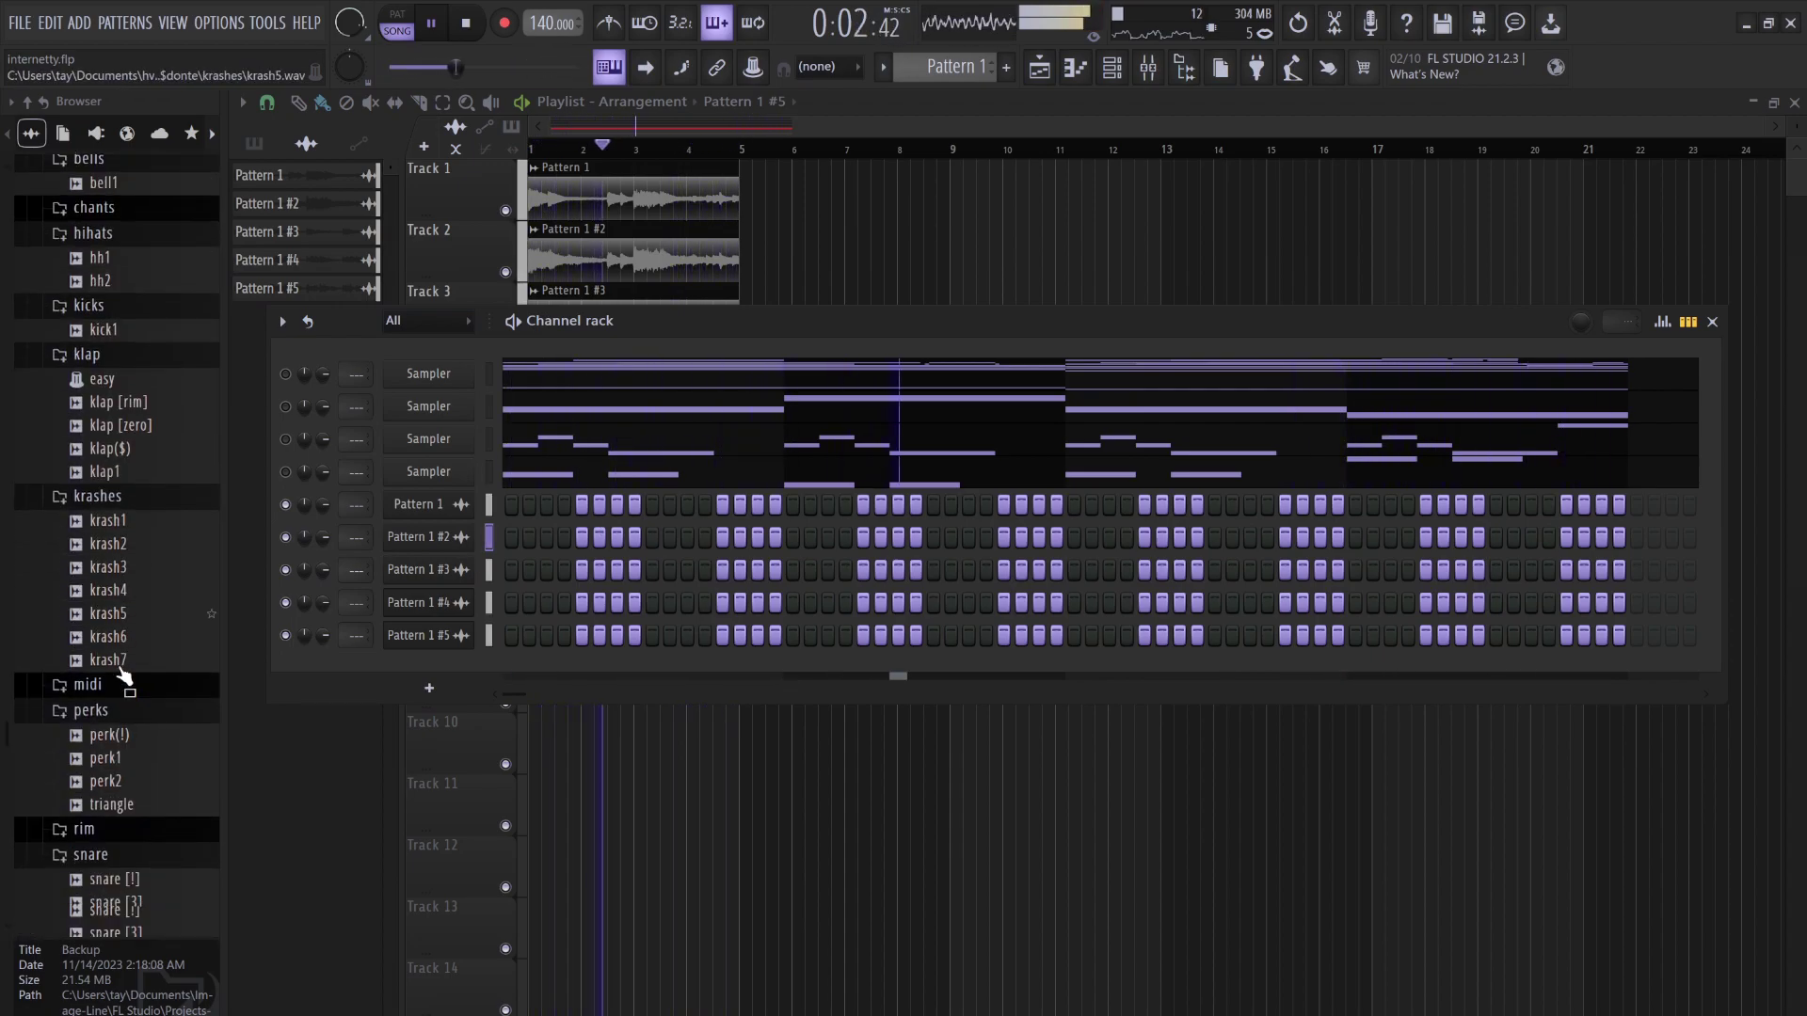
drag(129, 519, 535, 652)
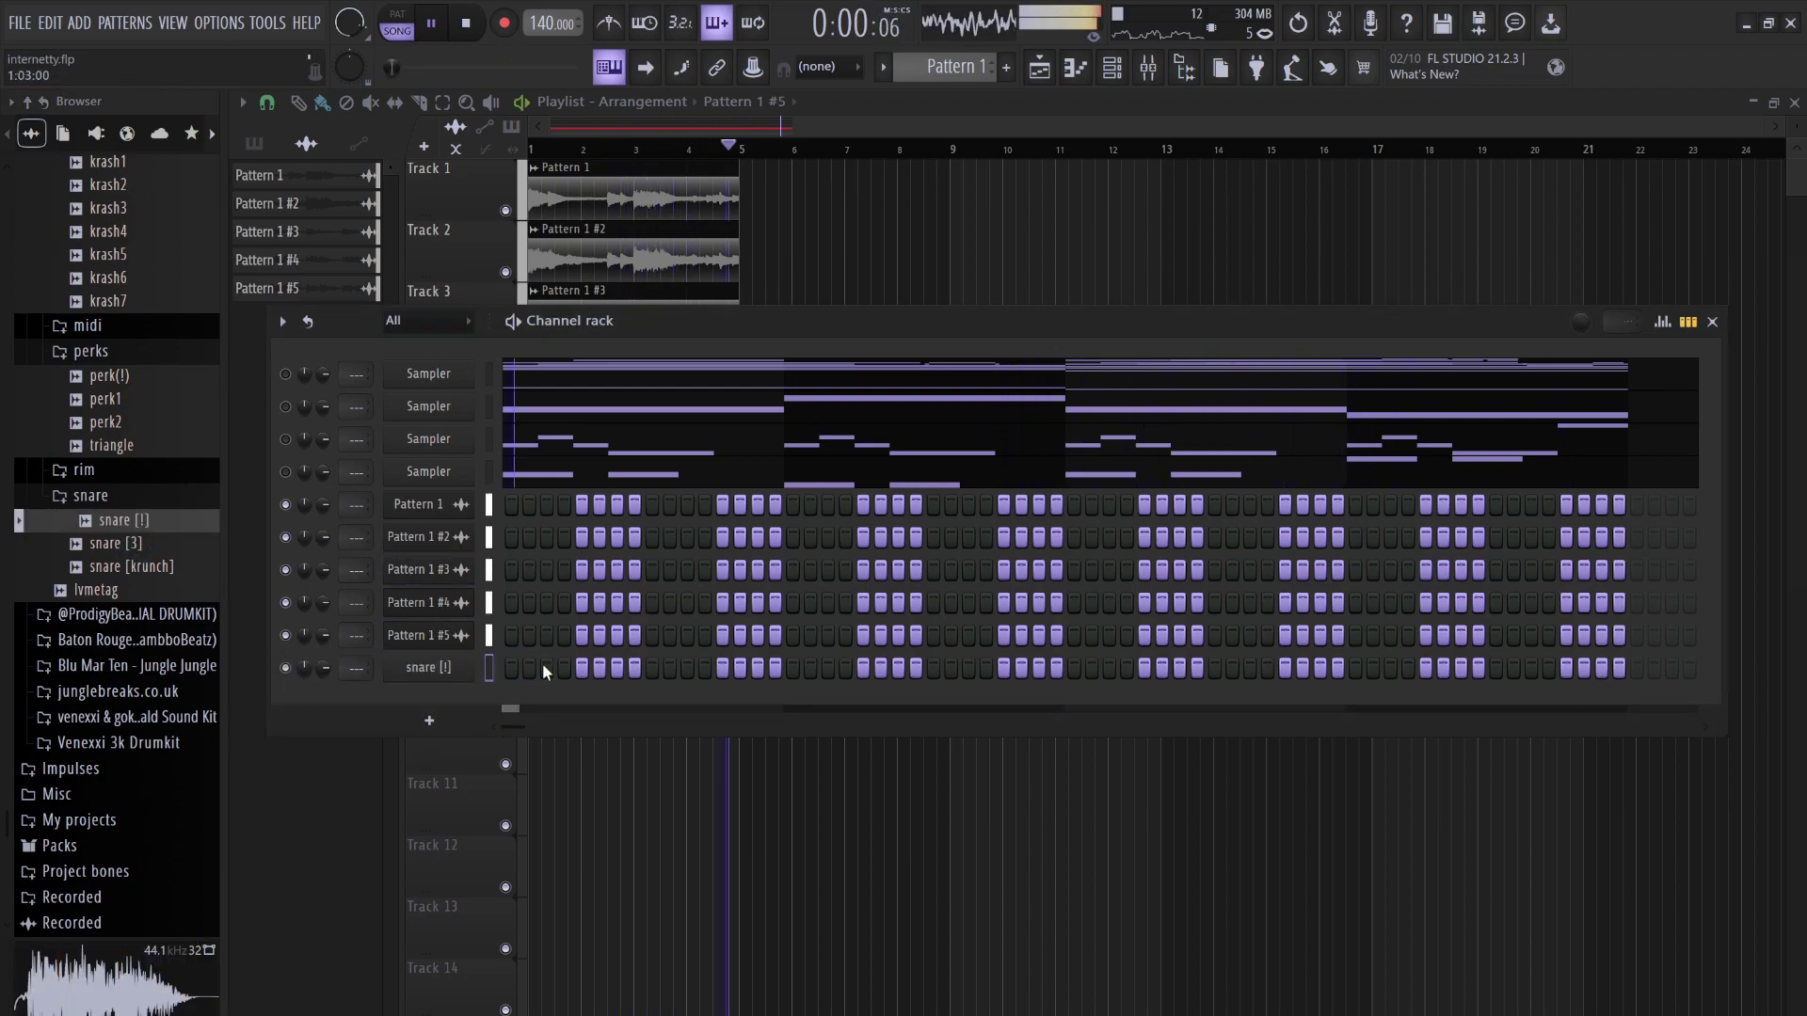
click(425, 667)
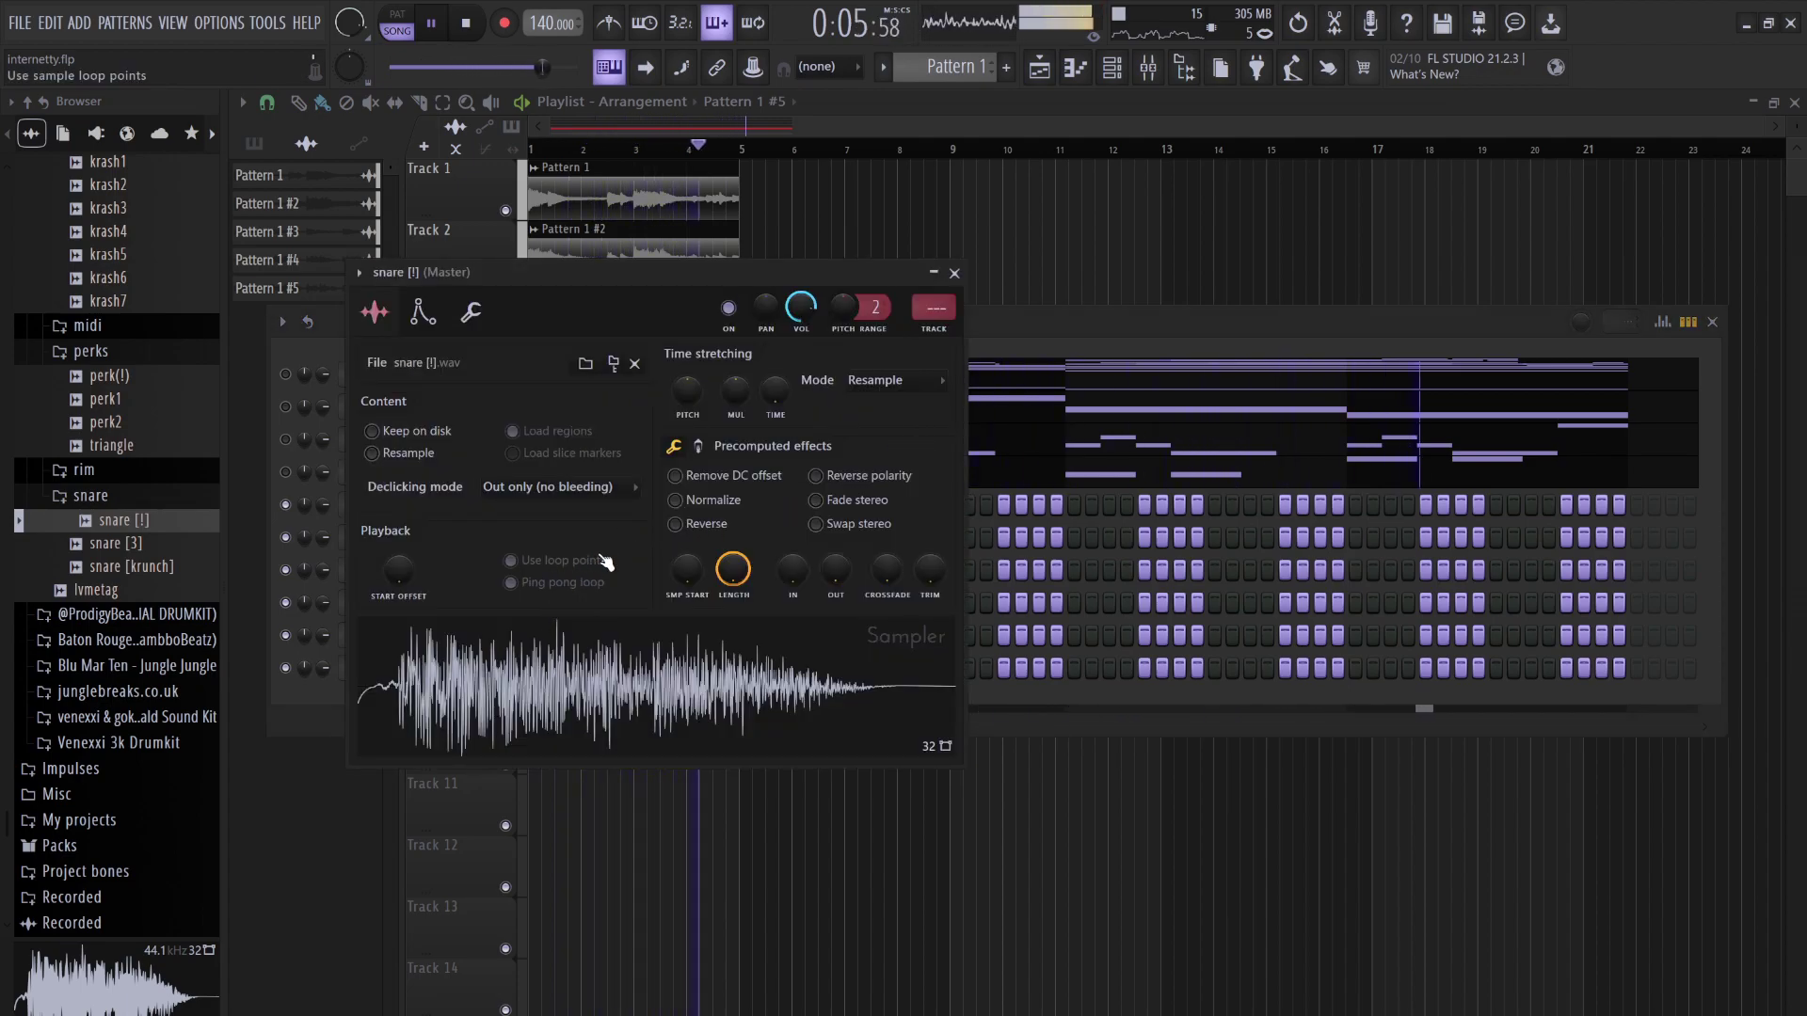
click(980, 353)
Add snare [!] hits on steps 7, 9 and 11 while checking the rhythm against the playback
key(space)
key(space)
key(space)
key(space)
click(616, 668)
key(space)
key(space)
click(653, 668)
click(686, 668)
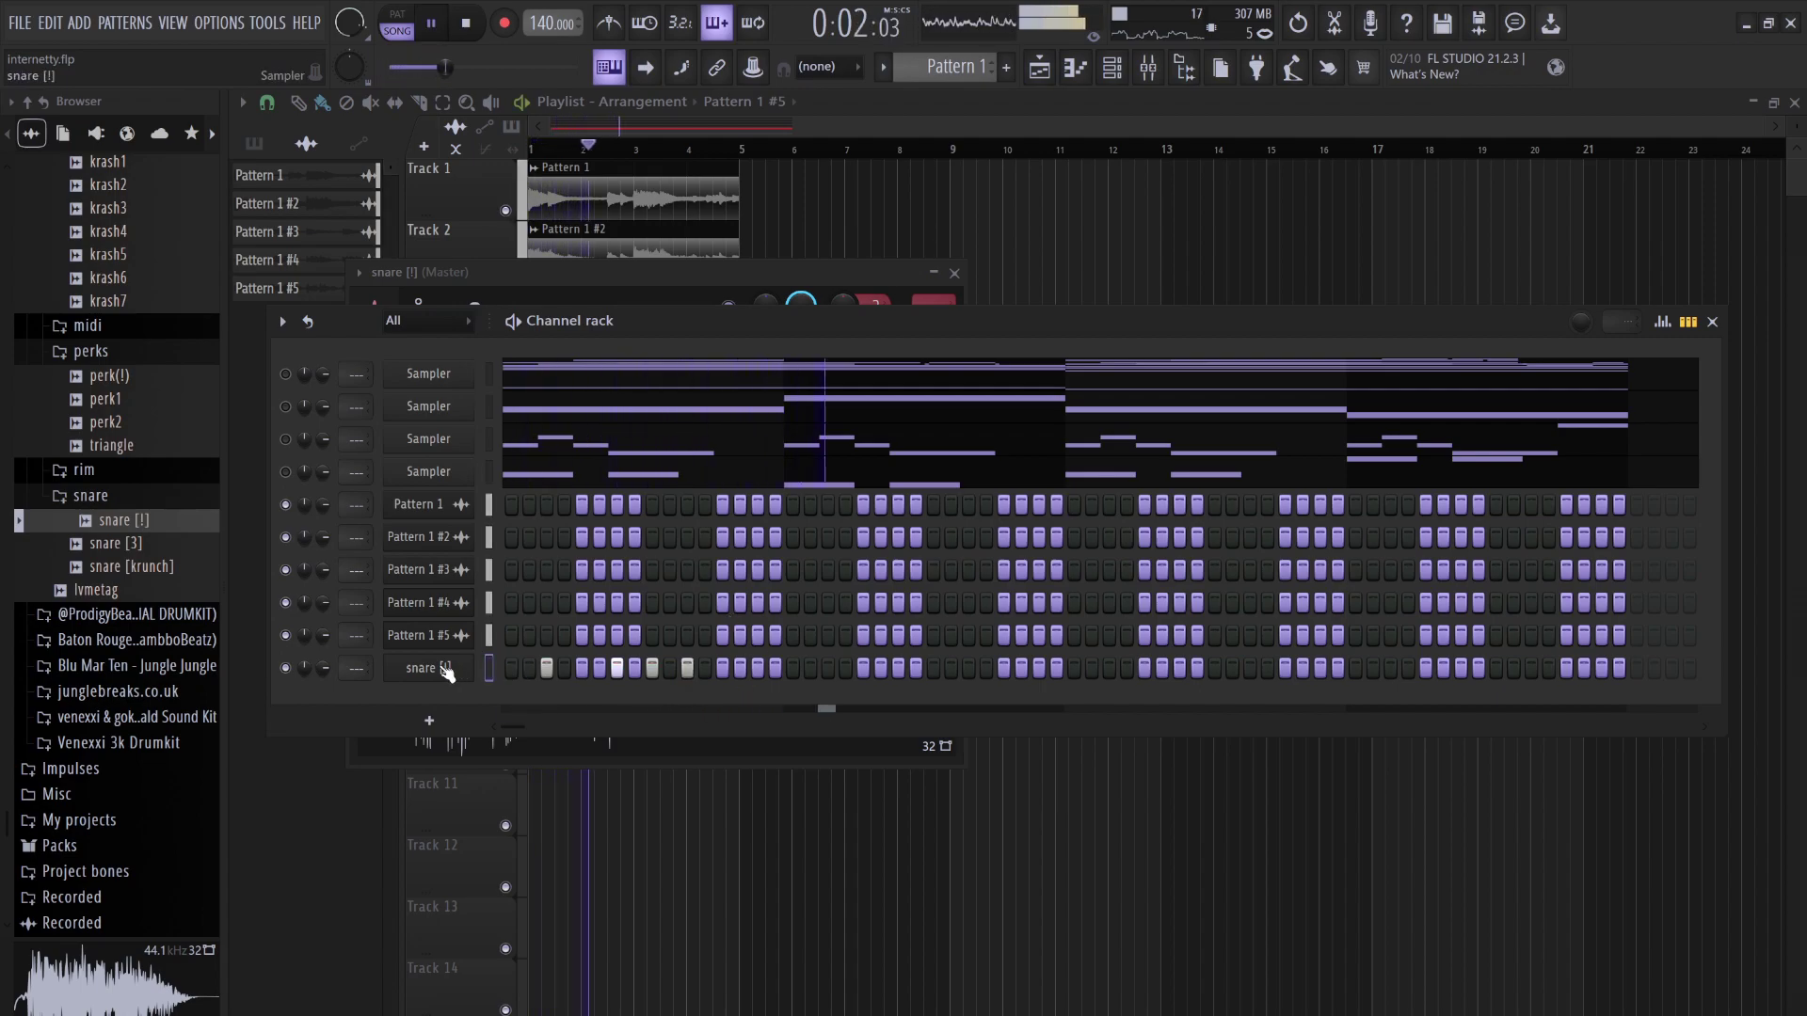
Stop playback and add the snare [3] sample to the rack as a new channel
key(space)
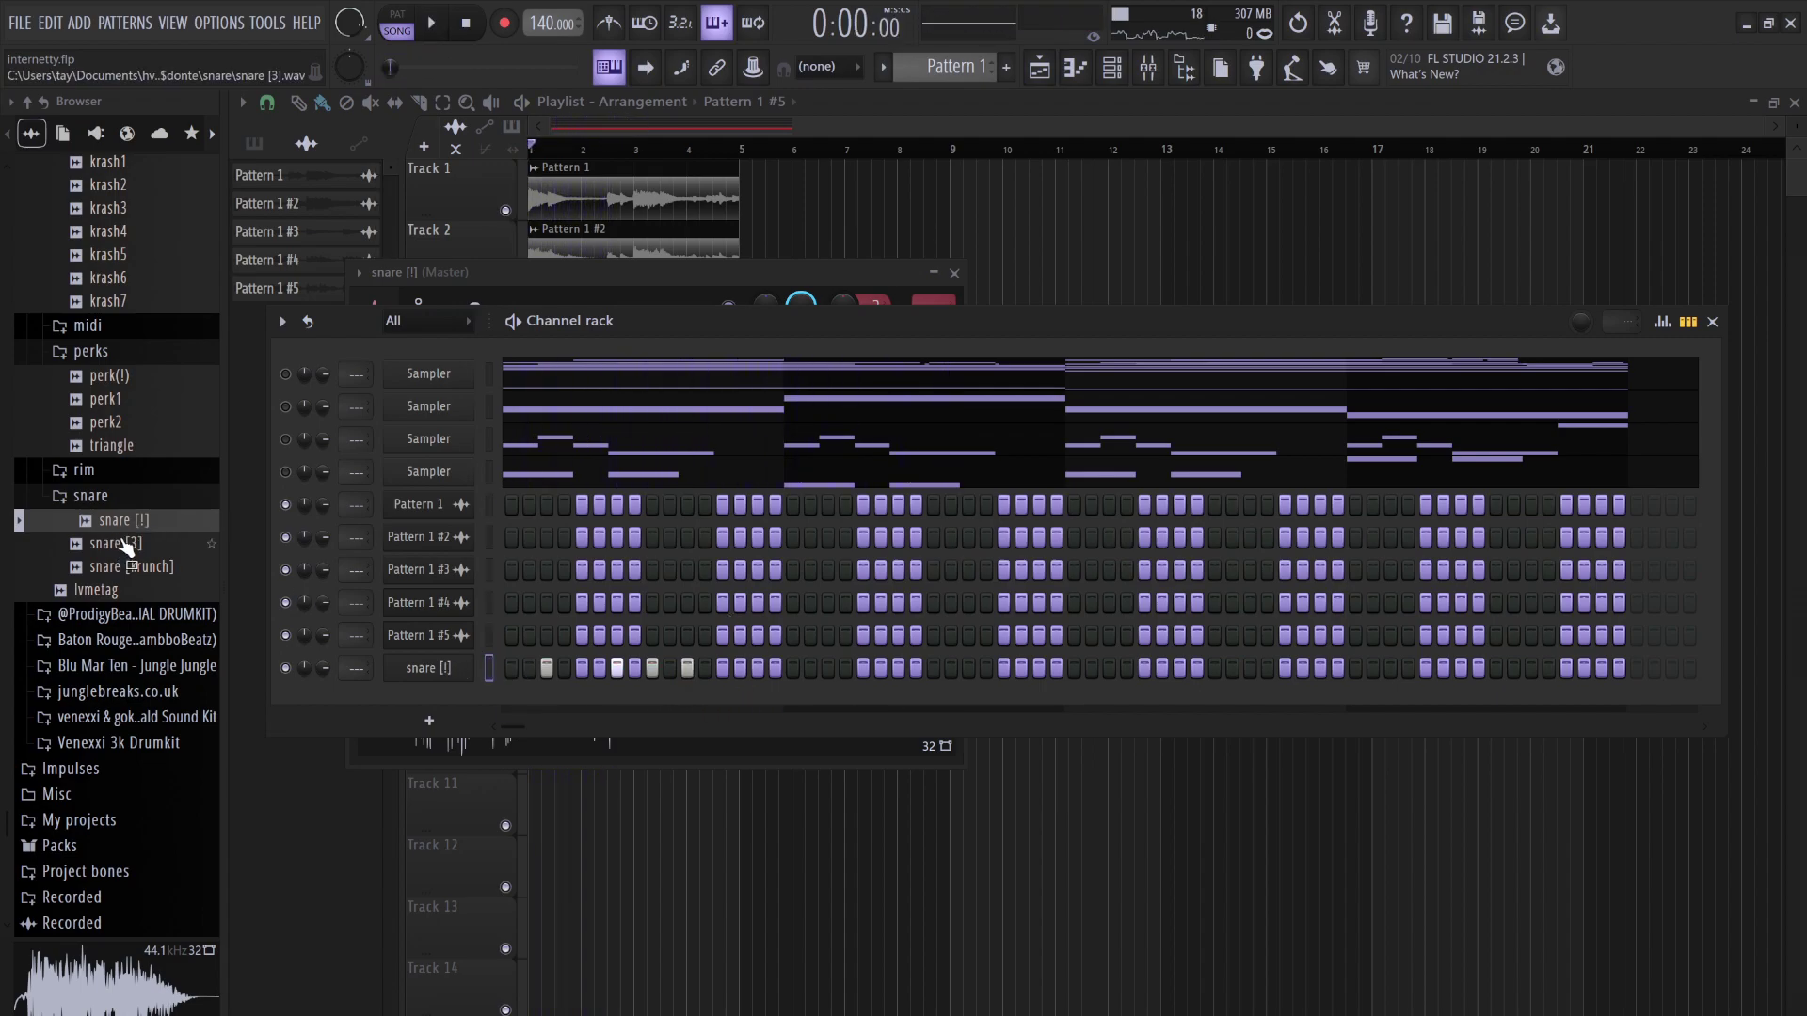
drag(125, 546, 384, 584)
drag(449, 681, 449, 681)
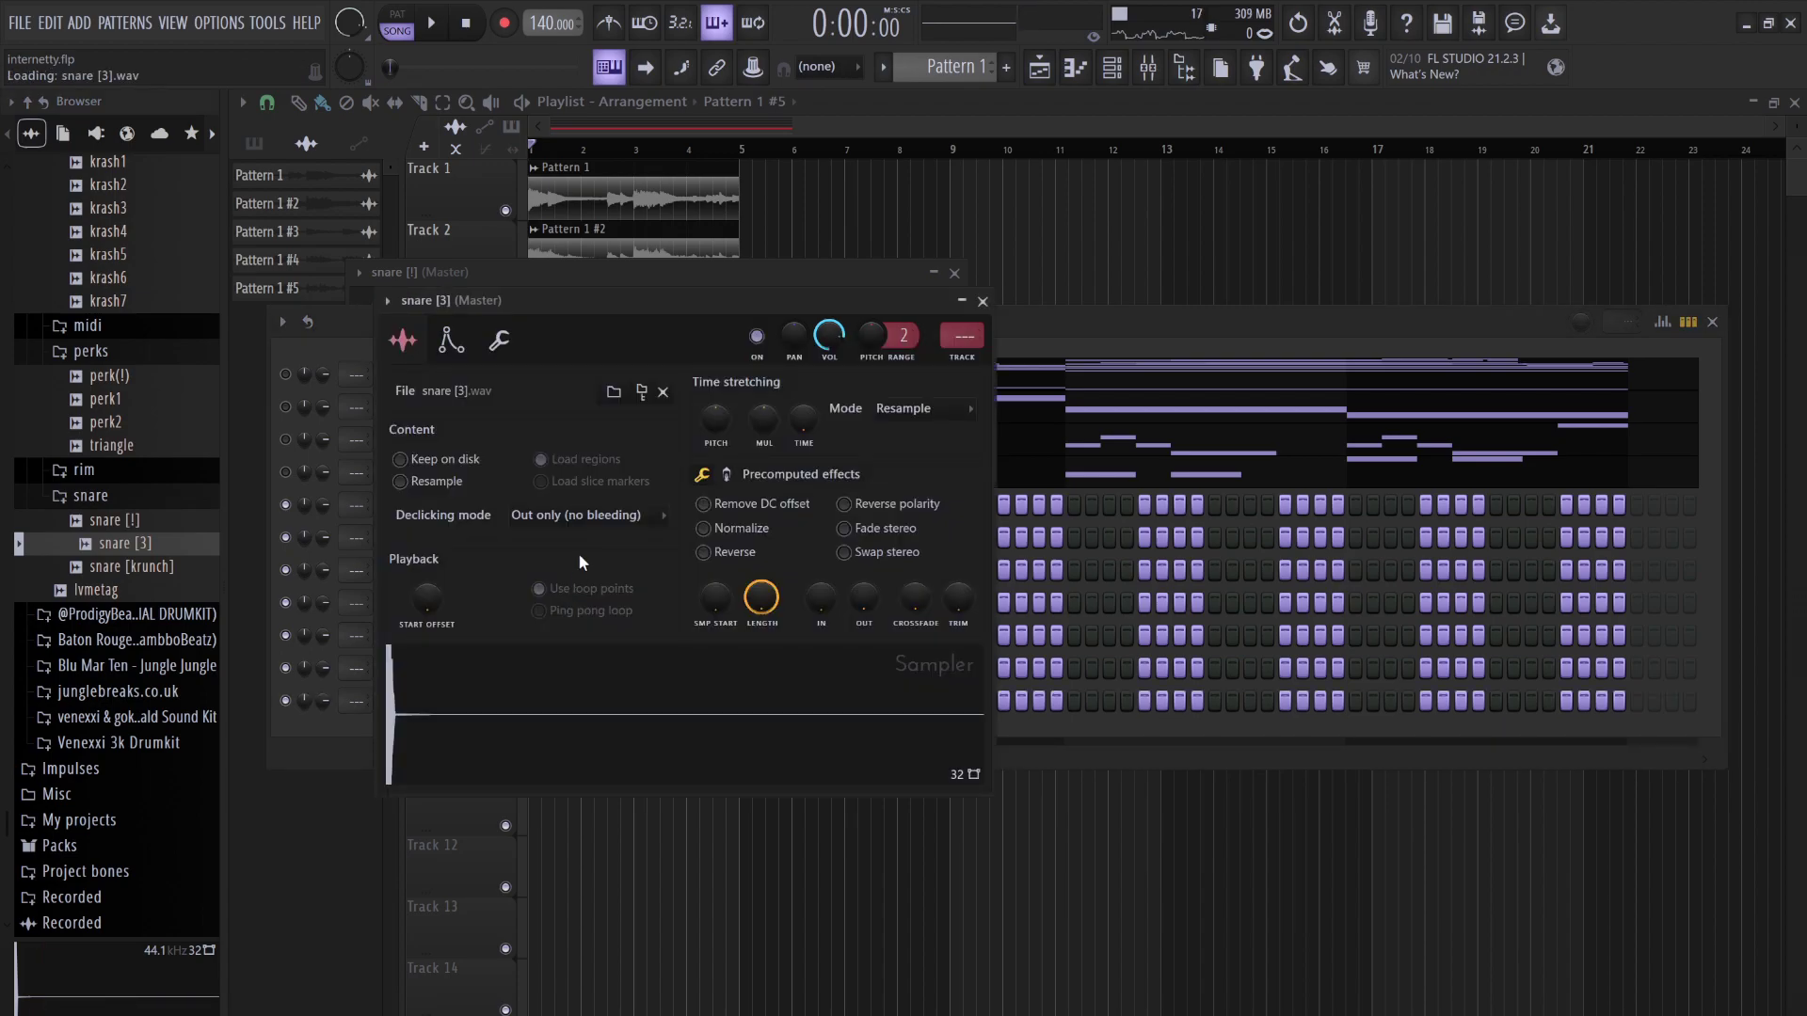
click(1076, 319)
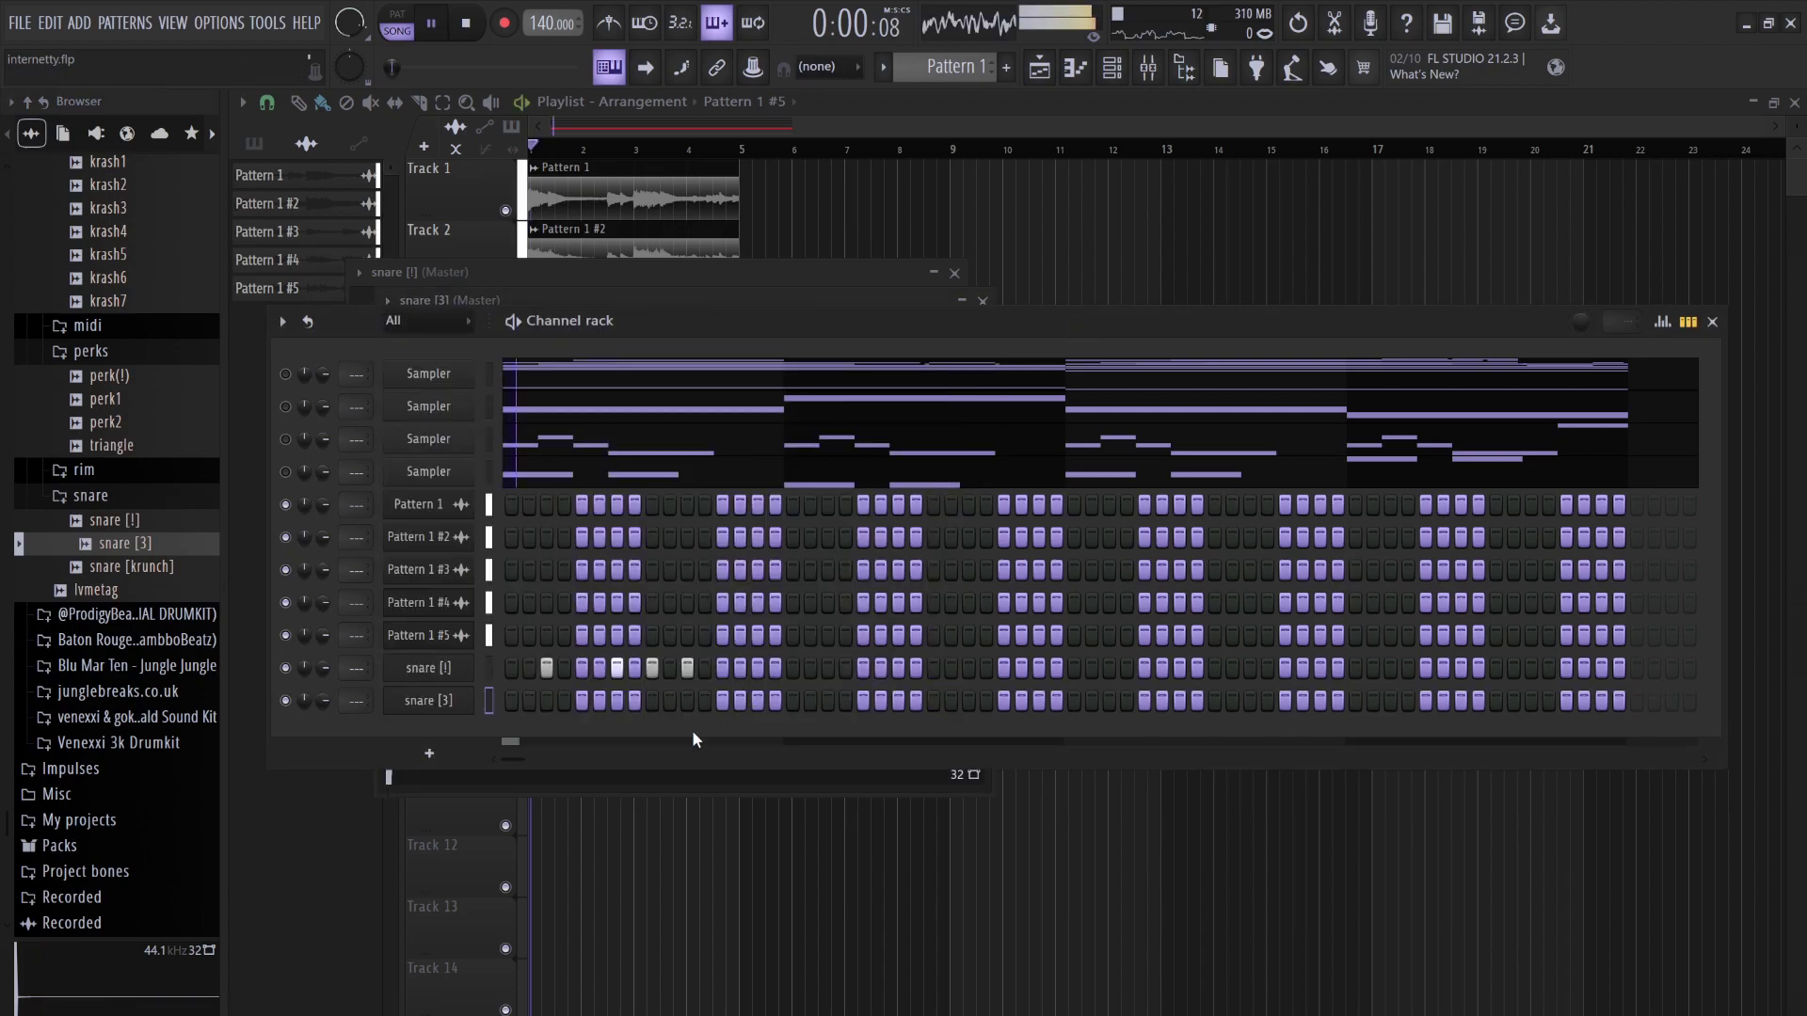
Place snare [3] hits on steps 9, 25, 41, 57, 59, 61, 62 and 63
click(932, 700)
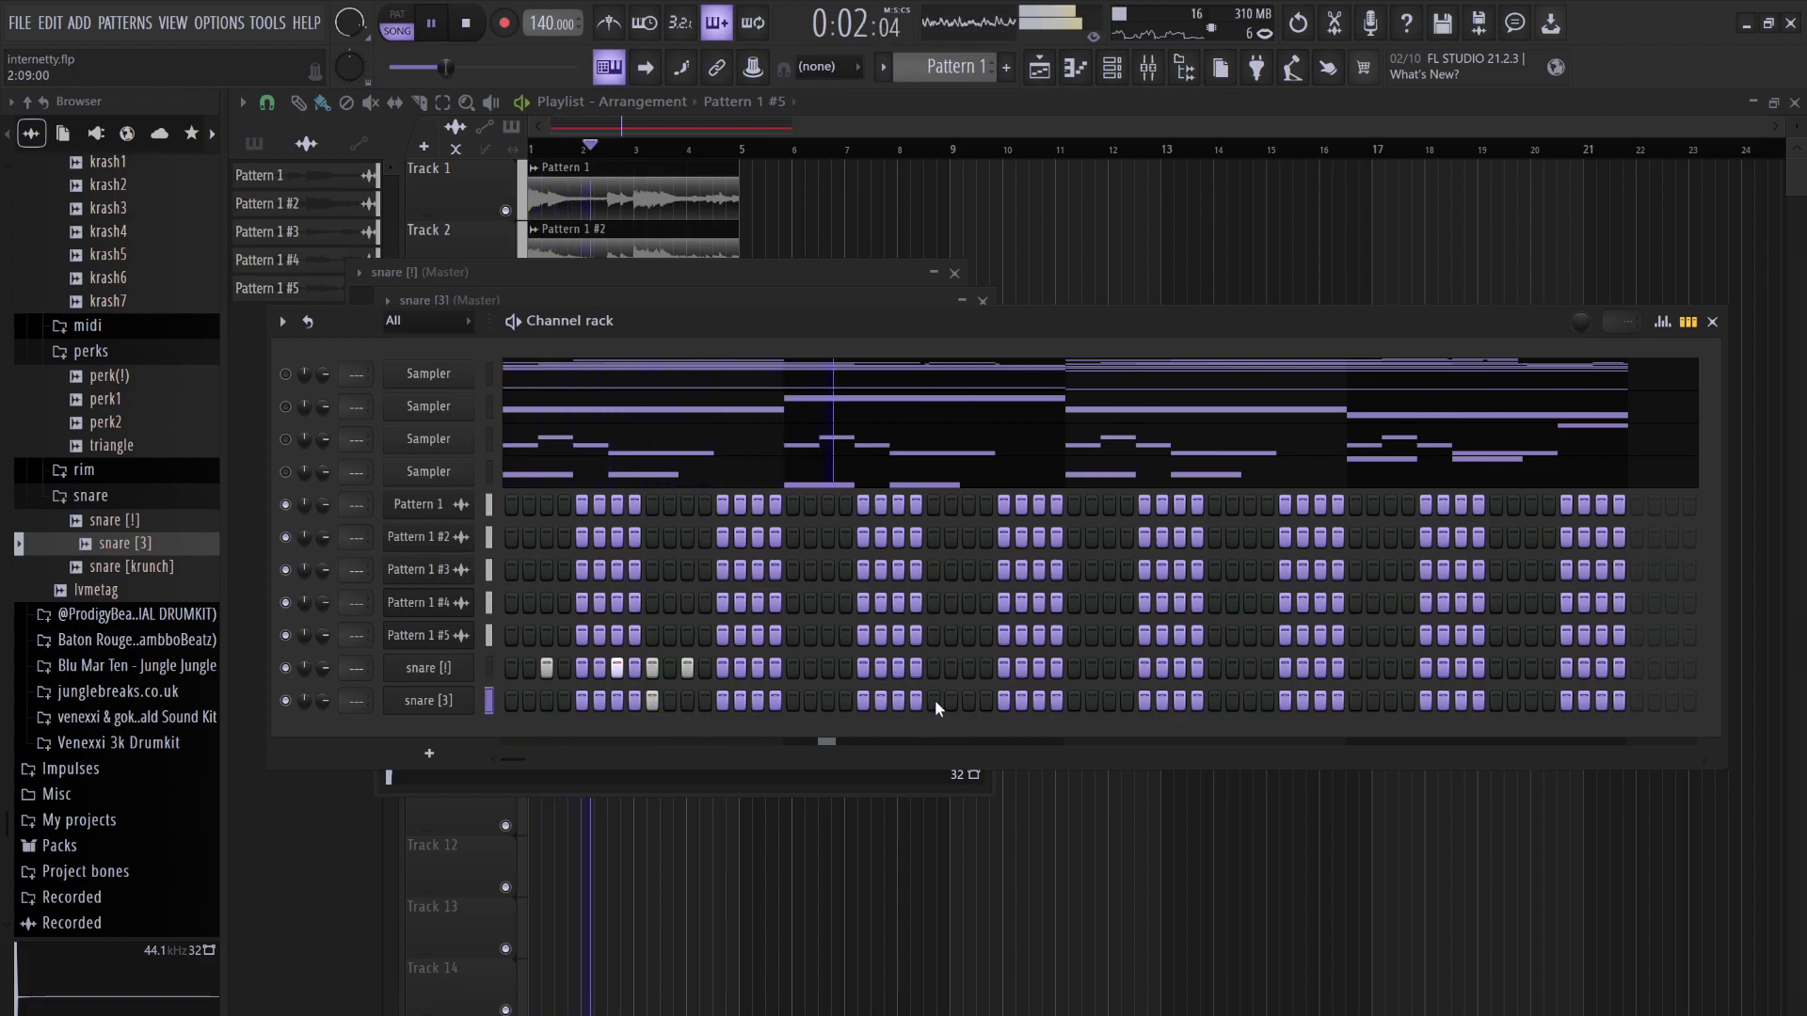
click(1213, 701)
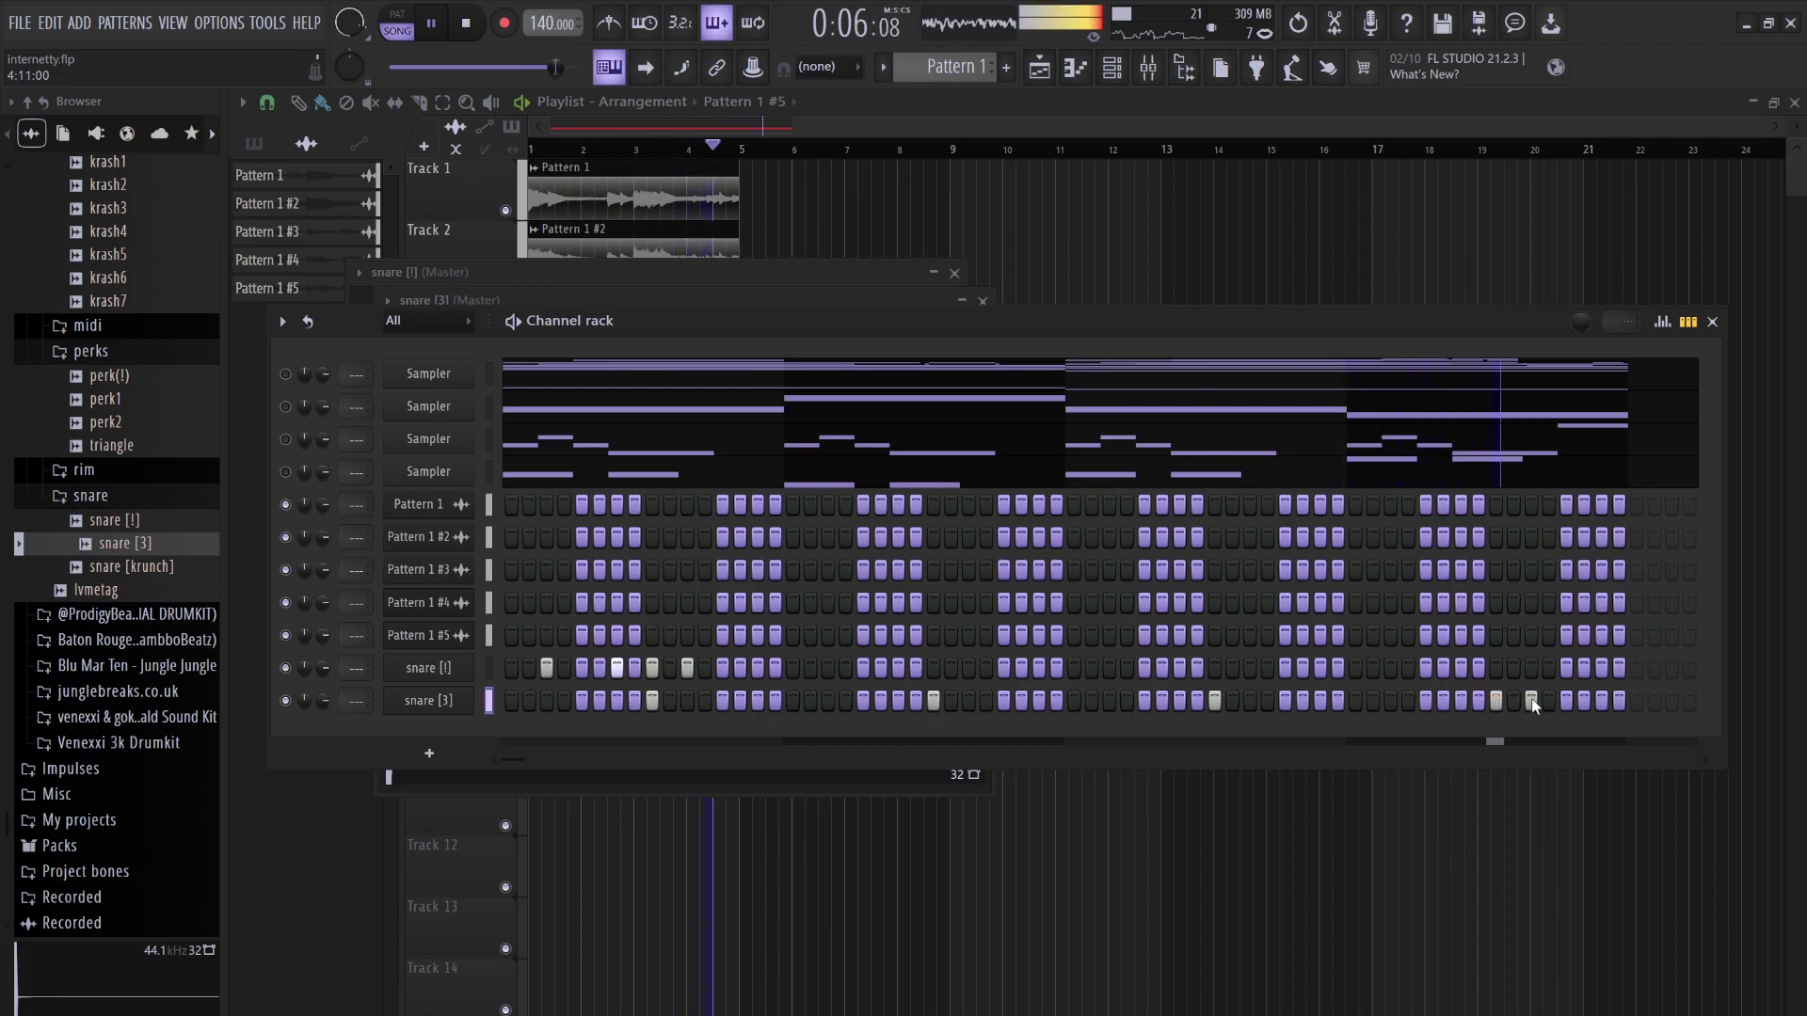
click(1567, 700)
click(1584, 700)
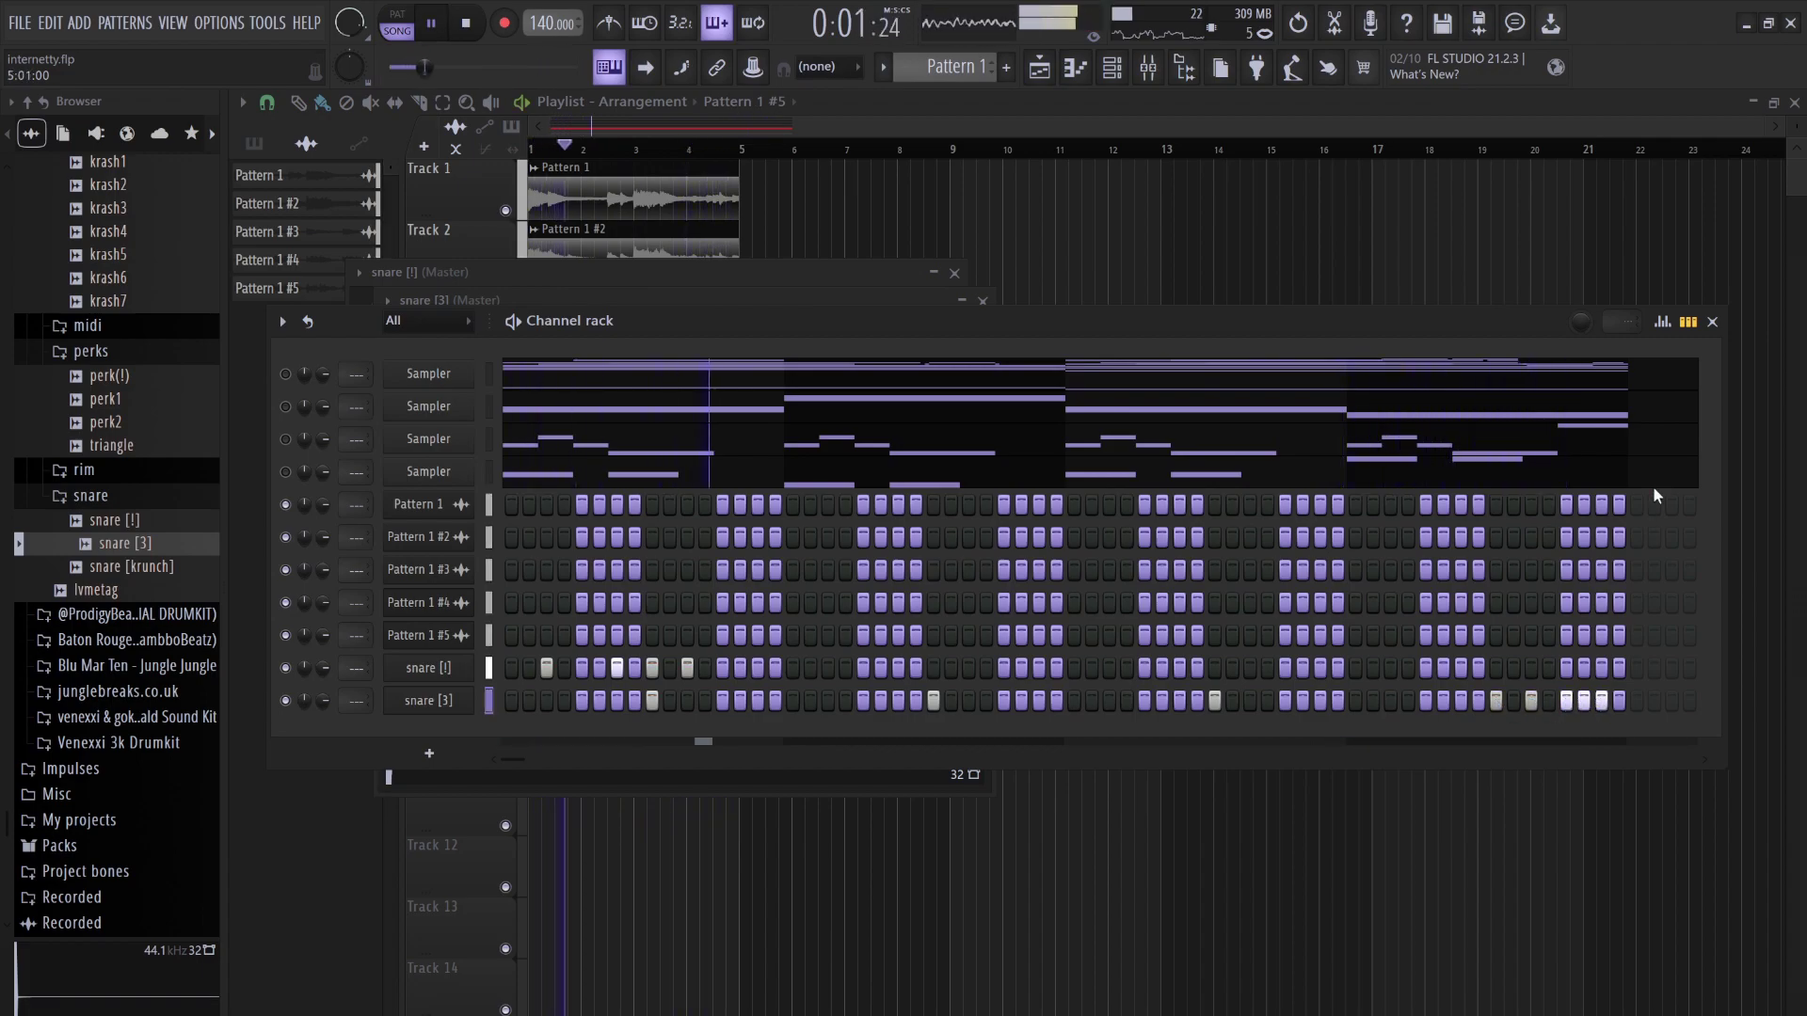
Lower the velocity of the snare [3] hit on step 59 and give steps 61 to 63 reduced, rising velocities
drag(1564, 838, 1609, 793)
click(1540, 793)
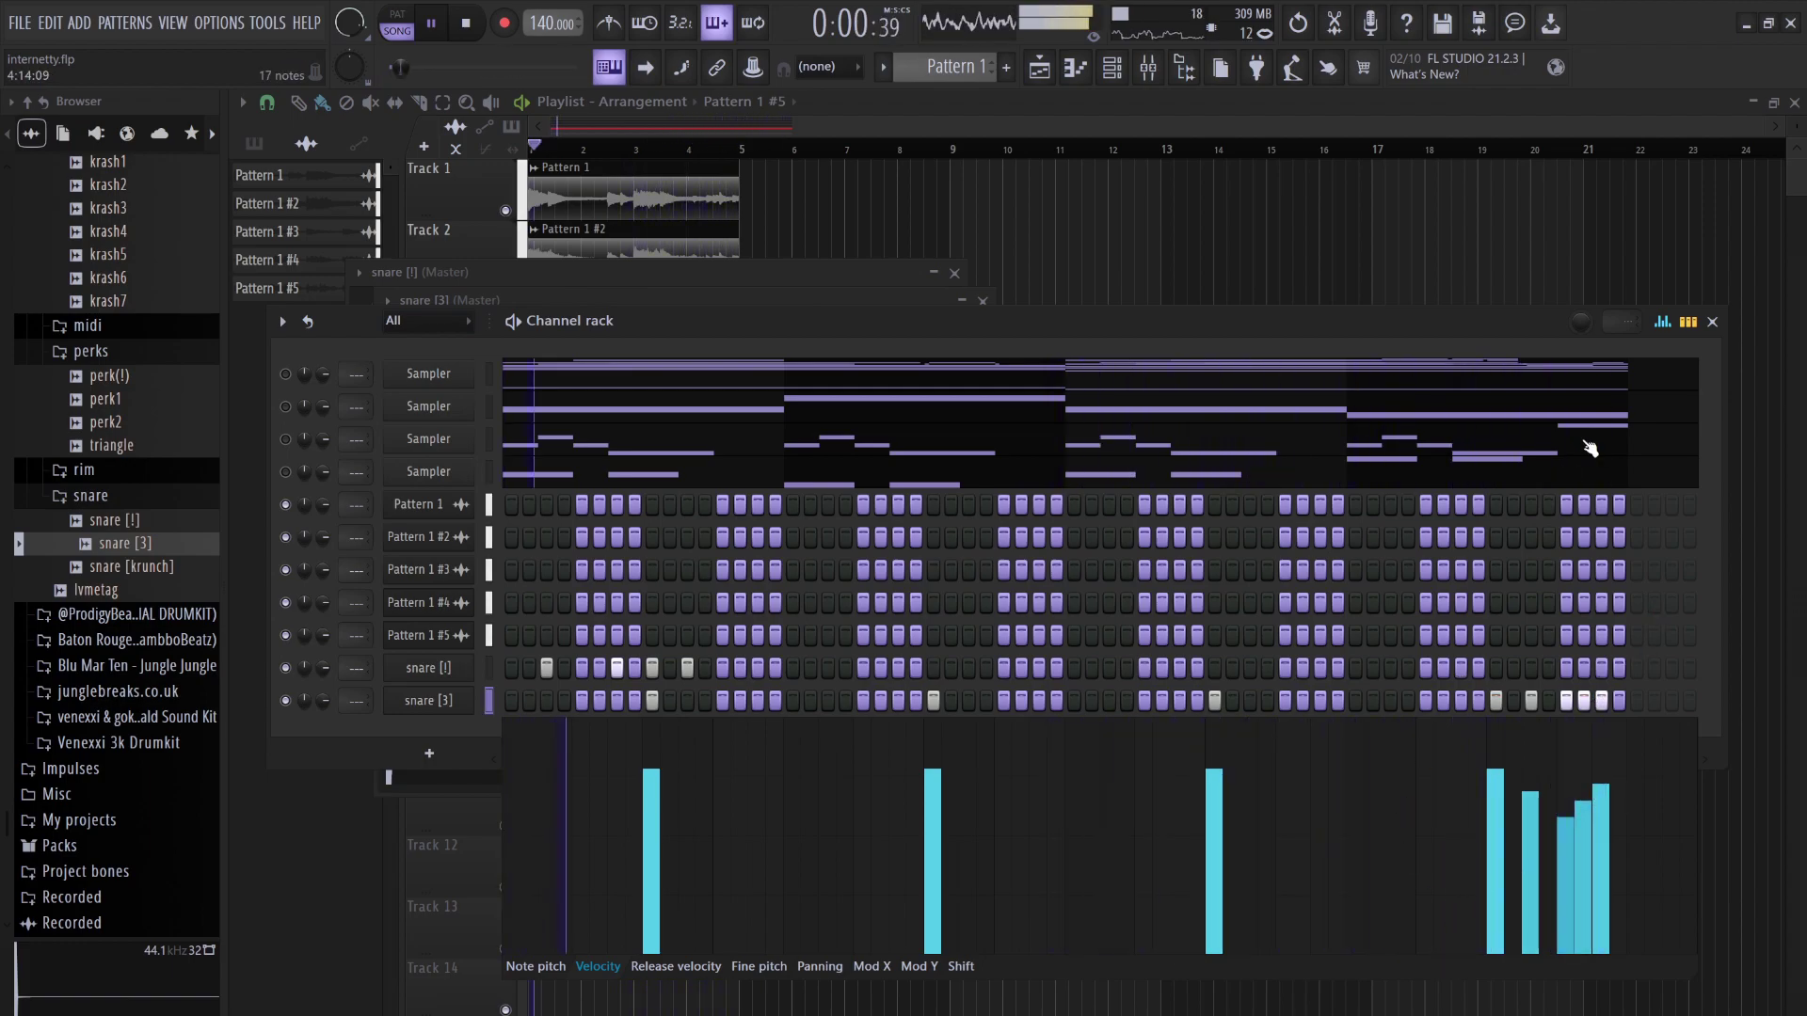
click(1673, 322)
key(space)
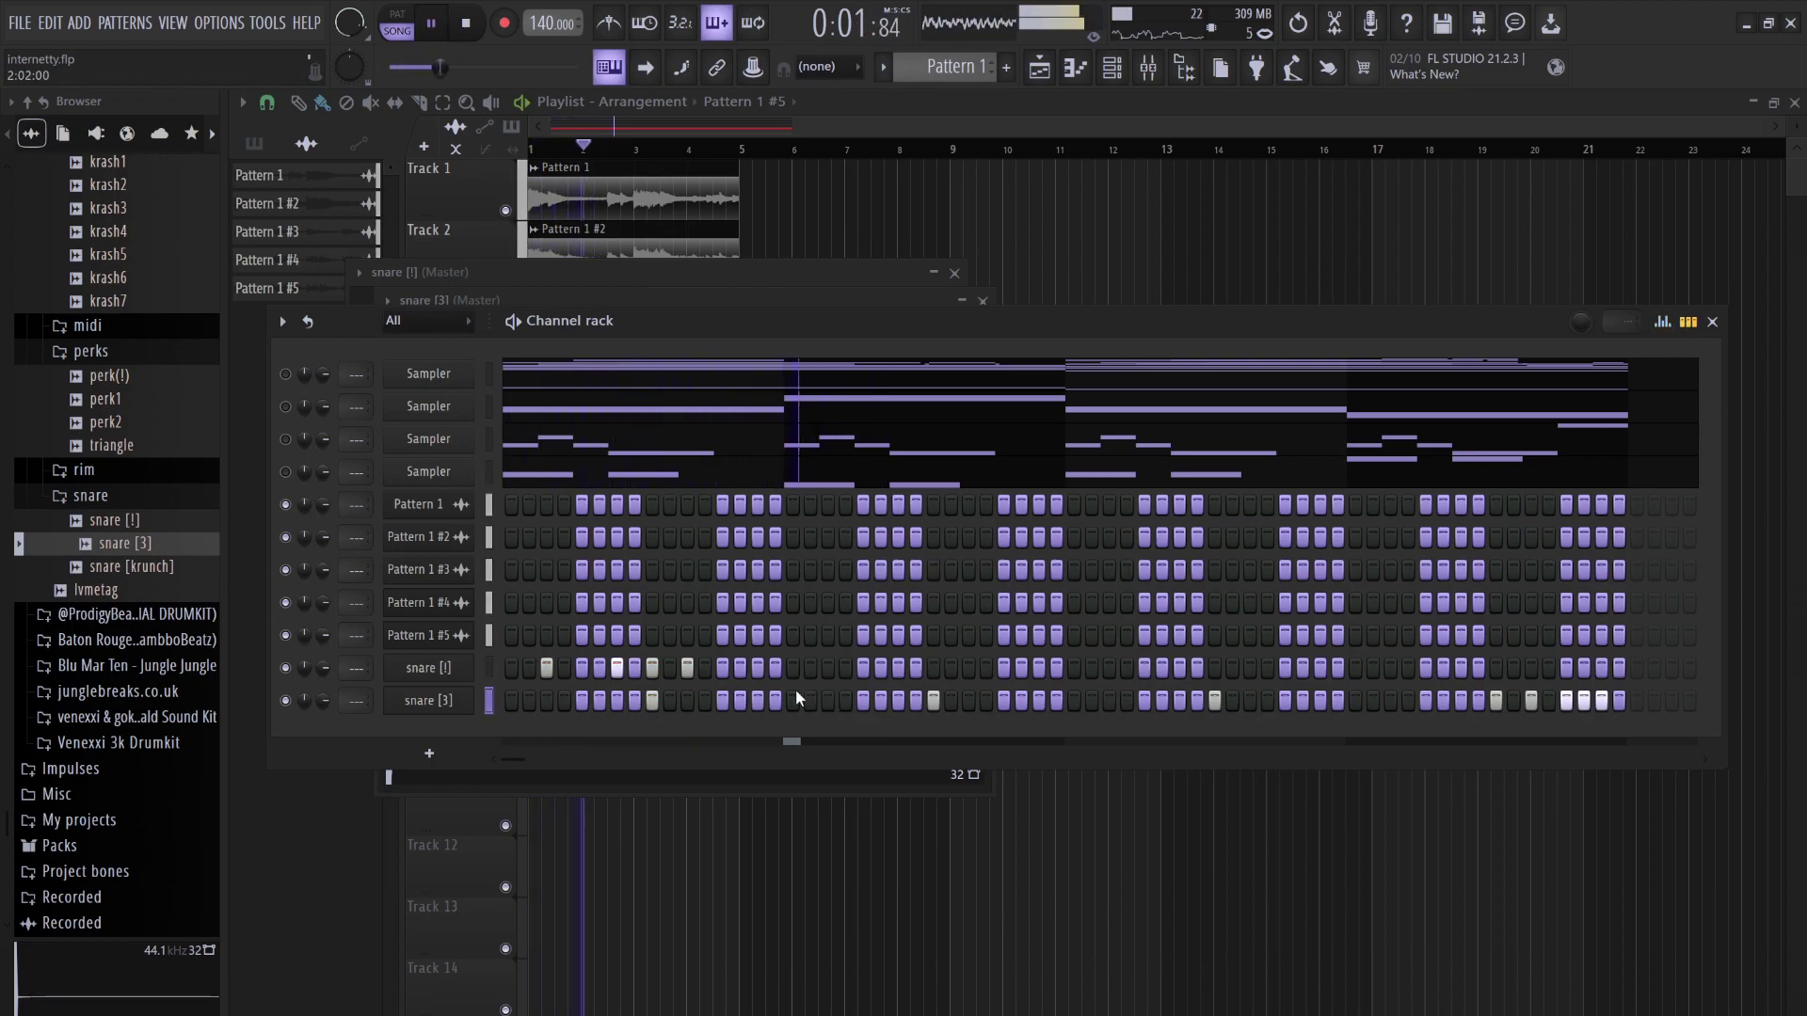
Copy the four bar 1 snare [!] notes to bar 3 in the piano roll
click(532, 663)
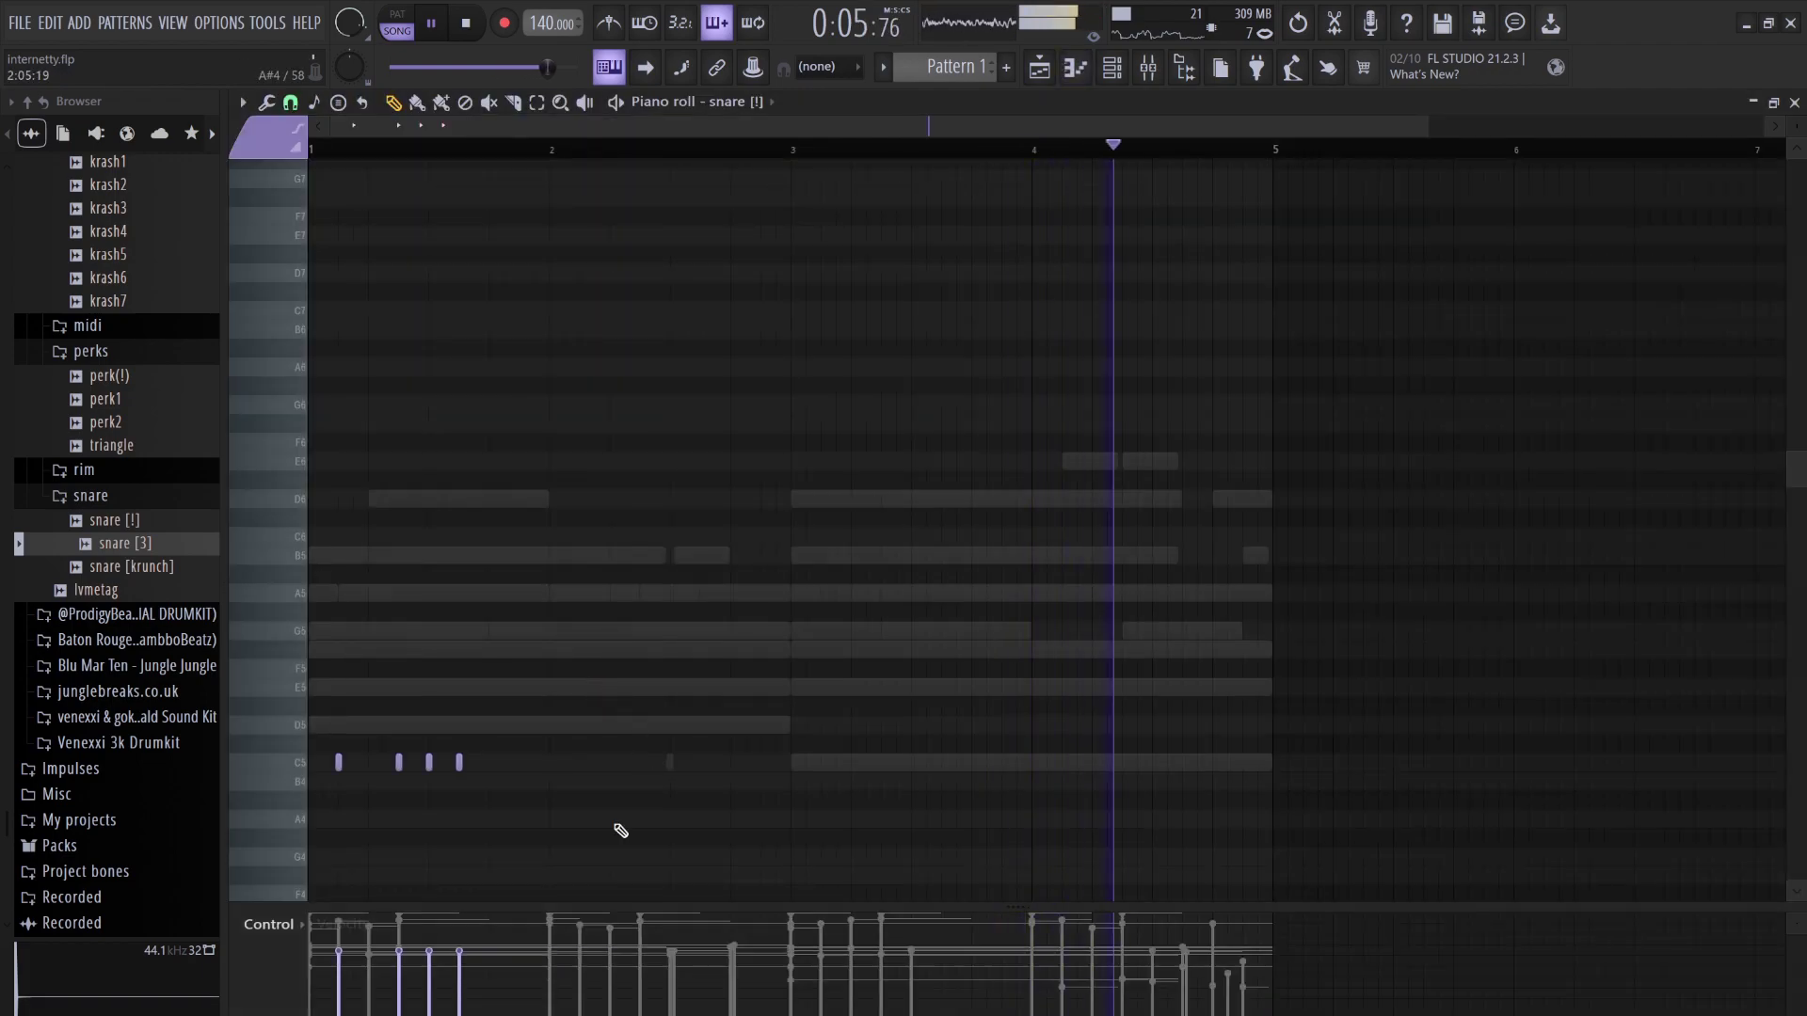
drag(371, 749, 309, 719)
mouse_move(429, 760)
mouse_down()
mouse_move(706, 746)
mouse_move(859, 786)
mouse_up()
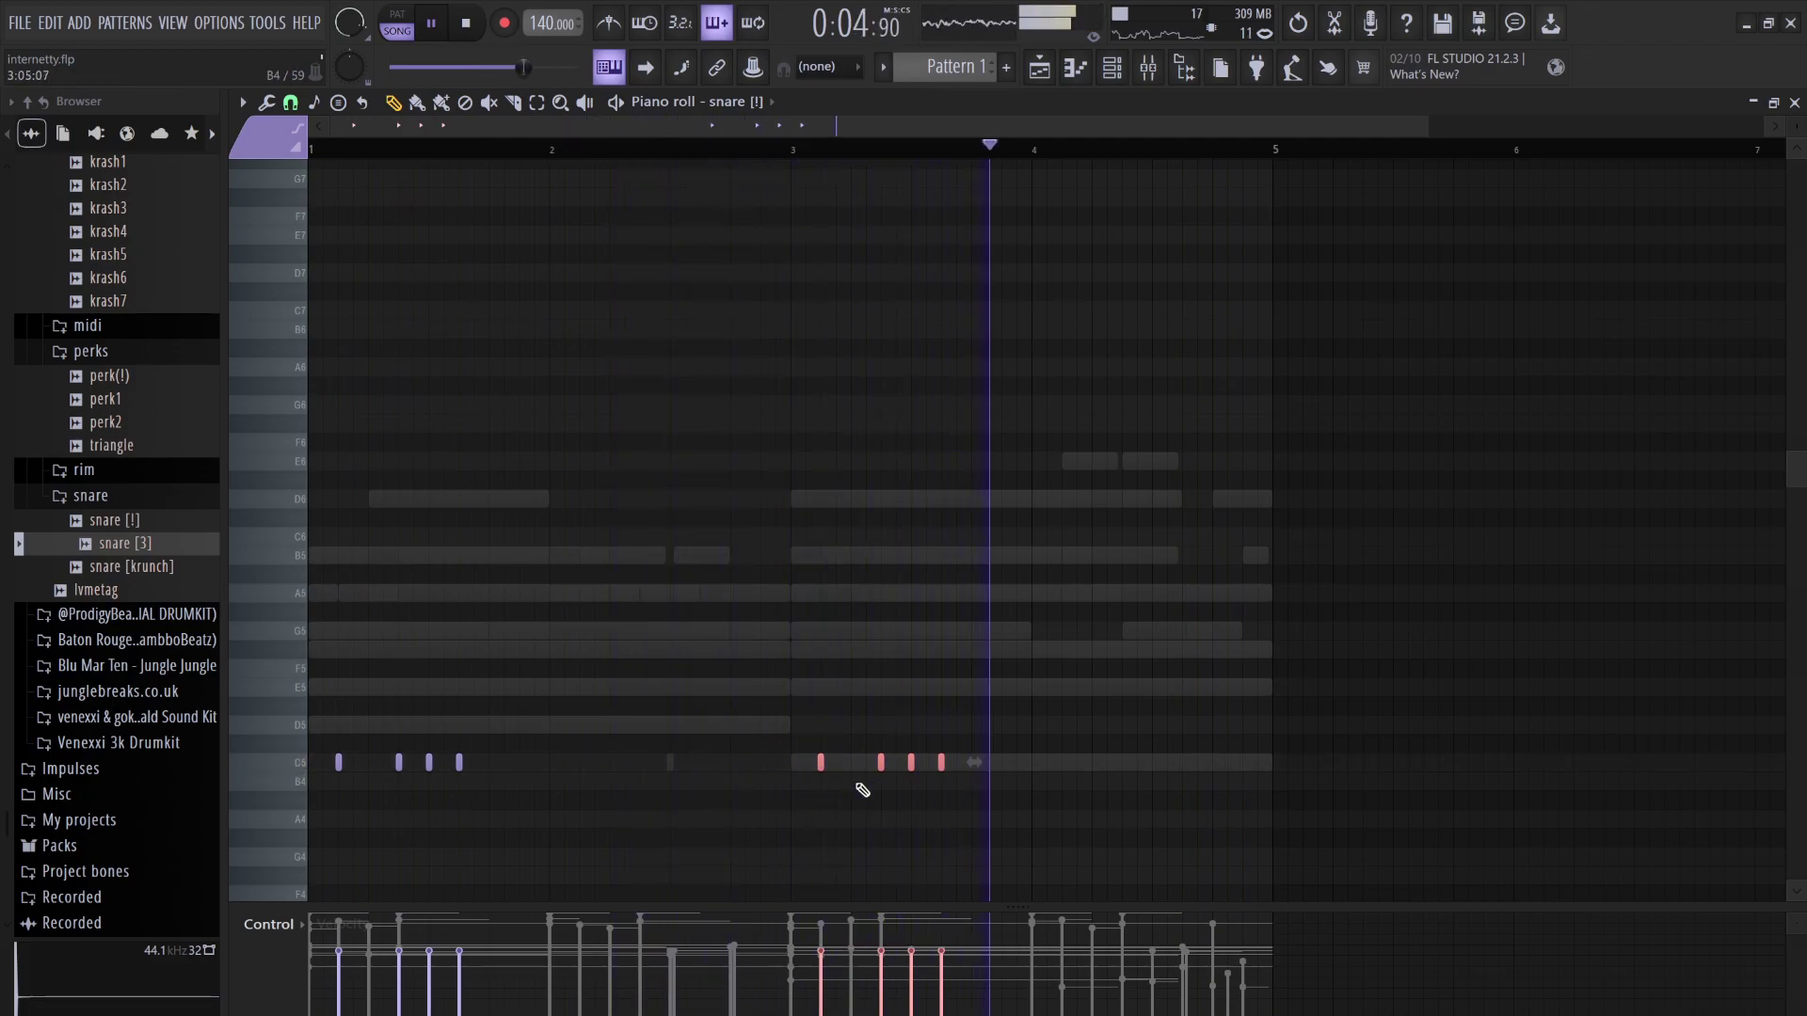
ctrl+click(929, 805)
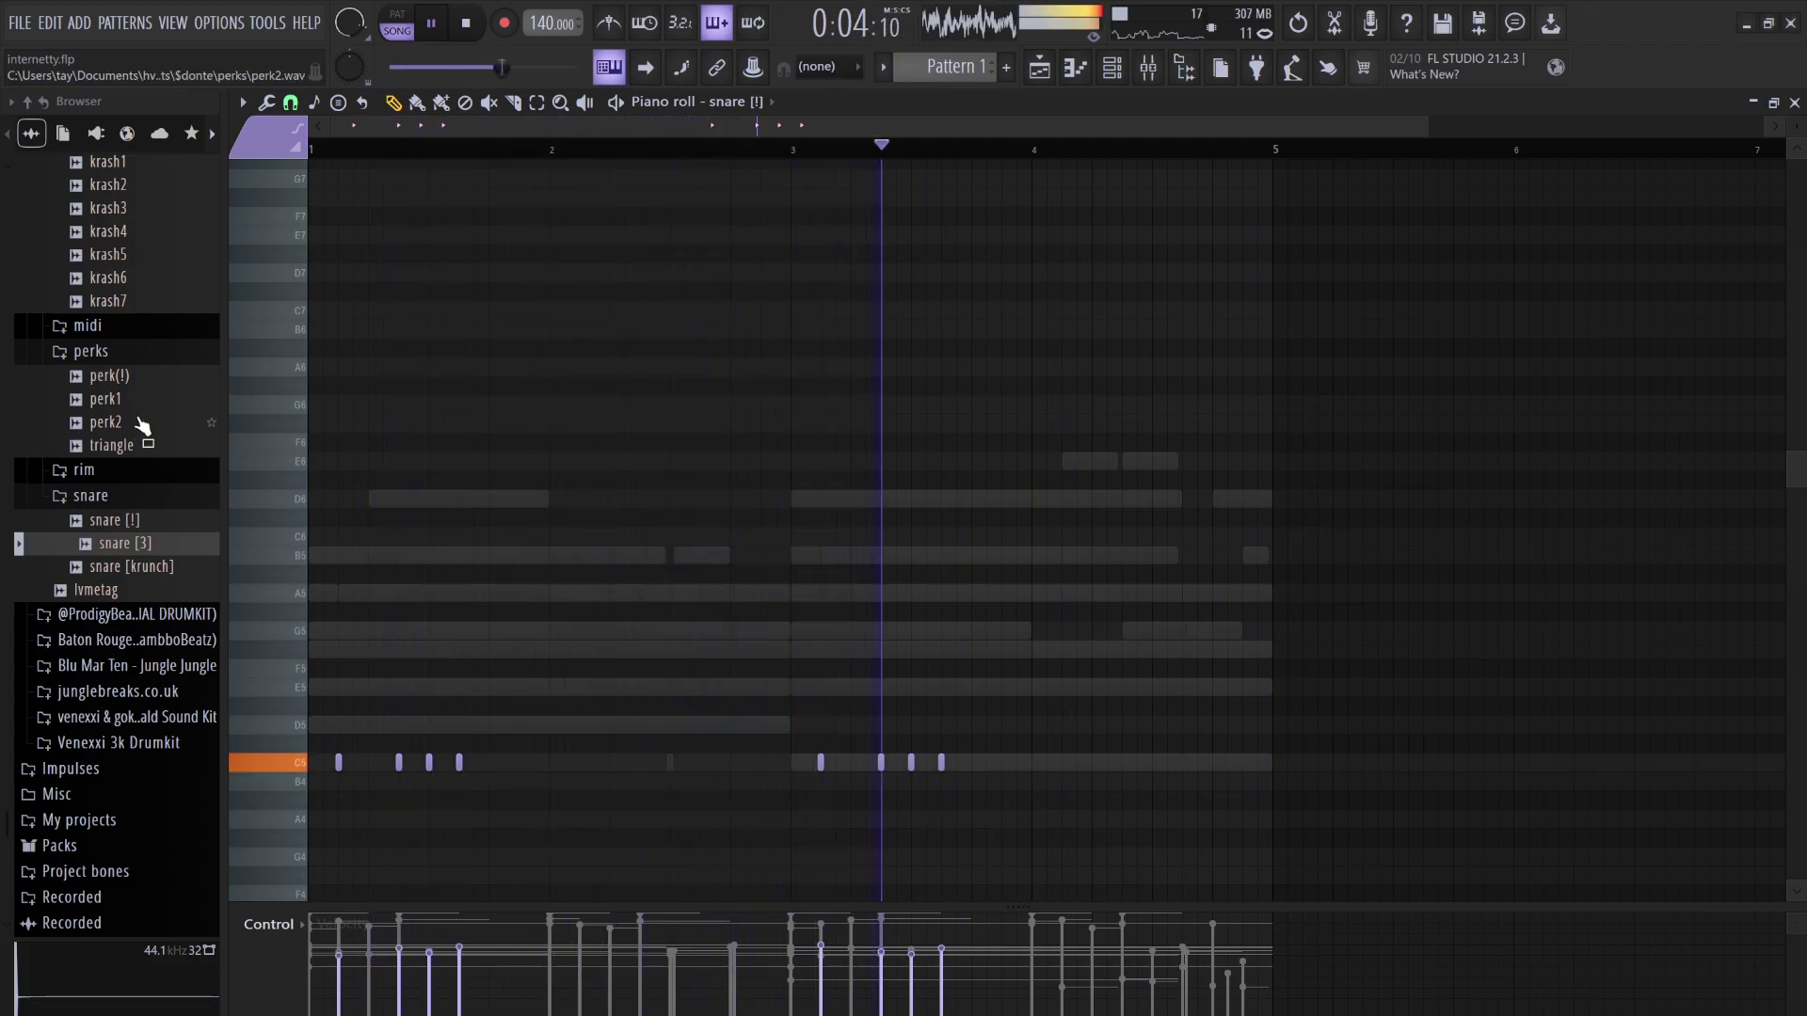
Add the triangle sample as a new channel and place its hits on steps 17 and 23
drag(109, 451, 449, 742)
click(450, 742)
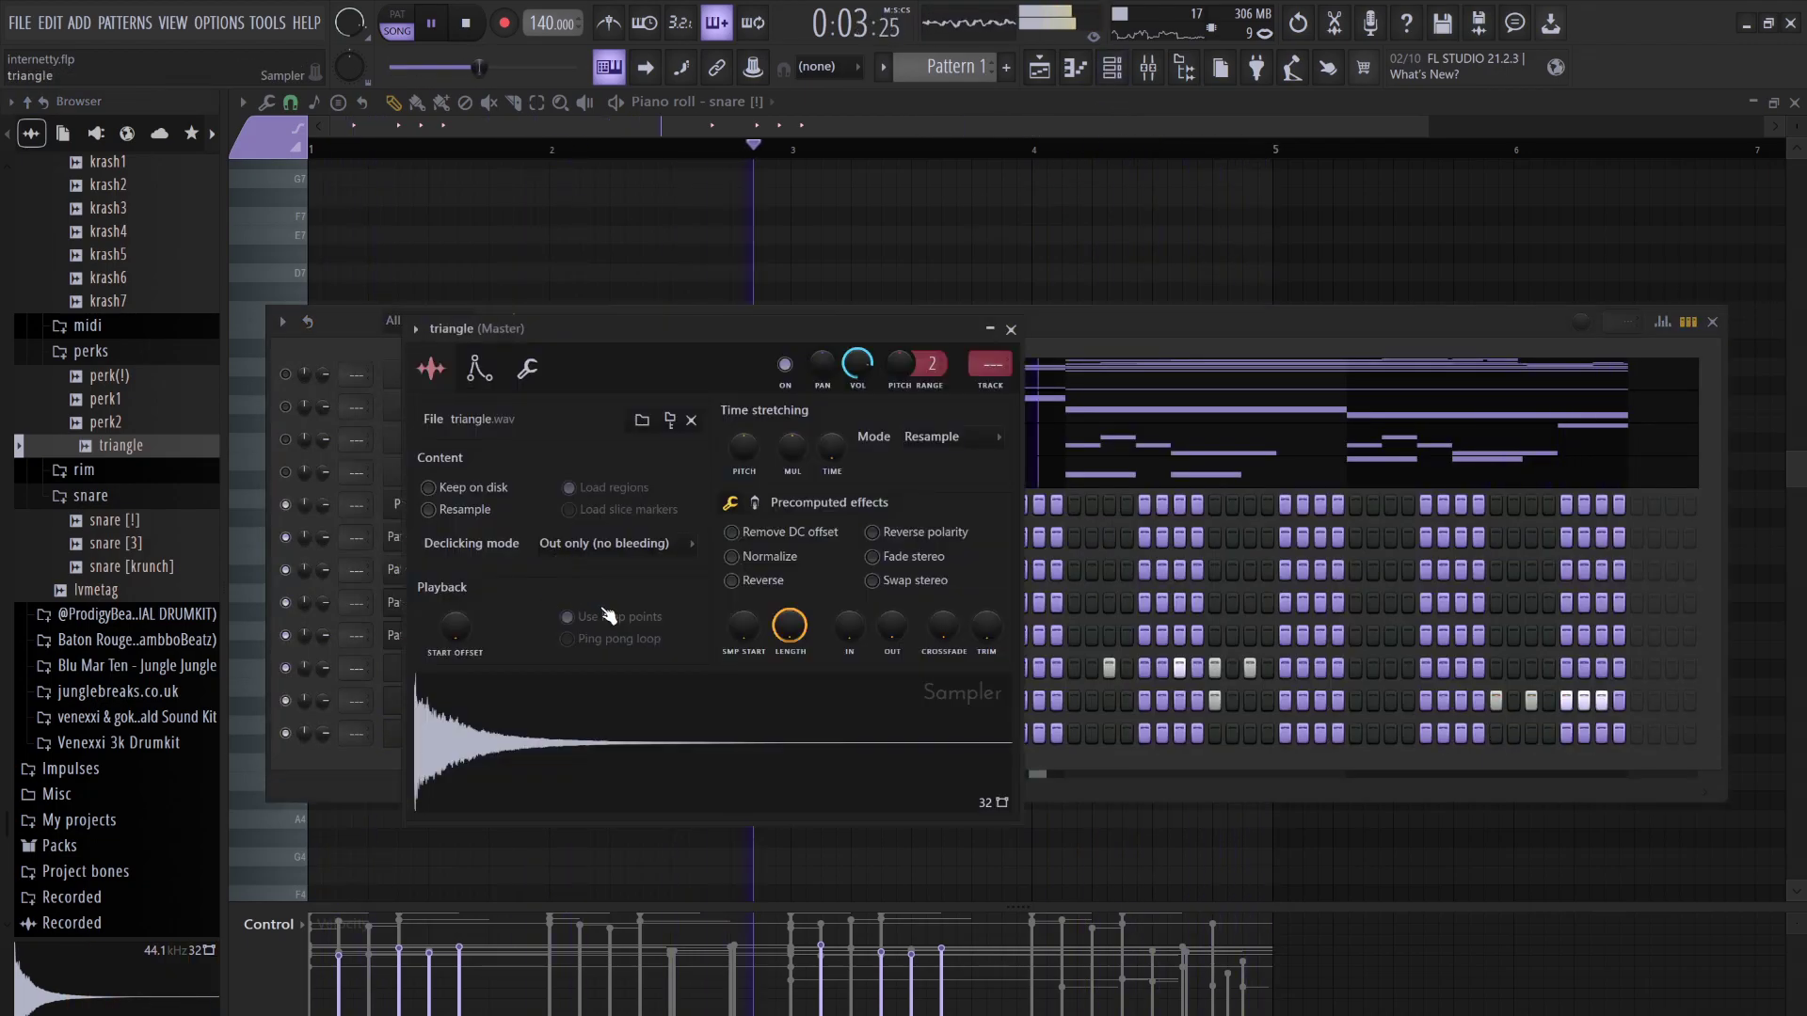
click(1092, 324)
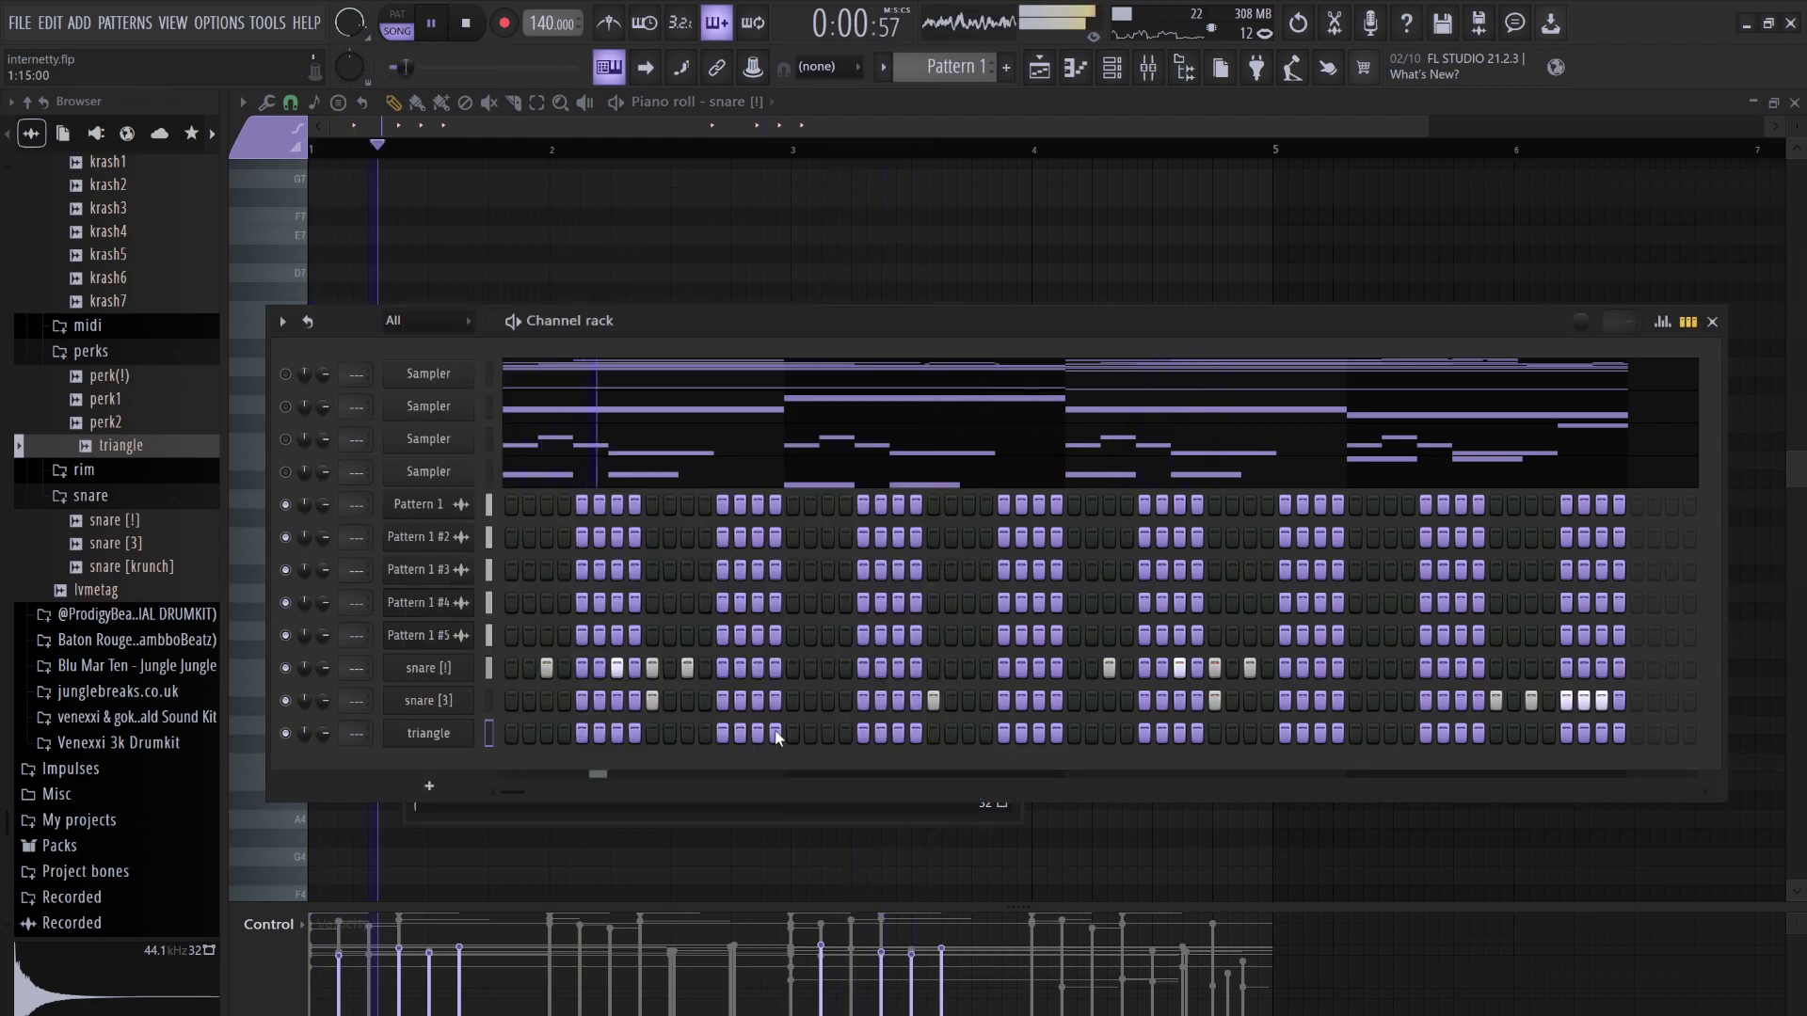
click(791, 733)
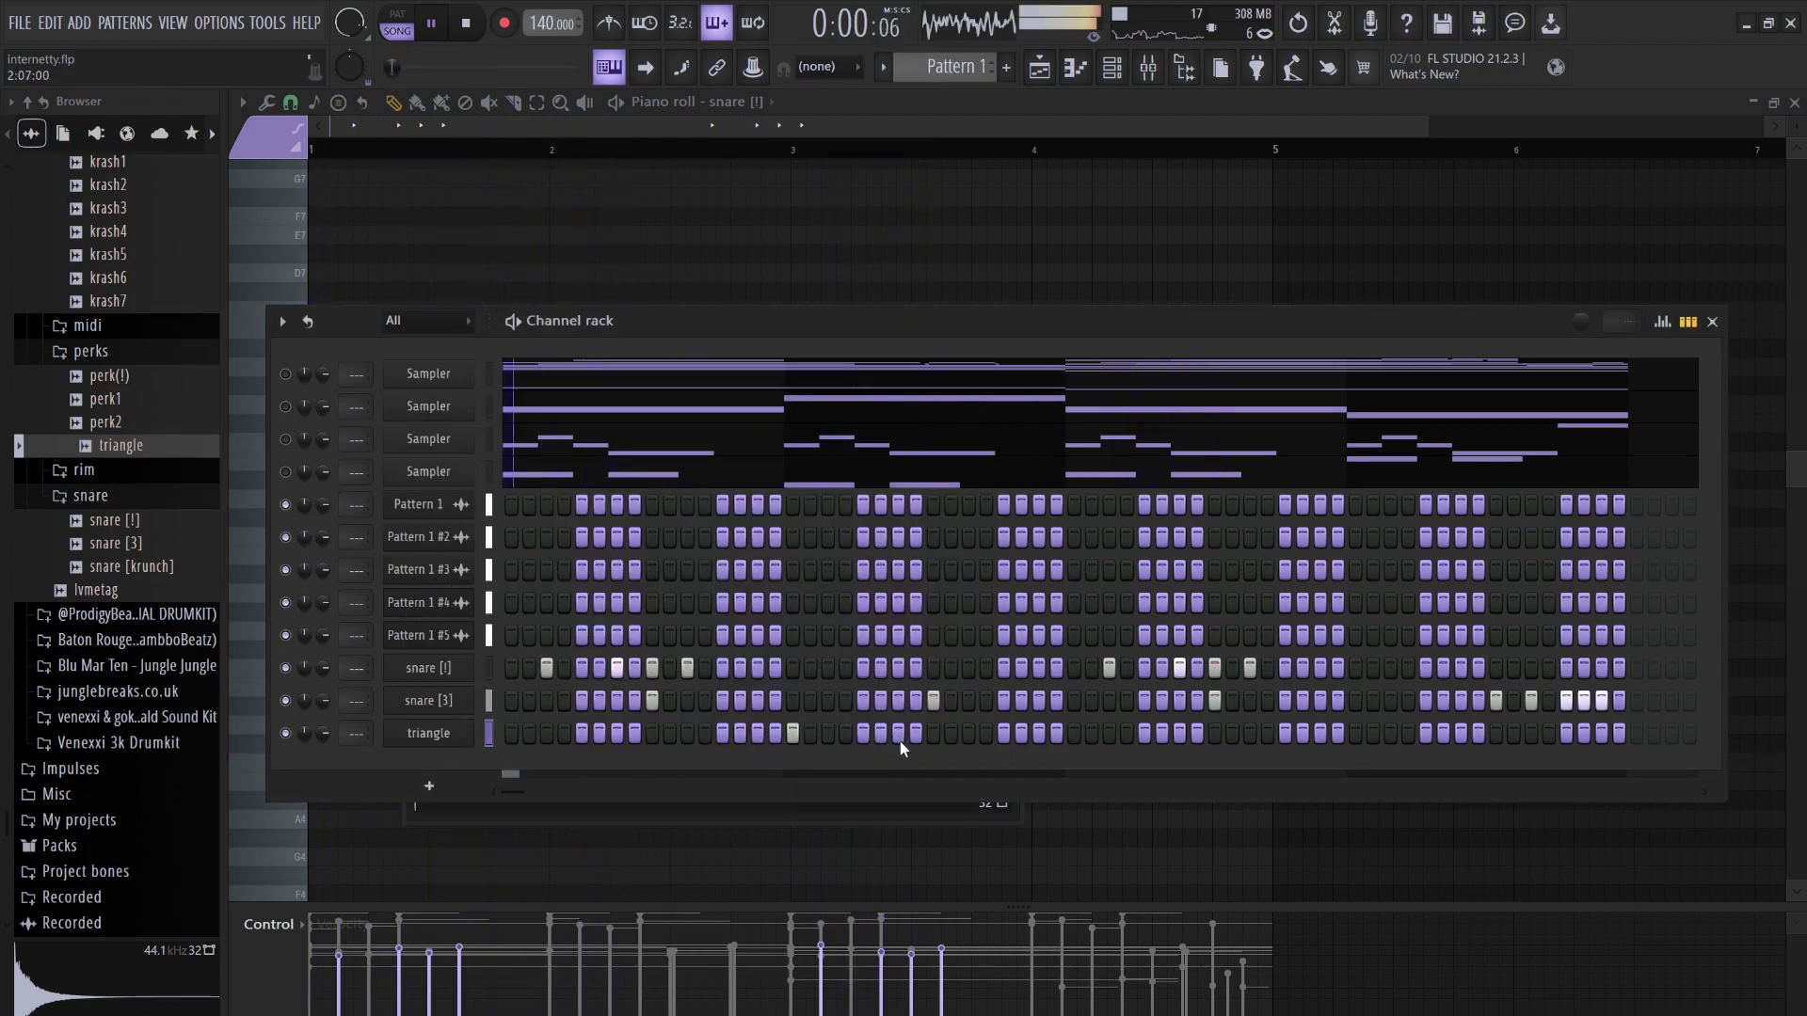
click(898, 733)
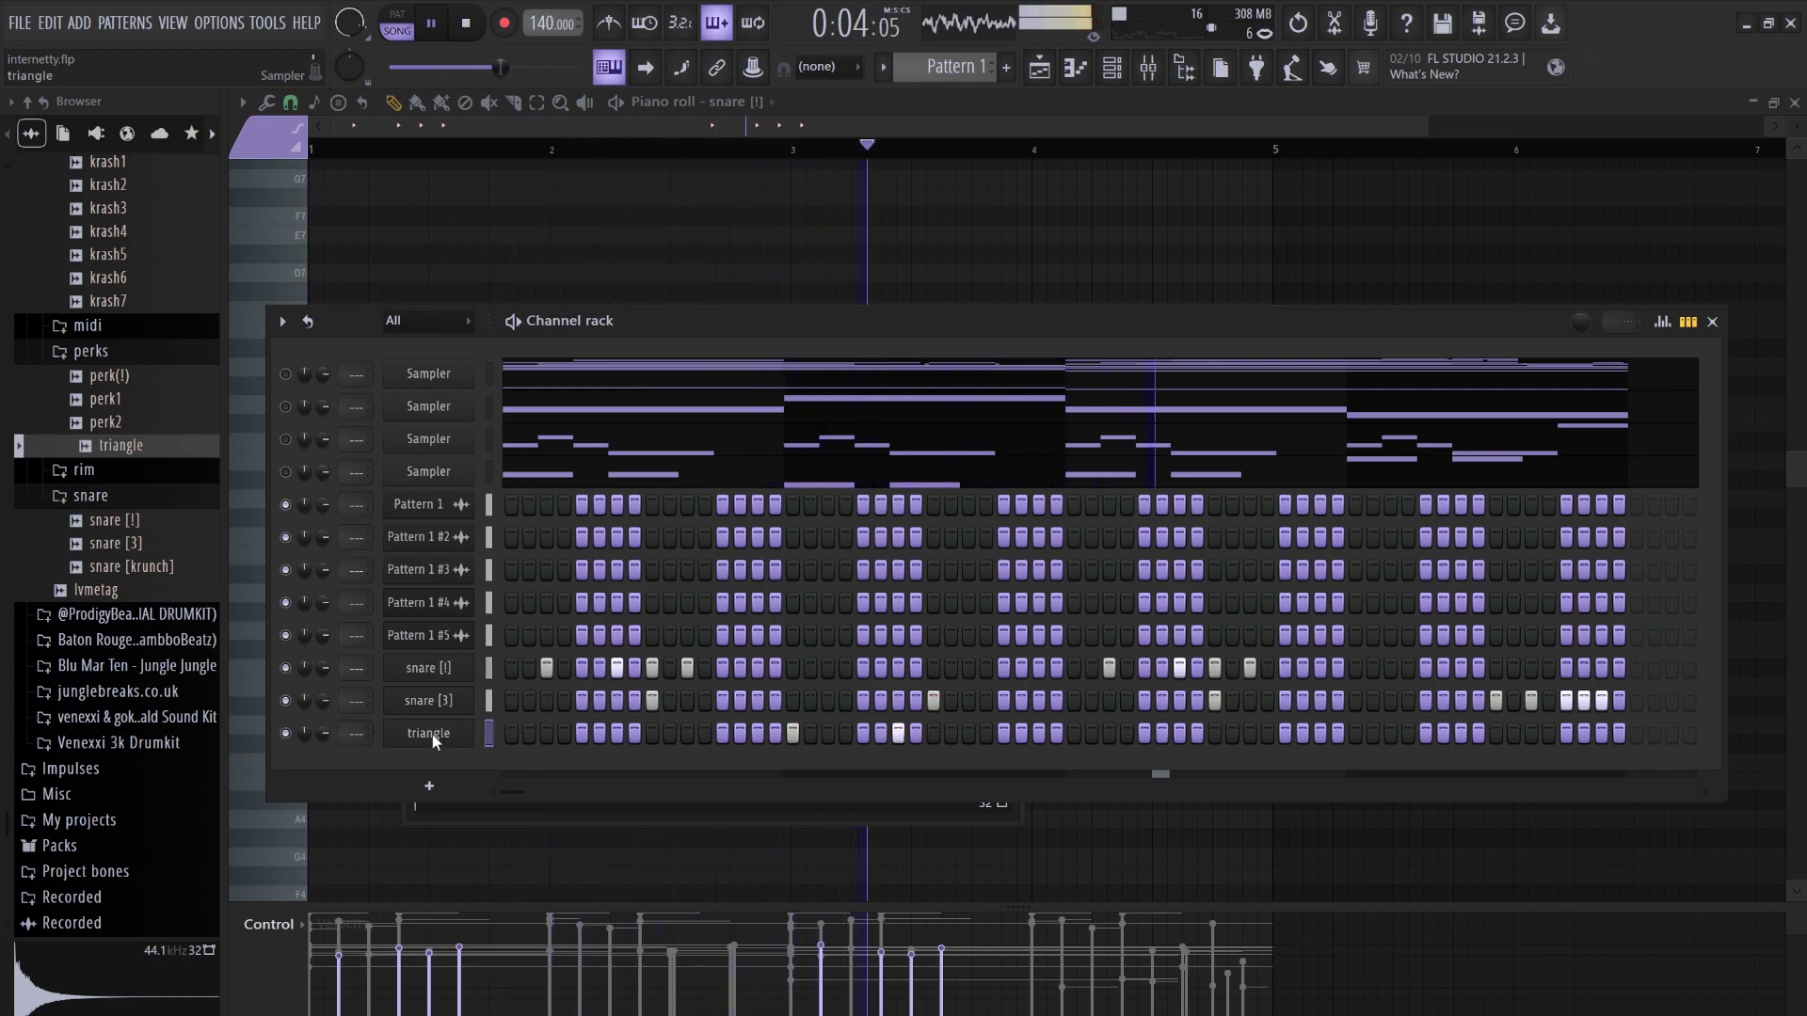
Select the two triangle notes in the piano roll and show the channel rack again
key(F7)
drag(707, 809, 507, 717)
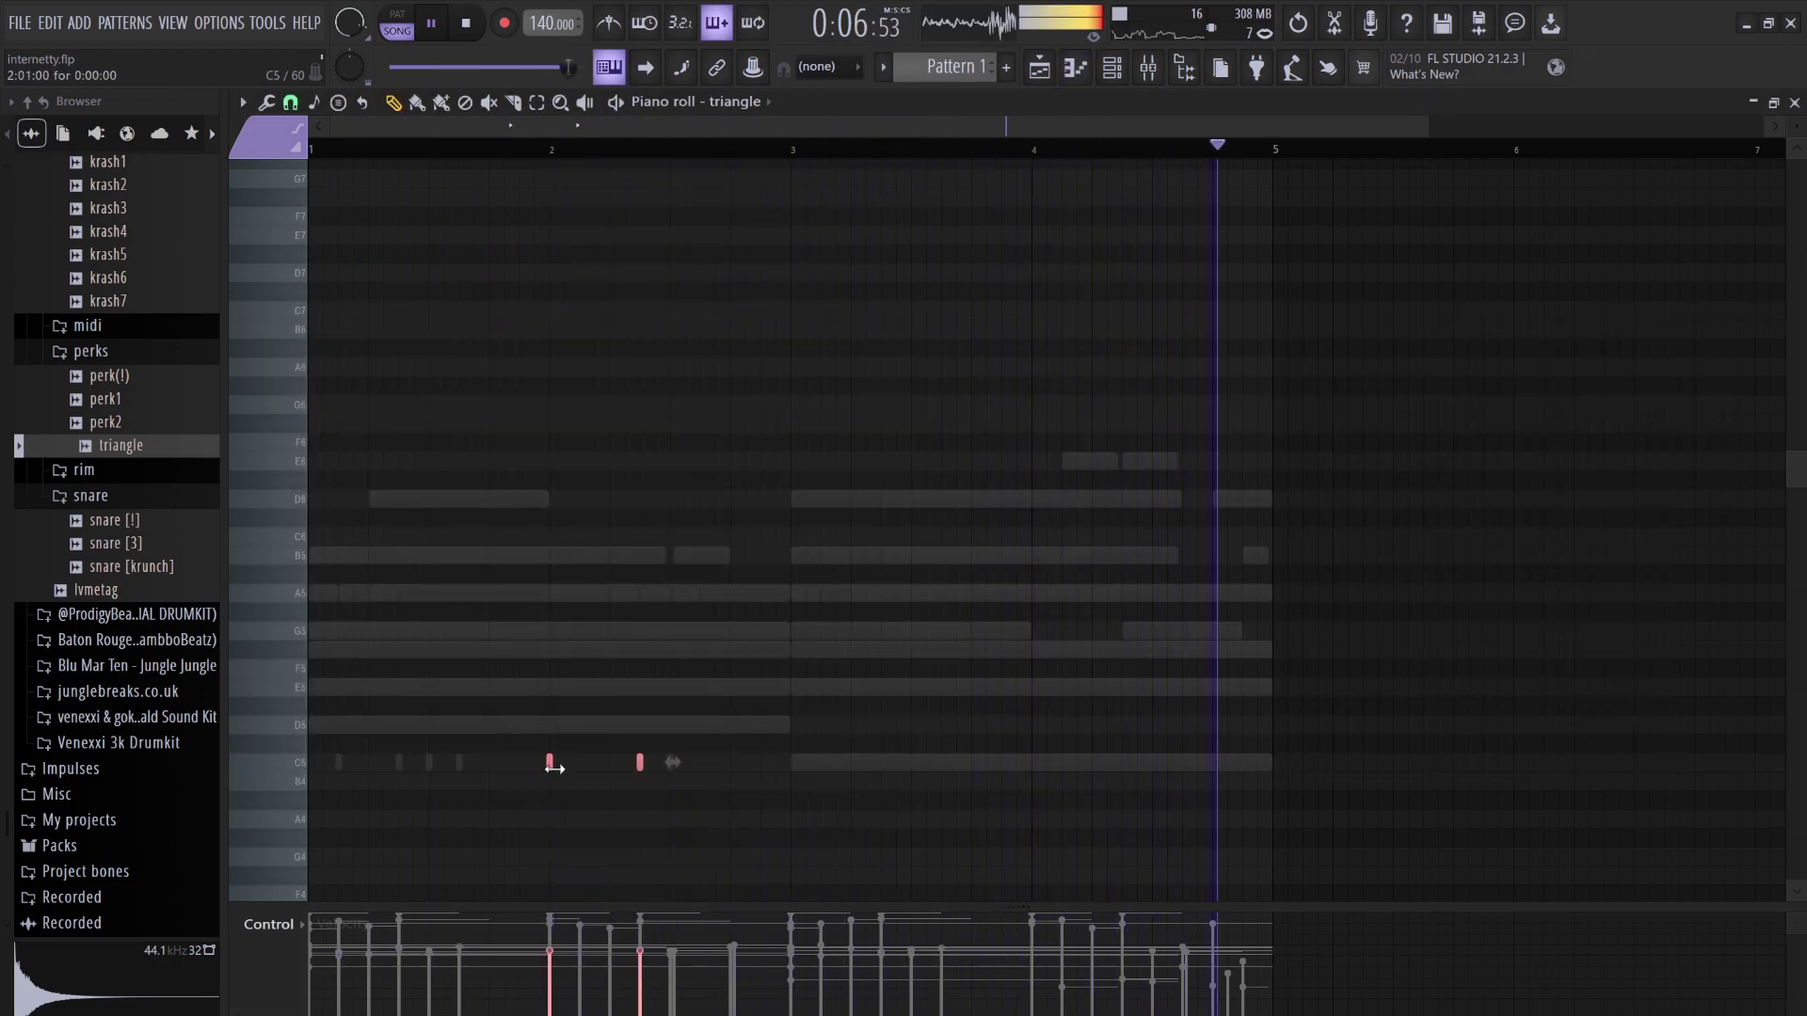
click(1111, 67)
Preview the perk2 and perk1 samples and add perk1 to the rack as a new channel
click(108, 422)
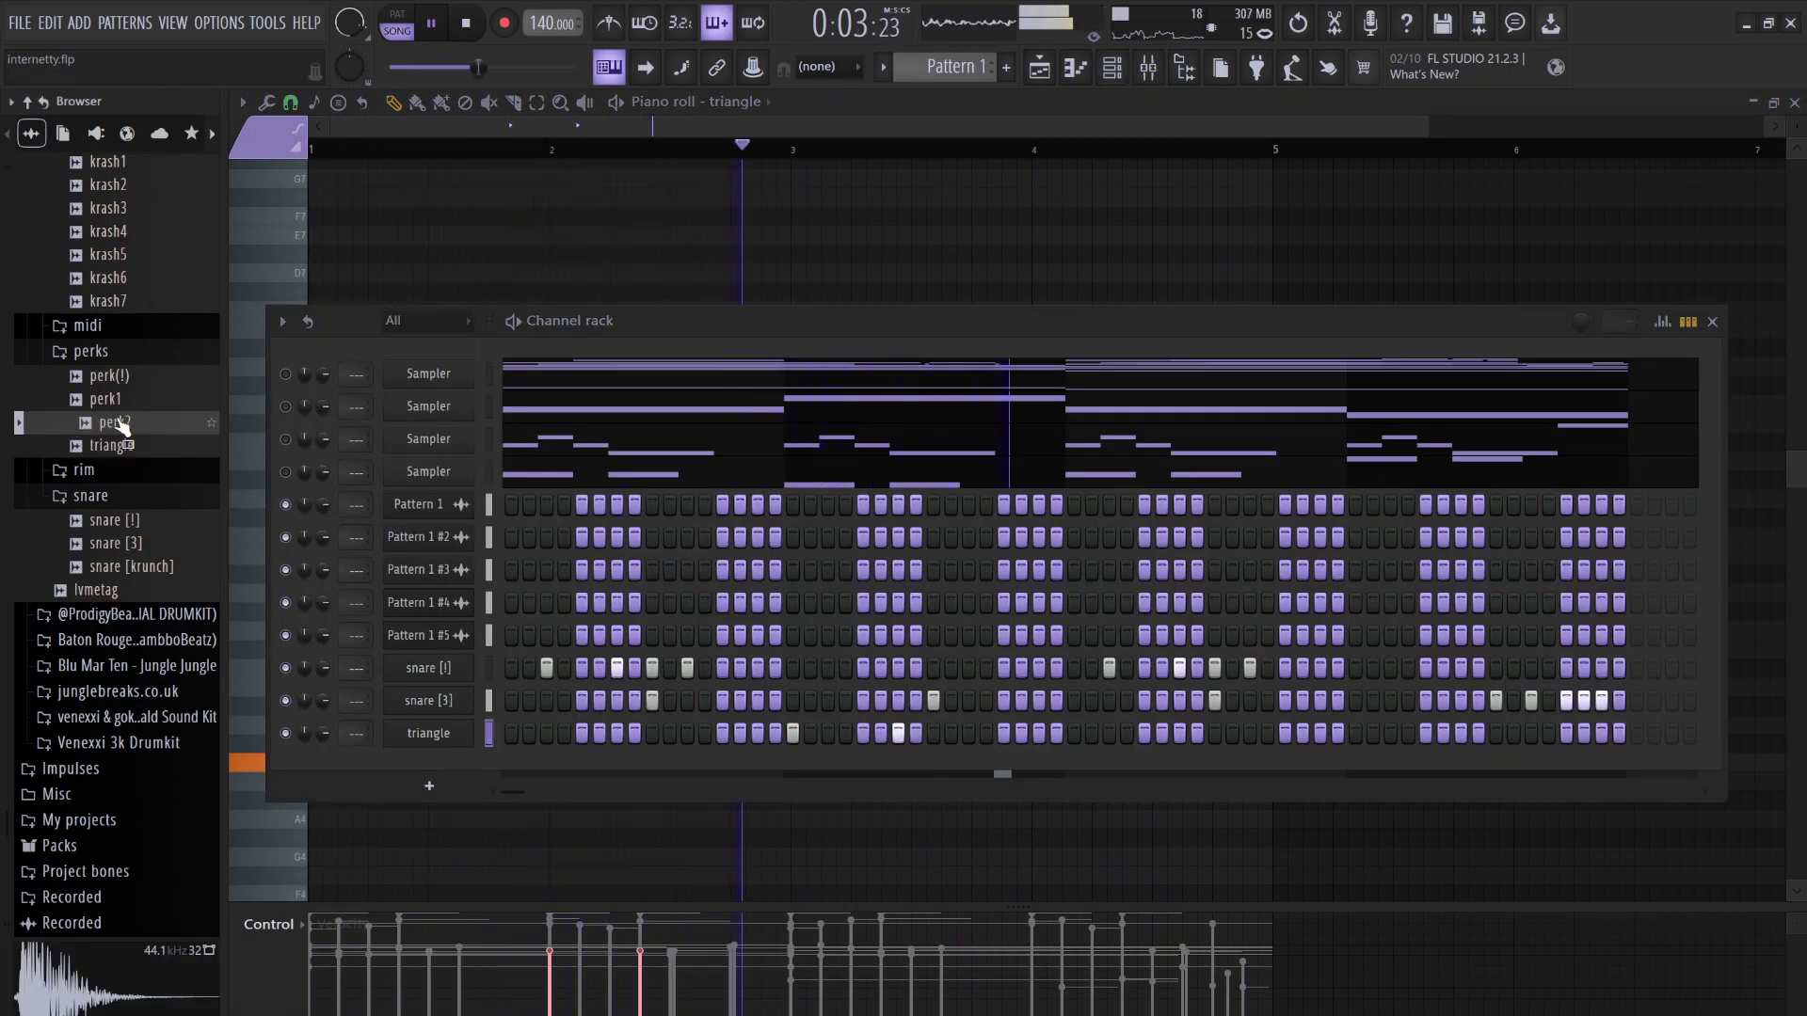
click(109, 402)
drag(113, 407, 577, 747)
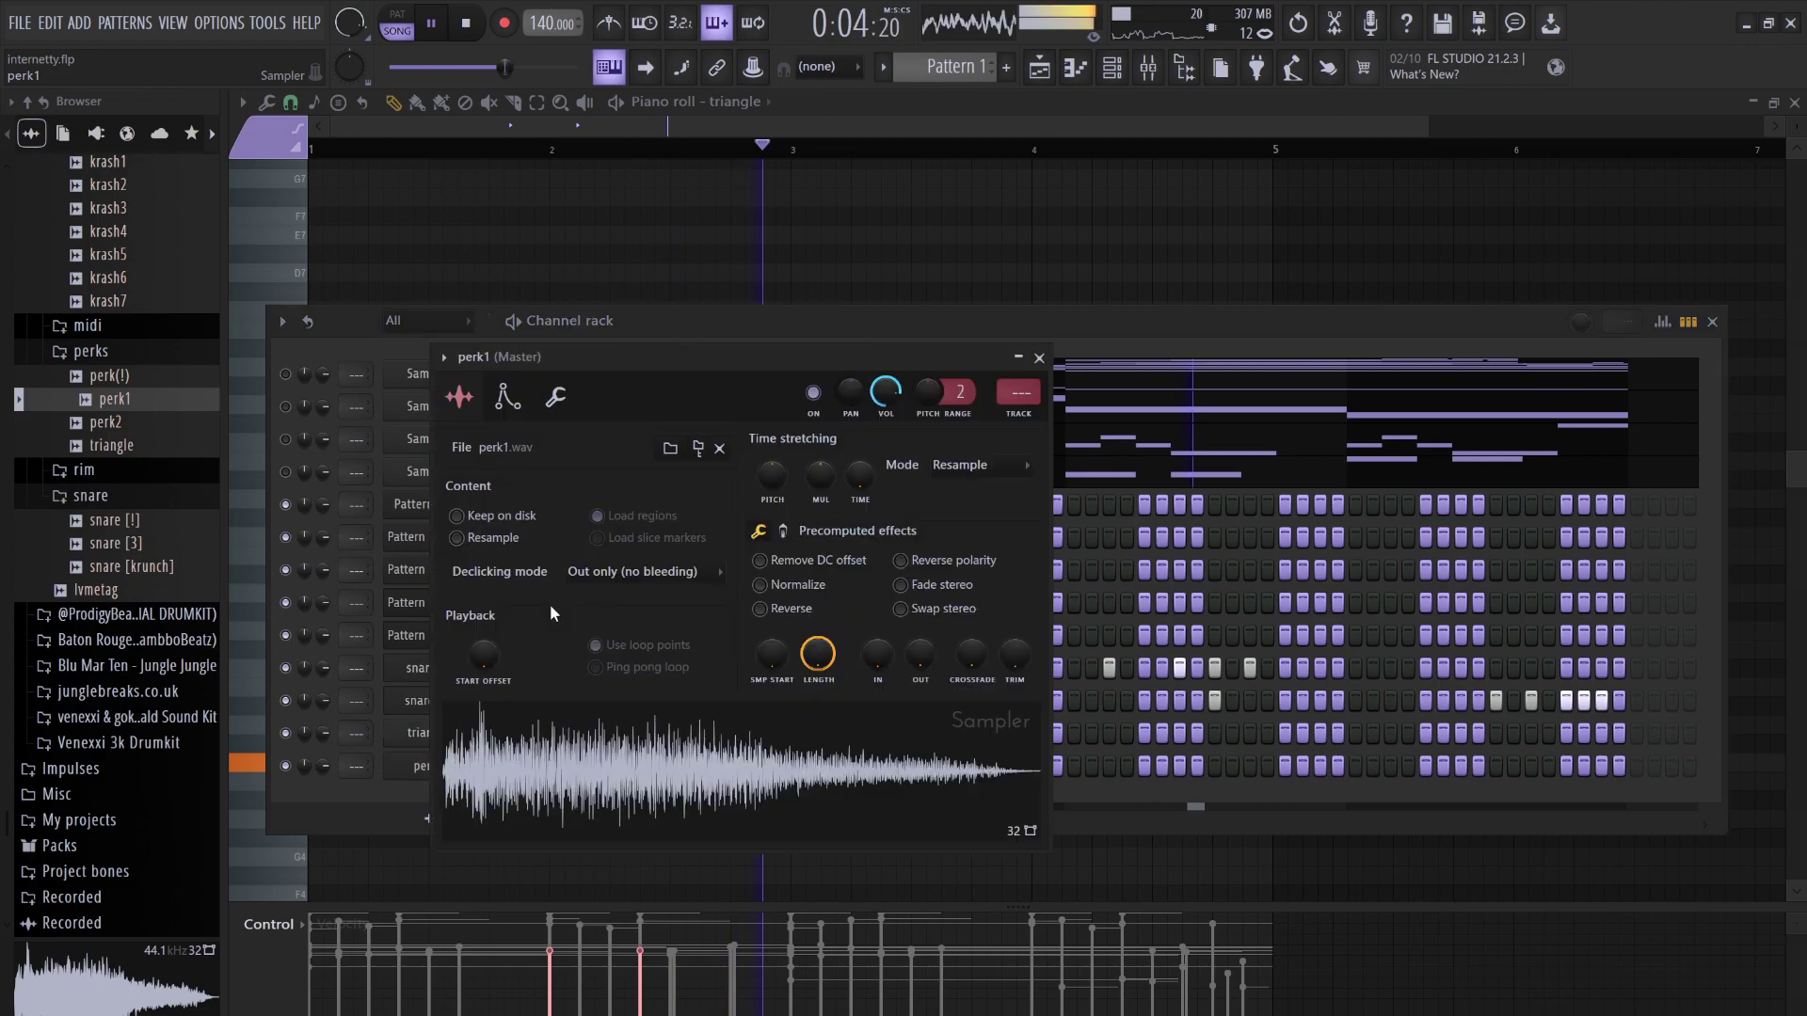
Restart playback and place perk1 hits on steps 5, 13, 14 and 15
click(1040, 359)
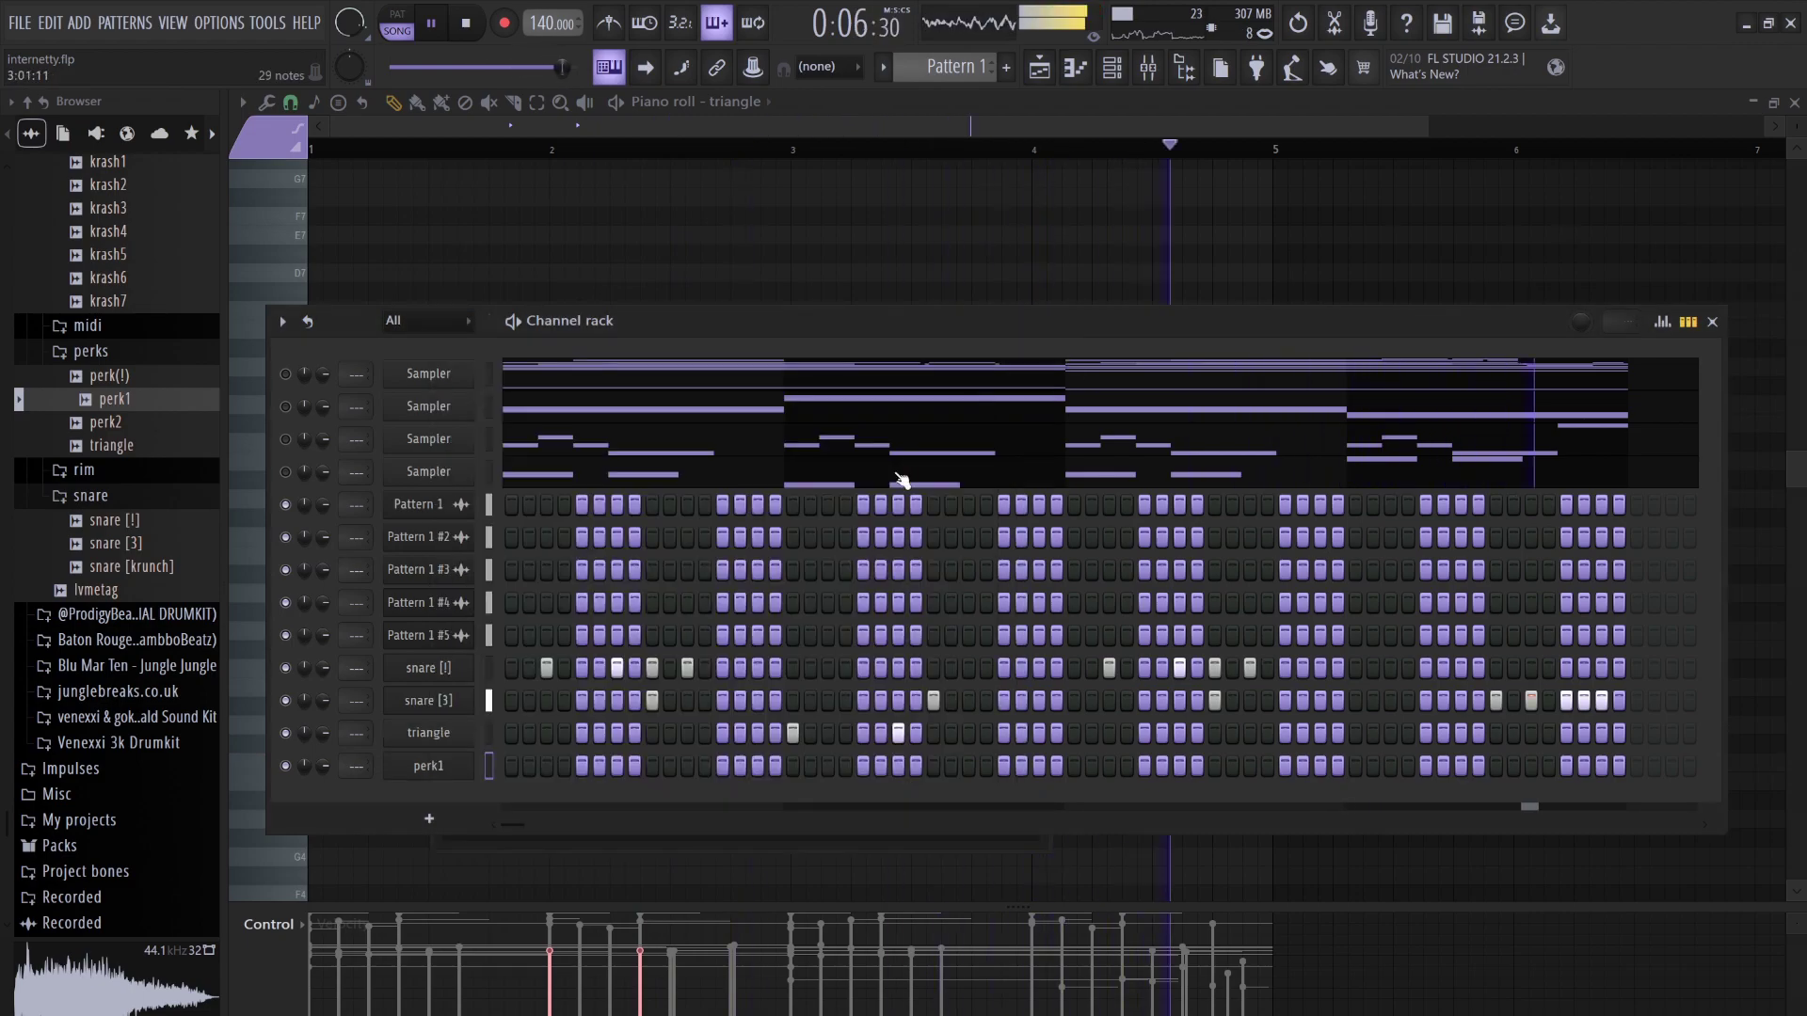
key(space)
key(space)
click(584, 767)
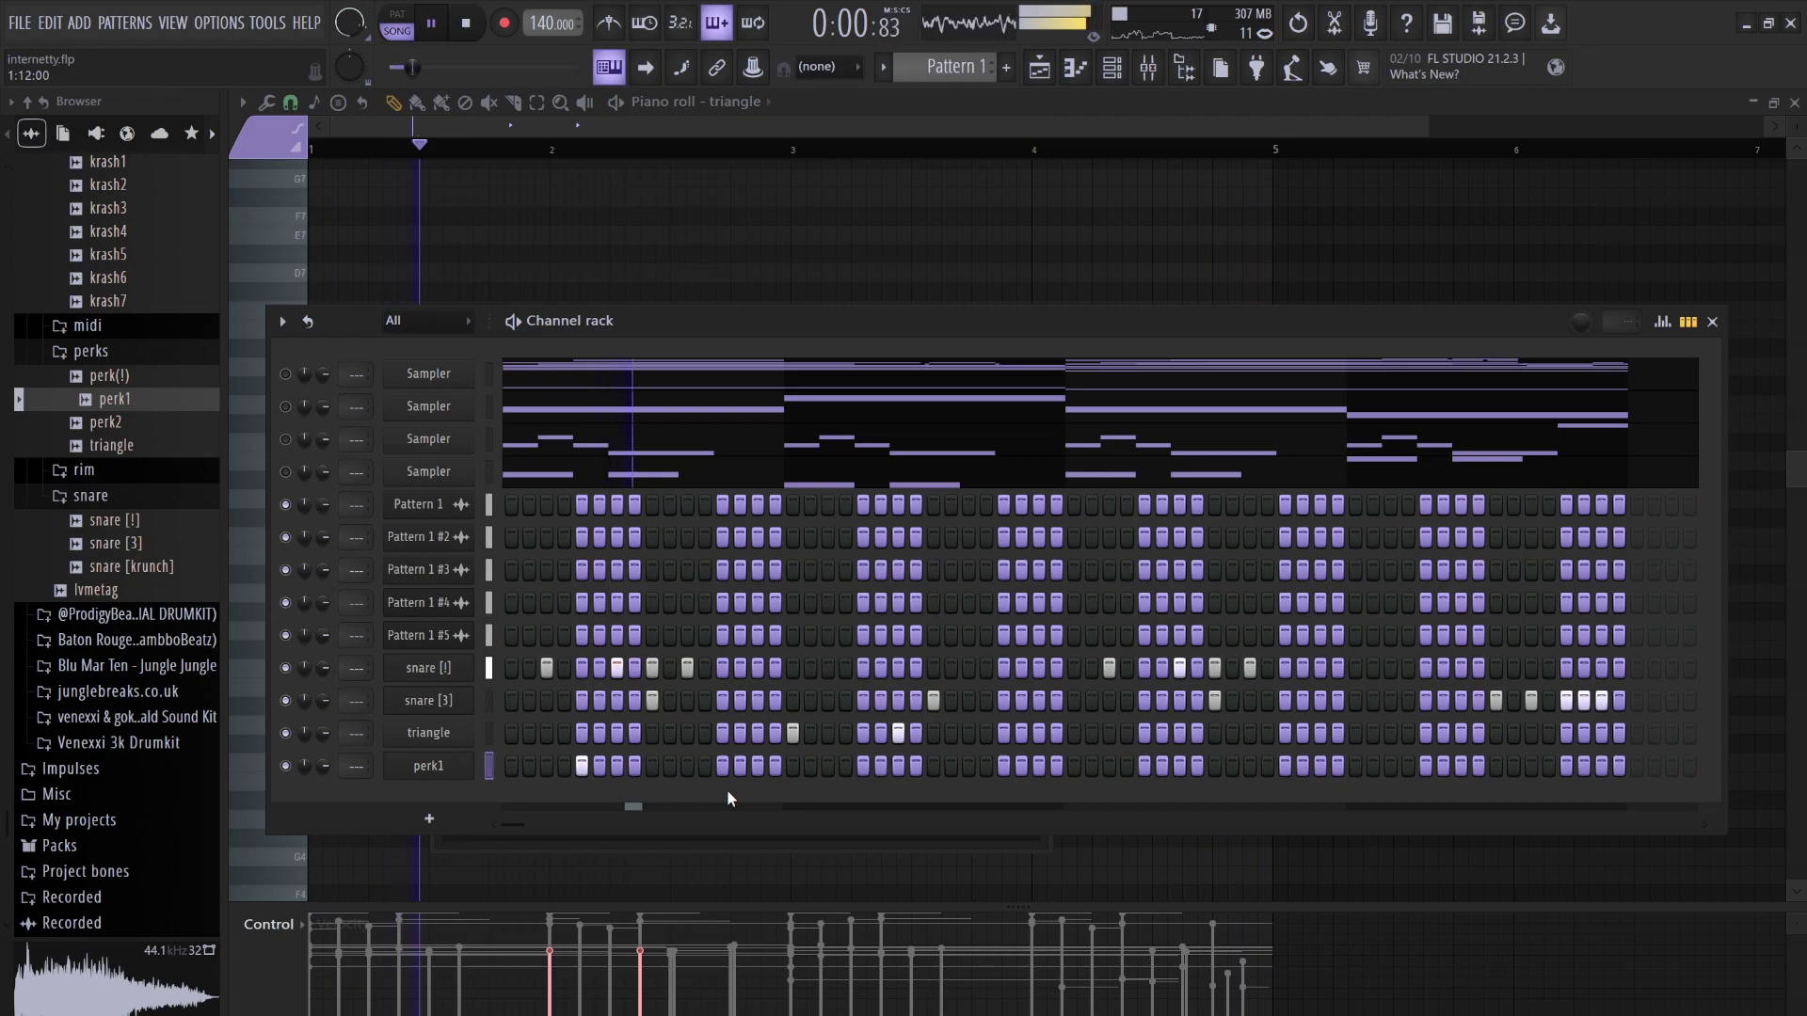
click(723, 767)
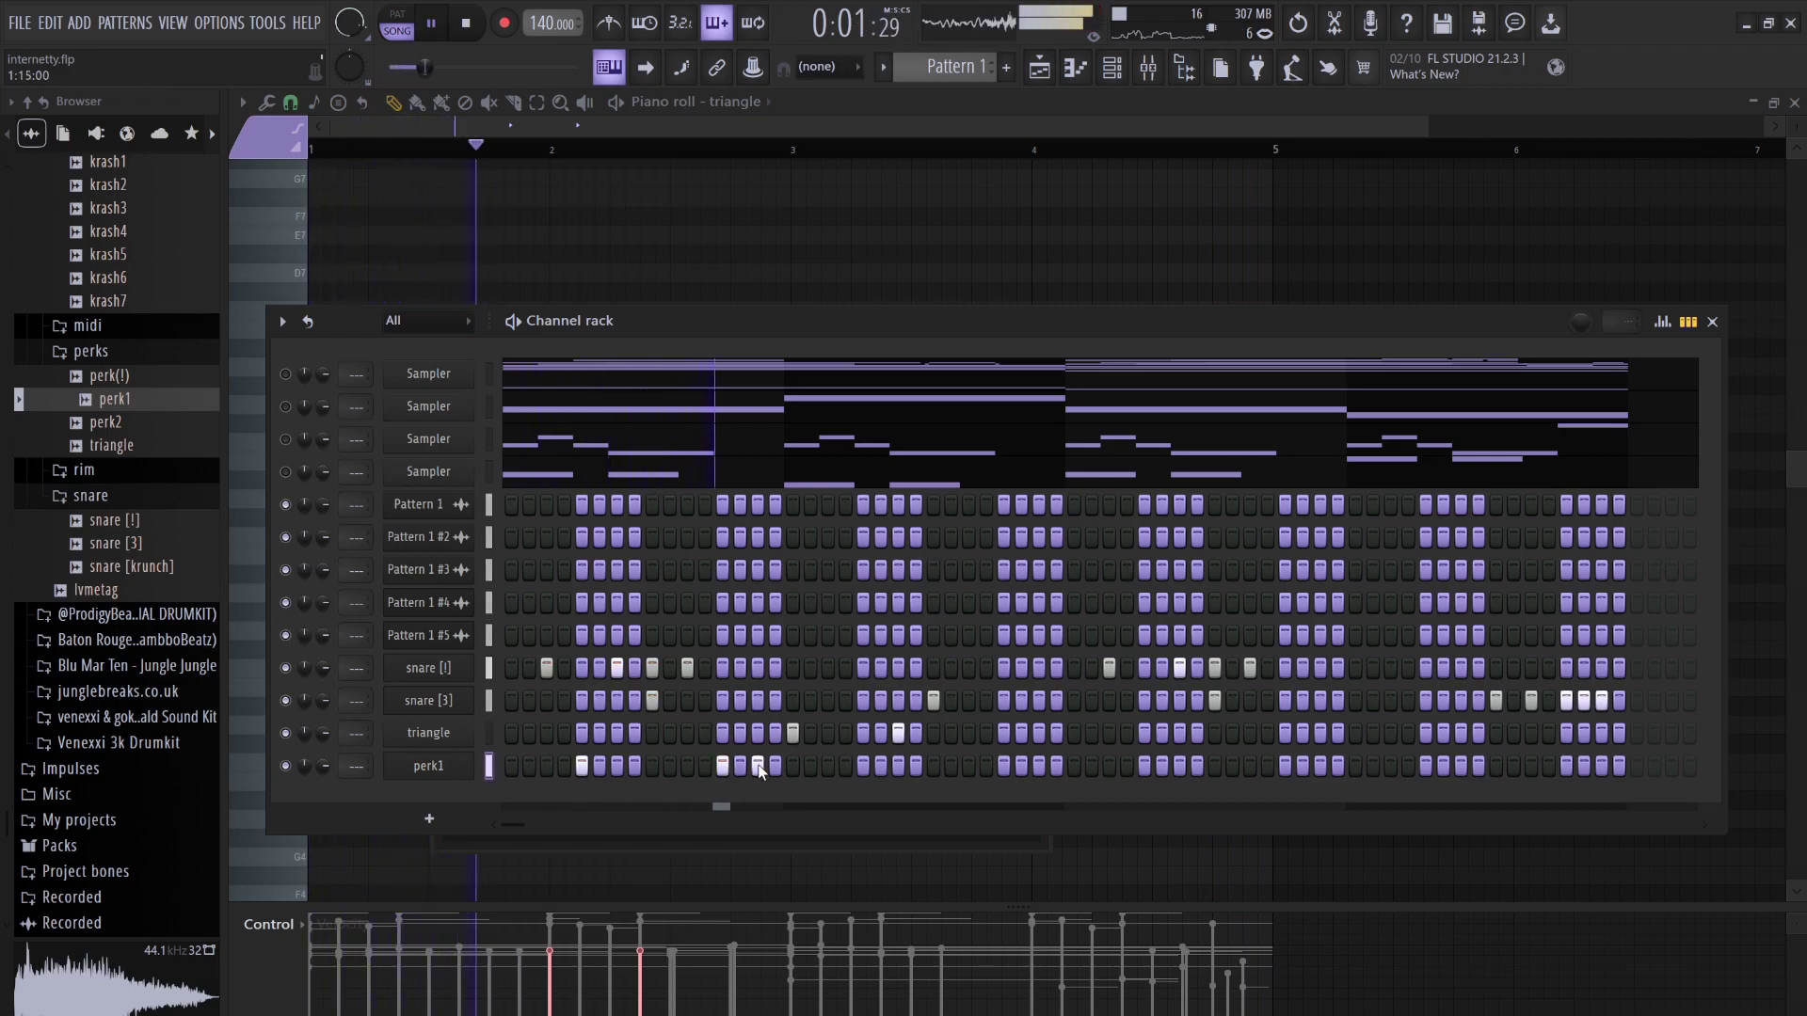
key(space)
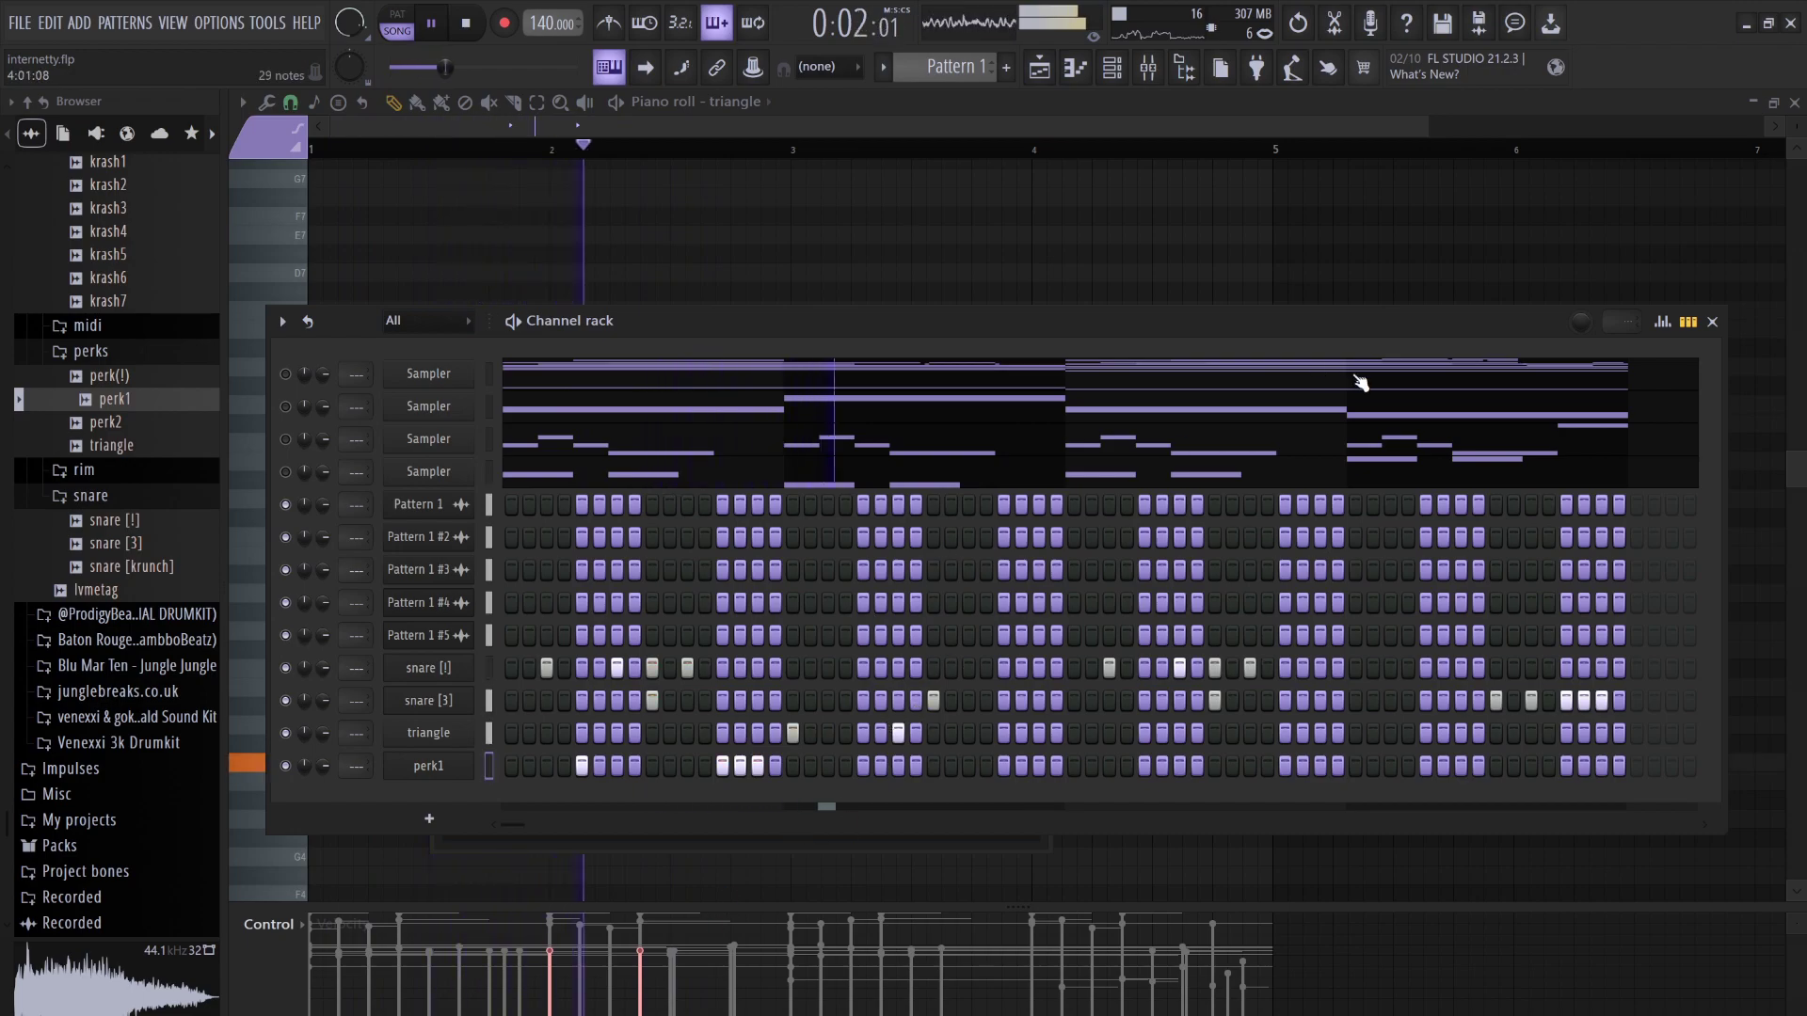
Ramp the velocities of the three perk1 hits on steps 13 to 15 upward in the graph editor
click(1661, 321)
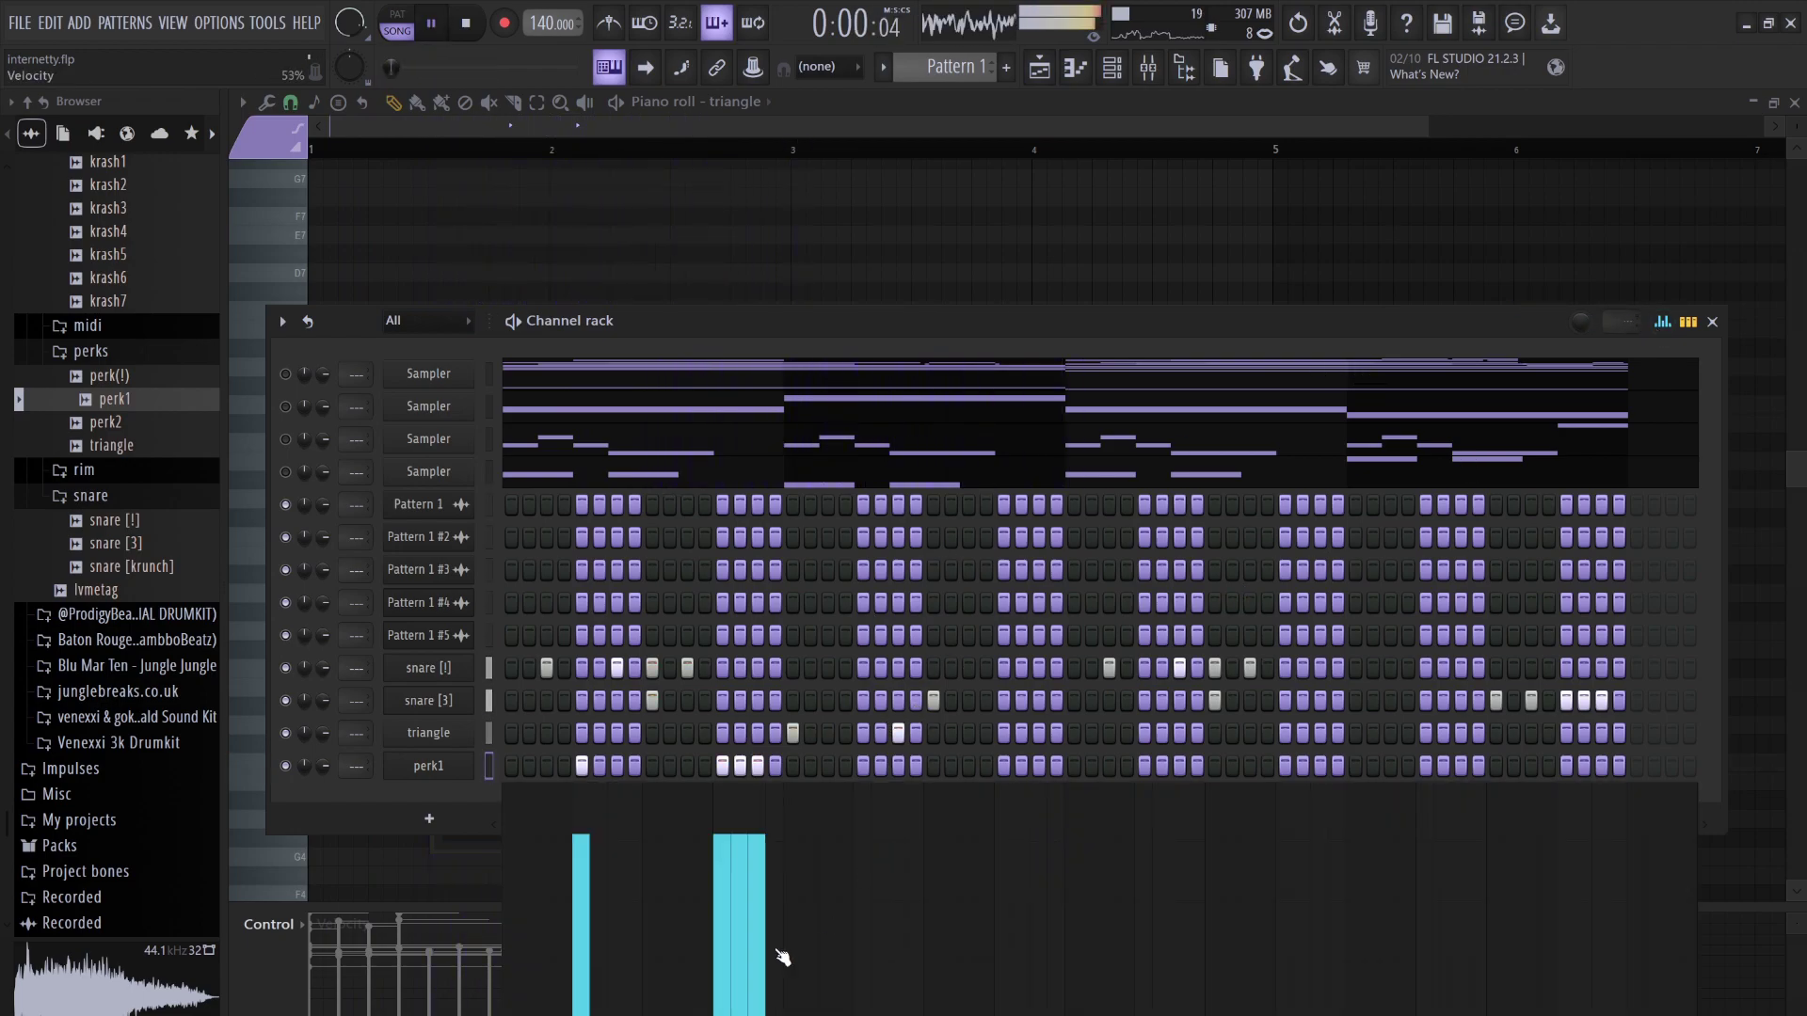
drag(720, 924, 758, 875)
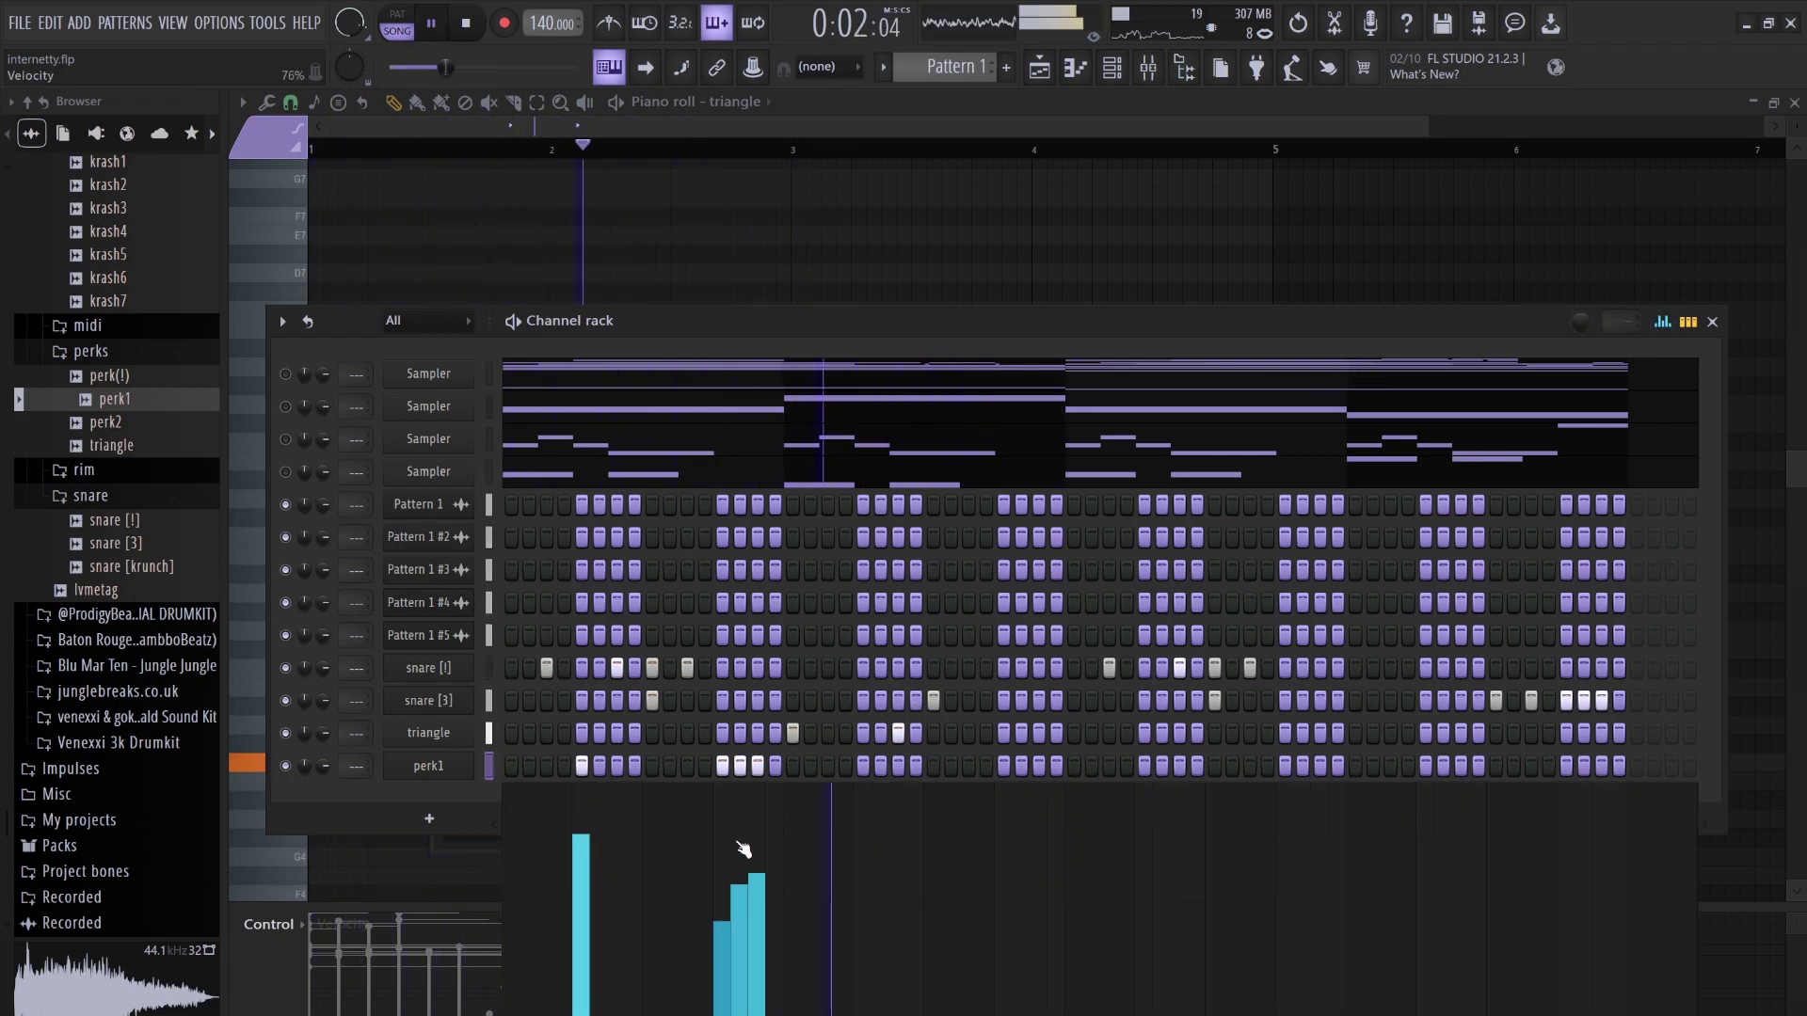
click(451, 772)
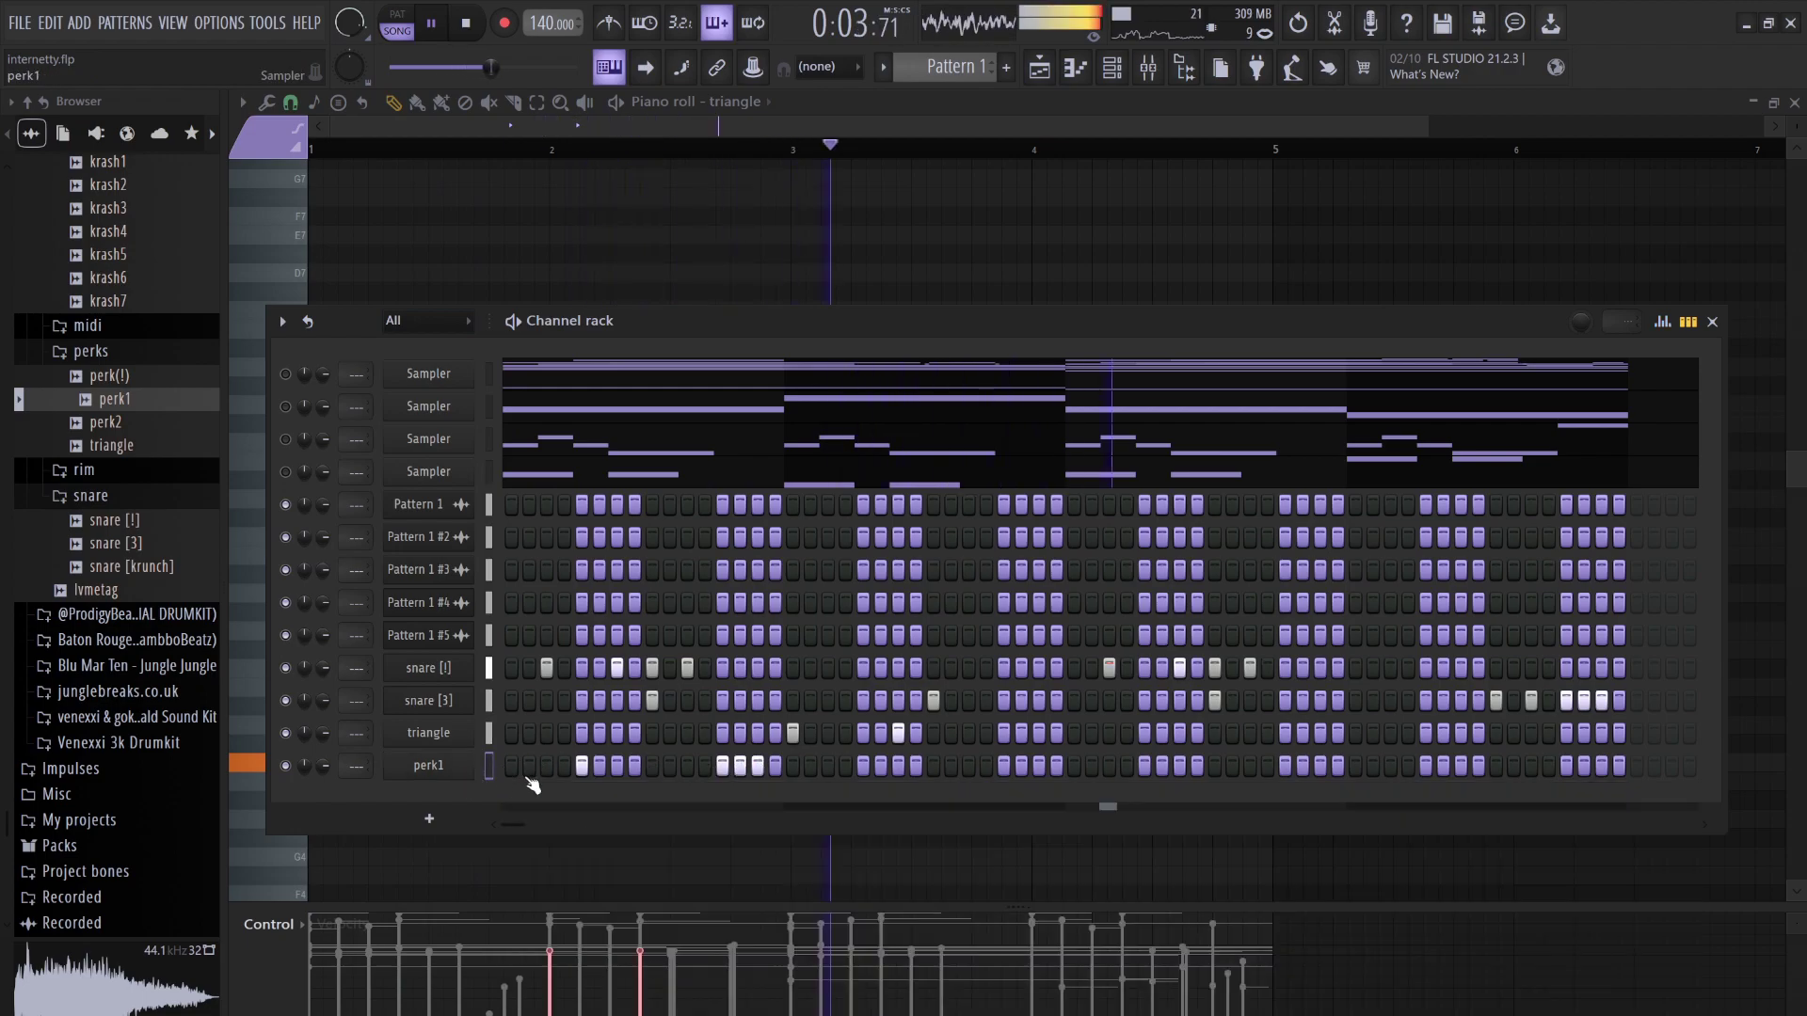
Copy the four bar 1 perk1 notes to bar 3 in the piano roll
click(467, 768)
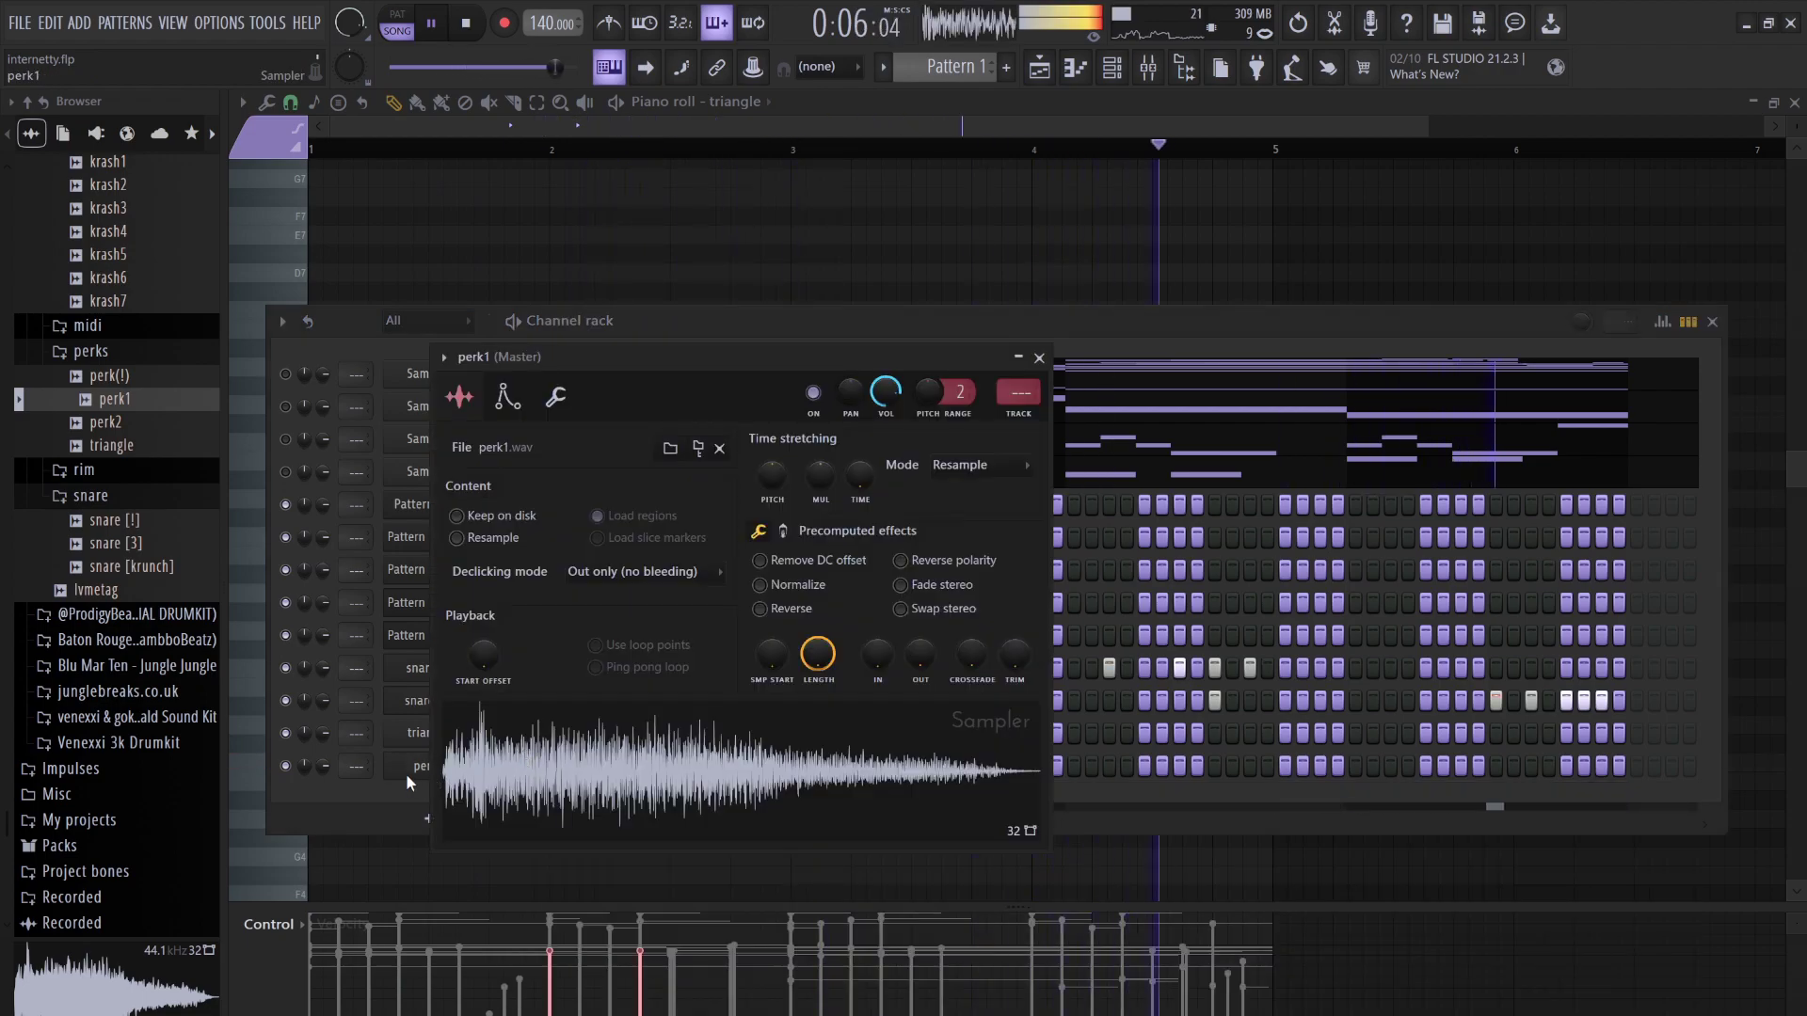
click(410, 772)
click(515, 752)
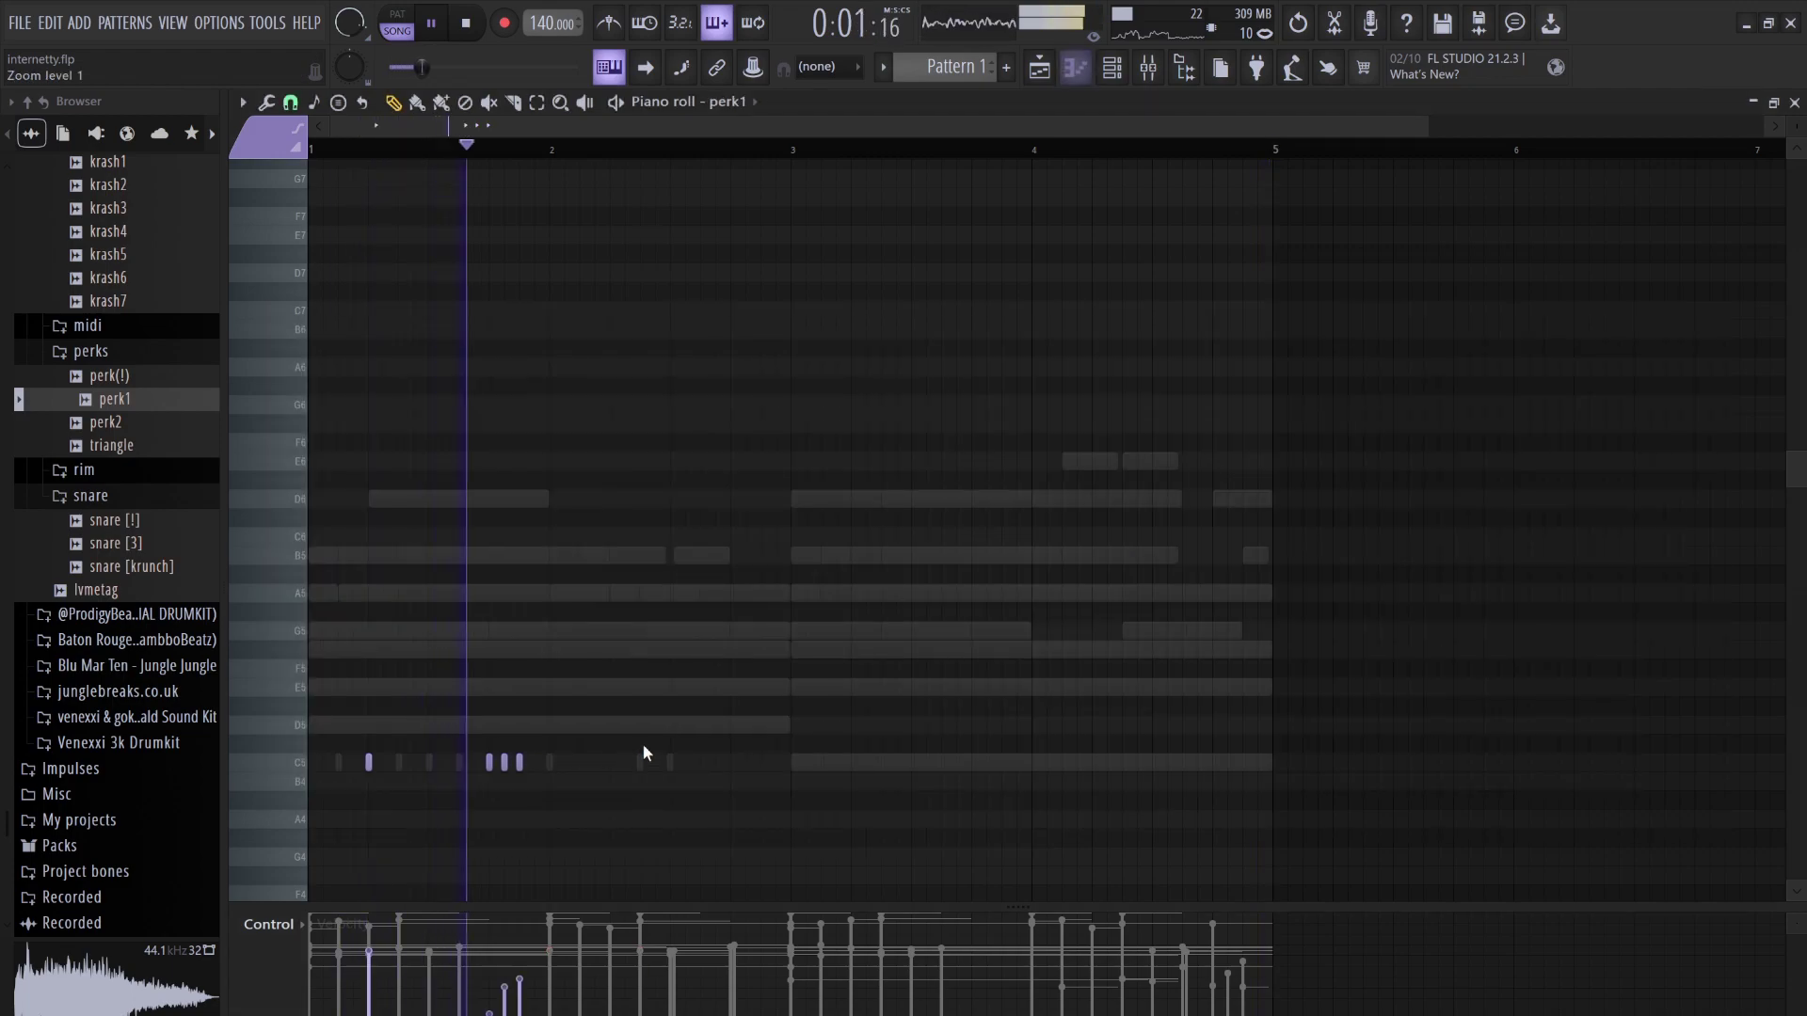
drag(661, 804, 853, 767)
ctrl+click(906, 728)
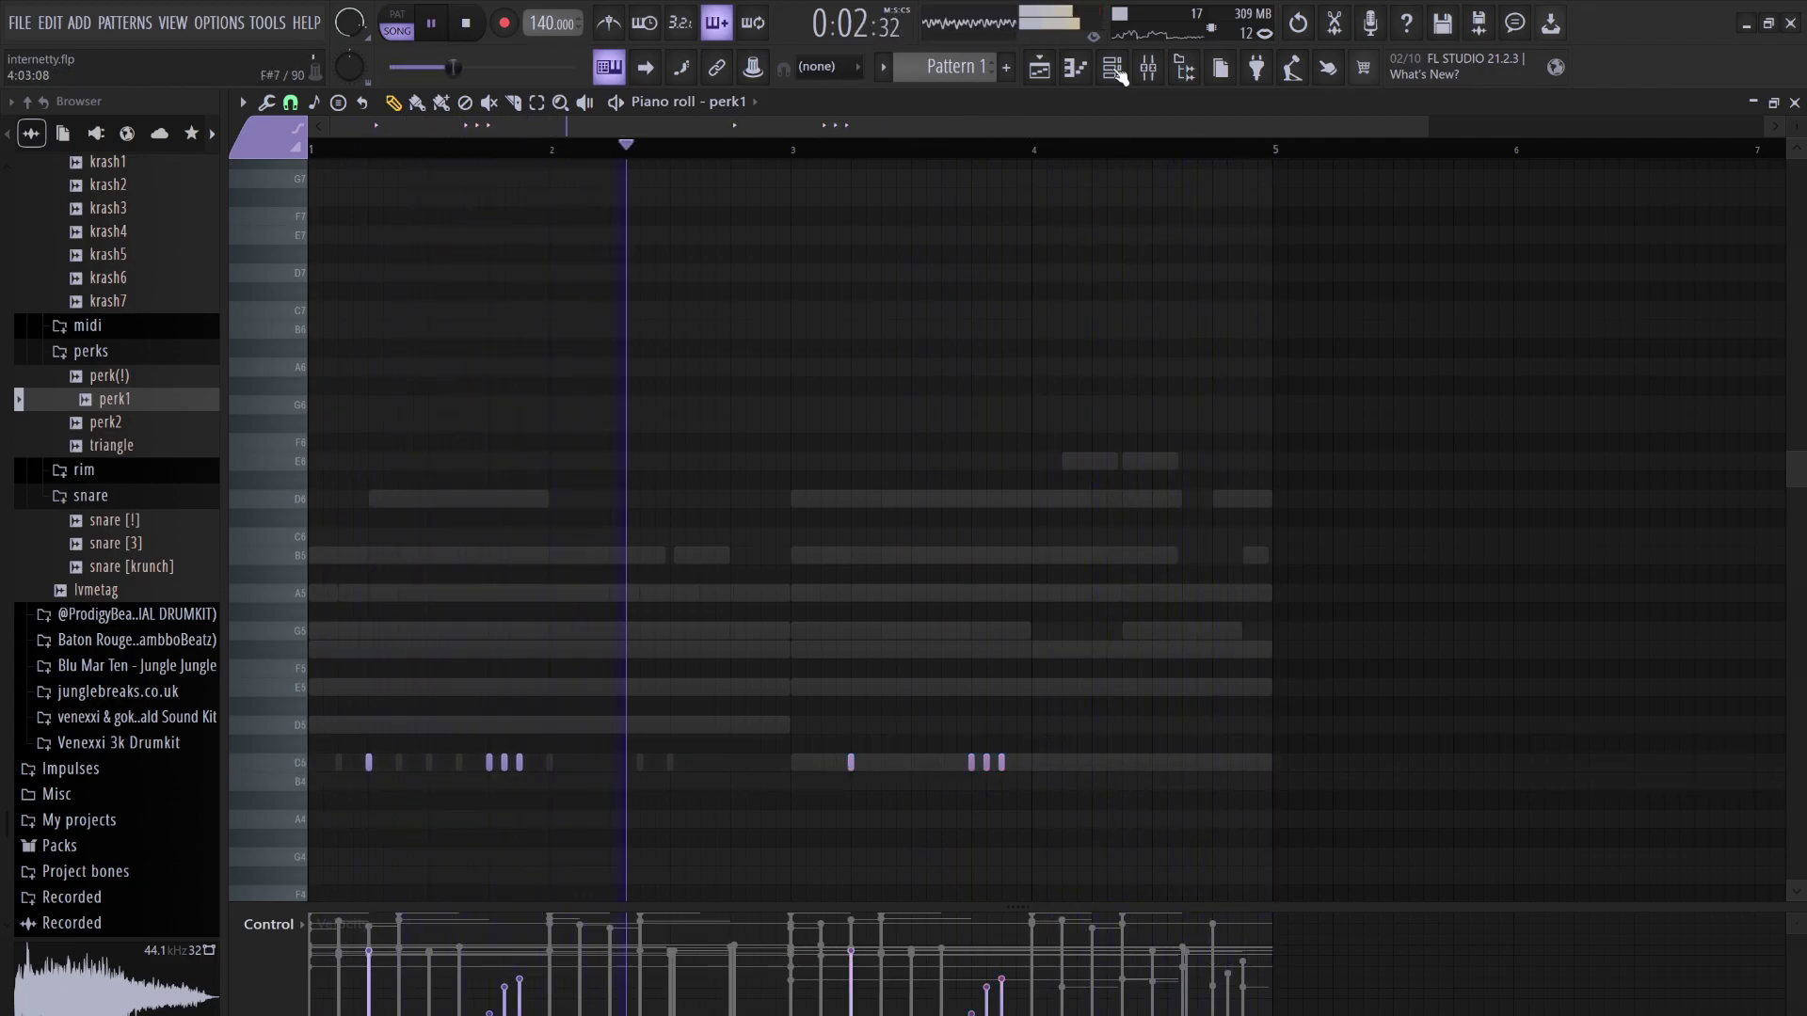
Add perk2 as a new channel with hits on steps 19, 21 and 29 to 31, clearing steps 1 to 3
click(1111, 69)
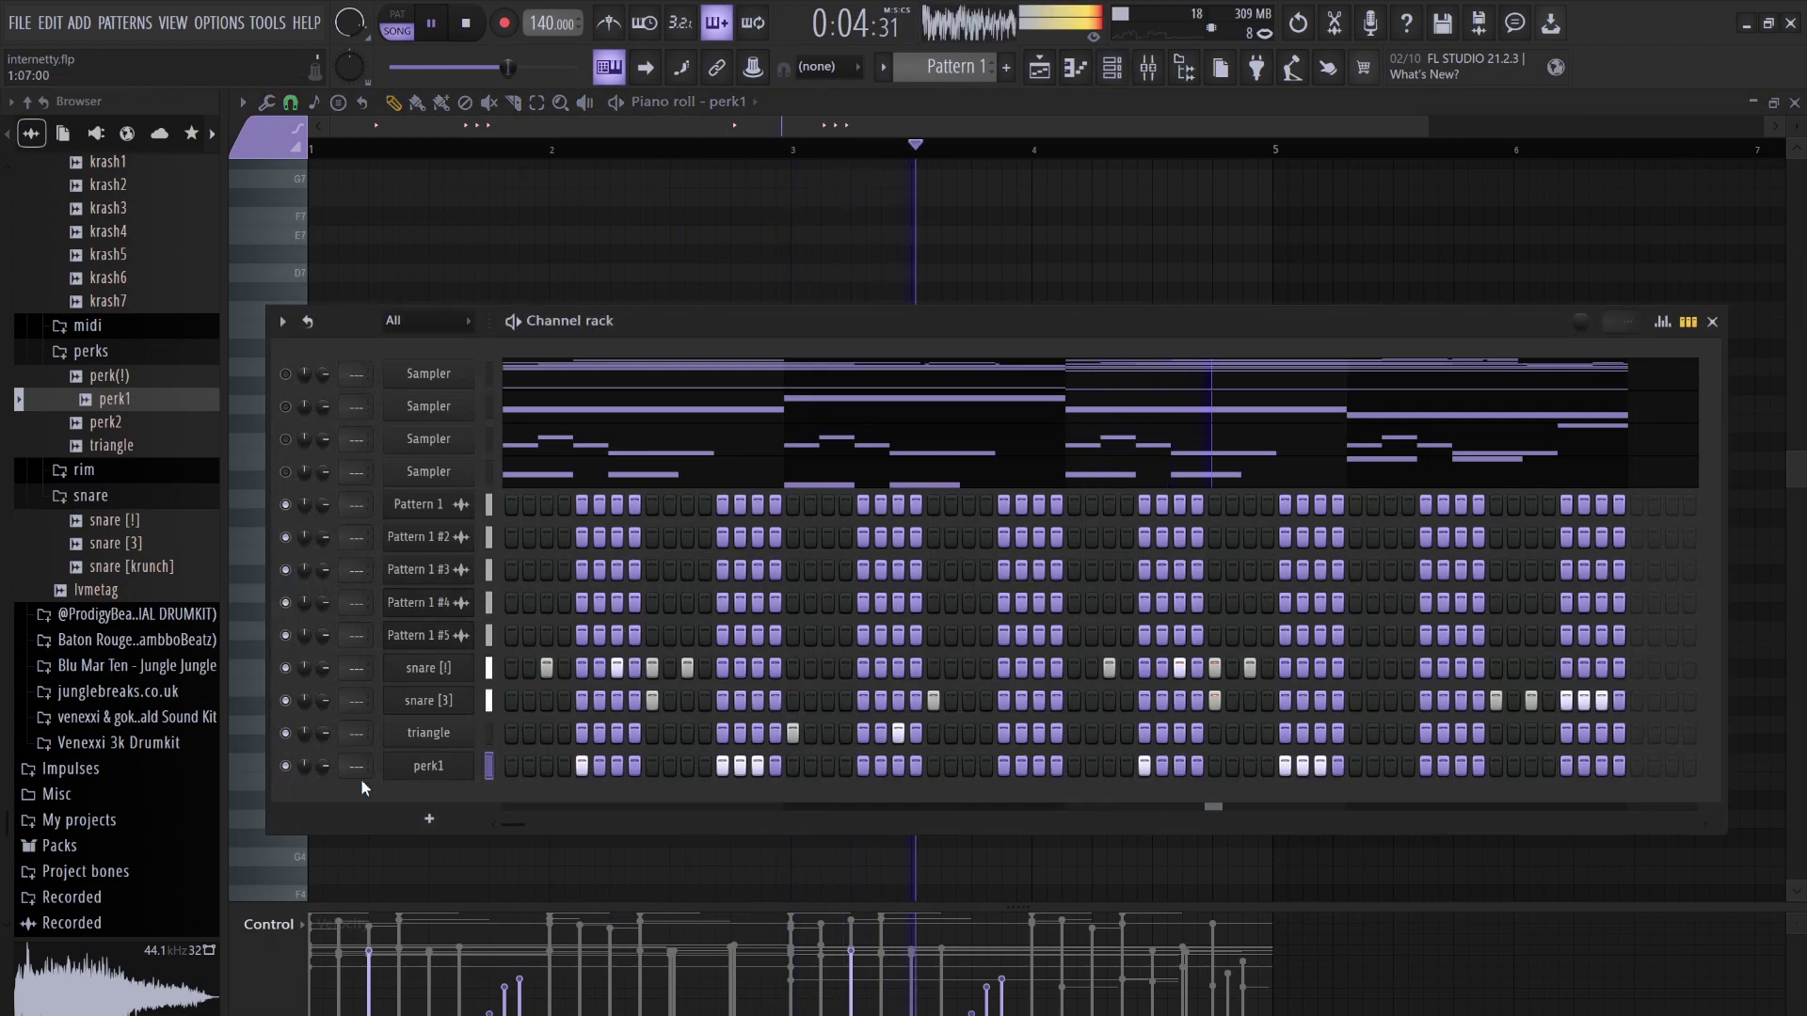
mouse_move(119, 422)
mouse_down()
mouse_move(489, 794)
mouse_move(444, 804)
mouse_up()
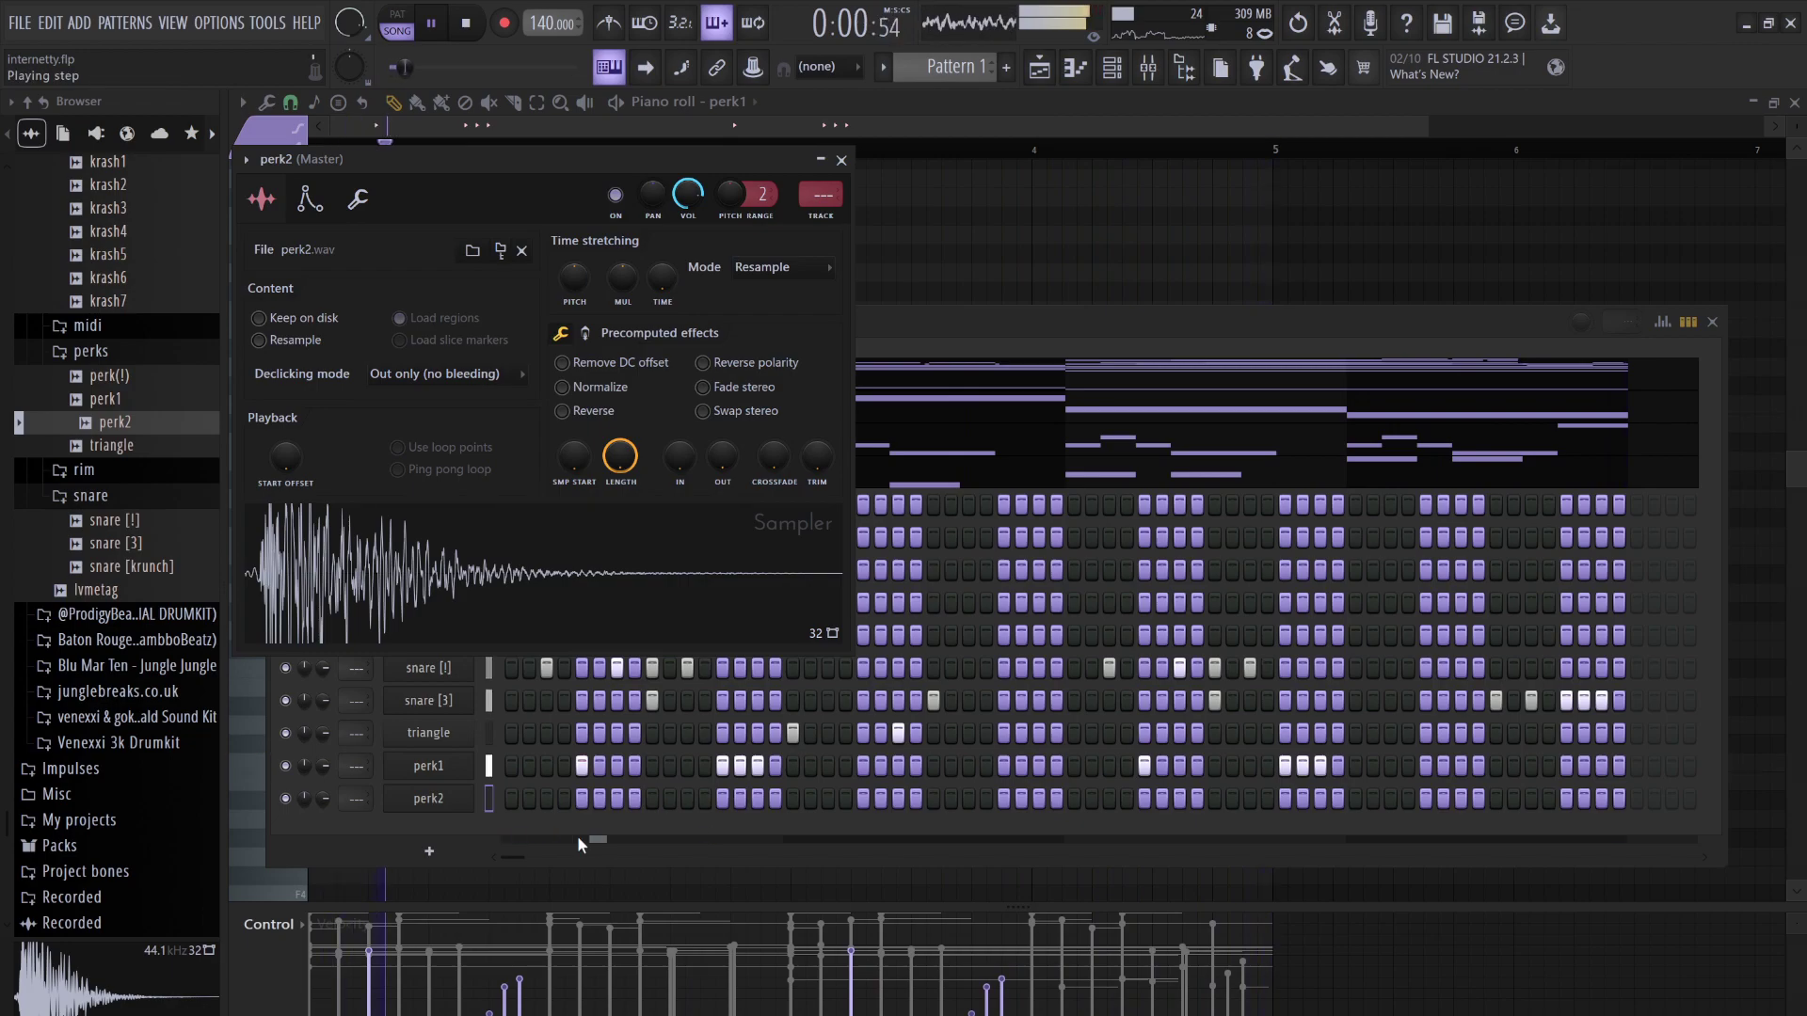
click(513, 802)
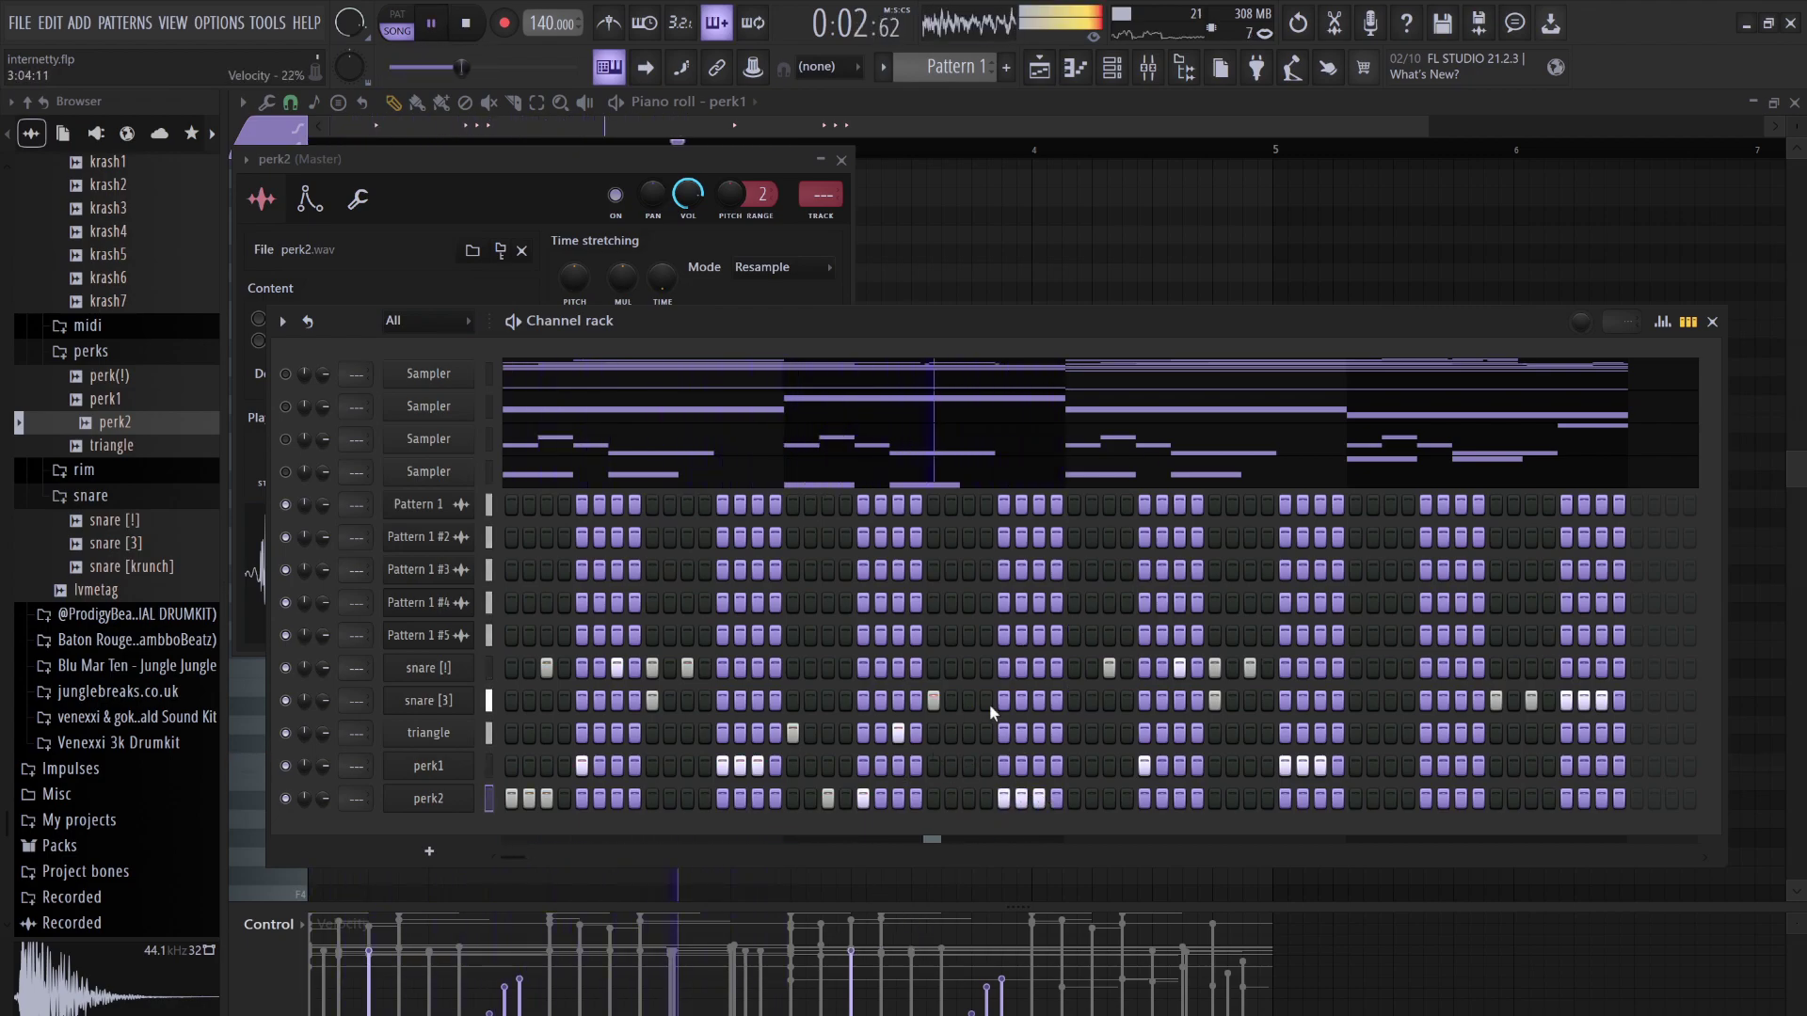
click(549, 805)
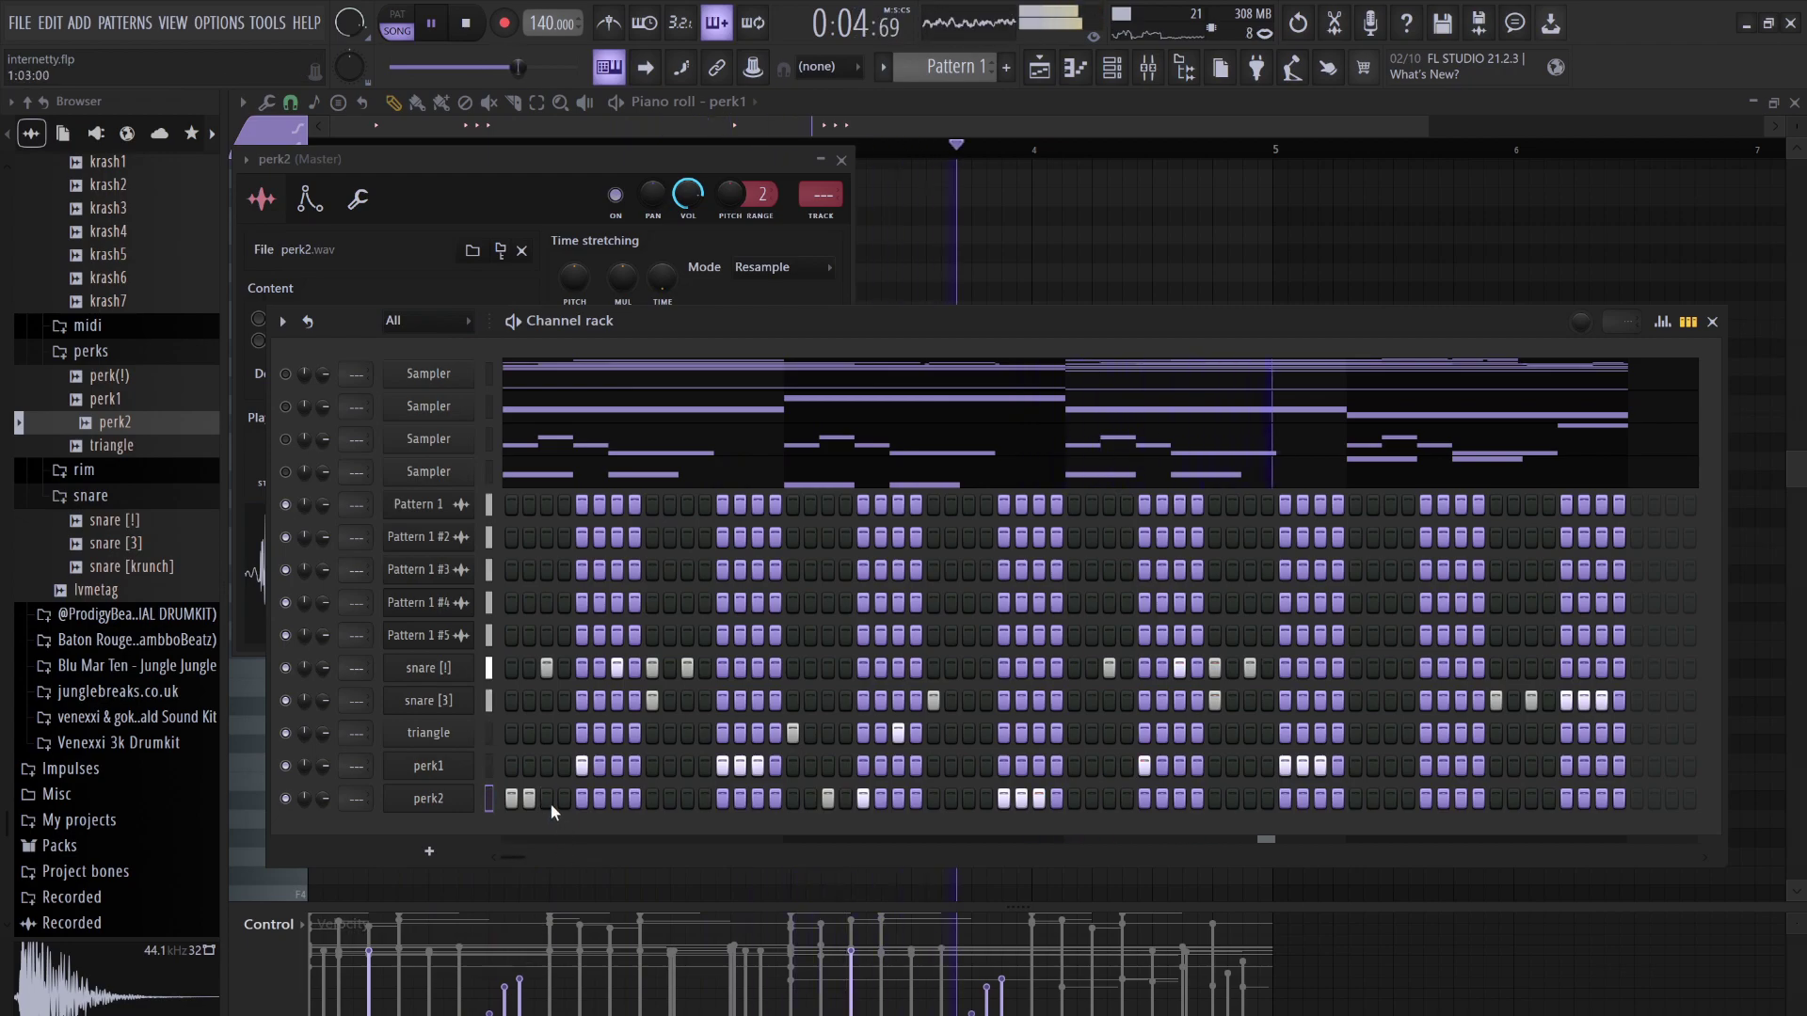
click(529, 803)
click(510, 803)
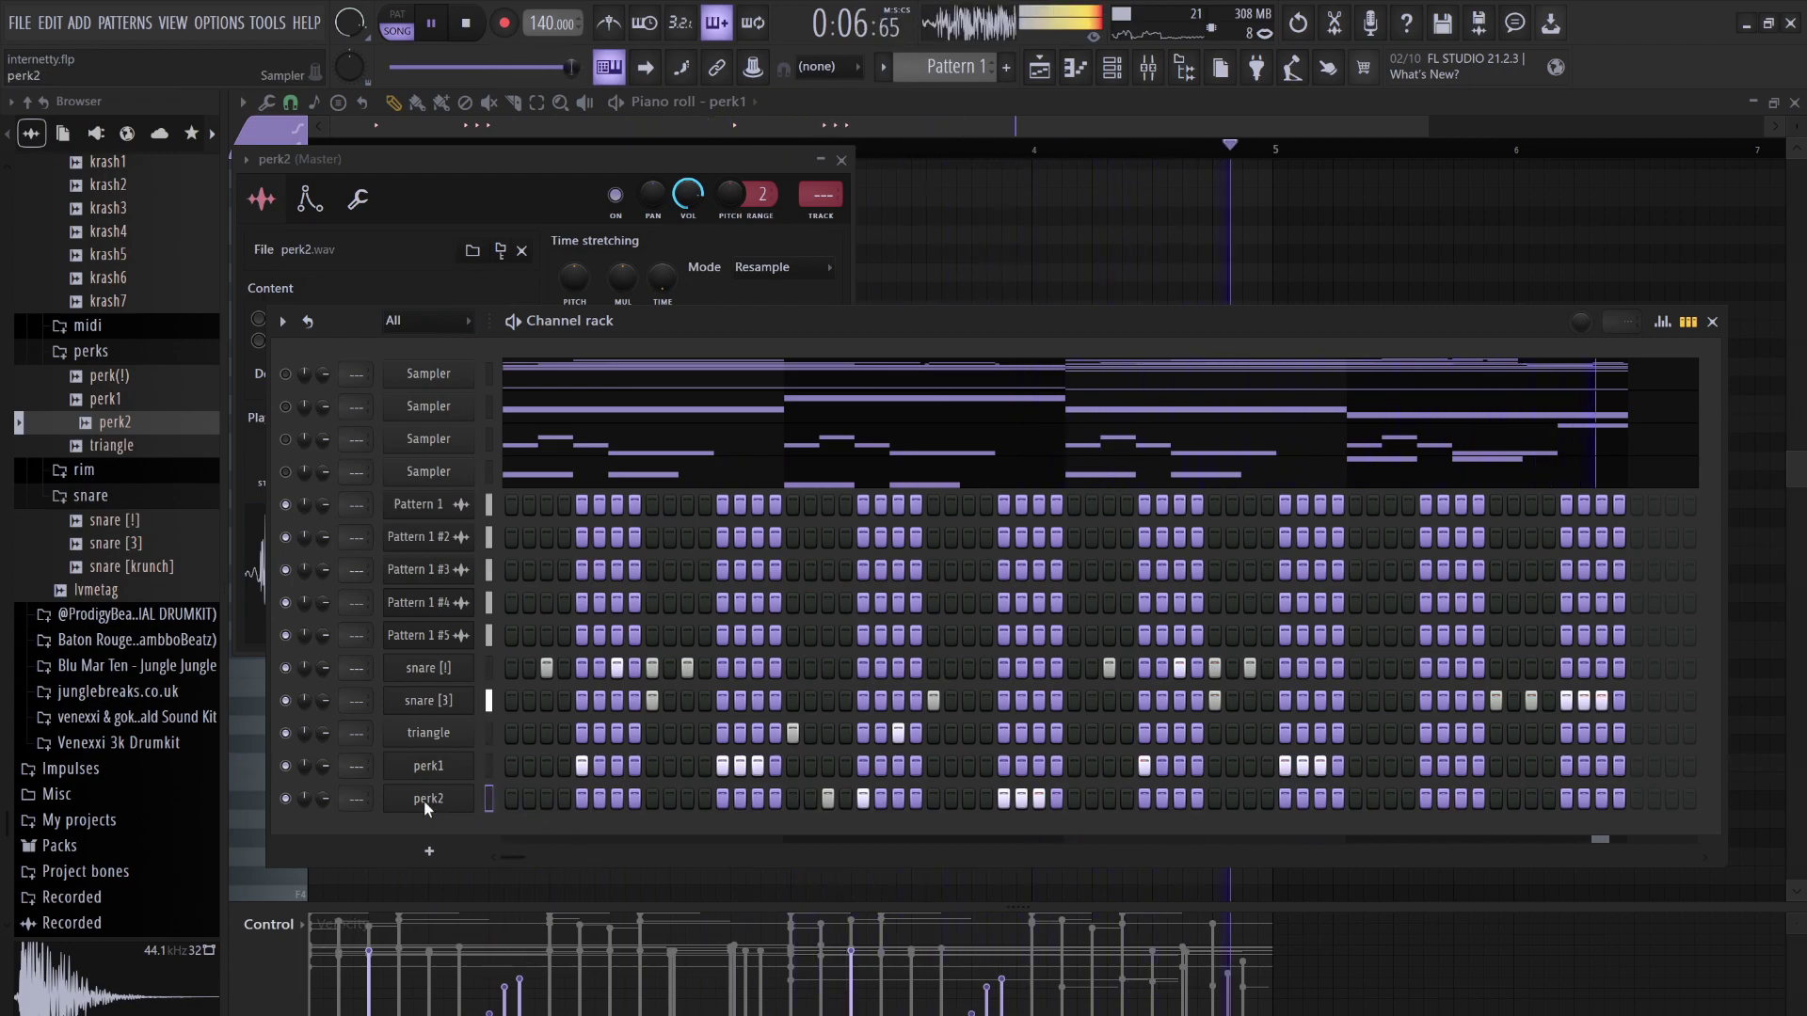
Duplicate the five bar 2 perk2 notes into bar 4 in the piano roll
key(F7)
drag(796, 784, 721, 771)
key(ctrl+b)
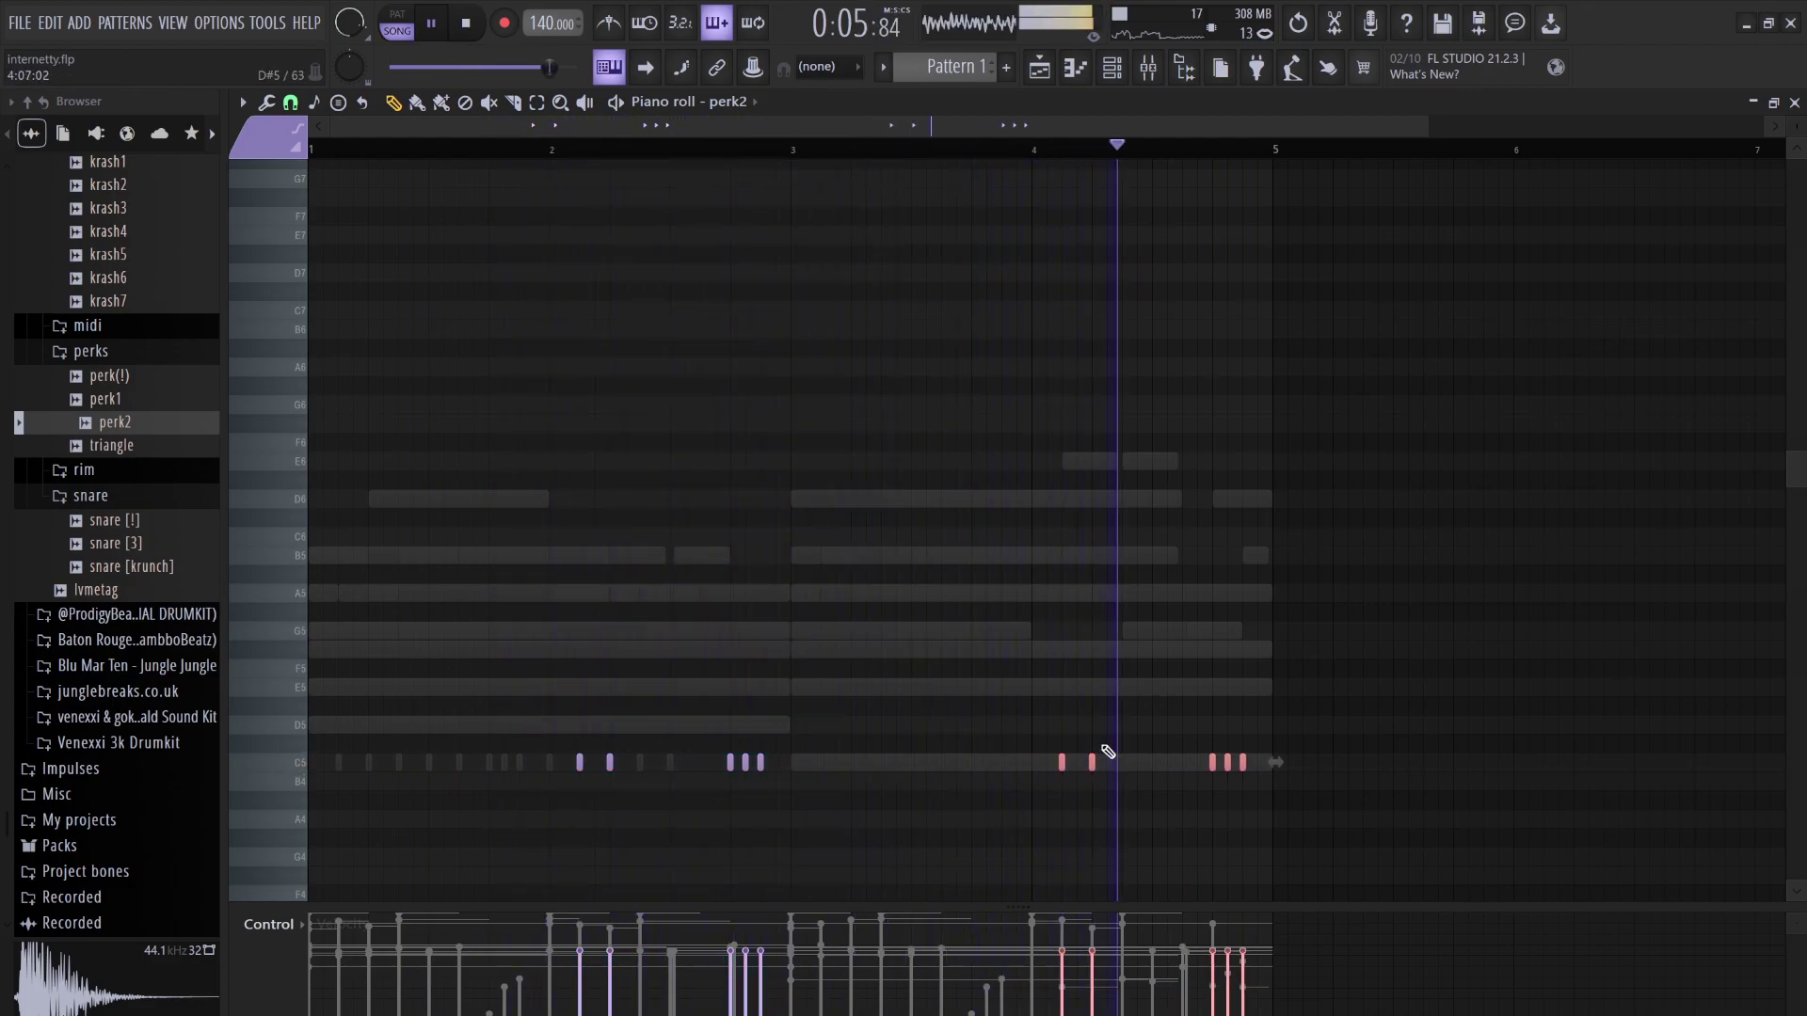
ctrl+click(1119, 666)
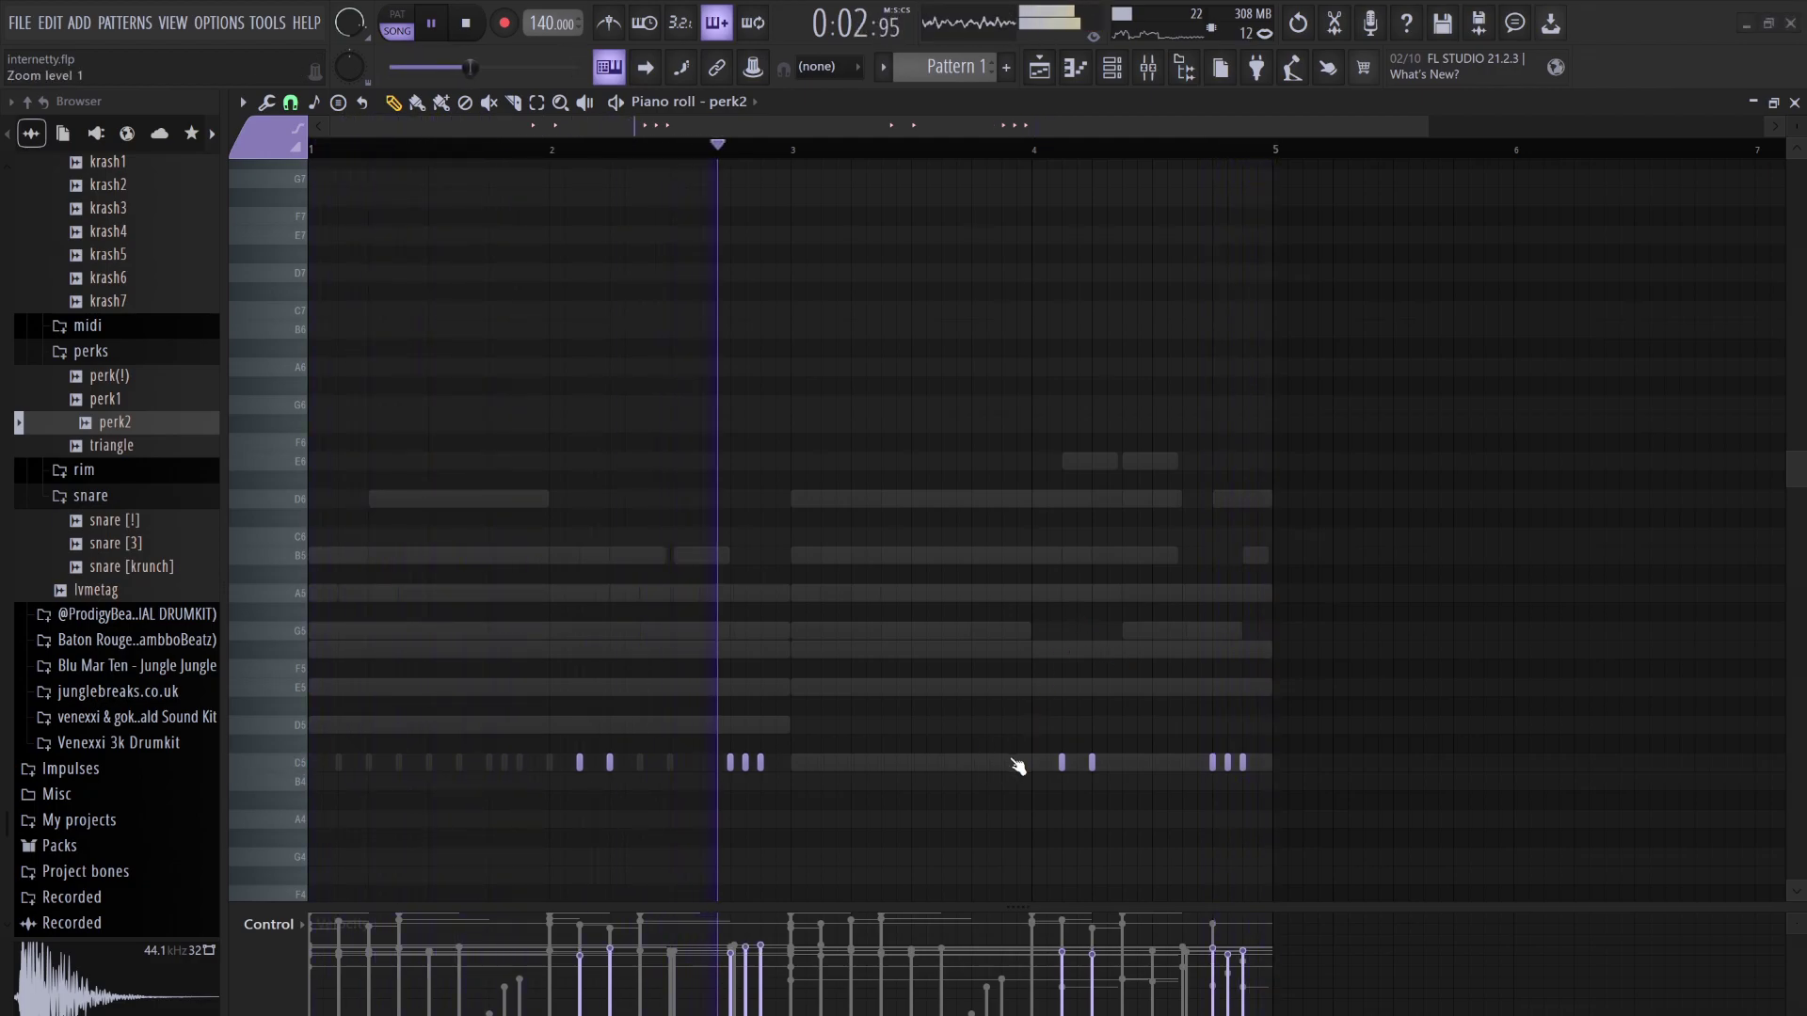
Add the krash3 sample to the rack as a new channel and place its hits on steps 1, 29 and 33
key(F6)
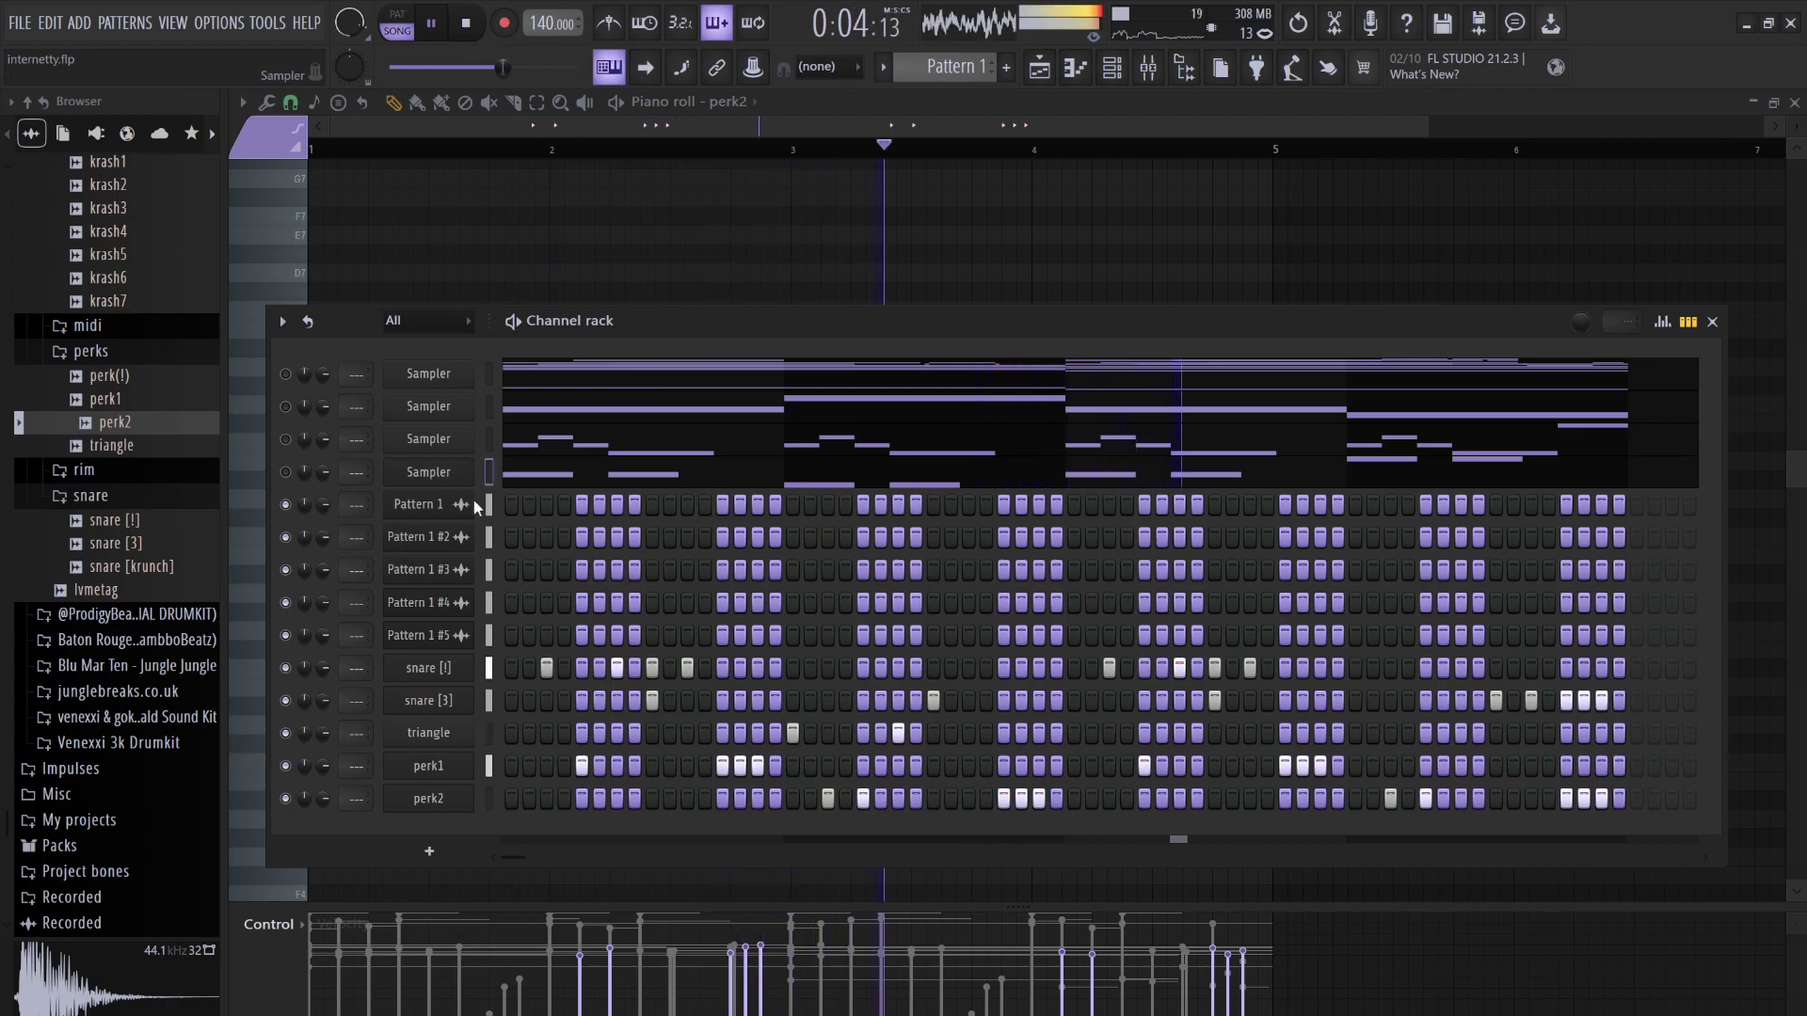
key(alt+c)
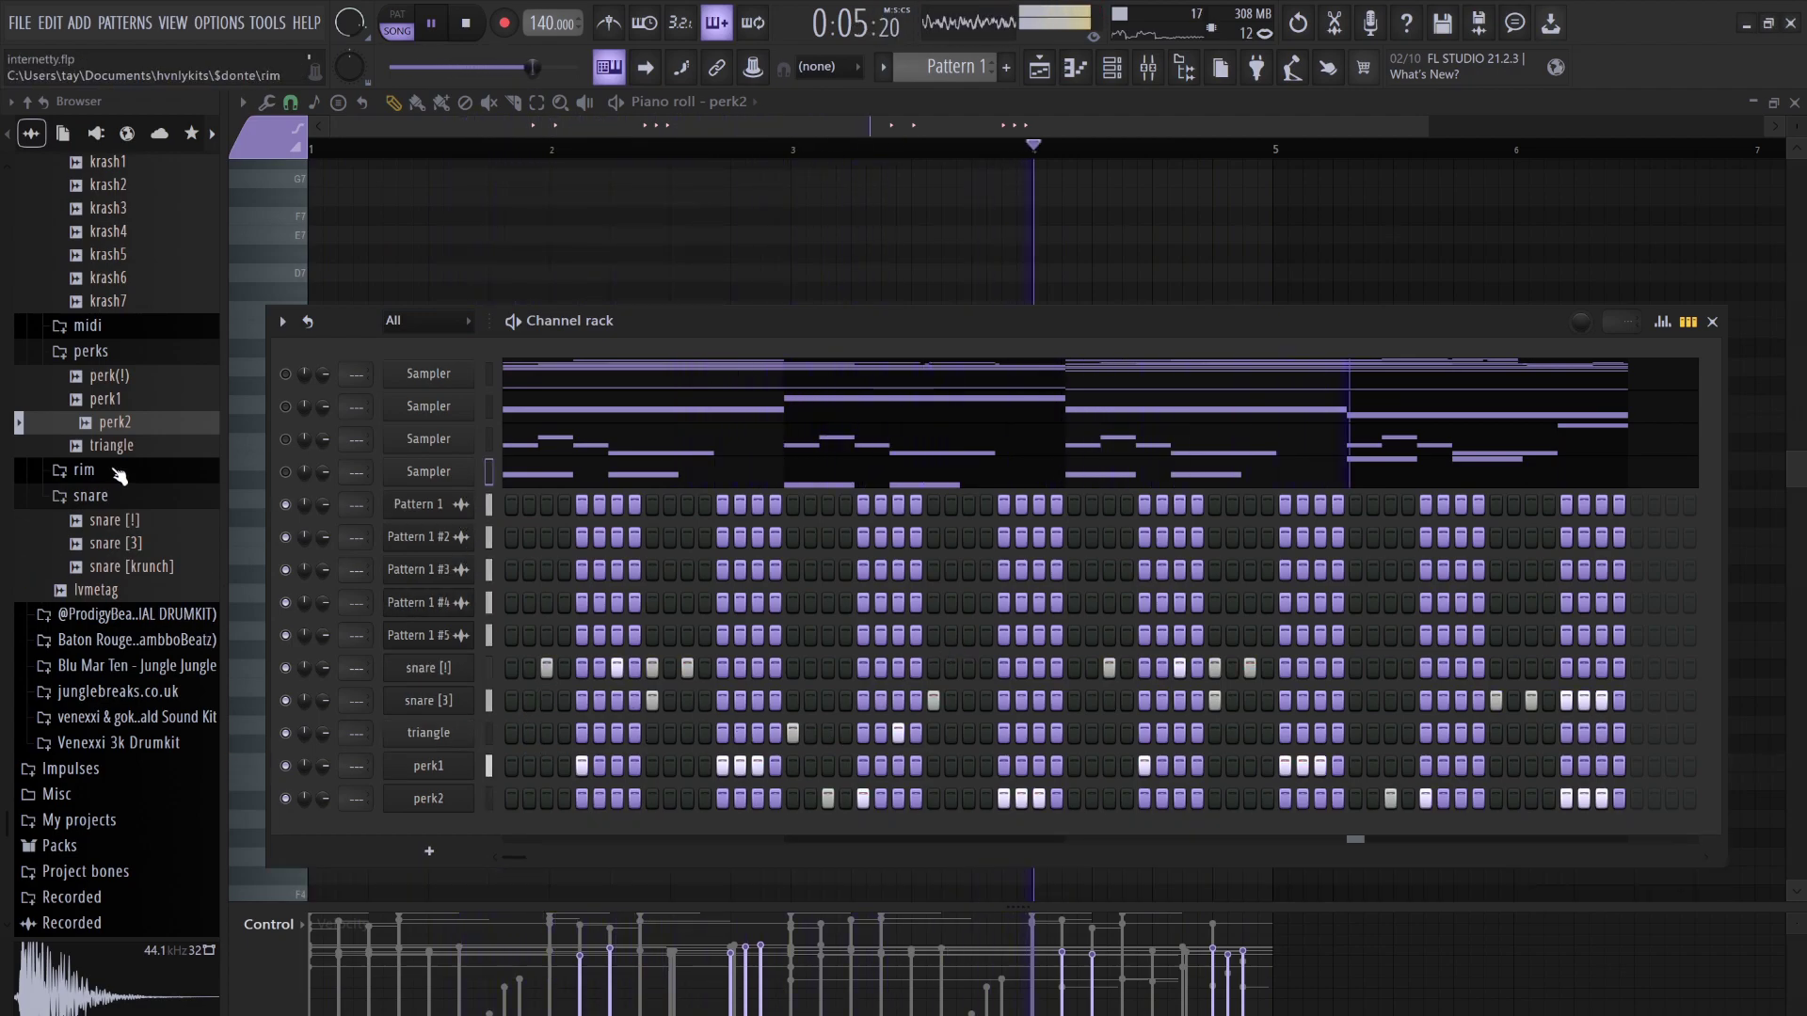
scroll(139, 502, up, 3)
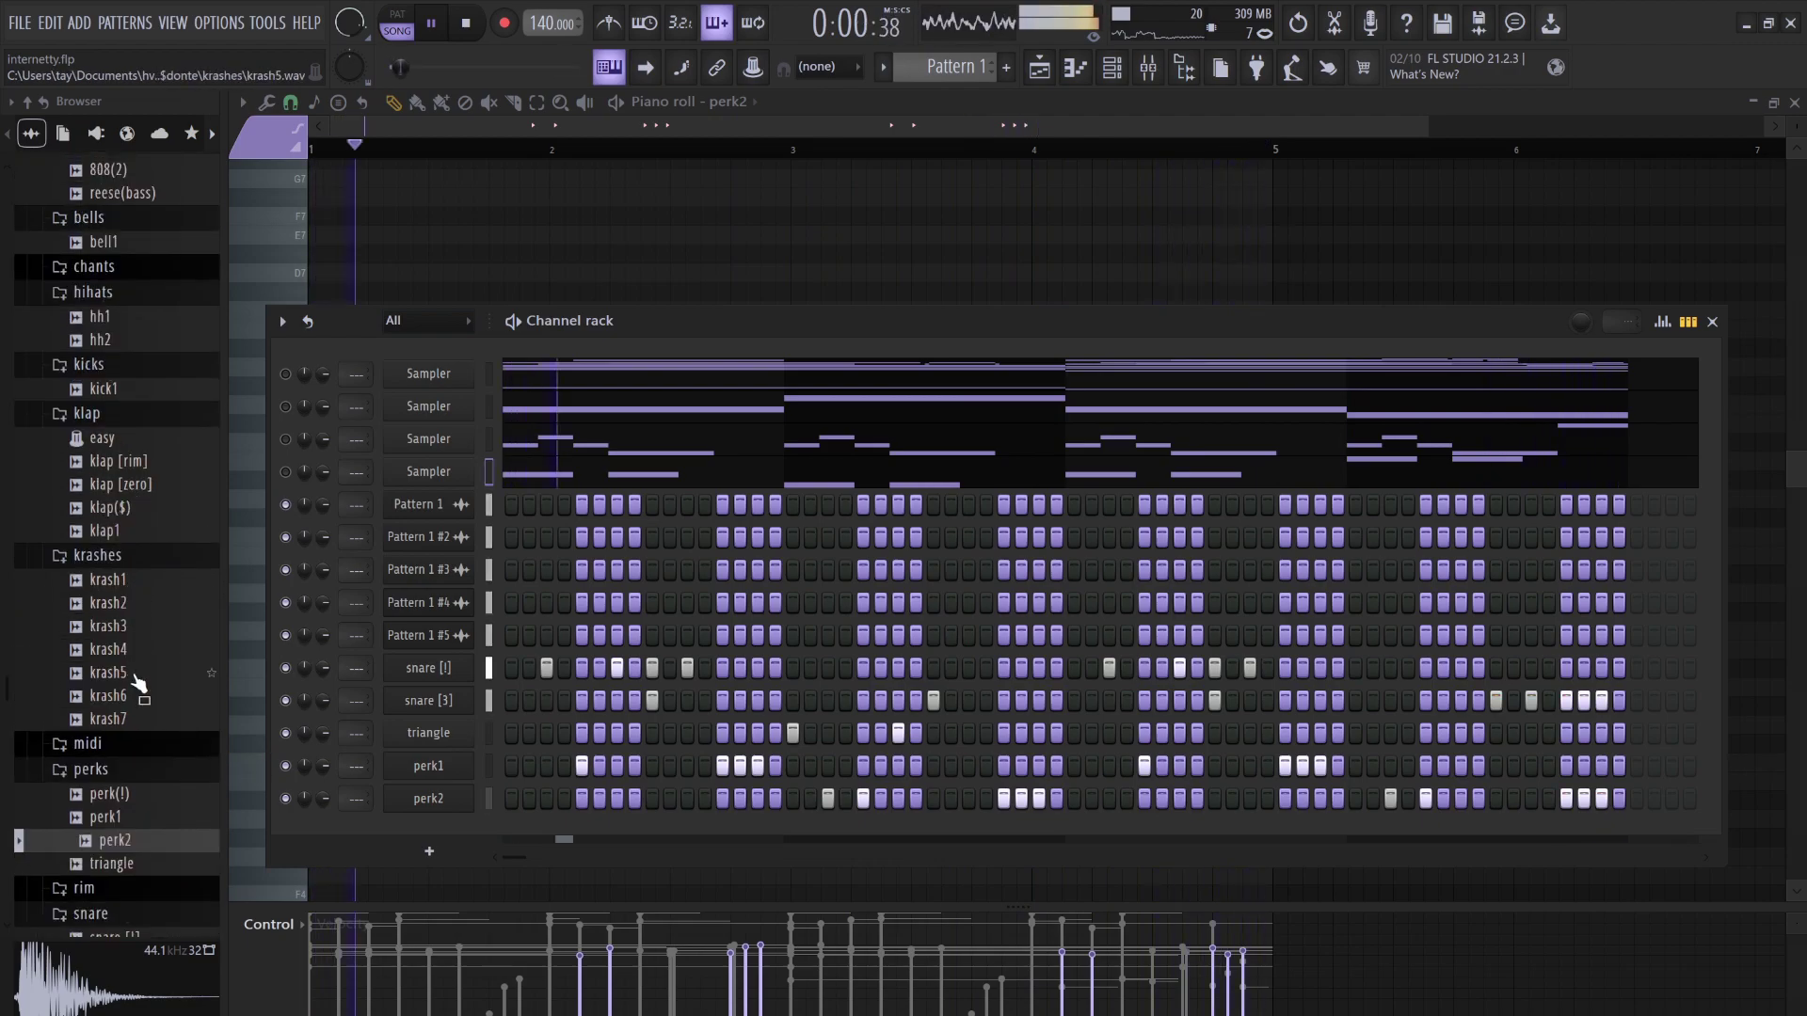
click(120, 626)
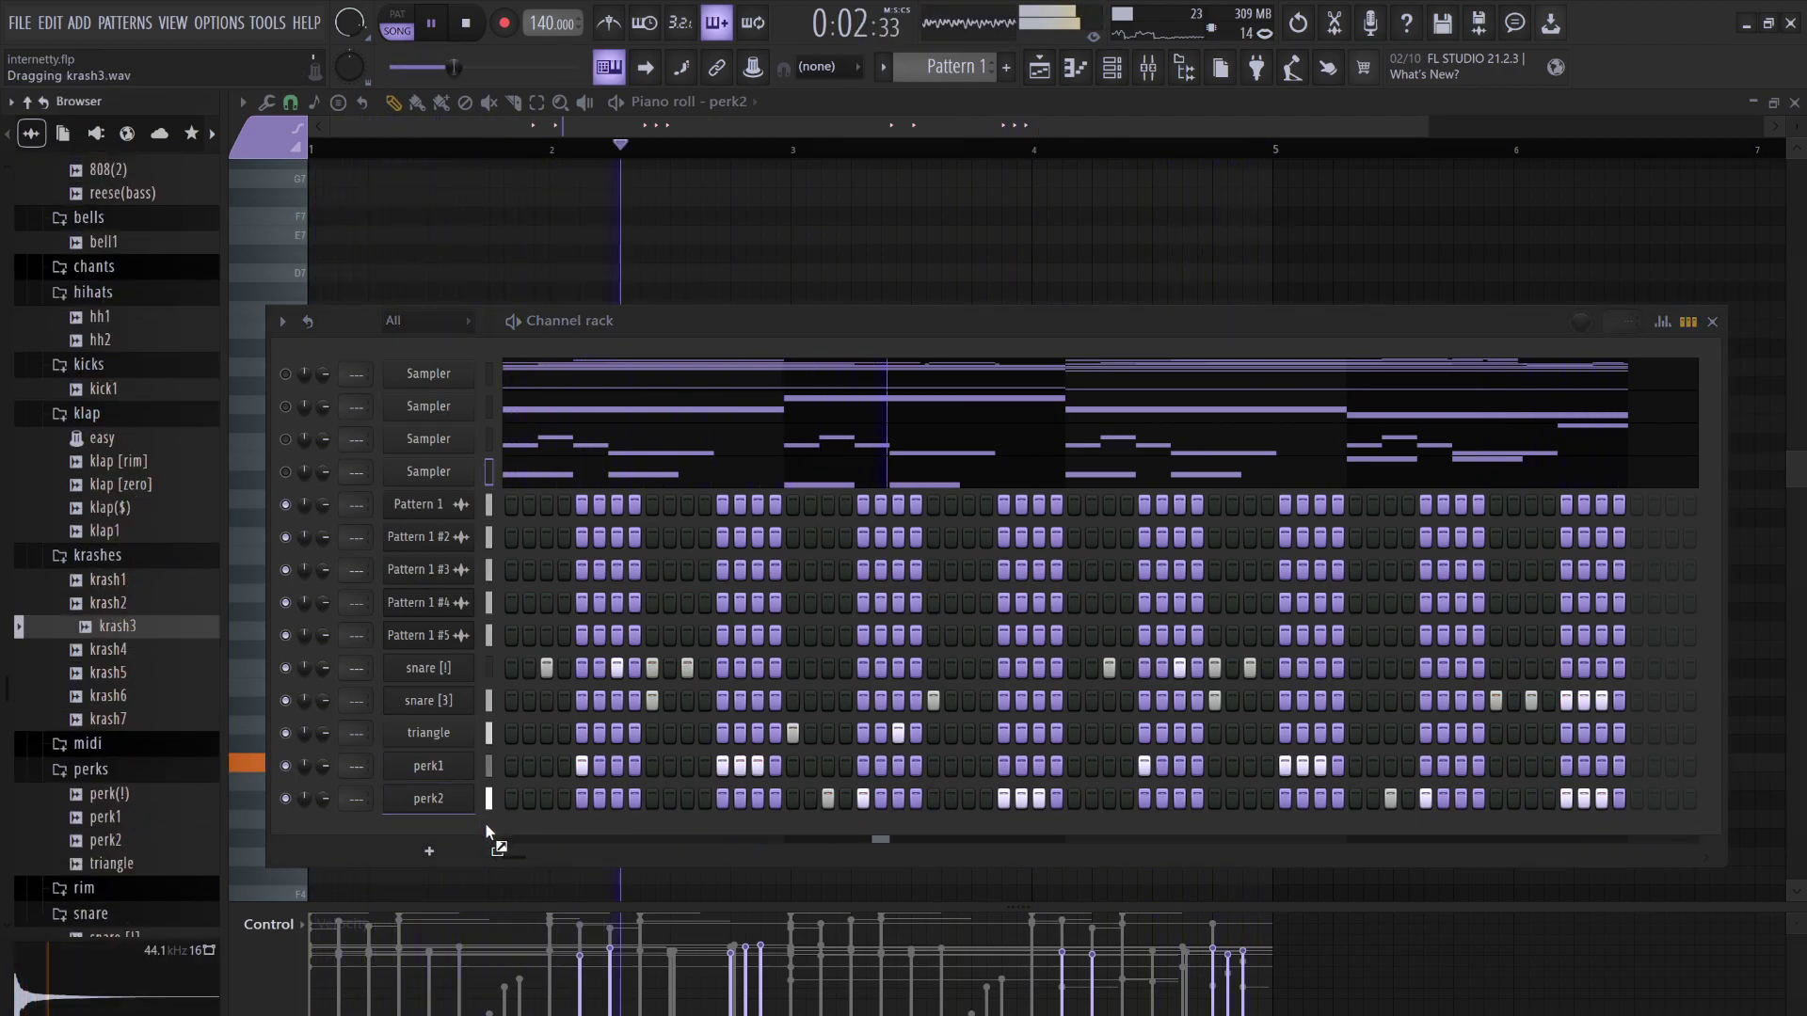
drag(484, 827, 465, 832)
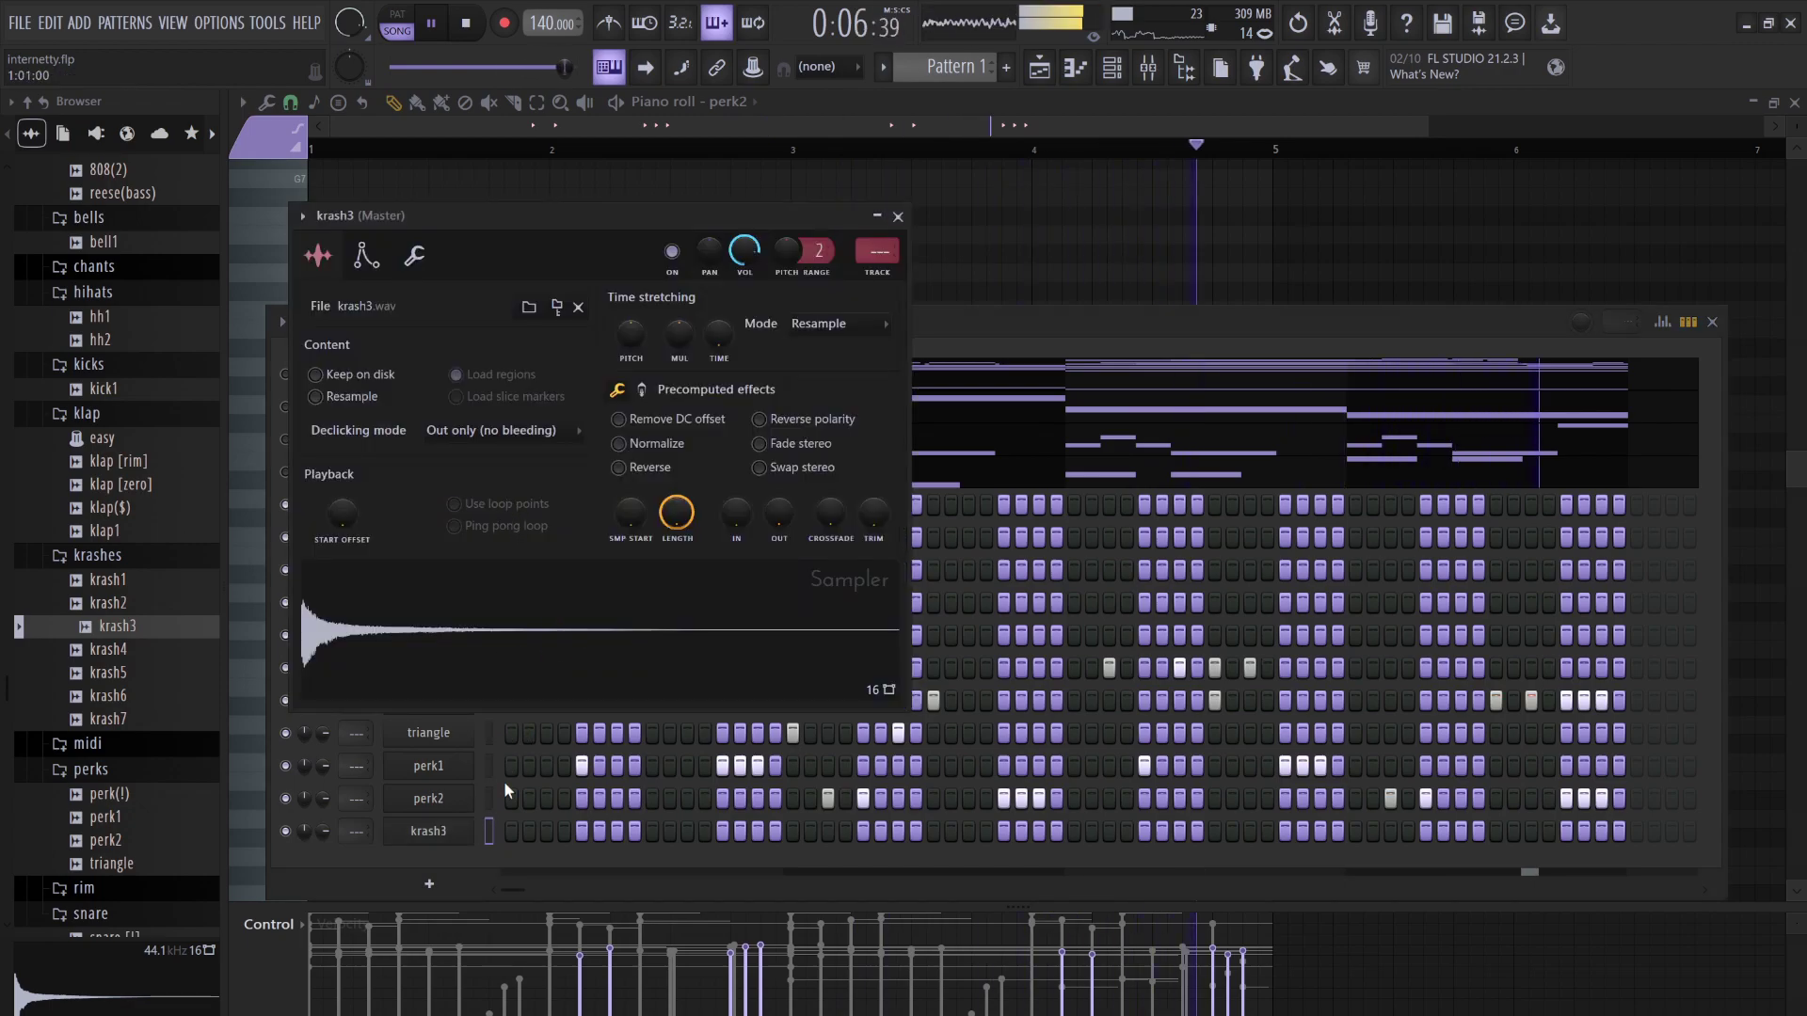
click(510, 832)
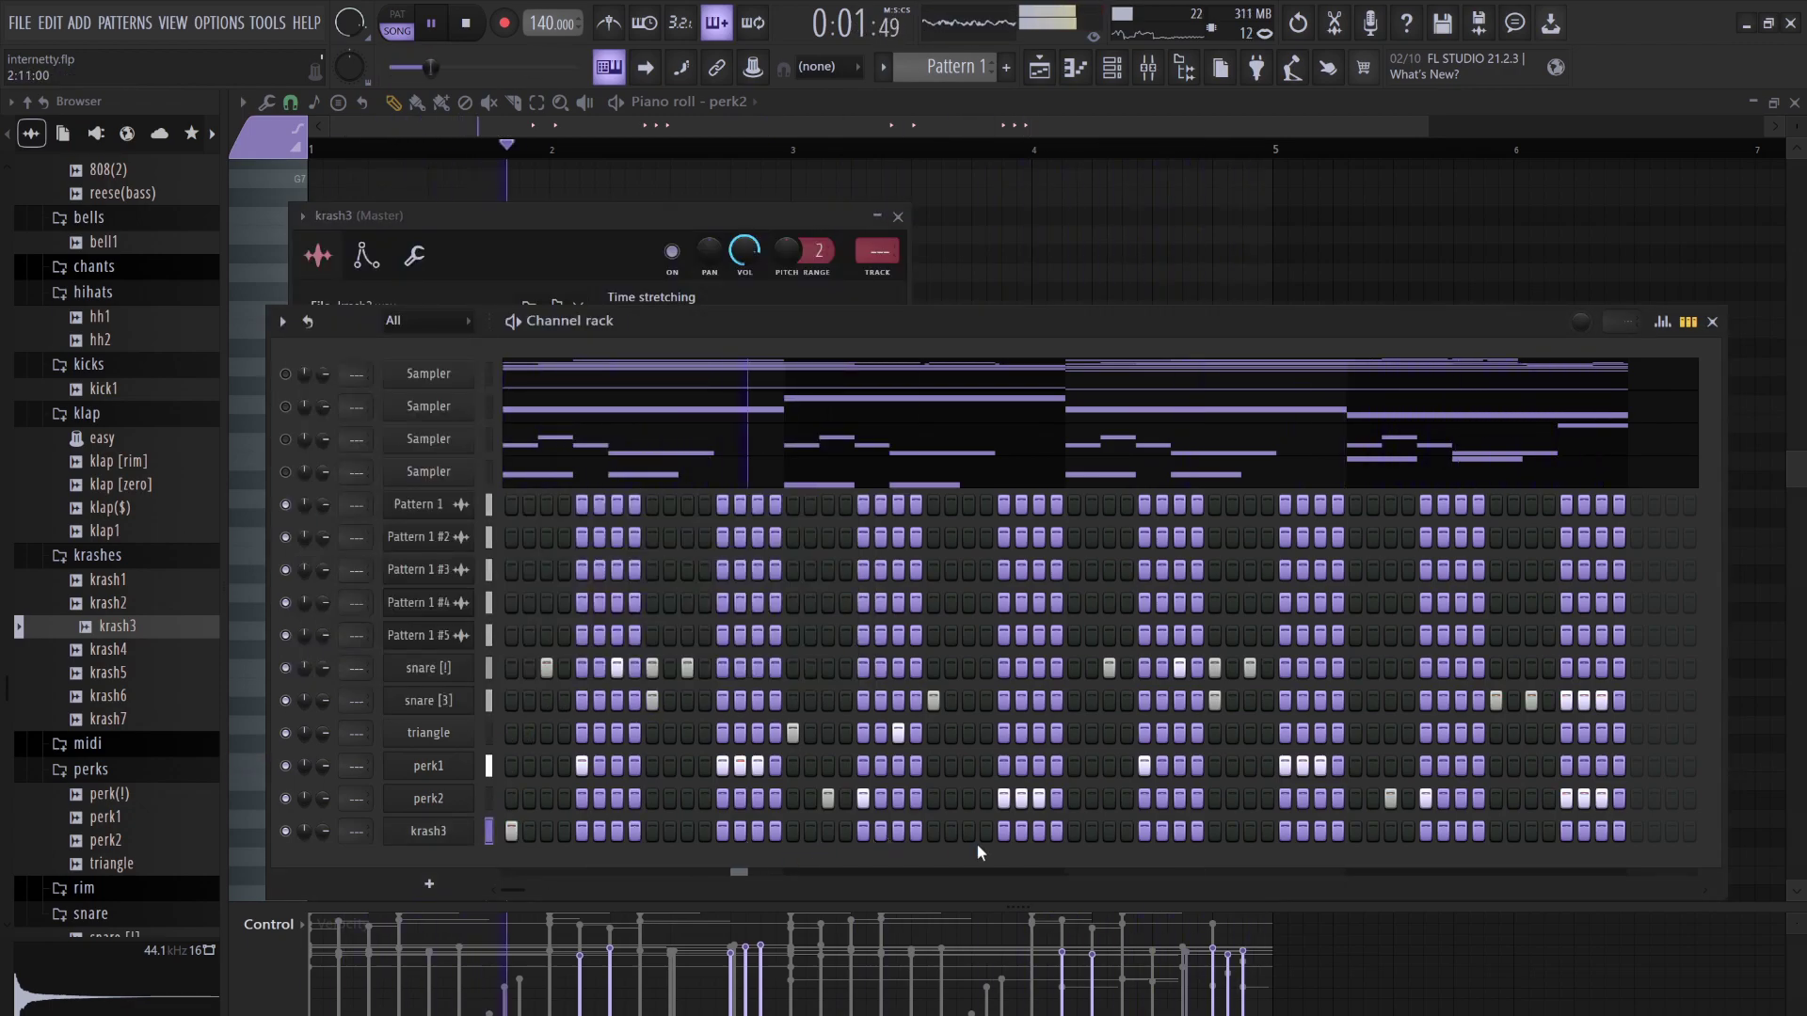
click(1003, 832)
click(1073, 832)
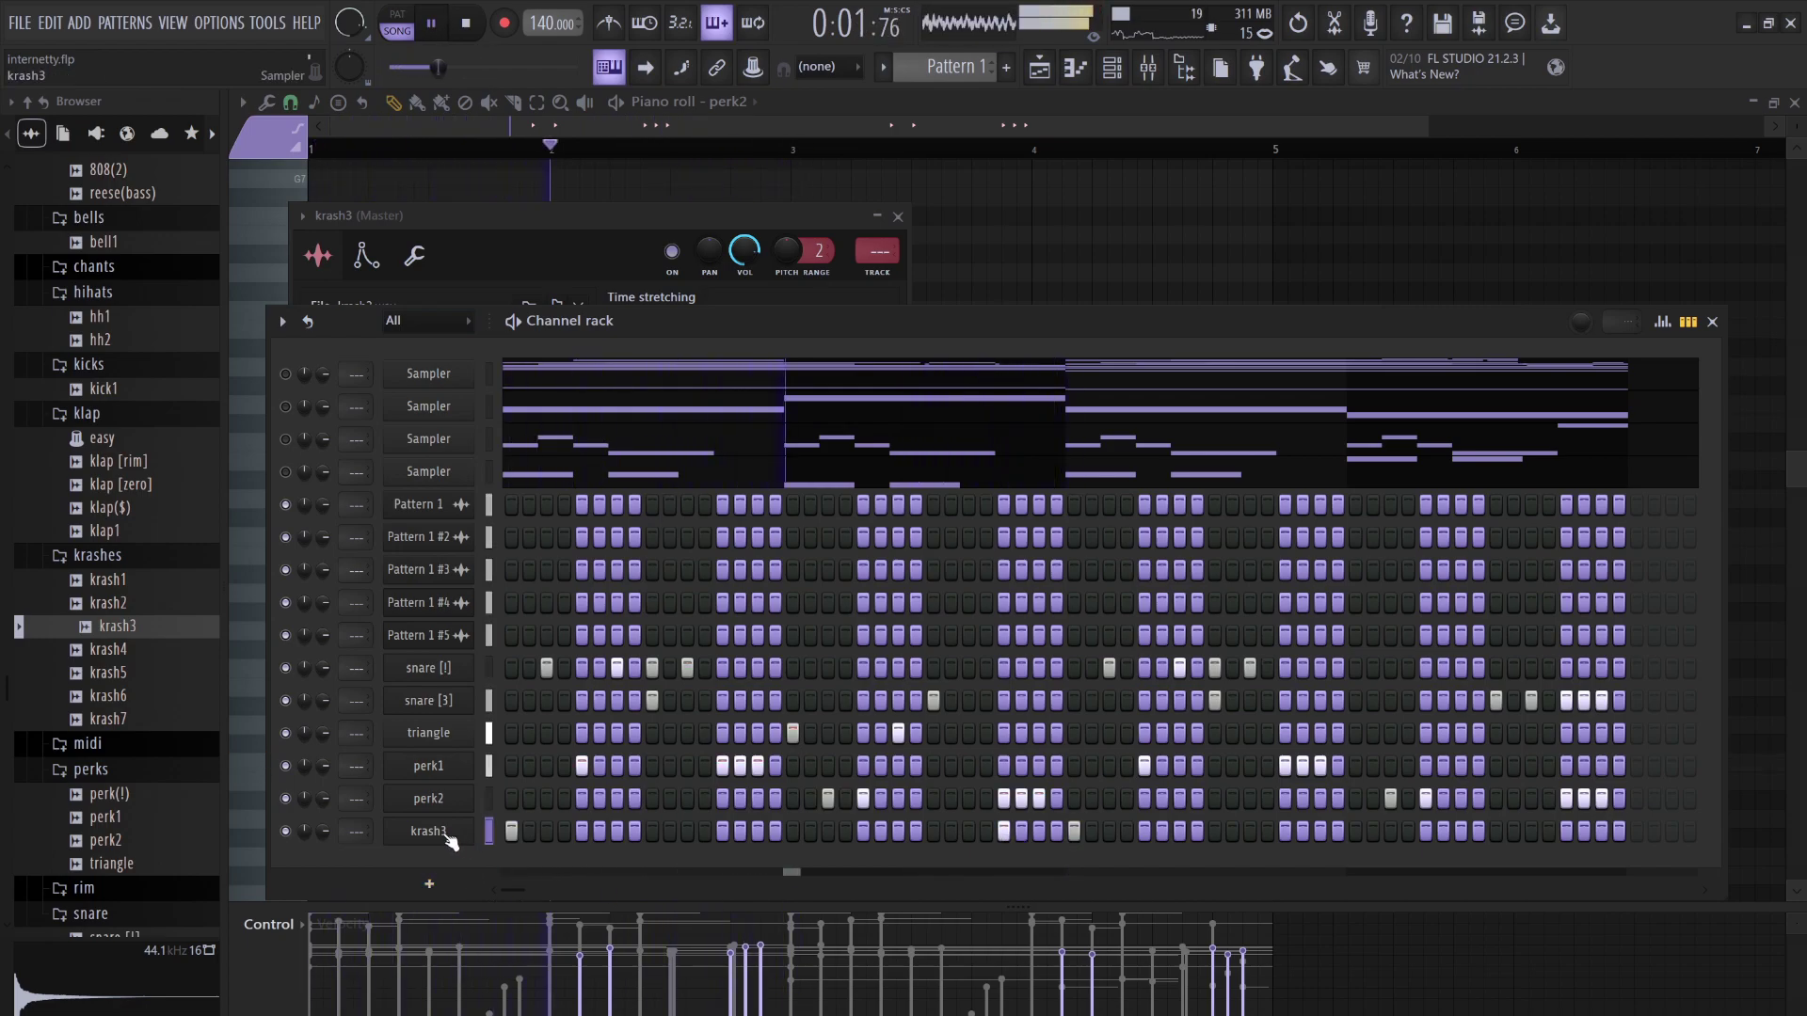
Add two krash3 notes near the end of bar 4 in the piano roll, on steps 61 and 63
key(F7)
mouse_move(845, 827)
mouse_down()
mouse_move(698, 756)
mouse_move(728, 836)
mouse_up()
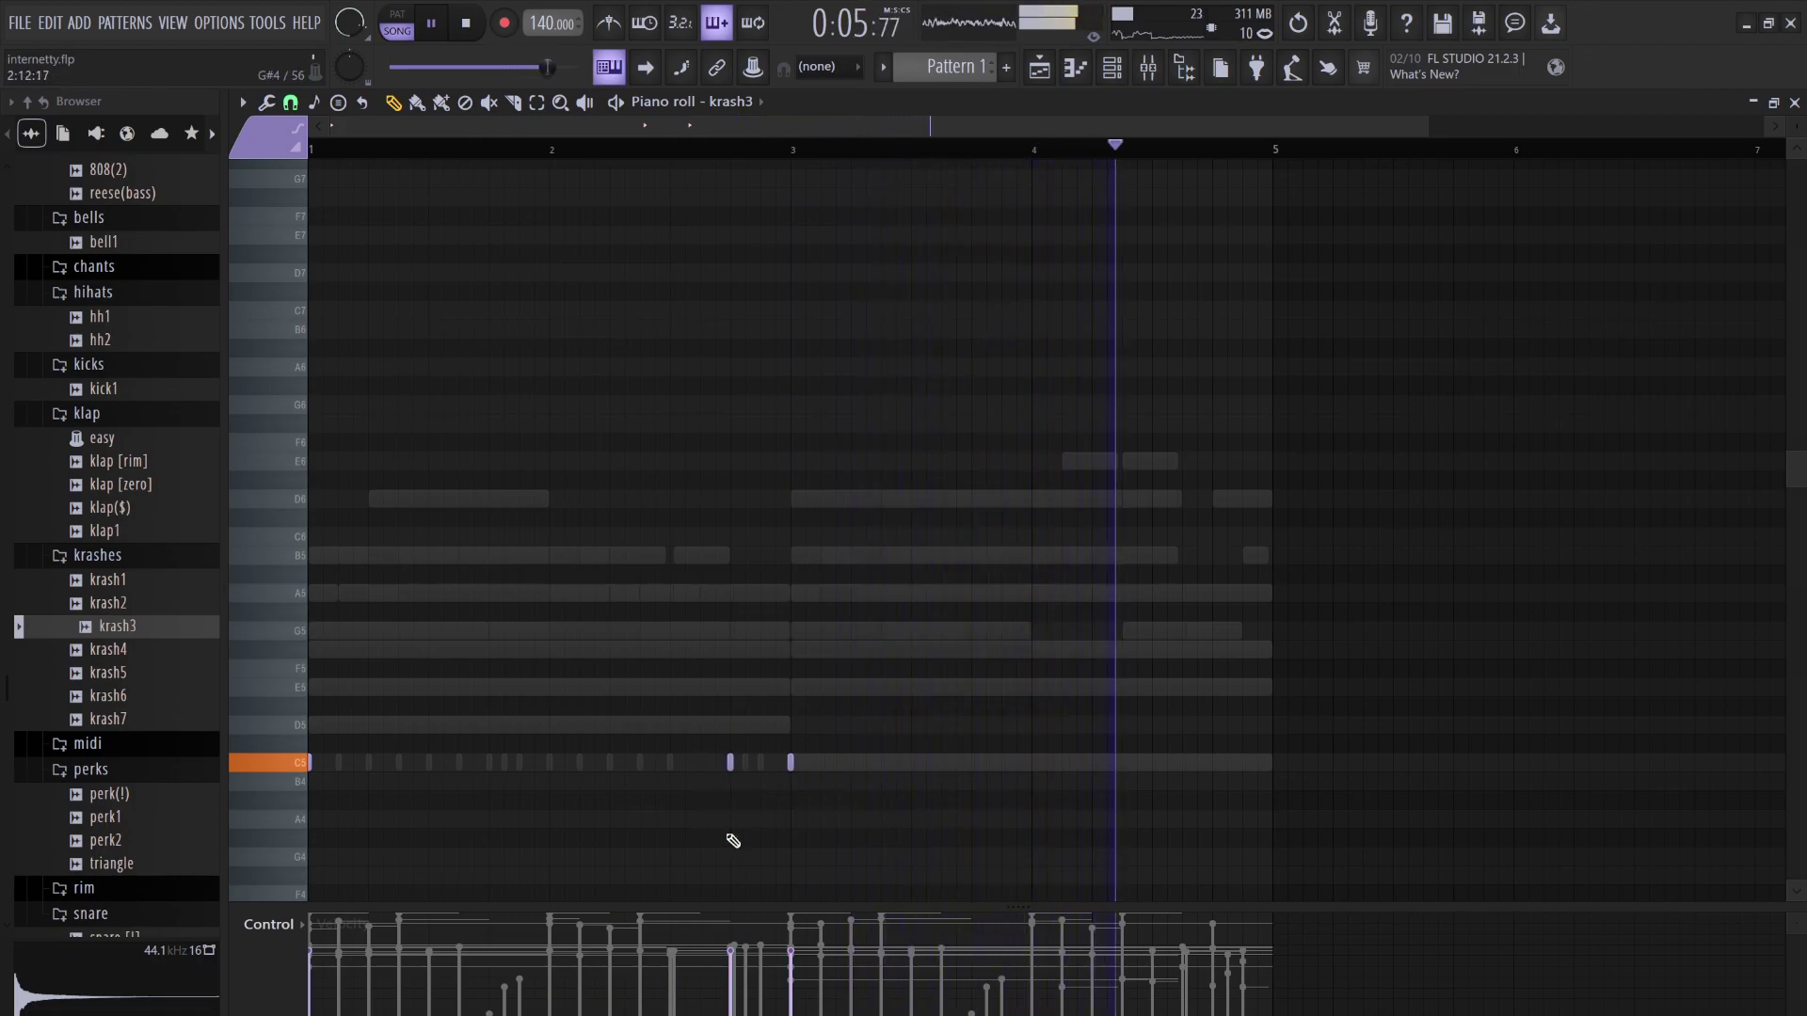
click(1240, 762)
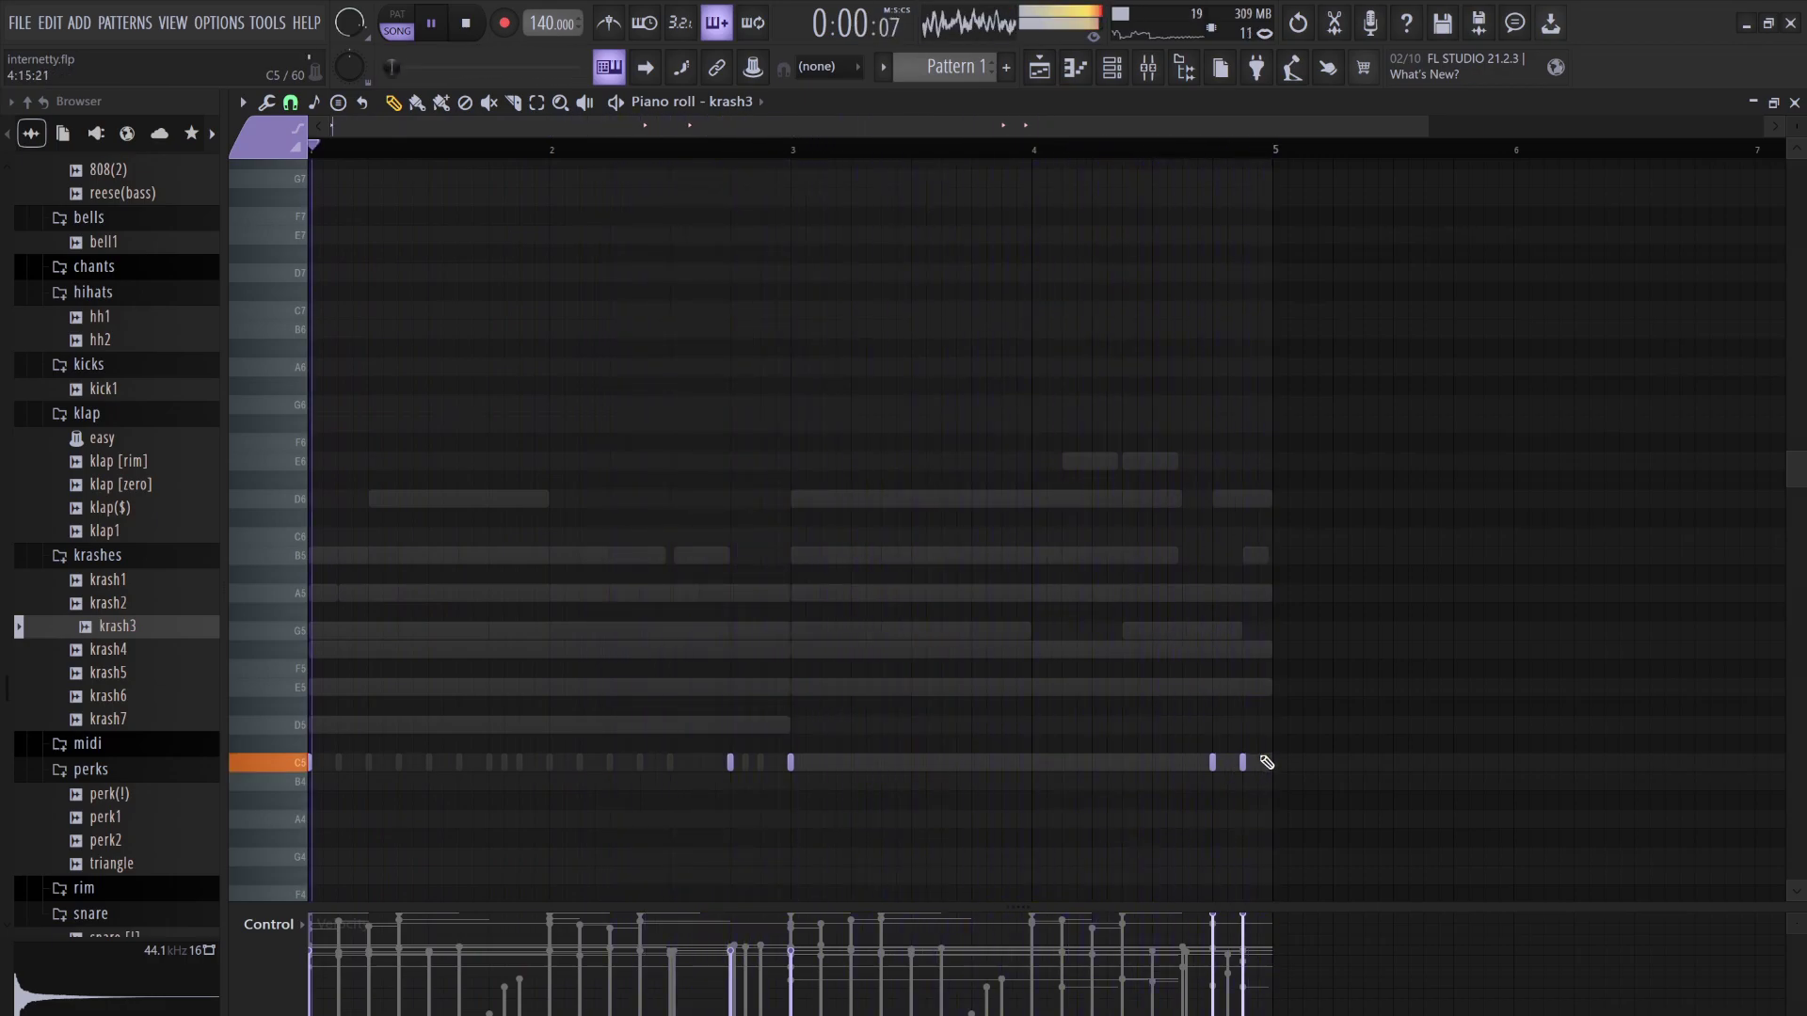
Lower the velocity of the two krash3 notes at the end of bar 4
drag(1293, 827, 1186, 754)
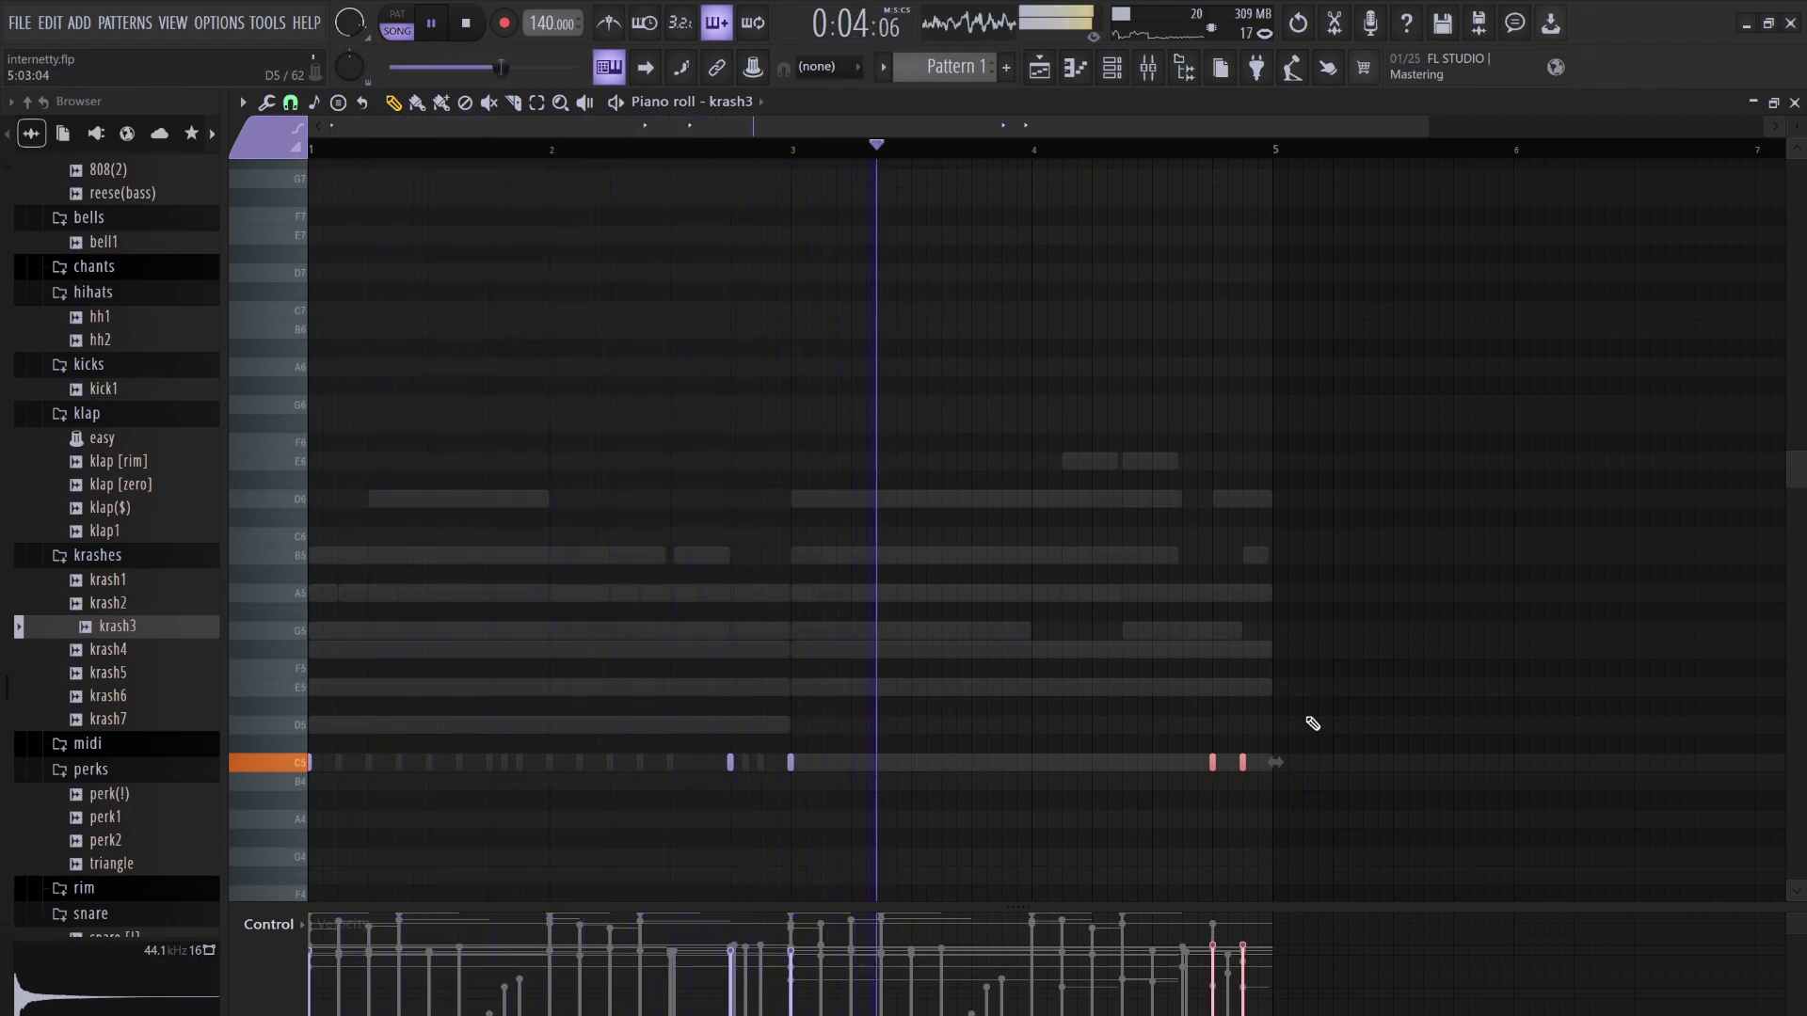
ctrl+click(1188, 666)
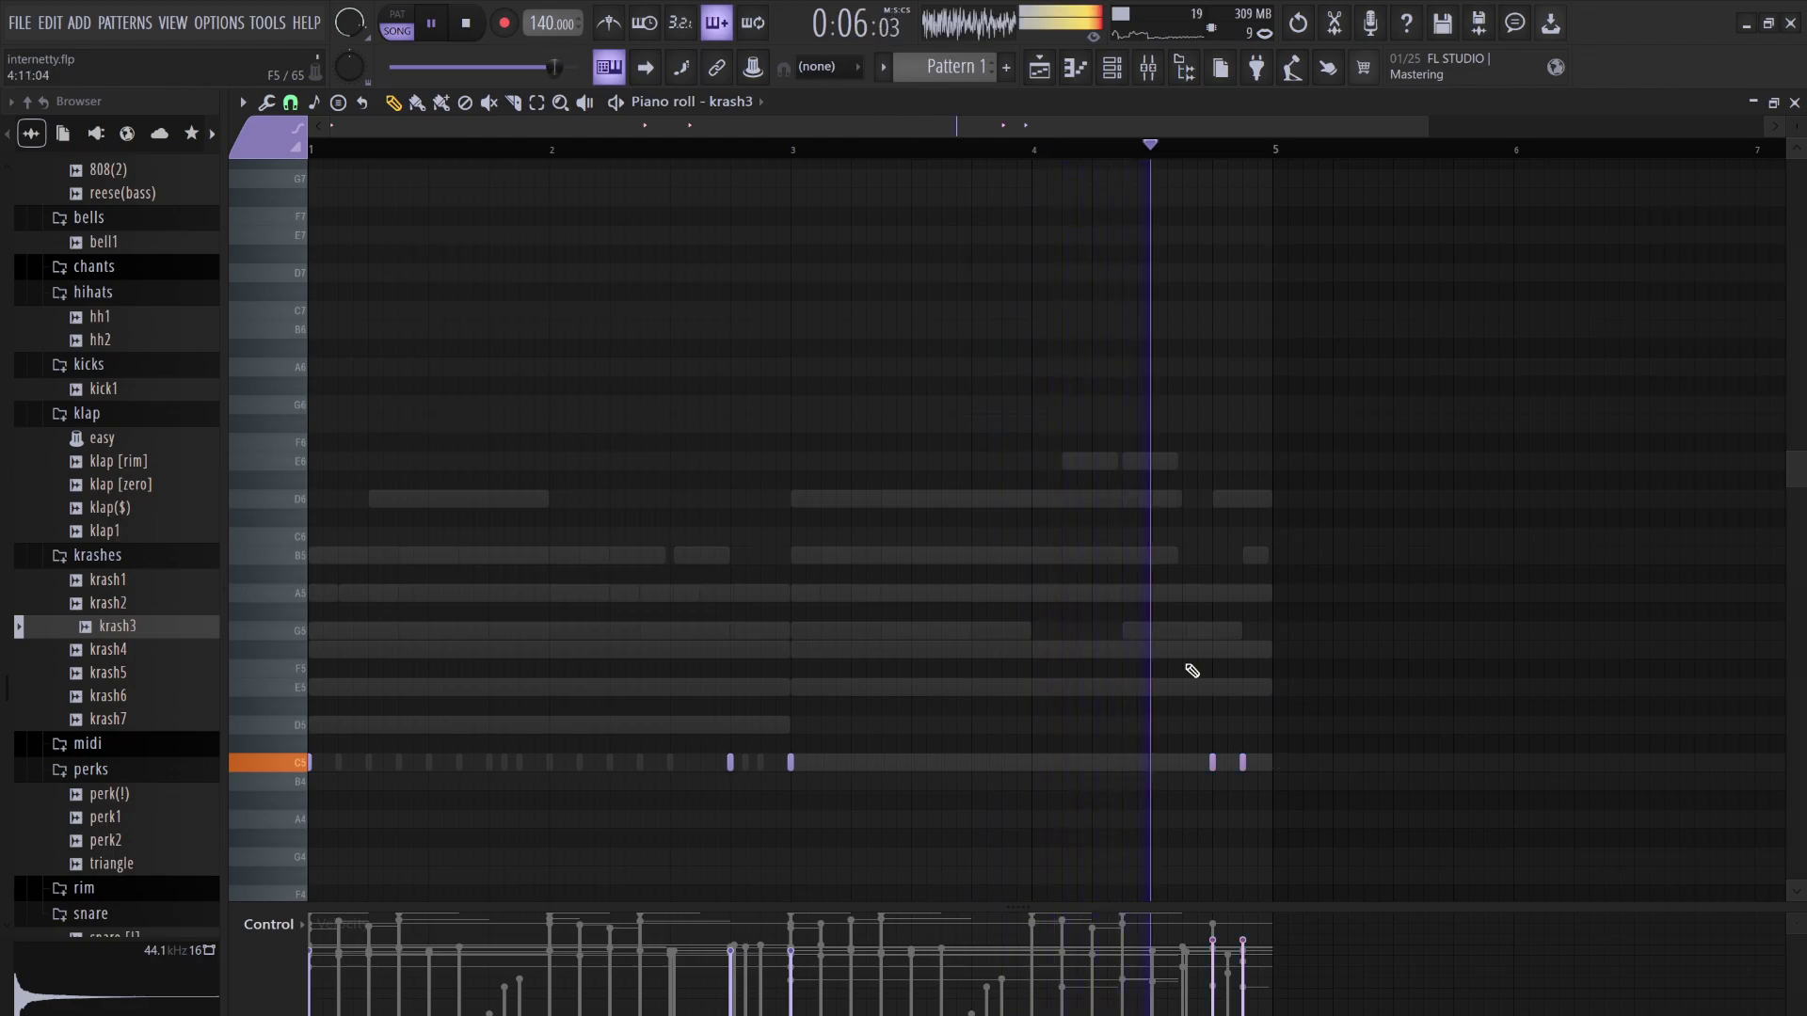
drag(1268, 828, 1193, 745)
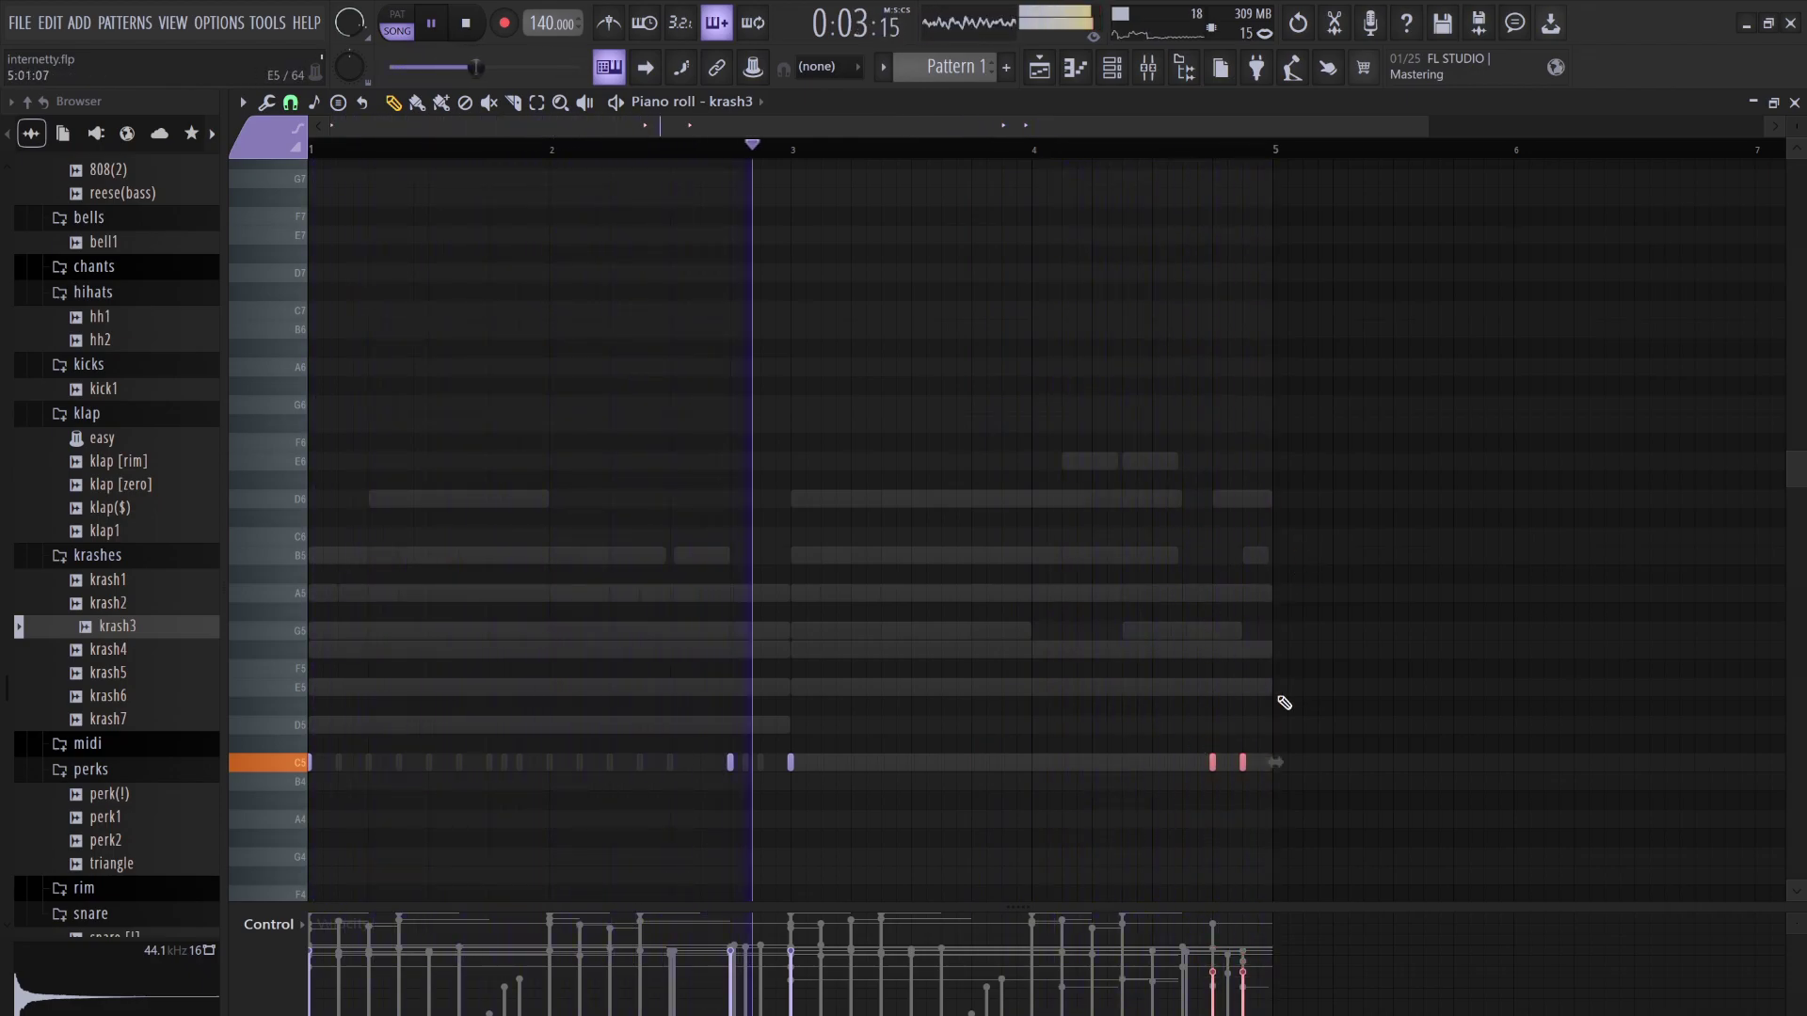
Add the hh2 sample to the rack as a new channel and place its hits on steps 1 and 3
click(1113, 69)
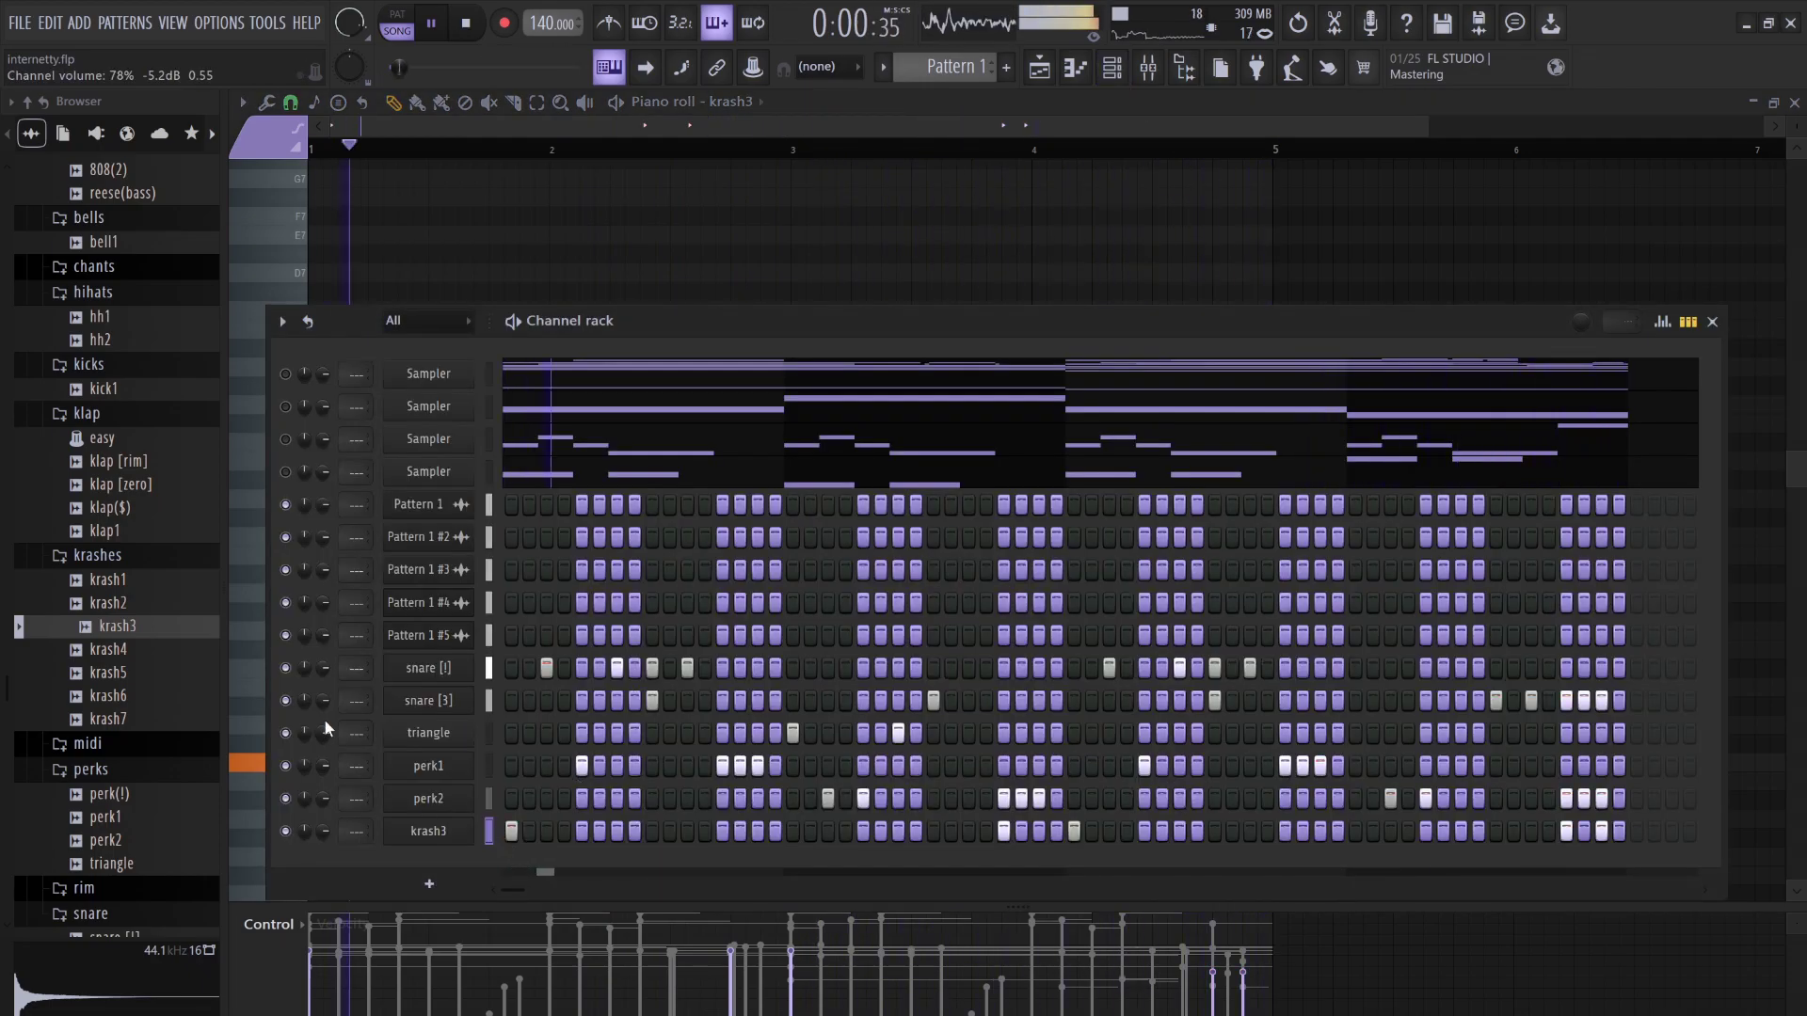
drag(110, 340, 472, 855)
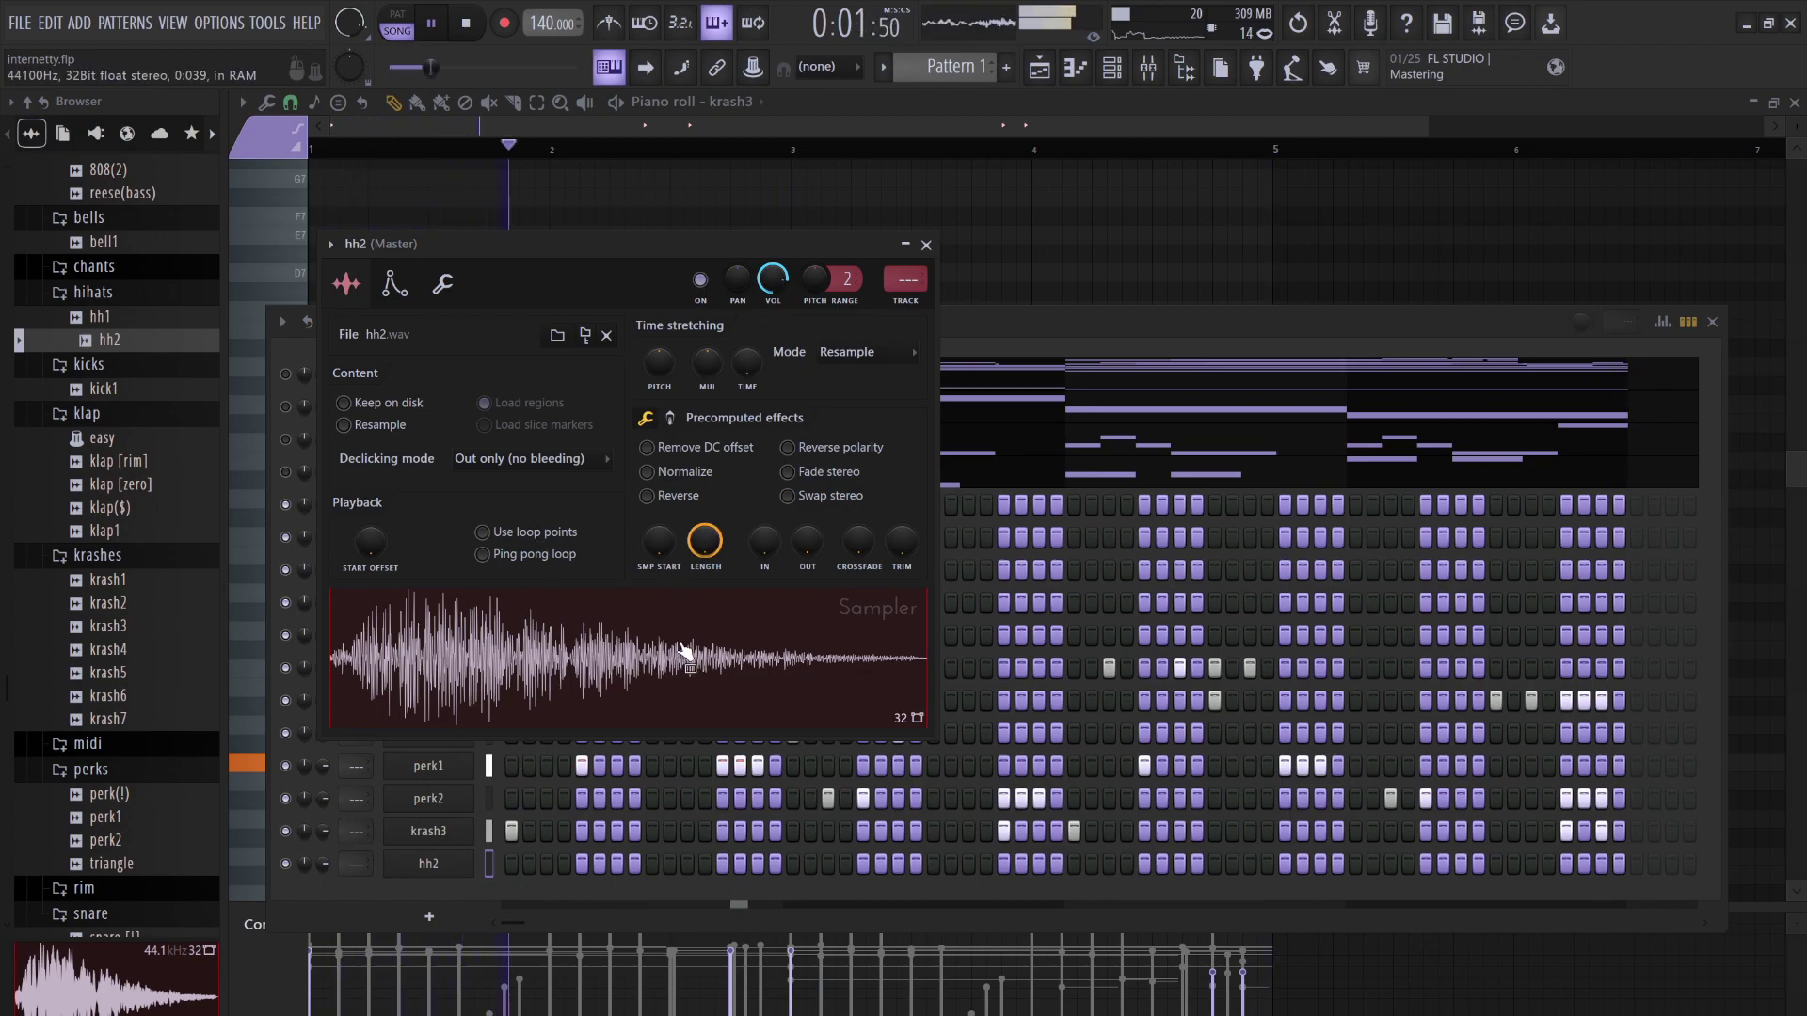
click(511, 864)
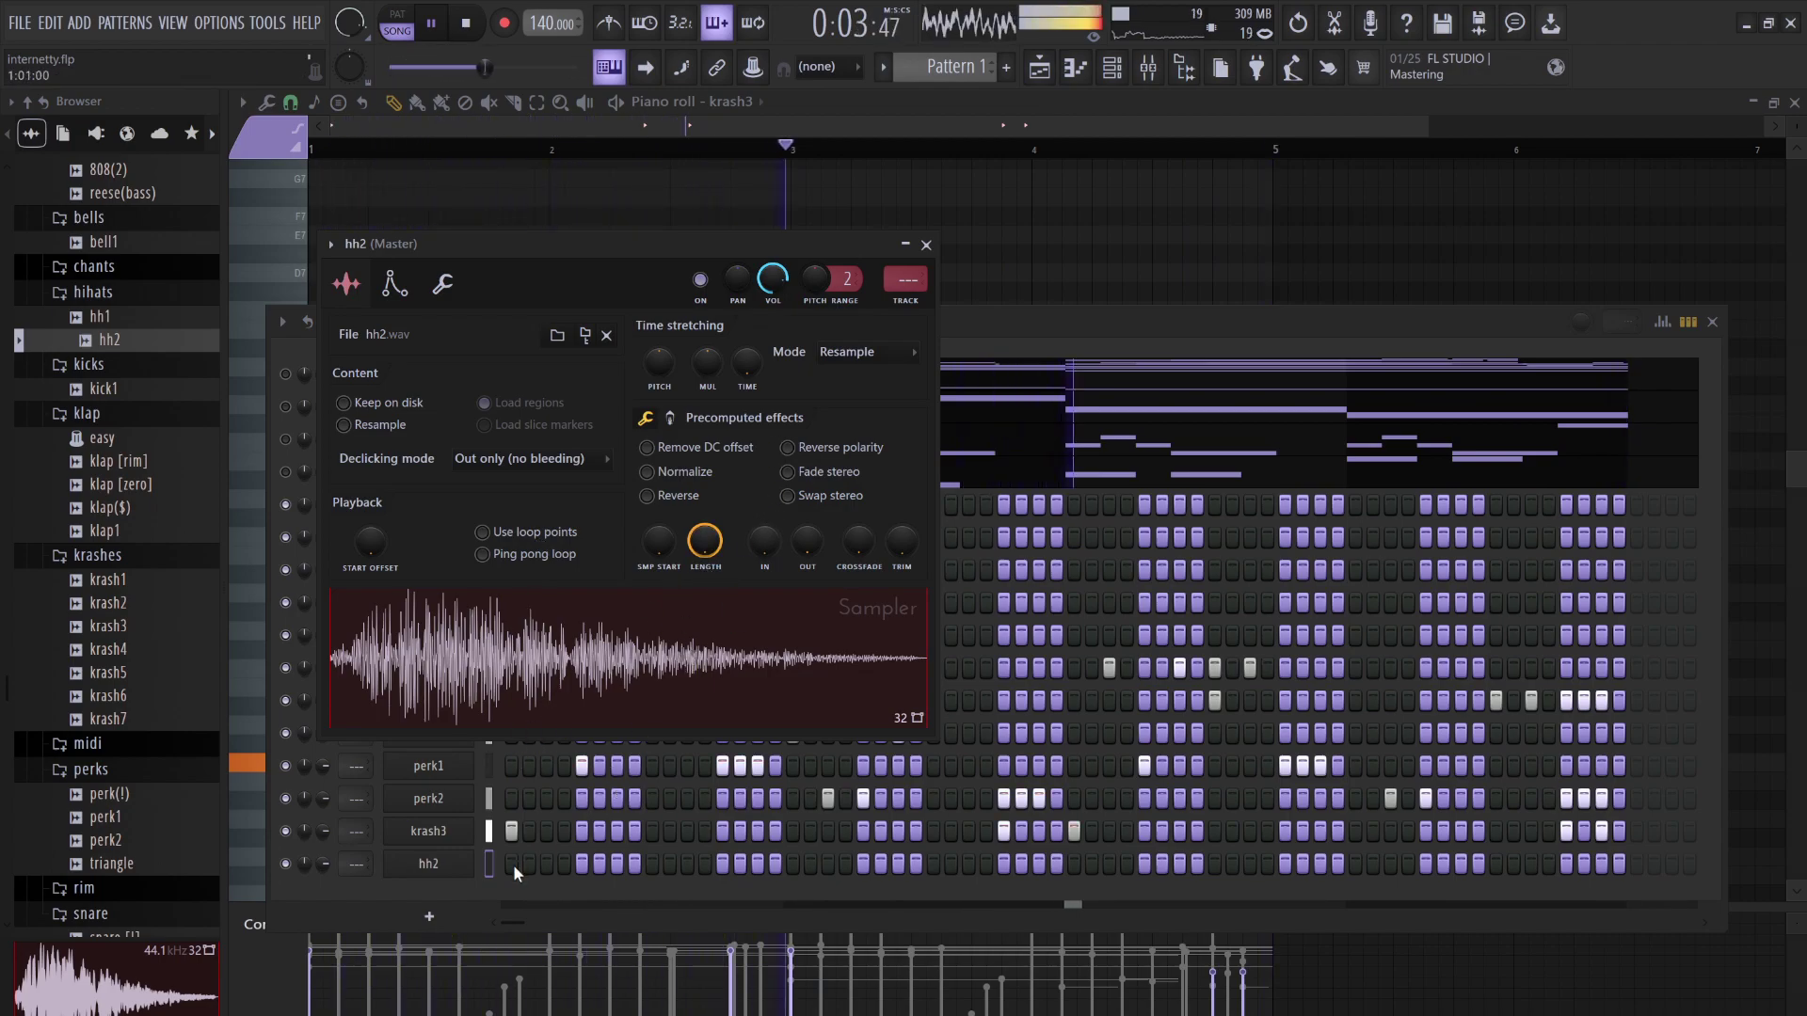
click(547, 864)
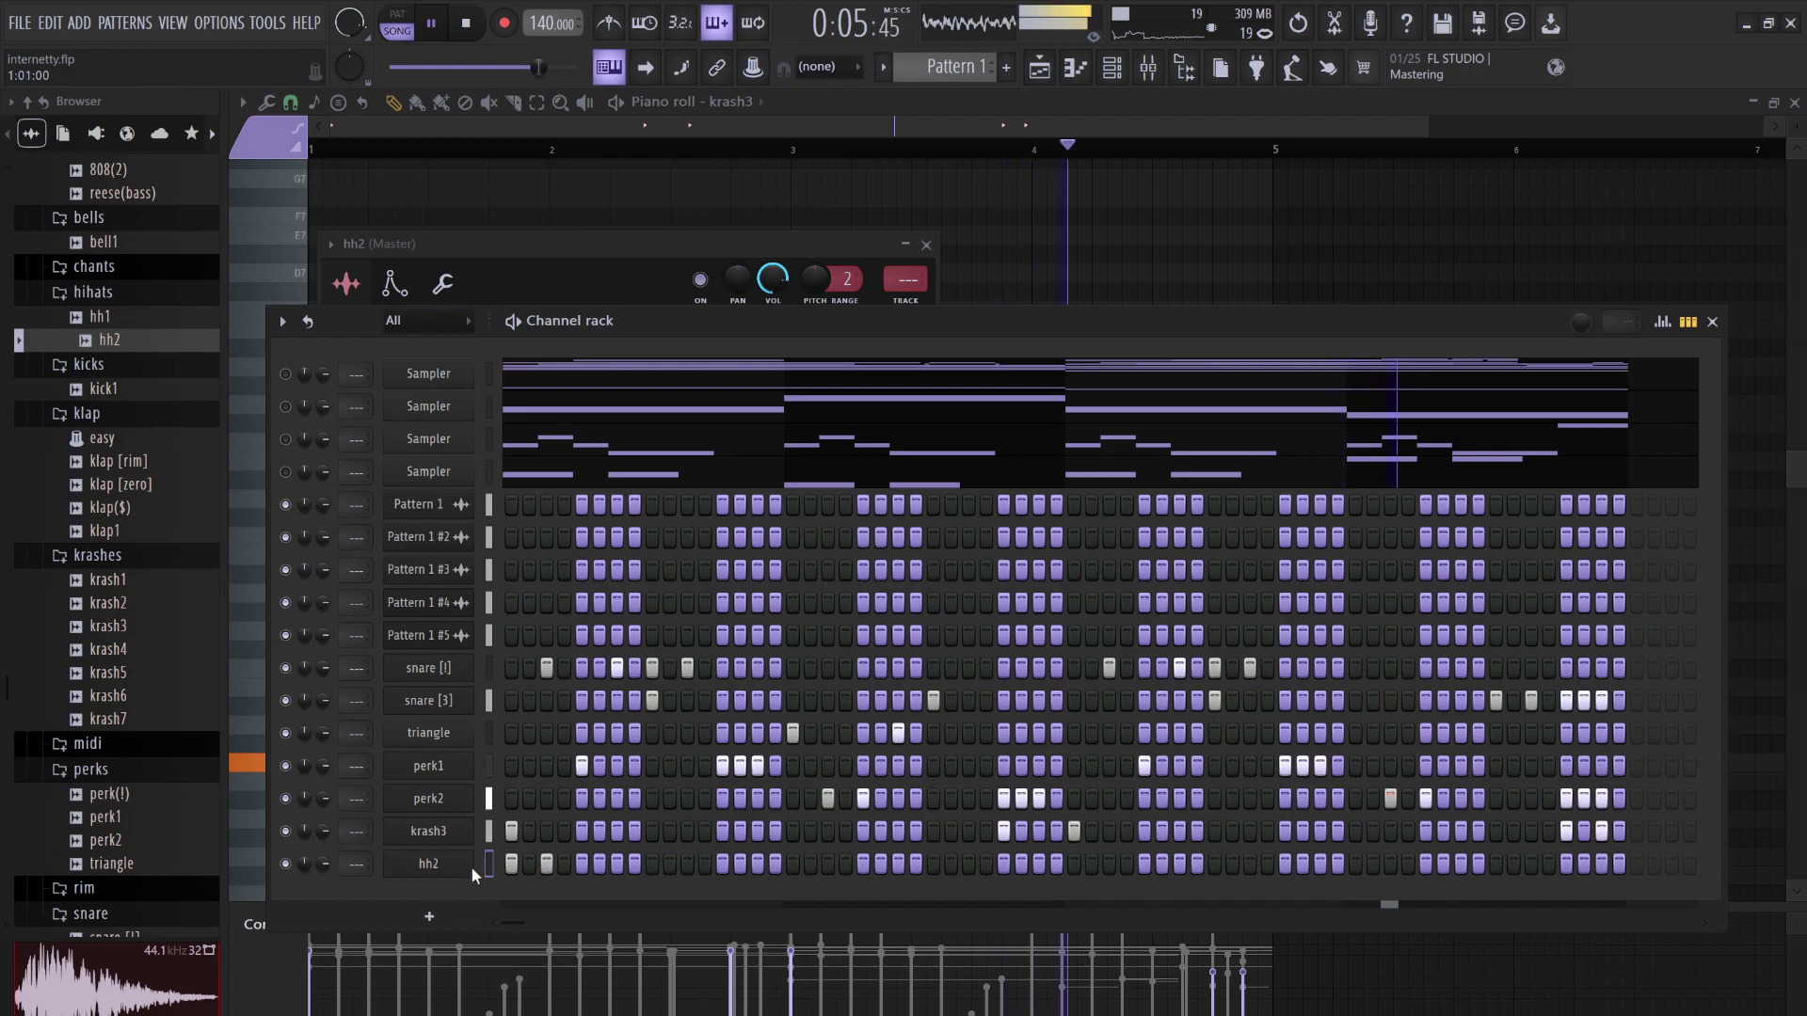
Fill bars 1 and 2 of the hh2 piano roll with C5 notes on every step, alternating full and low velocity
key(F7)
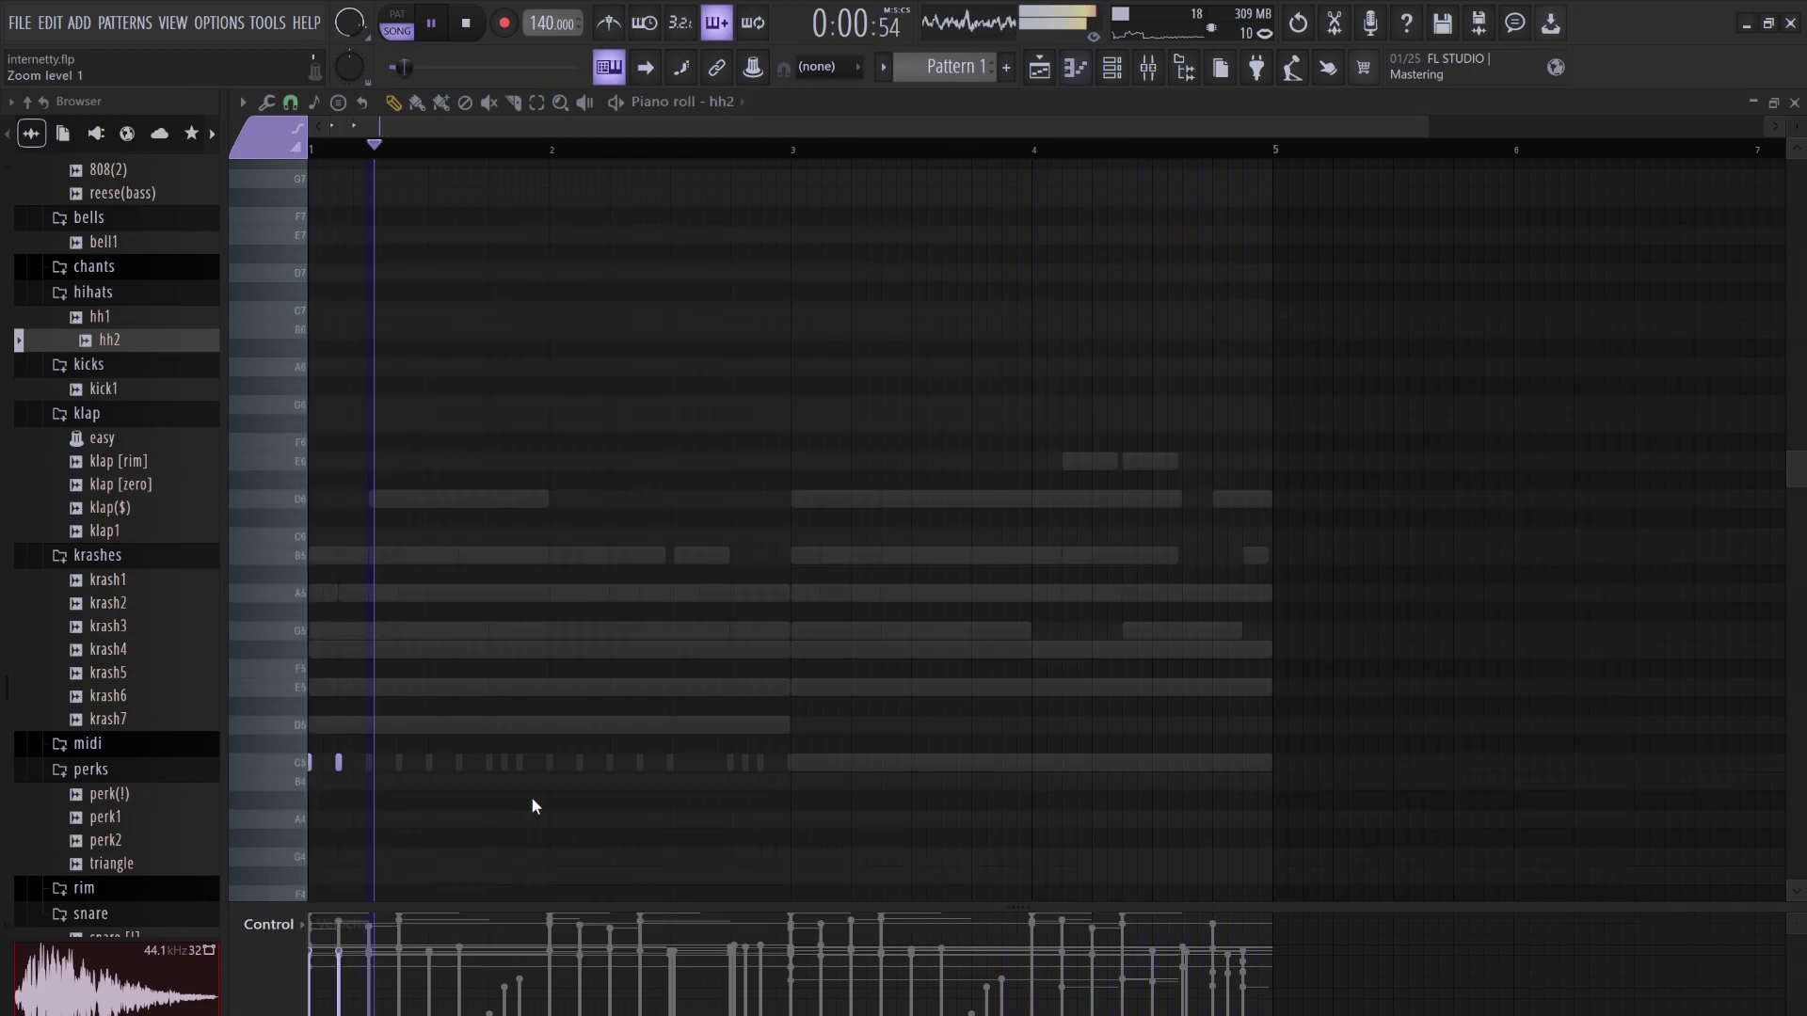
key(space)
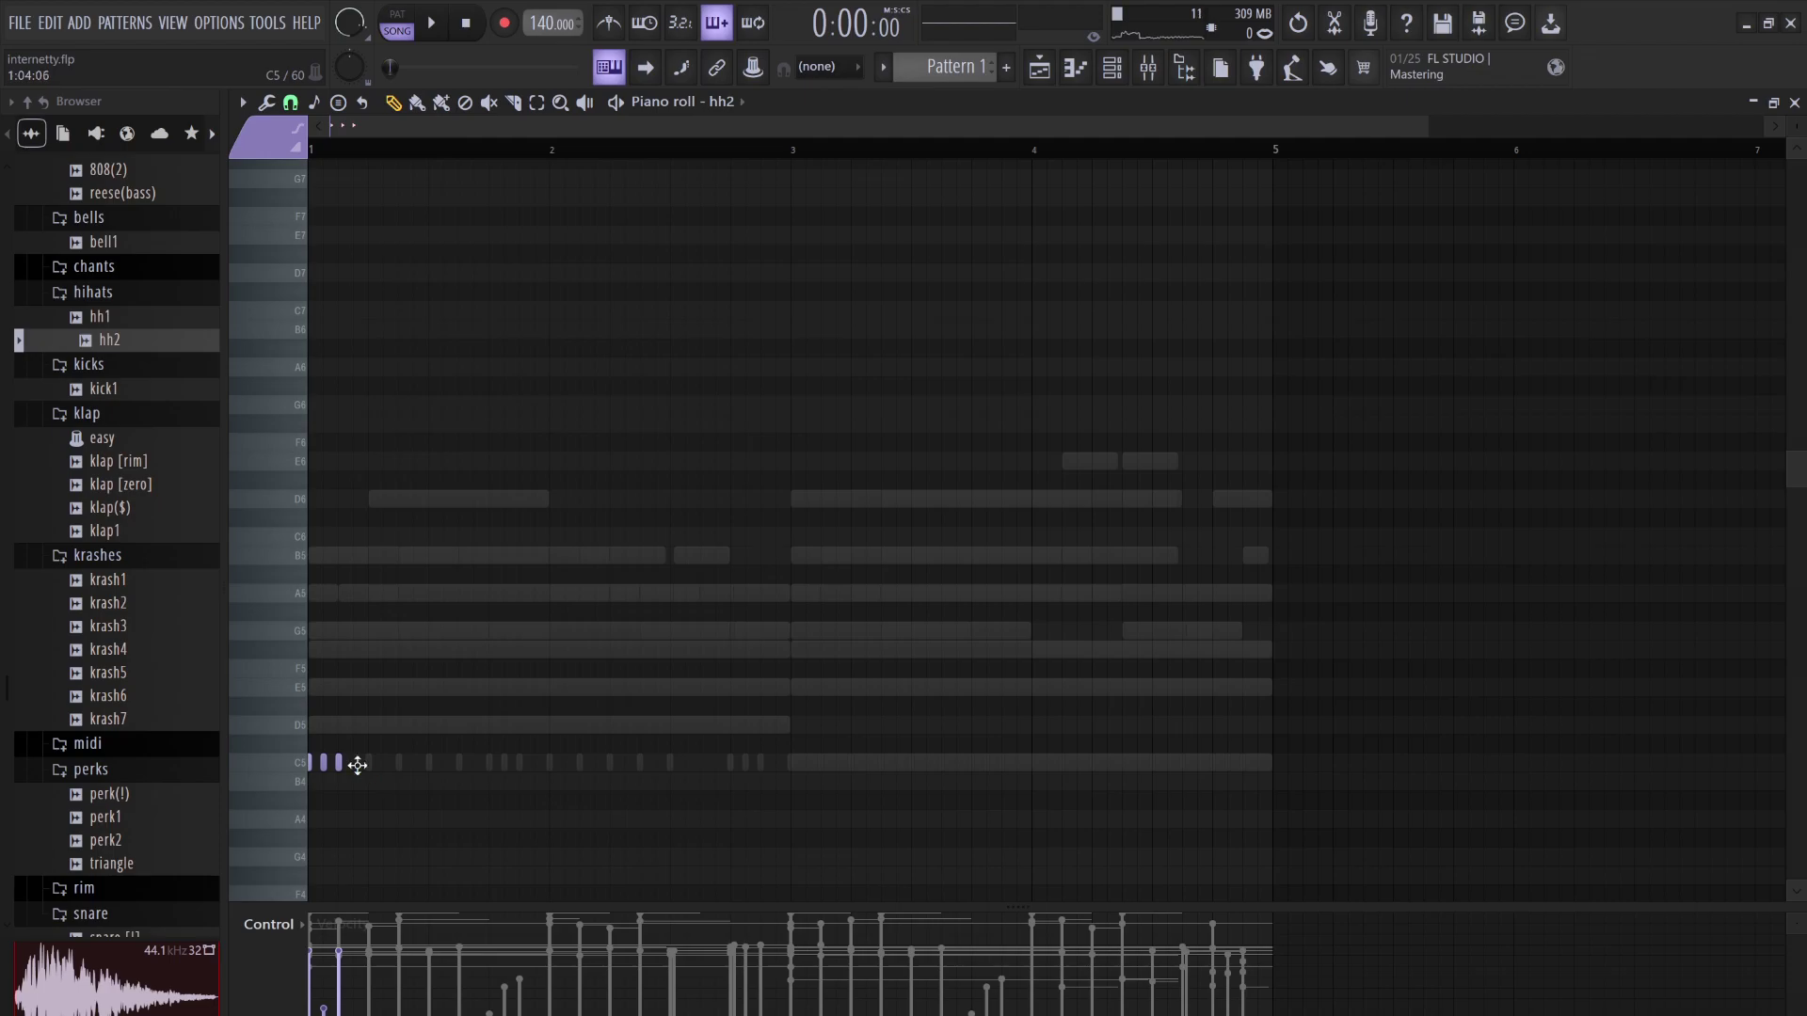
key(space)
key(space)
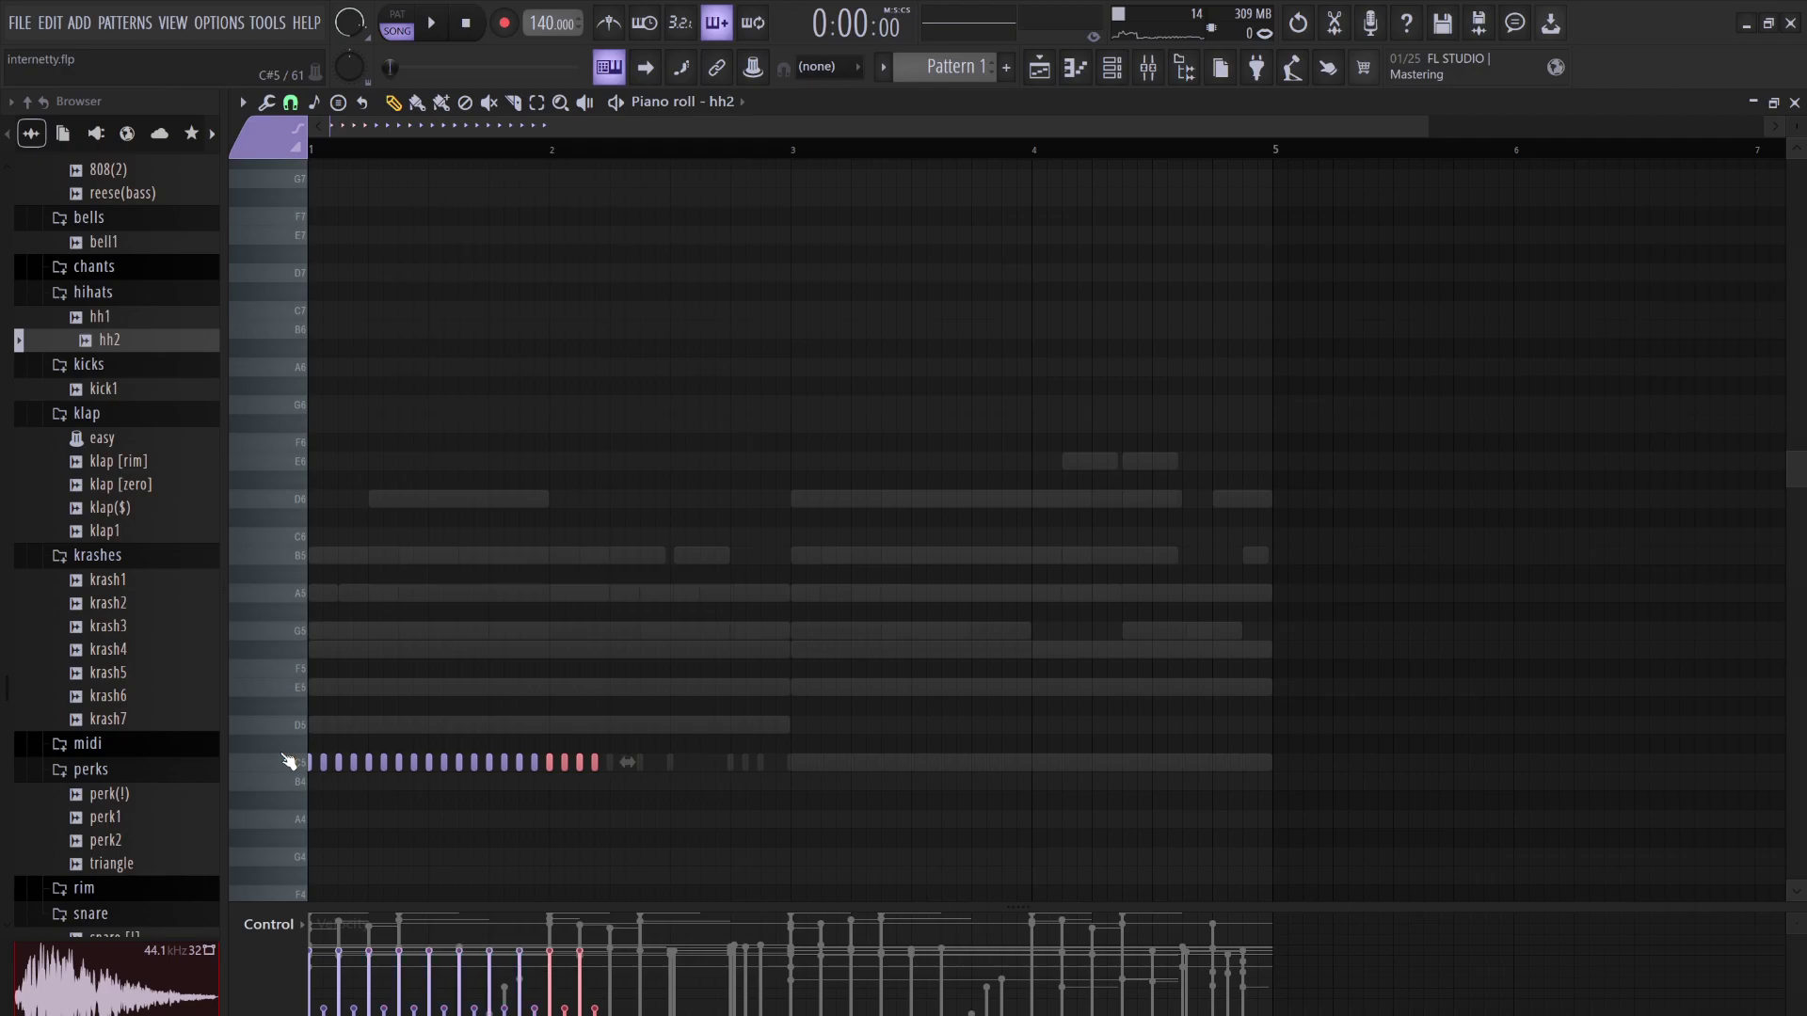
key(space)
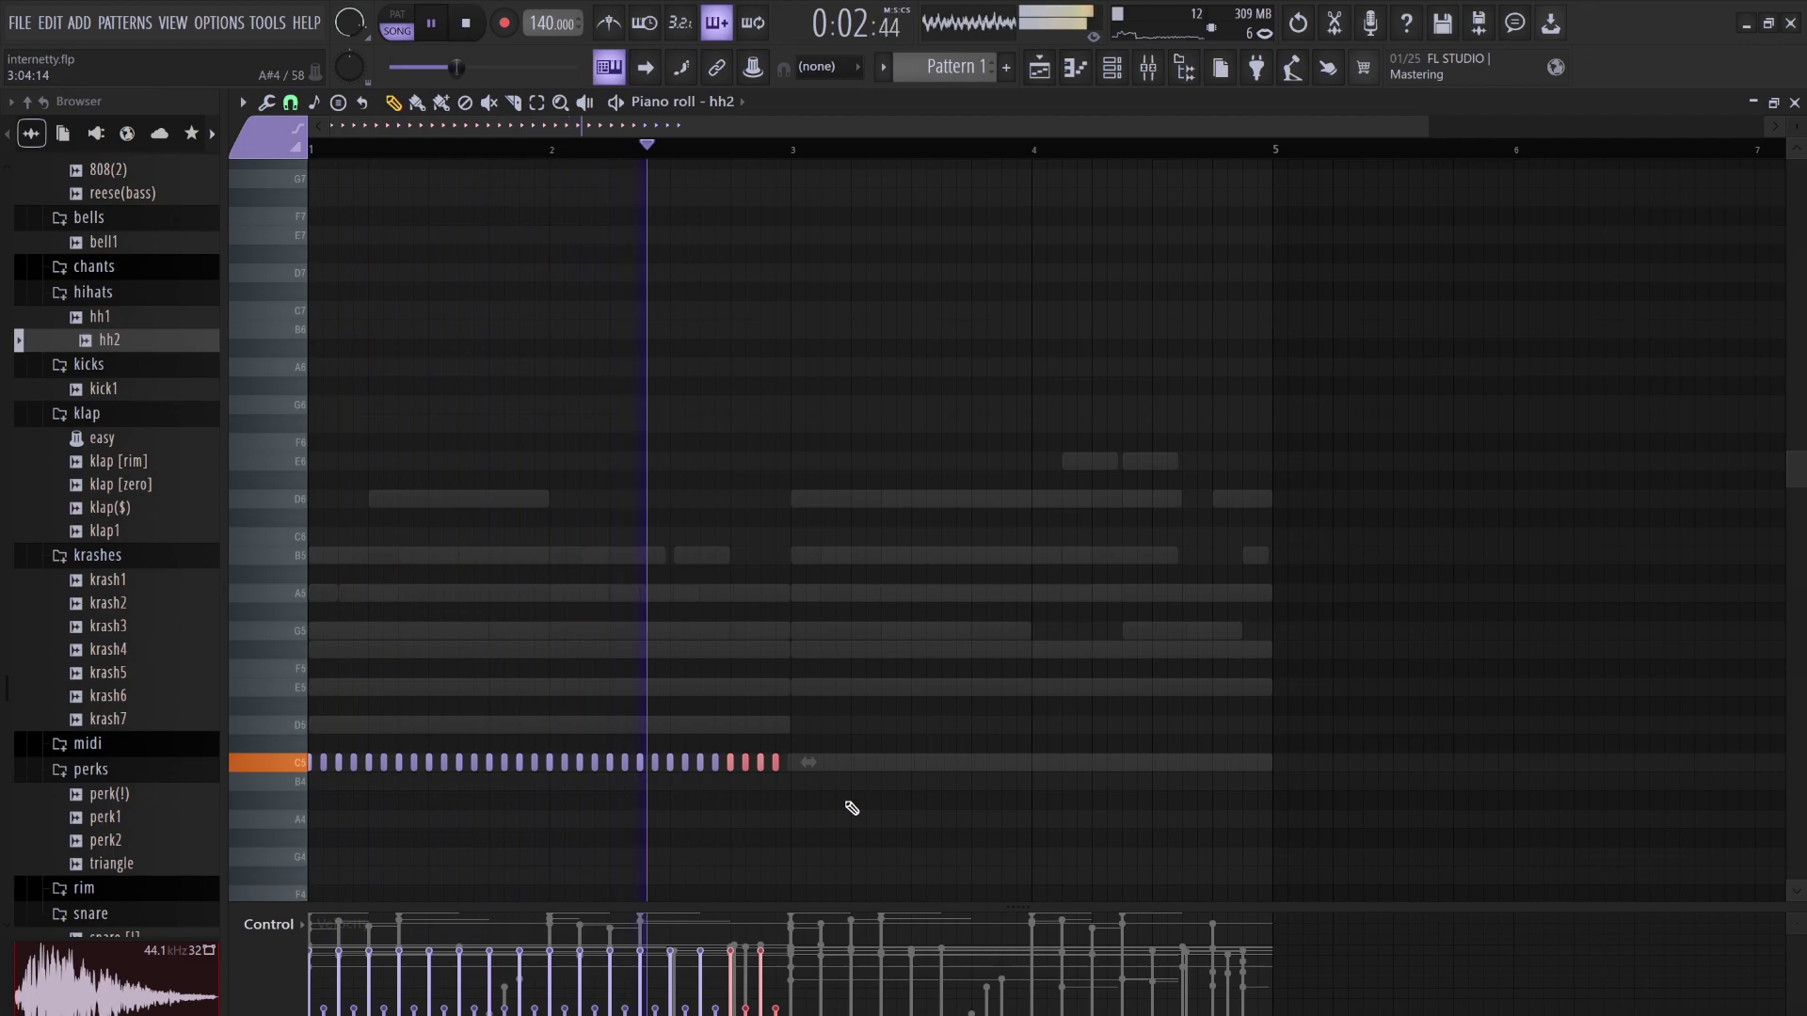
Duplicate the two bars of hh2 notes into bars 3 and 4
key(space)
drag(851, 830, 260, 720)
key(ctrl+b)
key(space)
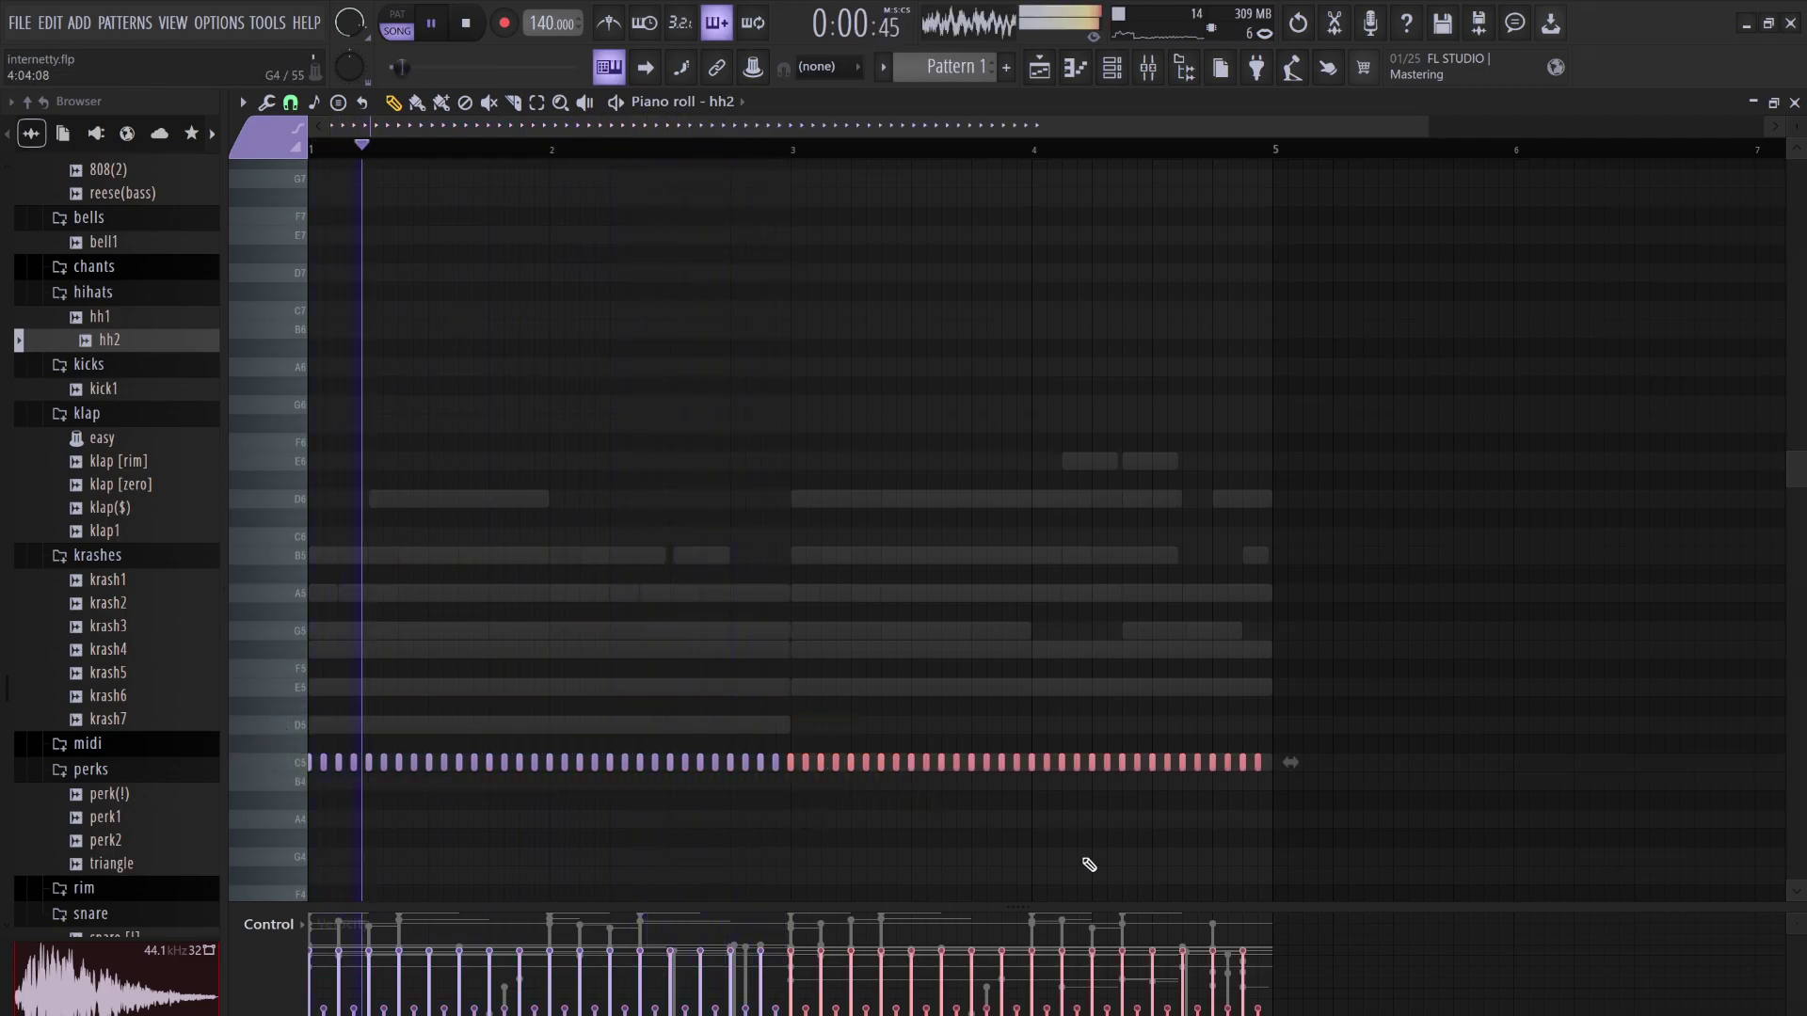
click(1082, 861)
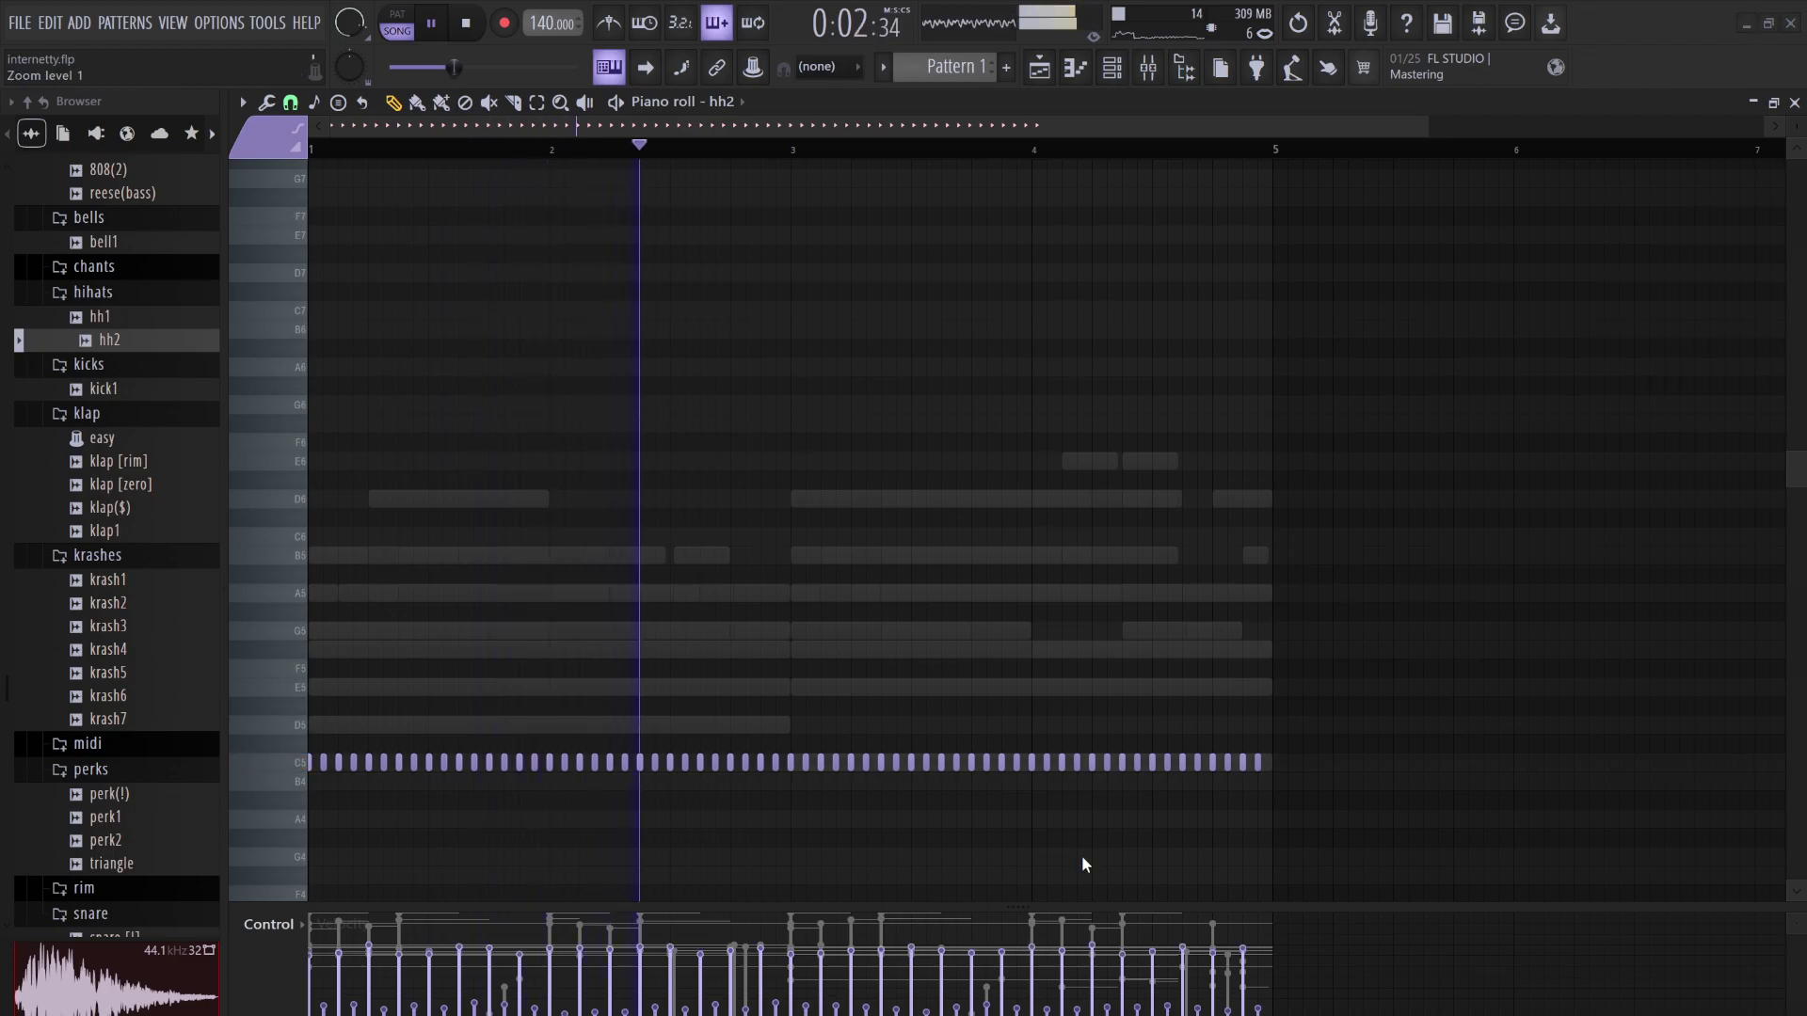
Audition the samples in the hvnlydonte 808 folder, including asterisk, blackstar, #, spinz, subz, 4u and force
click(1111, 67)
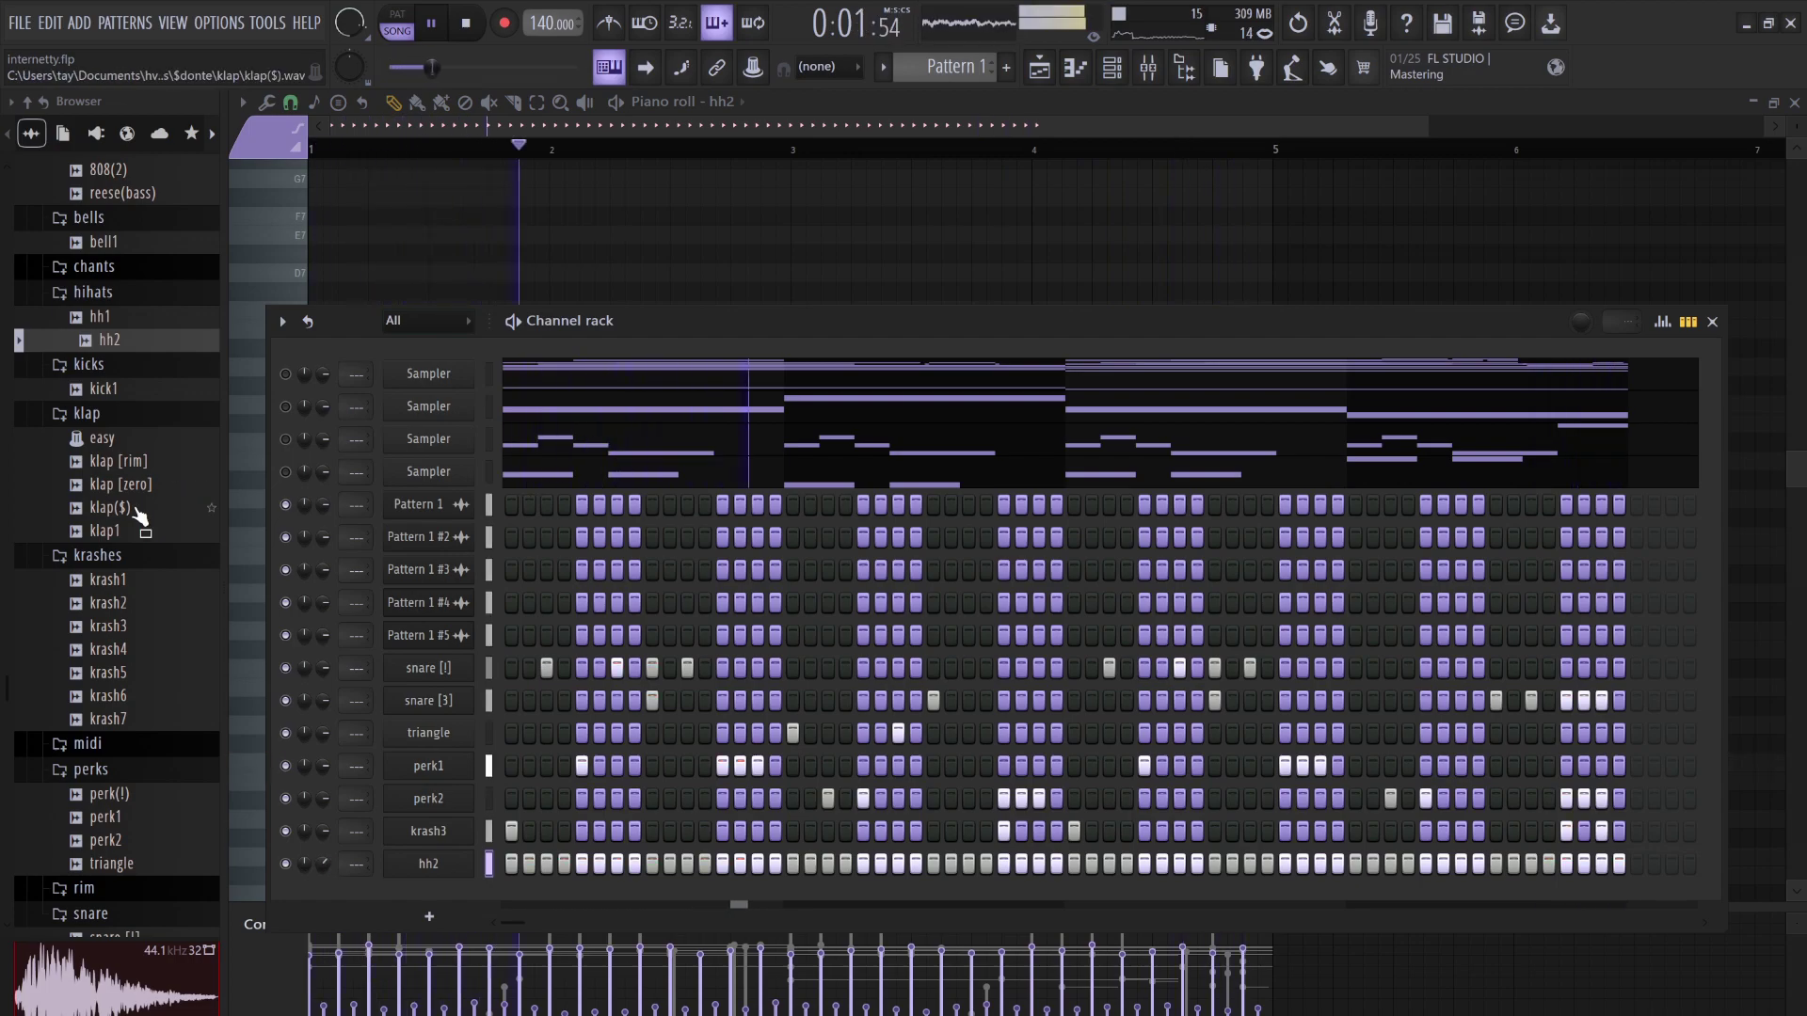
scroll(171, 546, up, 2)
scroll(171, 550, up, 10)
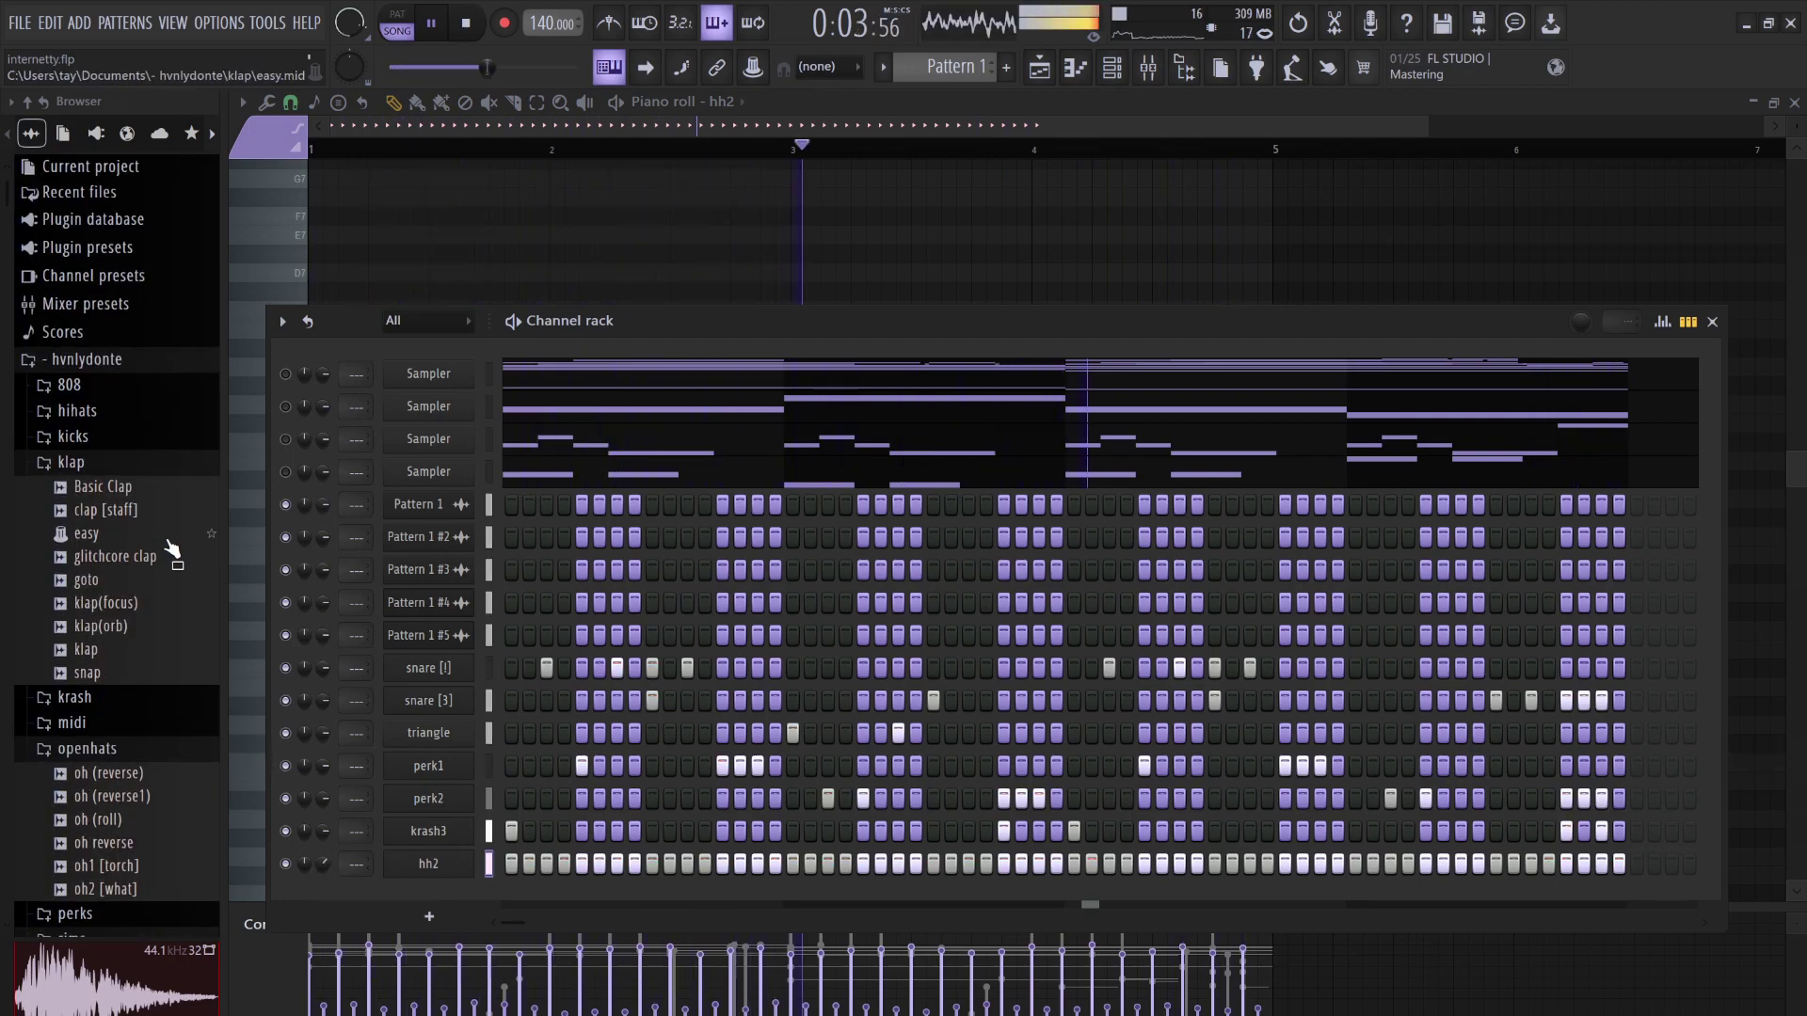
click(80, 386)
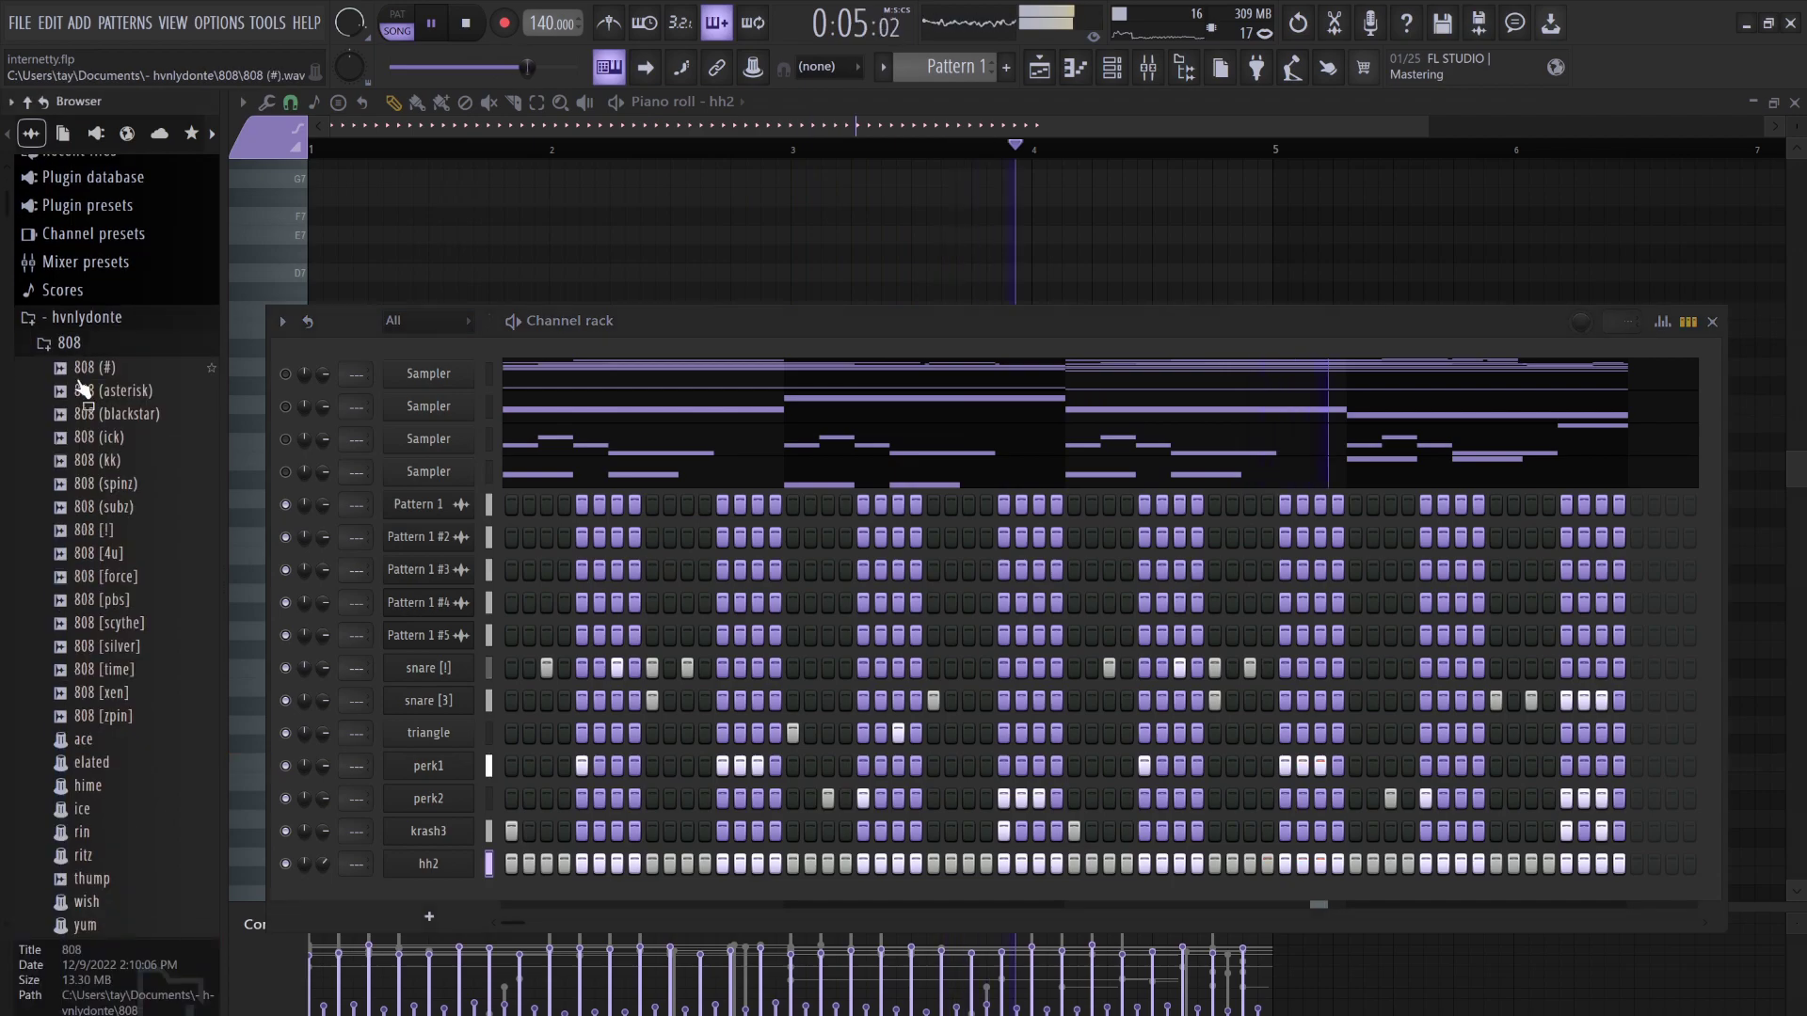
click(134, 397)
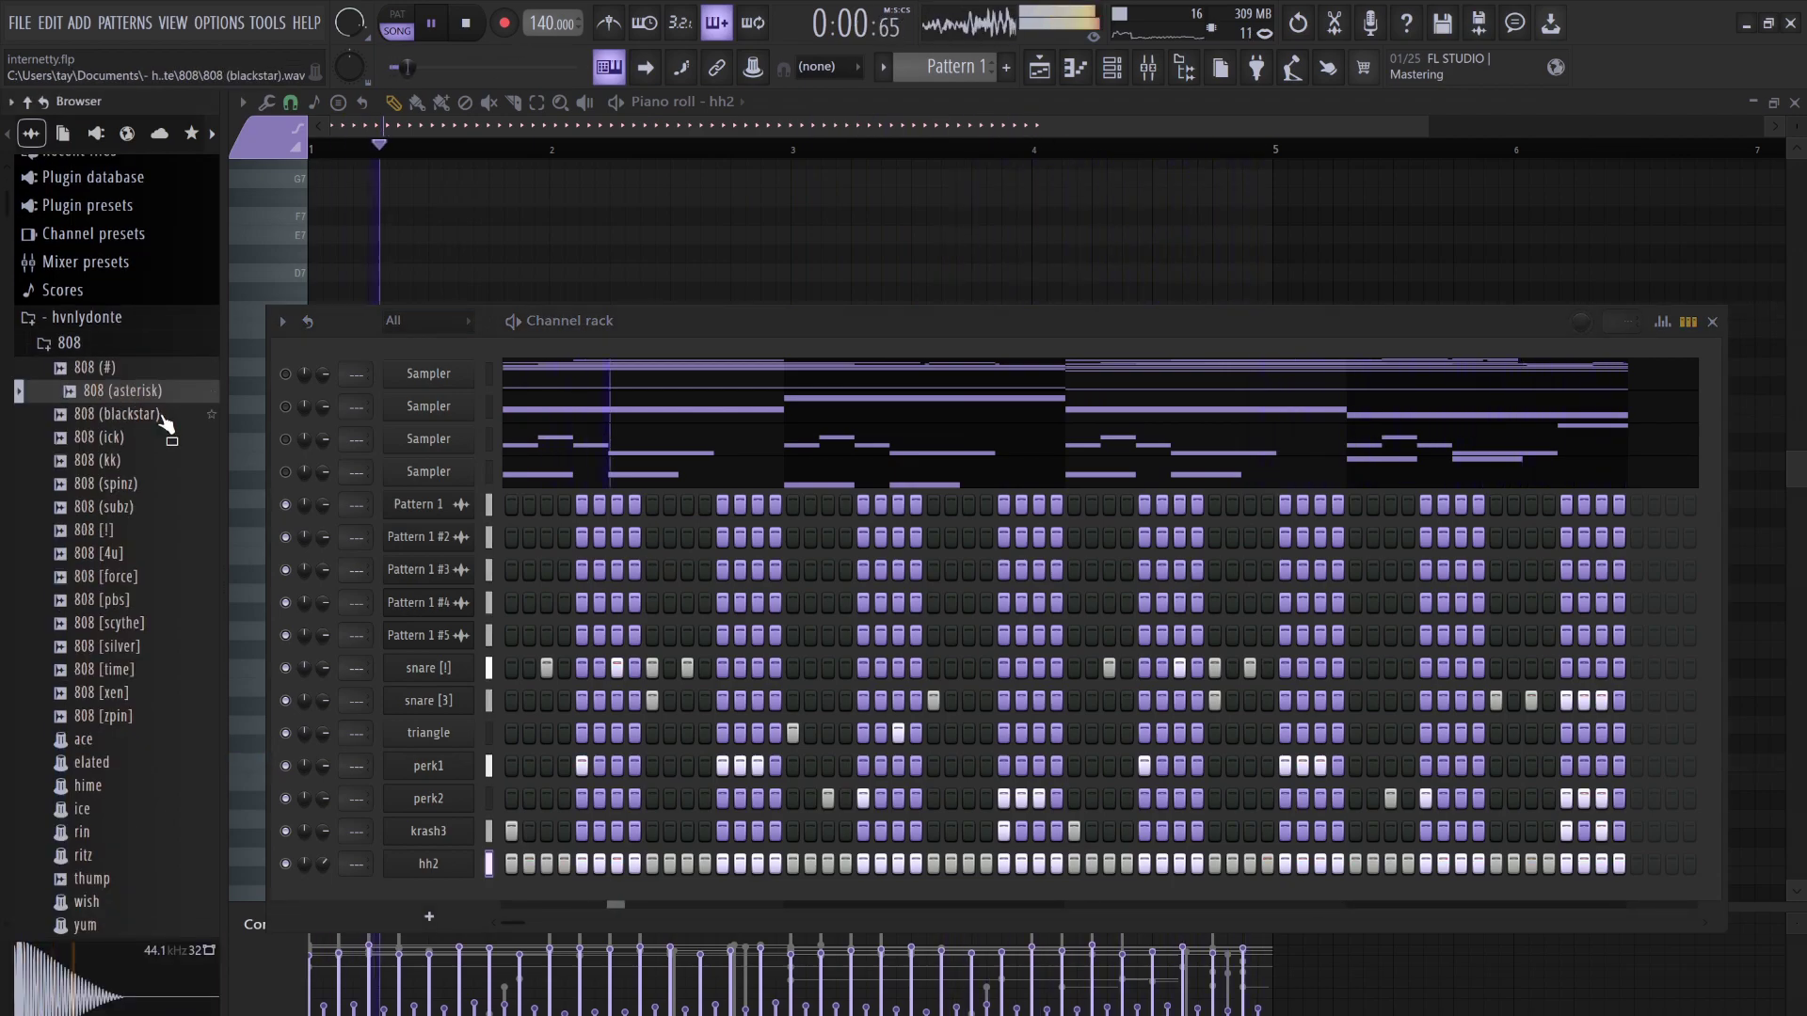
click(144, 420)
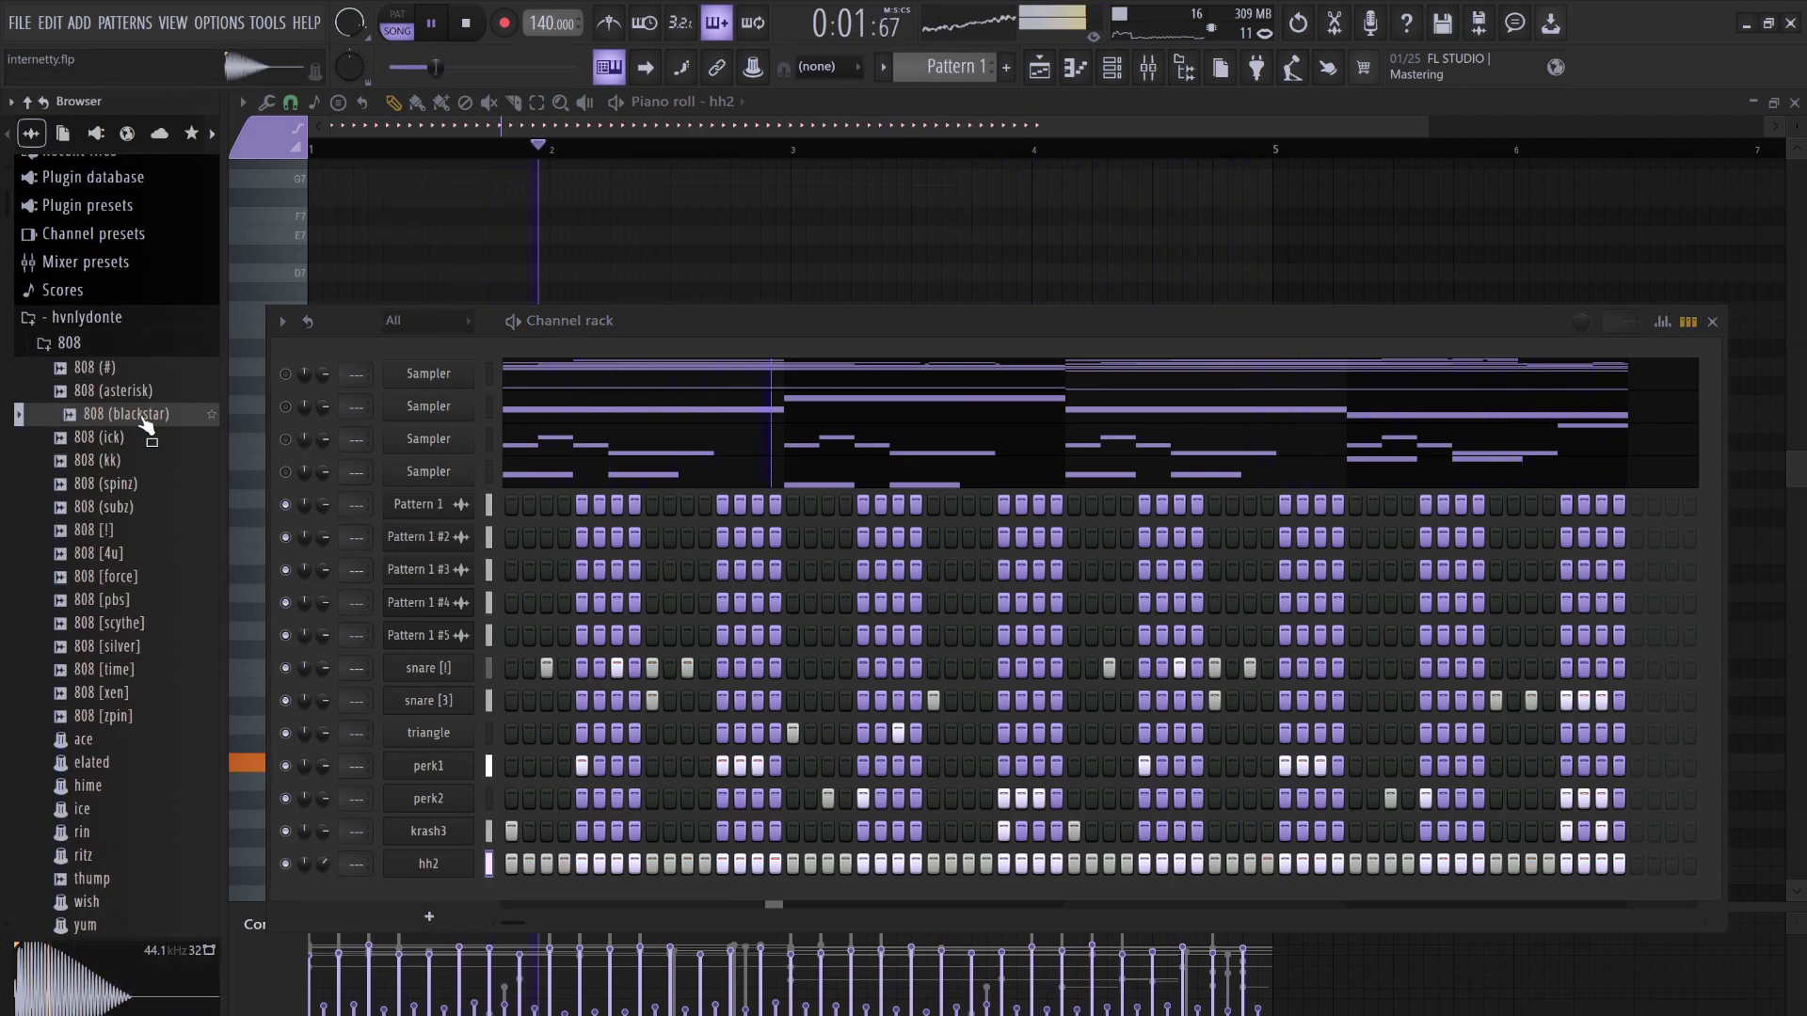
click(104, 370)
click(111, 483)
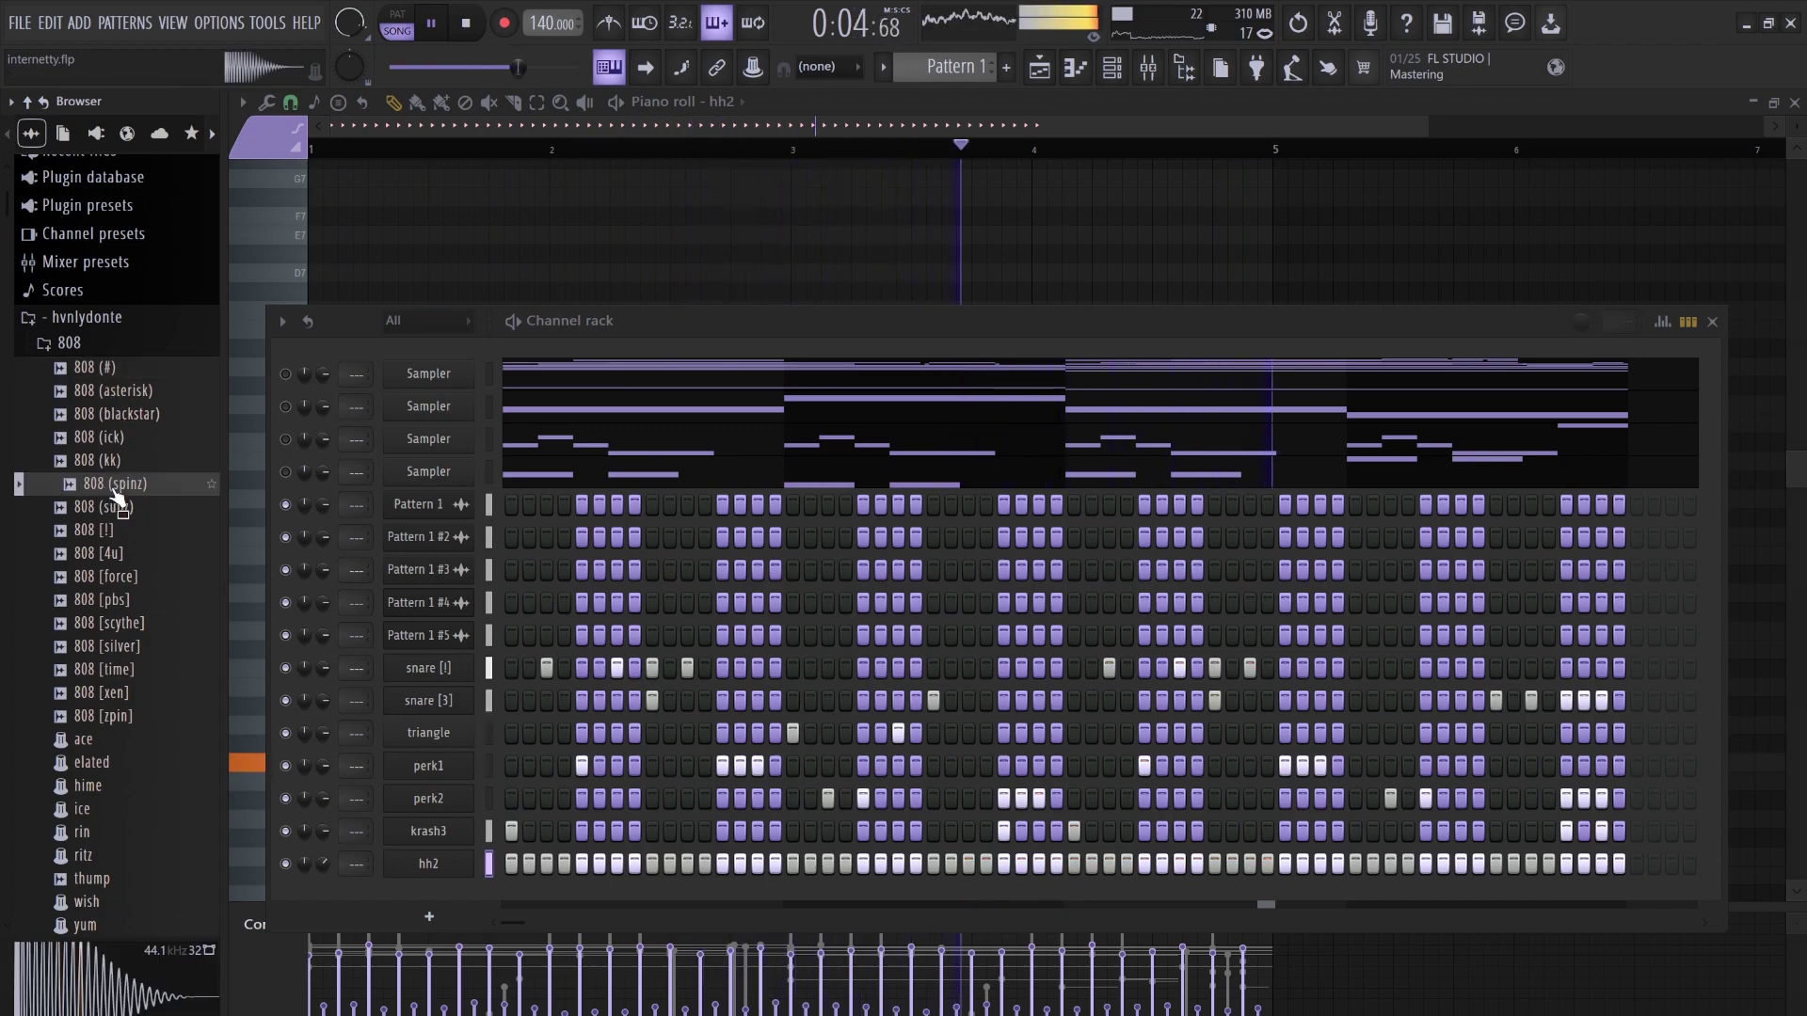
click(118, 506)
click(111, 533)
click(124, 555)
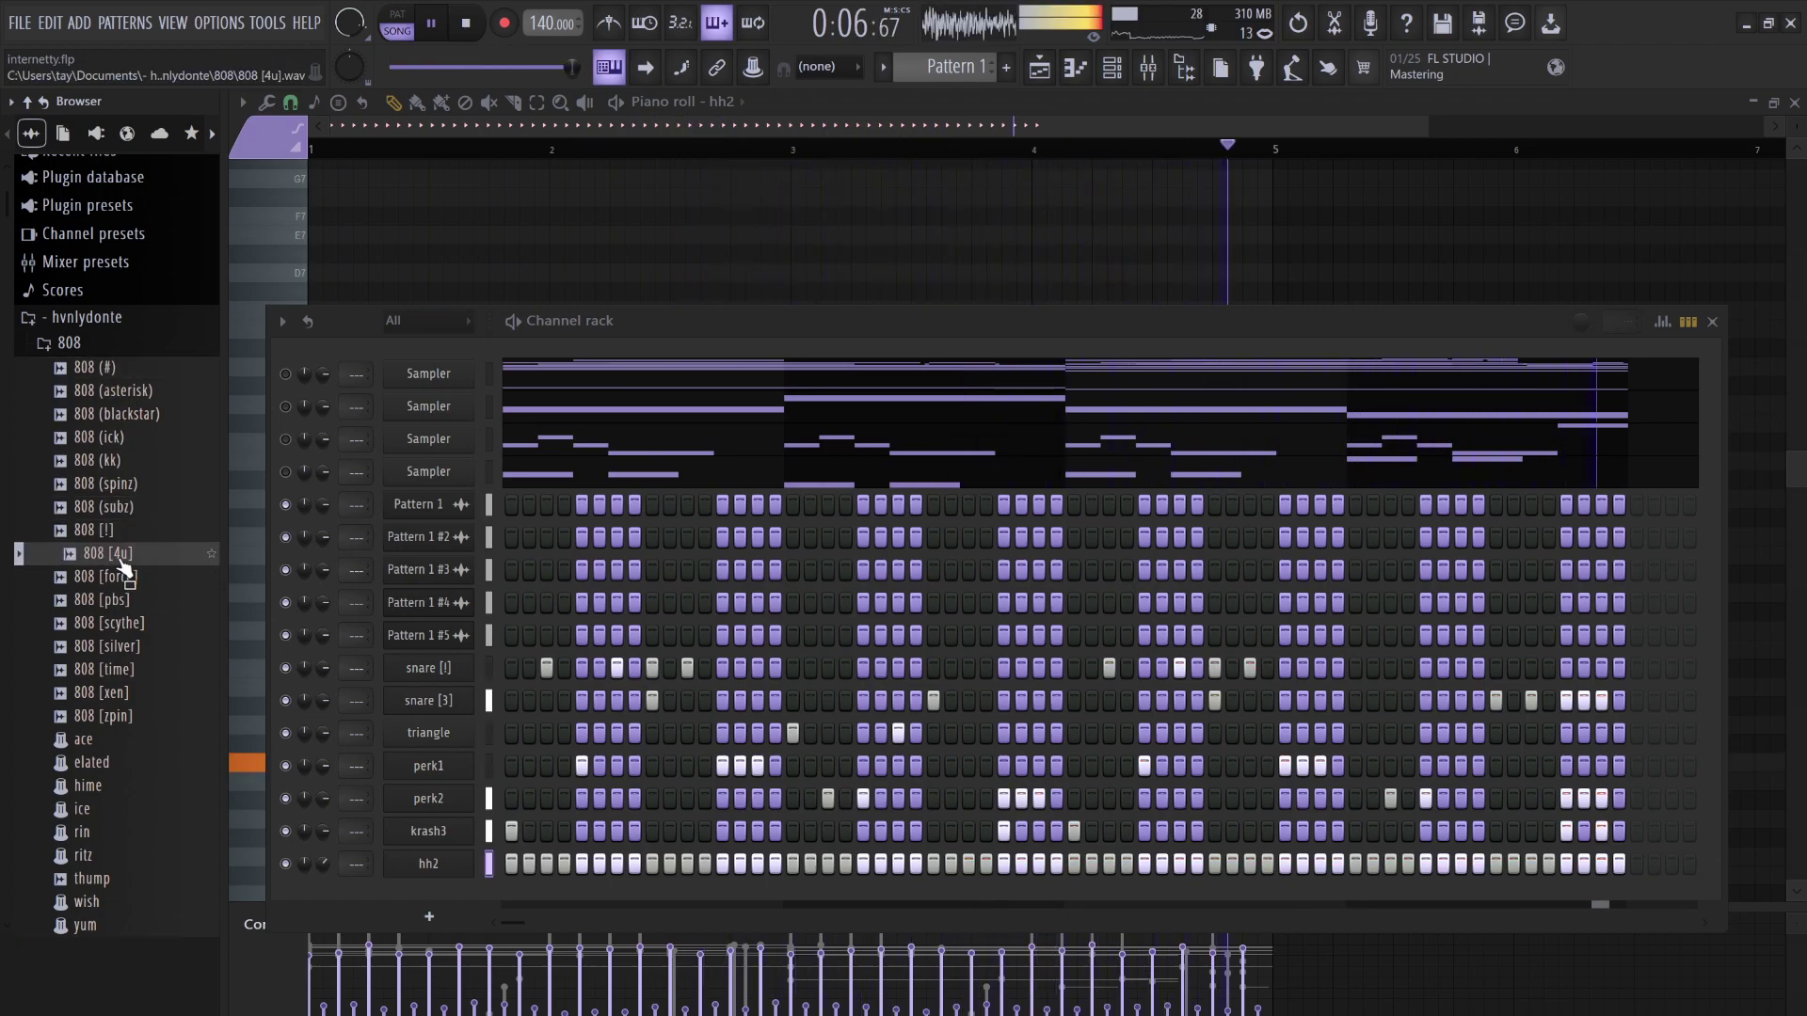
click(133, 578)
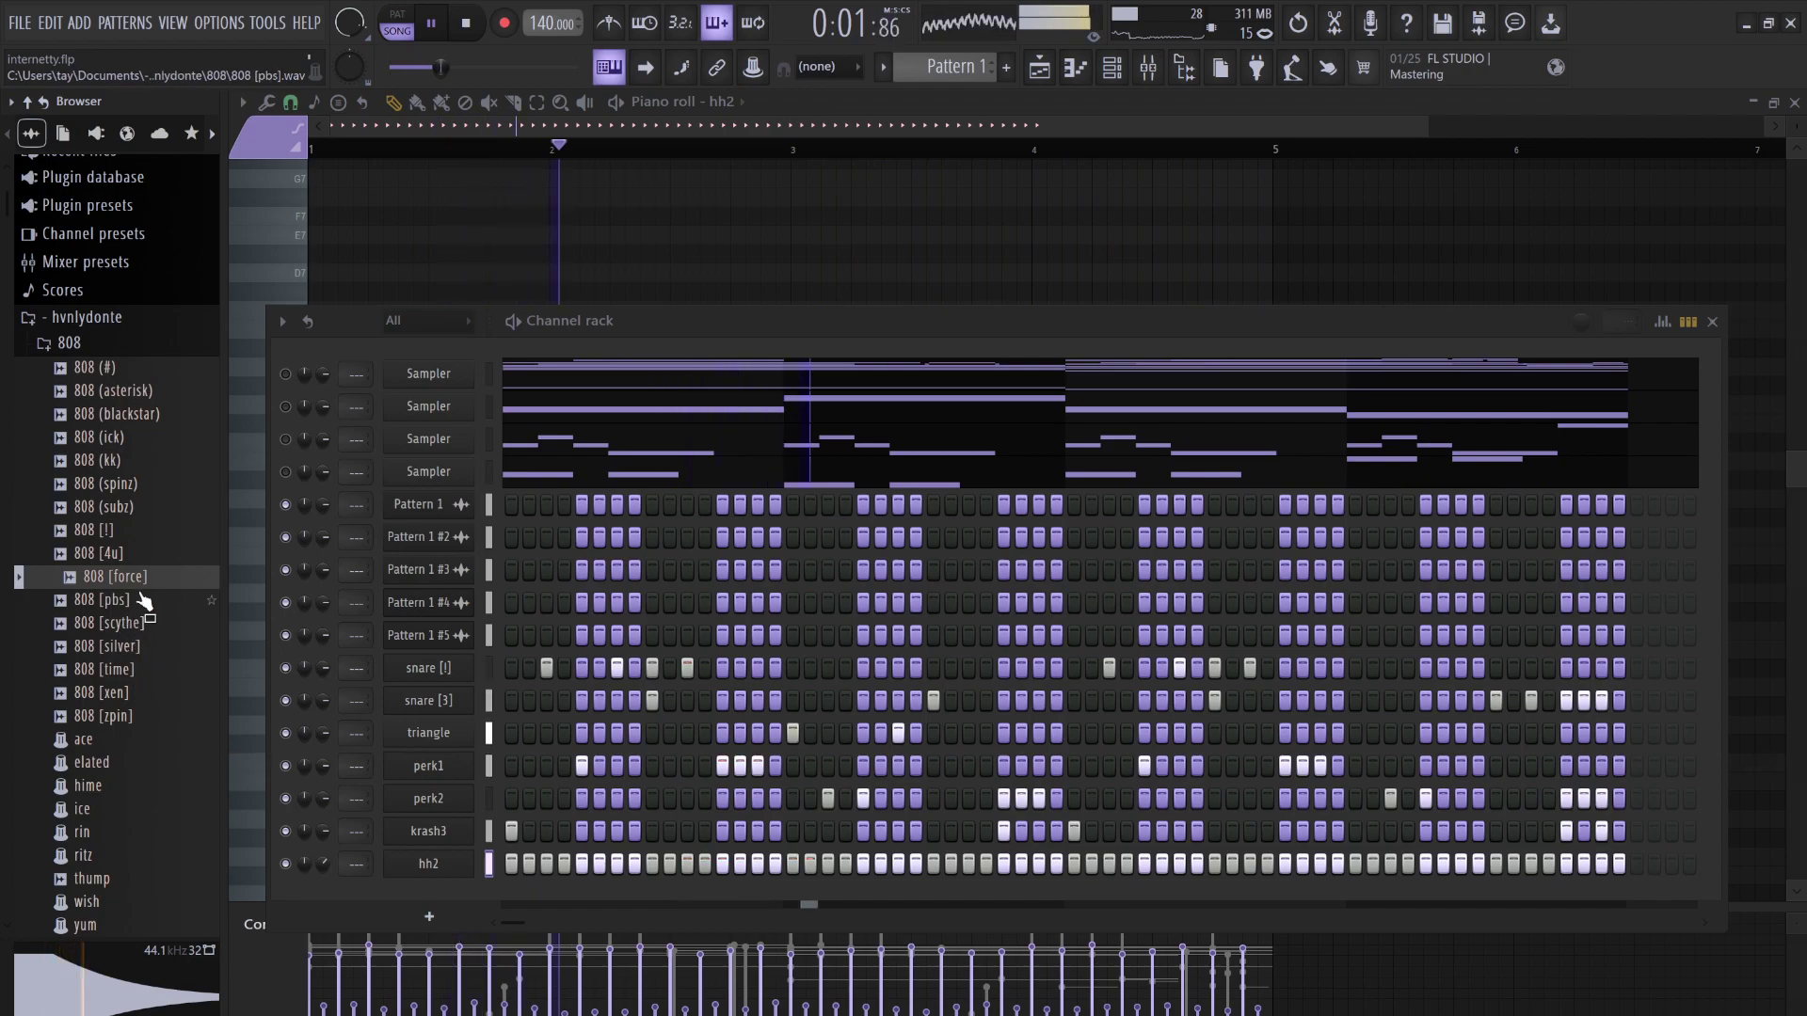
click(143, 414)
click(142, 392)
click(137, 376)
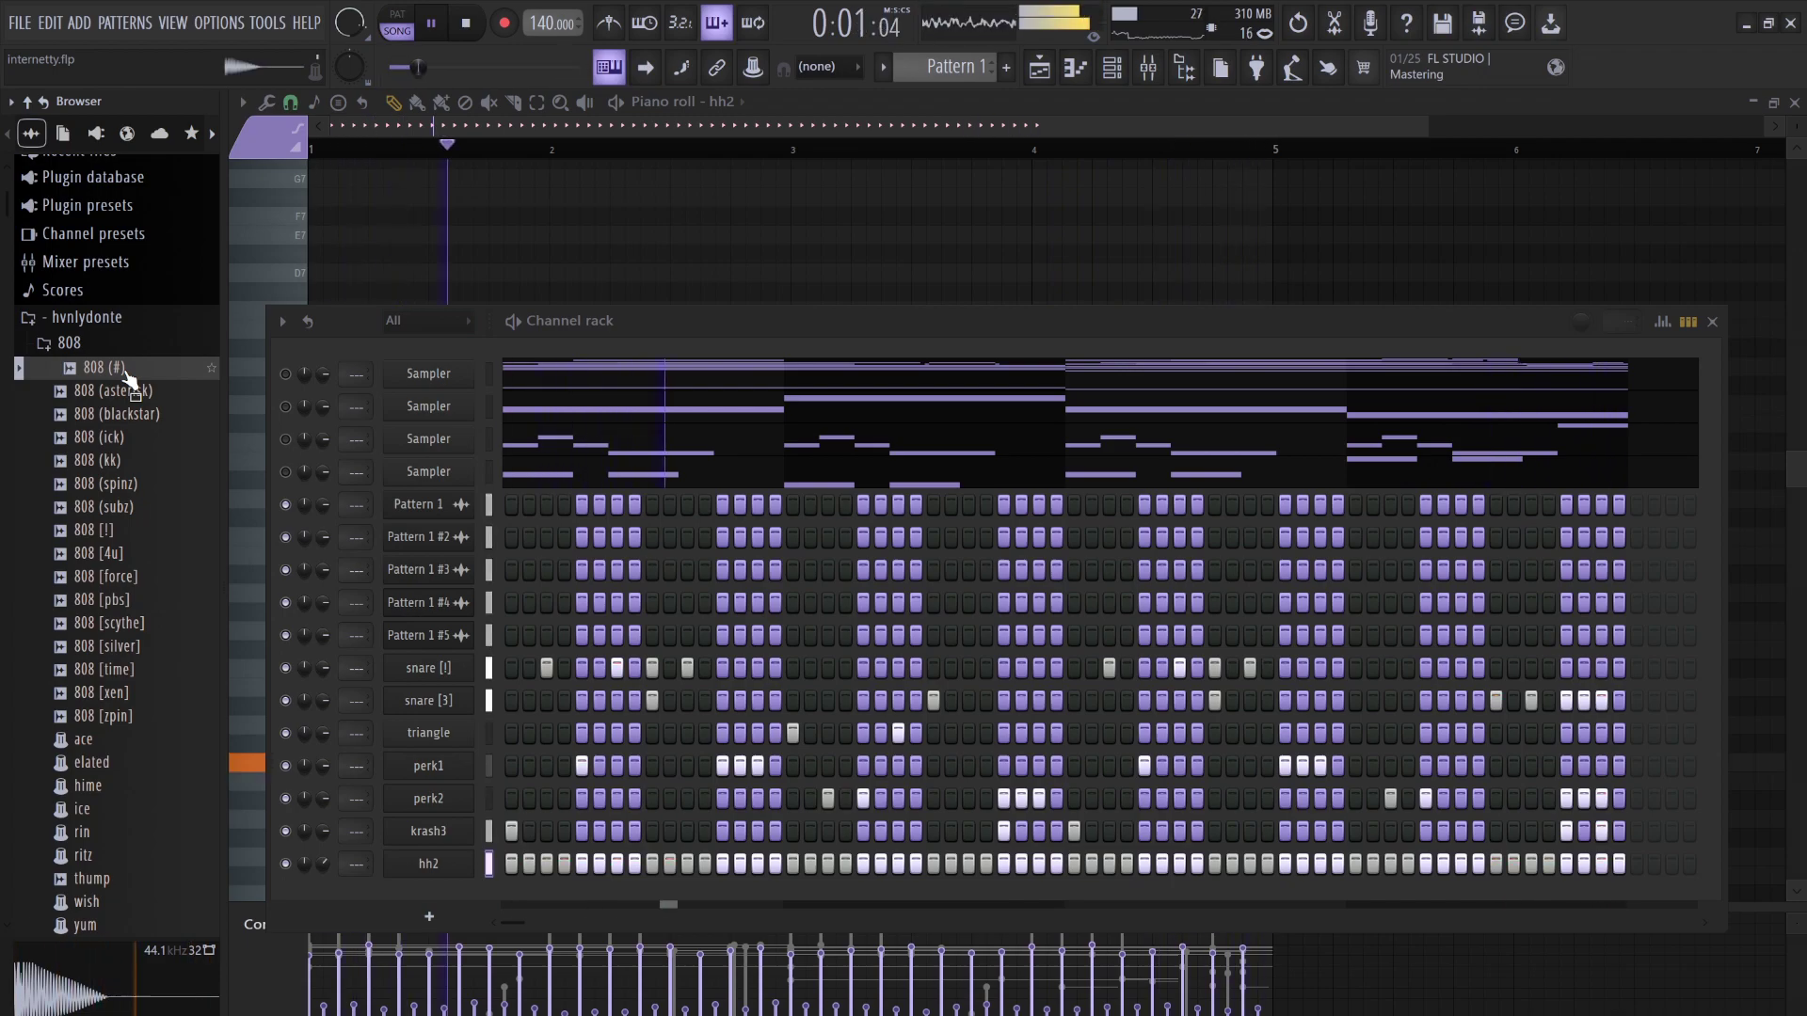
Add the 808 [xi] sample from the $donte kit's 808s folder to the rack as a new channel below hh2
scroll(128, 379, down, 10)
scroll(132, 376, down, 8)
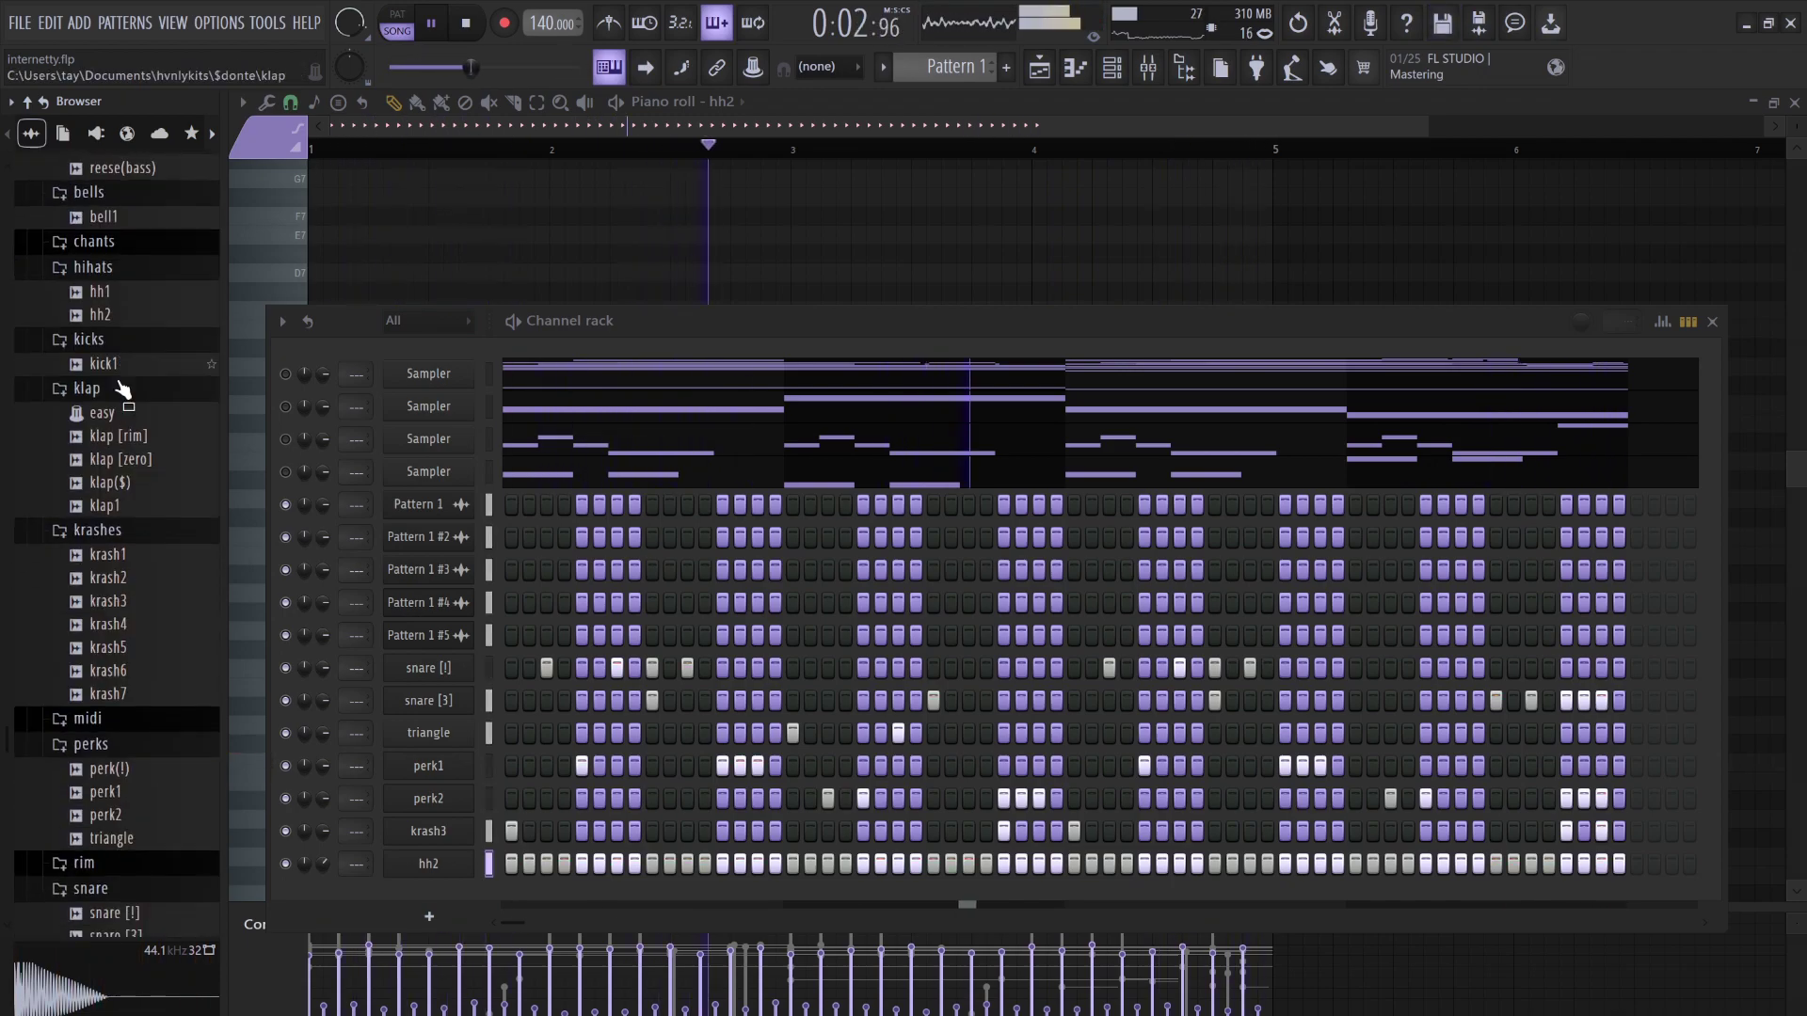
scroll(128, 377, up, 6)
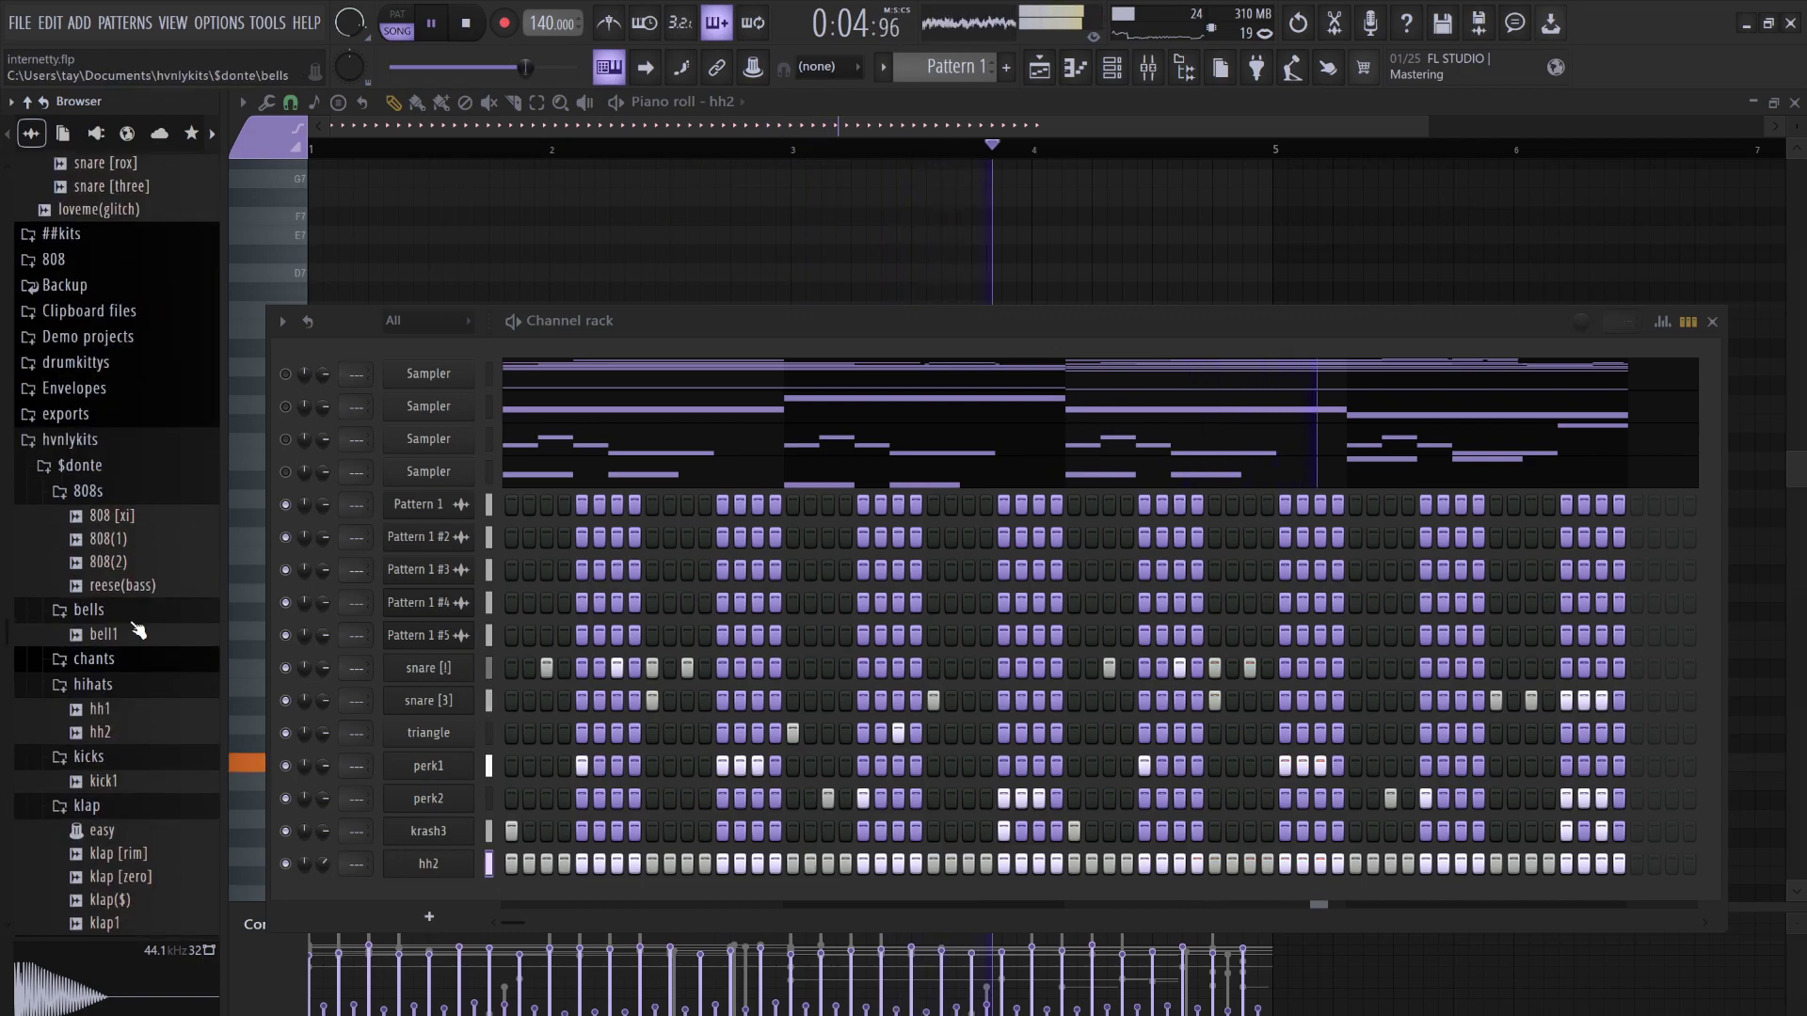
drag(109, 516, 484, 886)
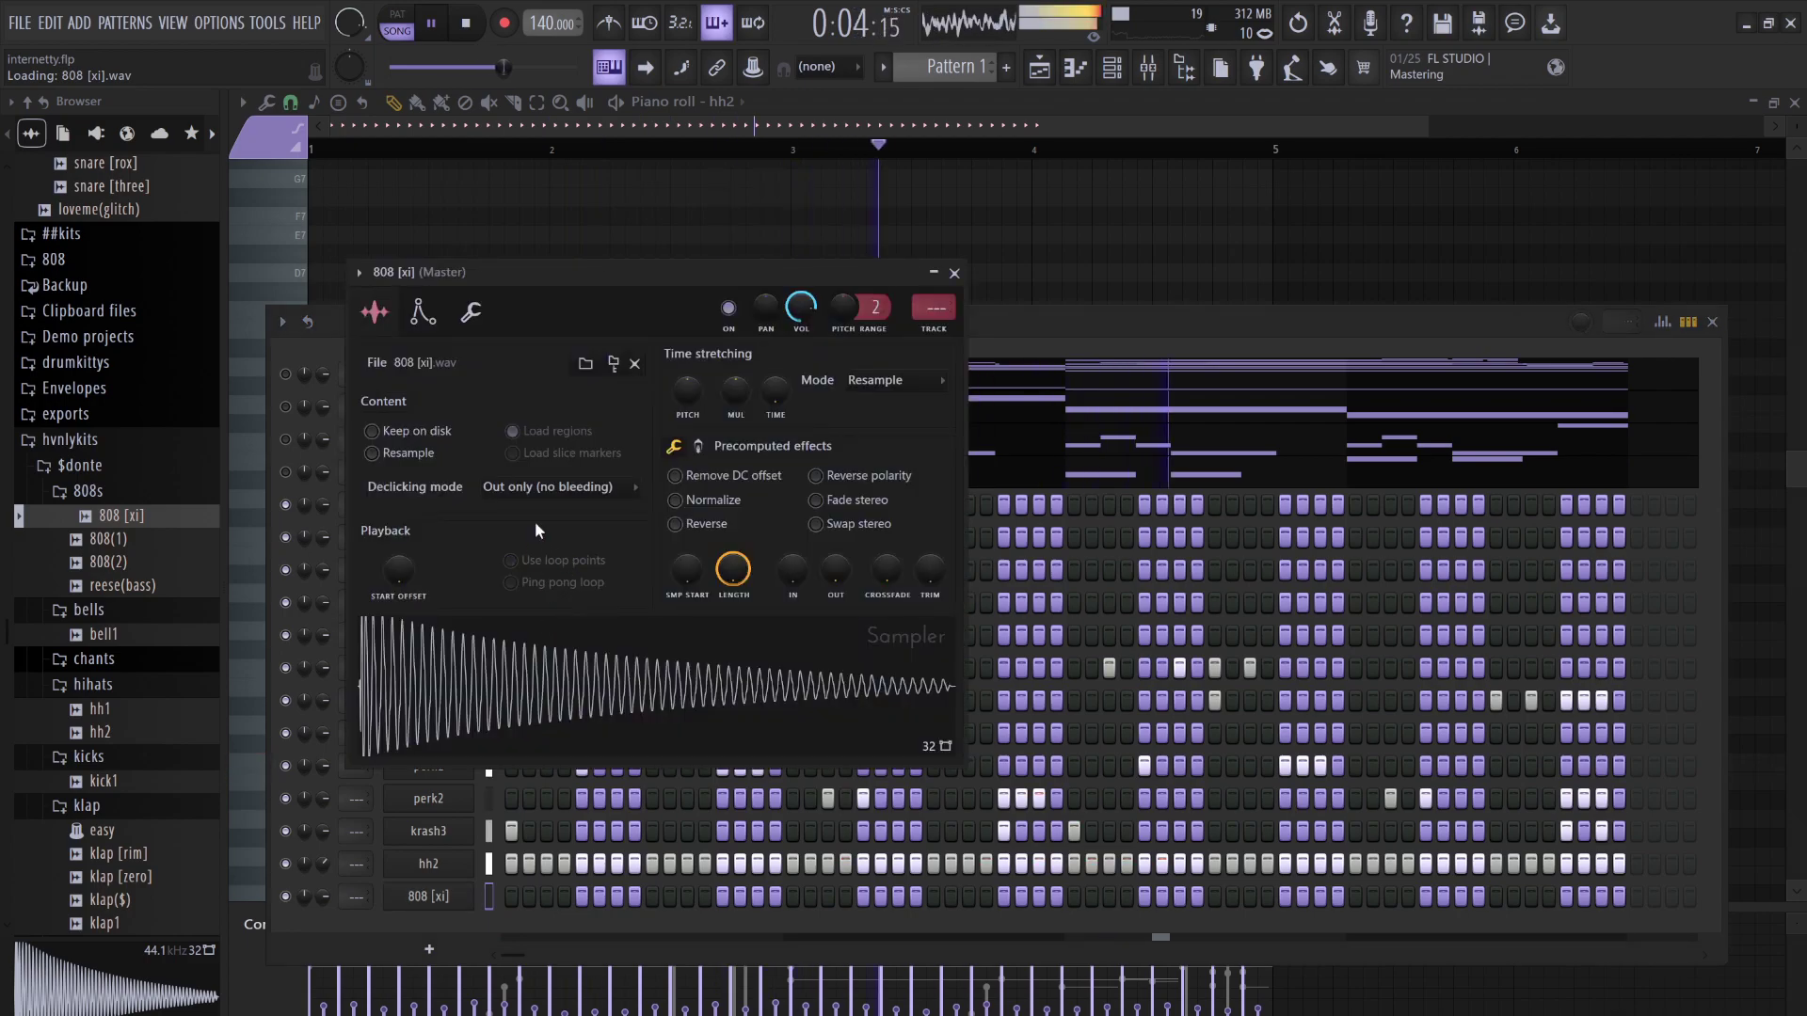
Enable and shape the 808 [xi] channel's volume envelope, and make the channel cut itself with Cut 2 and By 2
click(423, 313)
drag(428, 521, 466, 532)
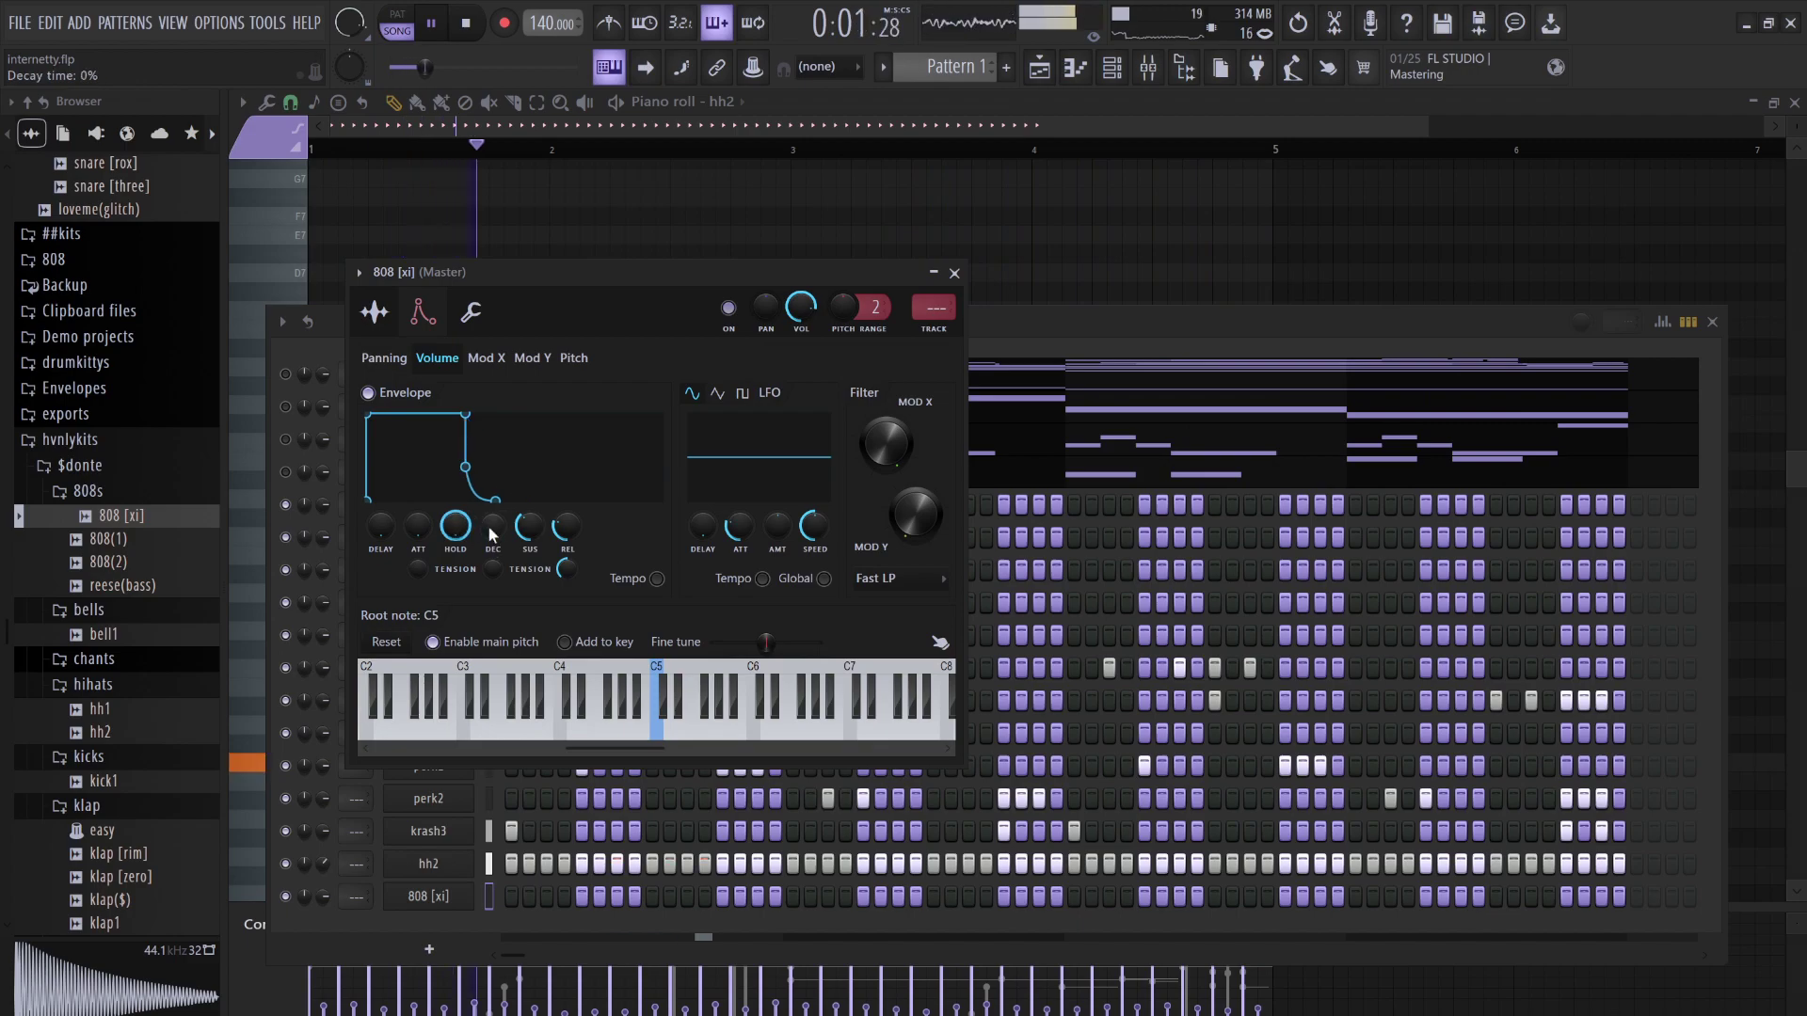
click(472, 315)
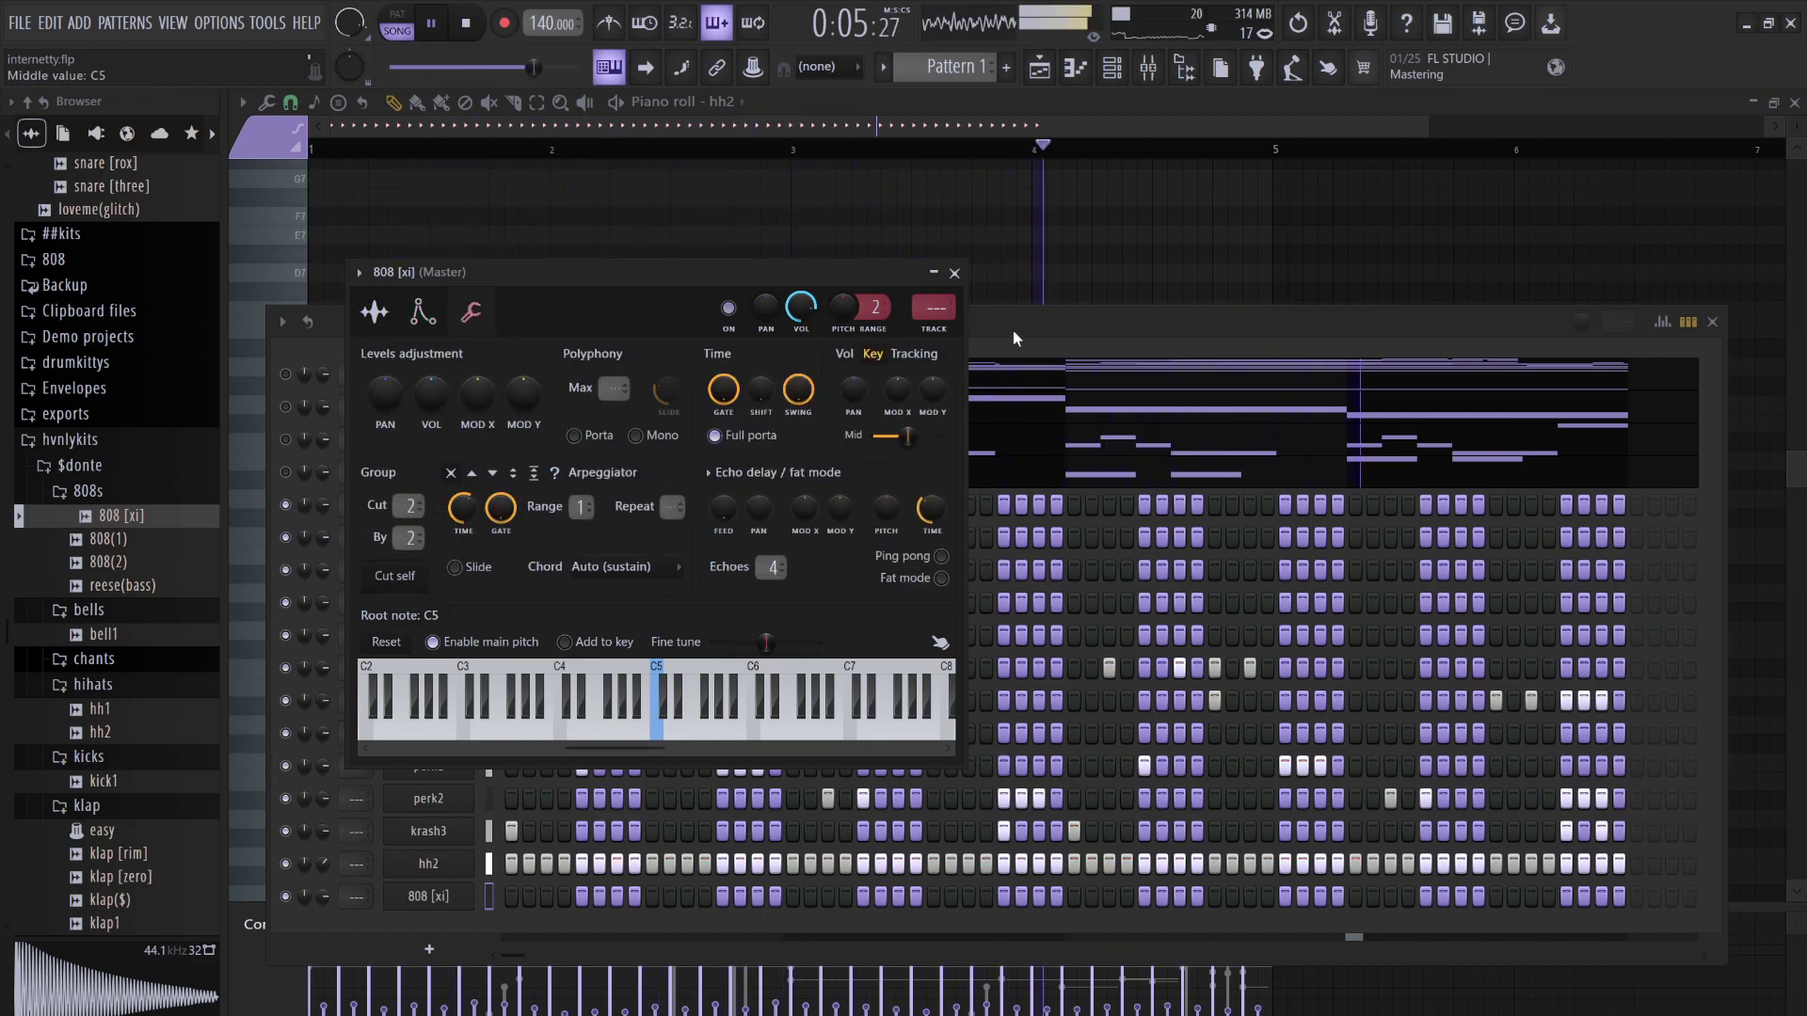
Place the 808 [xi] hits for bars 1 and 2 on steps 1, 15 and 21, checking them against playback
click(1012, 330)
key(space)
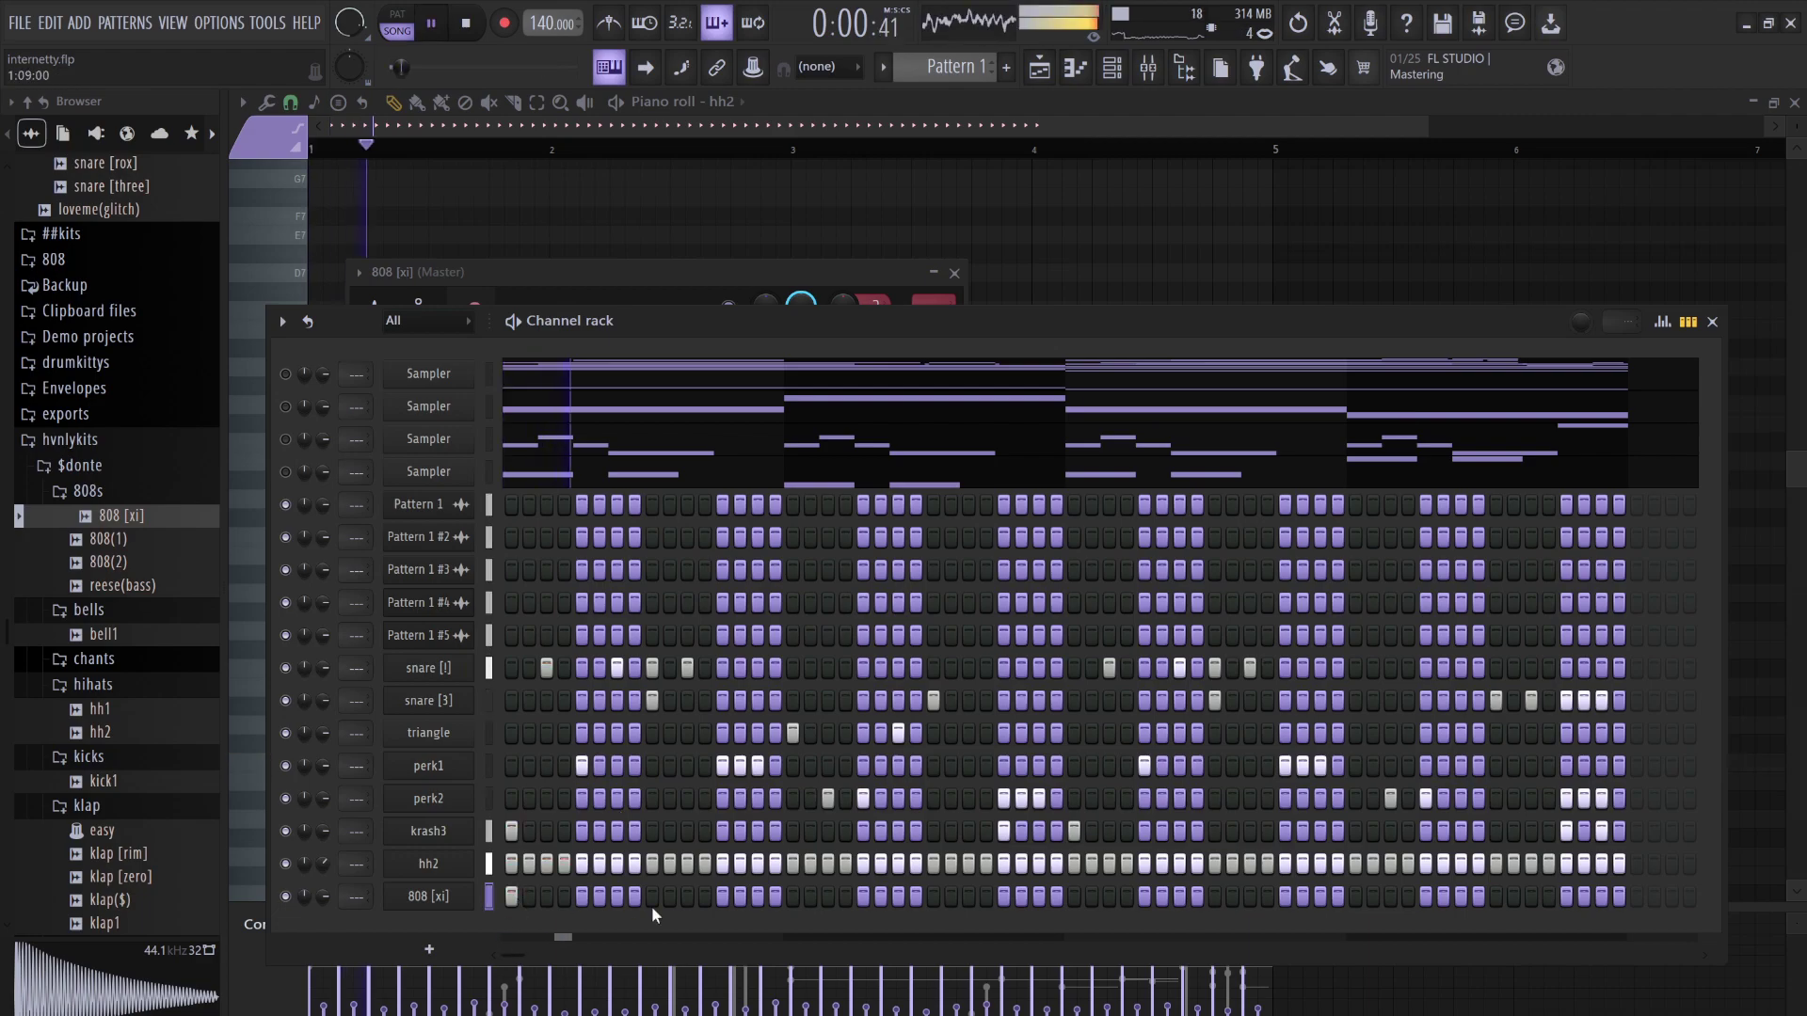
key(space)
key(space)
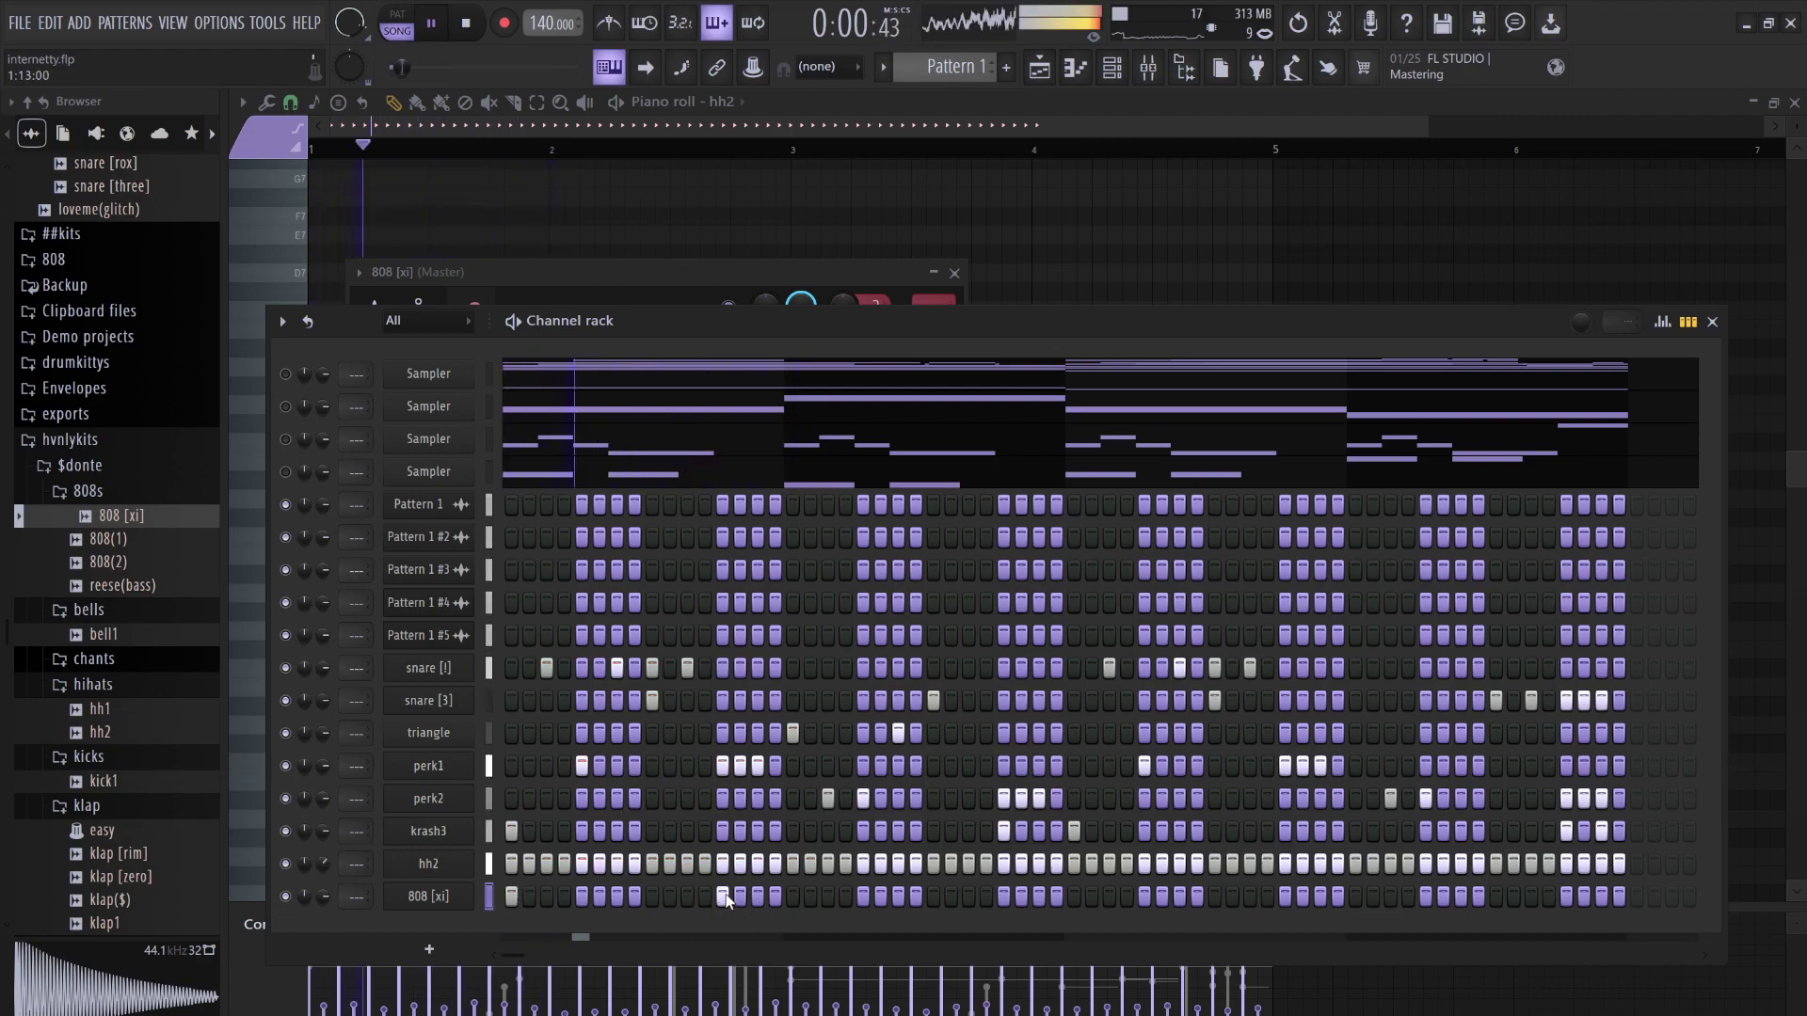
click(756, 897)
click(860, 904)
key(space)
key(space)
click(828, 895)
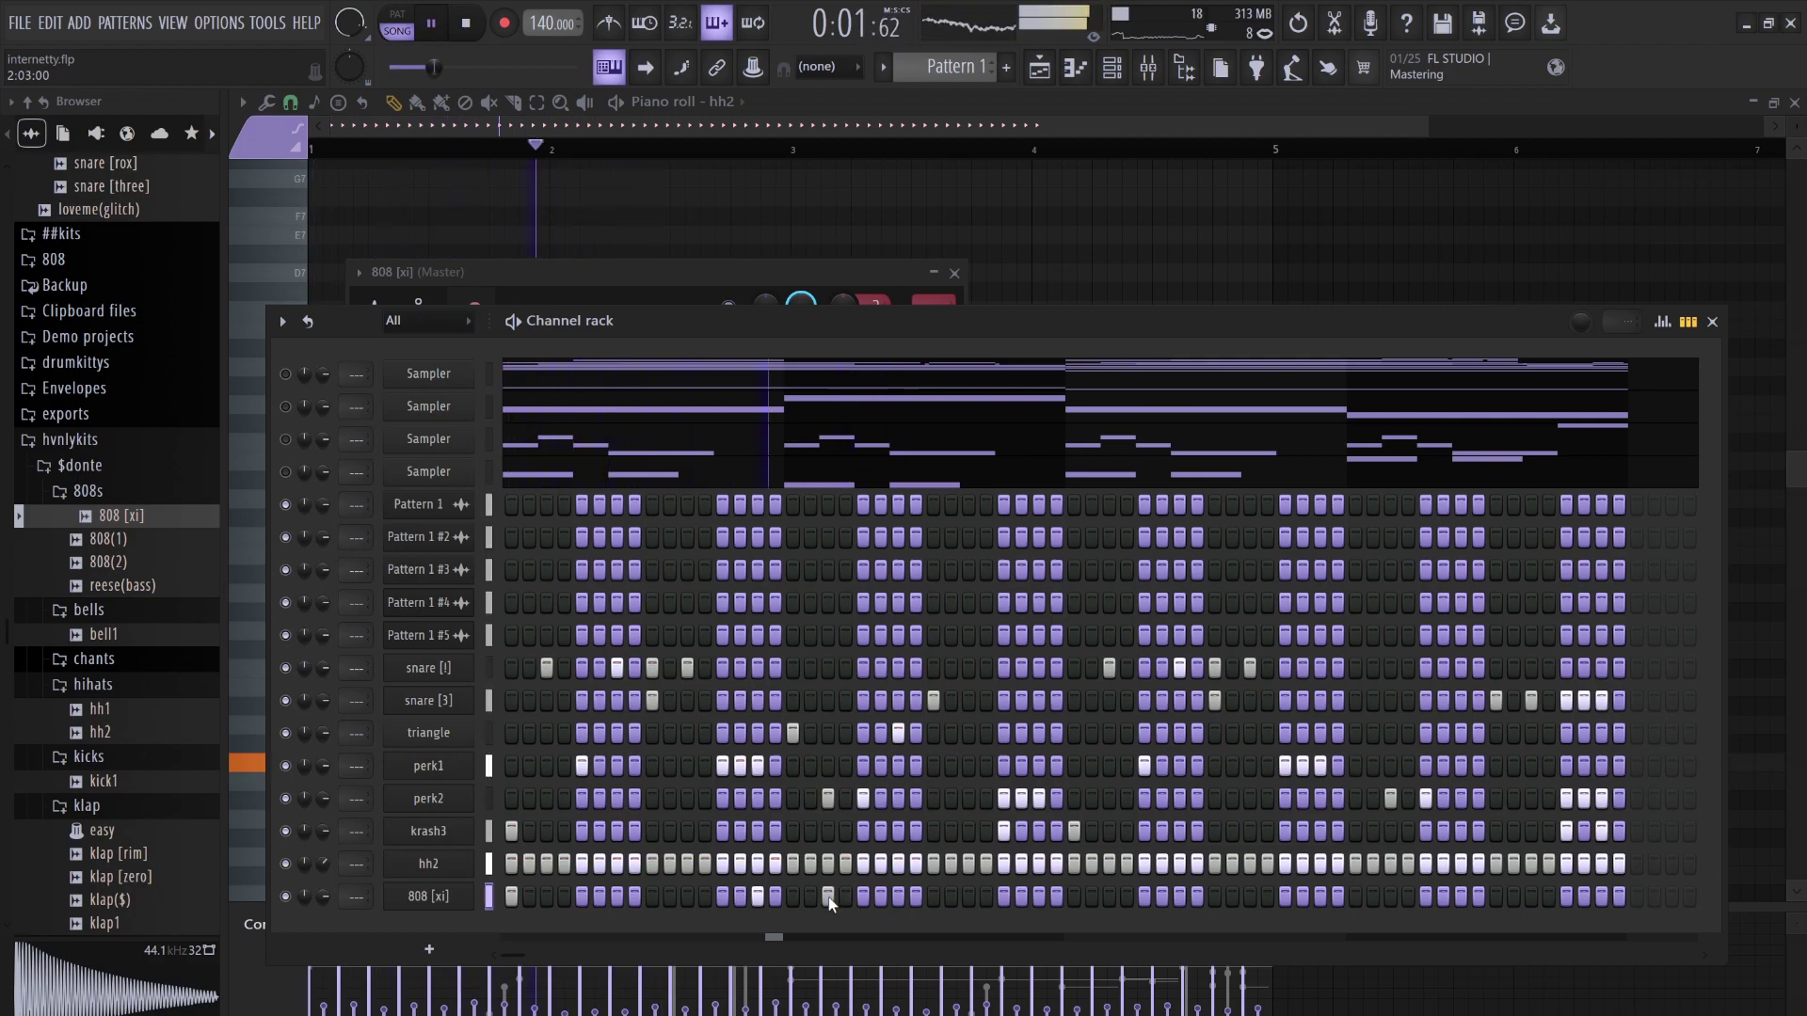
key(space)
click(828, 895)
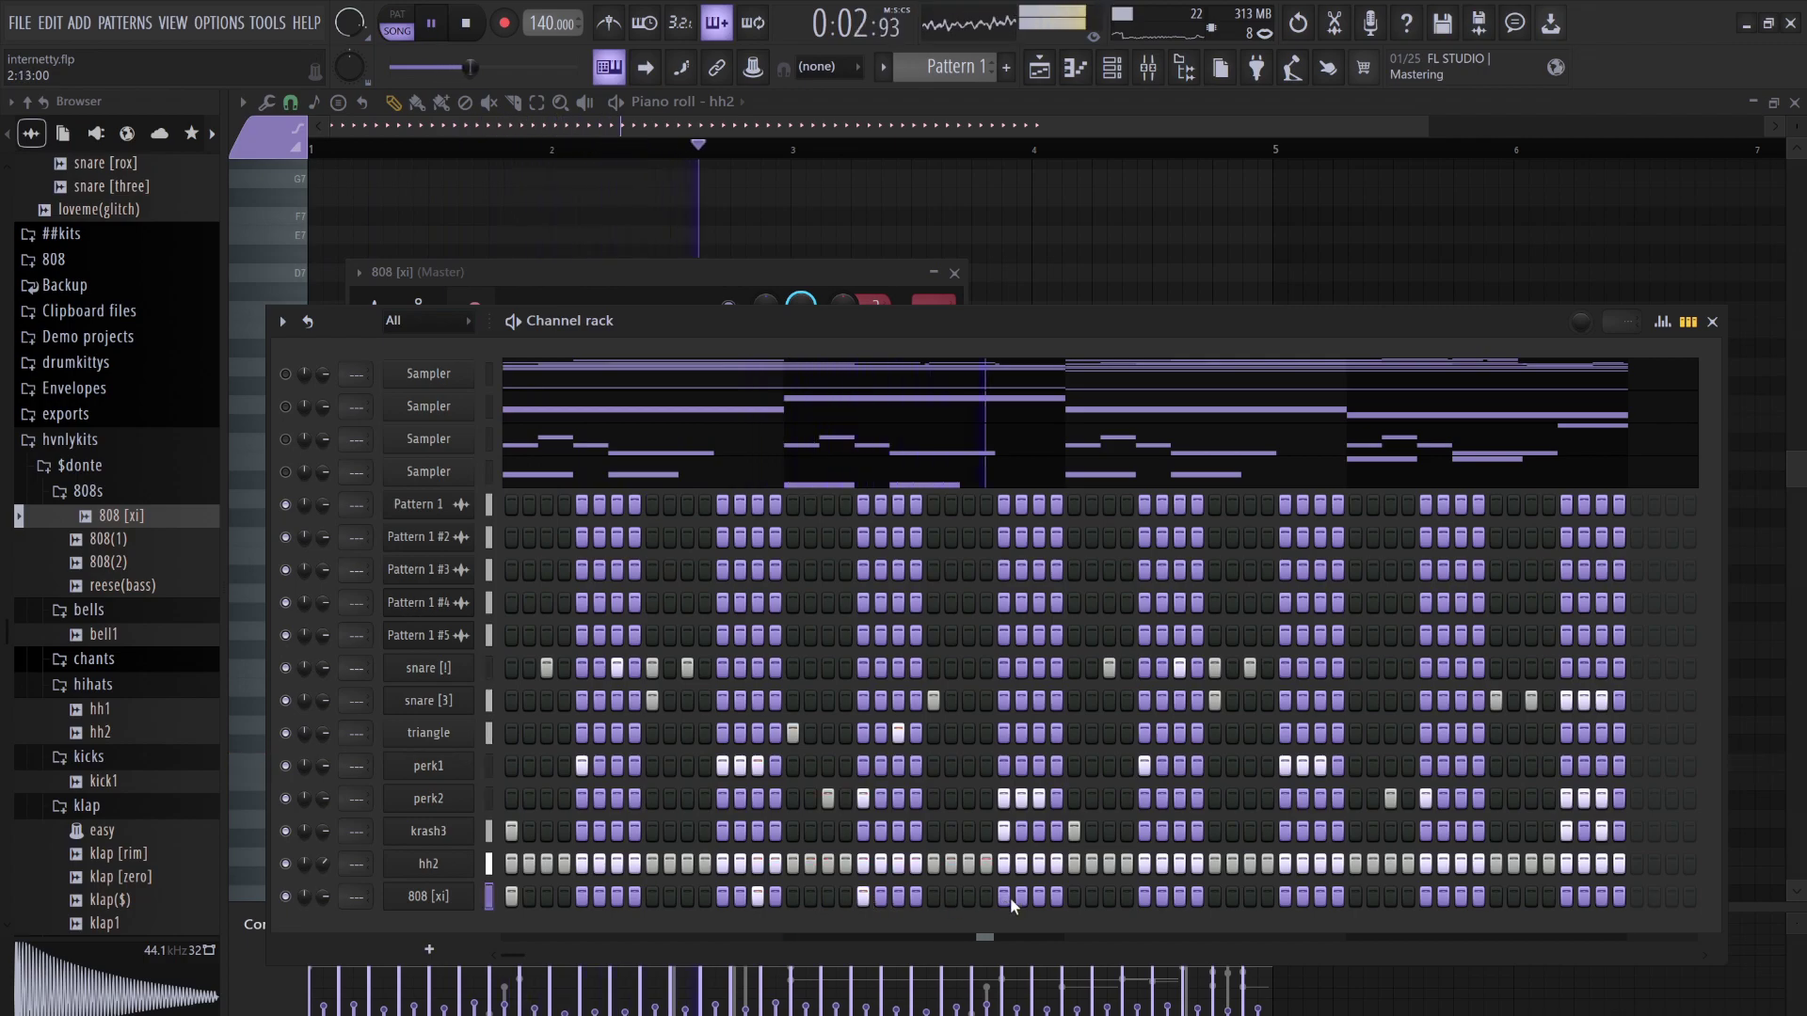
key(space)
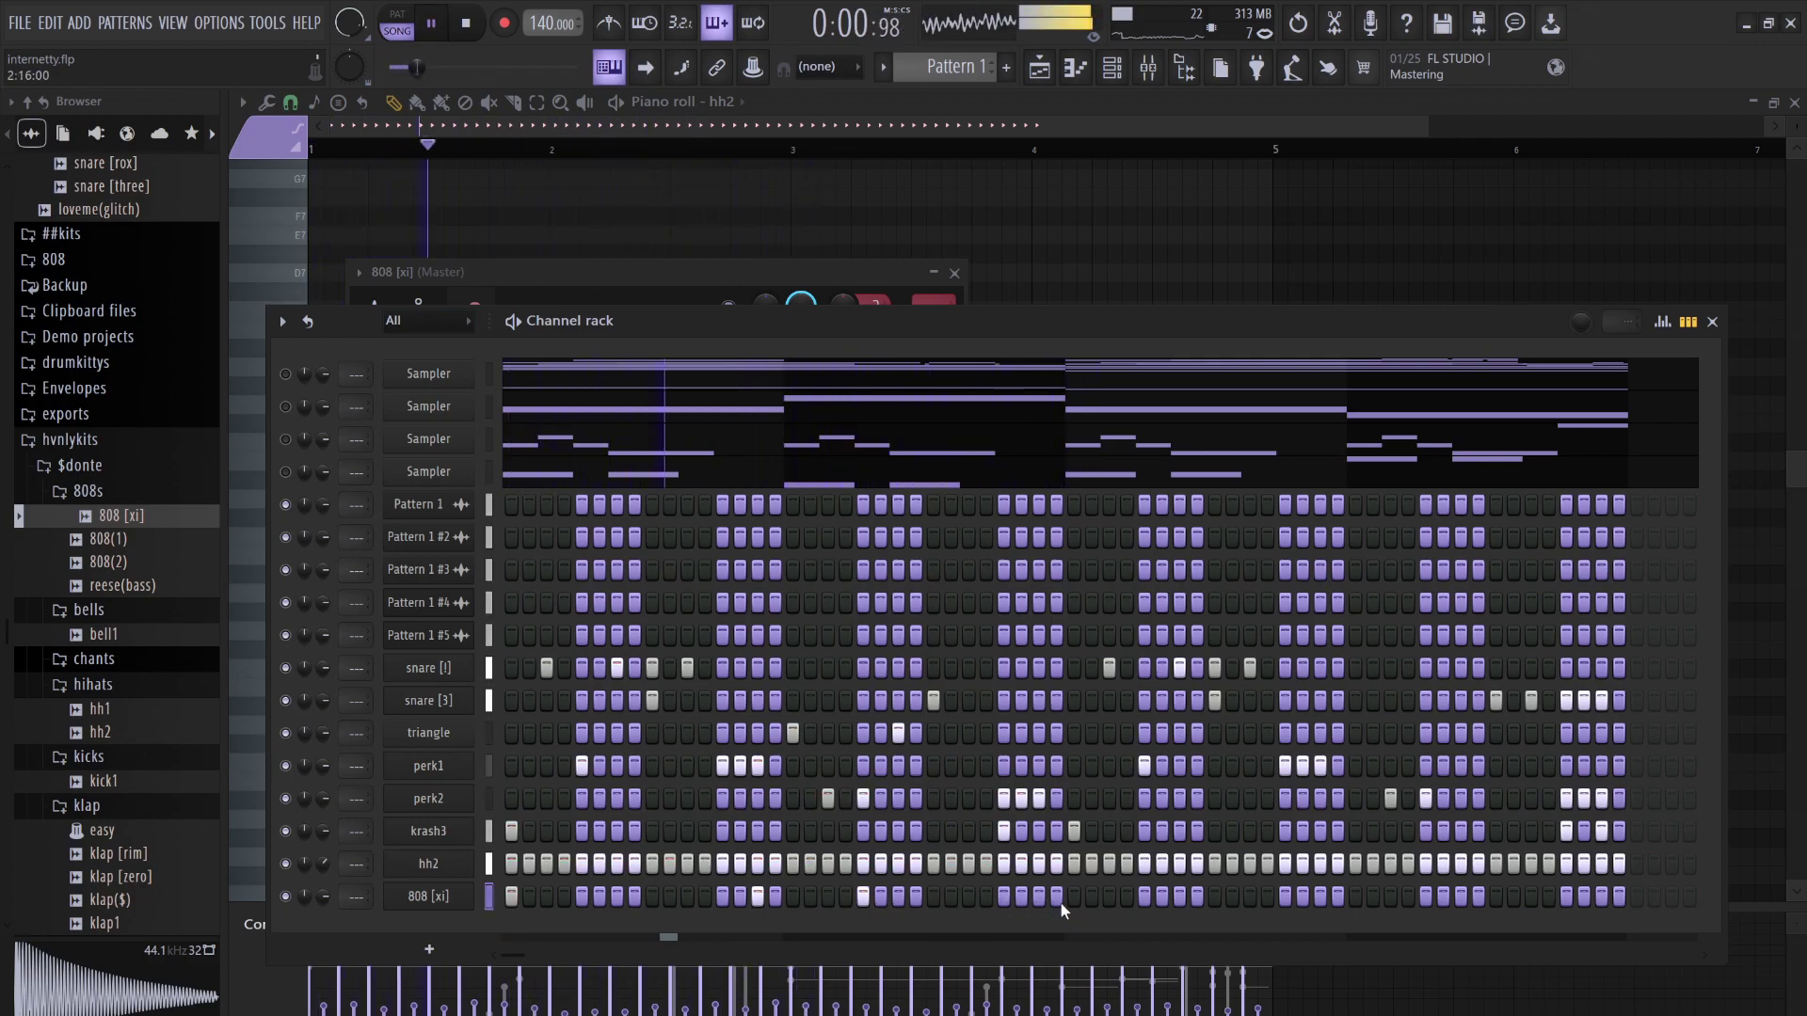
Place the 808 [xi] hits for bars 3 and 4 on steps 33, 35, 47, 53, 57 and 61
click(1074, 896)
click(1109, 896)
click(1319, 899)
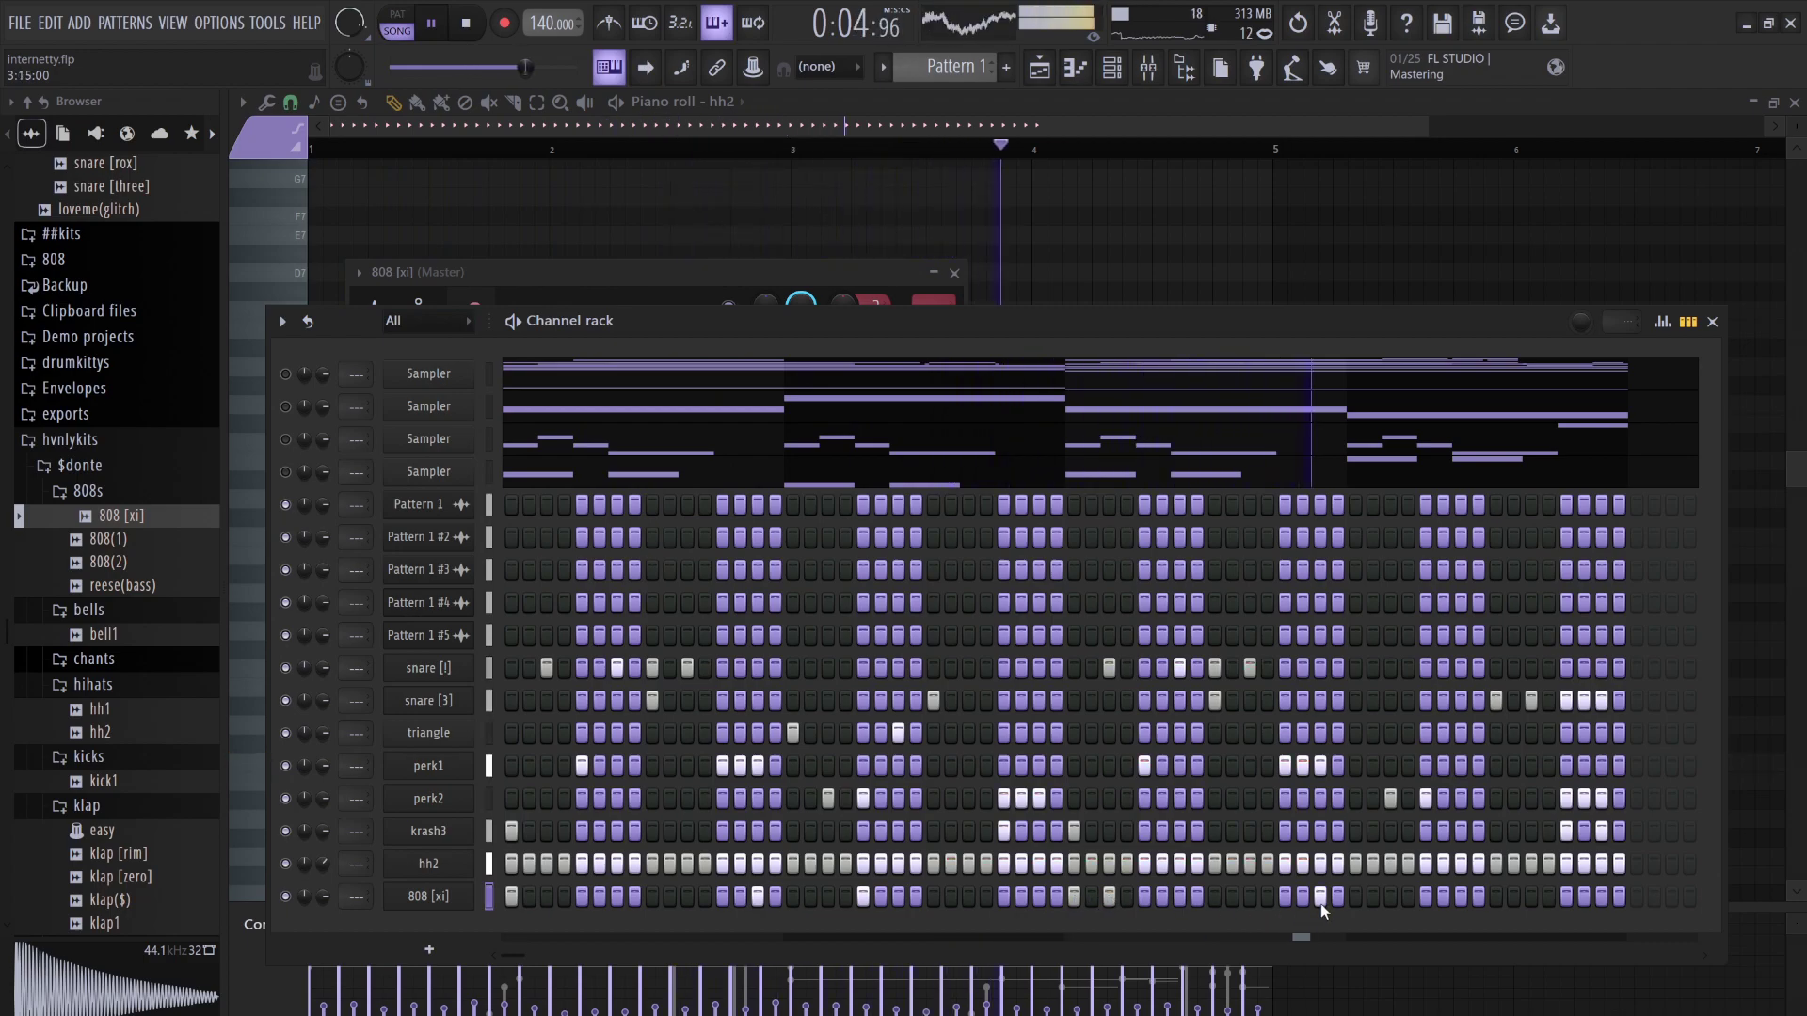
click(1422, 897)
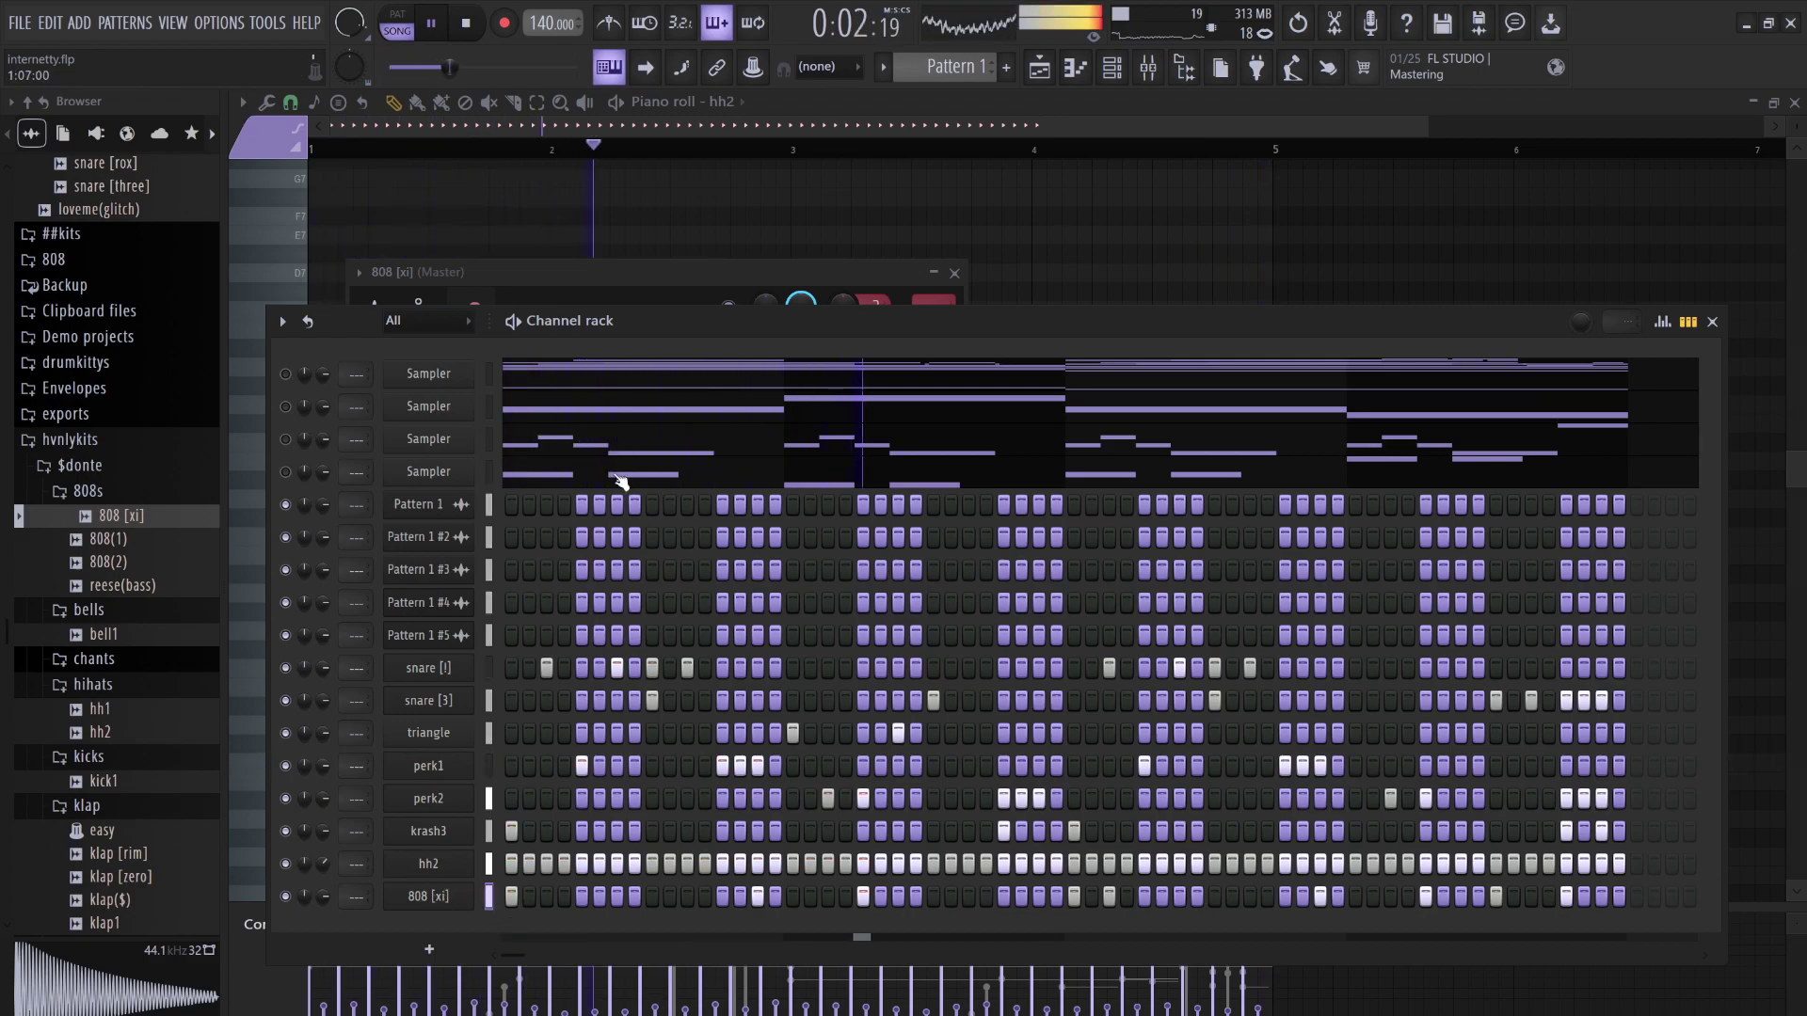
Check the notes of the fourth Sampler channel in the piano roll and set the 808 [xi] root note to E5
click(592, 470)
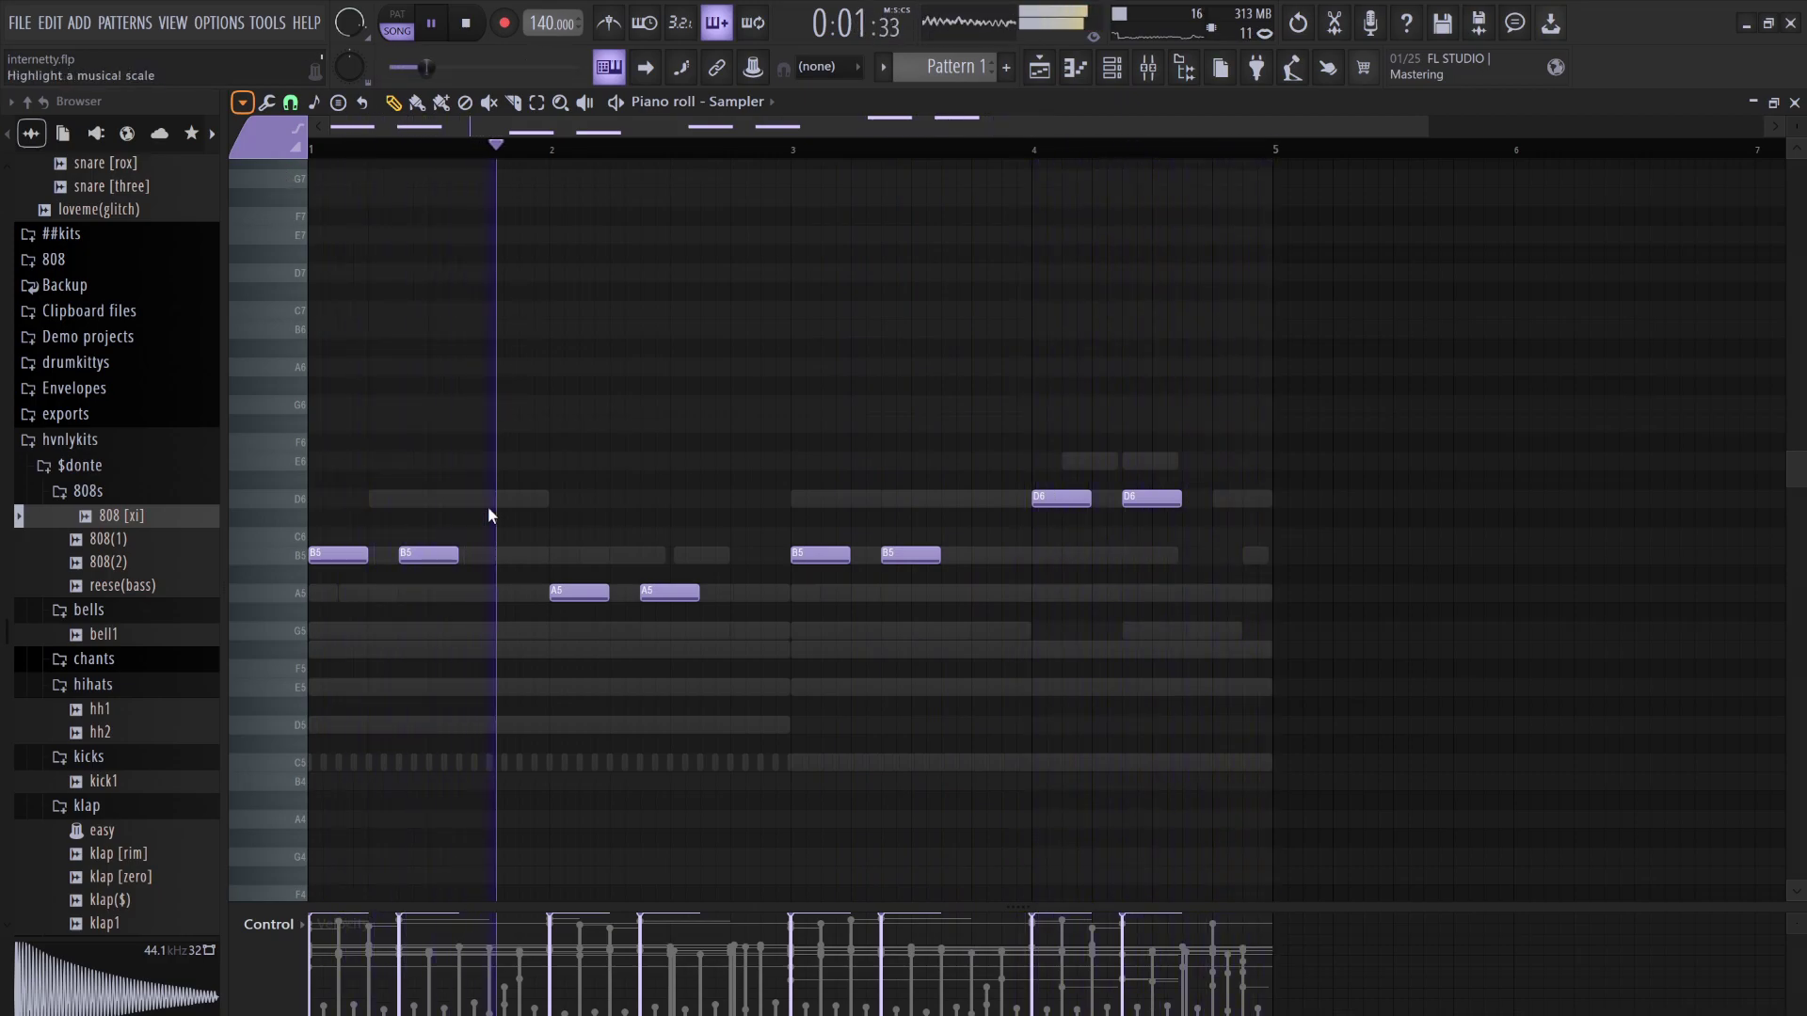
click(1112, 67)
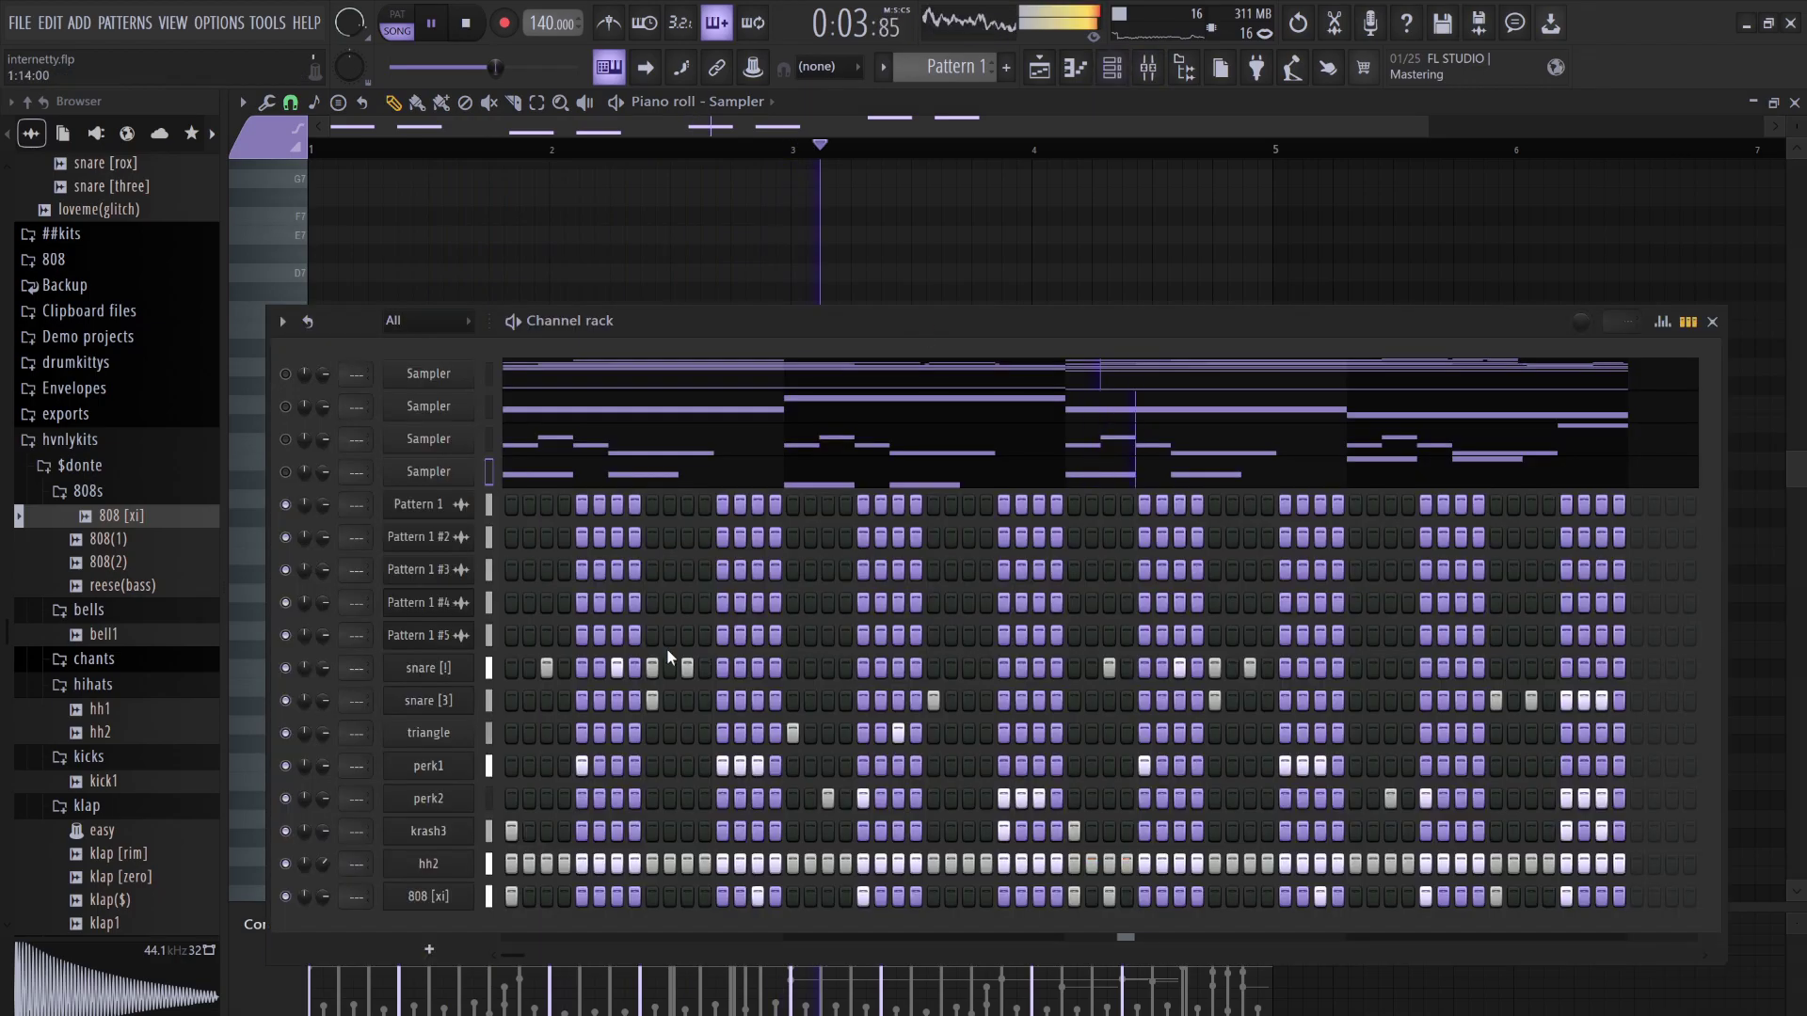
click(471, 895)
key(space)
click(699, 699)
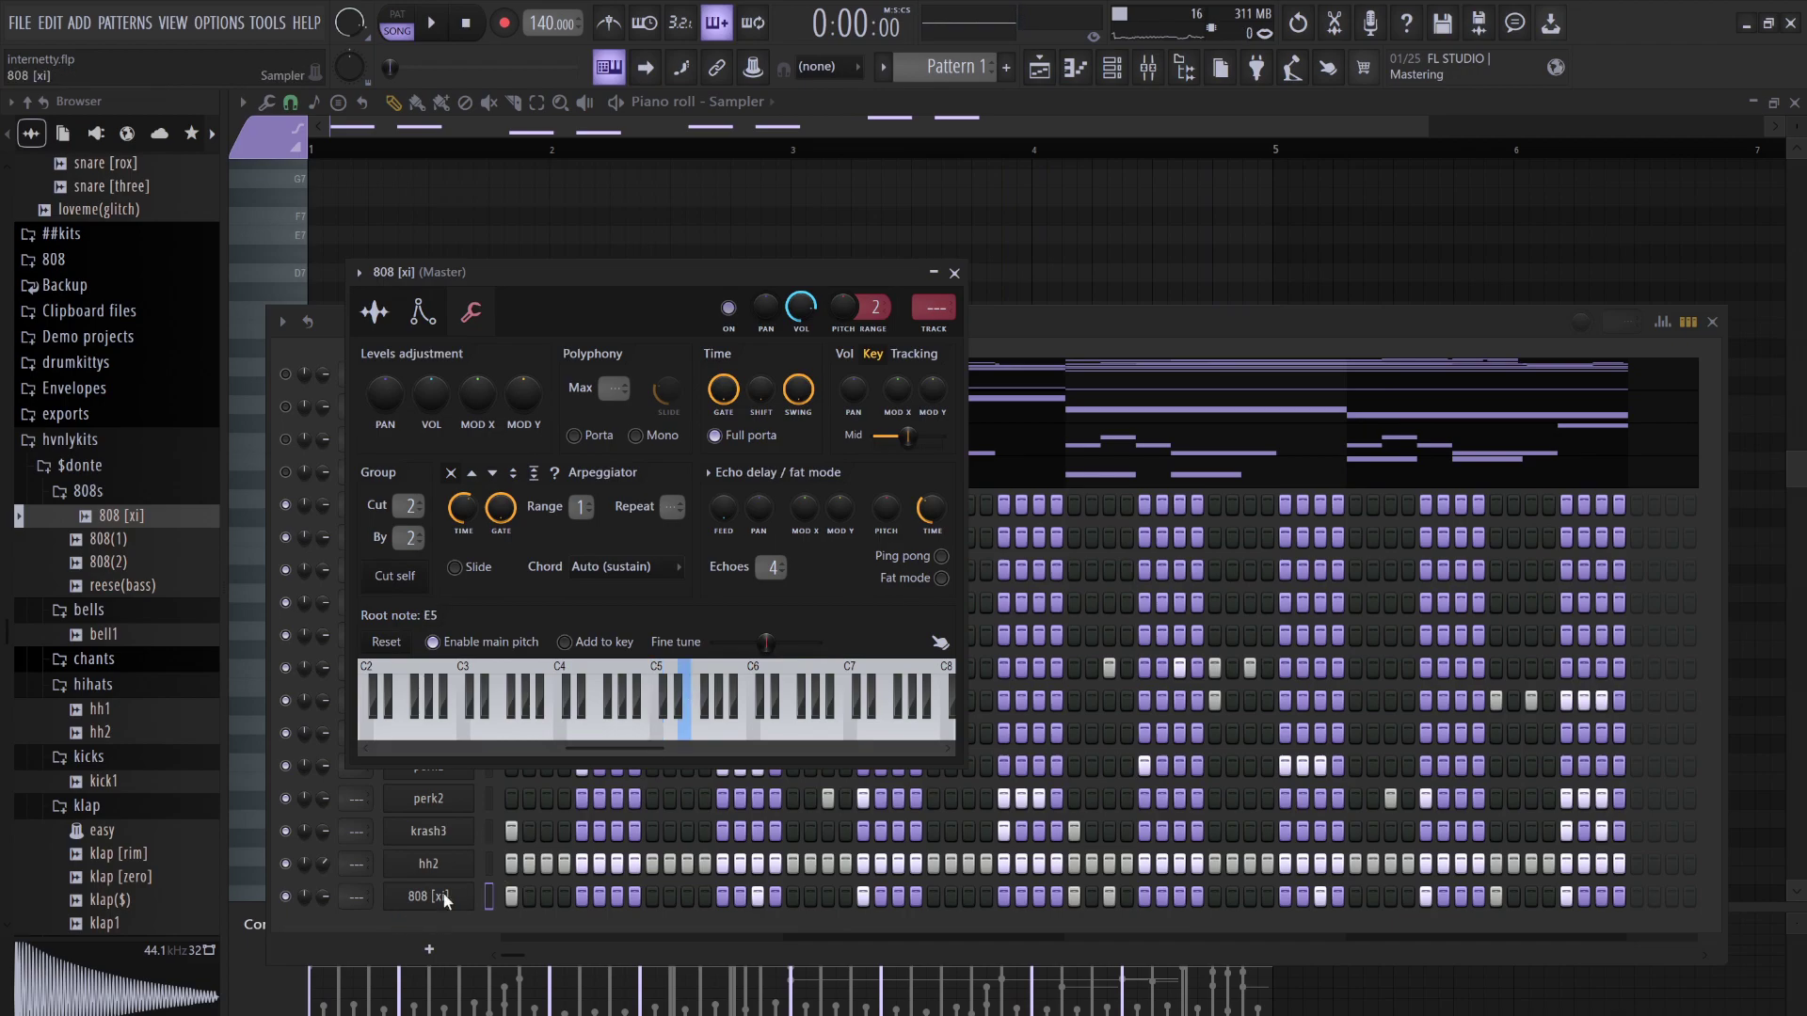
Extend the 808 [xi] notes in the piano roll so each one lasts until the next, through the end of bar 4
click(493, 886)
key(F7)
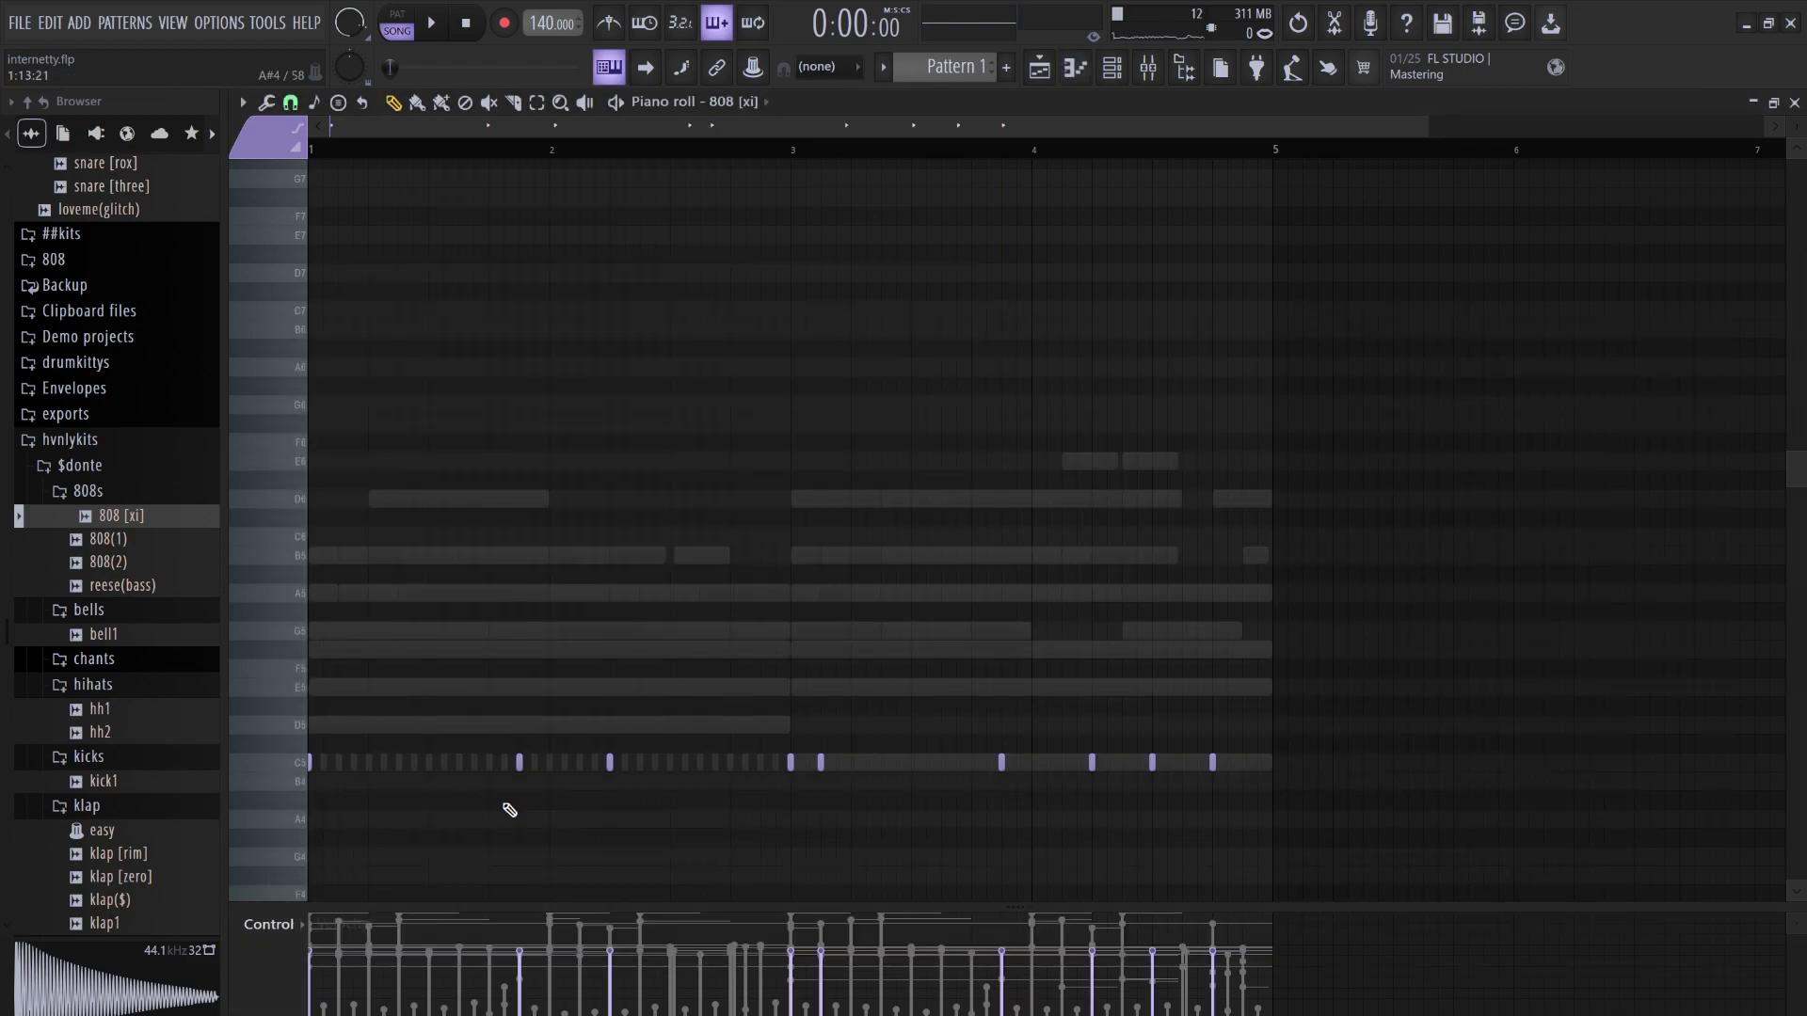
key(ctrl+l)
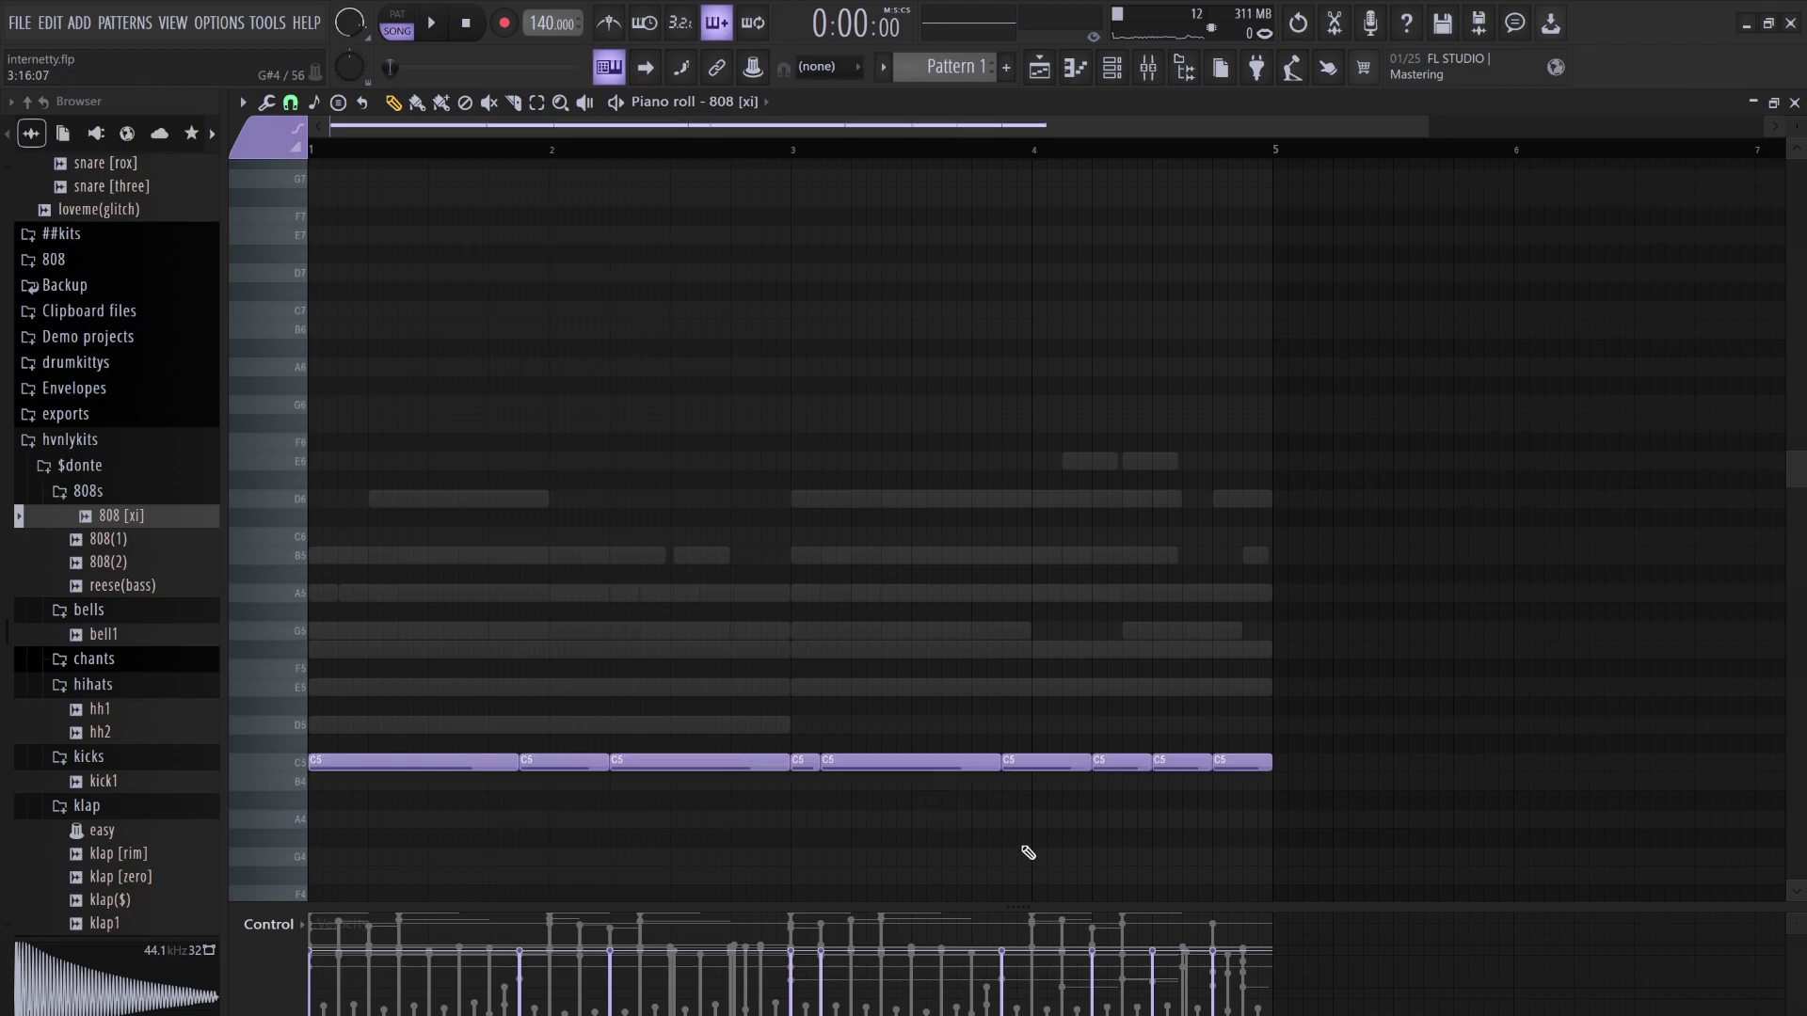
mouse_move(1263, 818)
mouse_down()
mouse_move(424, 786)
mouse_move(296, 751)
mouse_move(468, 745)
mouse_up()
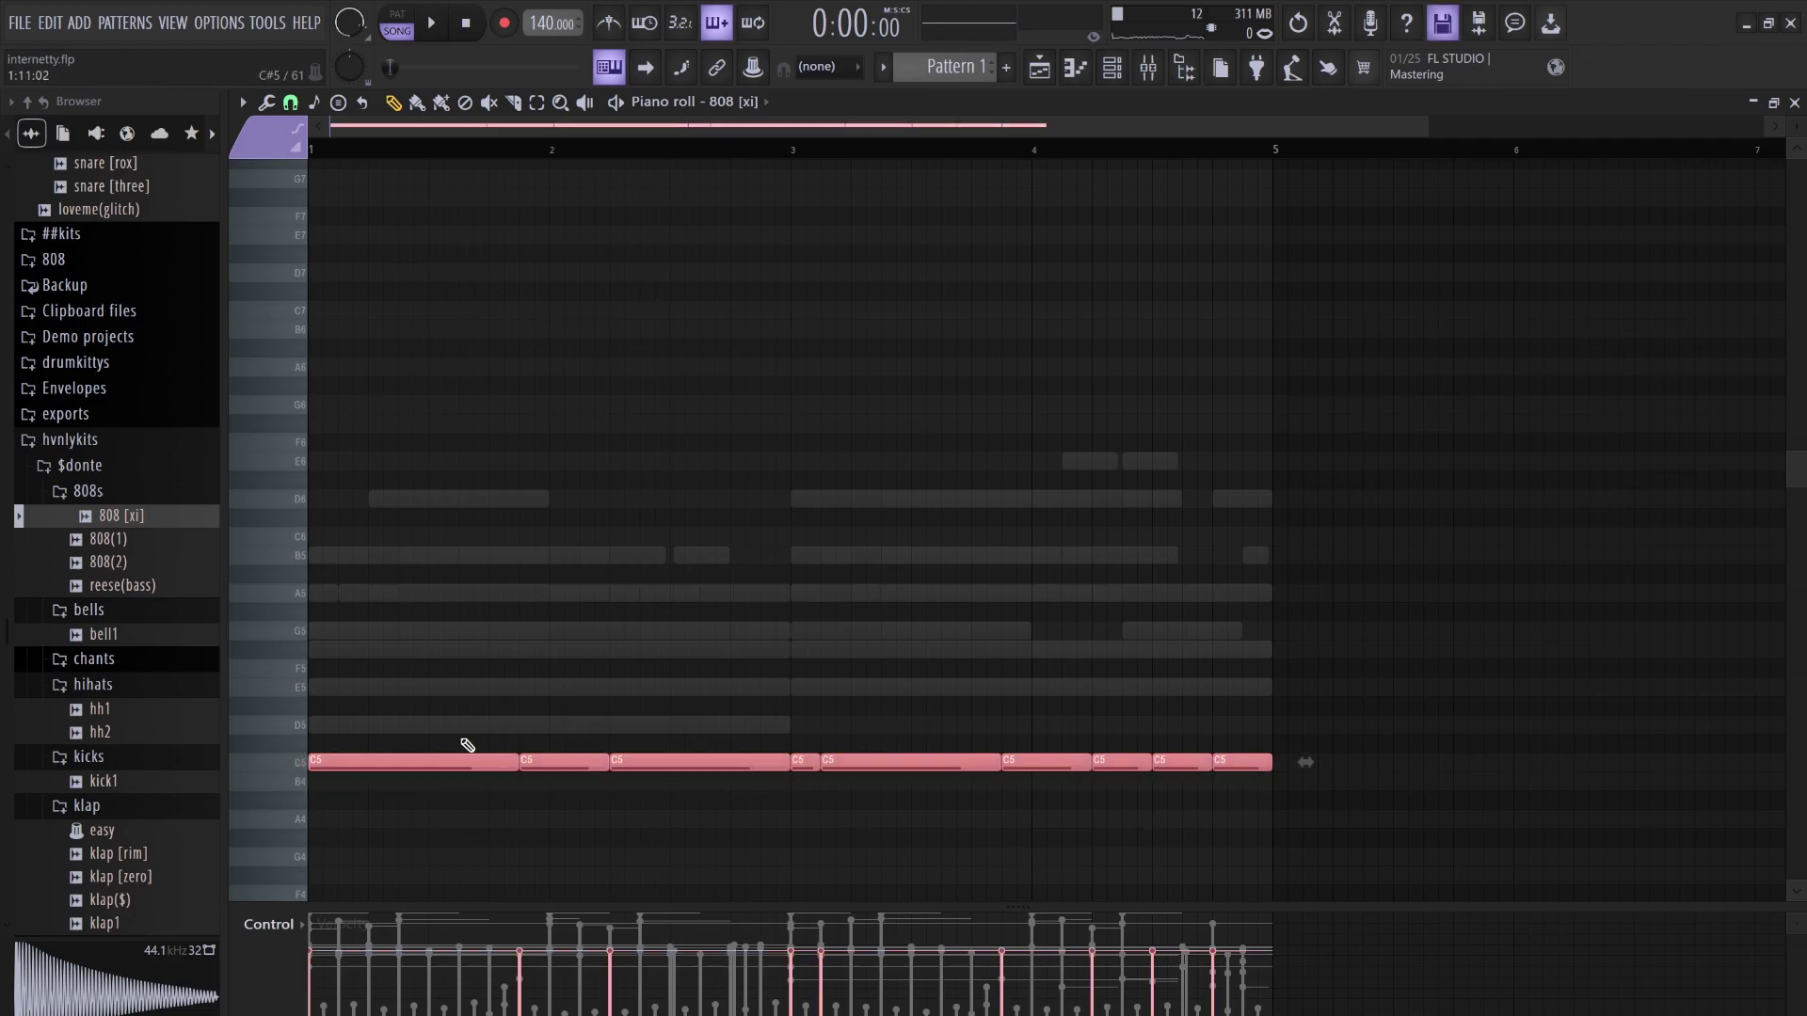
click(527, 649)
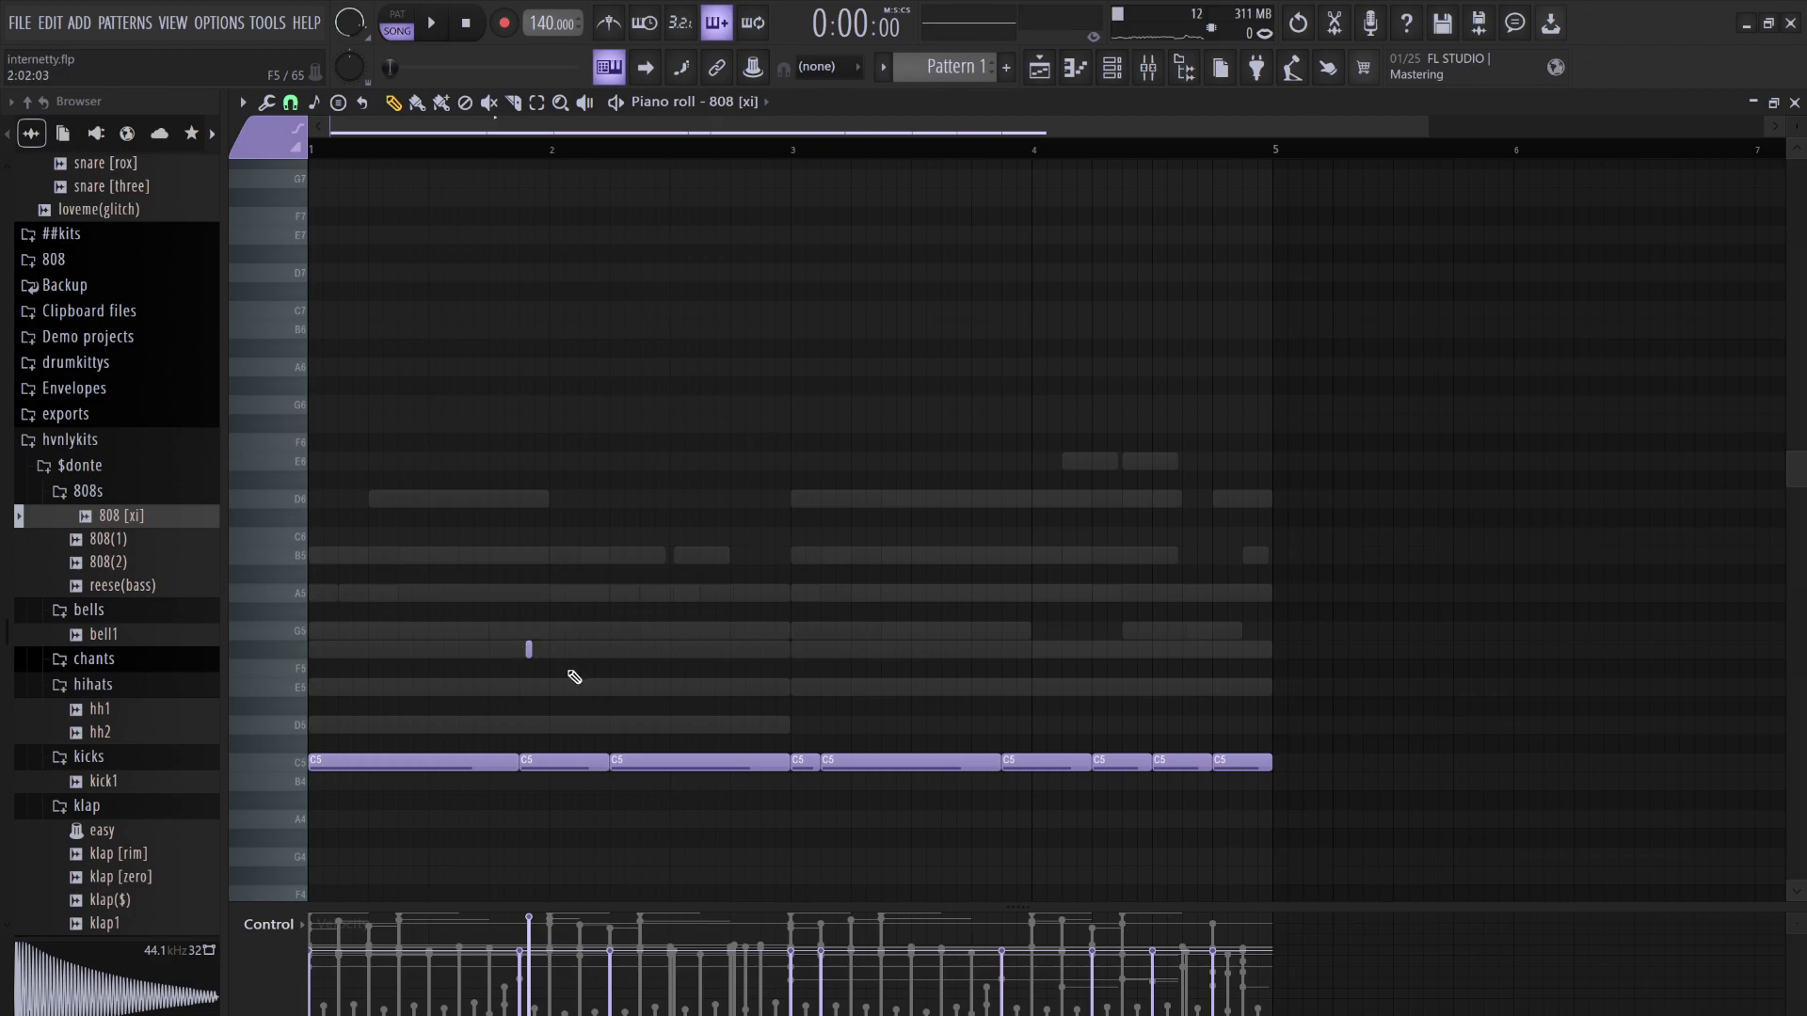
drag(570, 688, 529, 619)
key(Delete)
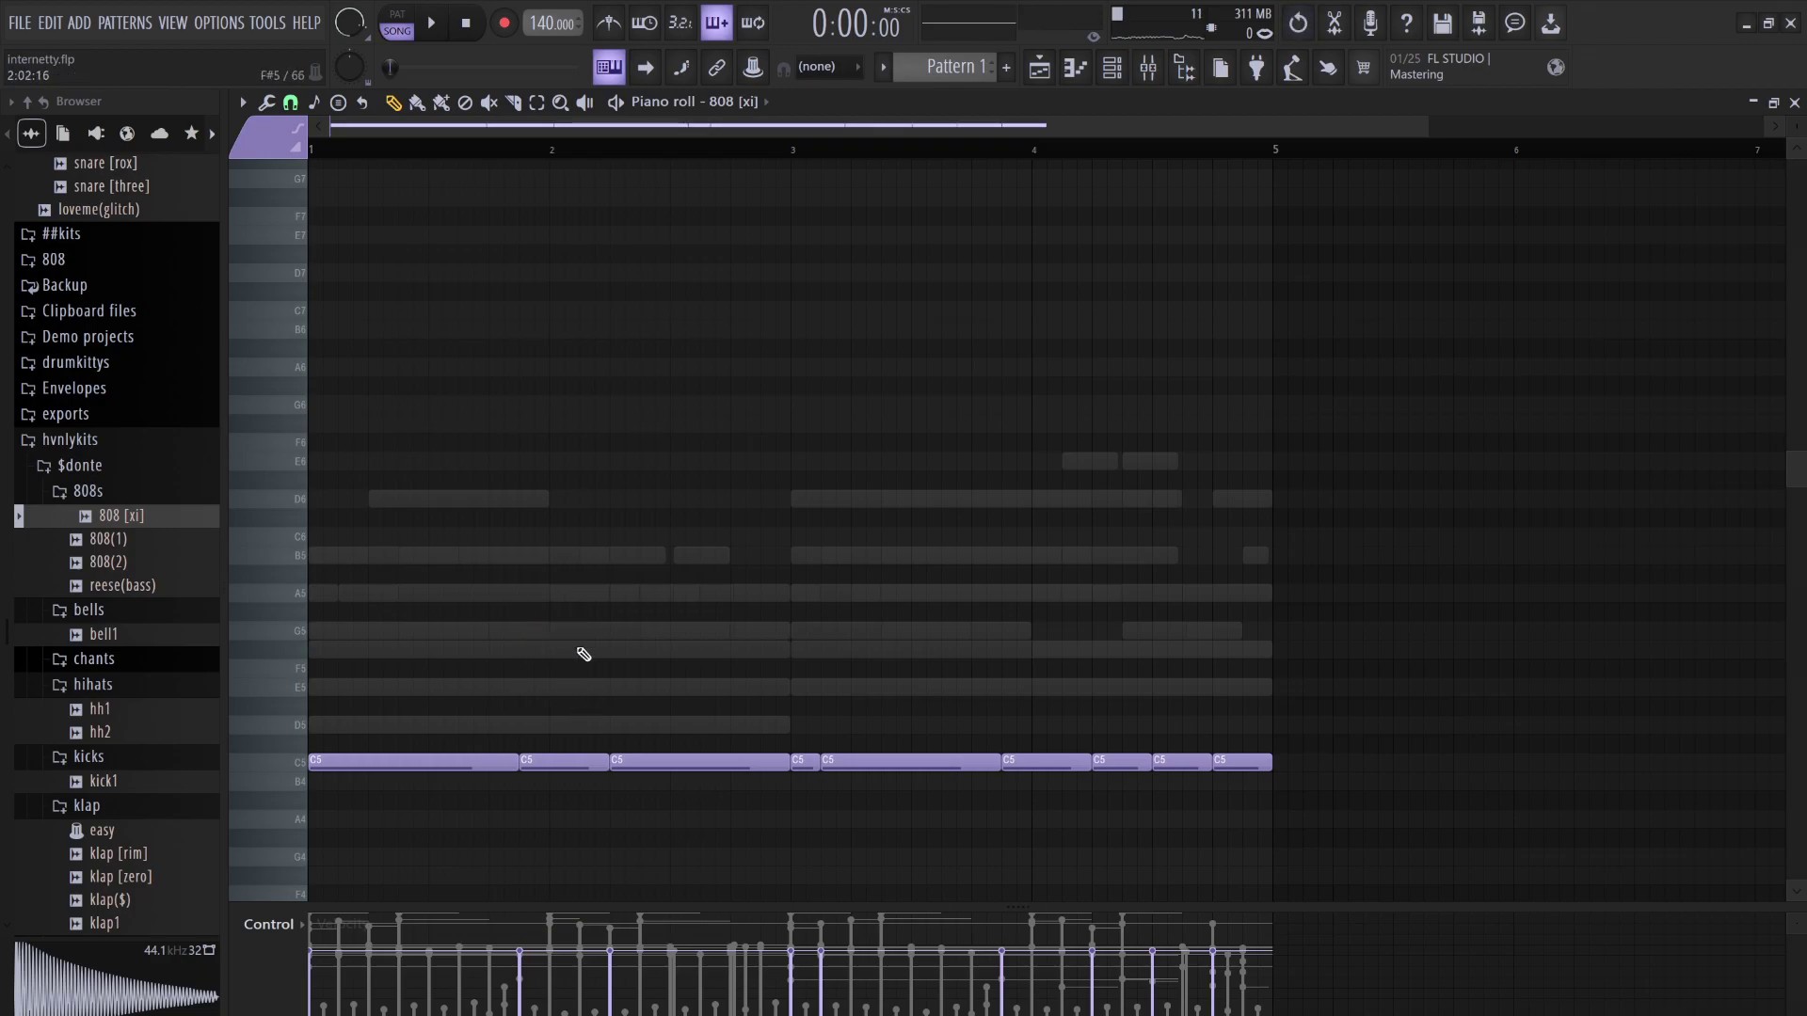
Transpose all the 808 [xi] notes up to G5, testing the pitch against playback
drag(1322, 707, 420, 884)
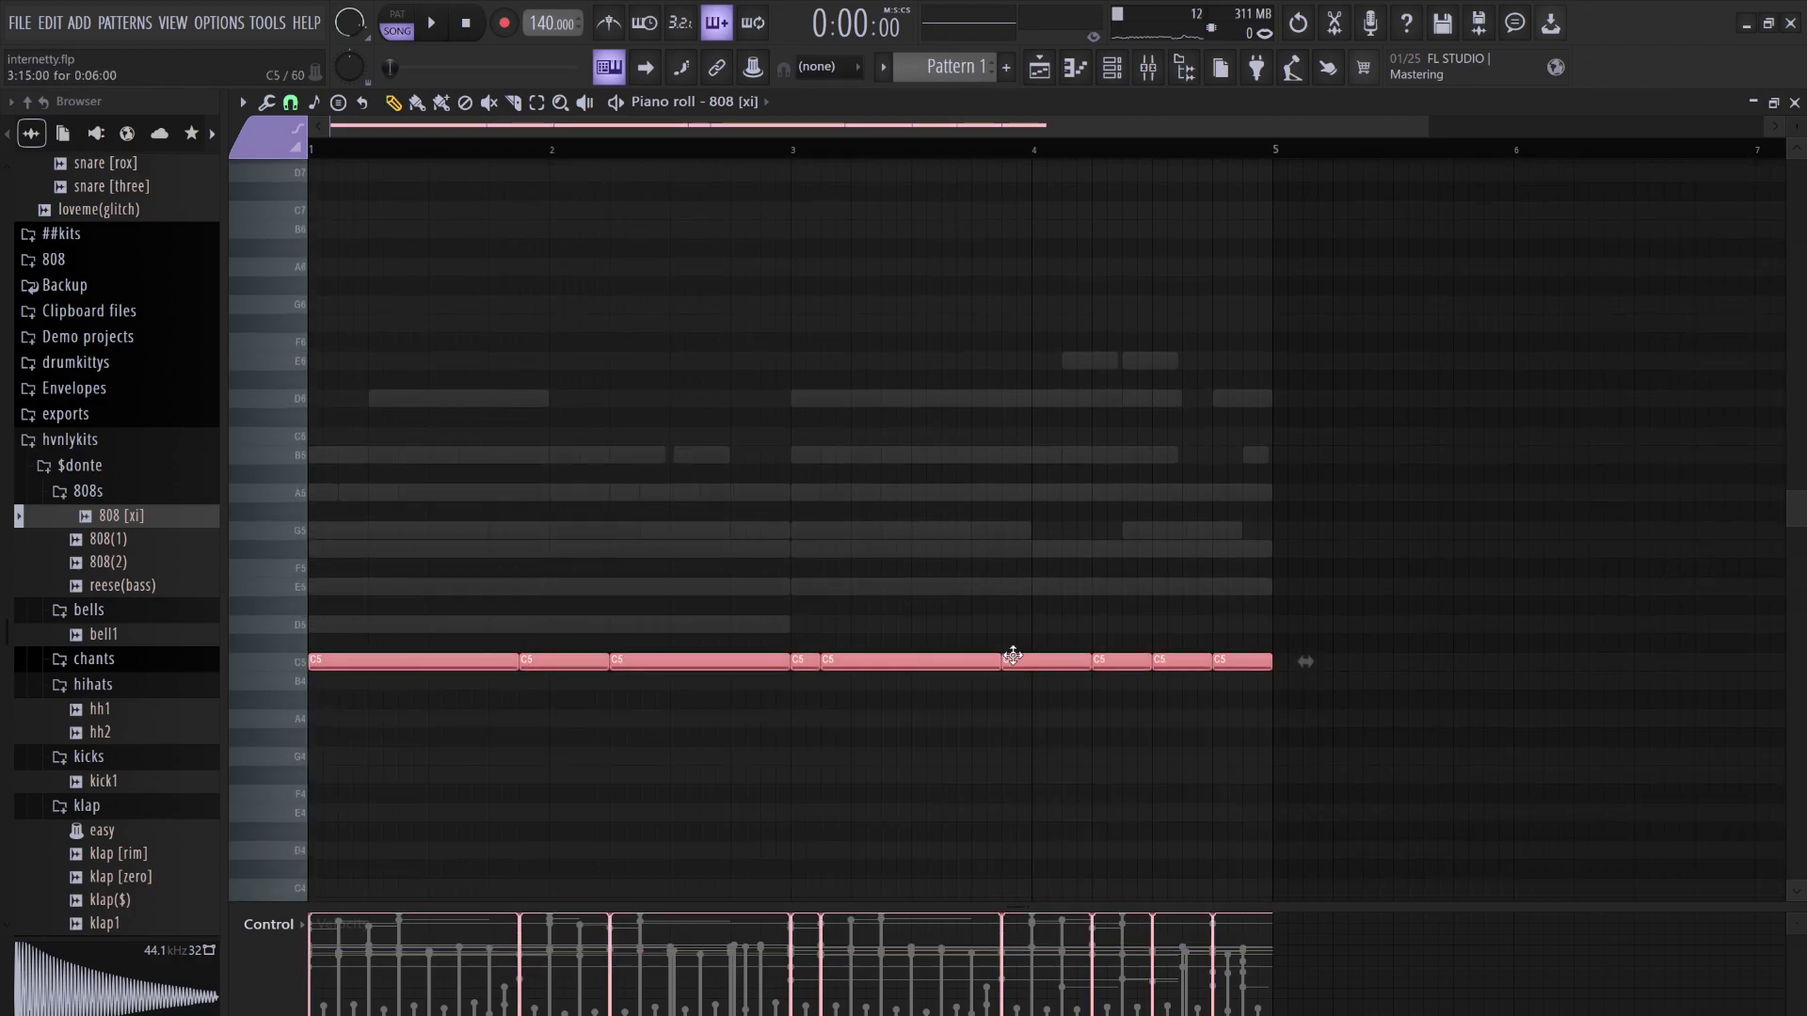
key(Up)
key(Up)
key(Up)
key(Up)
key(Up)
key(Down)
key(space)
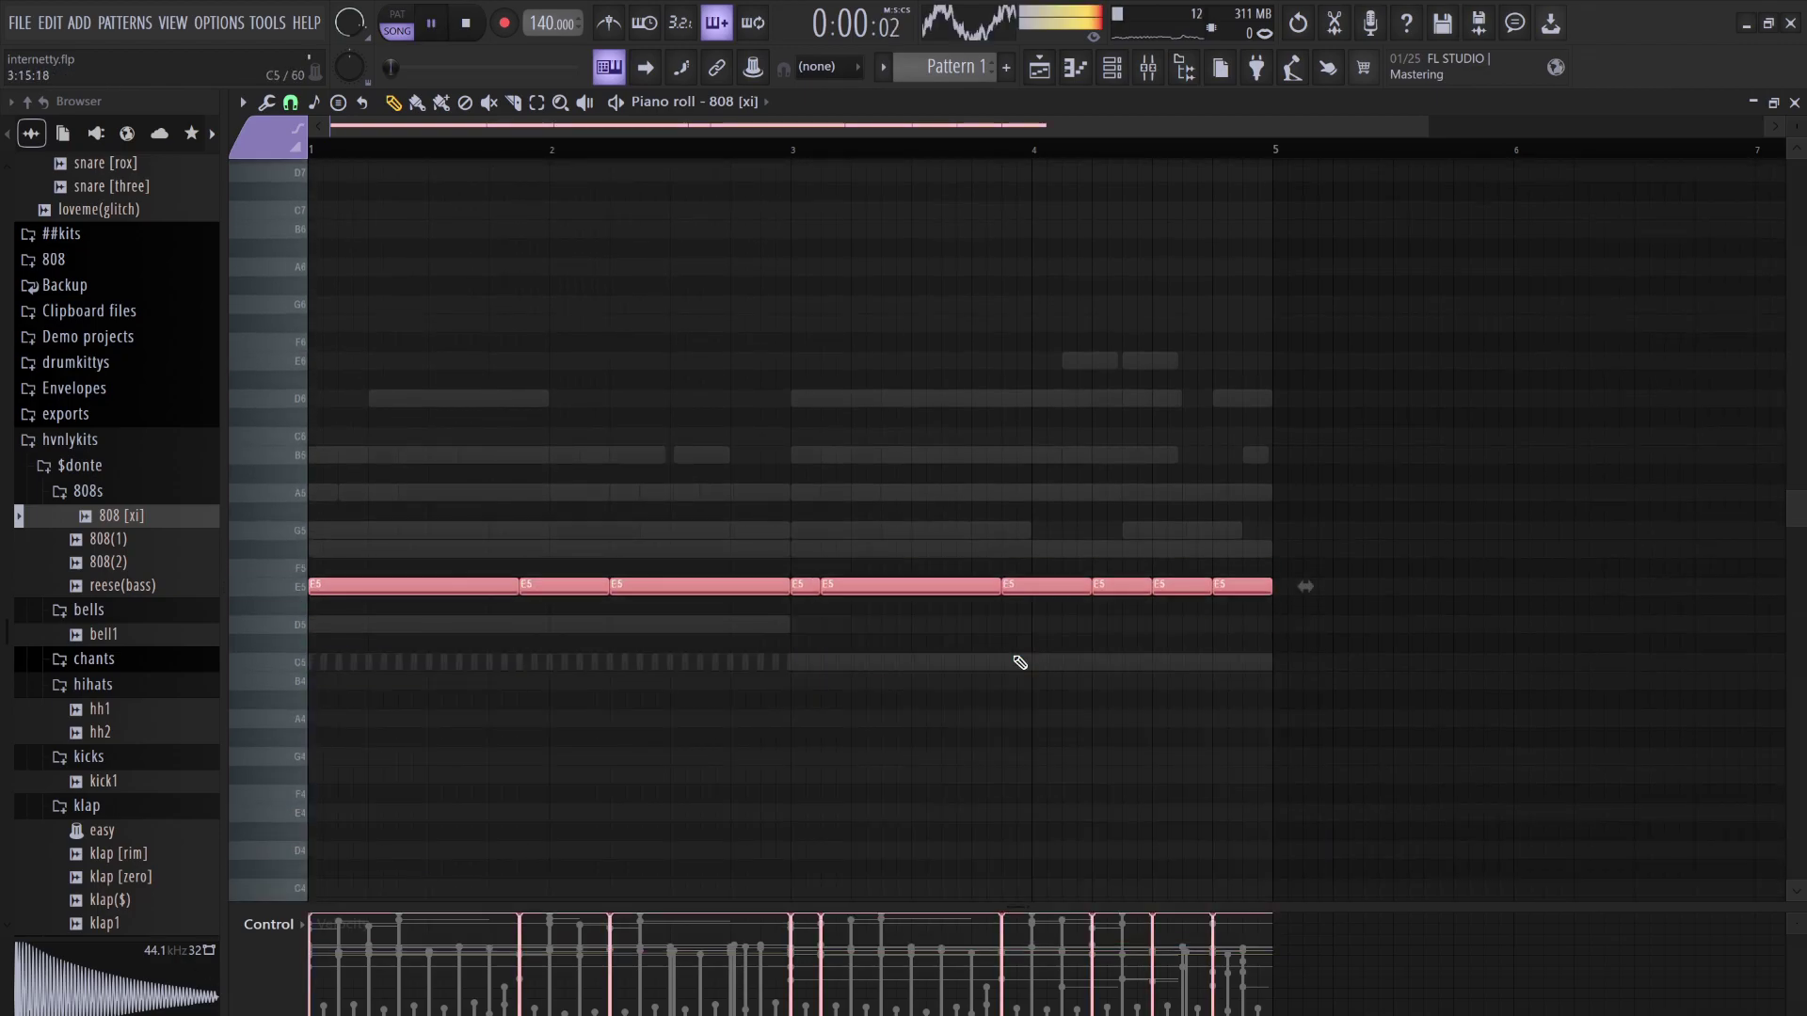
key(Up)
key(Up)
key(Up)
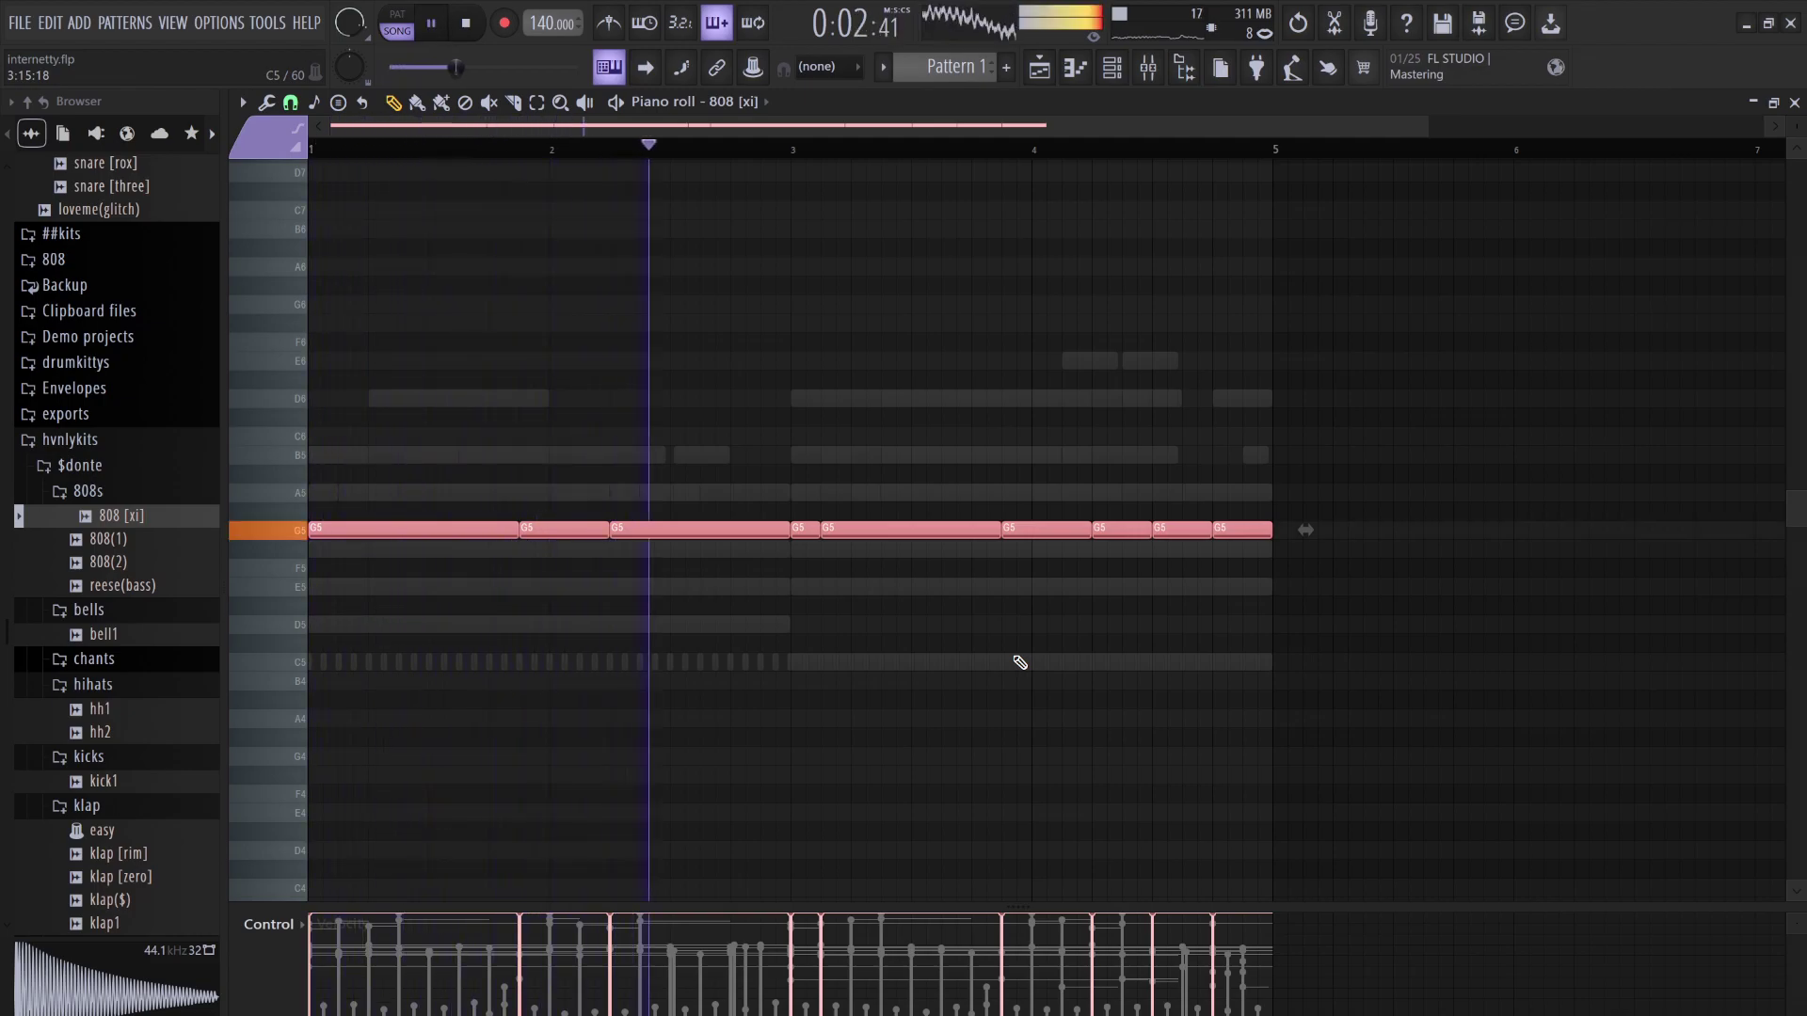
Move the last 808 [xi] note of bar 4 to F#5 and divide the note before it into two short G5 notes
key(ctrl+d)
drag(1253, 528, 1186, 531)
click(1192, 531)
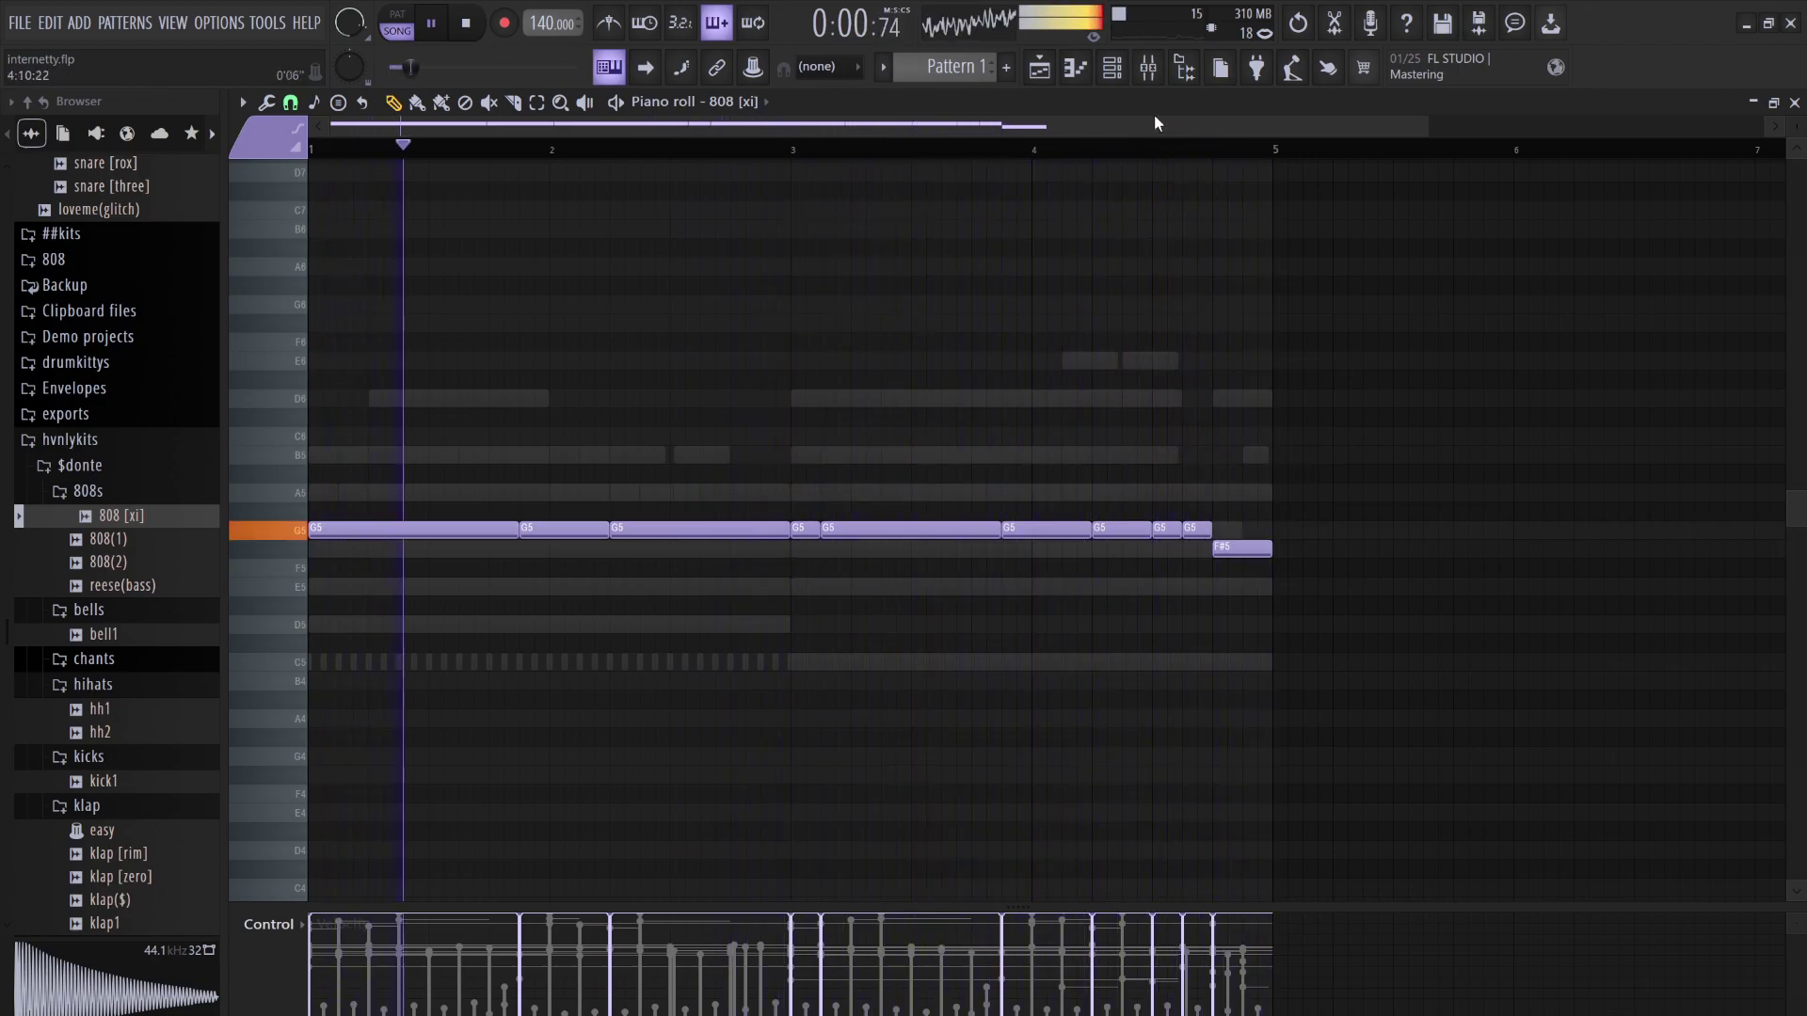
Reorder the channel rack so 808 [xi] sits directly below Pattern 1 #5 and hh2 follows snare [3], leaving krash3 last
click(1148, 69)
click(1112, 68)
key(space)
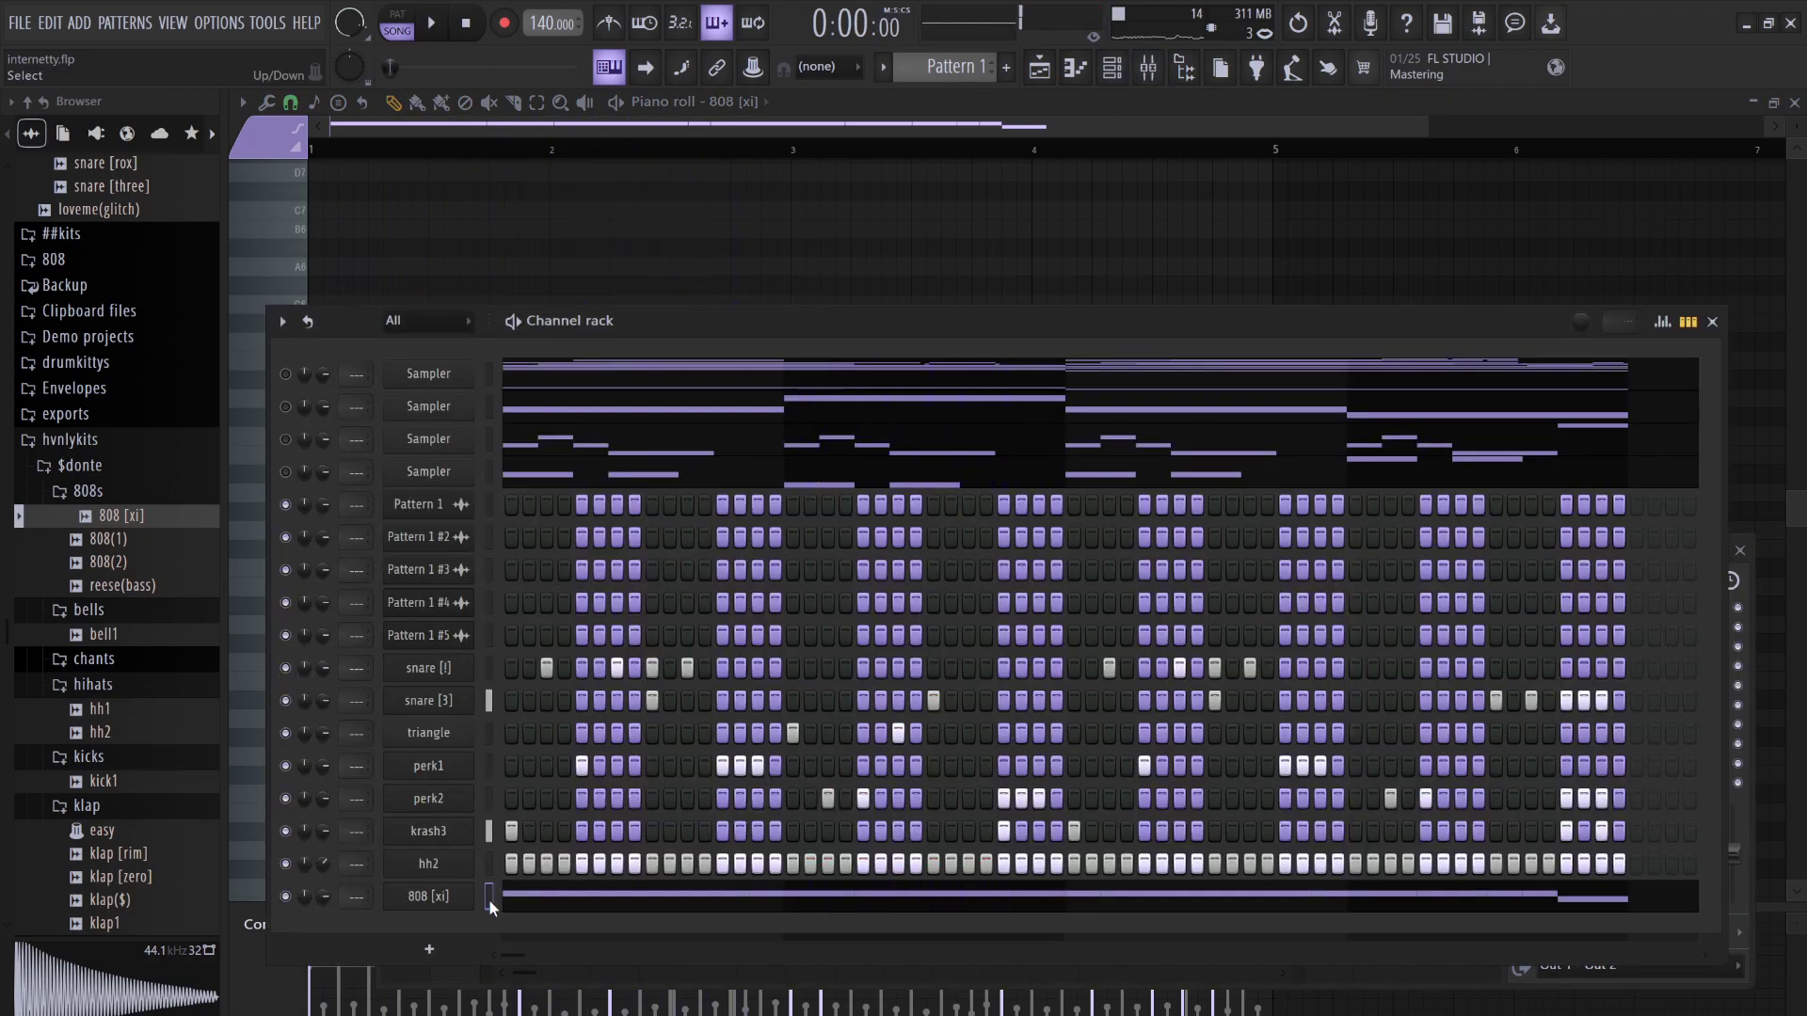
scroll(488, 899, up, 7)
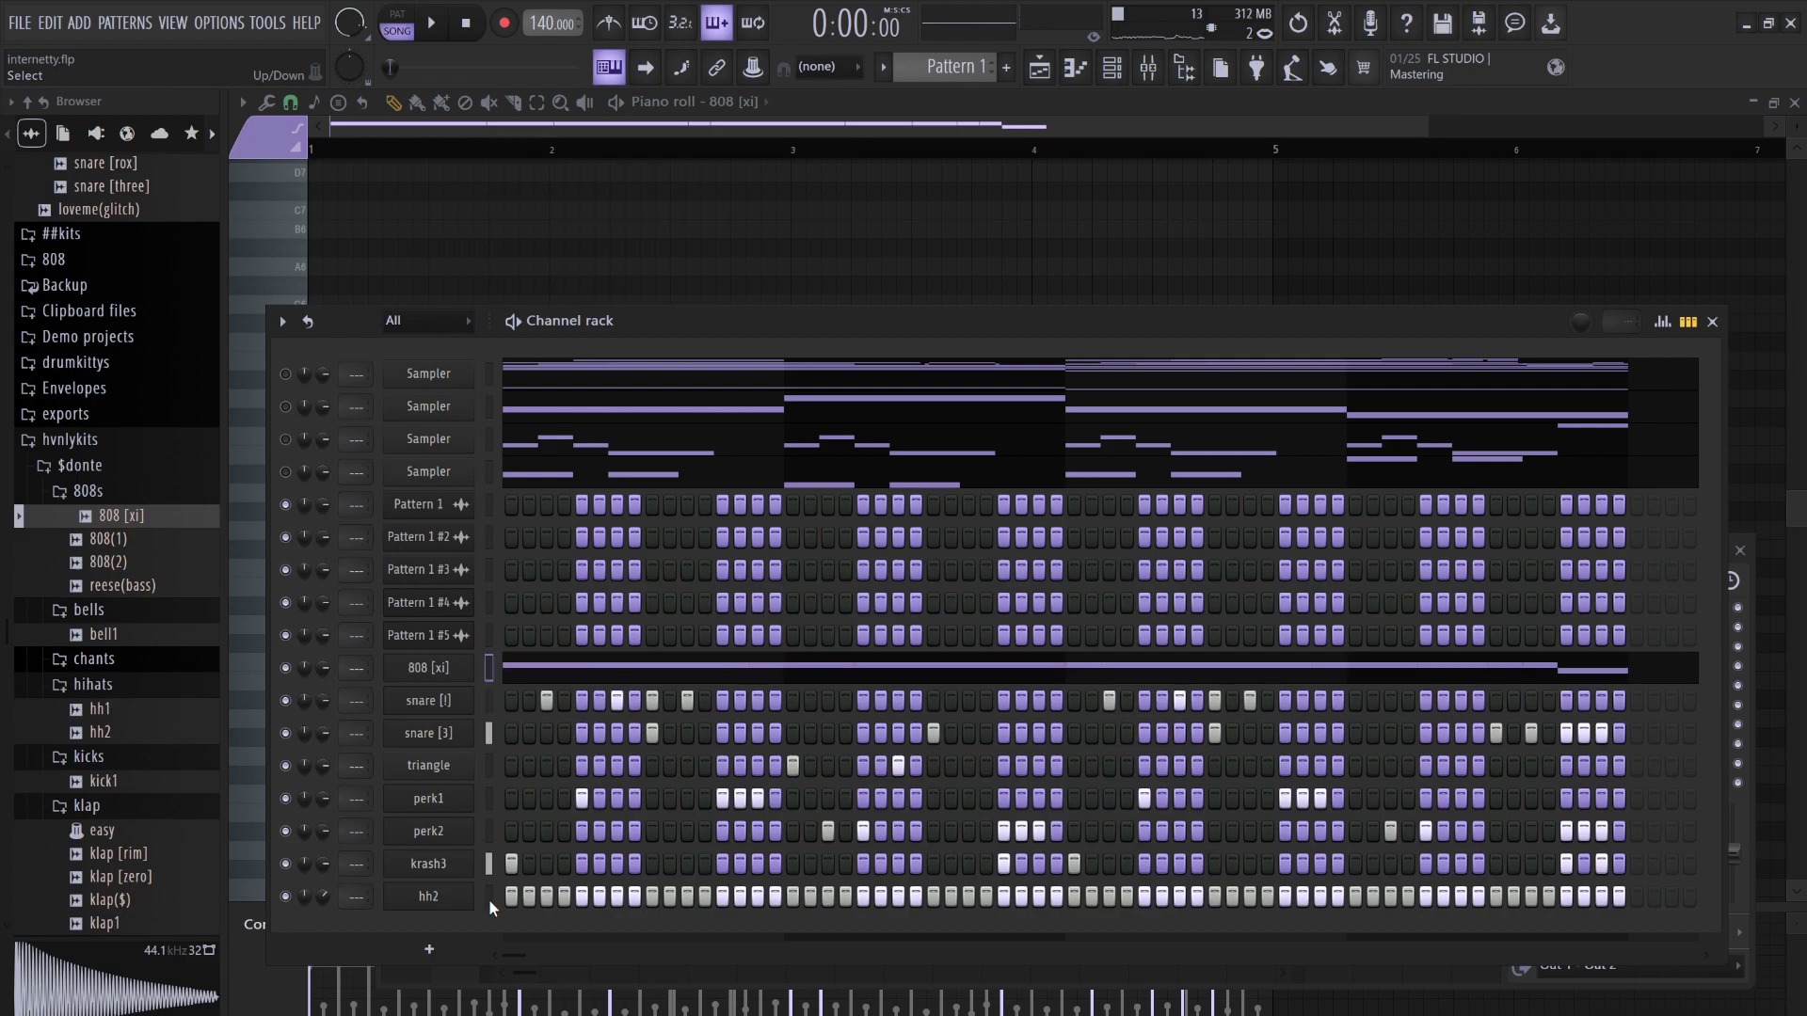
scroll(489, 899, up, 1)
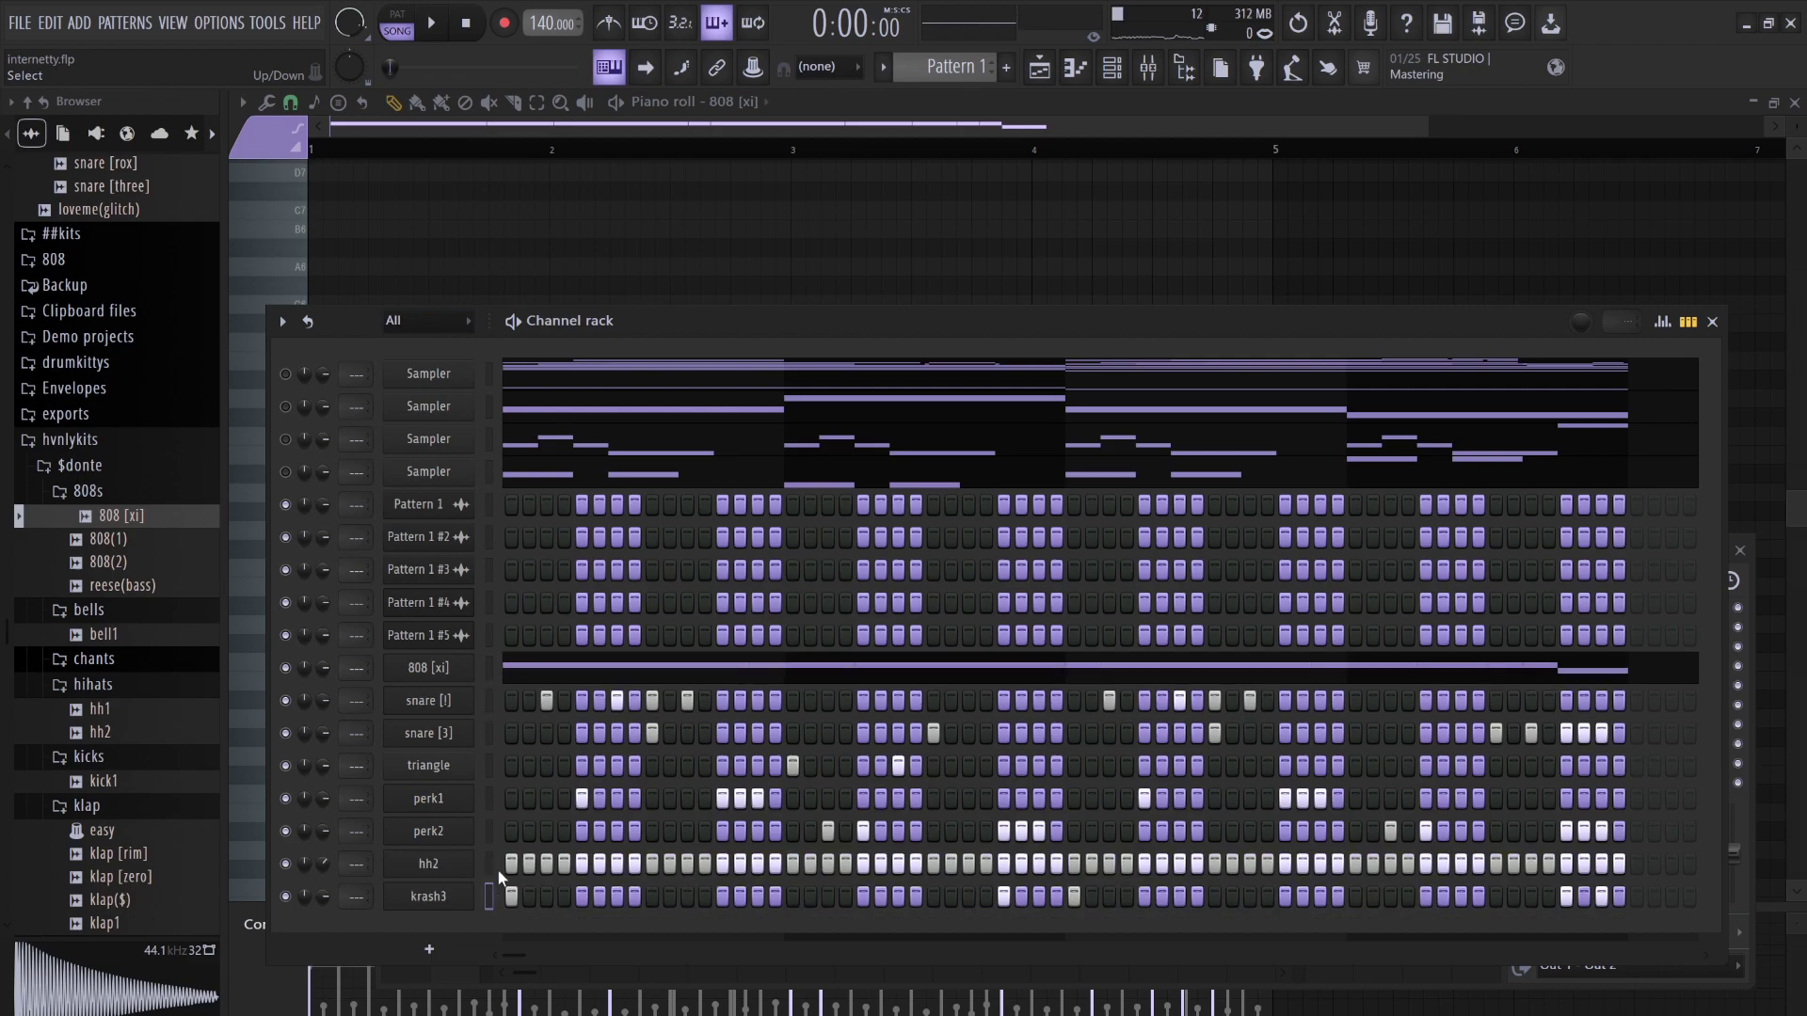
scroll(500, 877, up, 5)
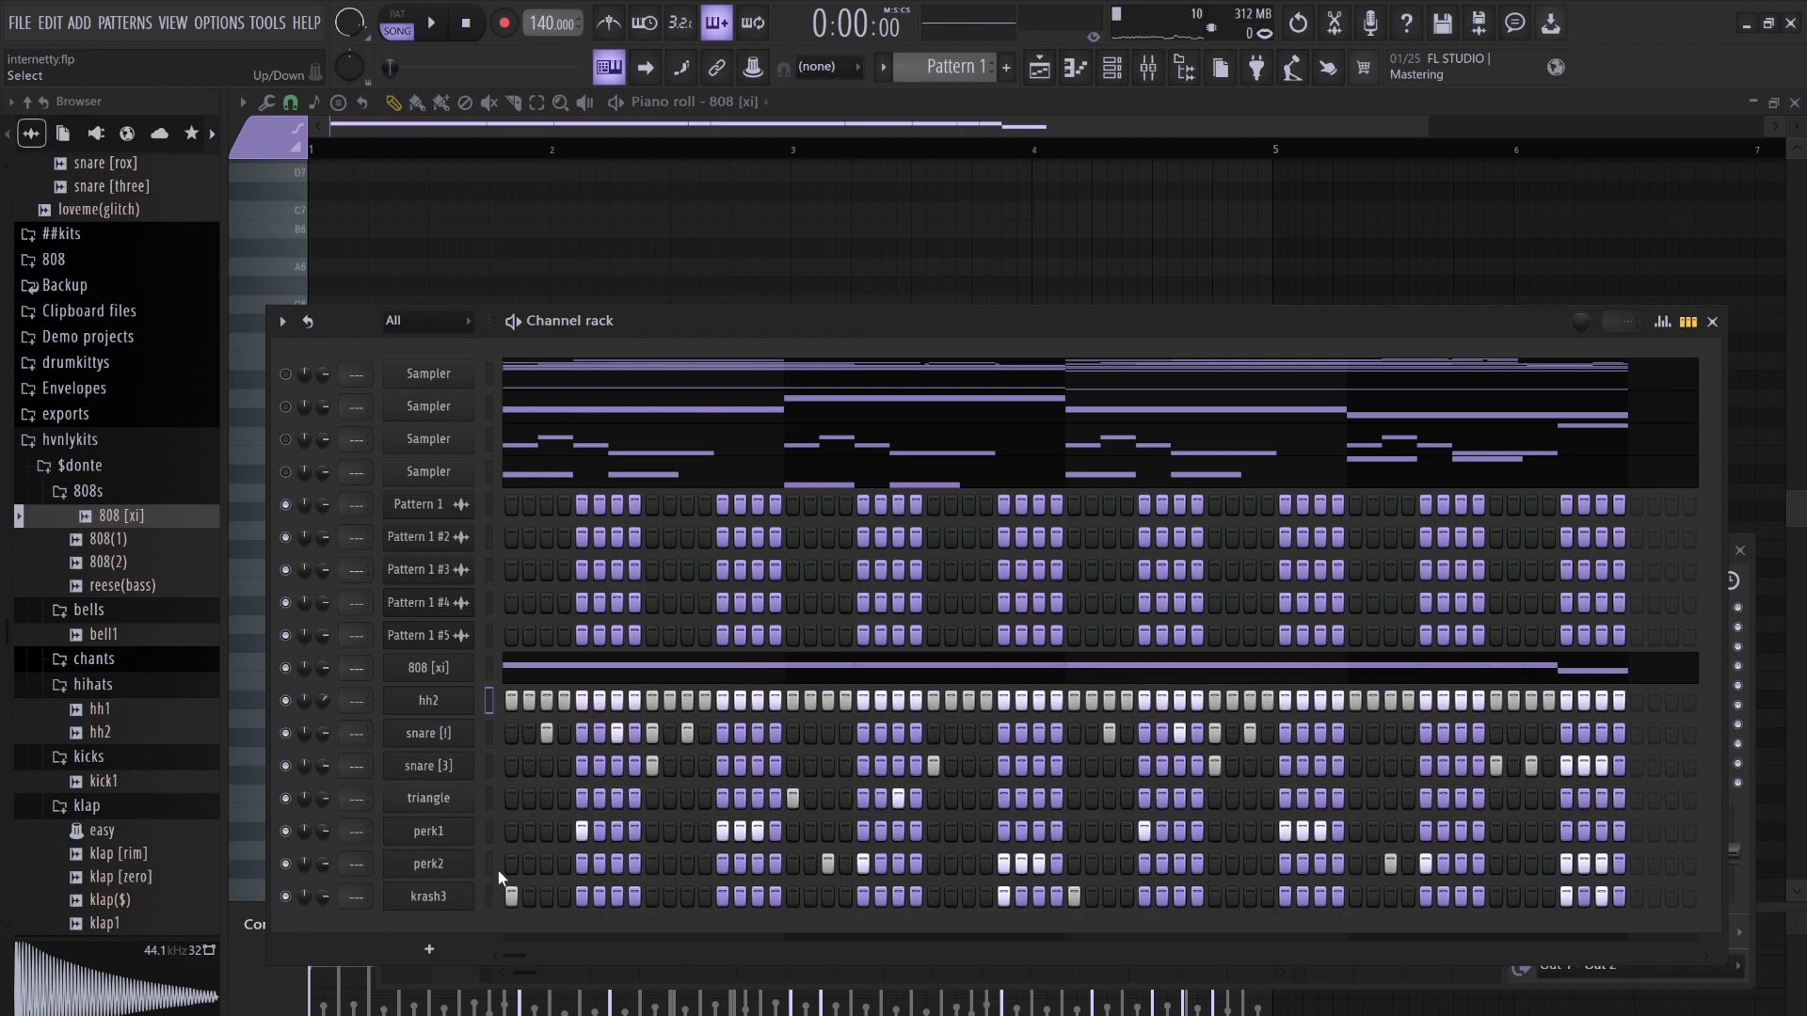
scroll(500, 877, down, 1)
scroll(500, 877, down, 1)
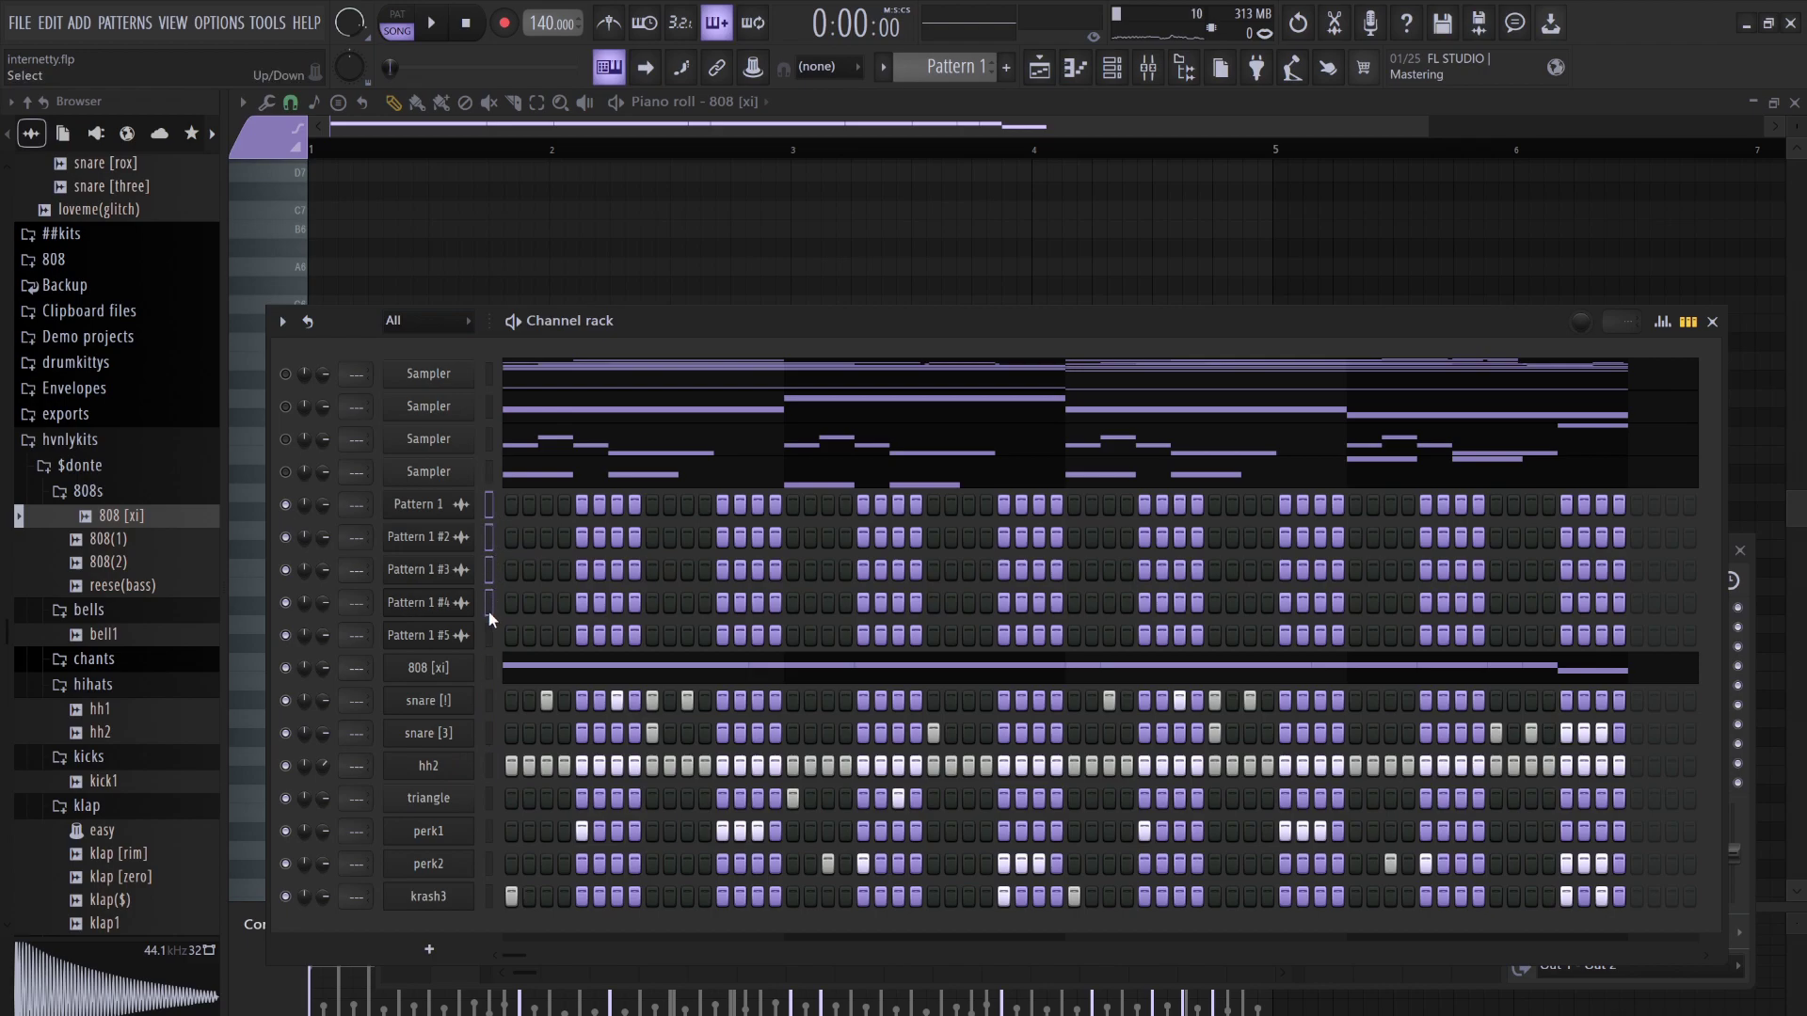
Put a Fruity soft clipper on the Master and assign the Pattern 1 to Pattern 1 #5 channels to mixer tracks 1–5
click(1149, 71)
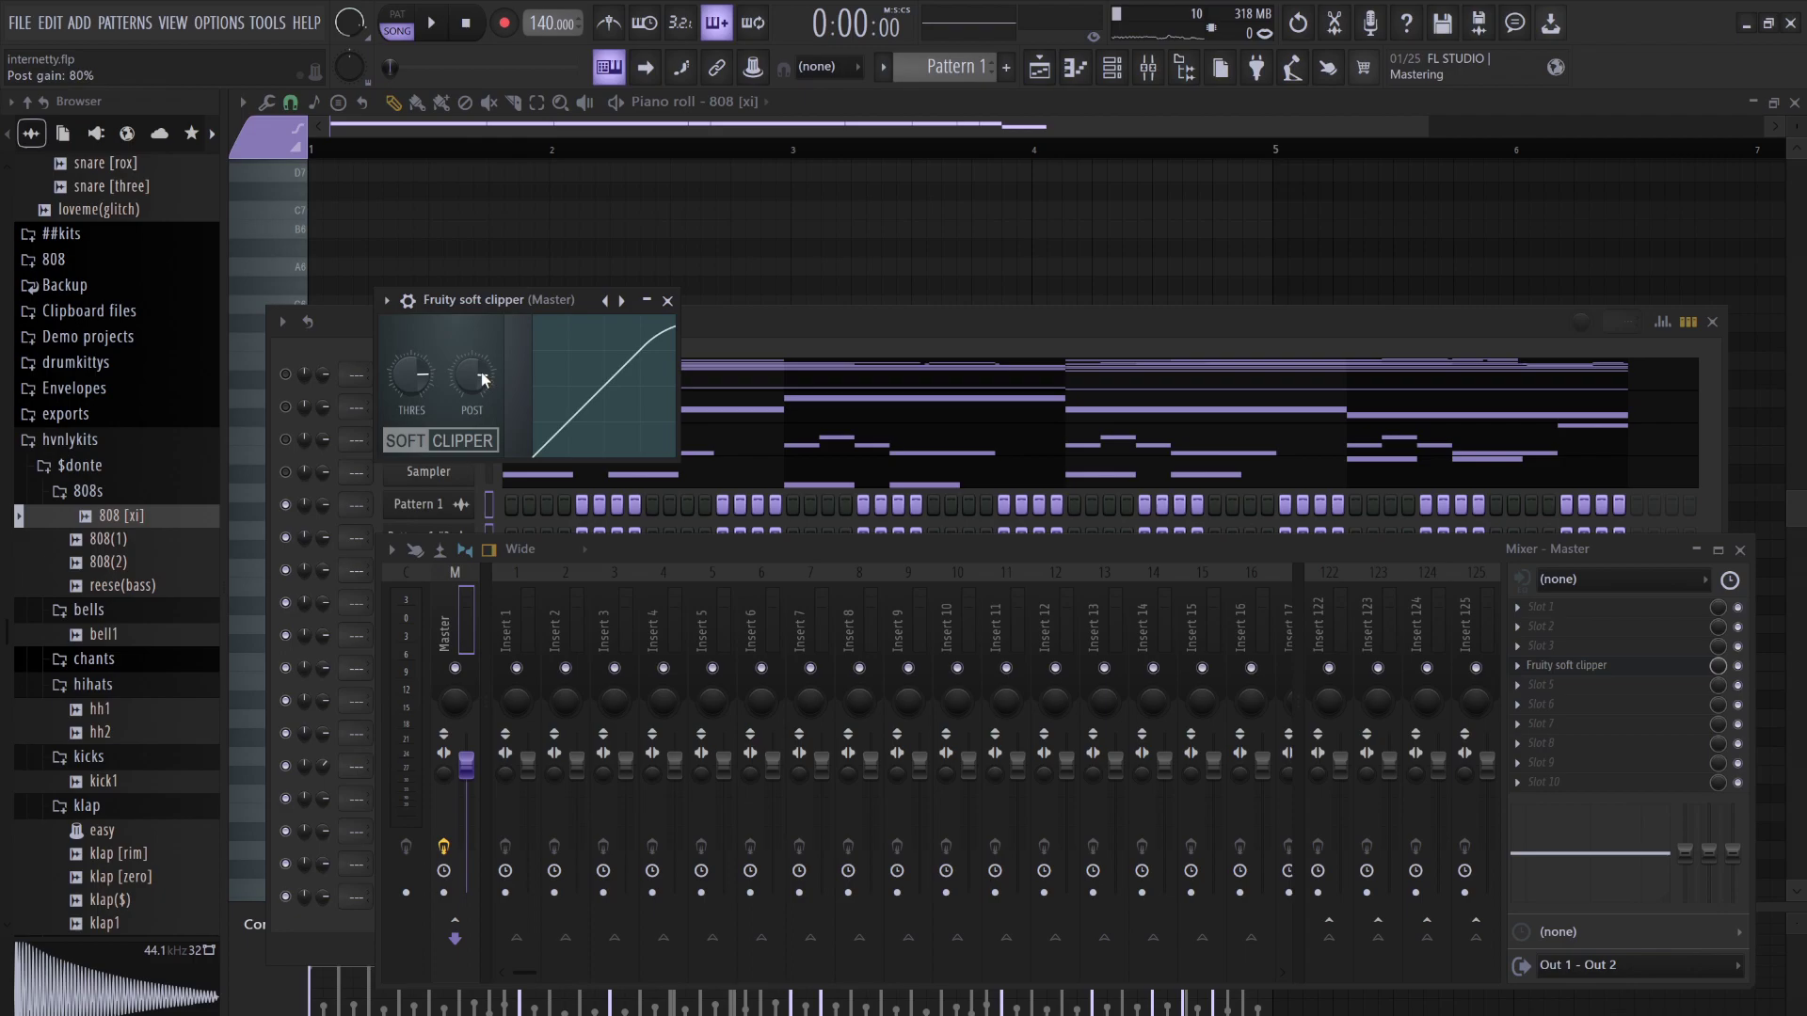
click(507, 632)
key(ctrl+shift+l)
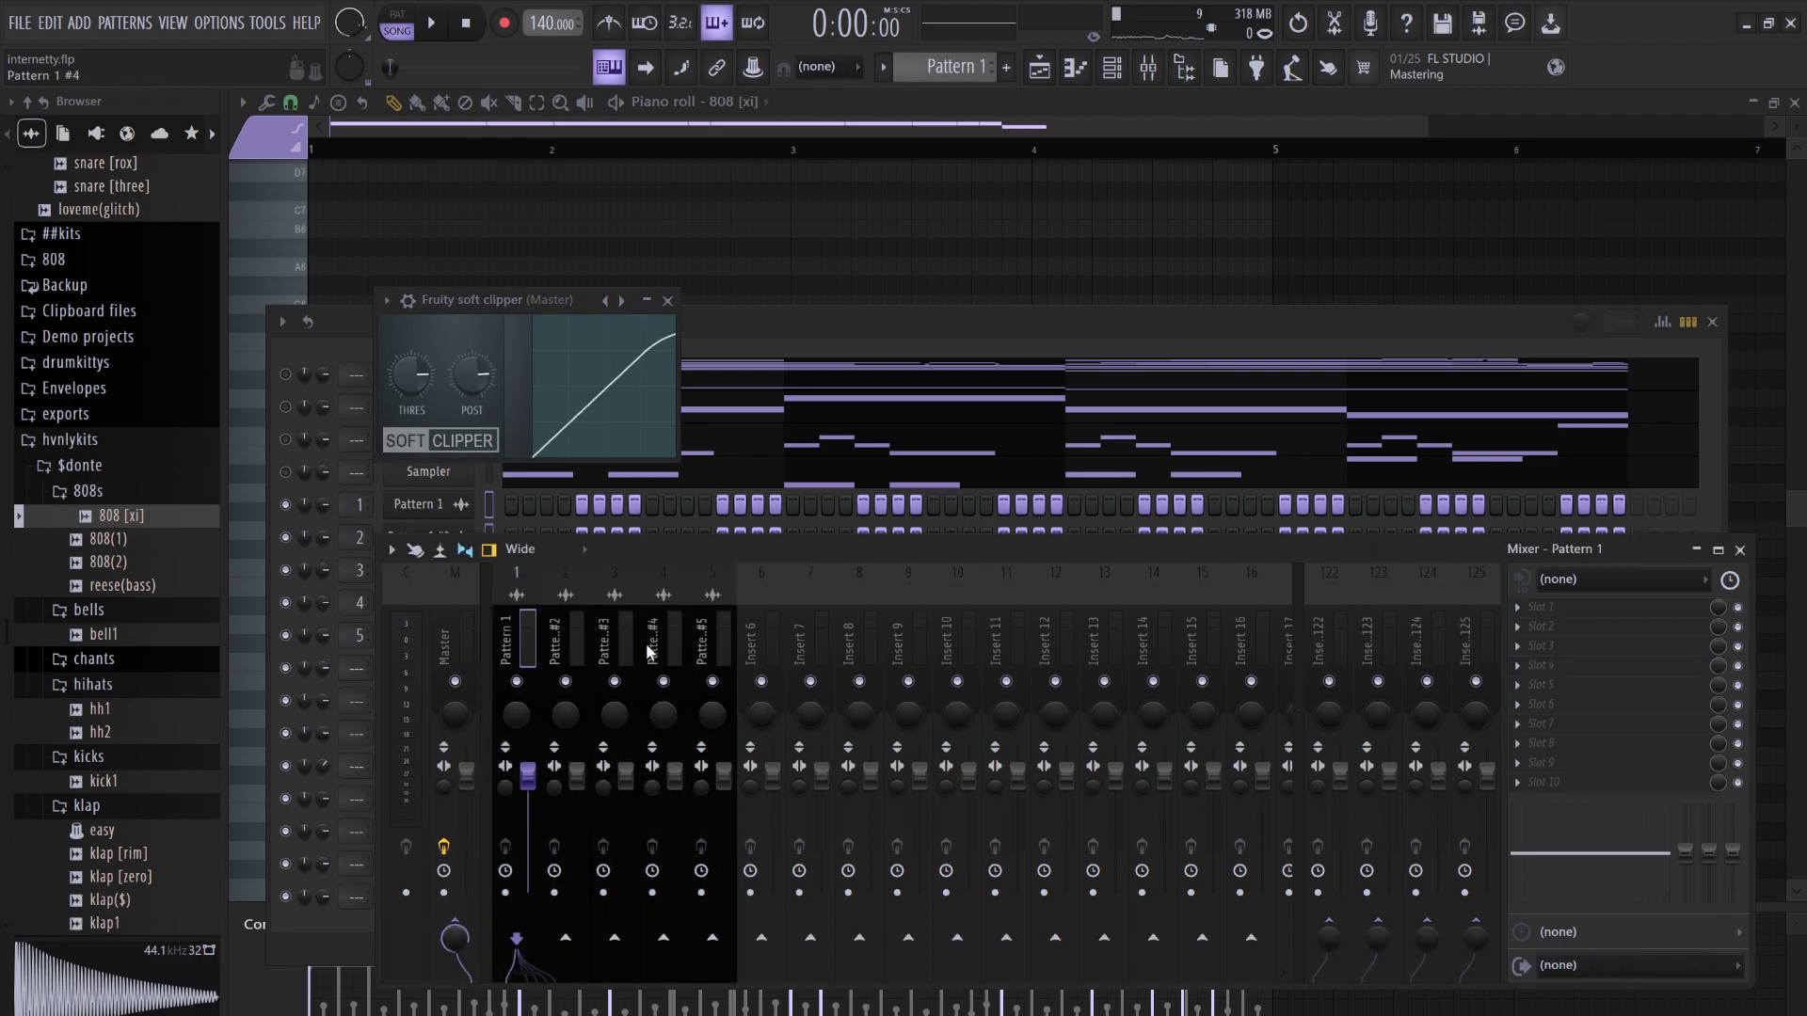
Route the Pattern 1 to Pattern 1 #5 mixer tracks only to Insert 6
drag(639, 641, 583, 640)
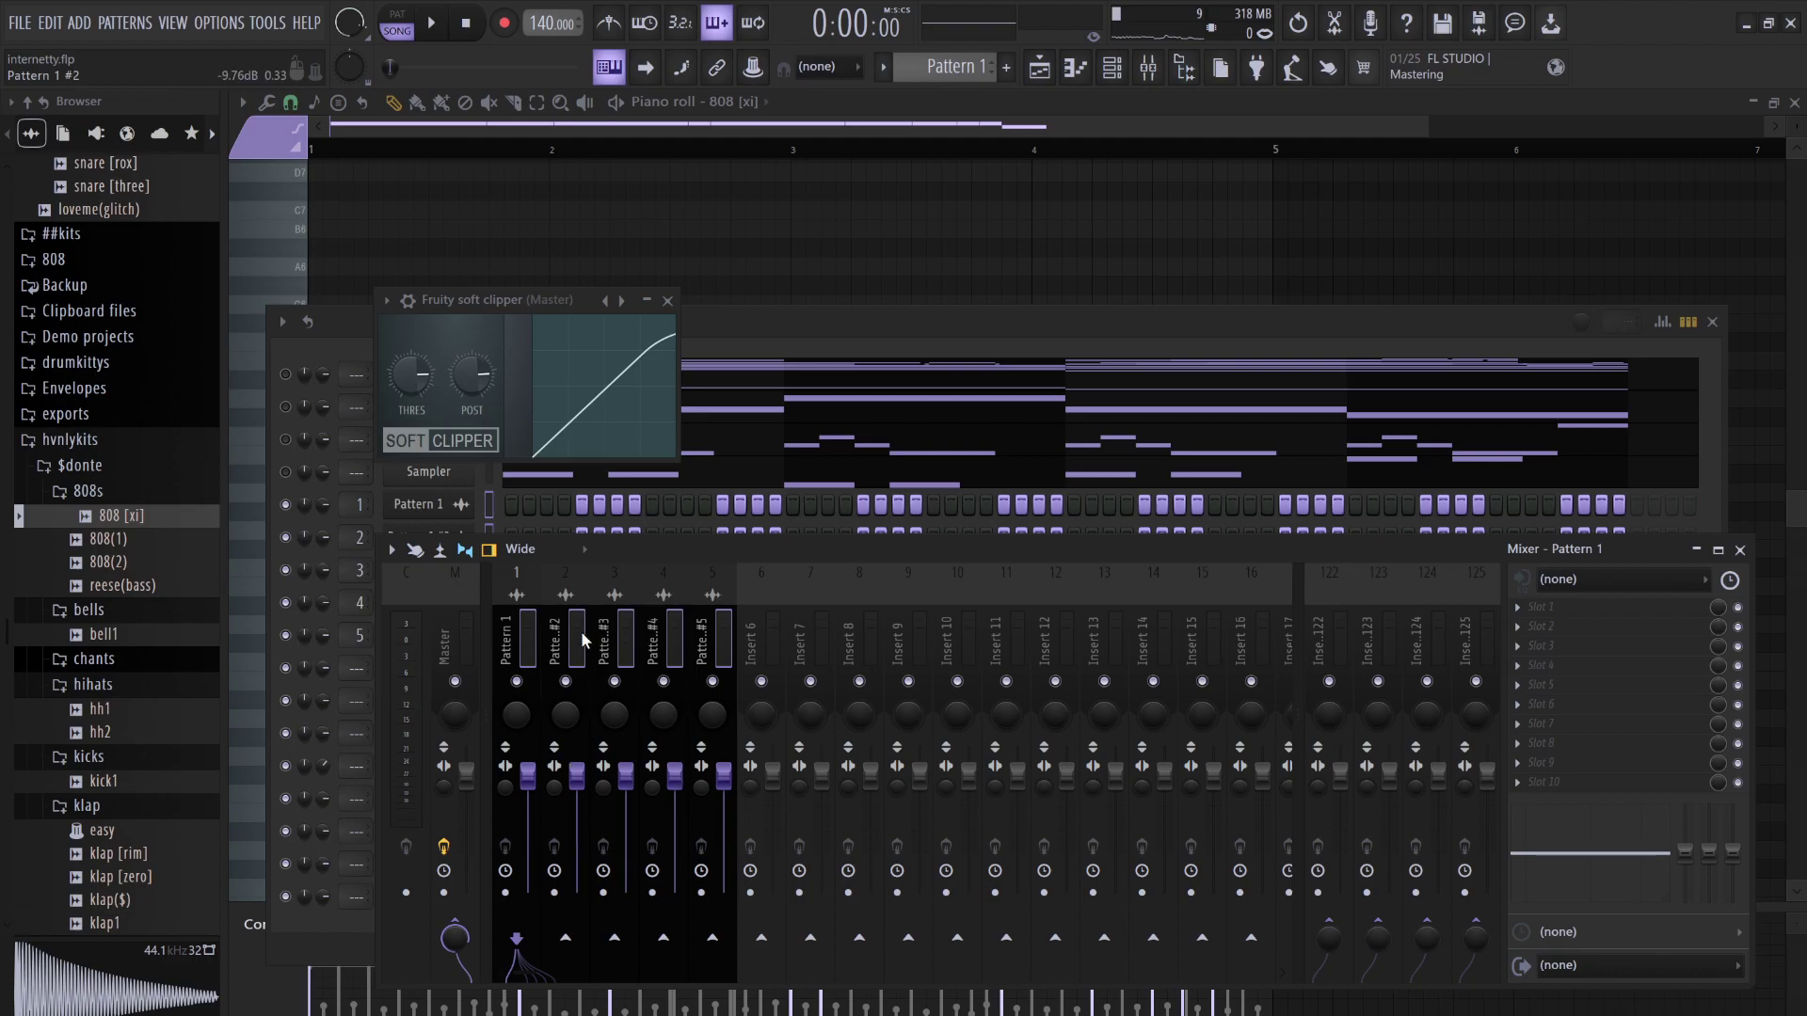
click(764, 636)
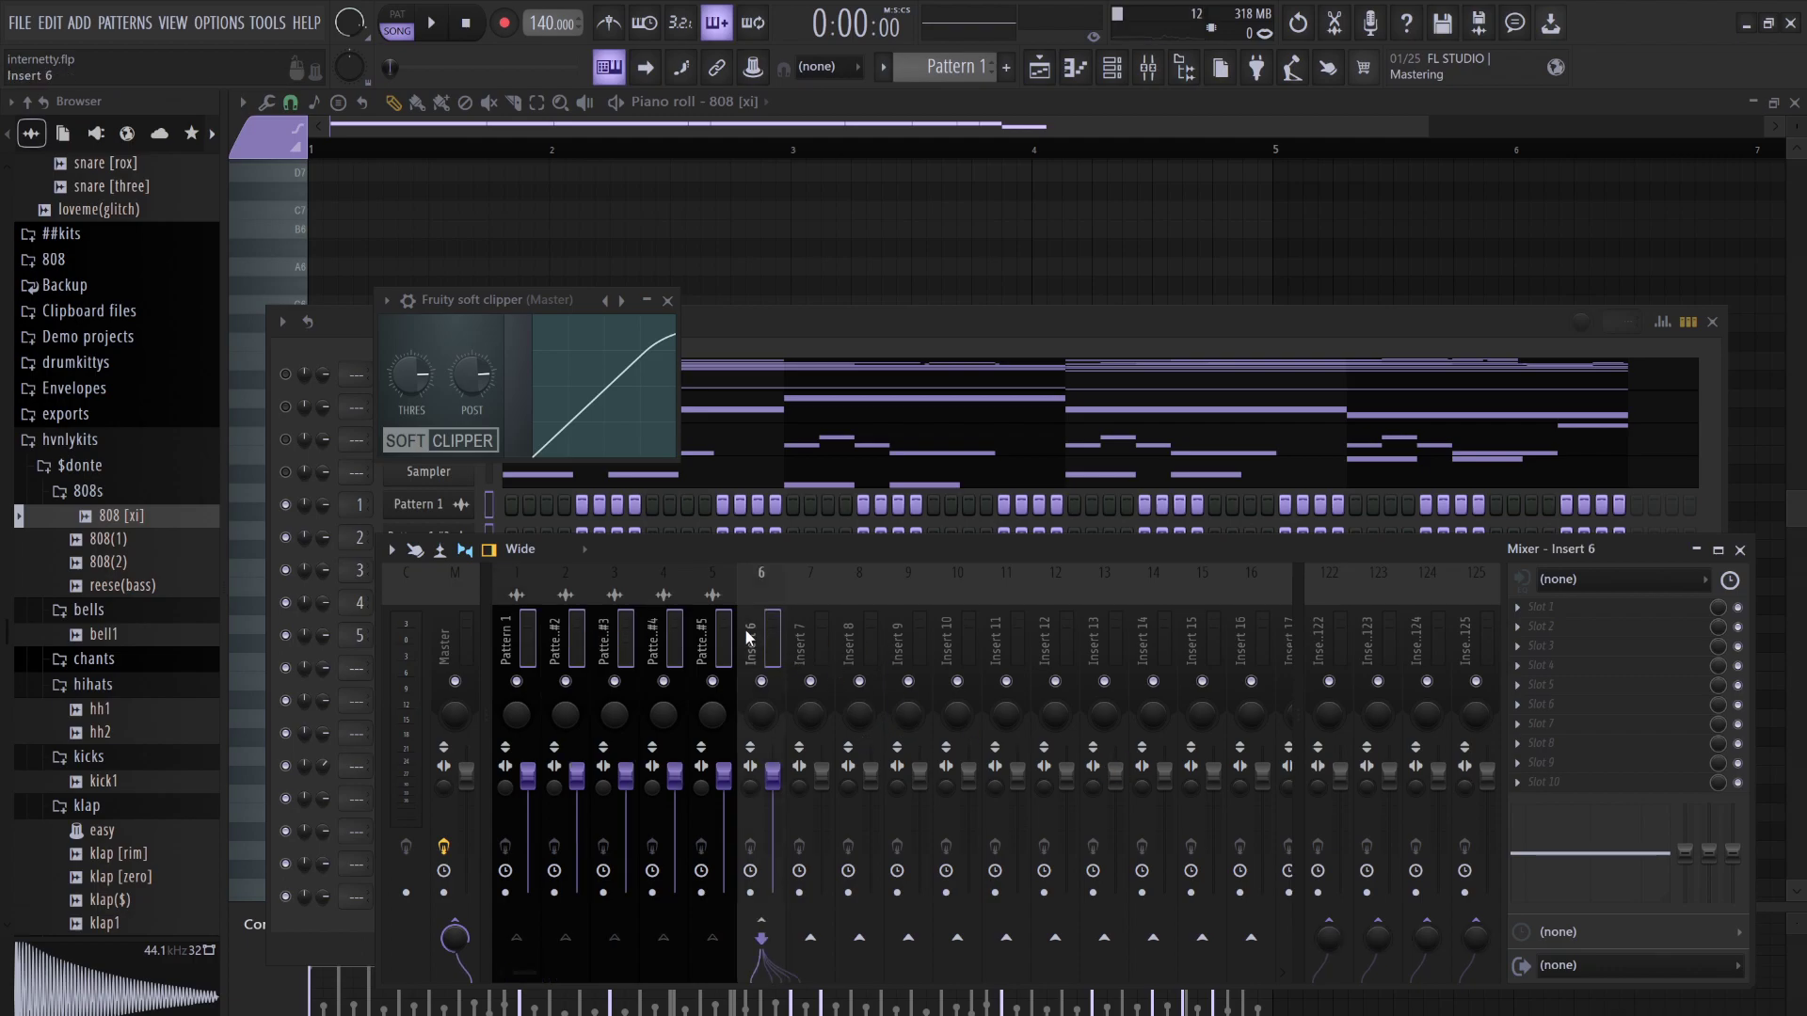
drag(766, 633, 729, 646)
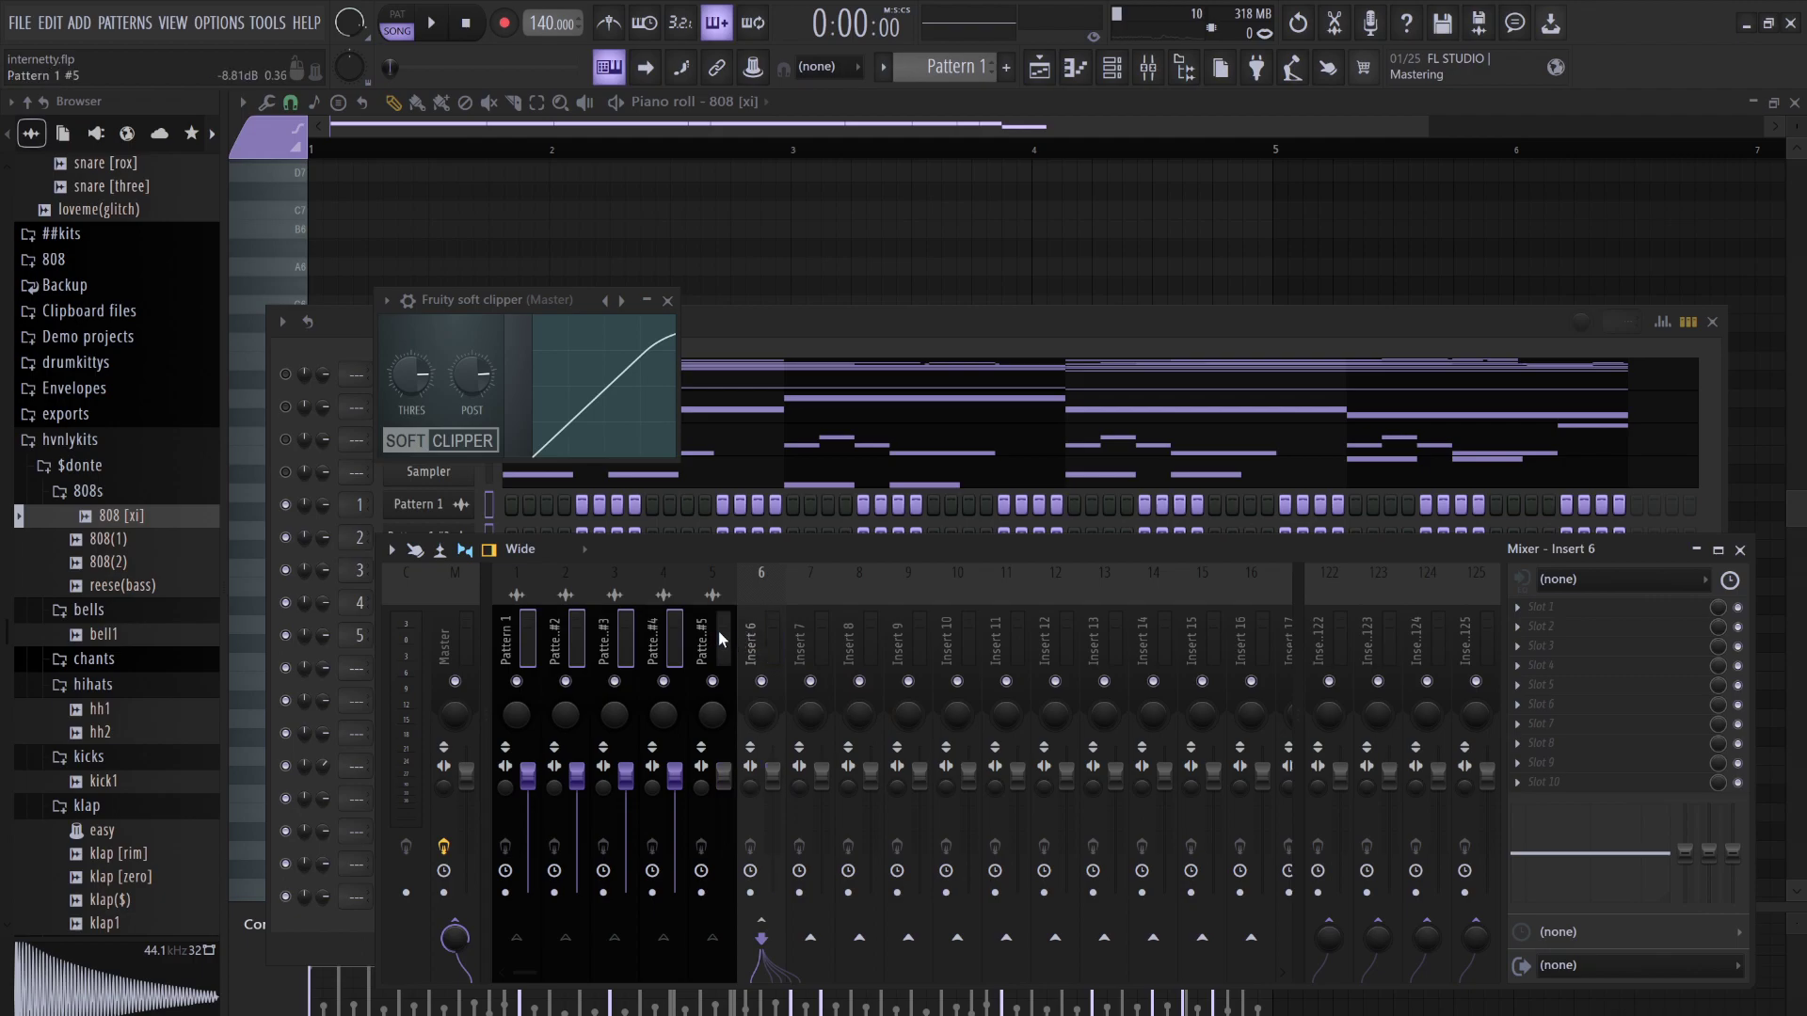
Lower the volumes of mixer tracks Pattern 1 #2 through Pattern 1 #5 to 0%
click(698, 647)
drag(724, 776, 676, 892)
drag(625, 774, 625, 892)
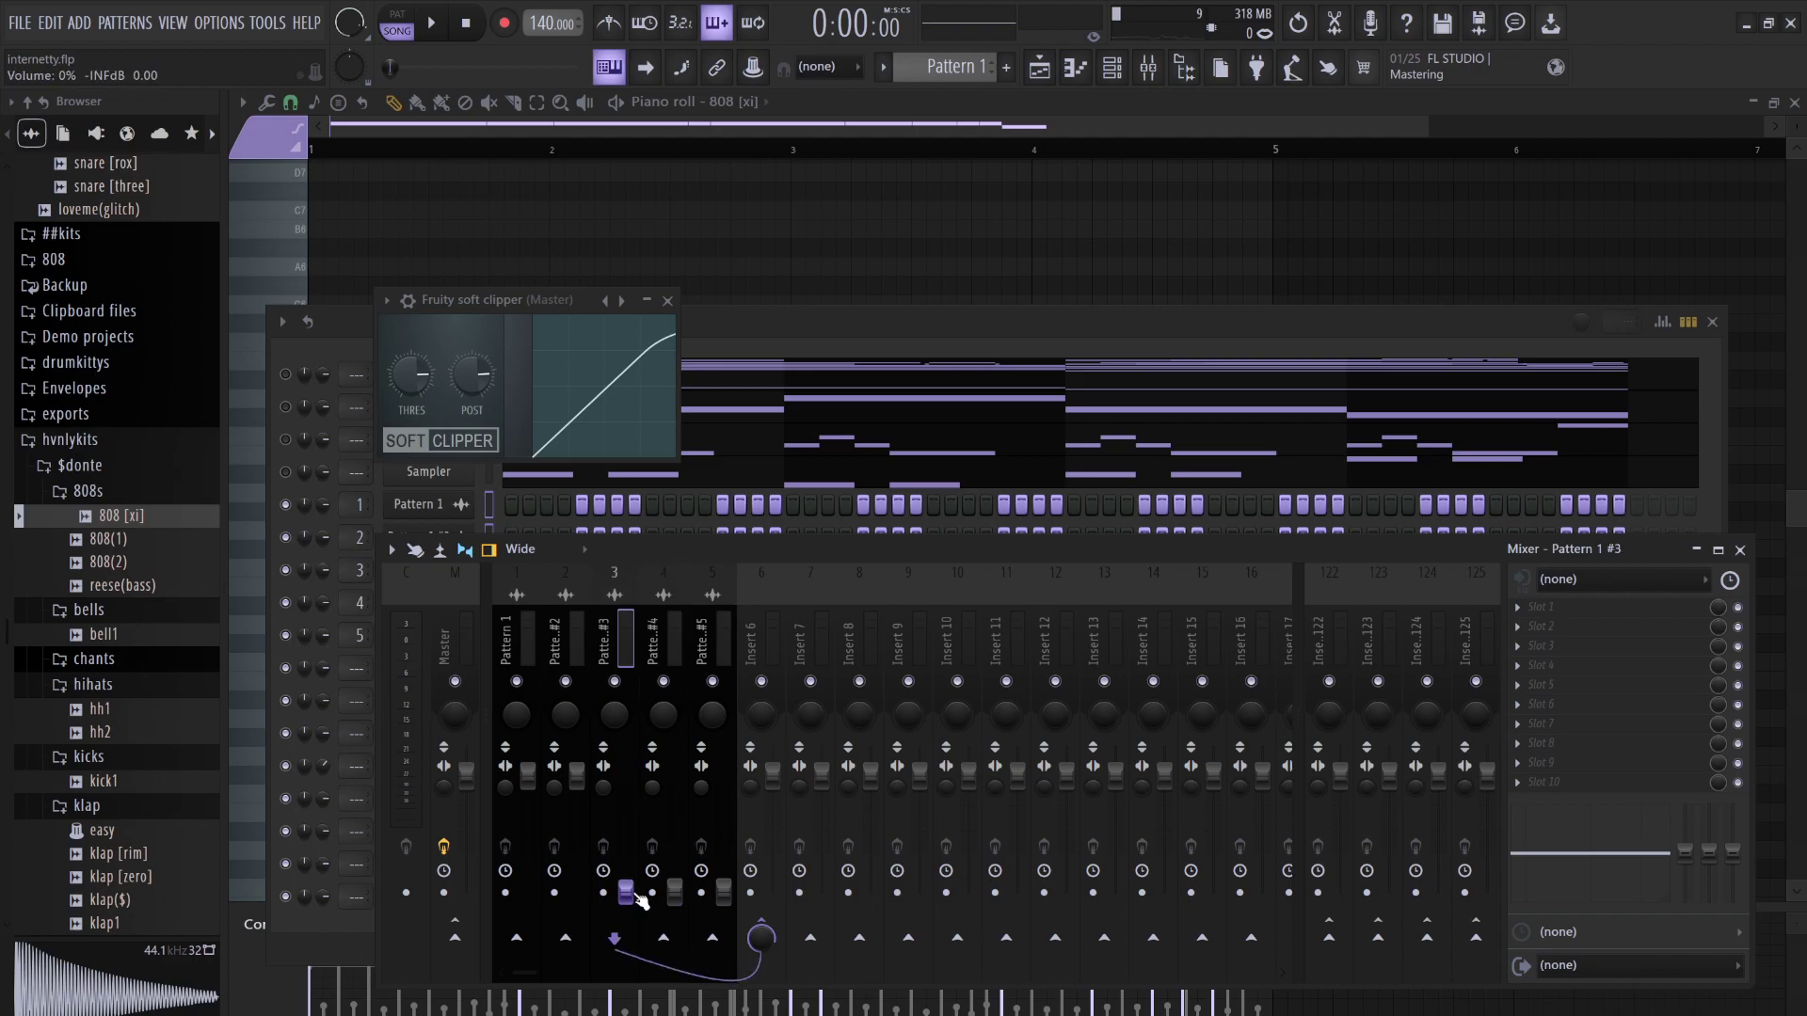
drag(579, 781, 577, 892)
Add Fruity parametric EQ 2 to the Pattern 1 mixer track and pull band 1 fully down near 100 Hz as a low cut
click(528, 774)
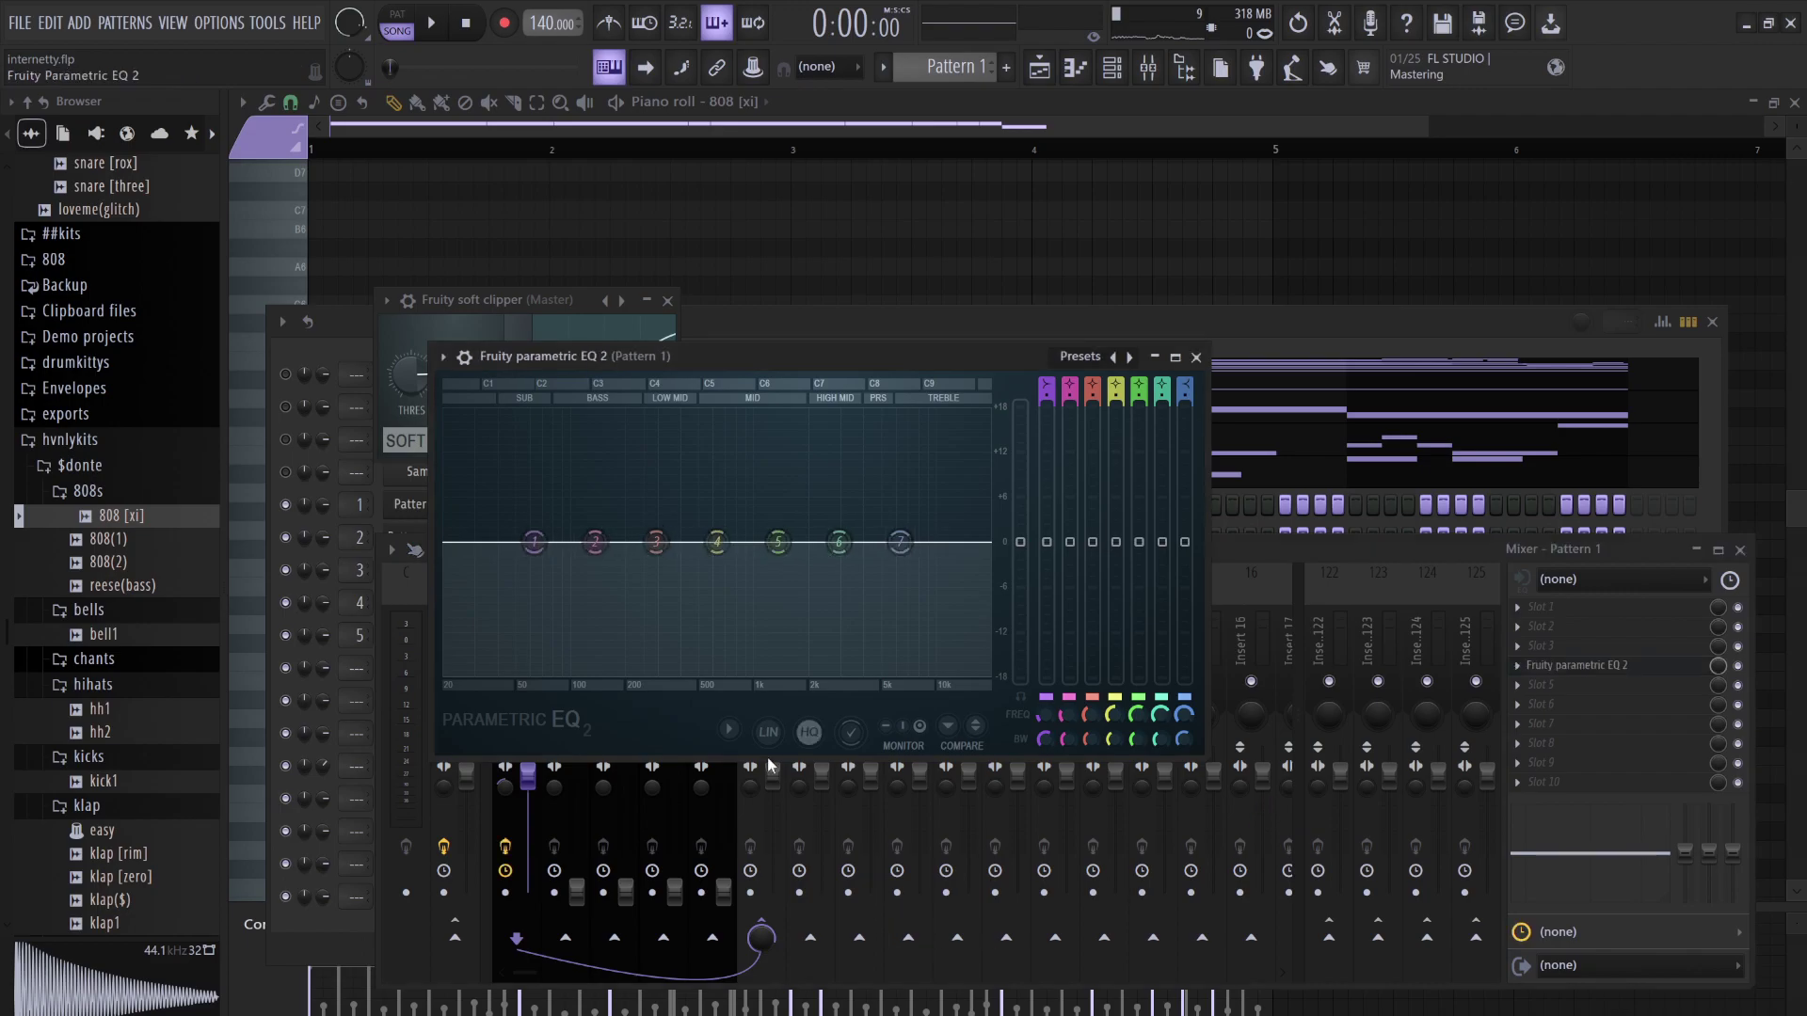
drag(534, 542, 570, 673)
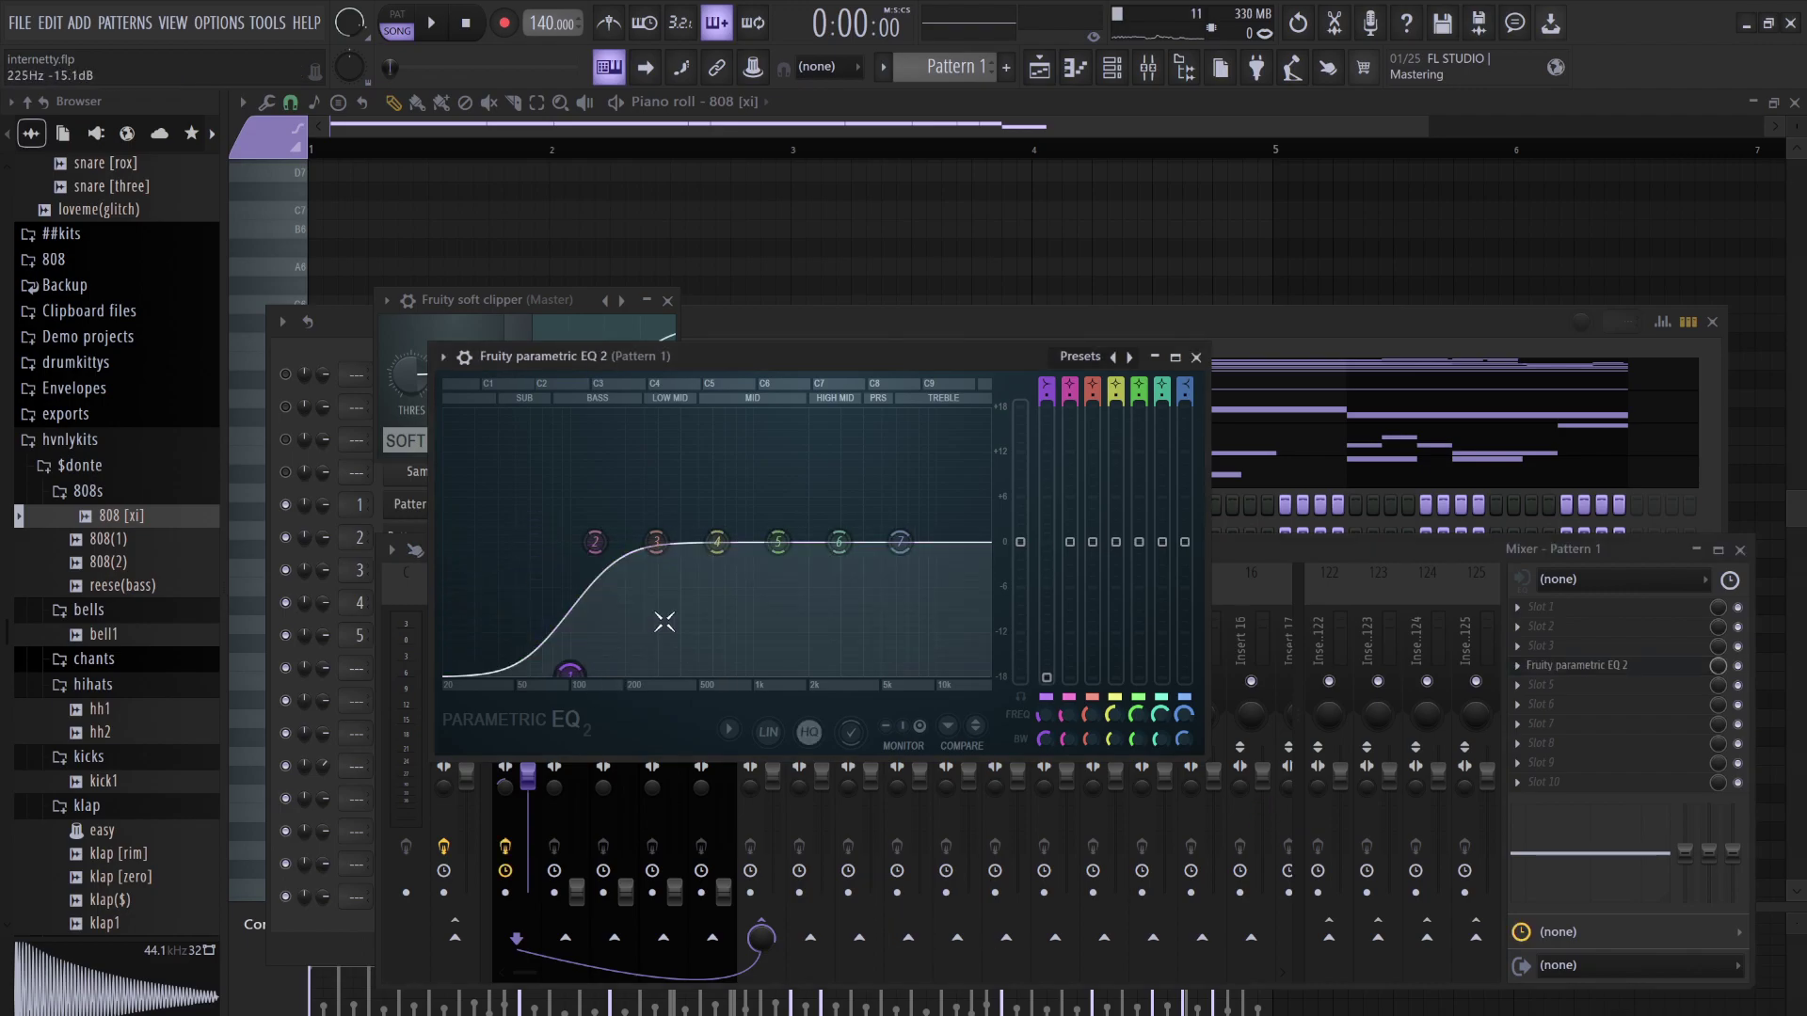
key(space)
key(space)
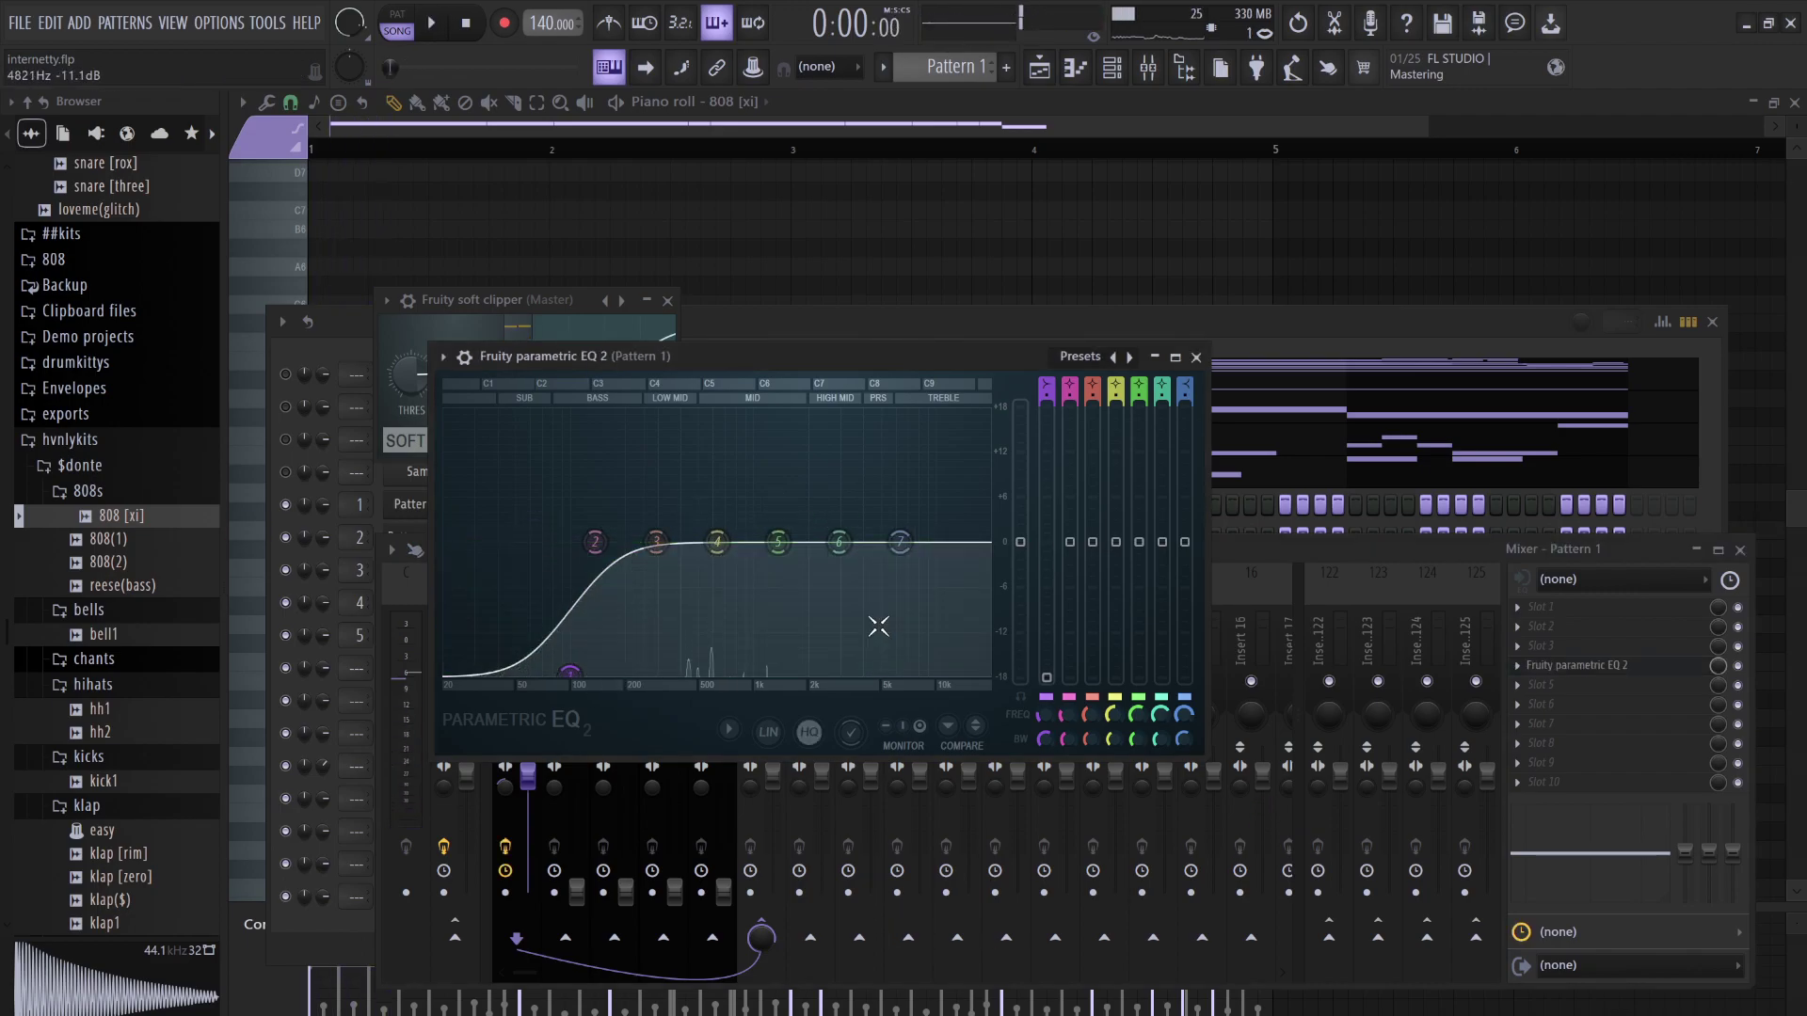
Assign the 808 [xi] through krash3 channels to mixer tracks 9–16 and route those tracks only to Insert 8
click(1056, 308)
click(496, 673)
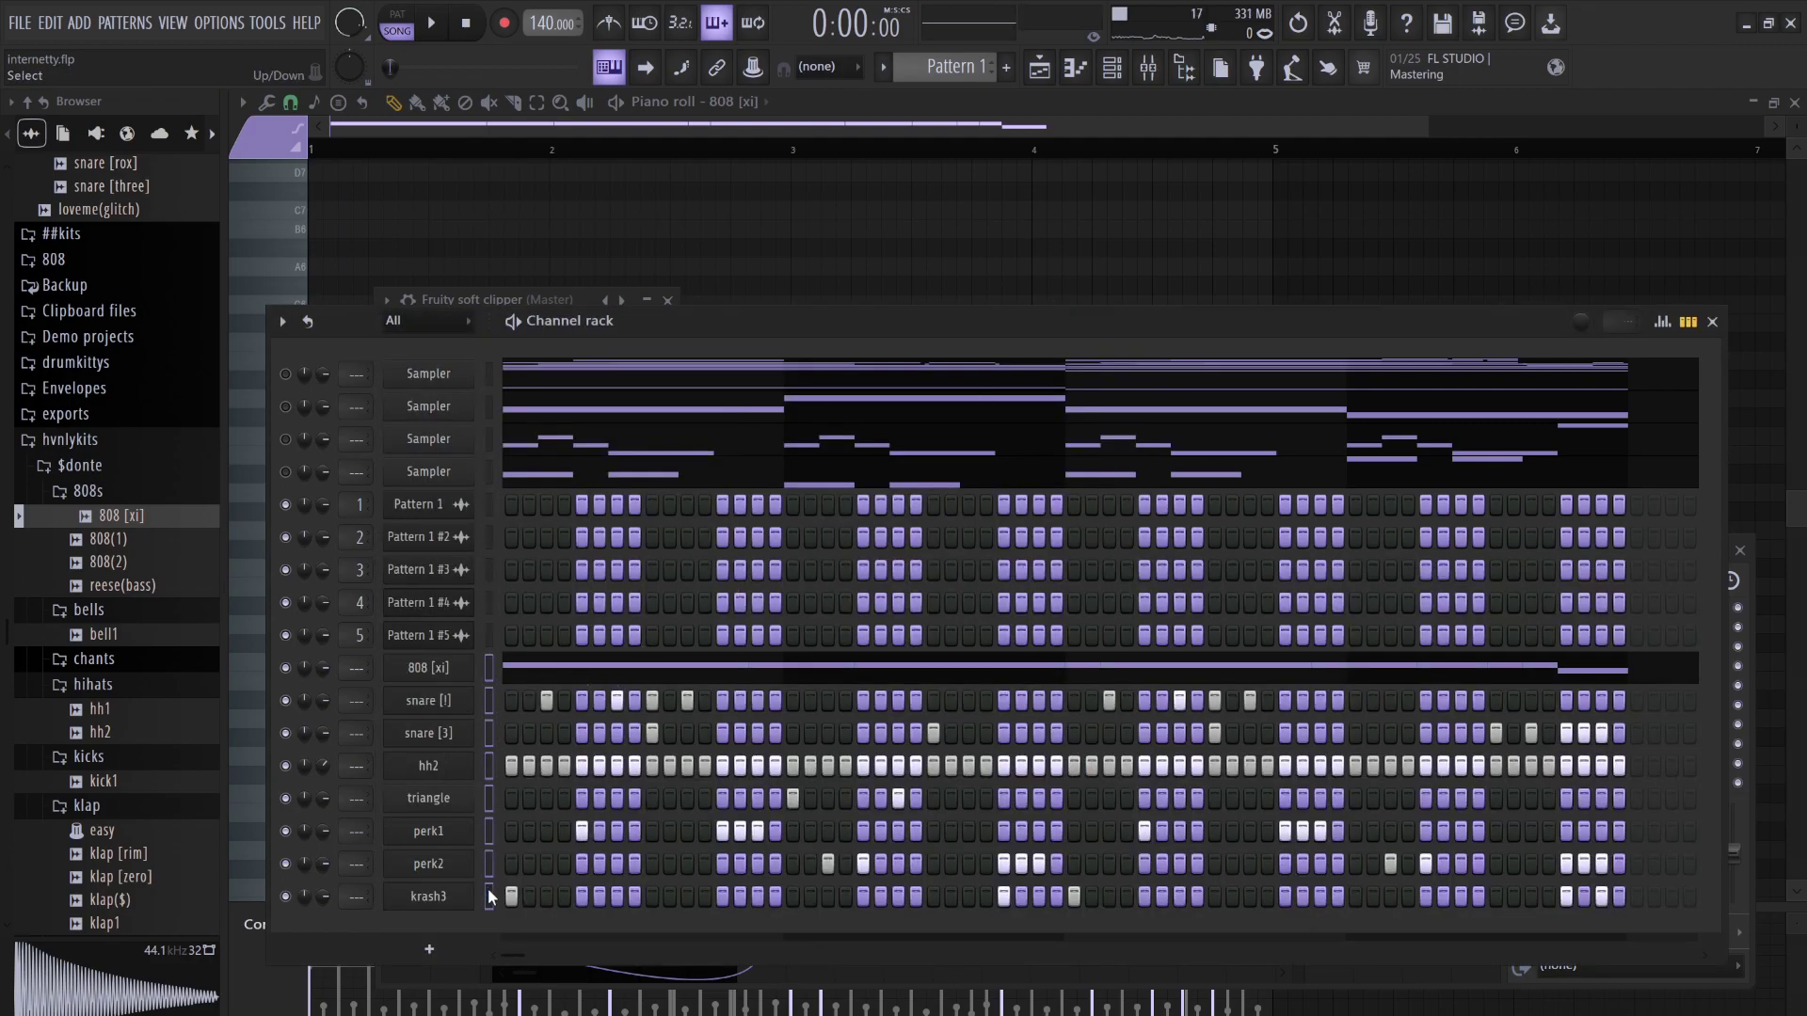
key(F9)
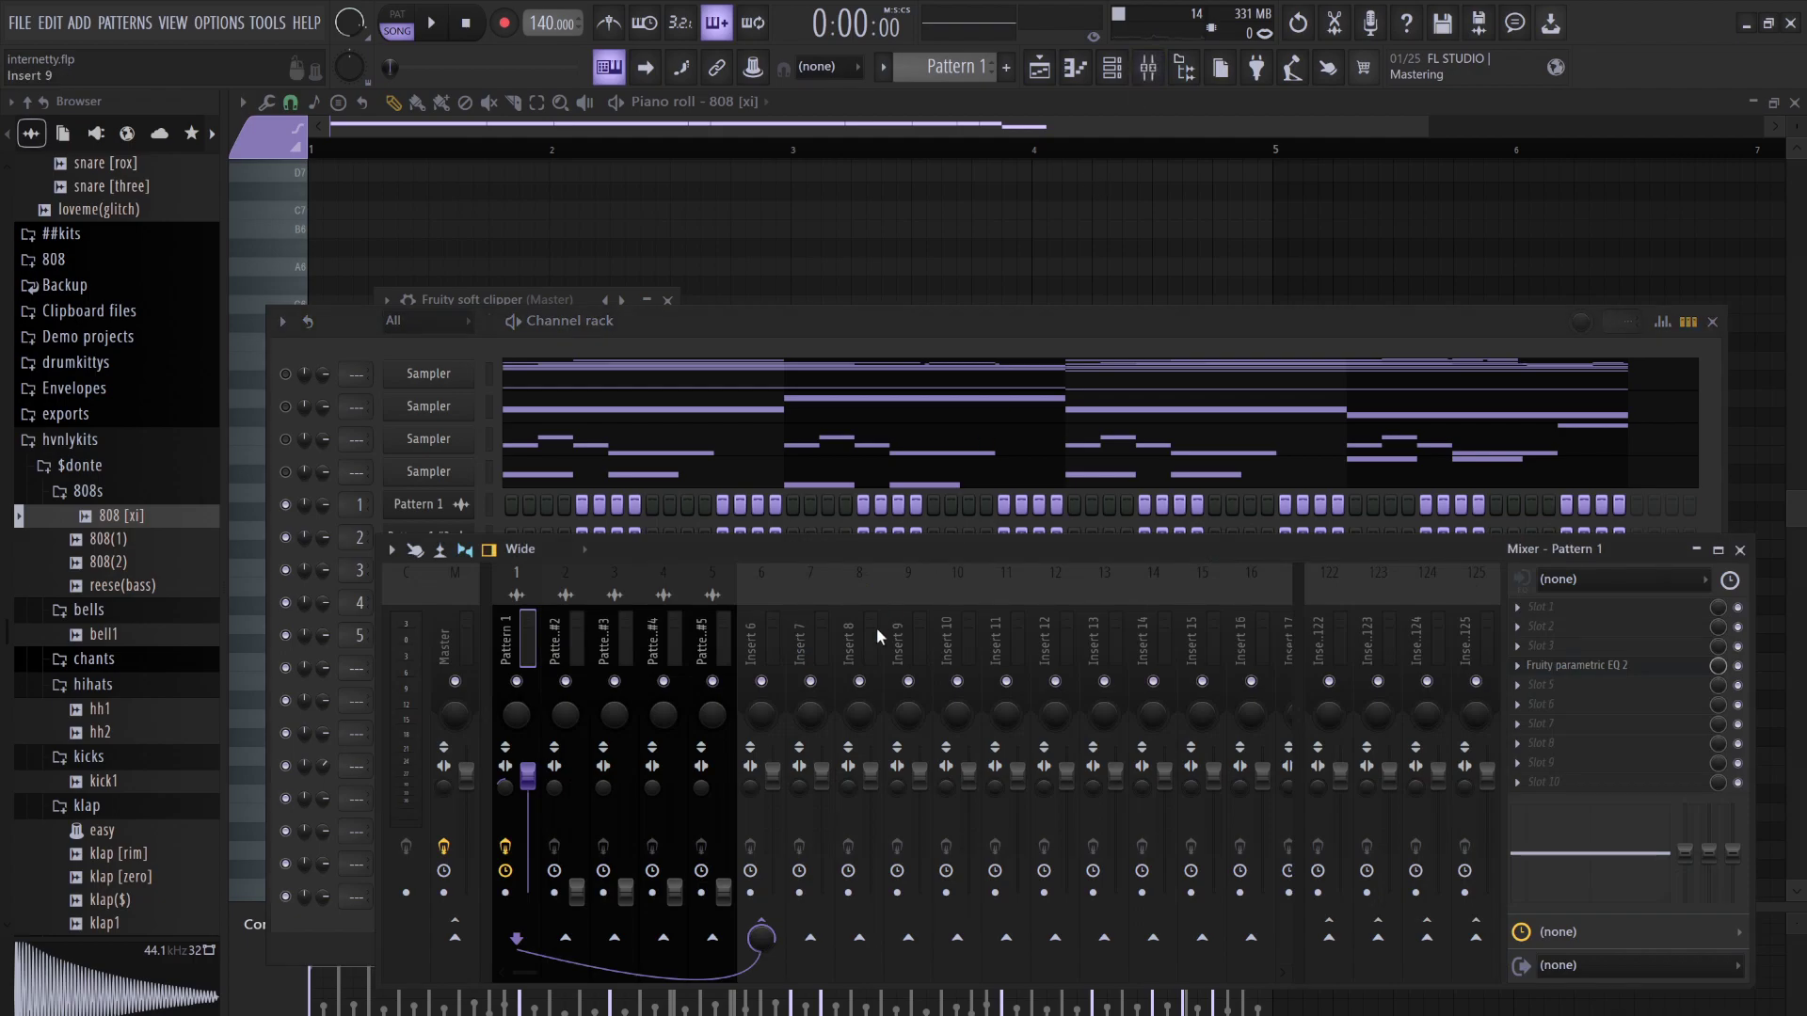
key(ctrl+l)
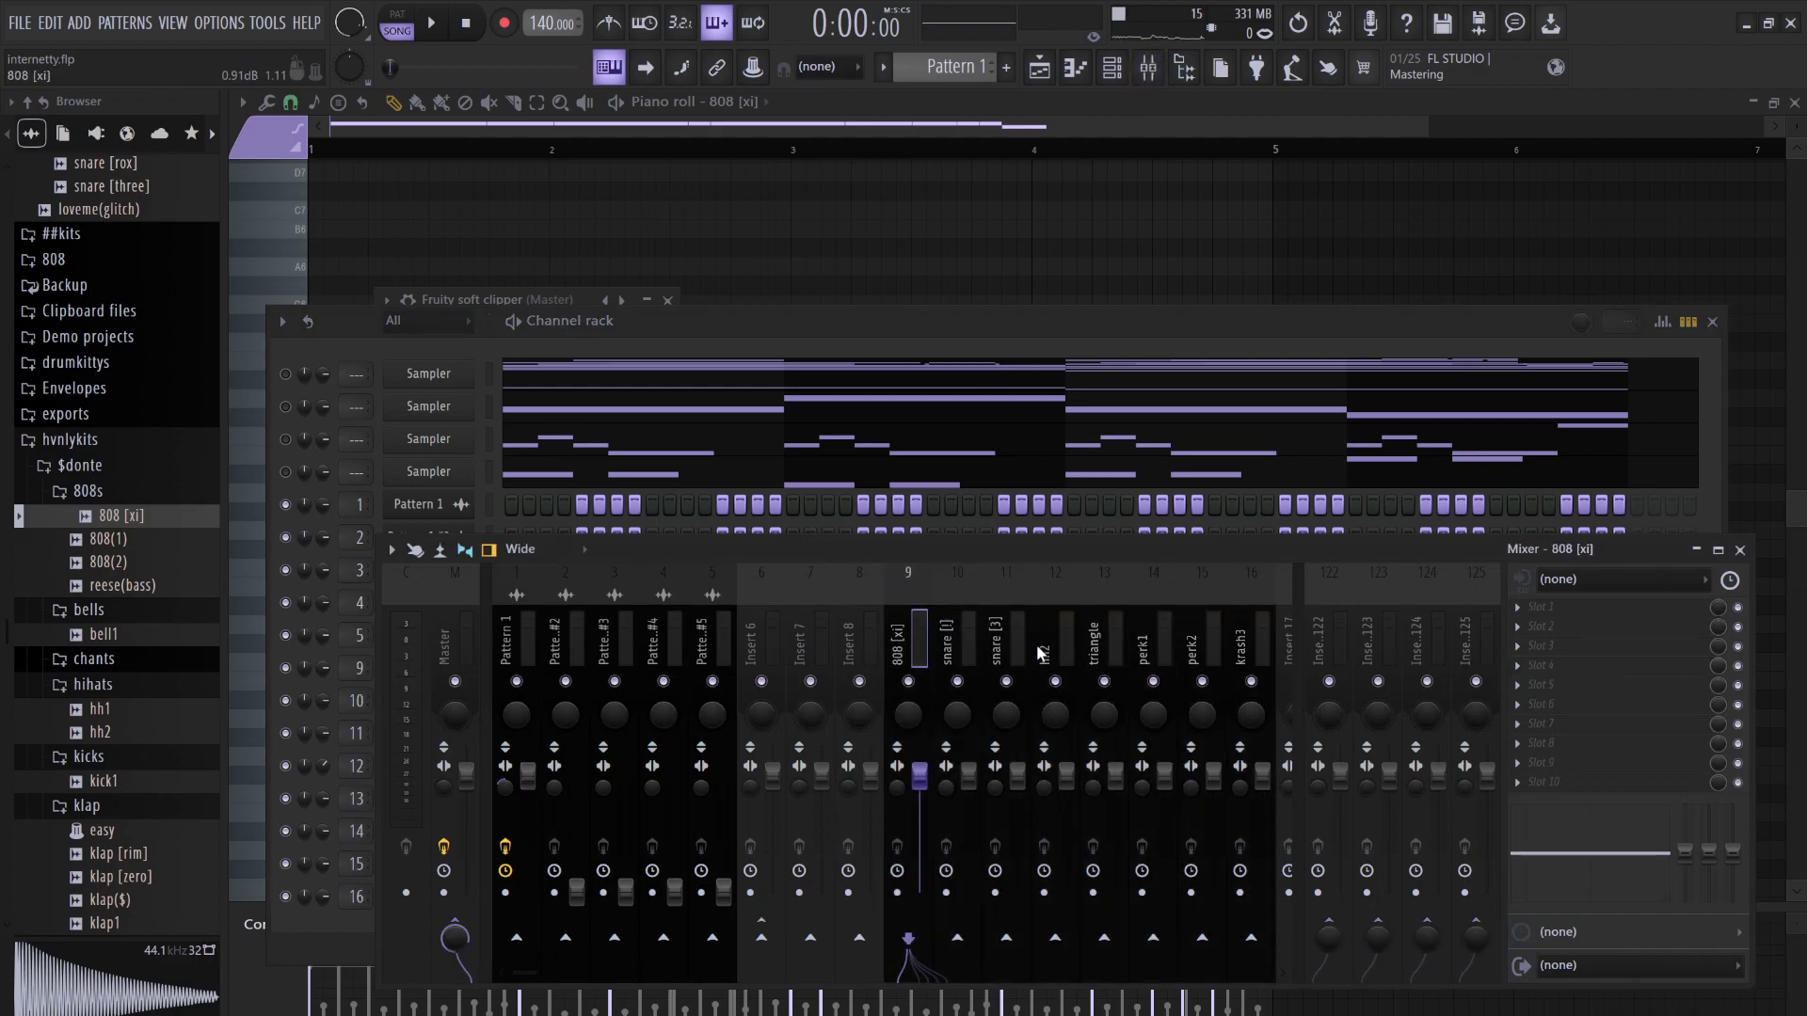
drag(1231, 643, 979, 630)
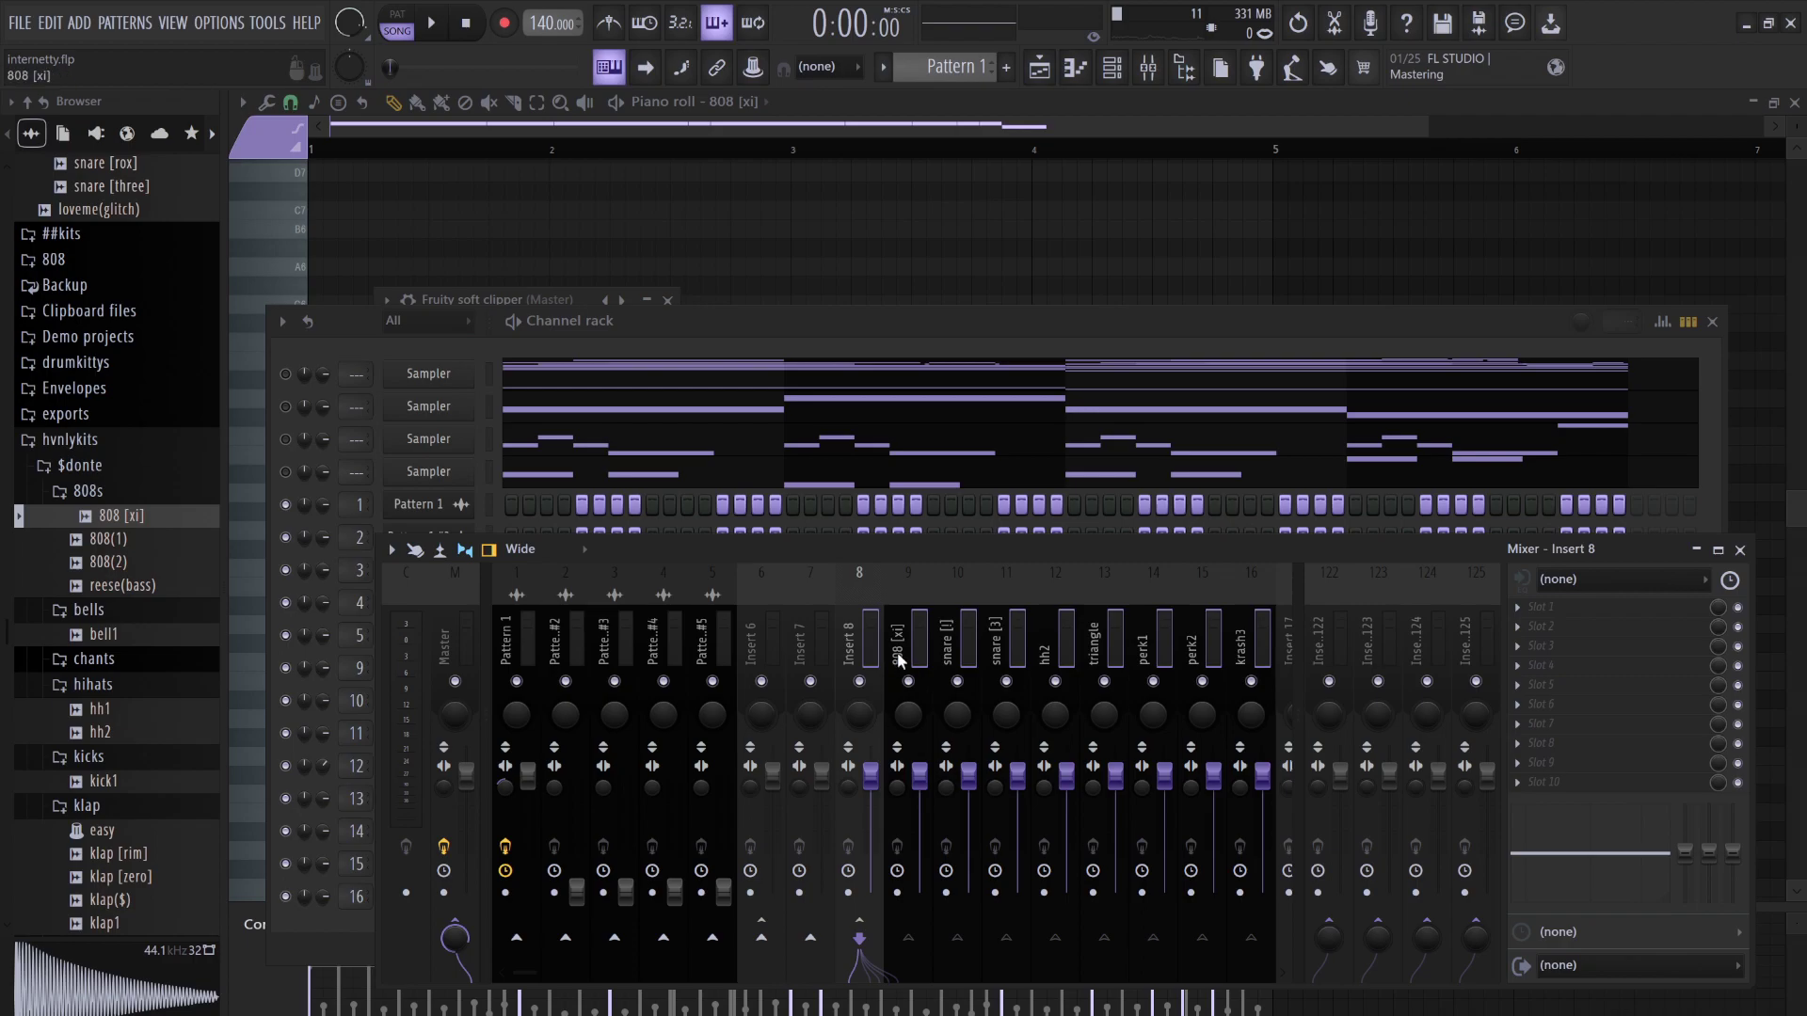
drag(874, 629, 911, 625)
Lower the snare [!] through krash3 track volumes to zero and set the 808 [xi] stereo separation to 100% merged
drag(968, 775, 969, 892)
drag(897, 788, 898, 695)
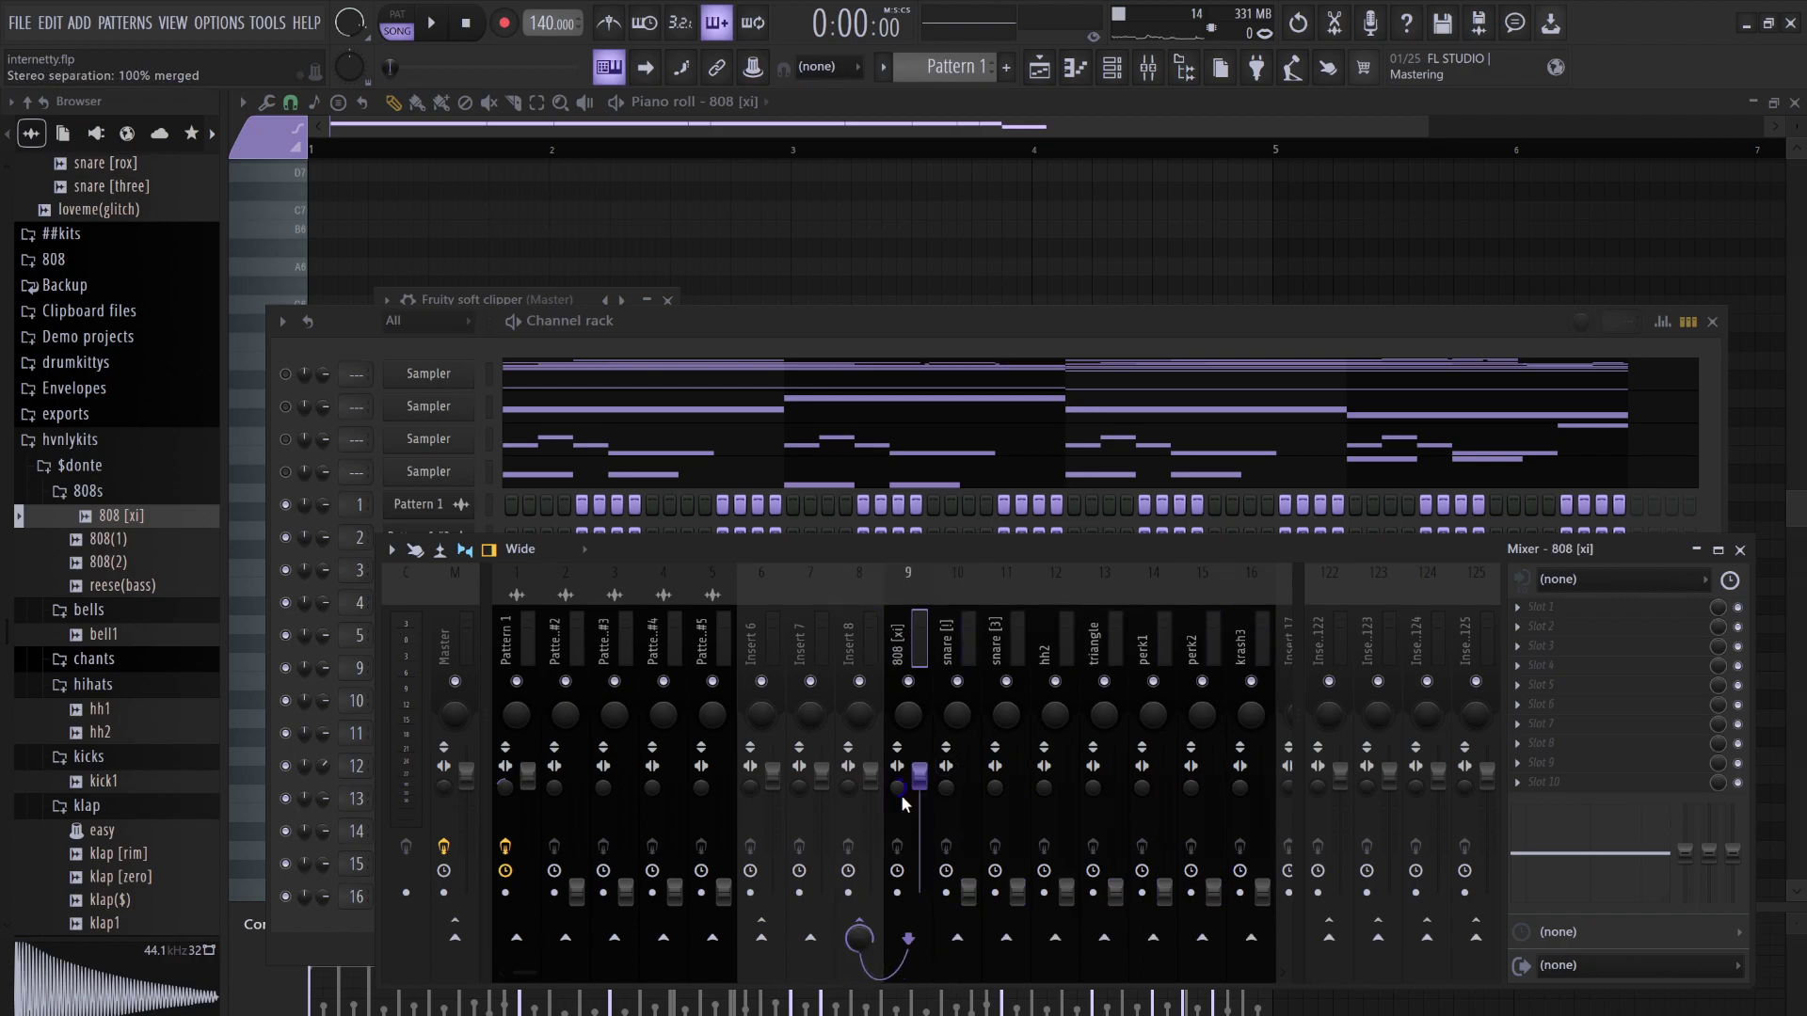
Add Fruity parametric EQ 2 to the 808 [xi] track during playback, try a band 1 cut around 45 Hz, and undo the cut
key(space)
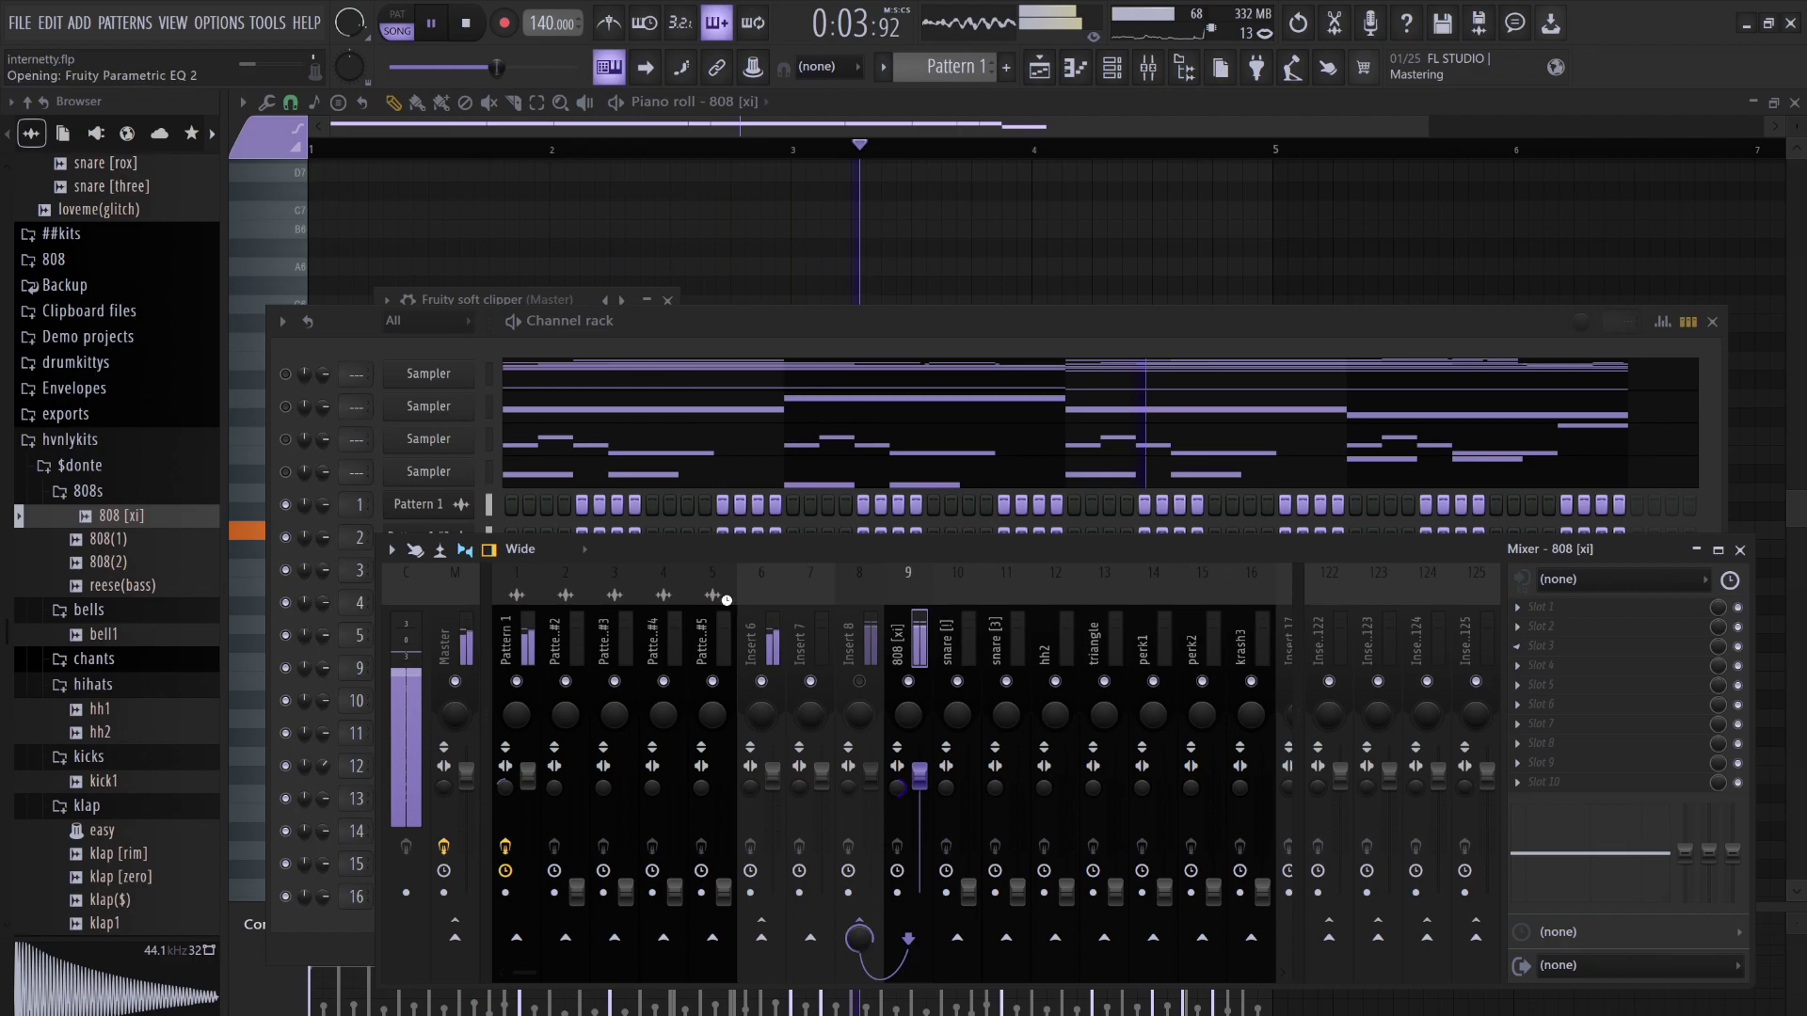
drag(506, 514, 479, 634)
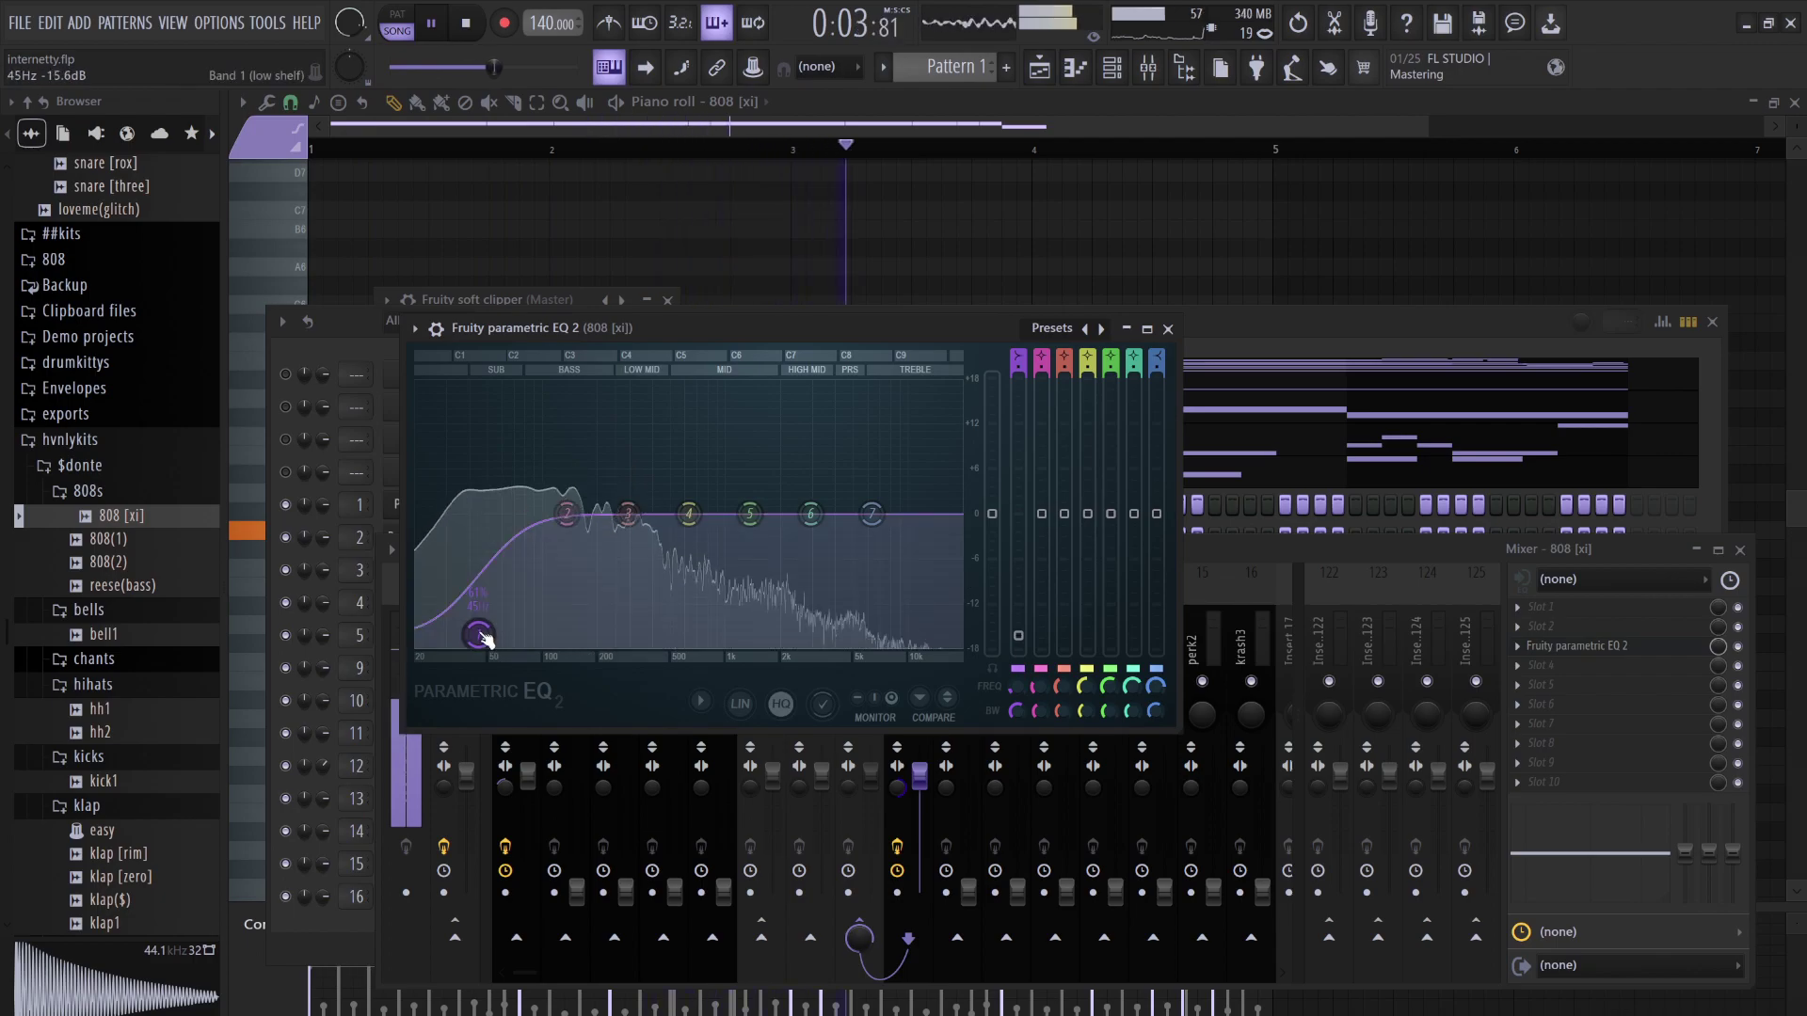
key(ctrl+z)
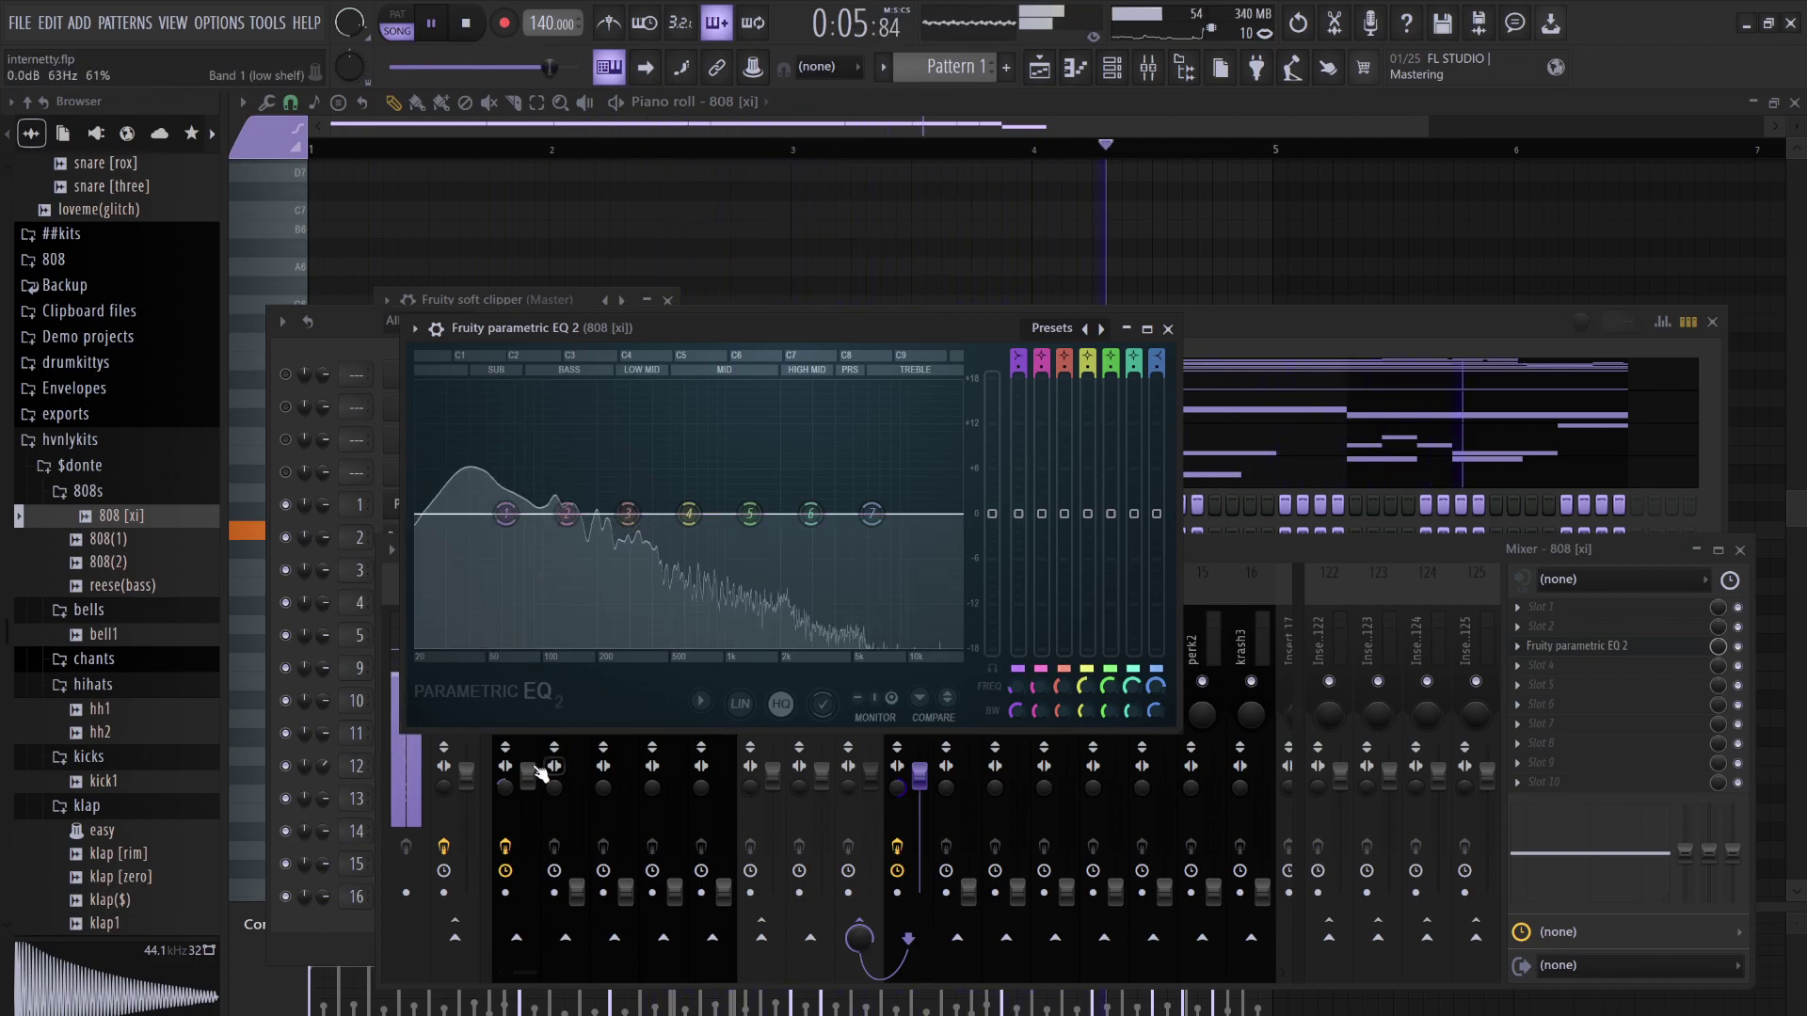
Shape the Pattern 1 track's EQ with a slight band 4 boost around 1 kHz and a band 7 treble cut
click(529, 760)
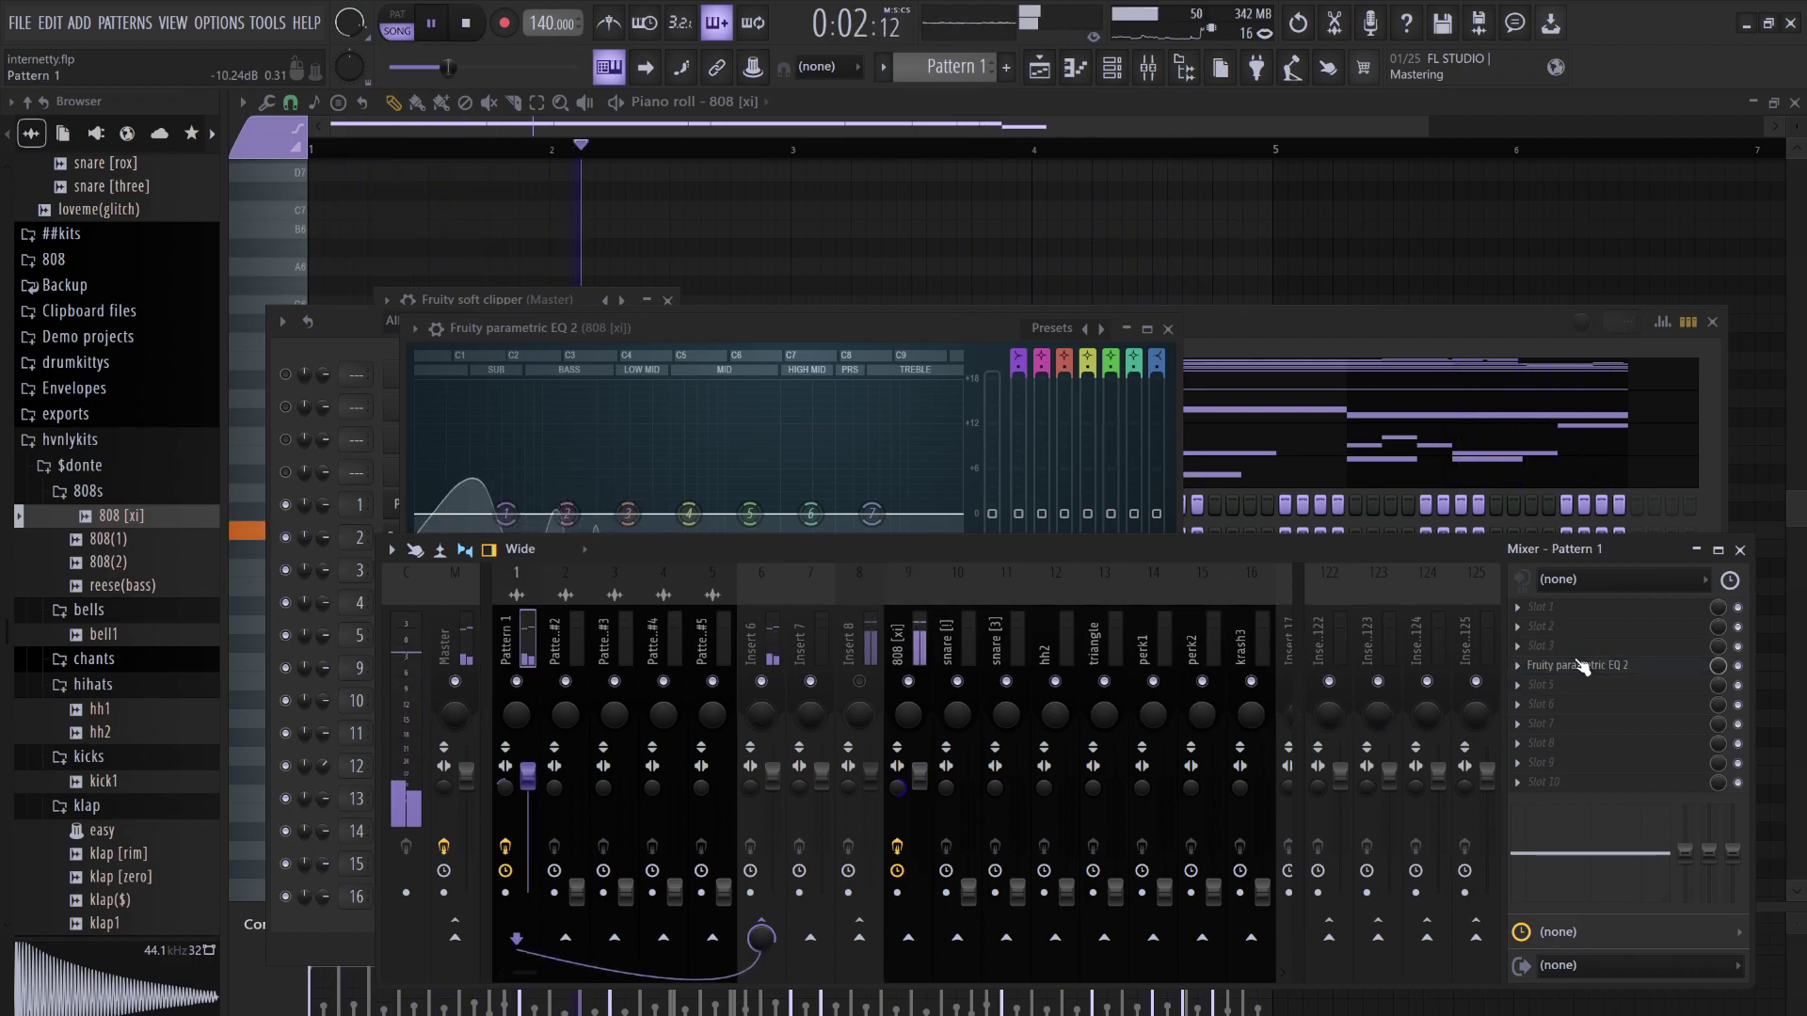
click(1580, 665)
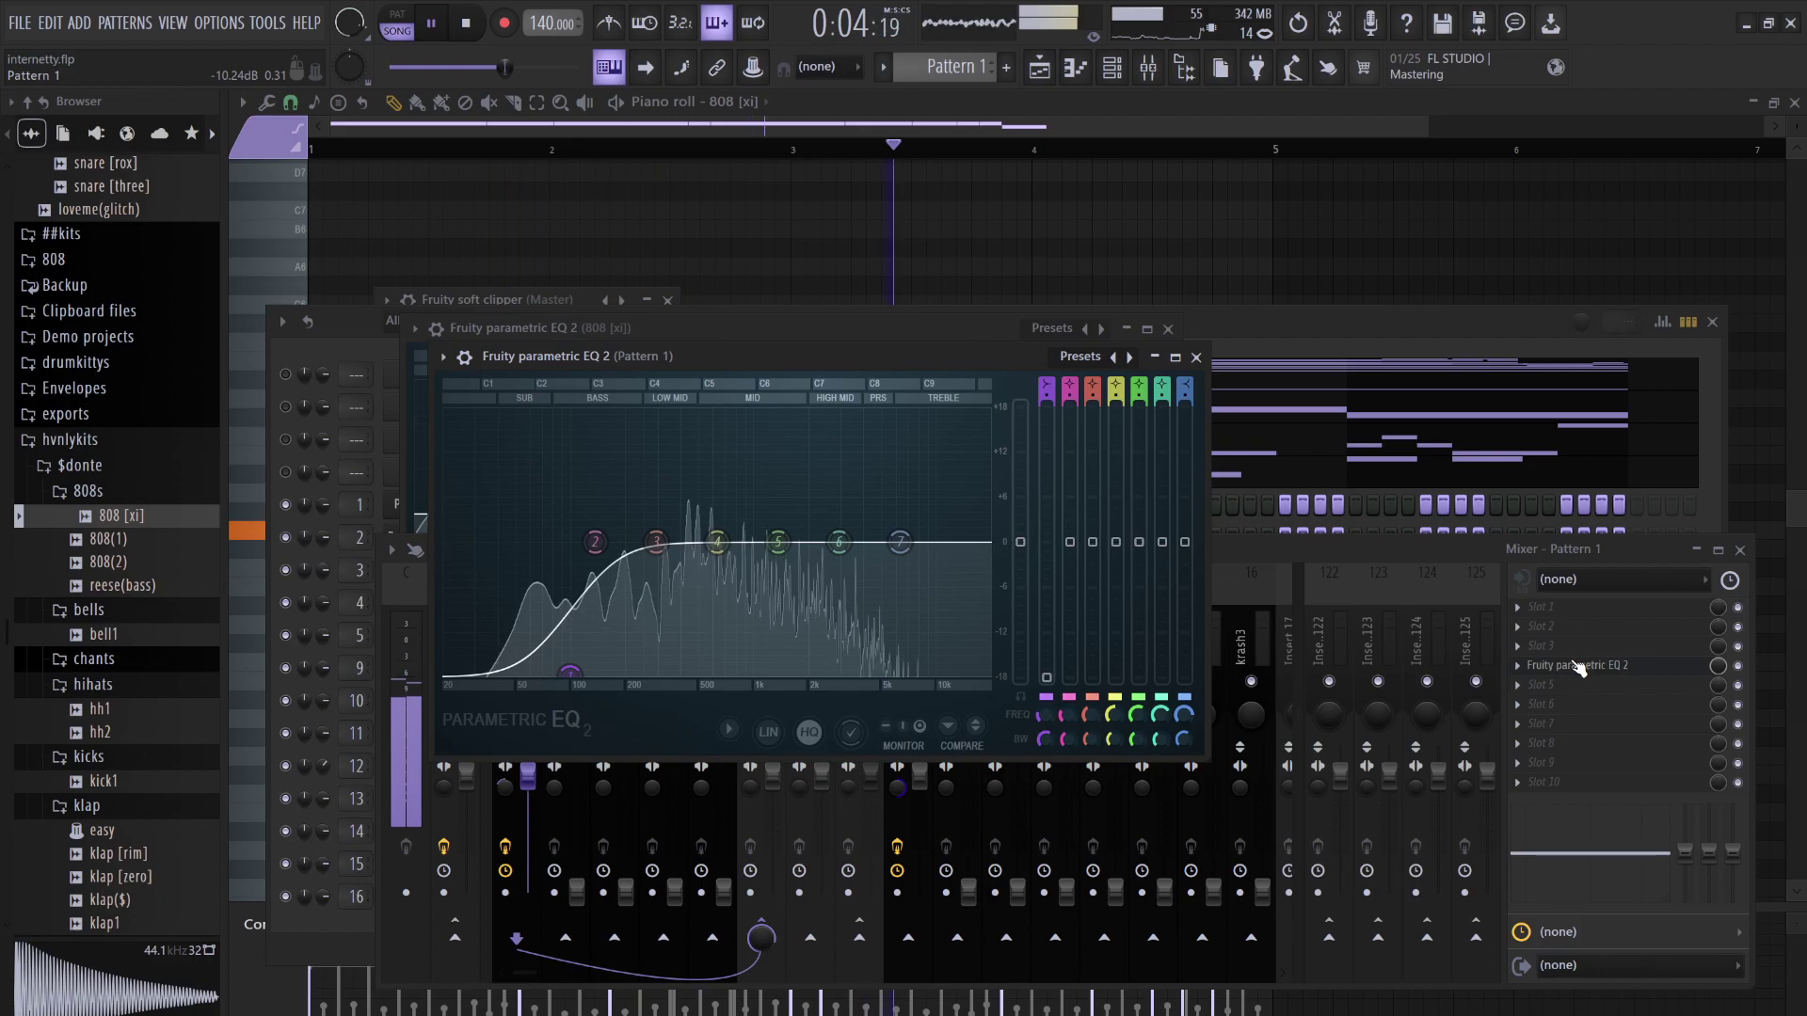
key(space)
drag(717, 542, 776, 532)
key(space)
drag(900, 542, 919, 591)
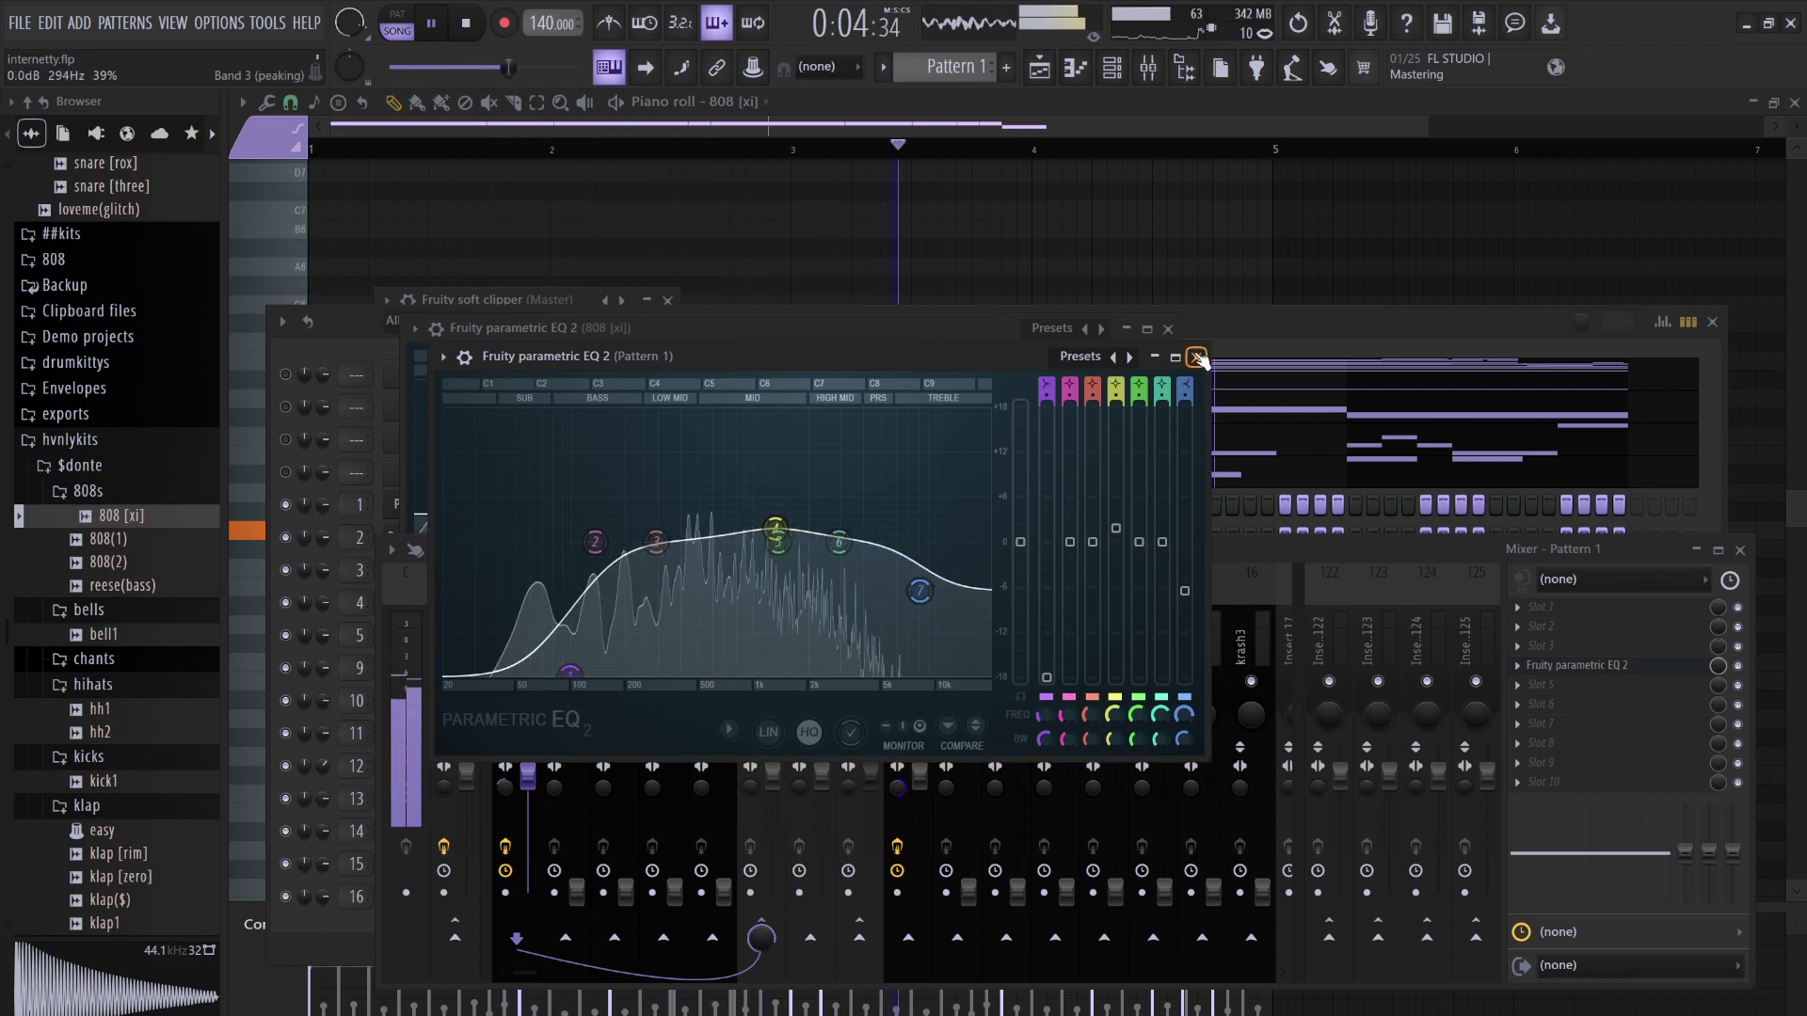
click(1196, 357)
Bring up the Pattern 1 #2 mixer volume, set its stereo separation to 19% separated, and balance it against a slightly lowered Pattern 1
drag(577, 890, 576, 777)
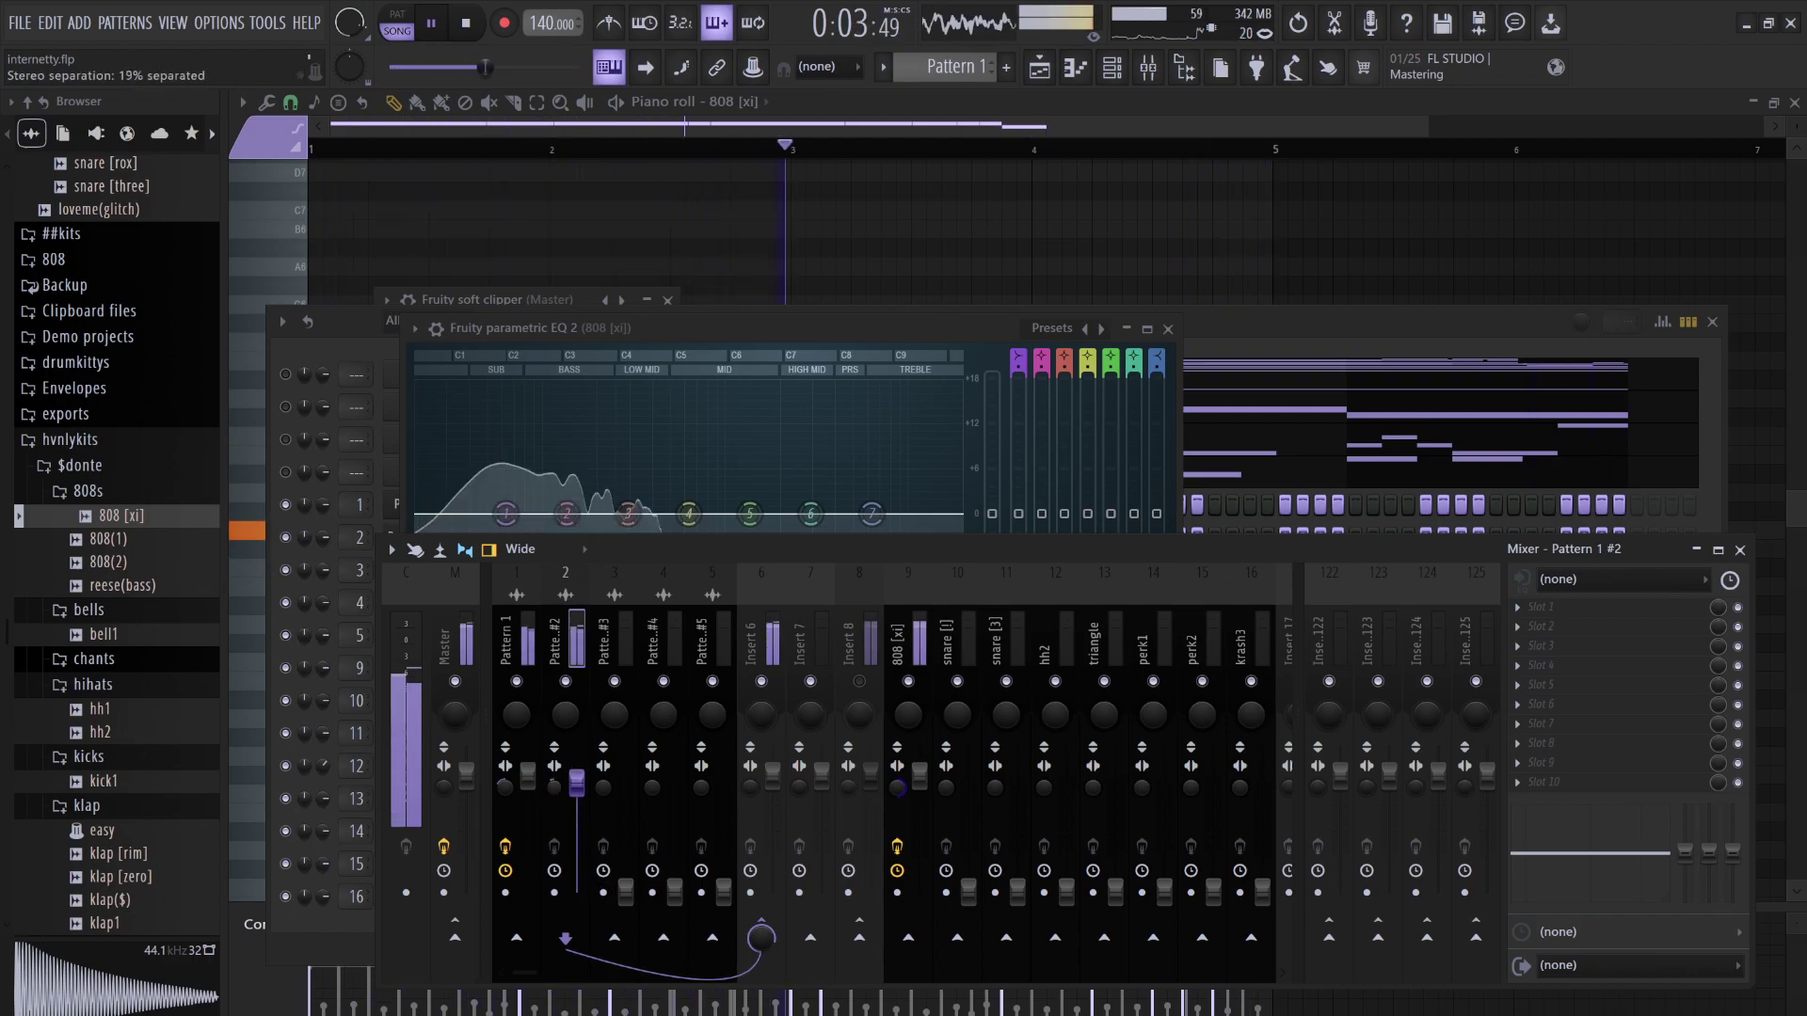
drag(530, 776, 536, 782)
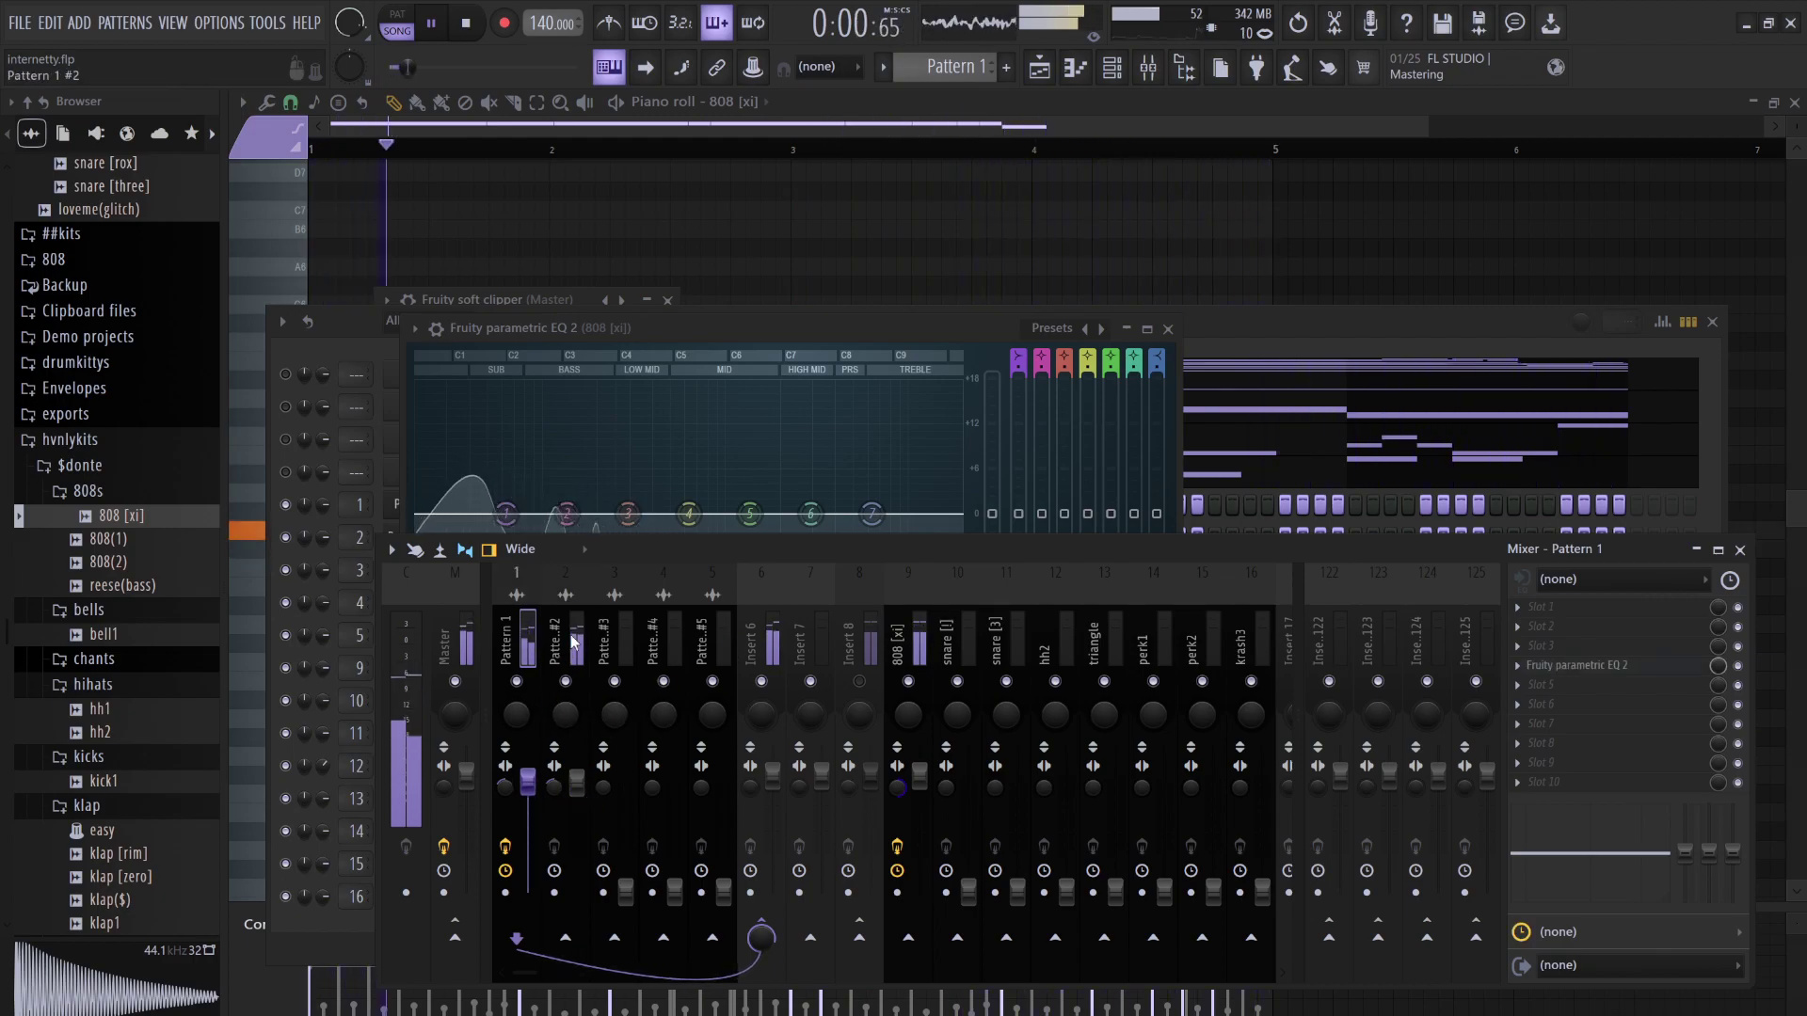
click(577, 784)
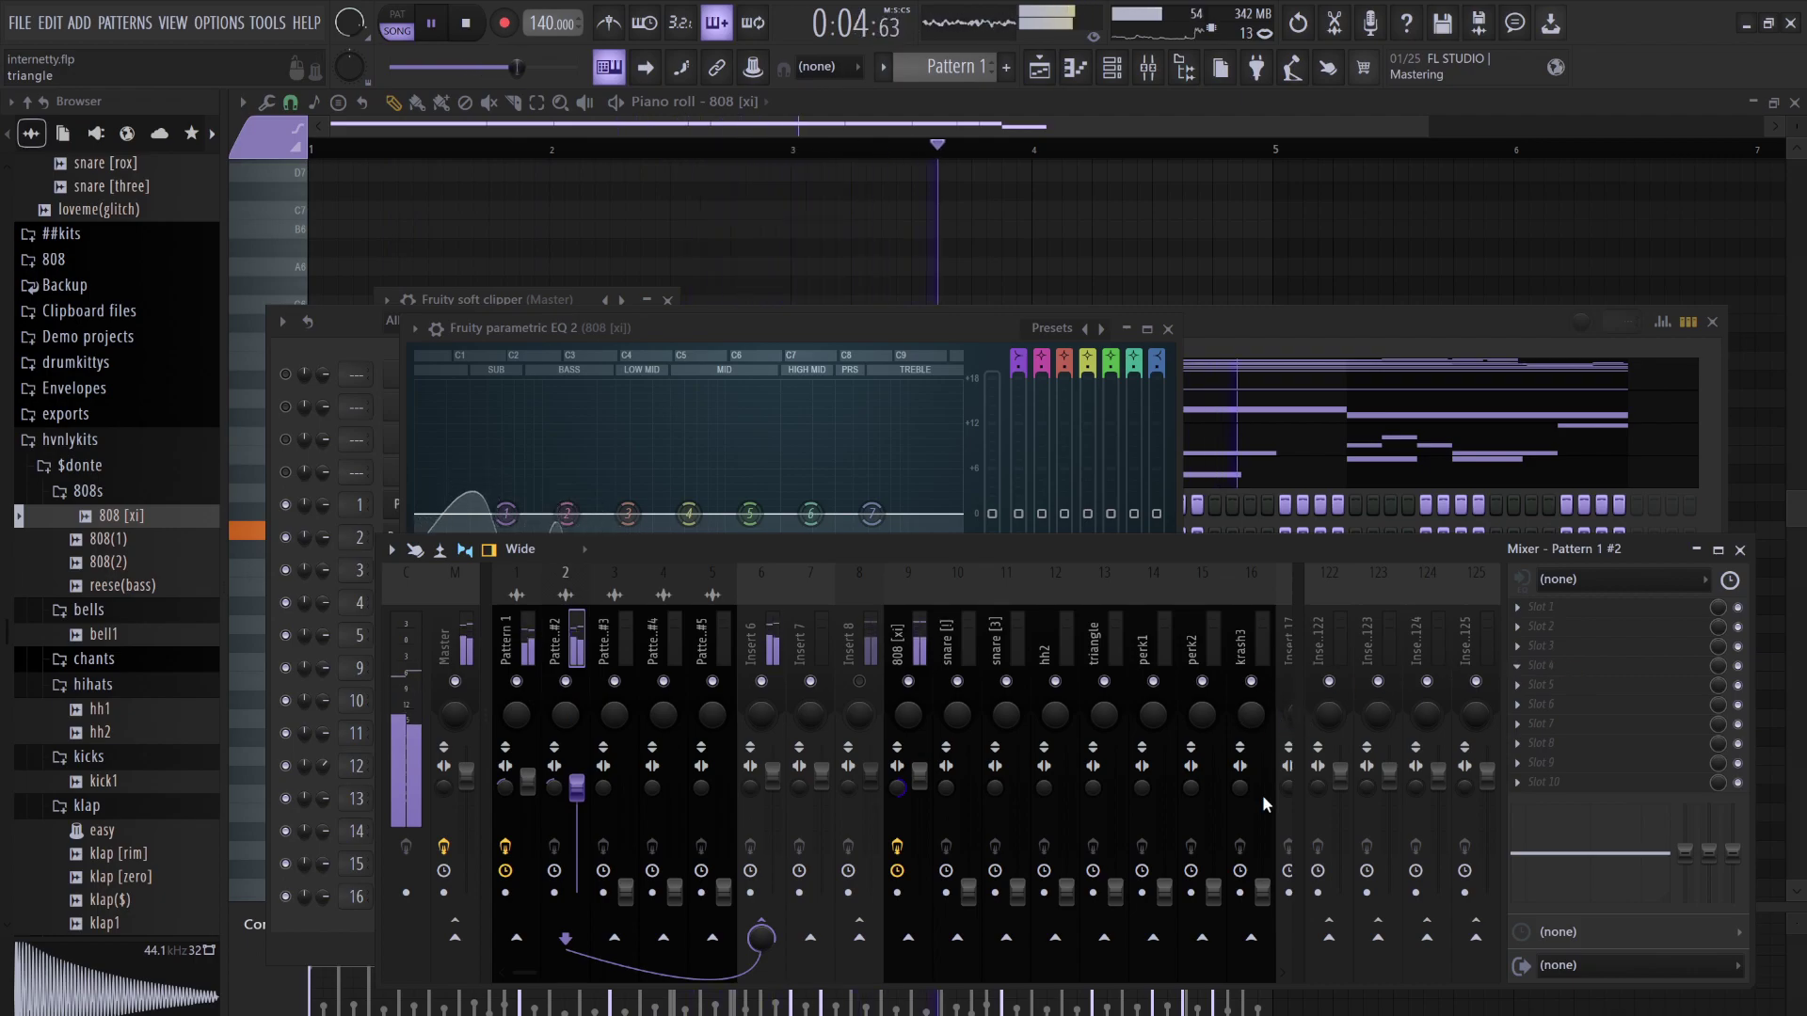
Add Fruity parametric EQ 2 to Pattern 1 #2, cutting bands 1 and 7 and gently boosting bands 4 and 5
key(ctrl+s)
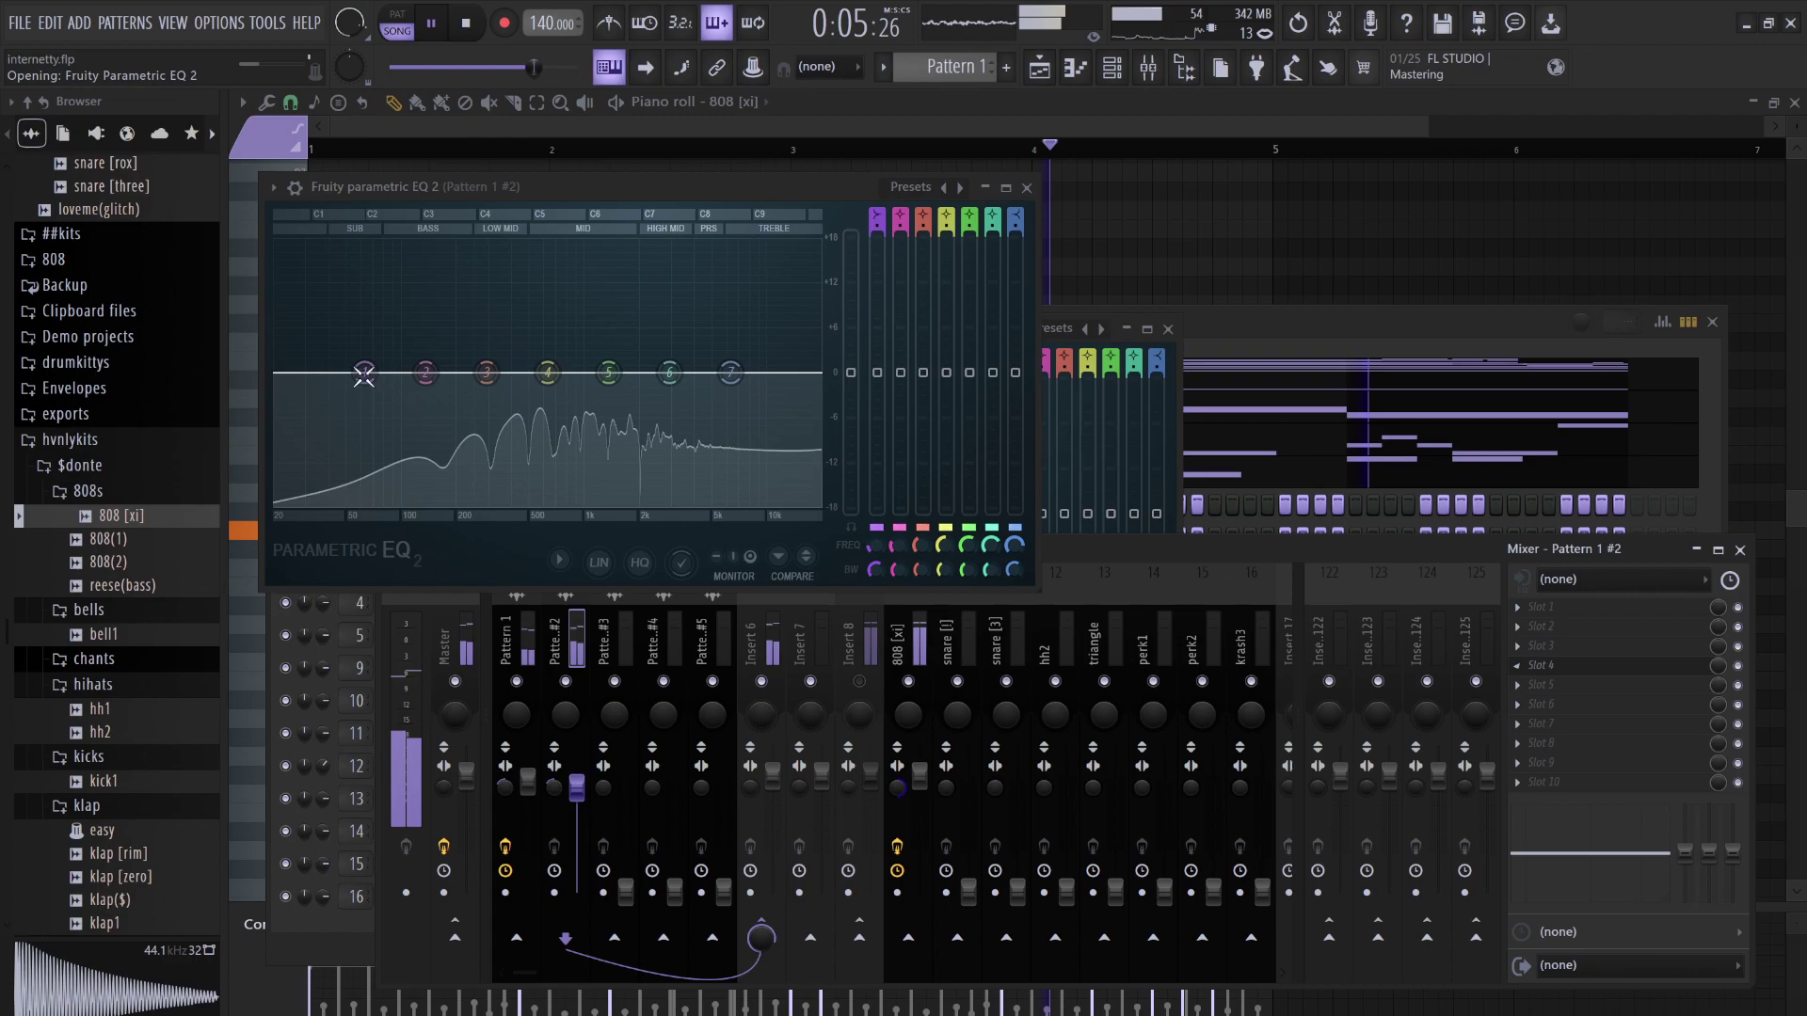
drag(363, 374, 359, 504)
drag(547, 373, 501, 349)
drag(609, 374, 738, 504)
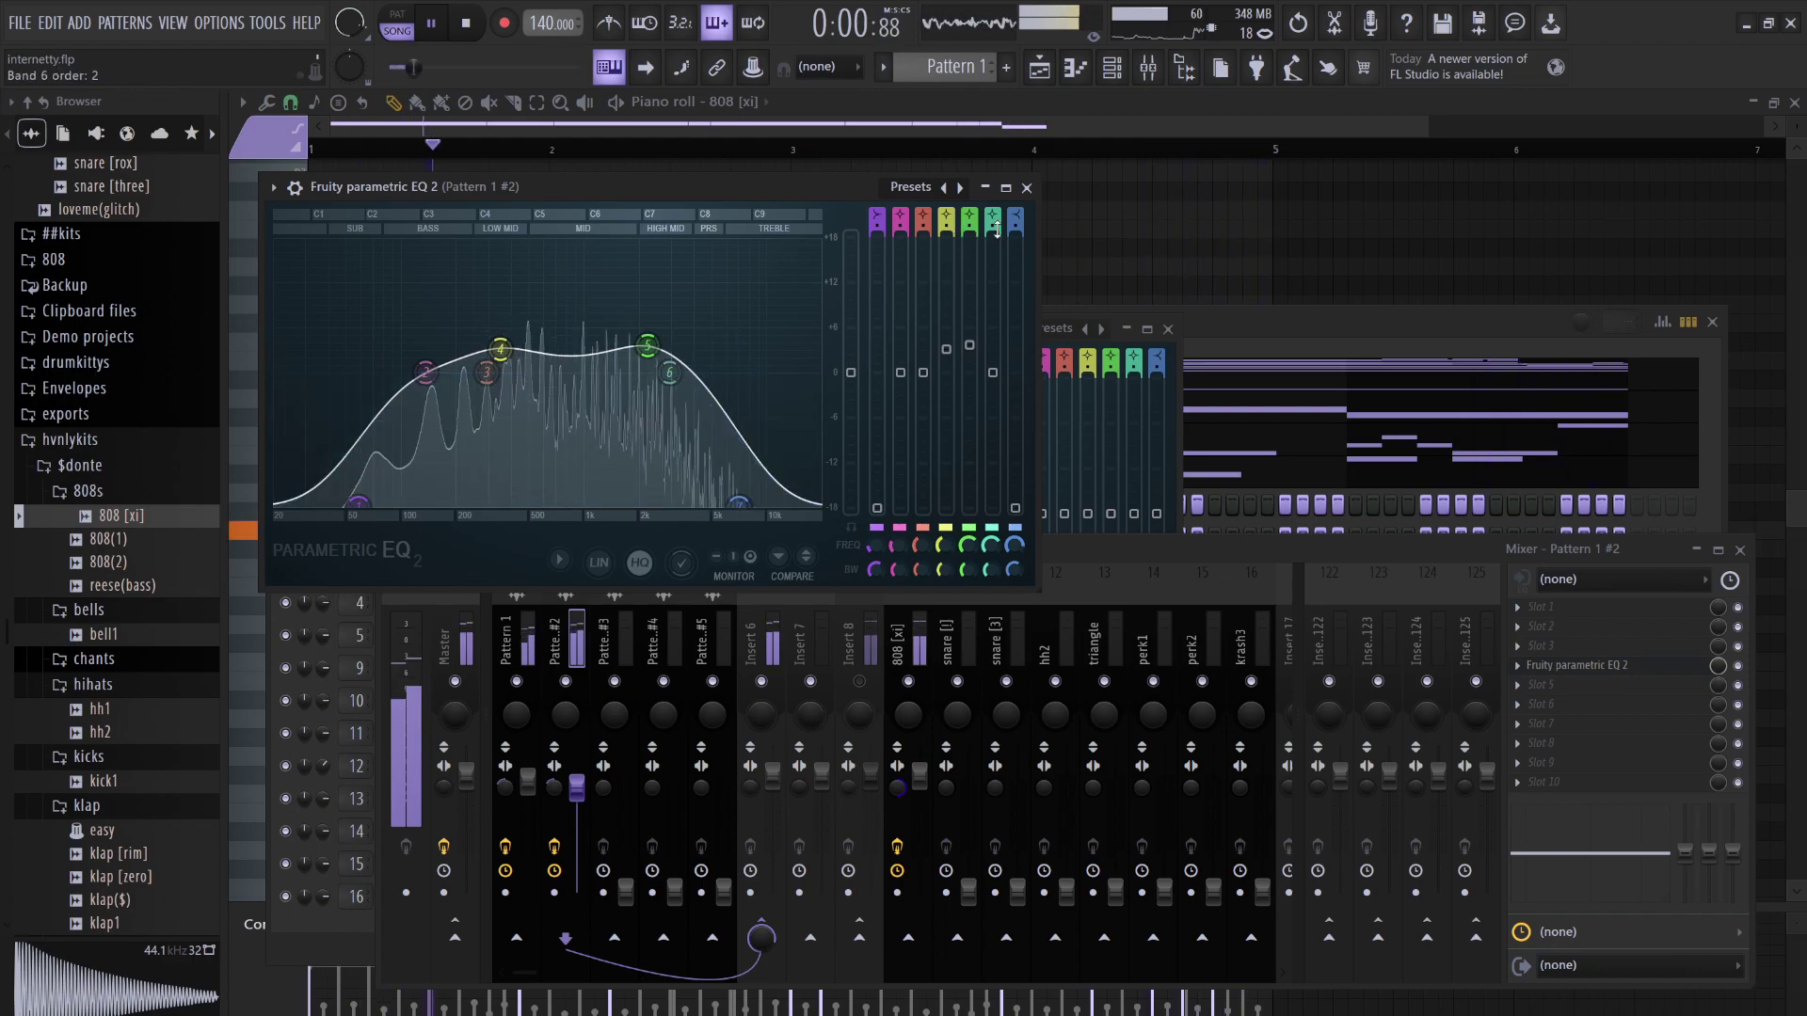
click(1027, 188)
Bring up Pattern 1 #3 and add Fruity parametric EQ 2, cutting band 1 around 80 Hz and band 7, and boosting bands 4 and 5
click(625, 891)
drag(624, 892, 625, 776)
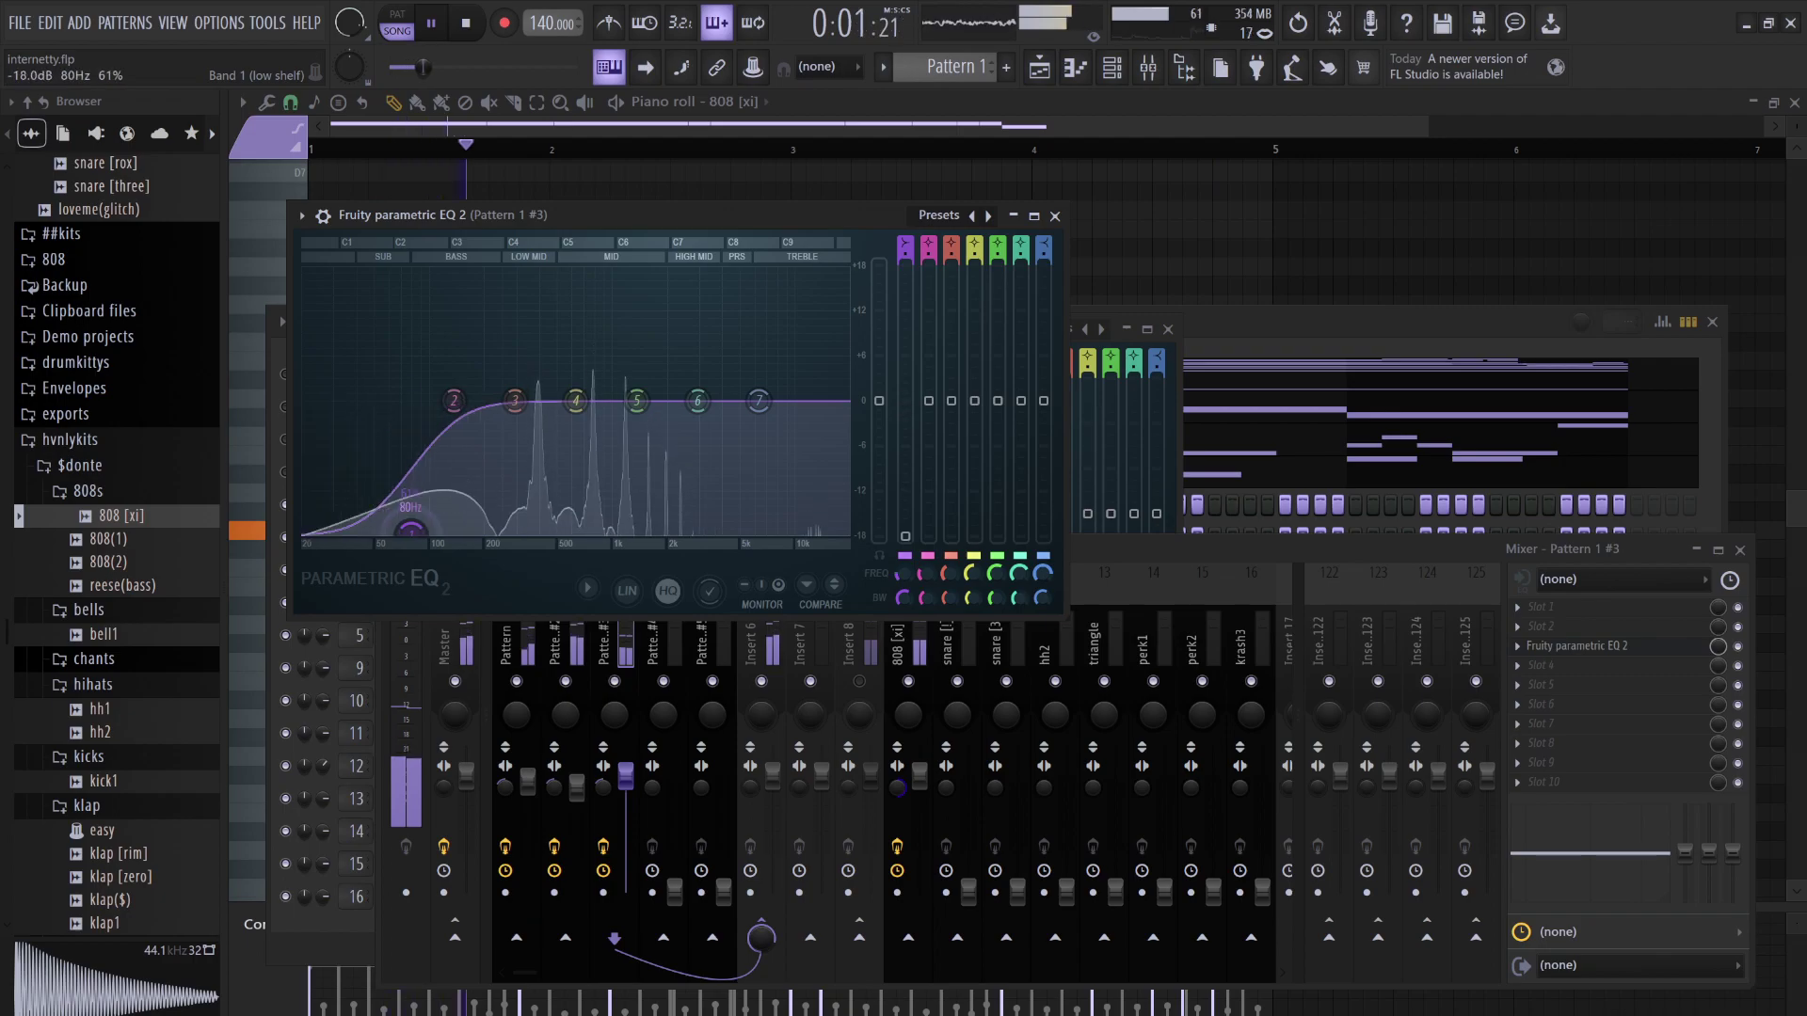
drag(575, 401, 675, 372)
drag(767, 415, 790, 534)
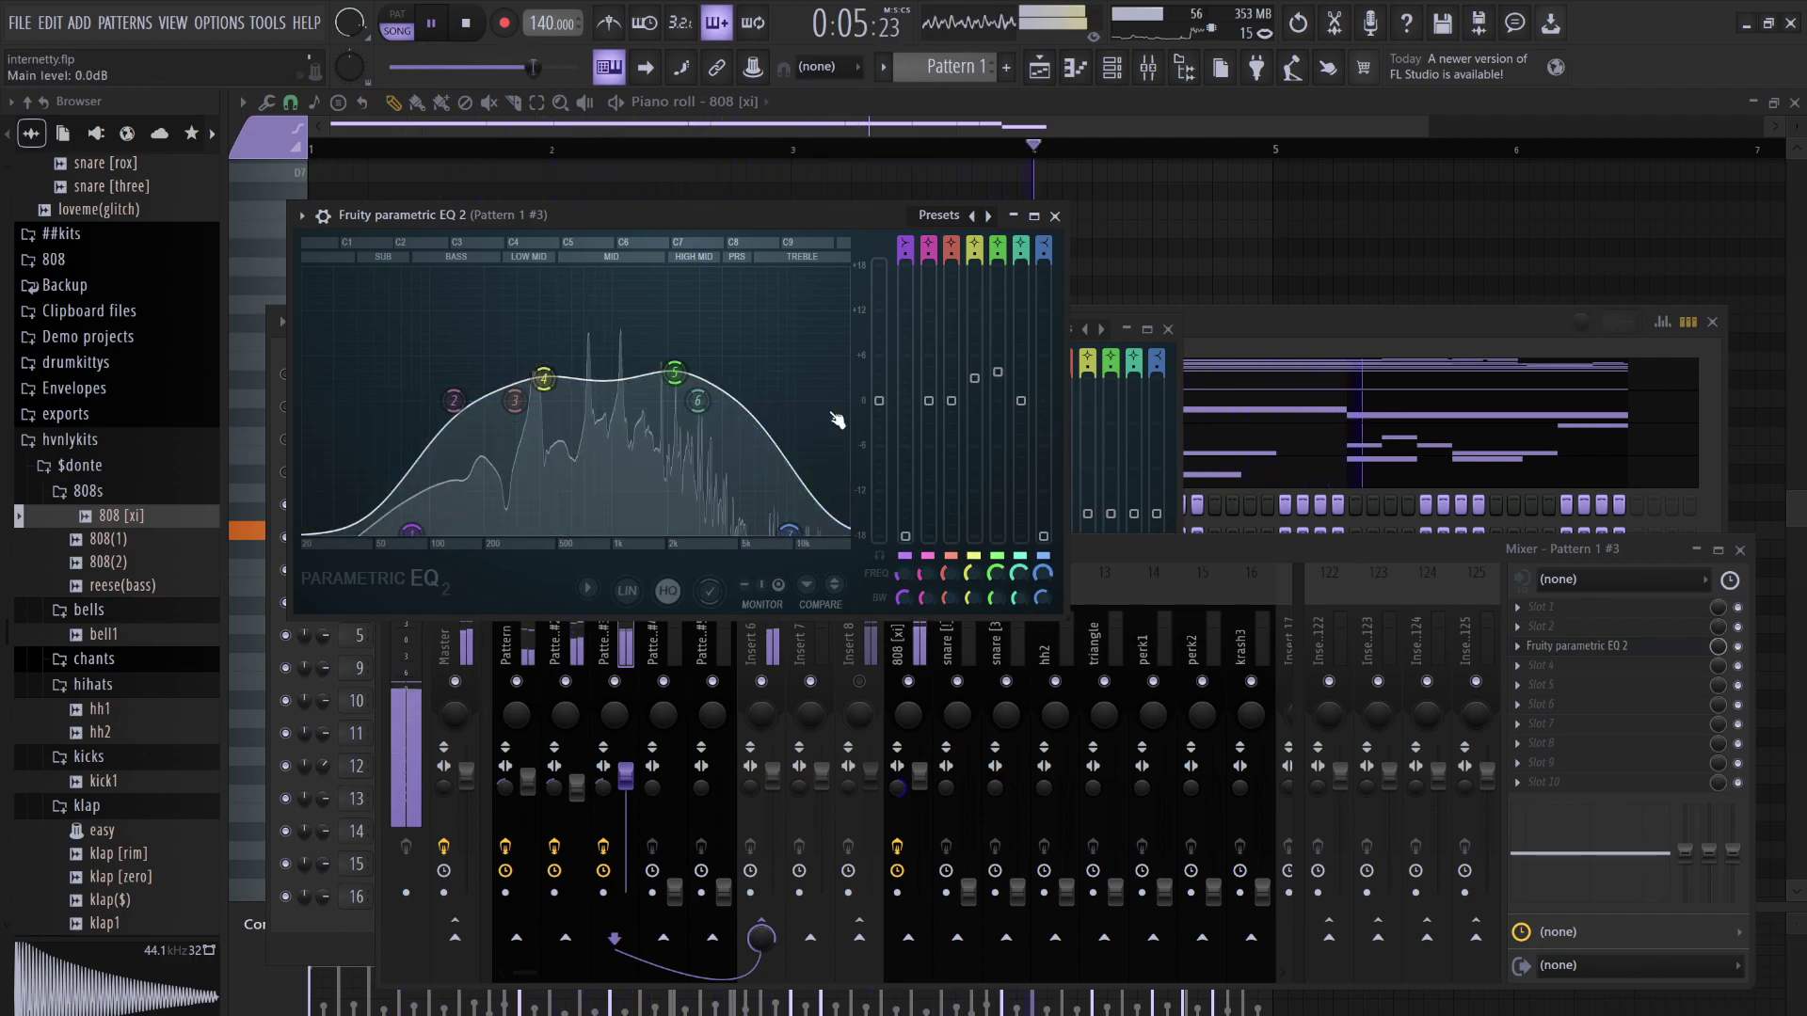
Pan Pattern 1 #3 11% left, then bring up Pattern 1 #4 and EQ it with lows and highs cut and bands 5 and 6 boosted
drag(674, 845, 640, 786)
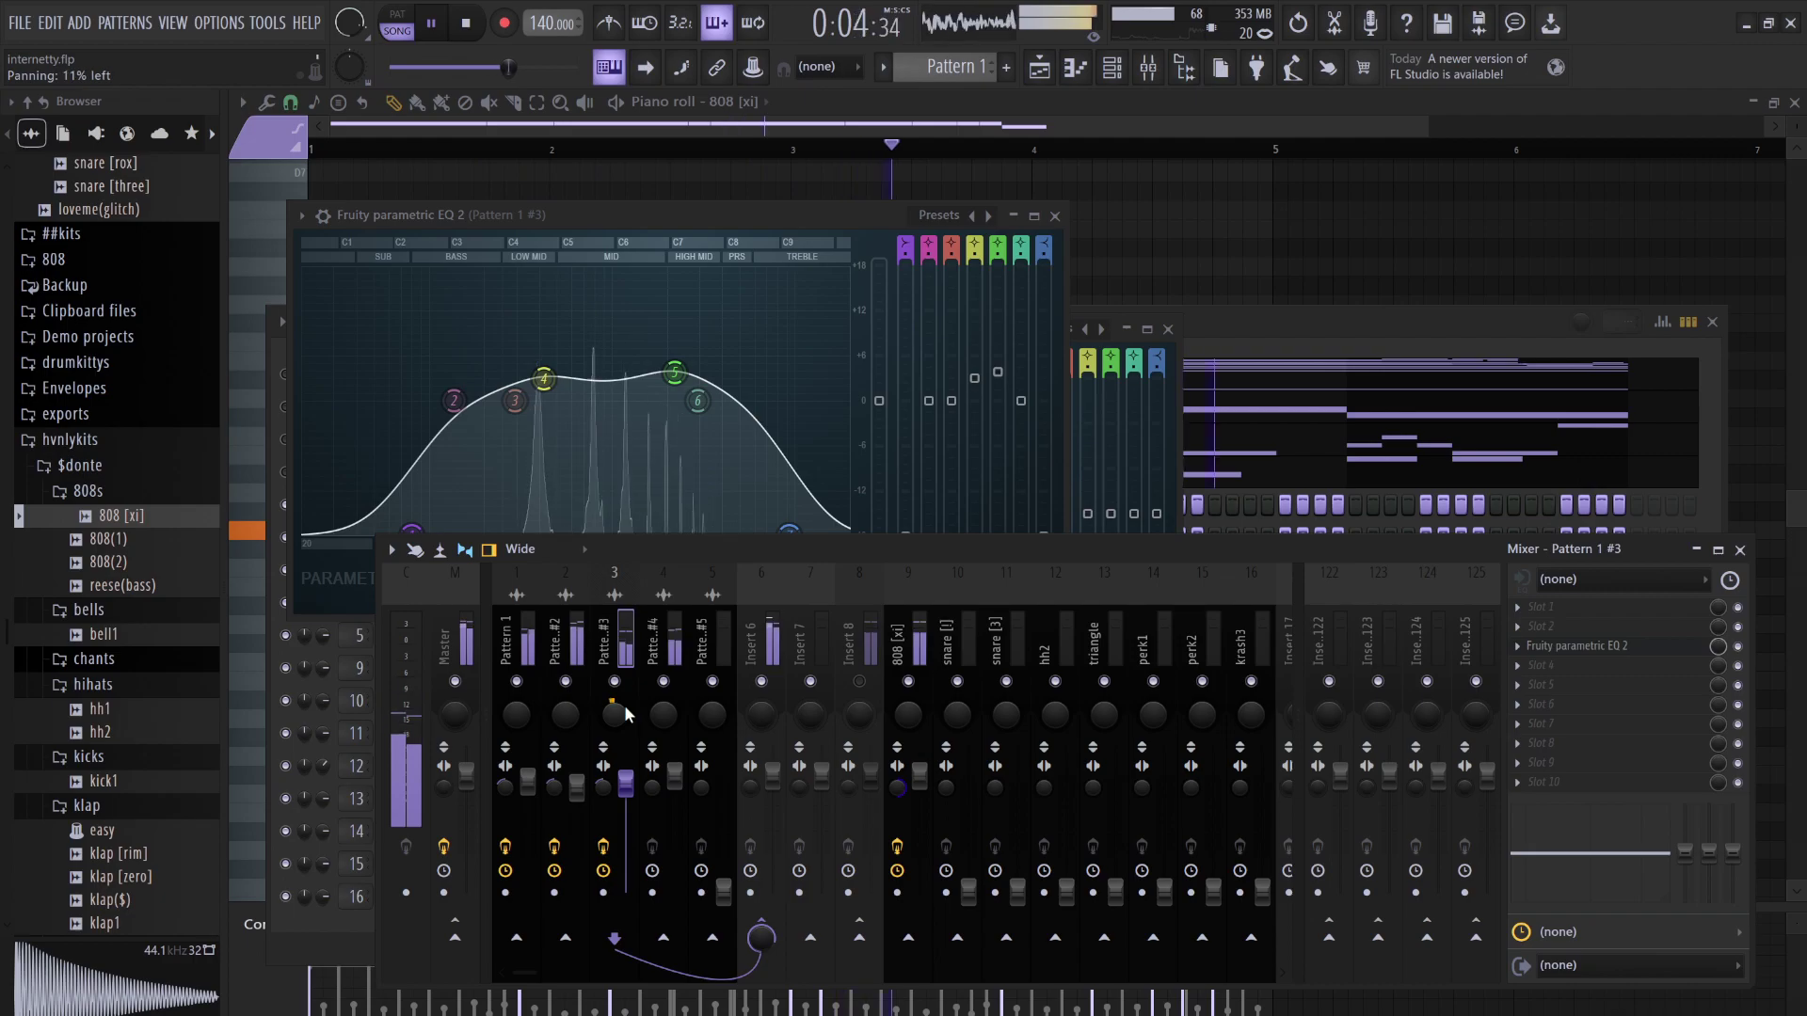
click(665, 647)
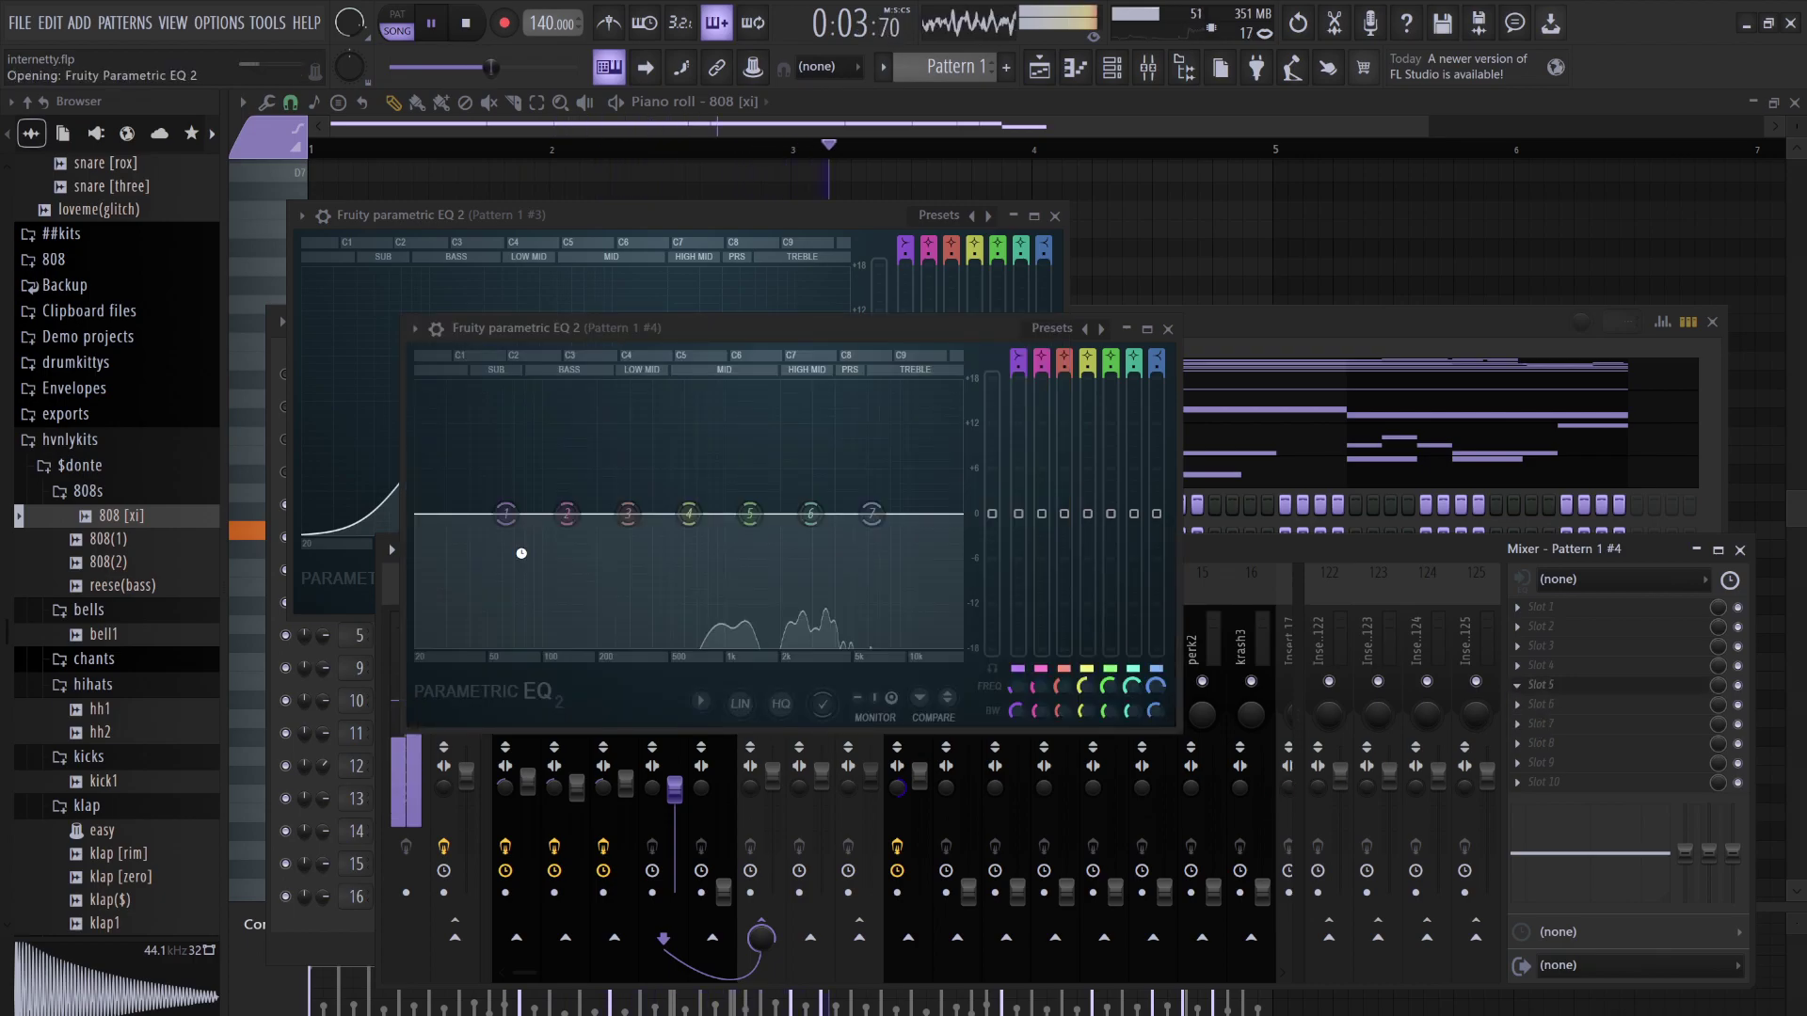
drag(505, 520, 565, 656)
drag(749, 513, 704, 490)
drag(810, 514, 875, 644)
Bring up Pattern 1 #5 and add Fruity parametric EQ 2, cutting bands 1 and 7 and gently boosting bands 4 and 5
drag(724, 891, 724, 777)
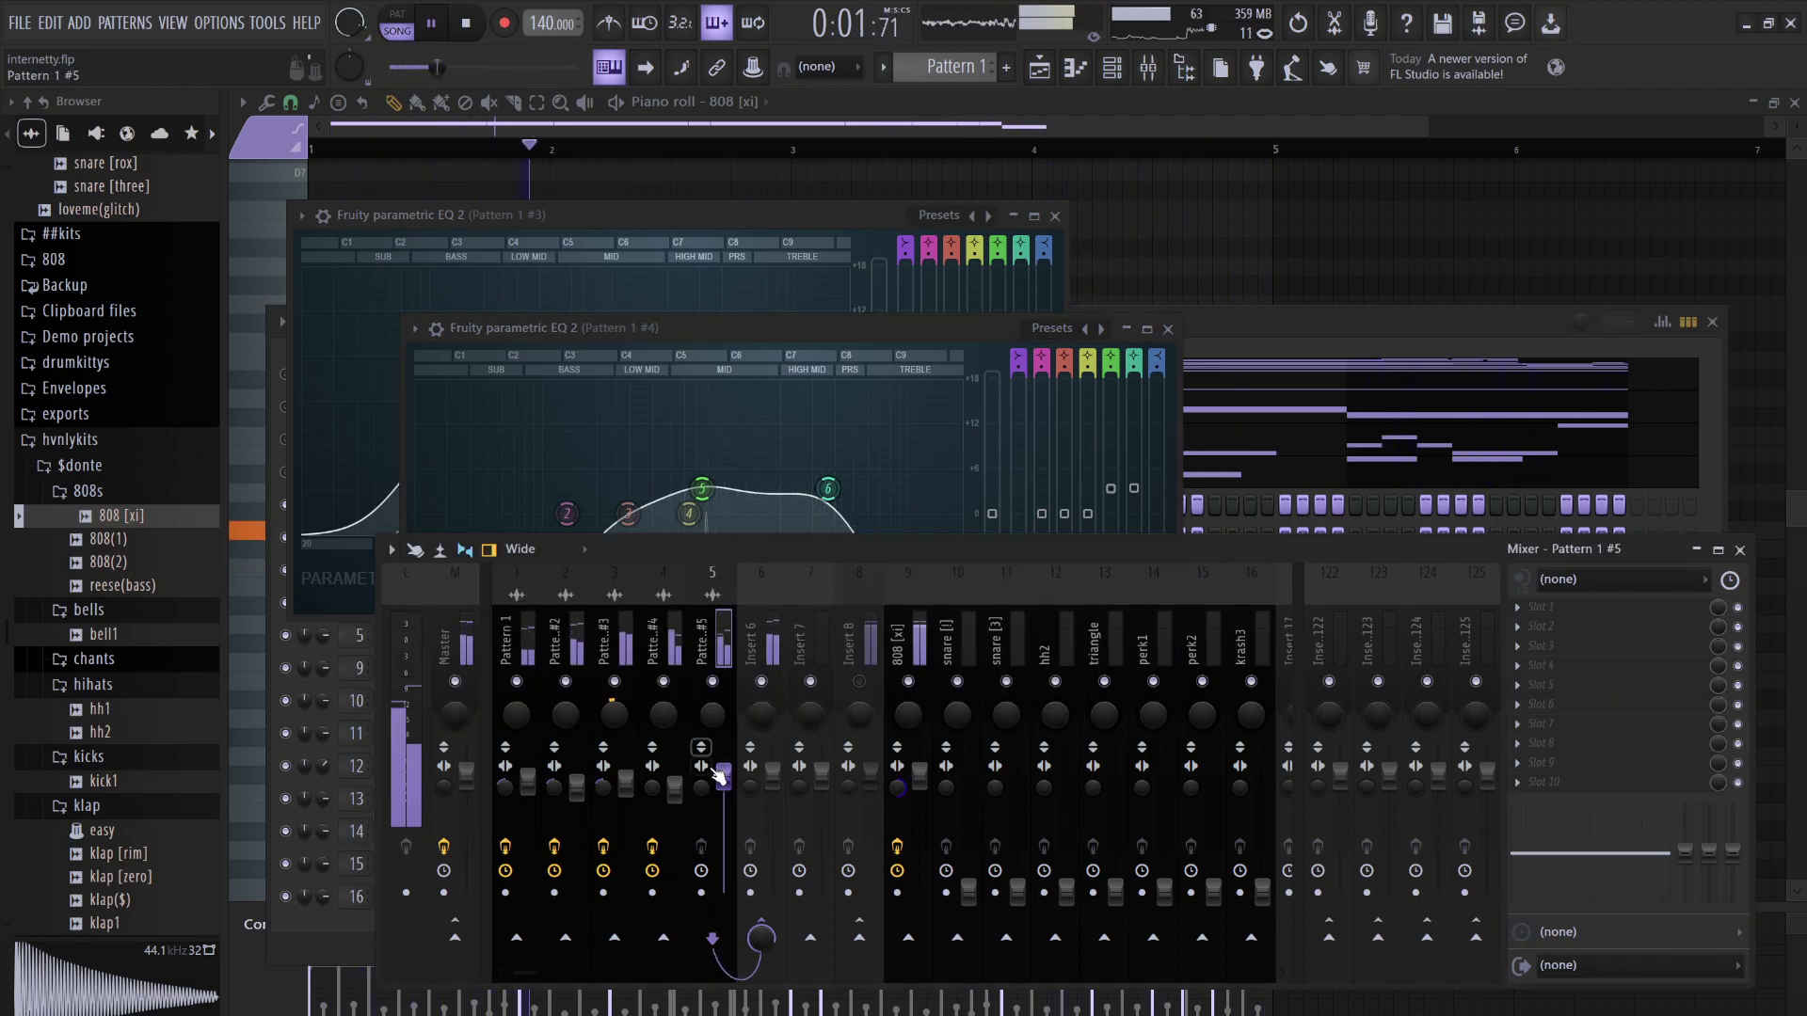
drag(703, 788, 703, 811)
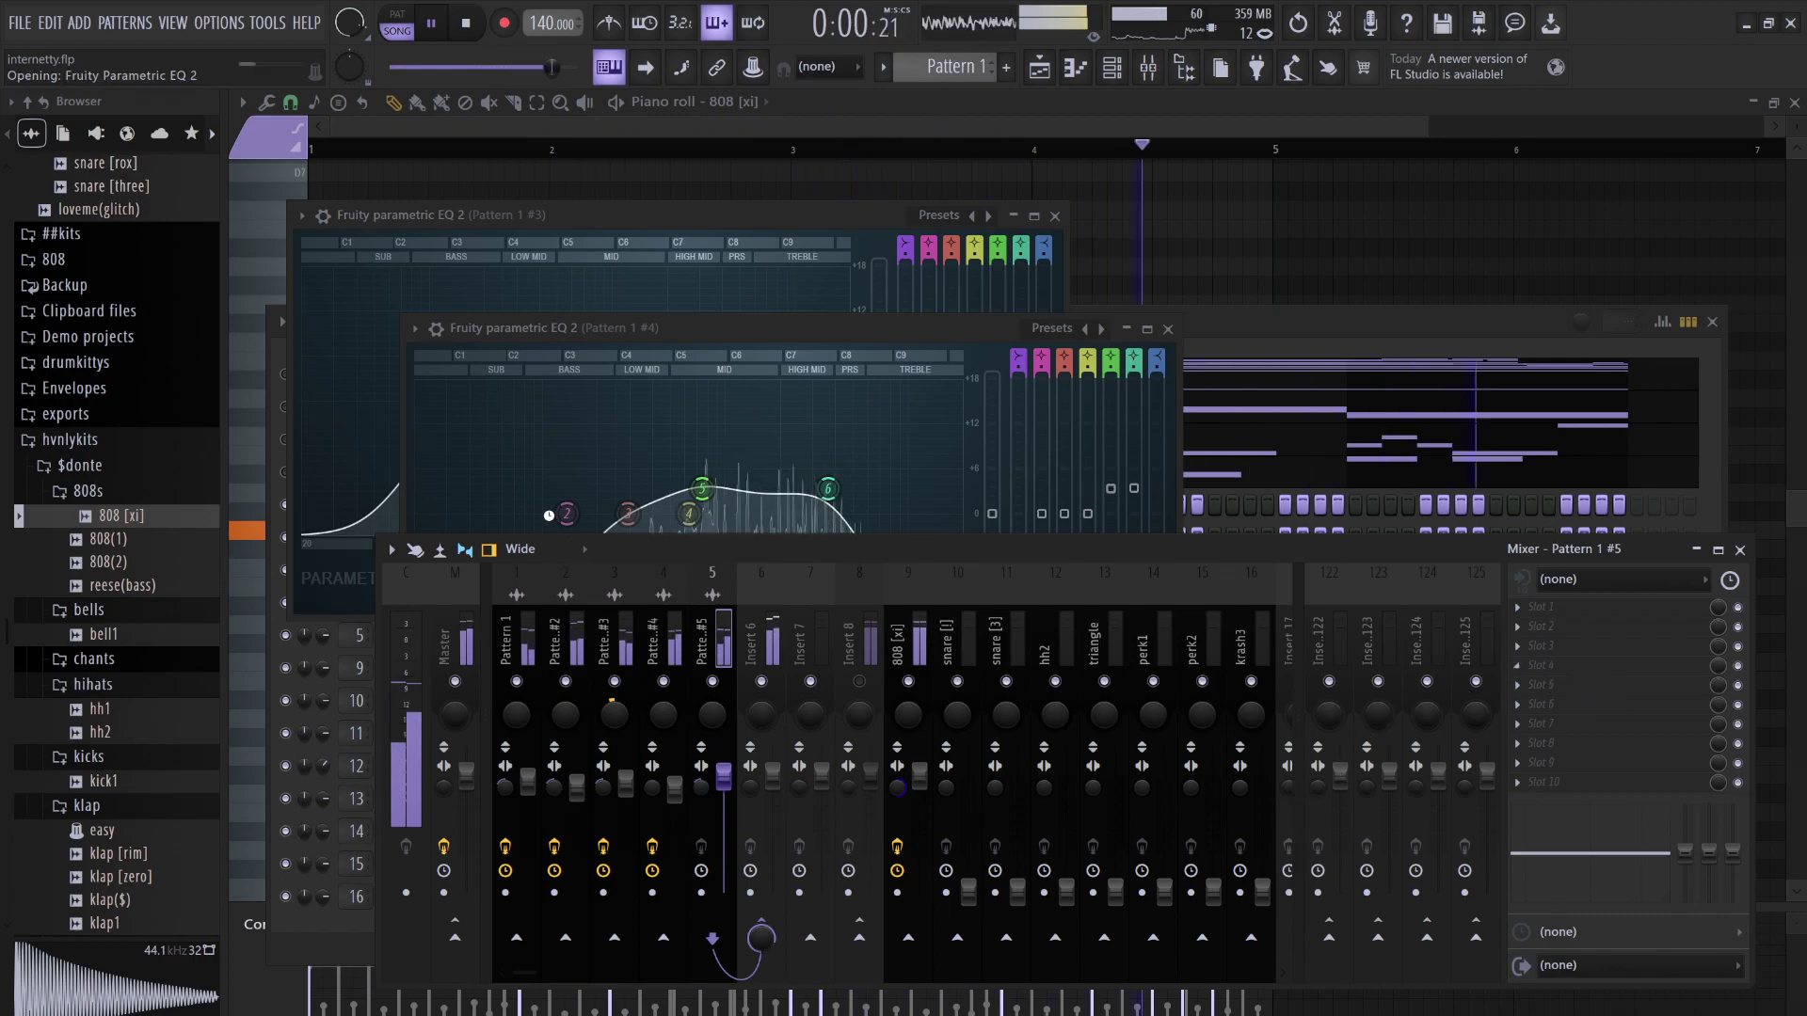
drag(524, 544, 548, 672)
drag(717, 542, 905, 673)
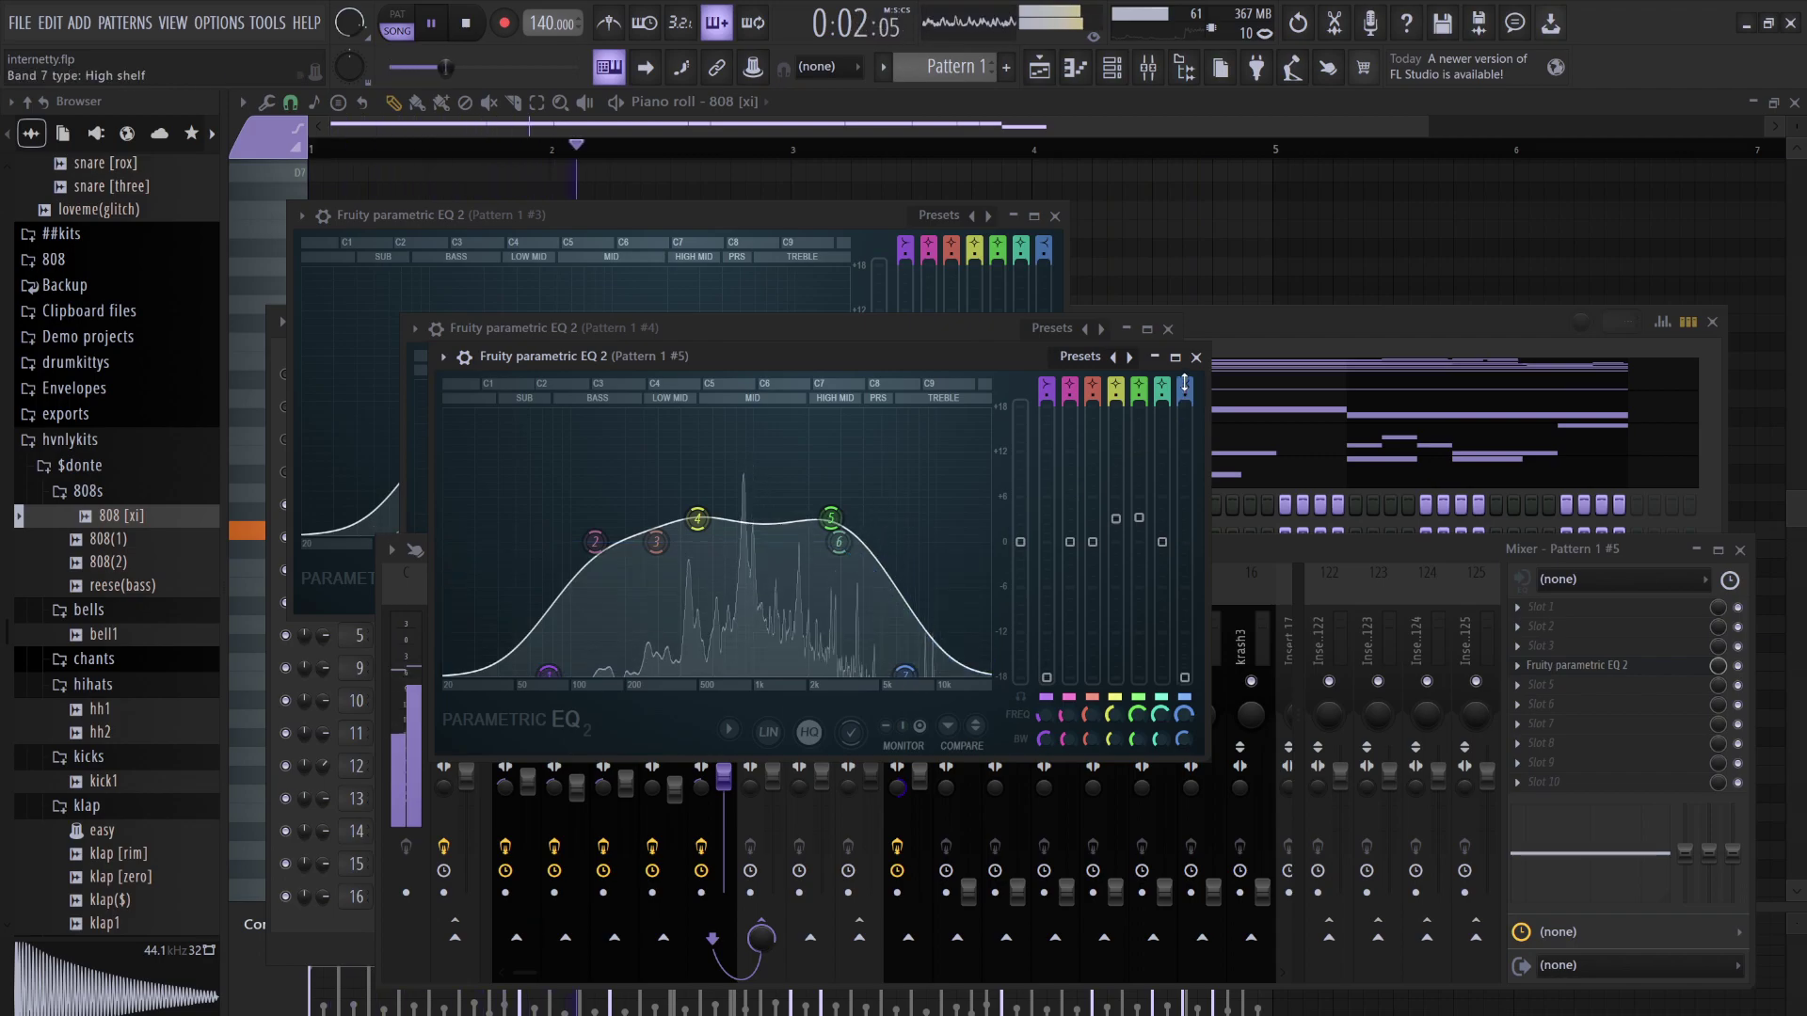
click(1196, 357)
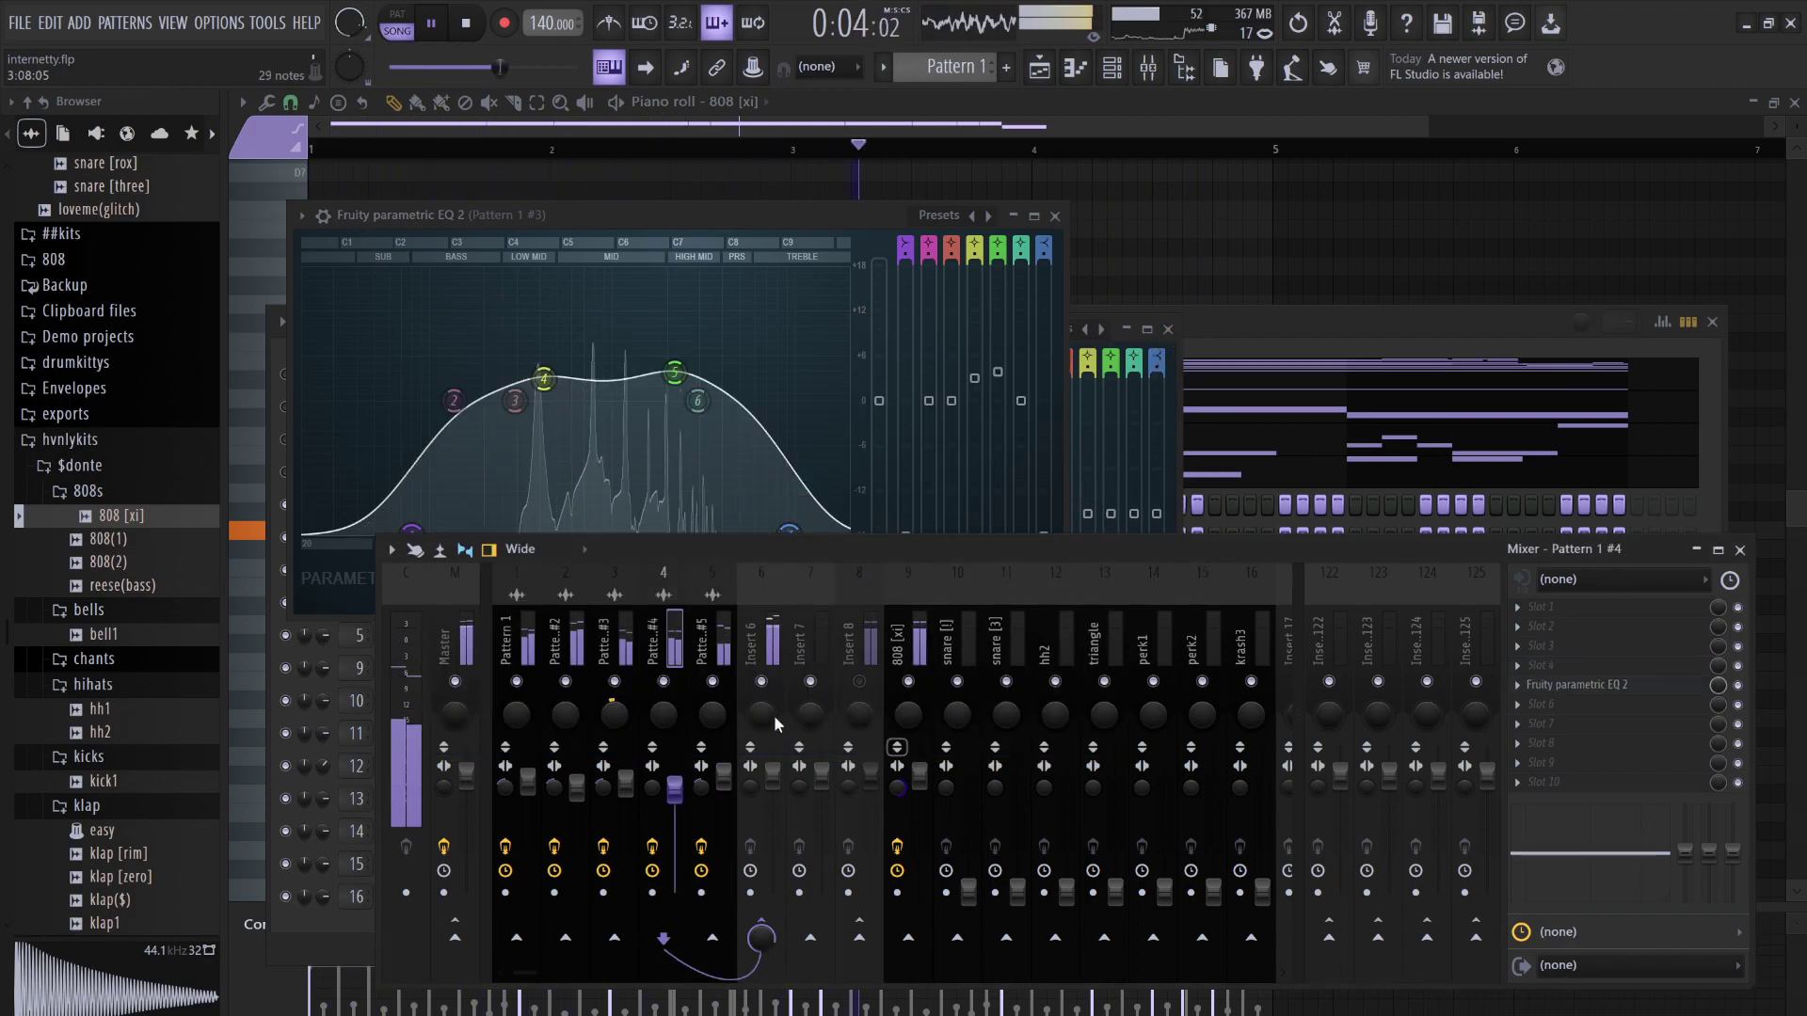
Add FabFilter Pro-C 2 to Insert 6 with a threshold of about -30 dB, a reduced ratio and about +1.13 dB wet gain
click(768, 630)
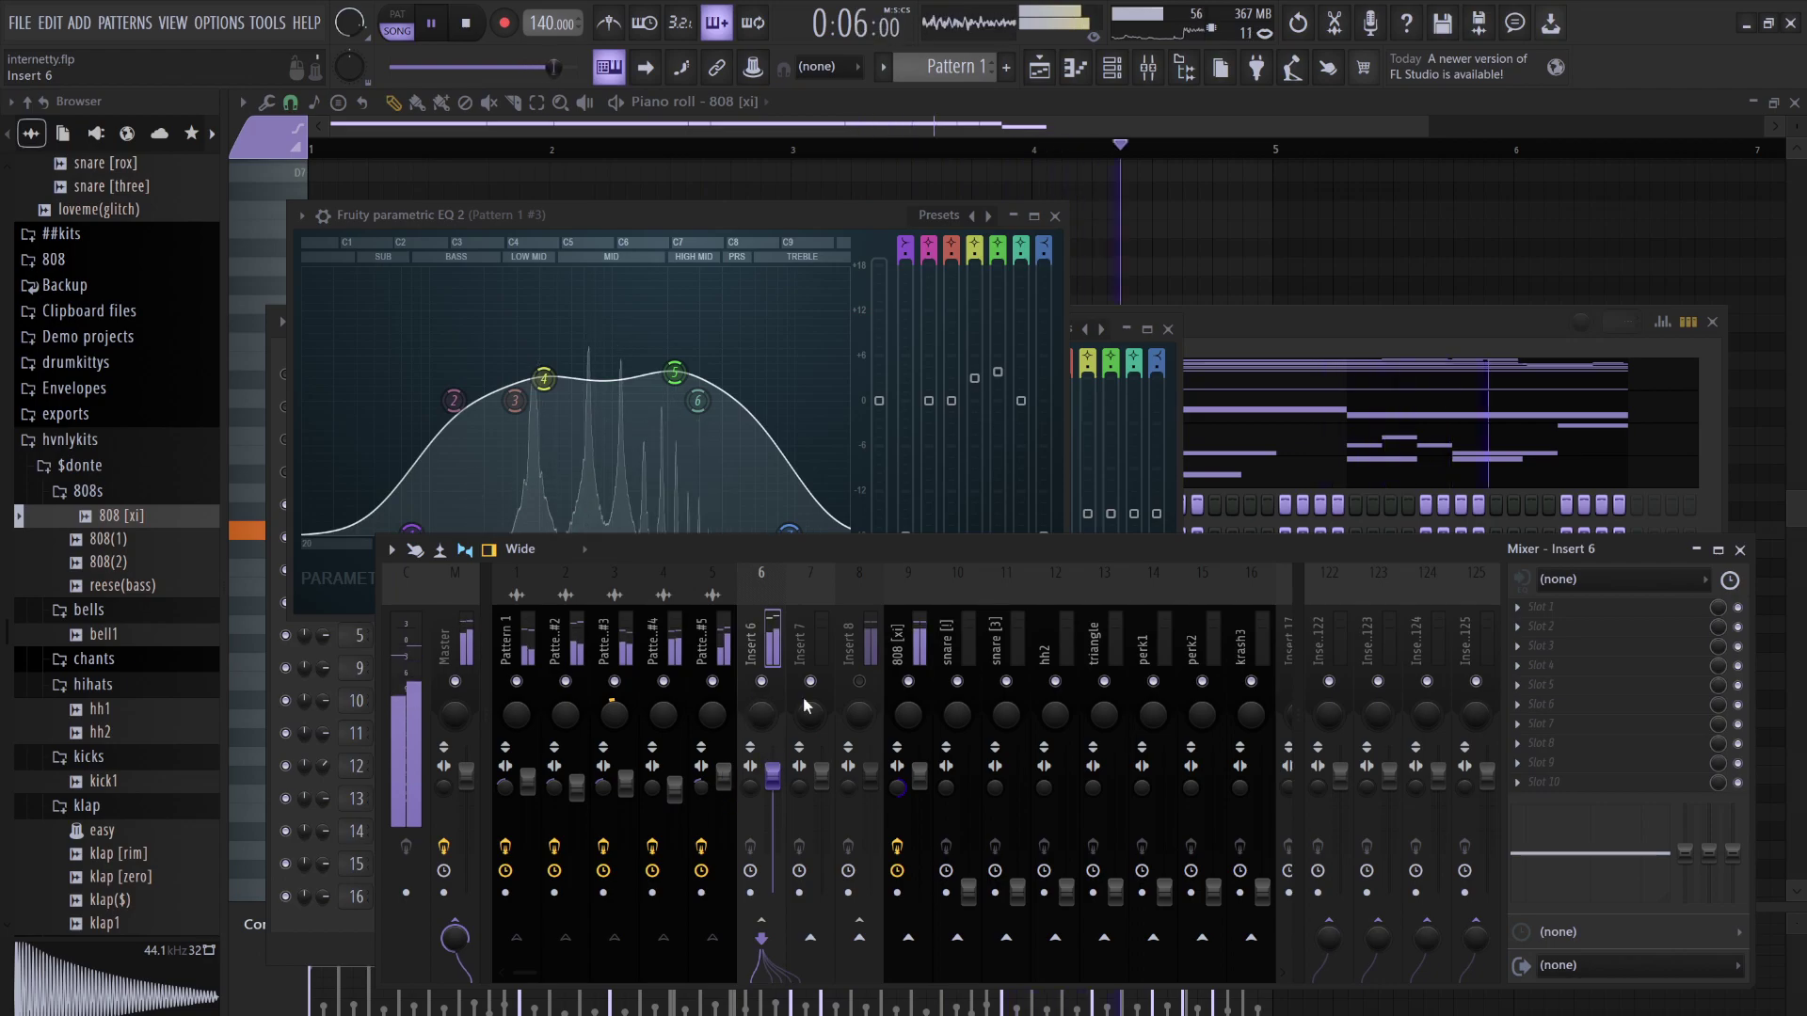
click(725, 642)
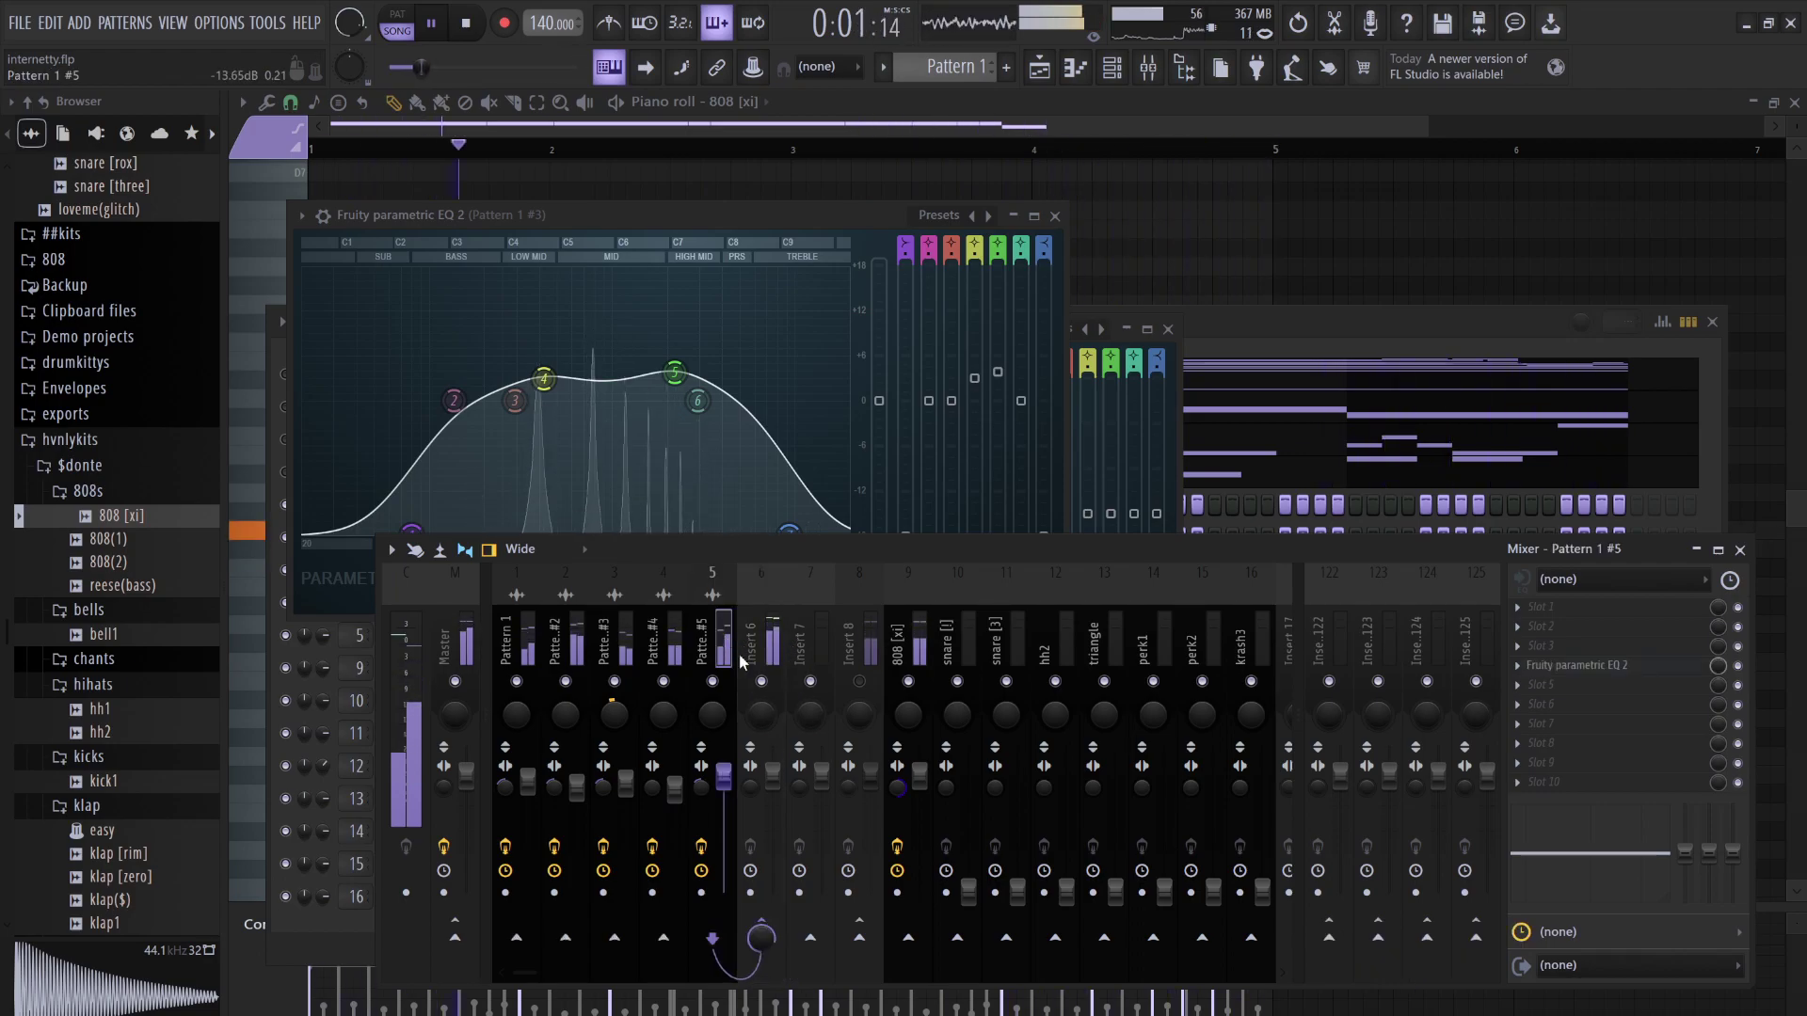
click(777, 659)
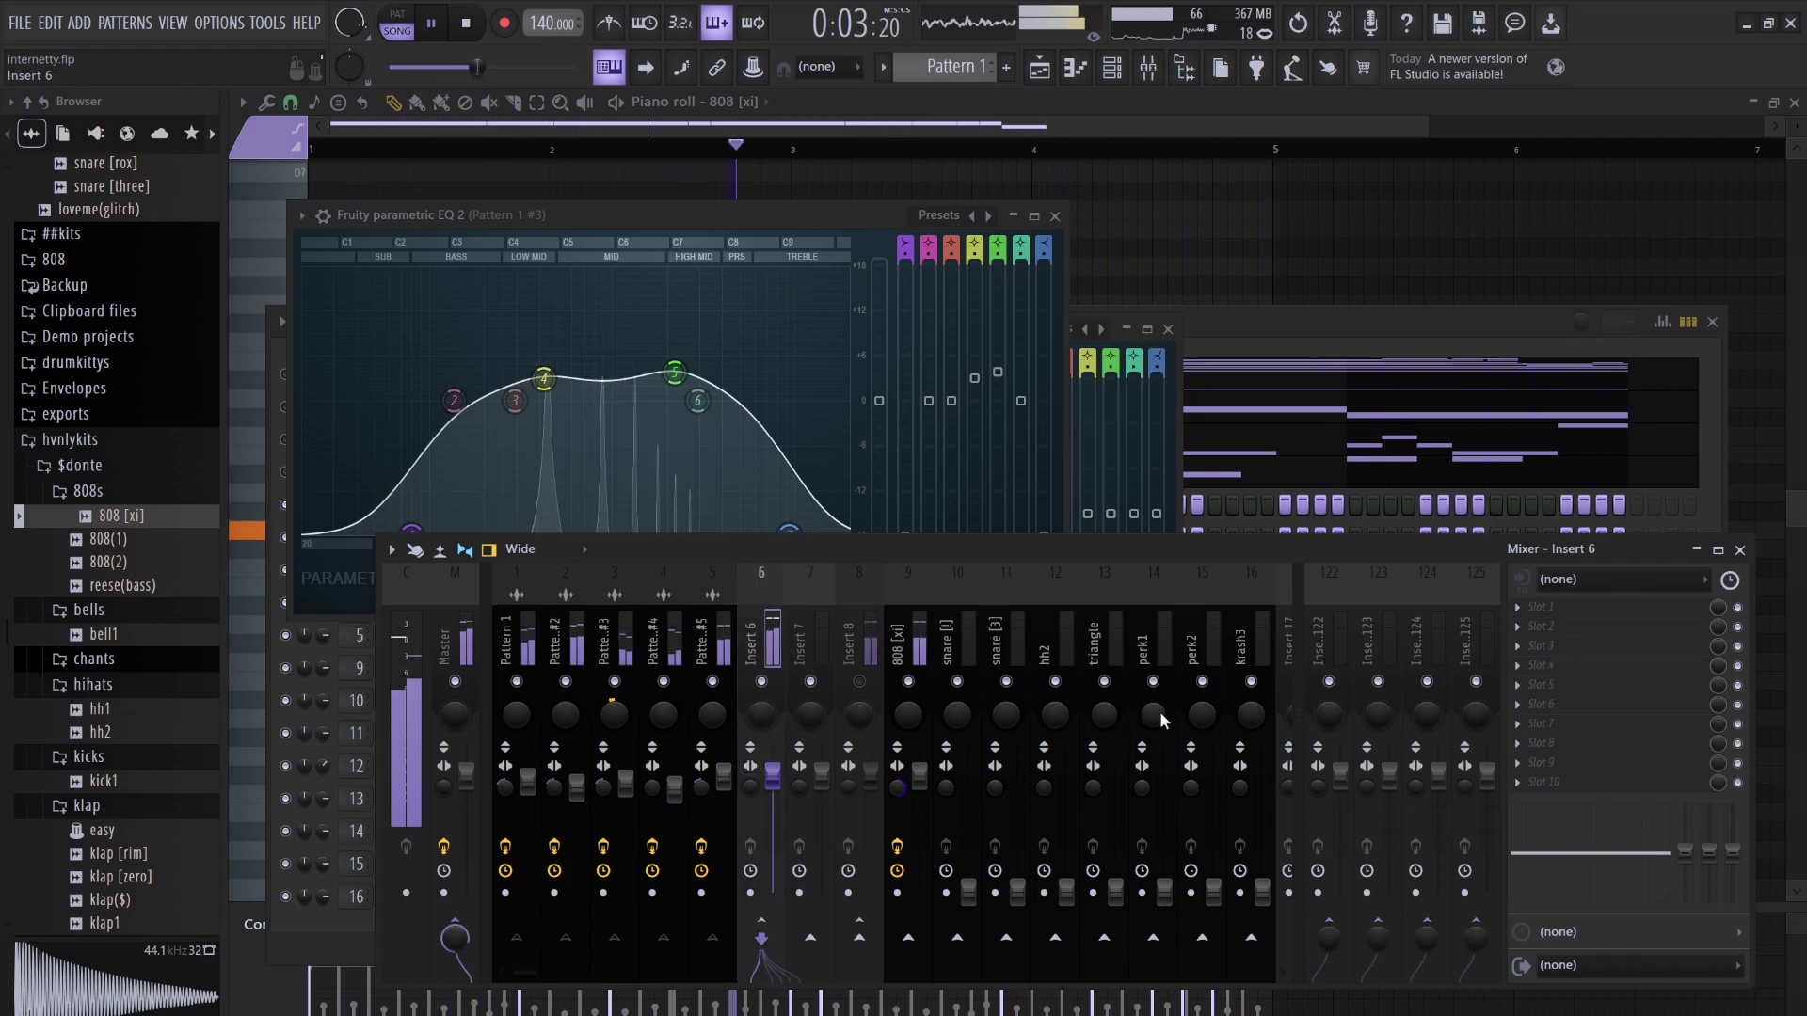
key(space)
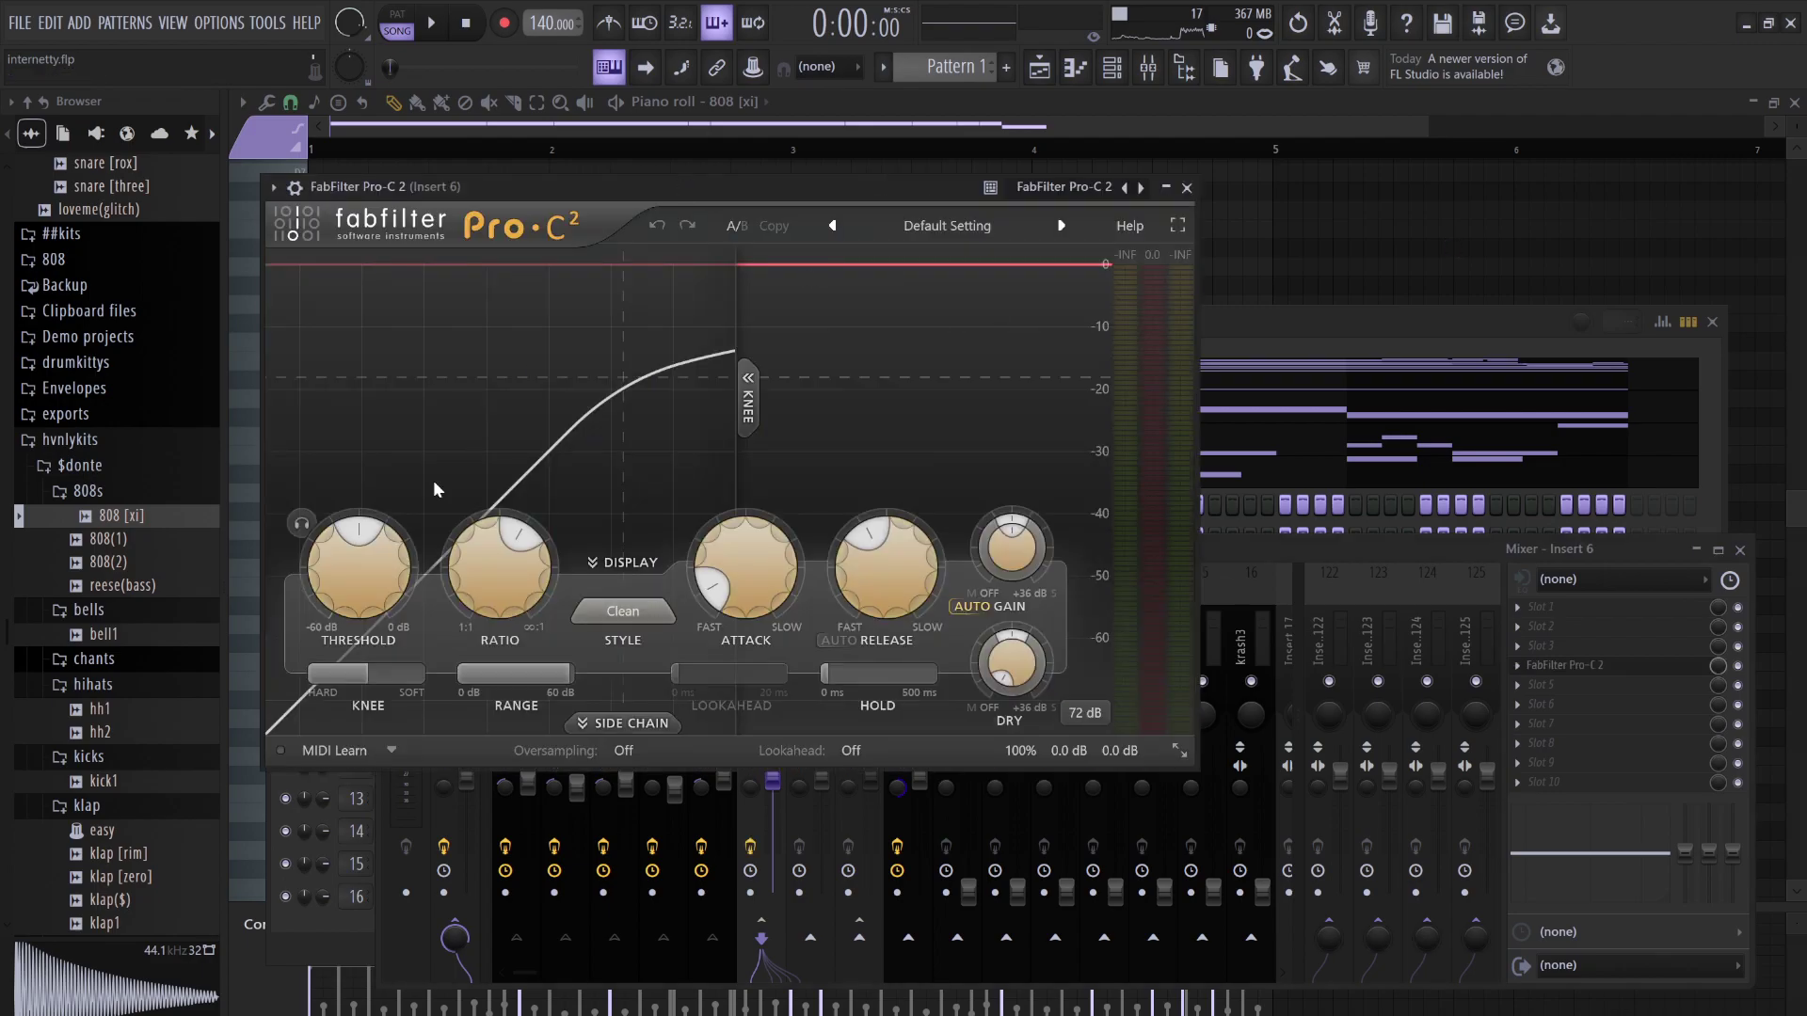
drag(360, 571, 358, 610)
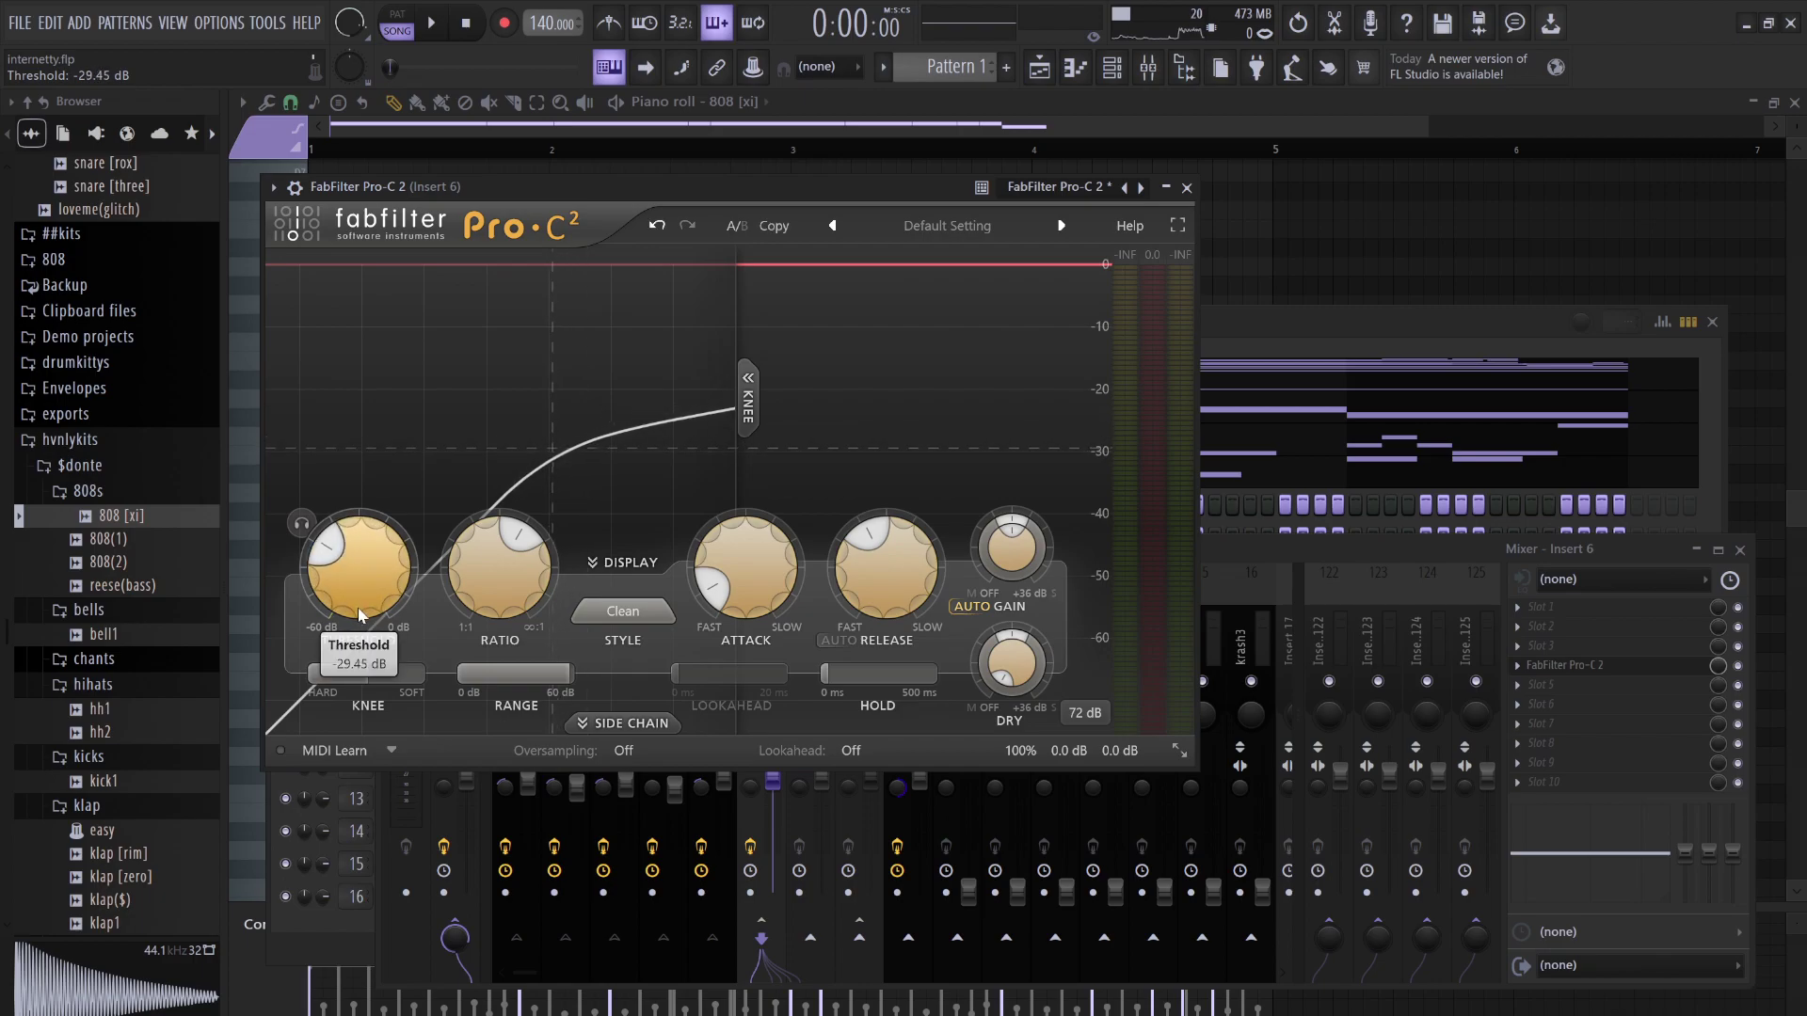
drag(472, 568, 502, 636)
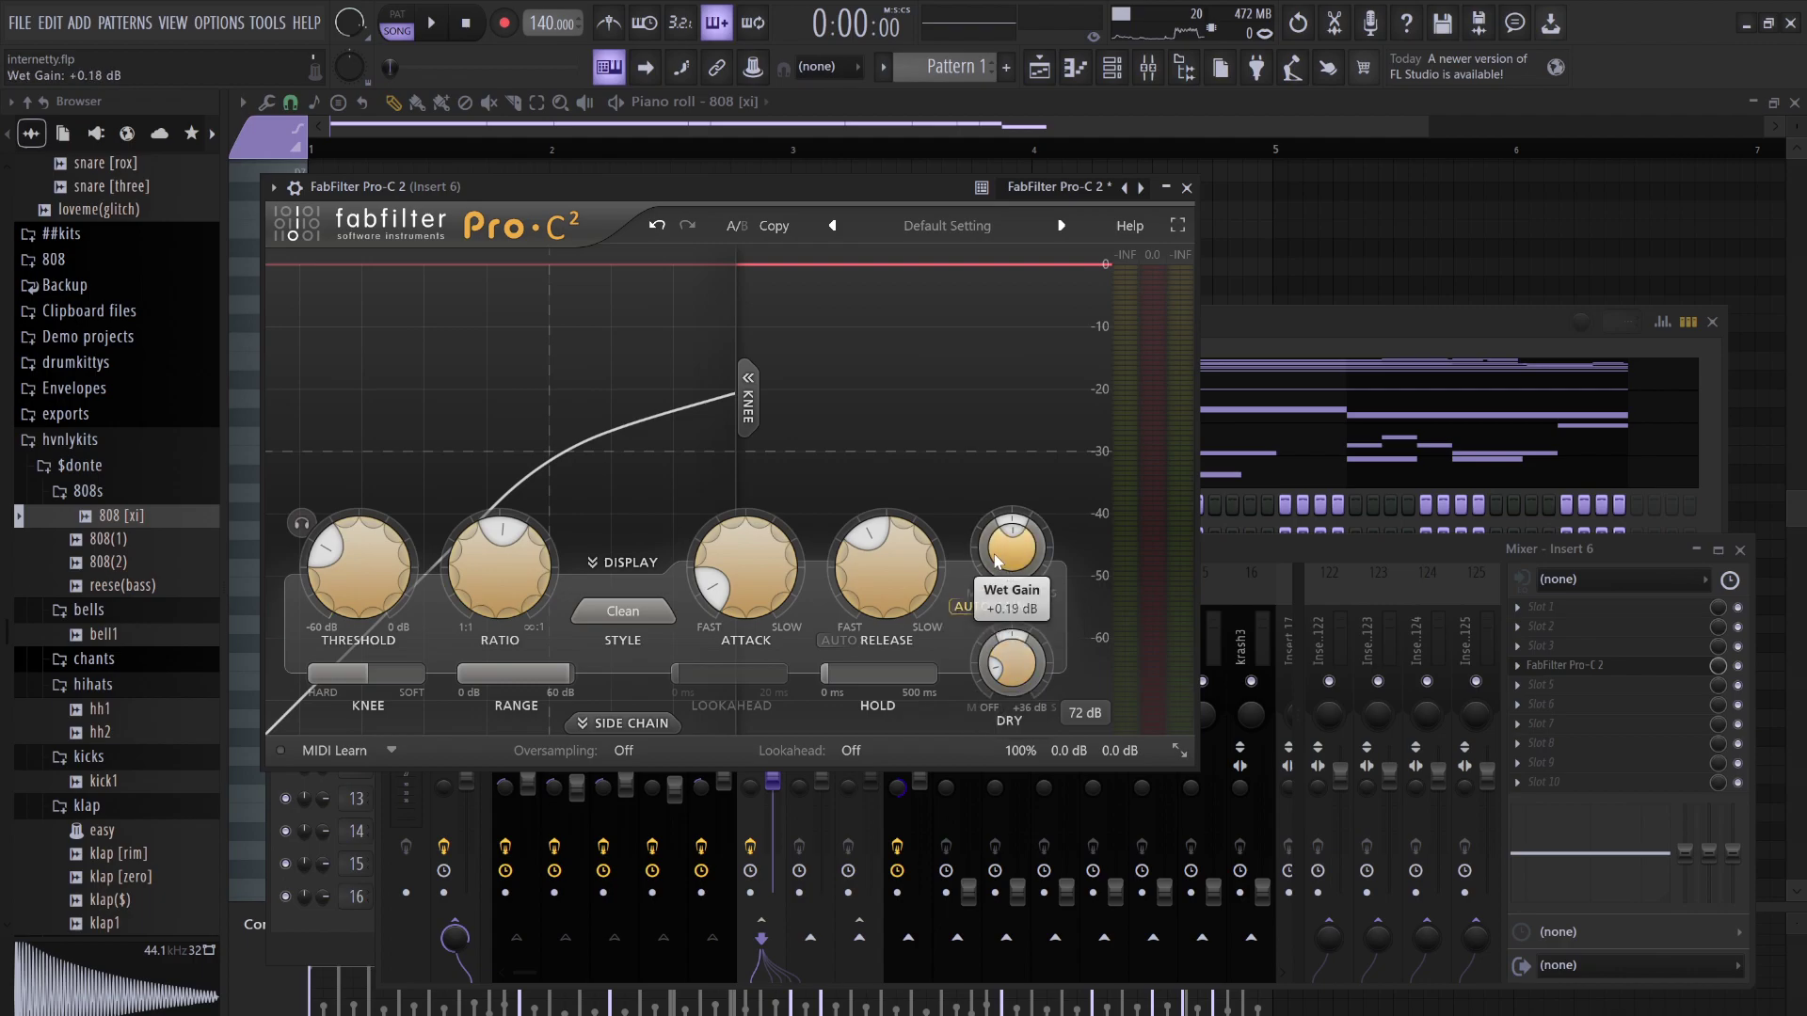
drag(975, 530, 975, 529)
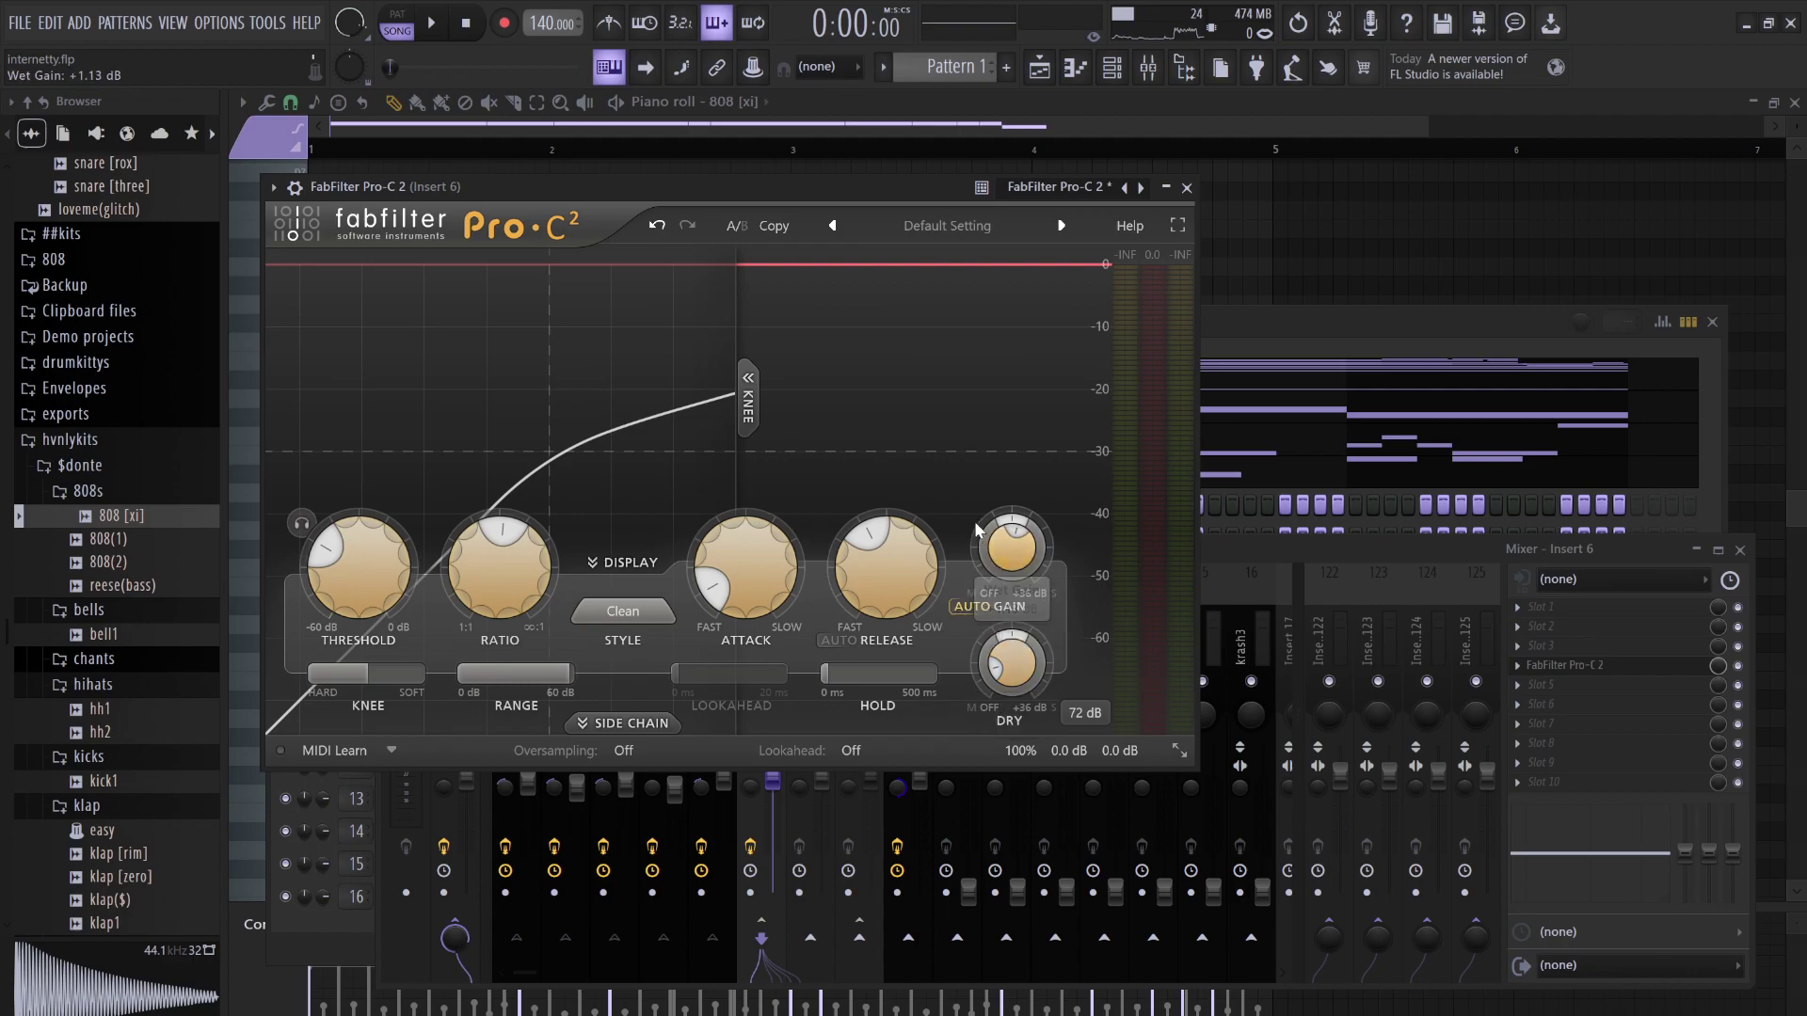
Raise the Pro-C 2 threshold on Insert 6 while the beat plays, and close the compressor
key(space)
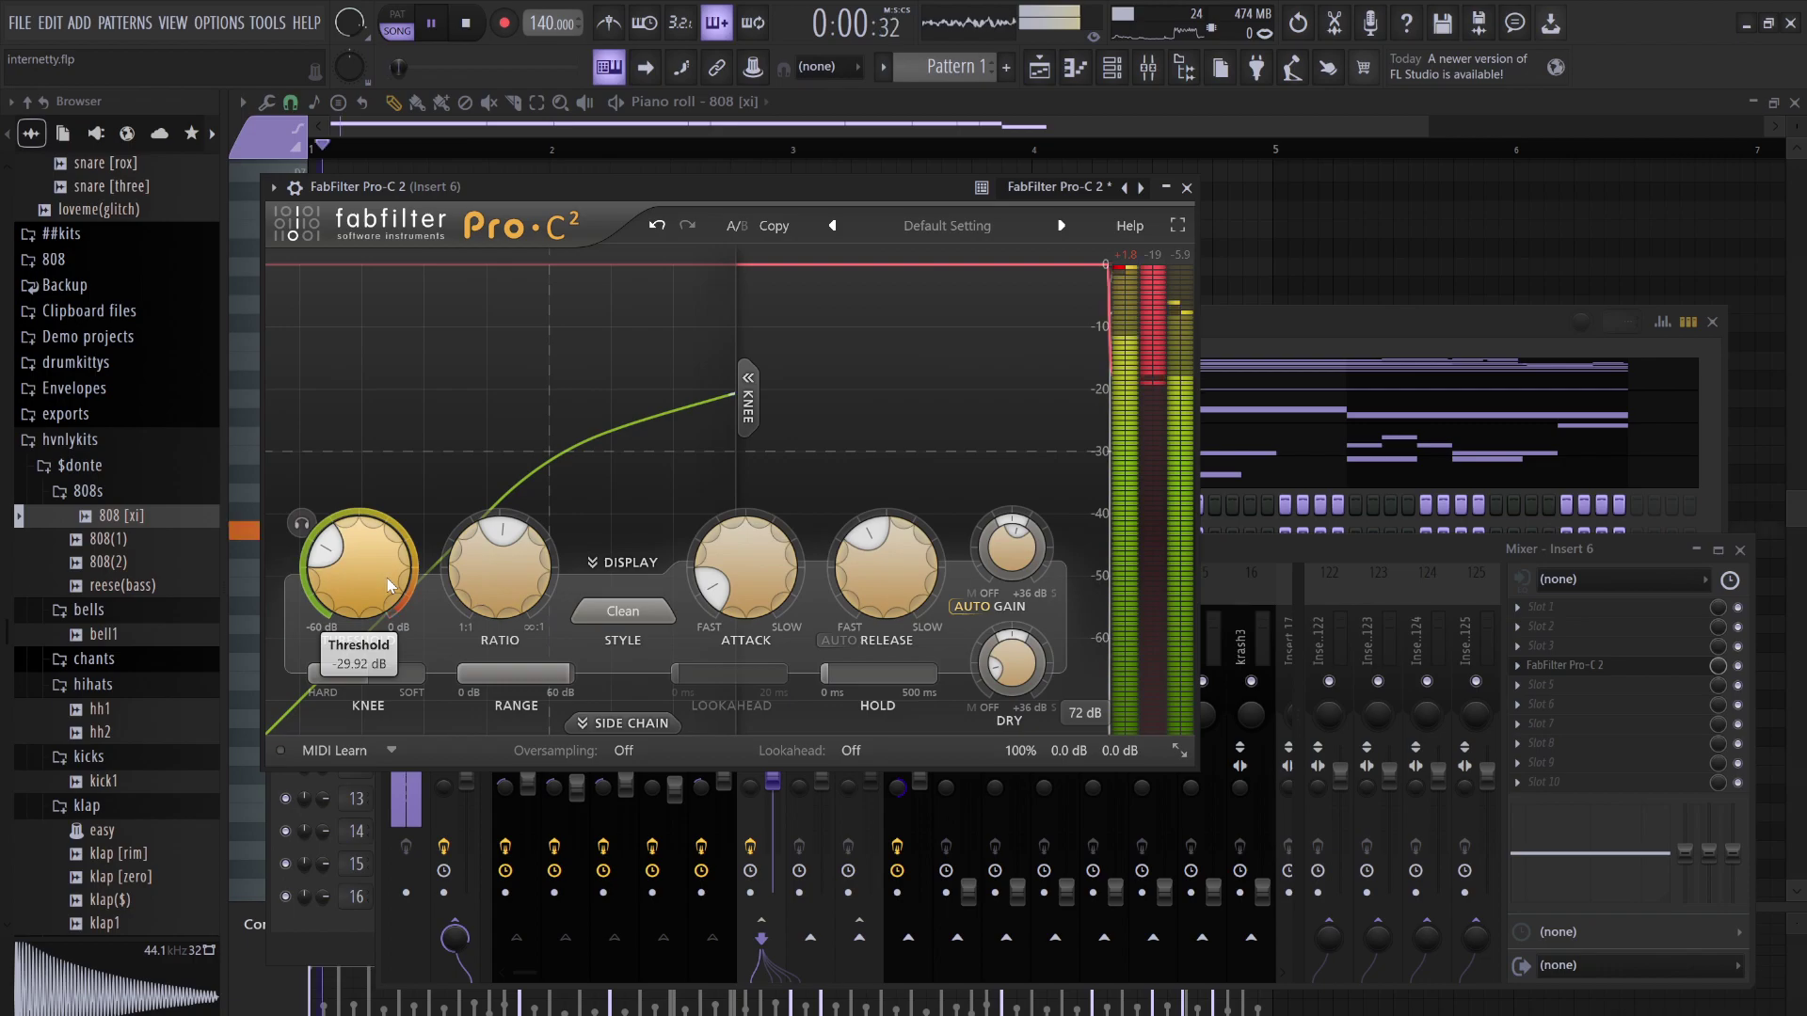
drag(386, 578, 365, 463)
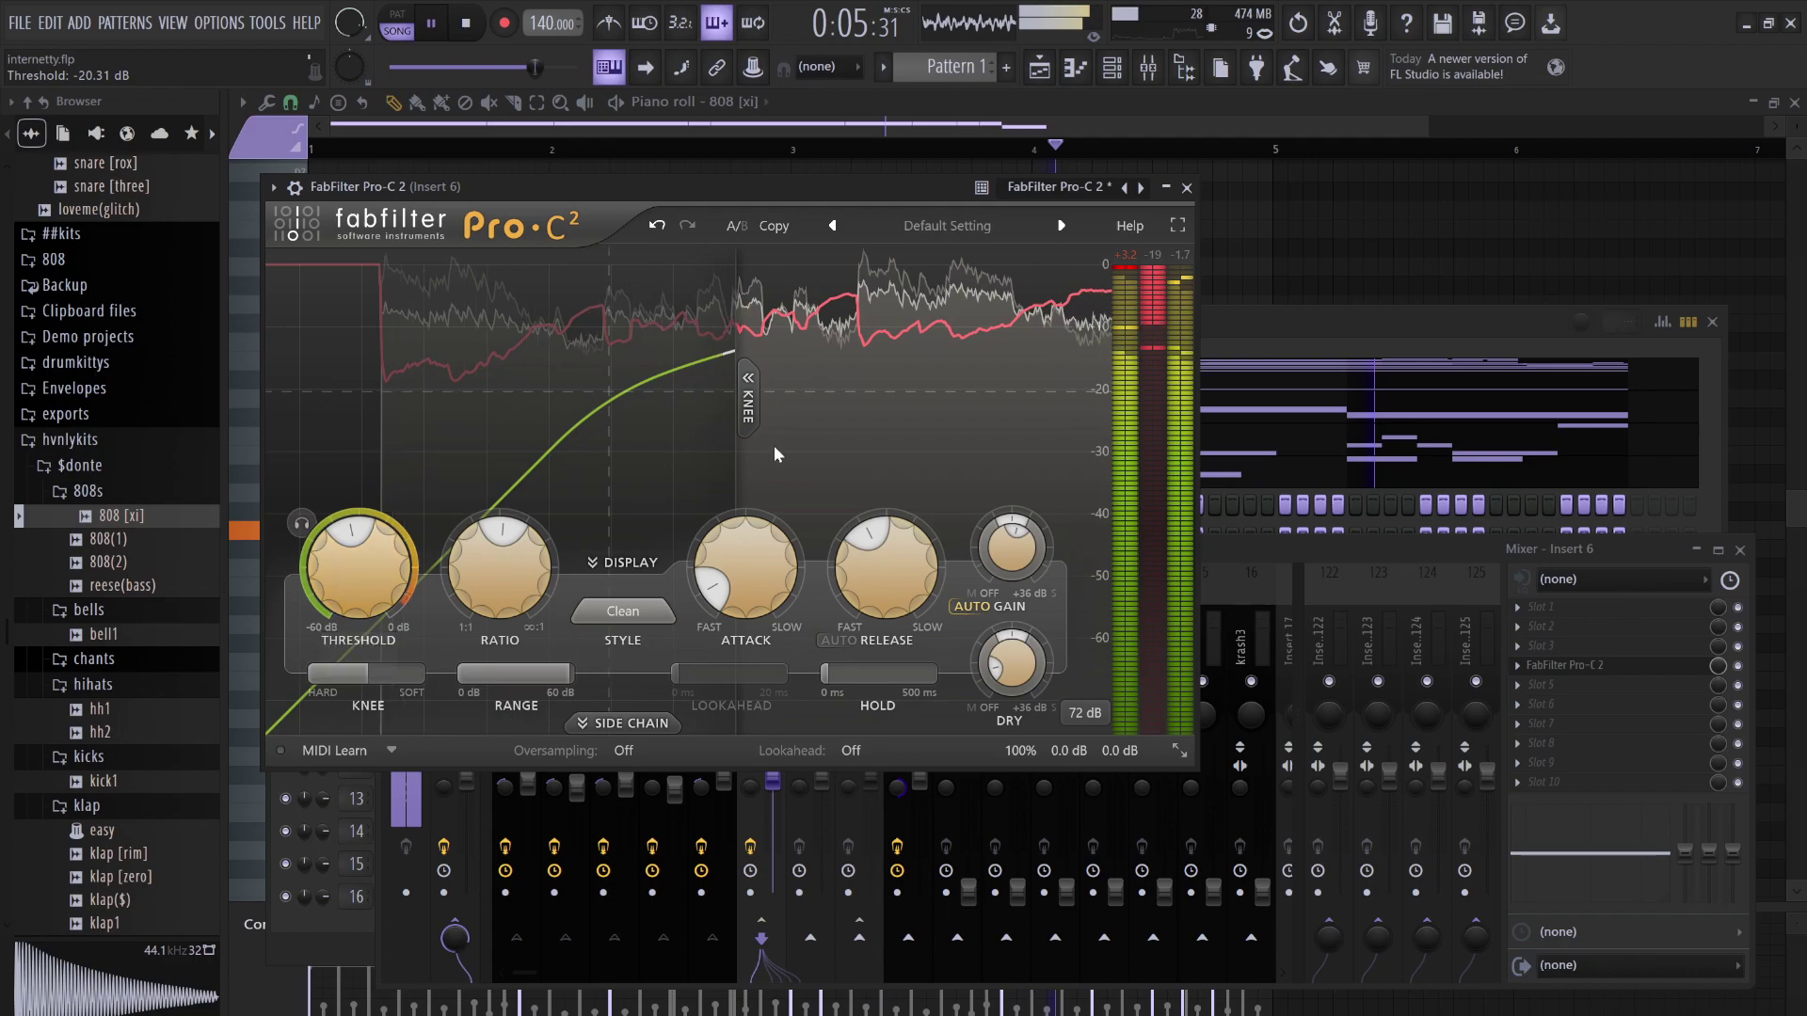
click(1186, 187)
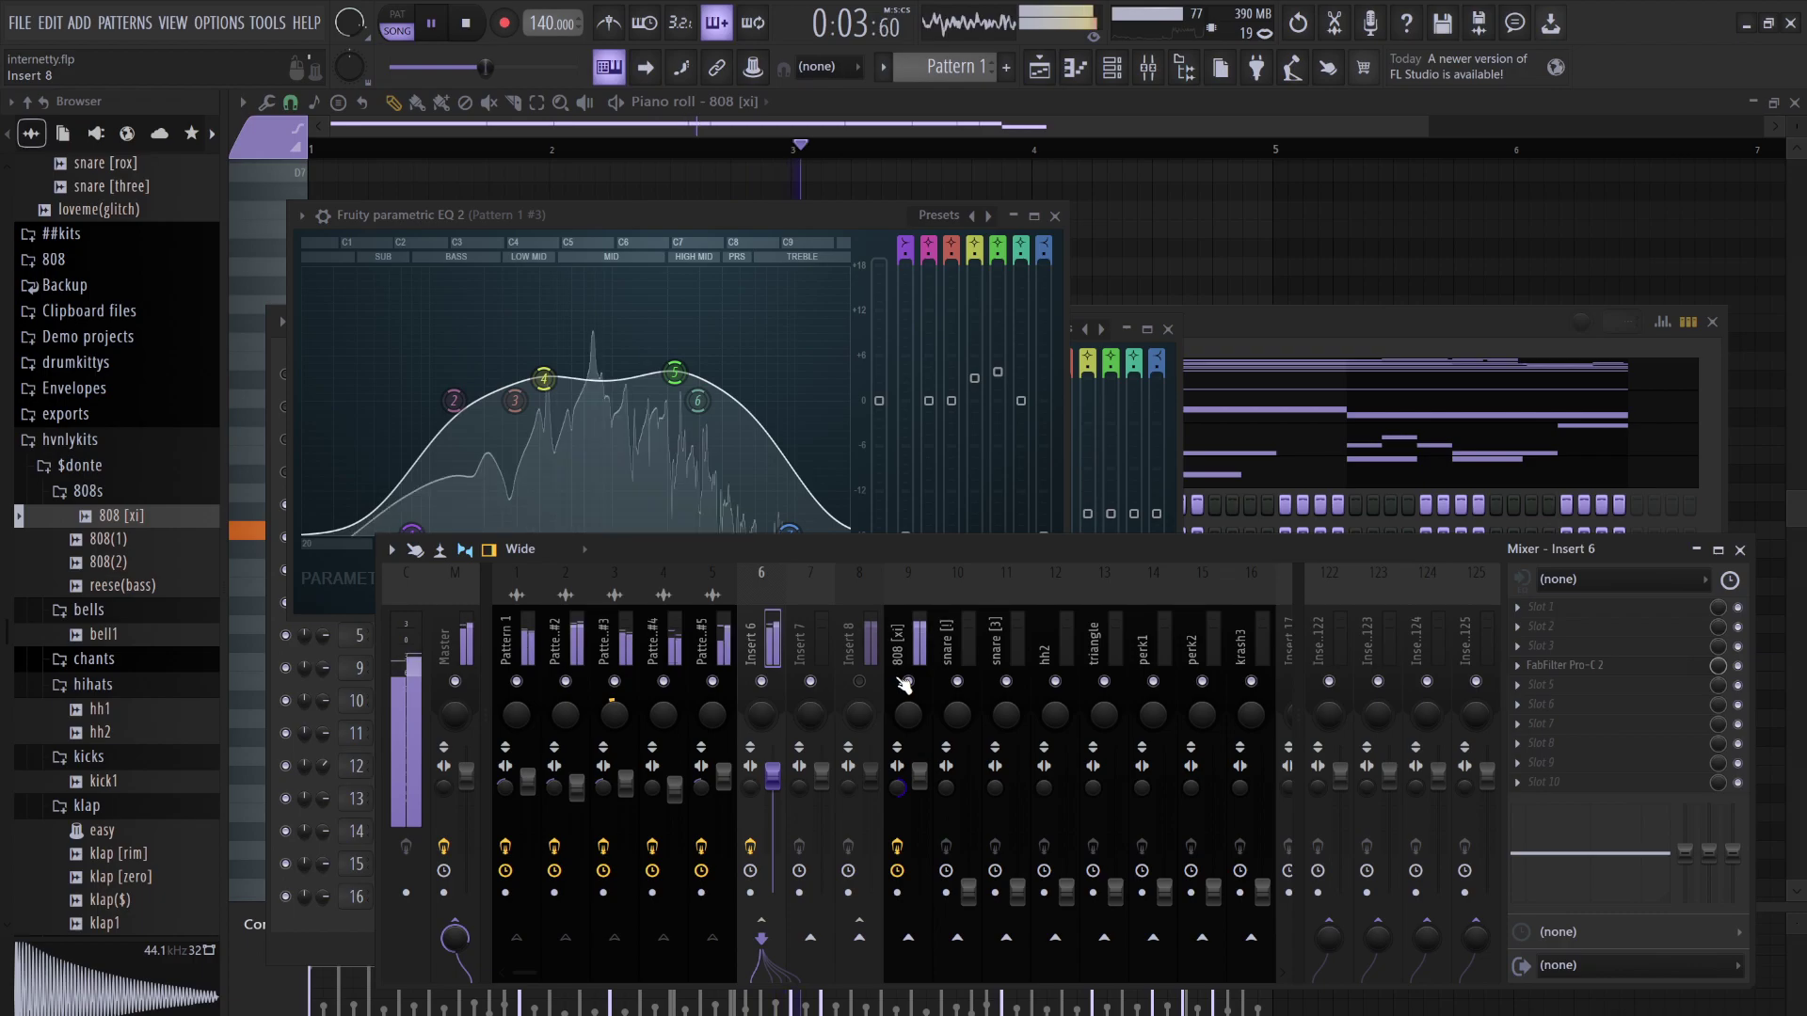
Stop playback and close the leftover Fruity parametric EQ 2 and Fruity soft clipper windows
key(space)
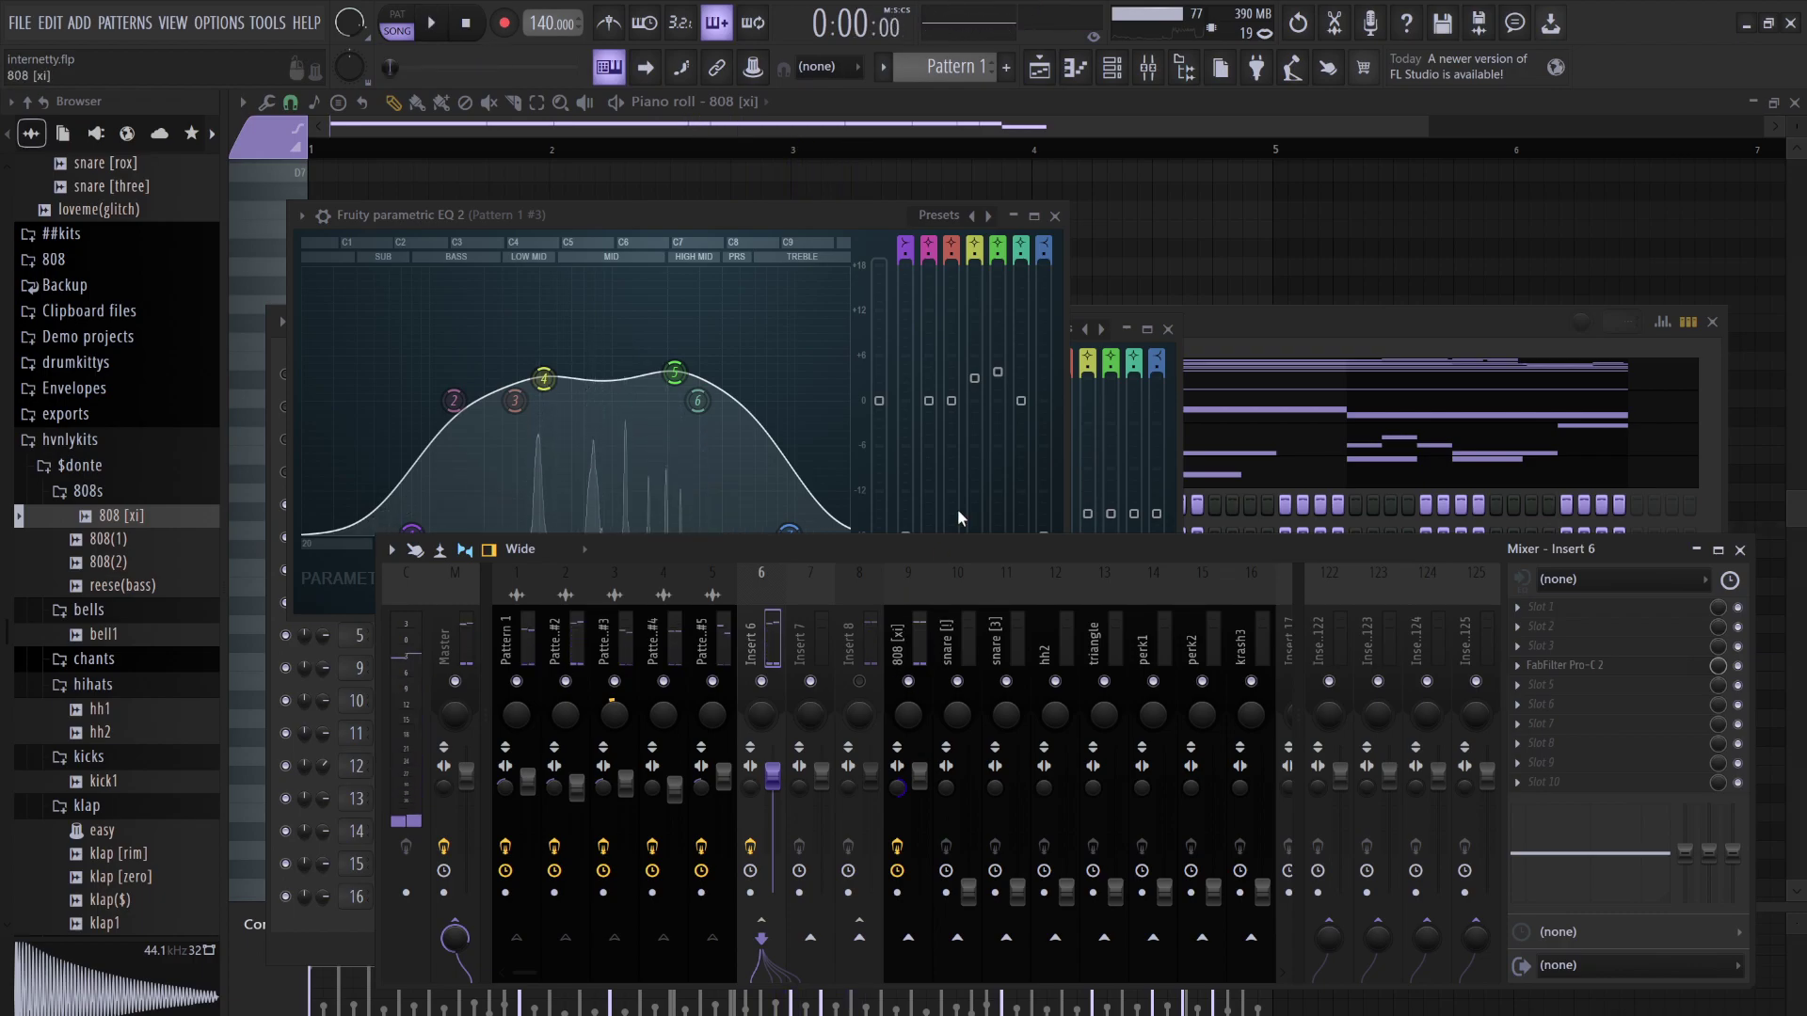
click(1057, 216)
click(1168, 329)
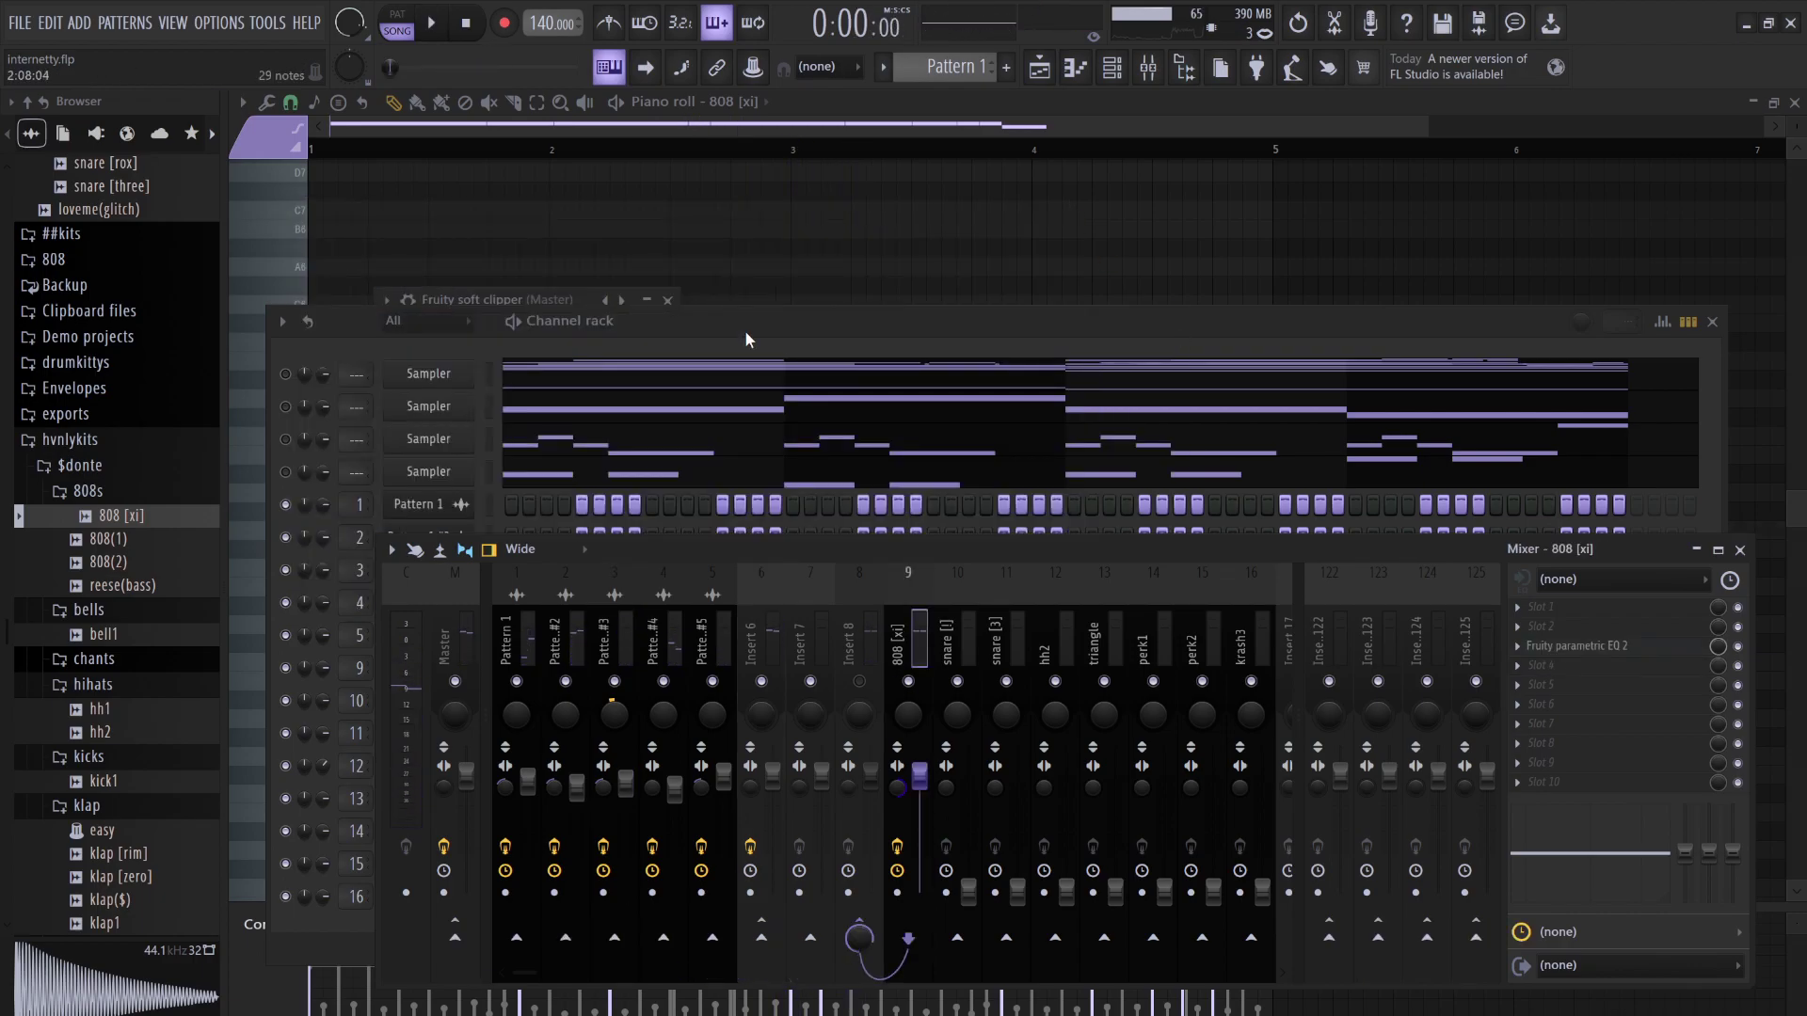
click(668, 300)
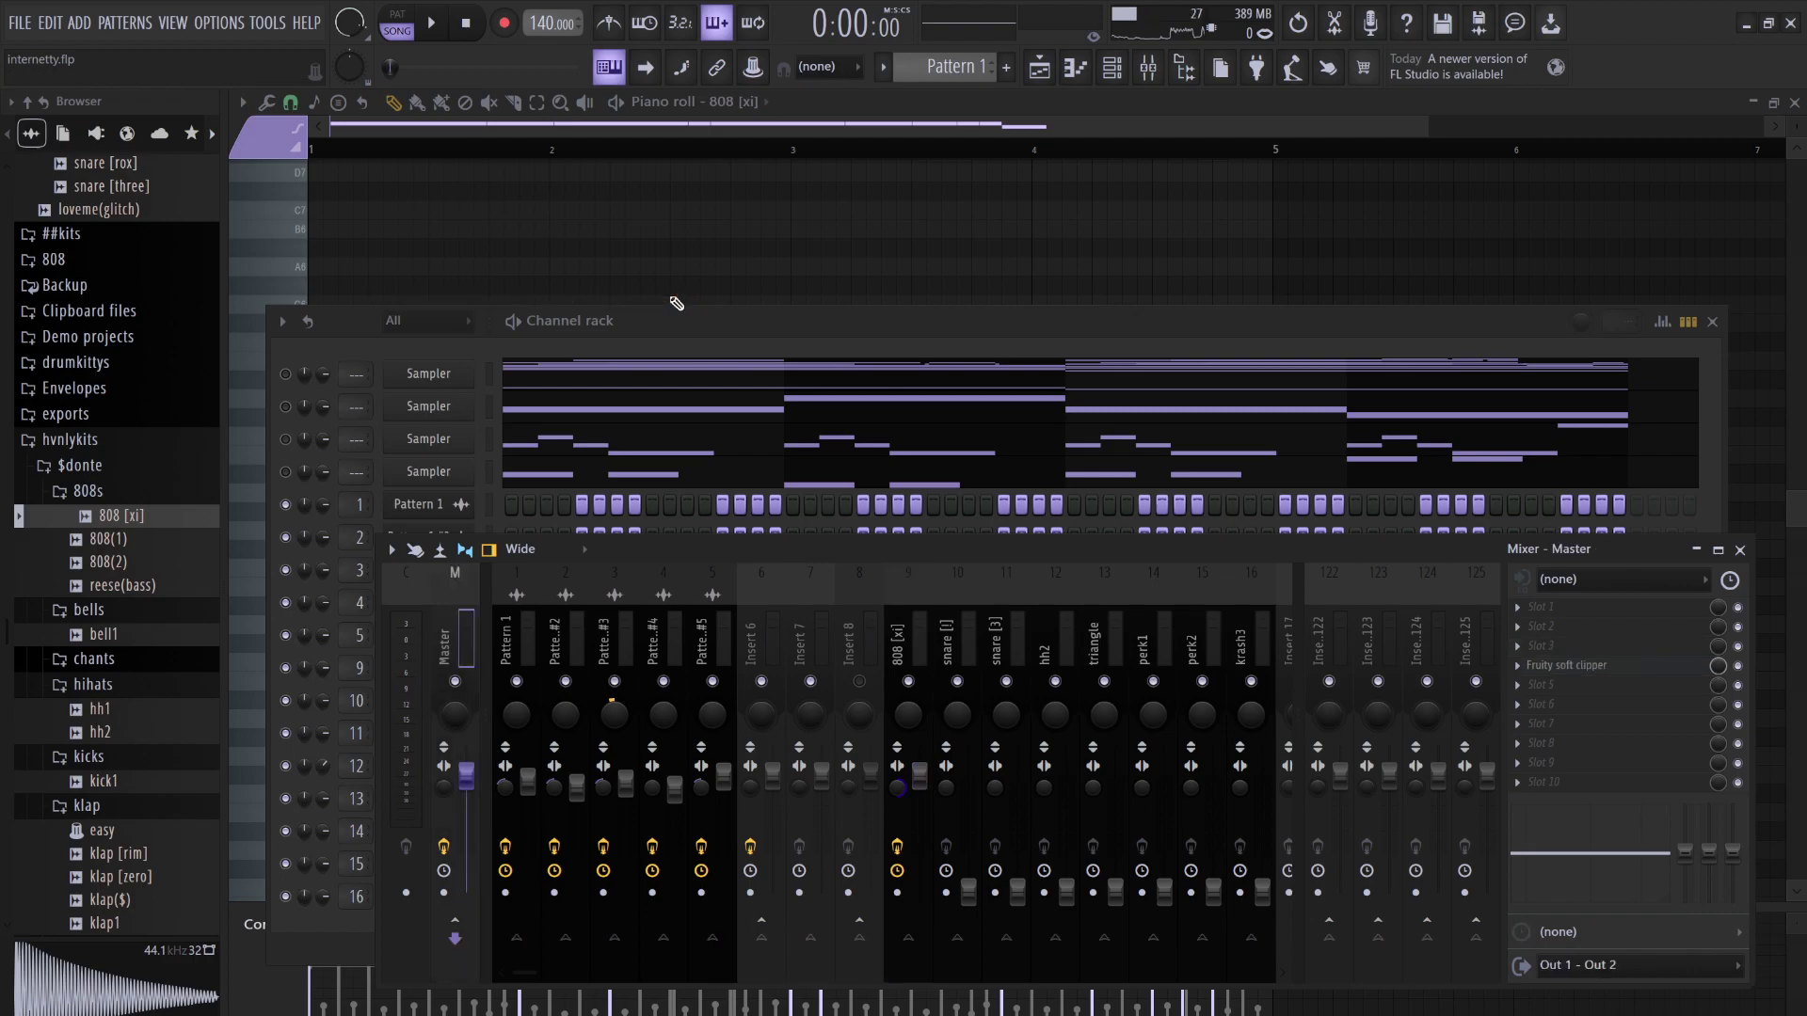
Slightly lower the volume of Insert 8 while listening to the beat
click(855, 621)
key(space)
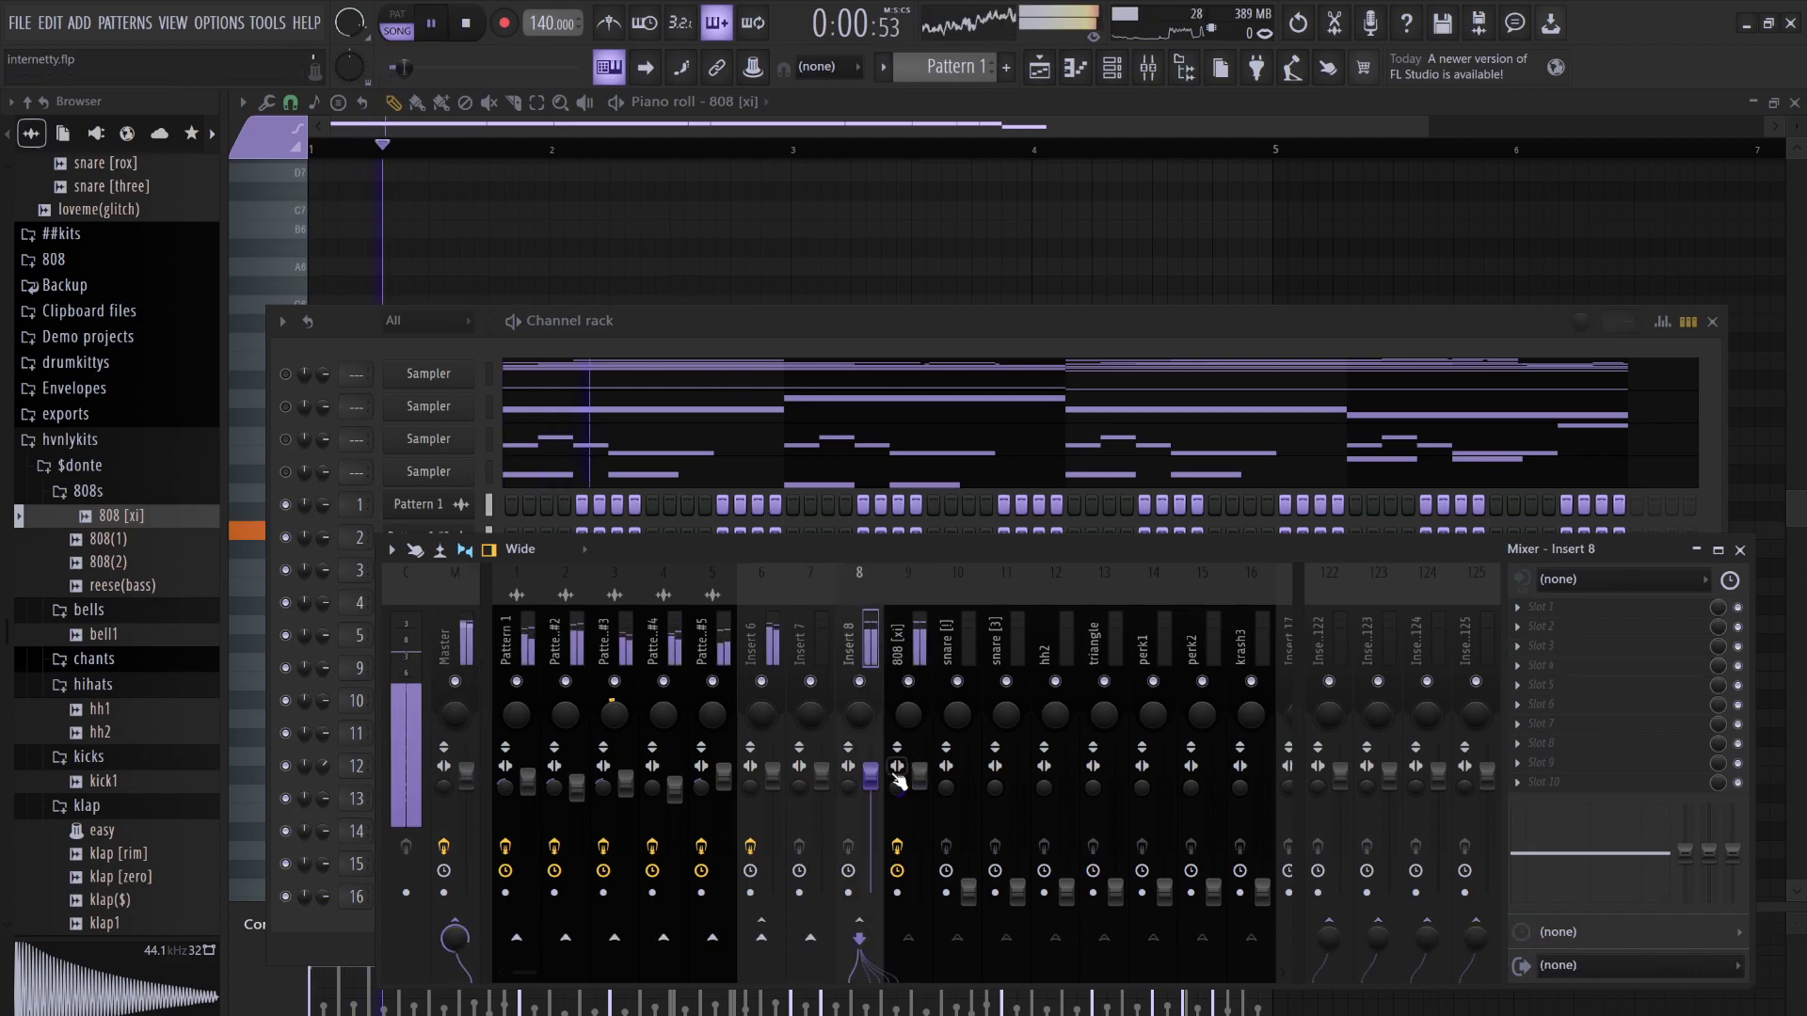
key(space)
key(space)
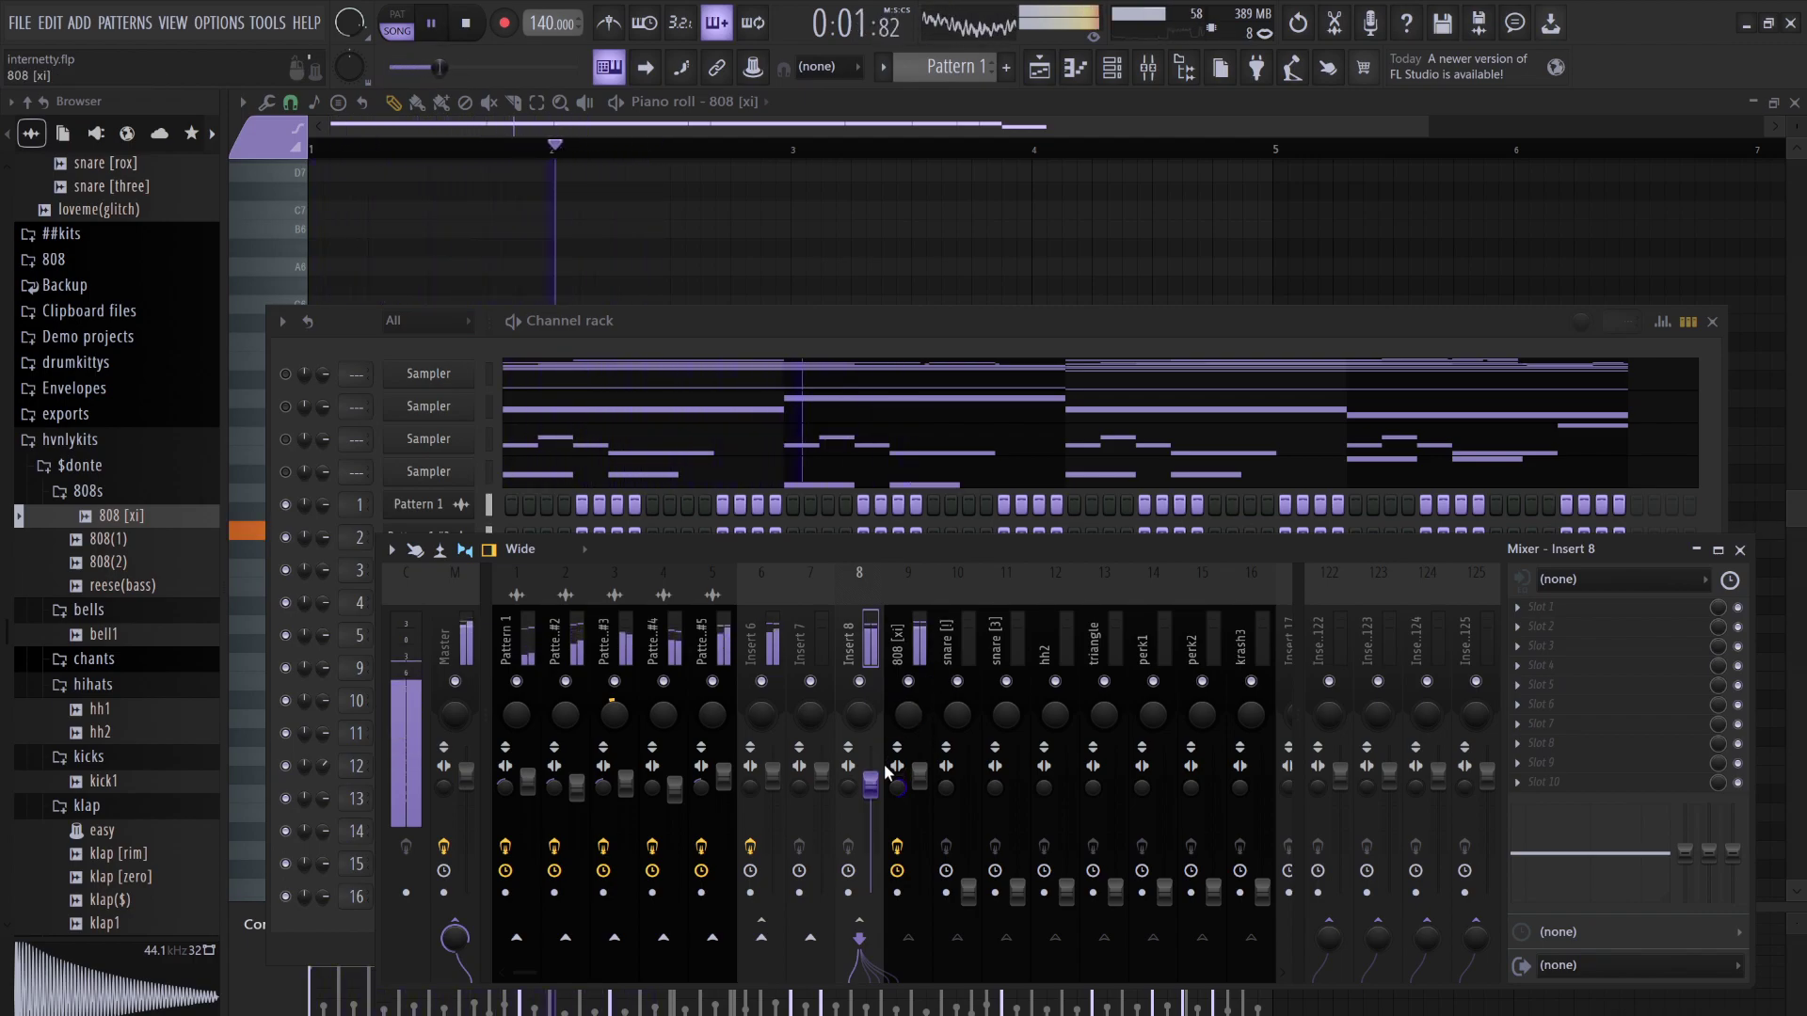
Shape the 808 [xi] EQ with a band 7 cut around 2430 Hz and boosts on bands 2 and 3, and set its volume to 121%
click(890, 769)
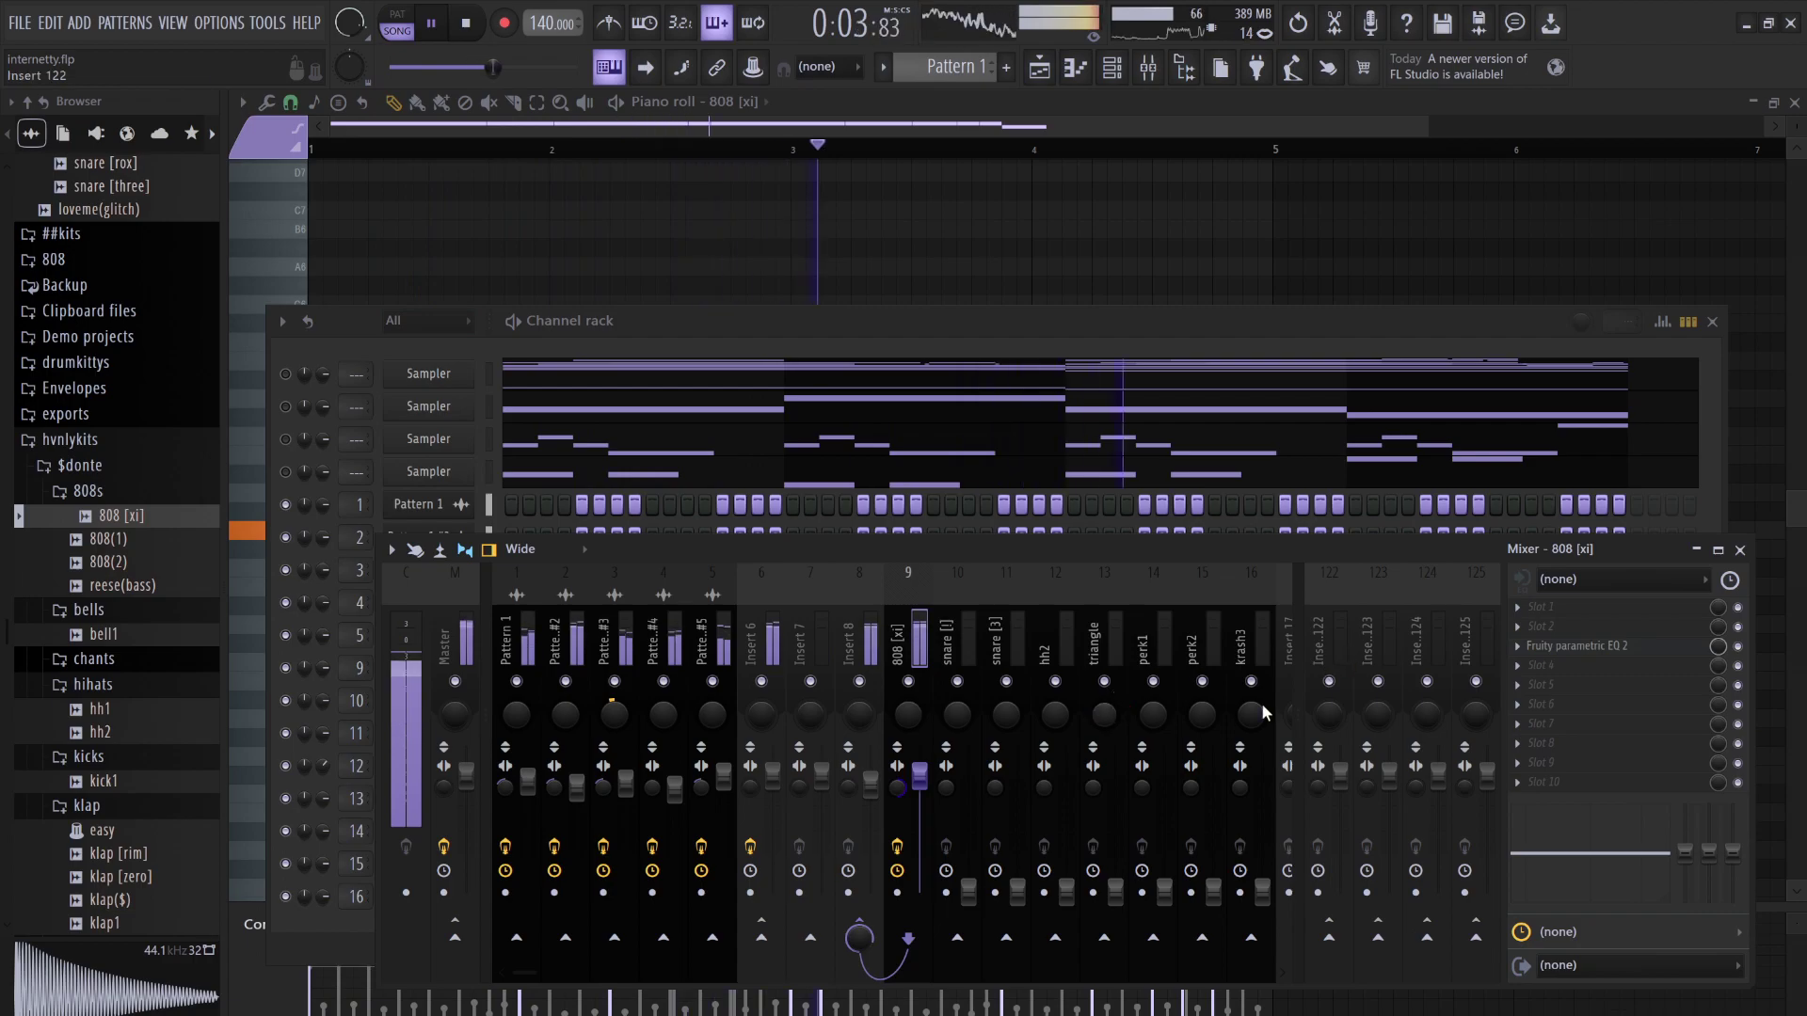
click(1574, 649)
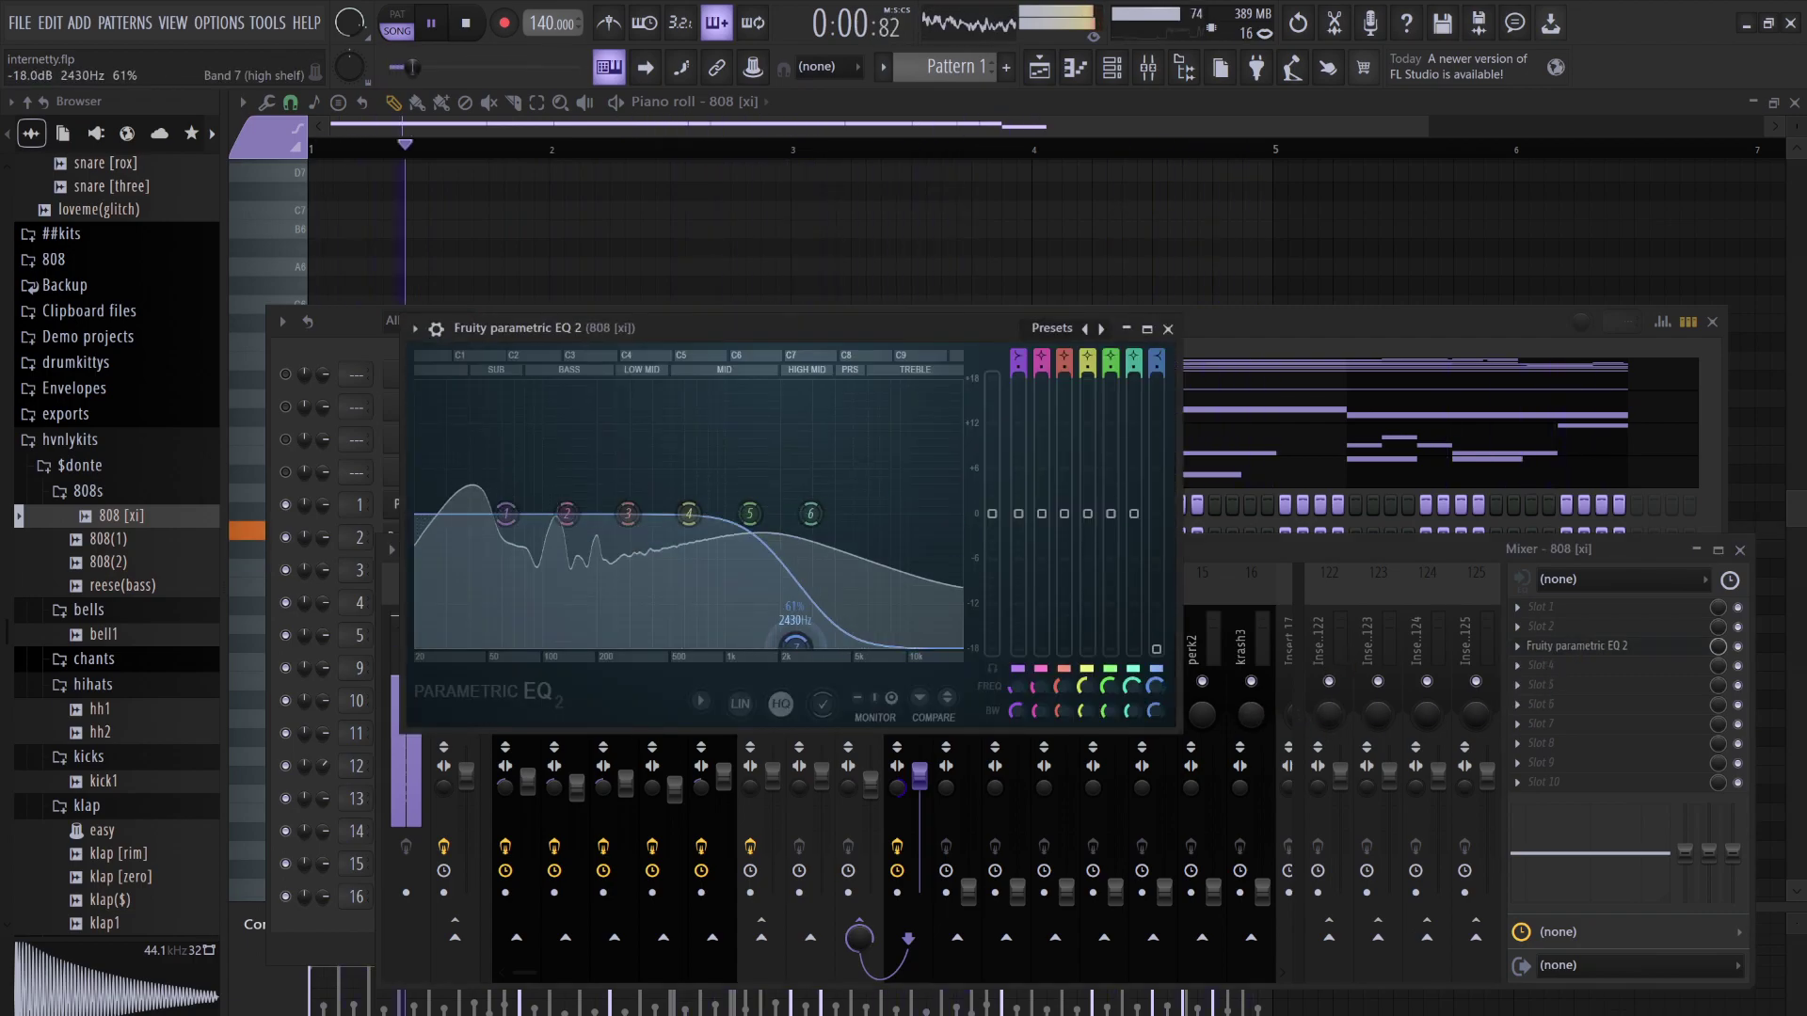
mouse_move(627, 514)
mouse_down()
mouse_move(565, 508)
mouse_move(525, 478)
mouse_move(622, 489)
mouse_up()
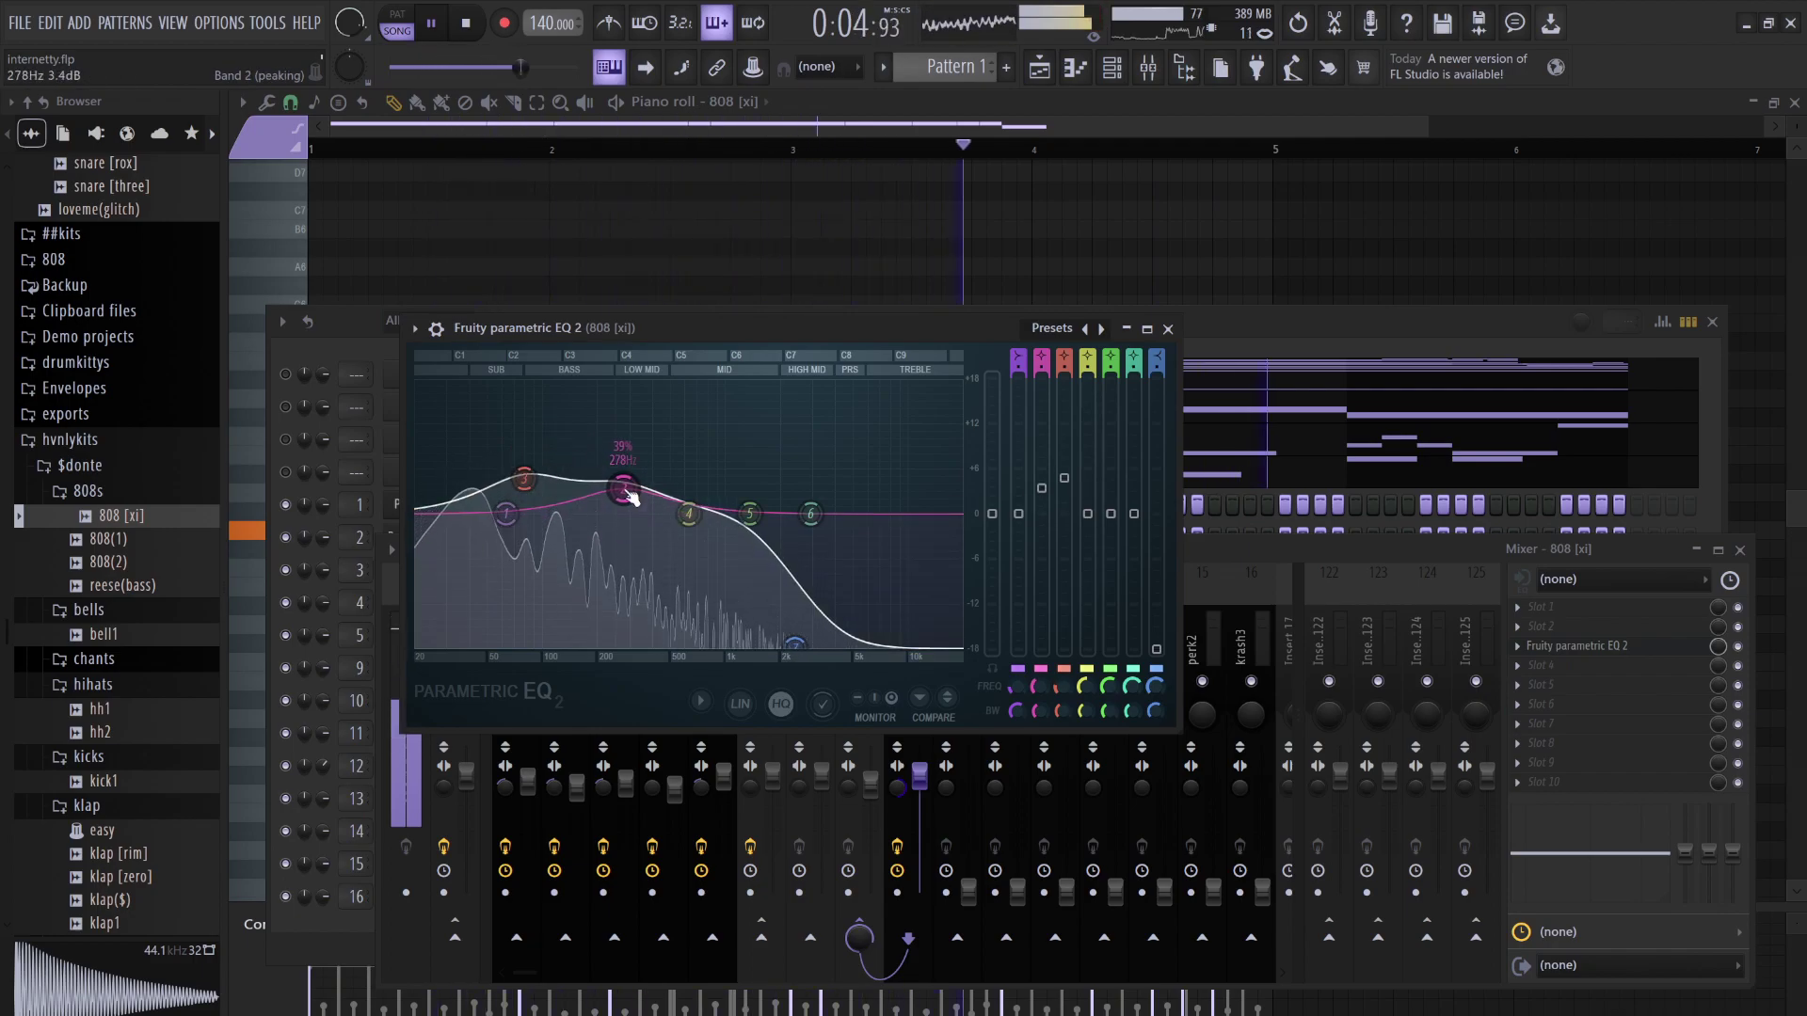
drag(919, 777, 920, 753)
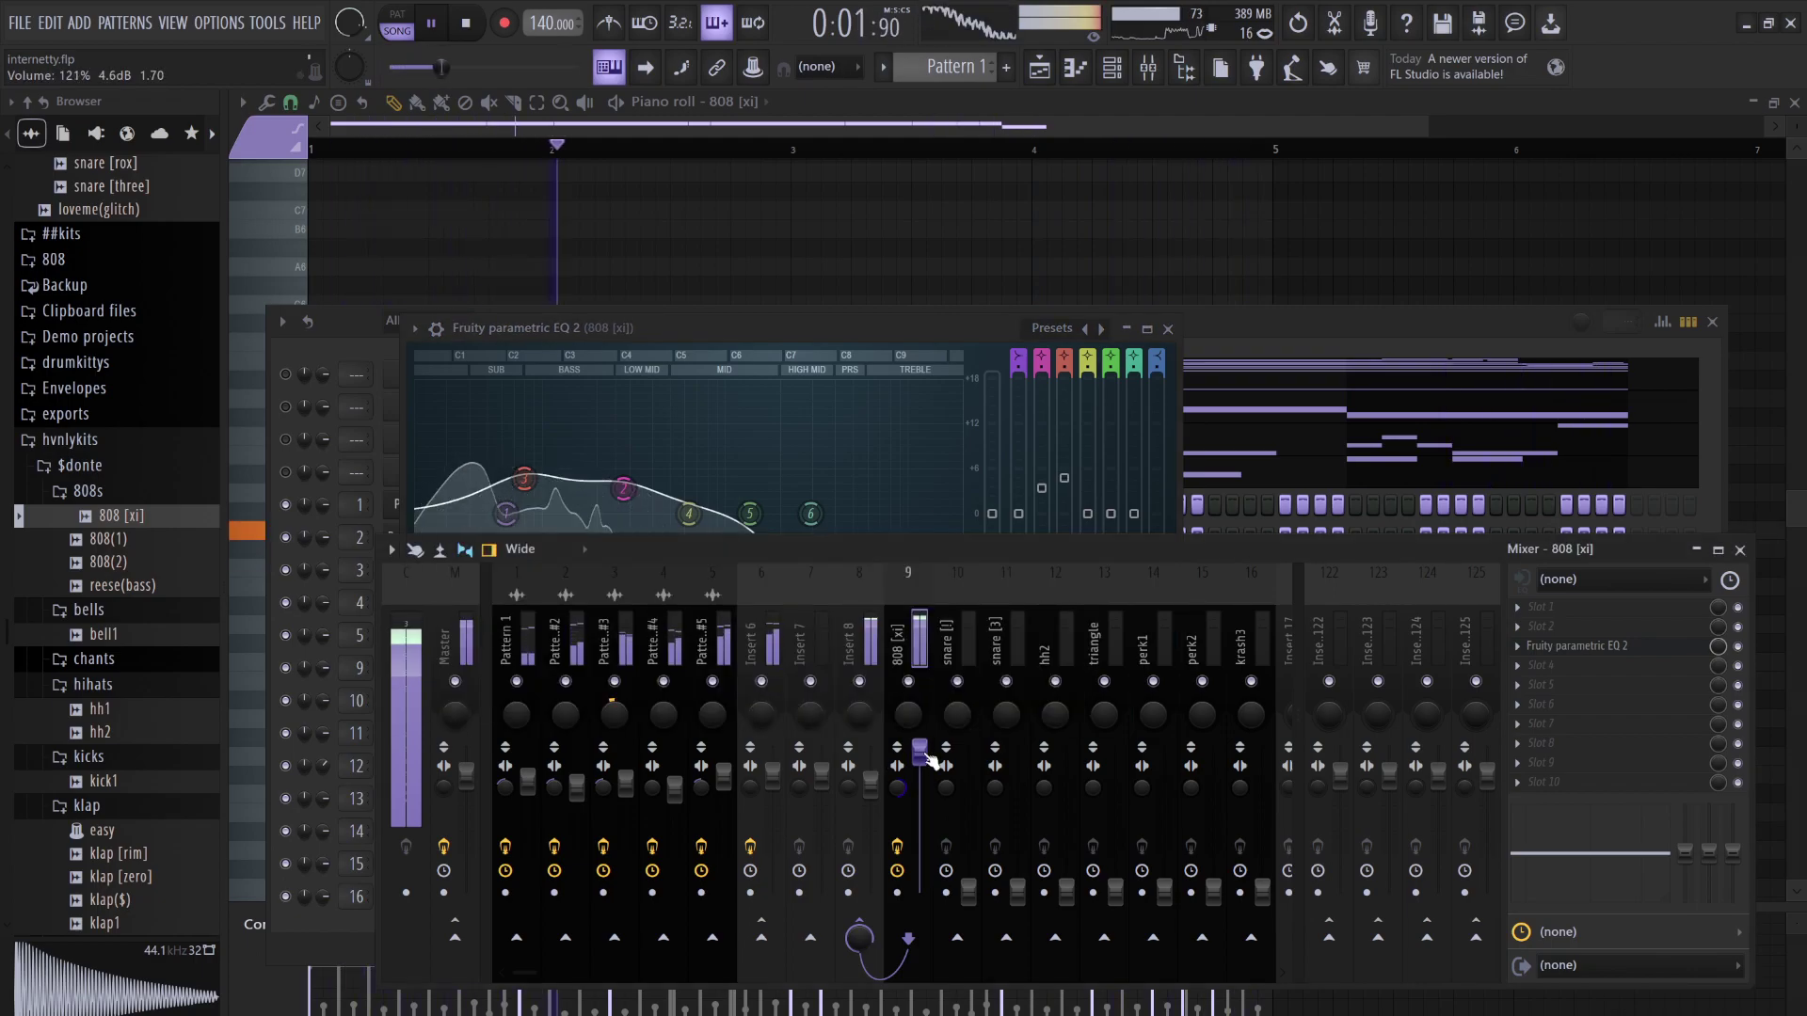
Close the 808 EQ, save the project, and bring up the playlist with the mixer over it
click(1205, 331)
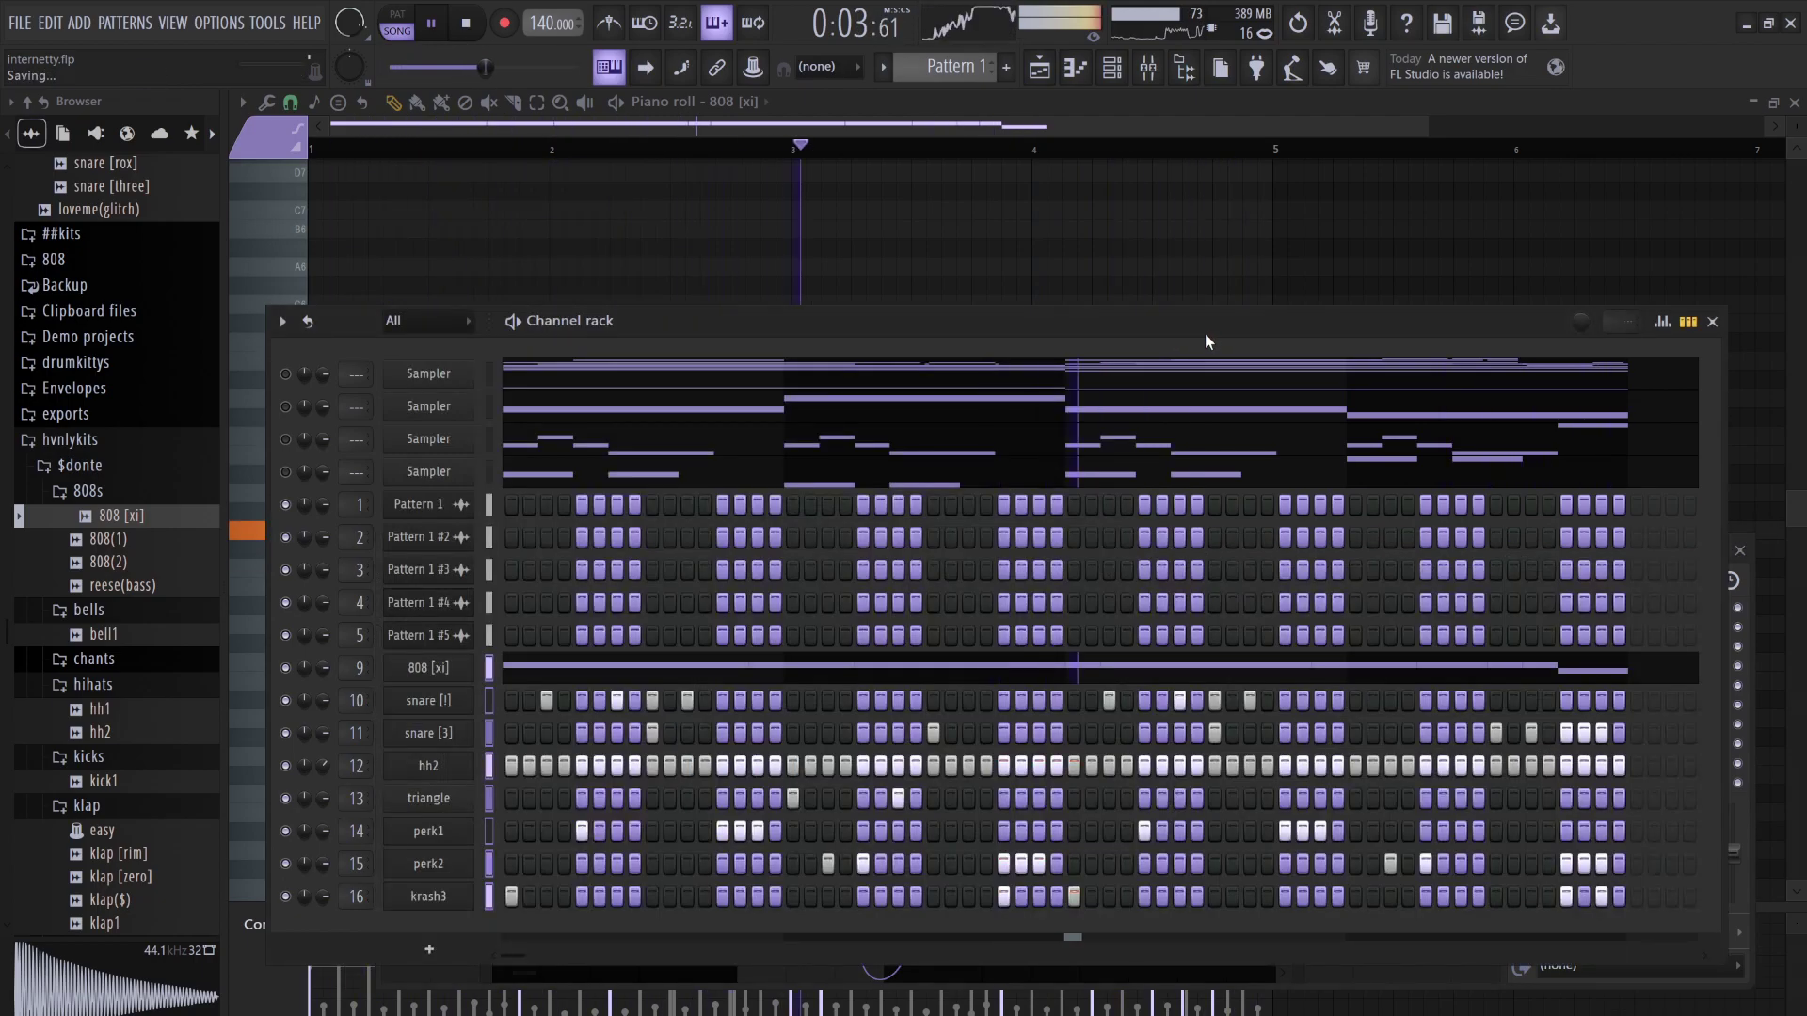
key(space)
click(1039, 70)
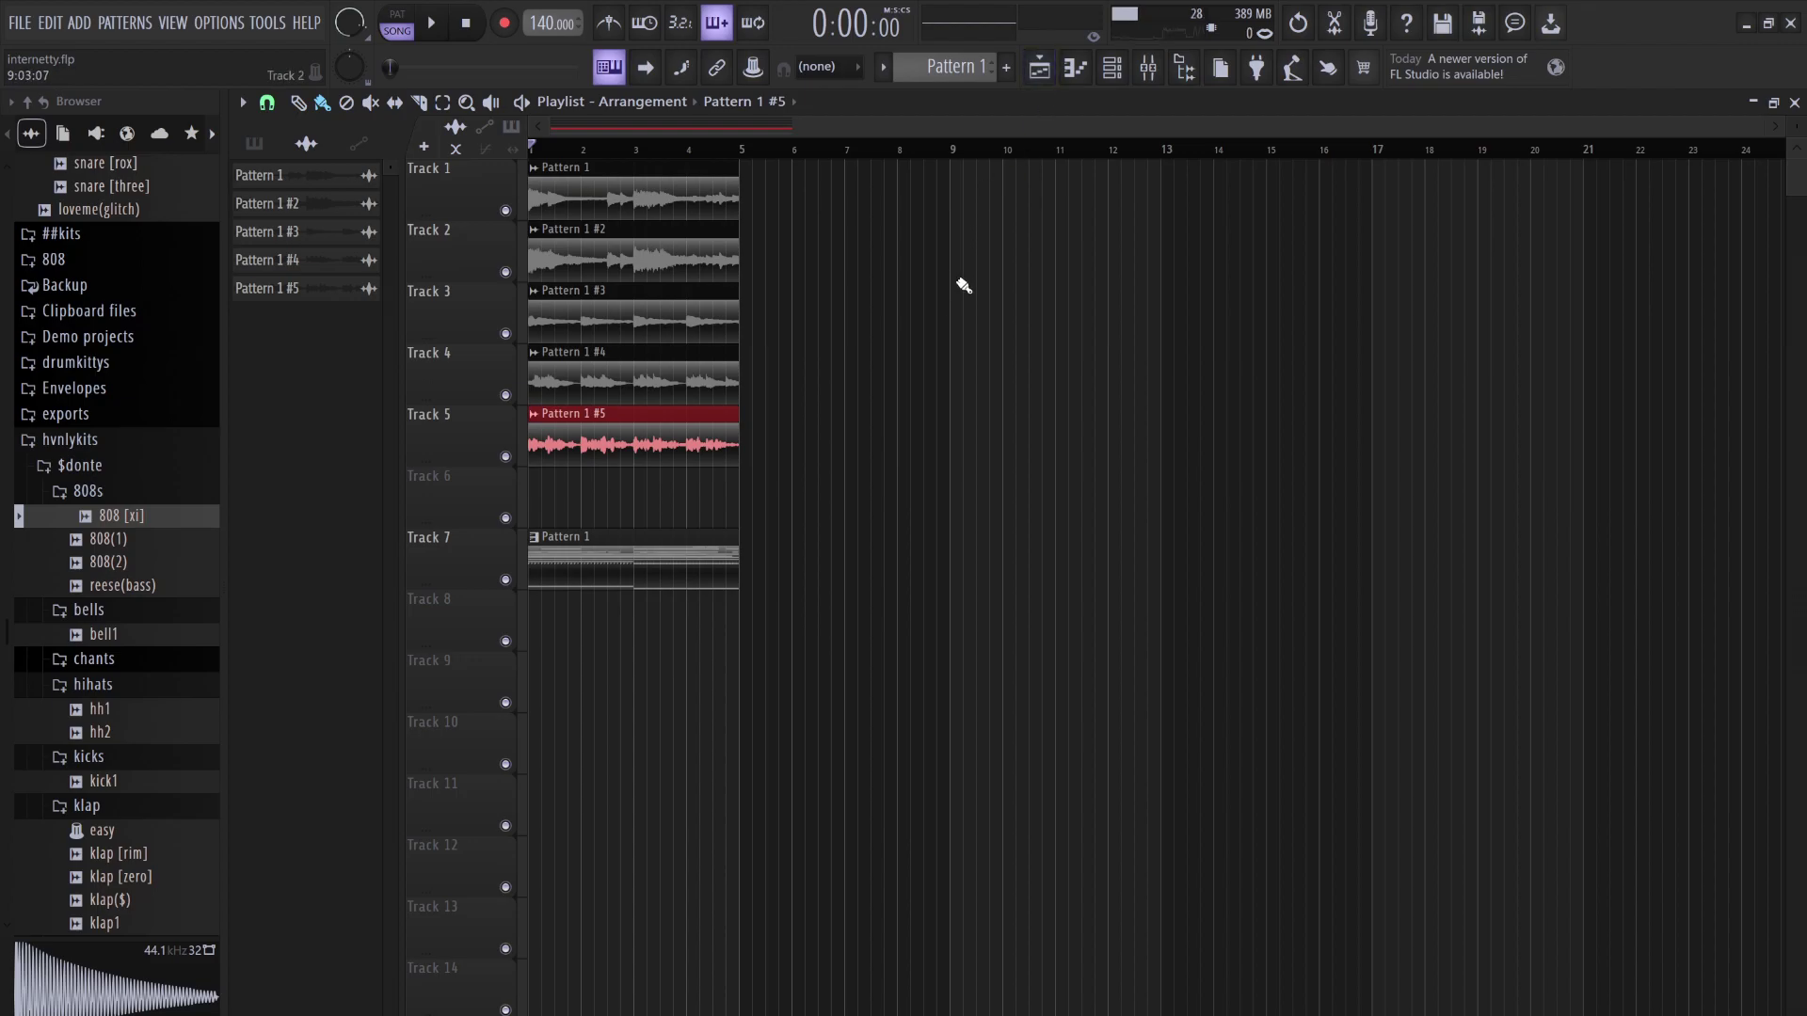
click(1165, 71)
Set snare [!] to 100% volume and shape its built-in mixer EQ with an 18 dB cut at 90 Hz and a 7.1 dB boost around 1.1 kHz
key(space)
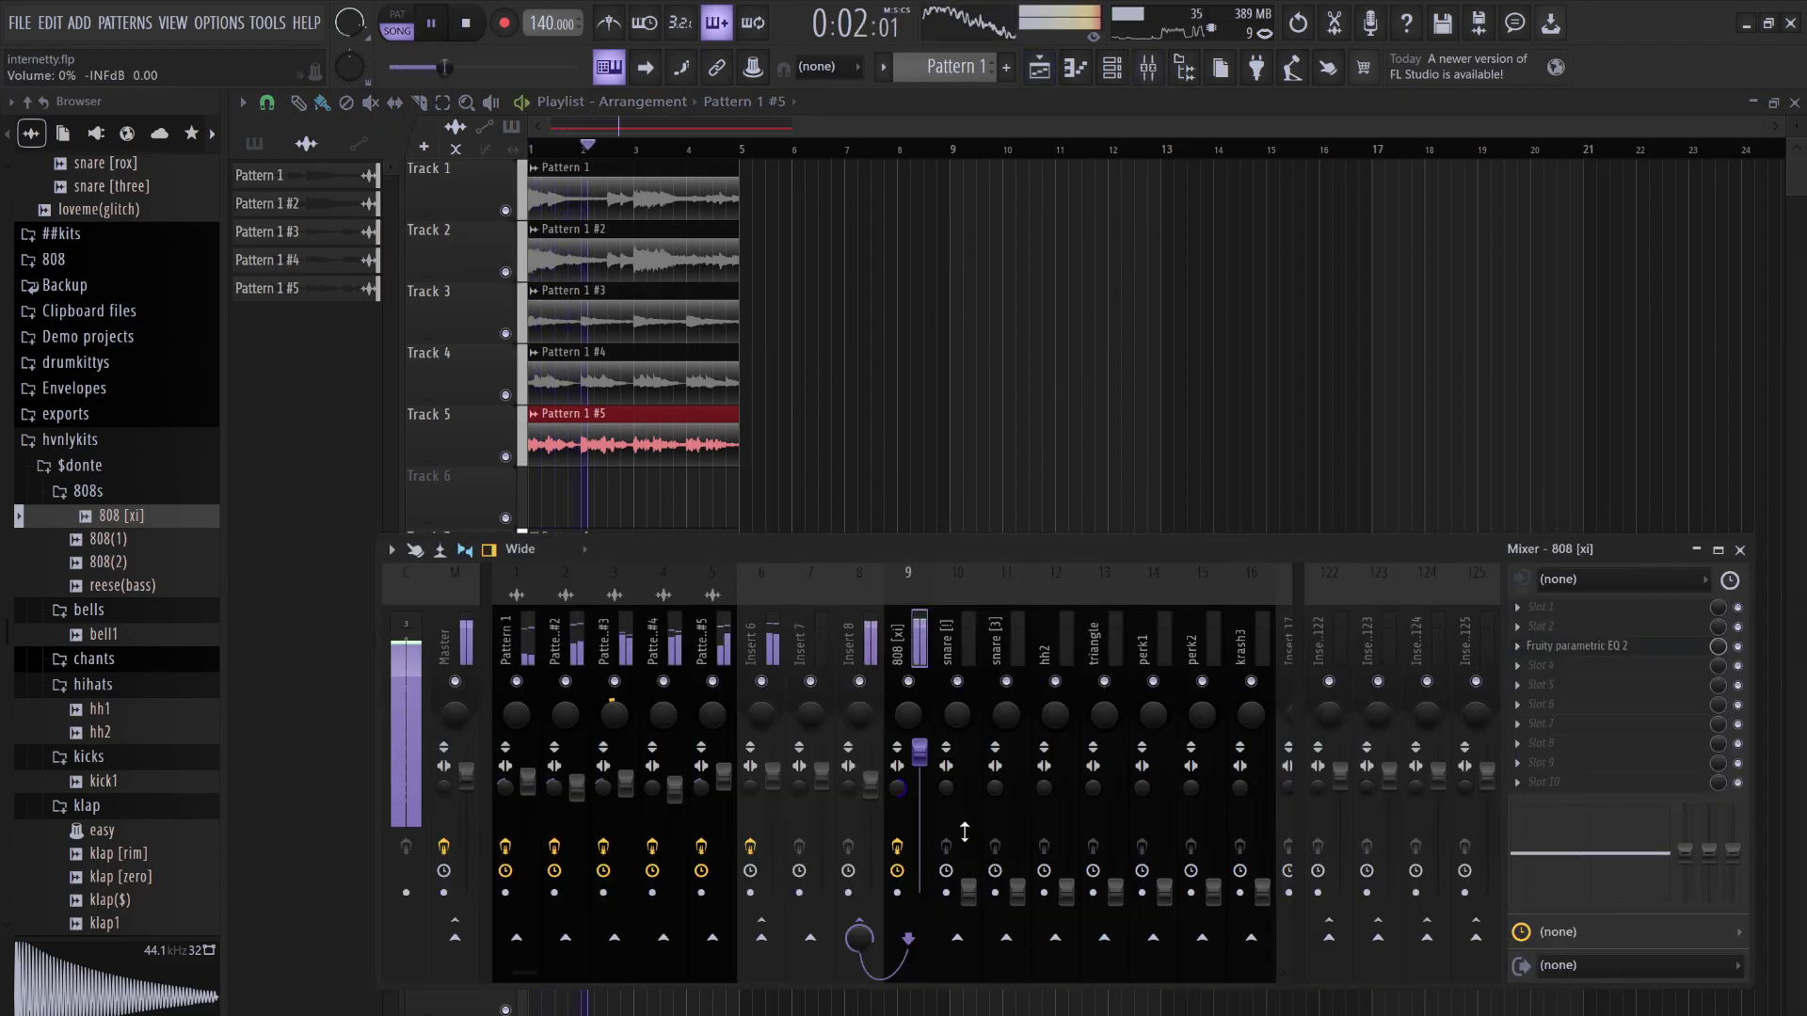
drag(969, 889, 968, 774)
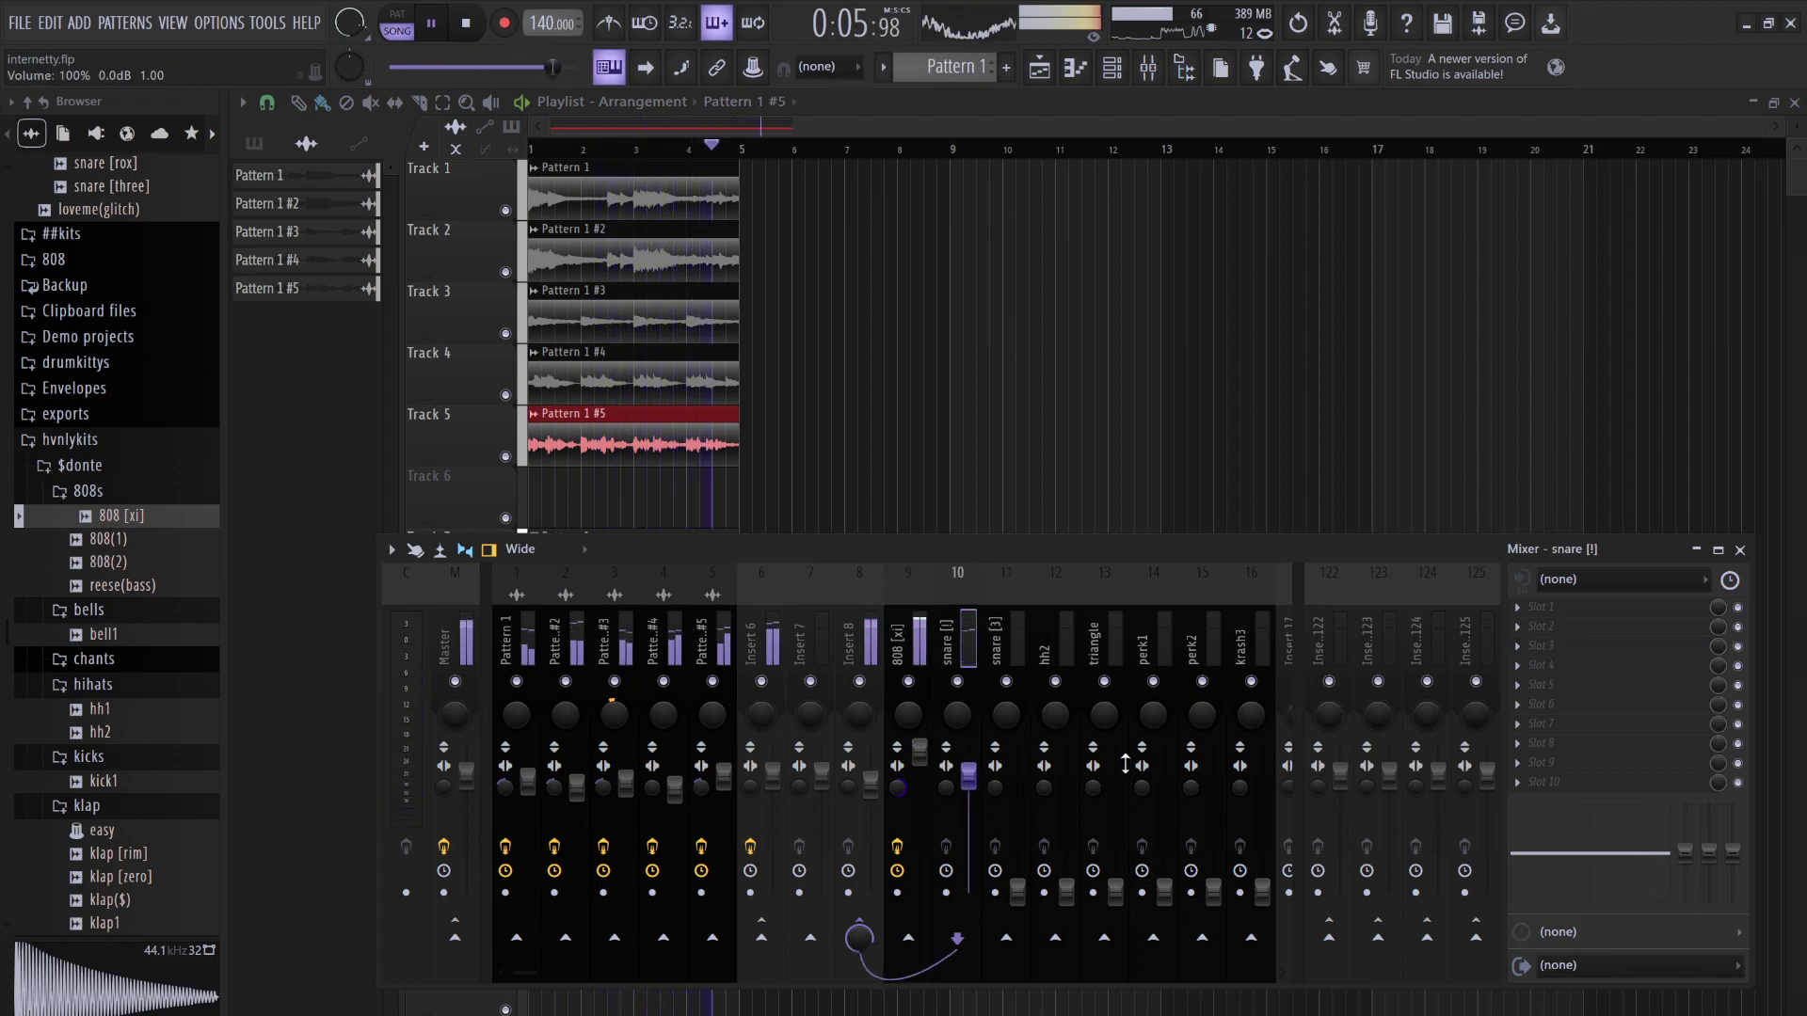
key(space)
drag(1676, 872, 1582, 835)
key(space)
key(space)
key(space)
Bring snare [3] up to about 92% volume, cutting 18 dB at 90 Hz and boosting 5 dB around 3.5 kHz in its mixer EQ
key(space)
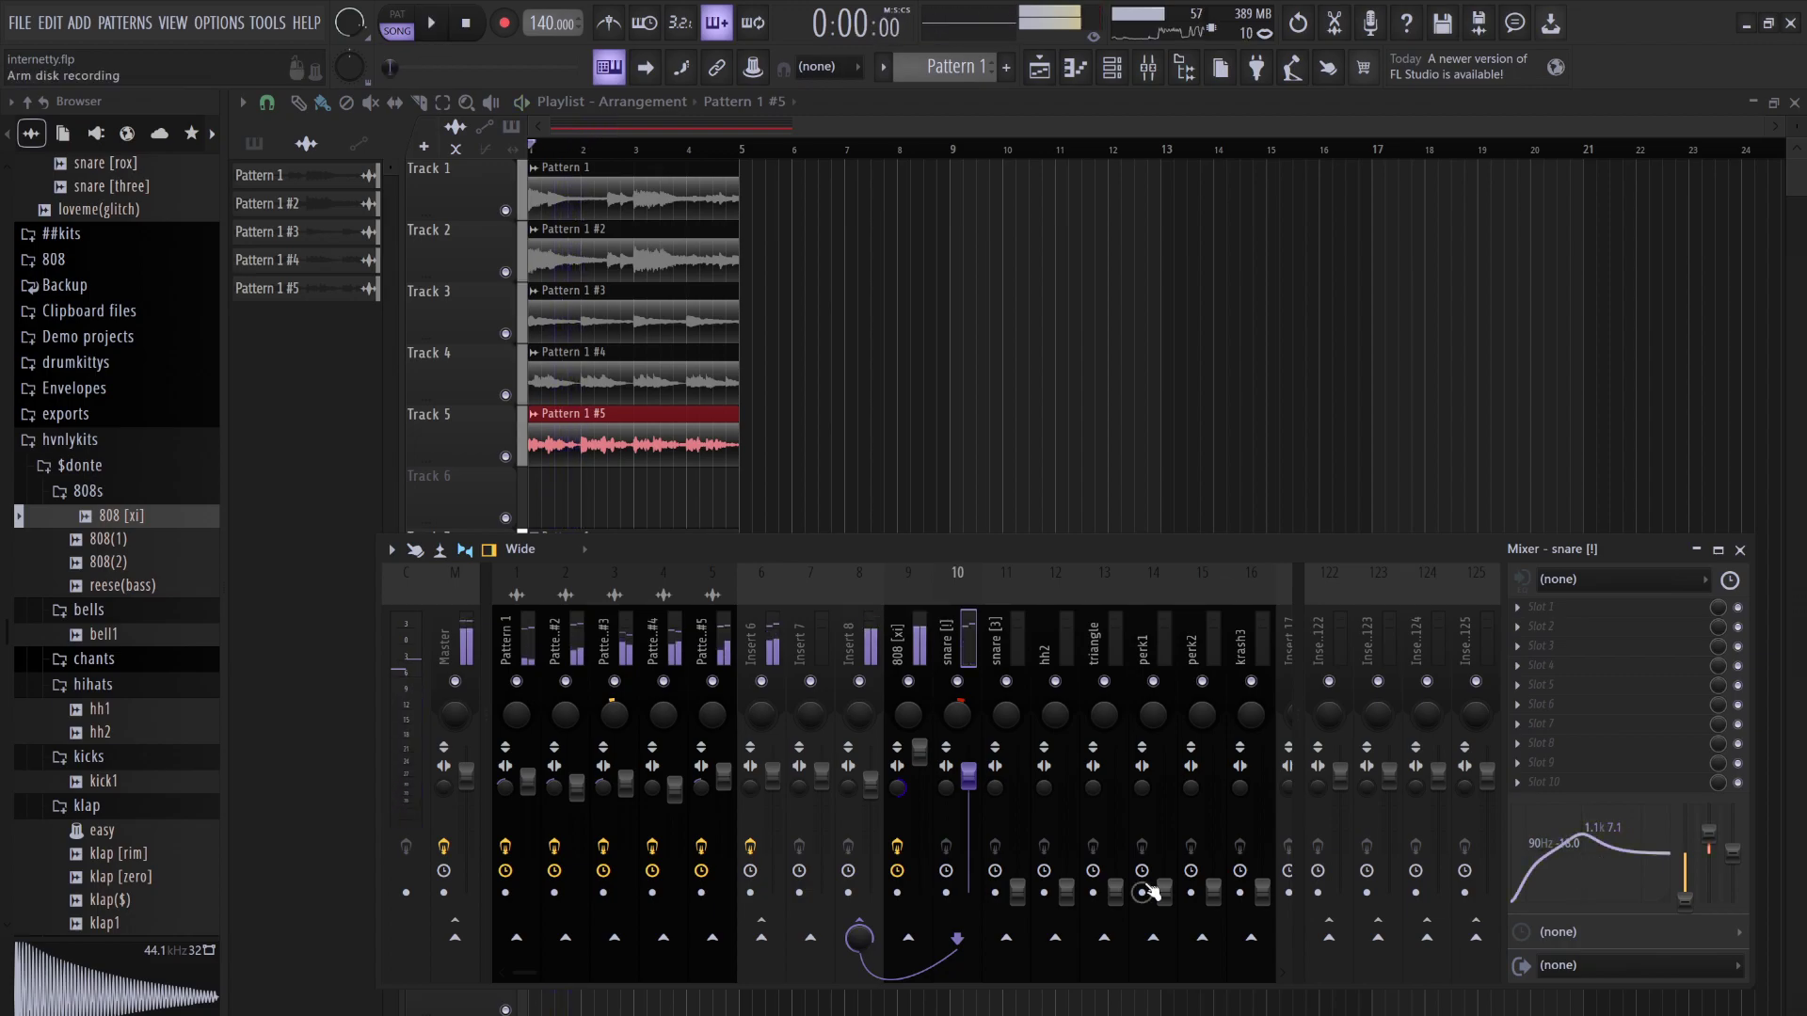
click(1018, 927)
key(space)
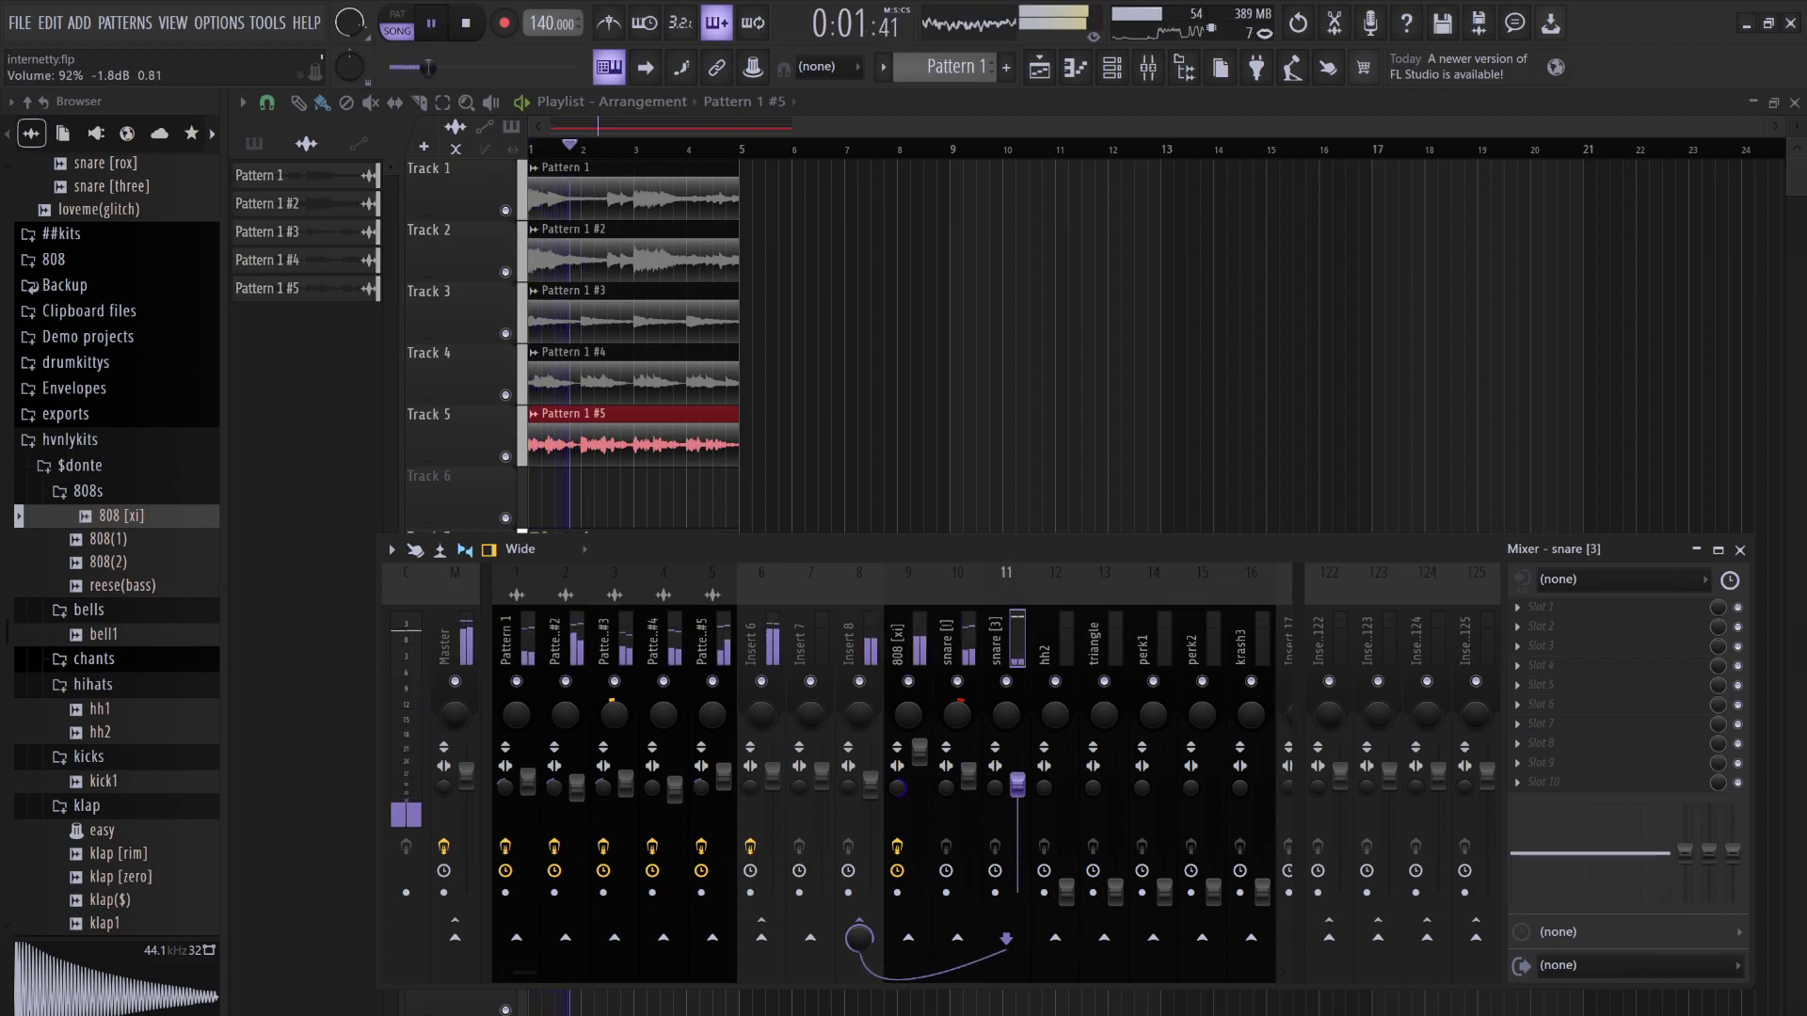
drag(1684, 852, 1684, 900)
drag(1591, 853, 1619, 841)
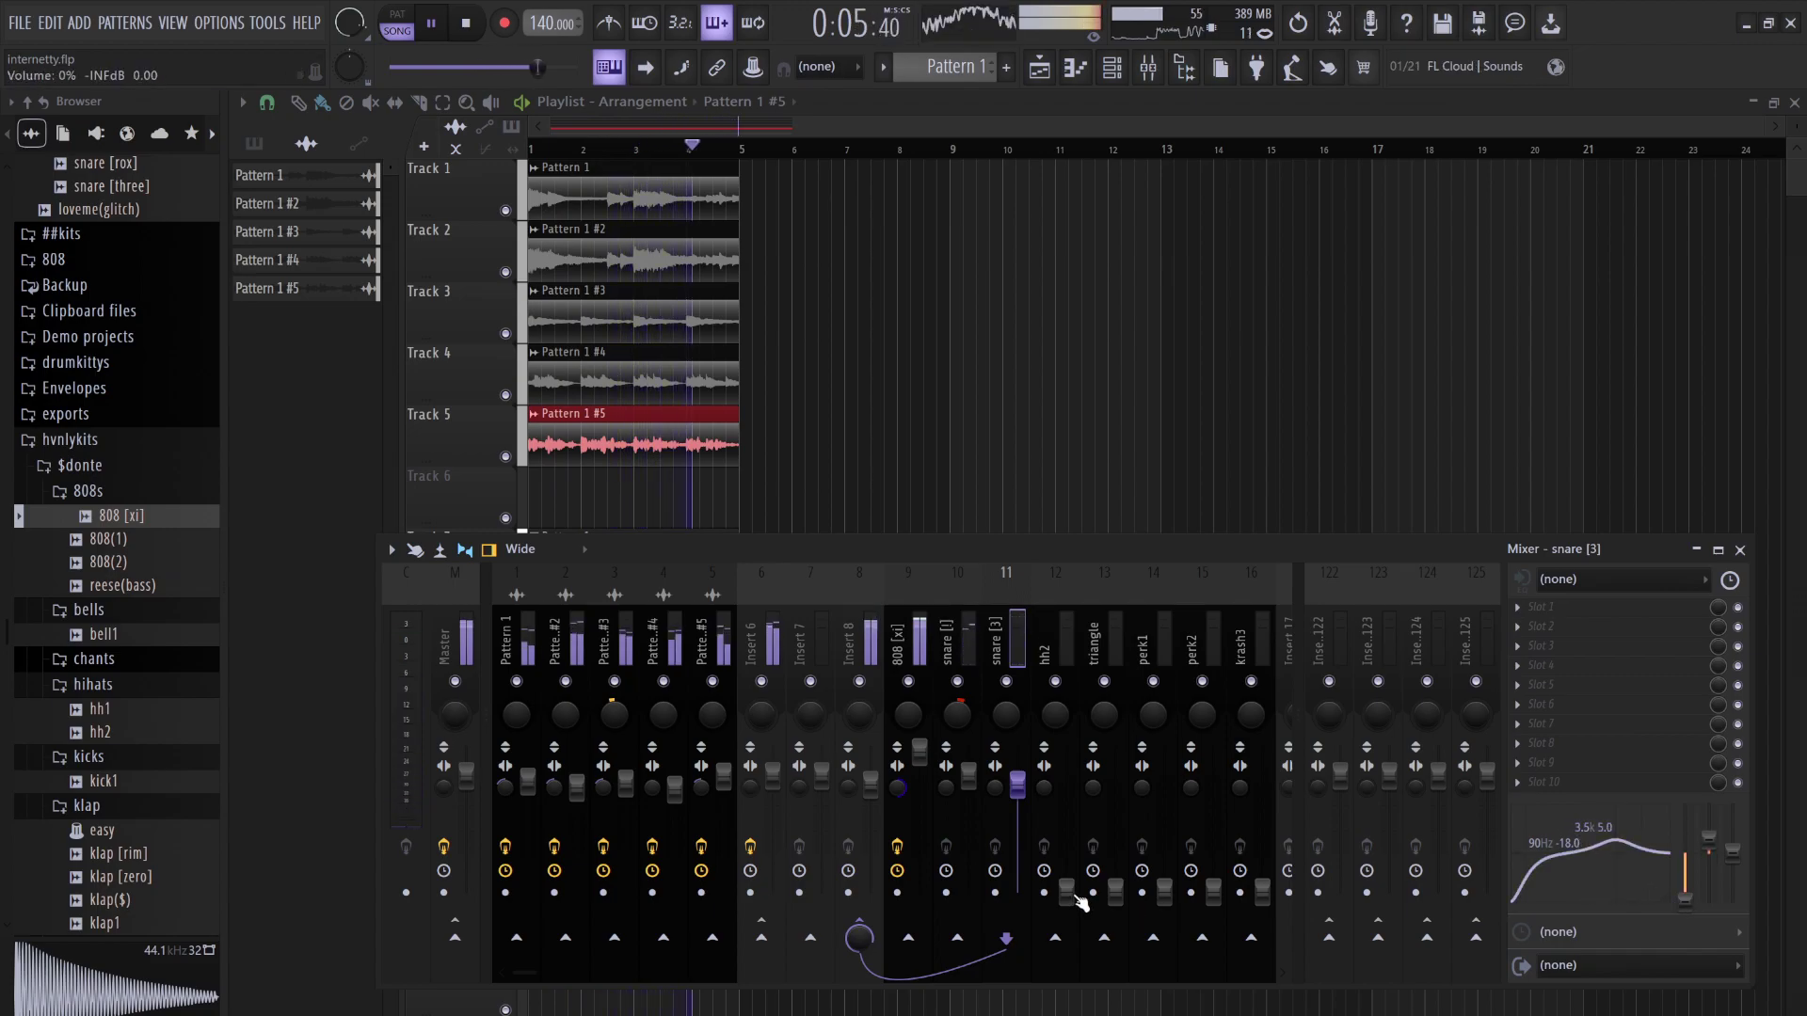
Bring up the hh2 volume, cutting 18 dB at 90 Hz and boosting 4.5 dB around 3.8 kHz in its mixer EQ
drag(1066, 892, 1068, 777)
drag(1686, 854, 1685, 901)
drag(1590, 854, 1603, 843)
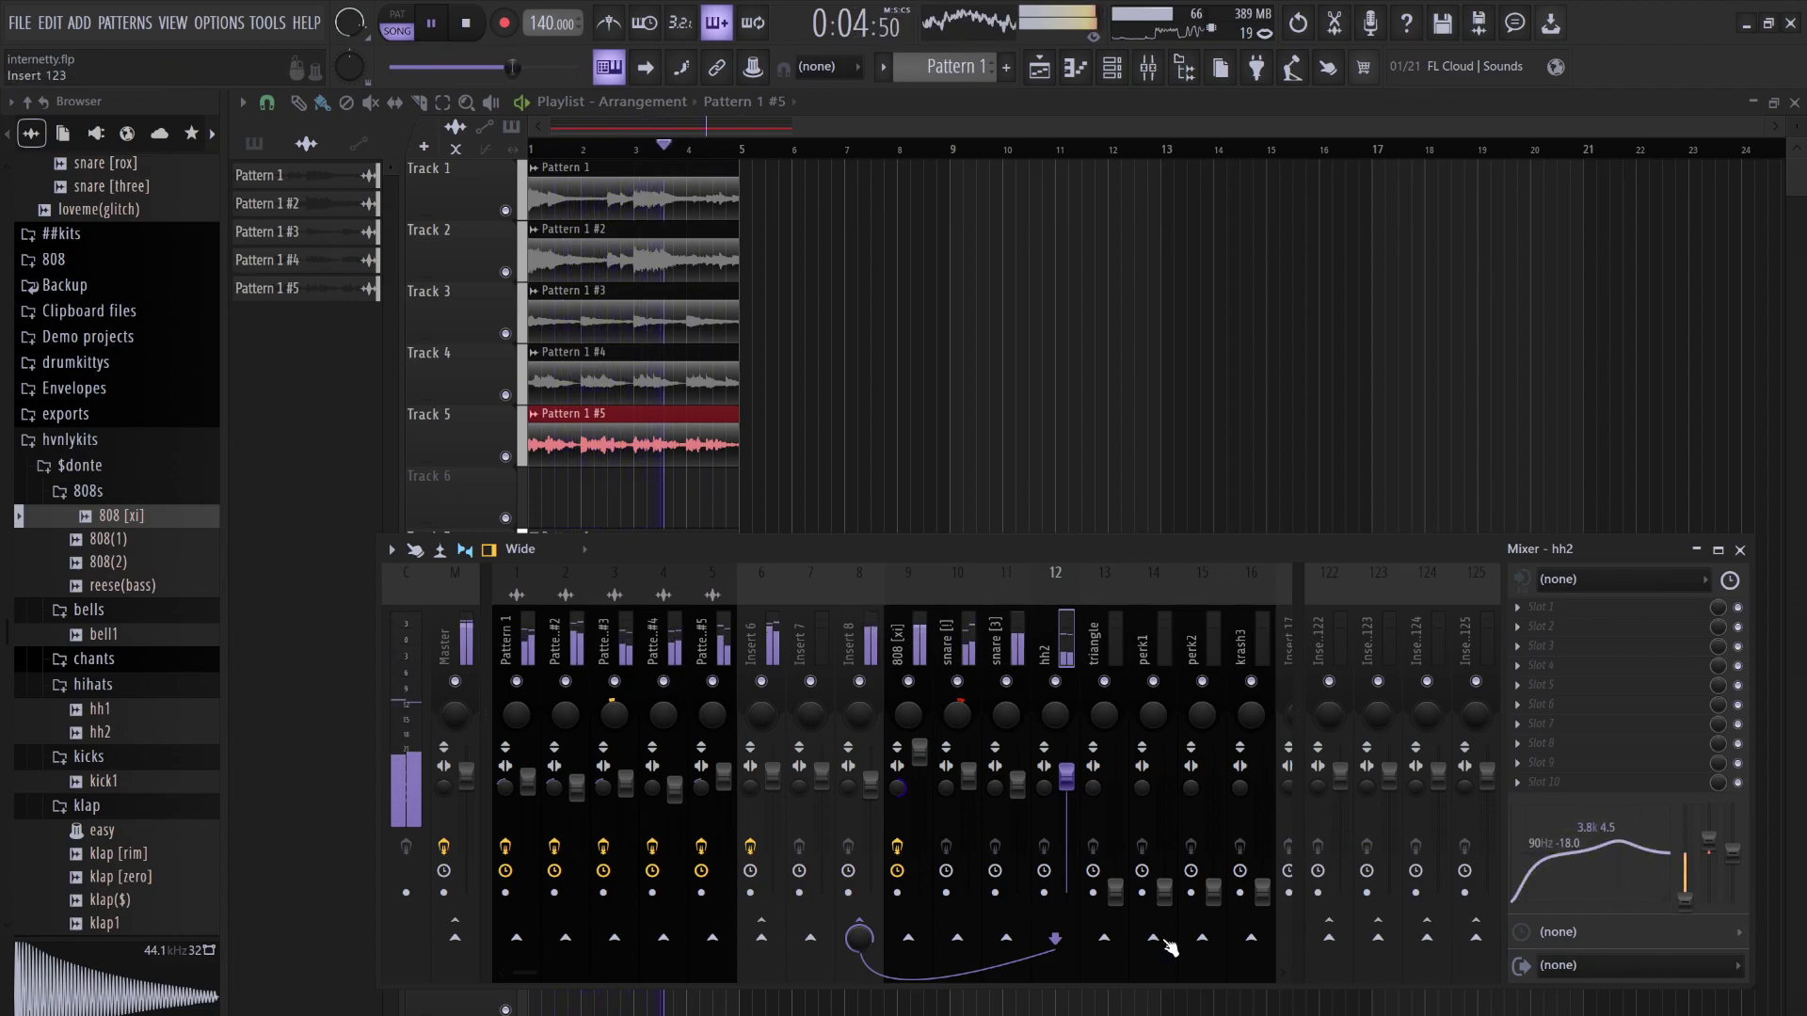
Bring up the triangle volume, pan it slightly left, and cut 18 dB at 90 Hz and boost 5 dB around 3.8 kHz in its EQ
drag(1115, 890, 1115, 798)
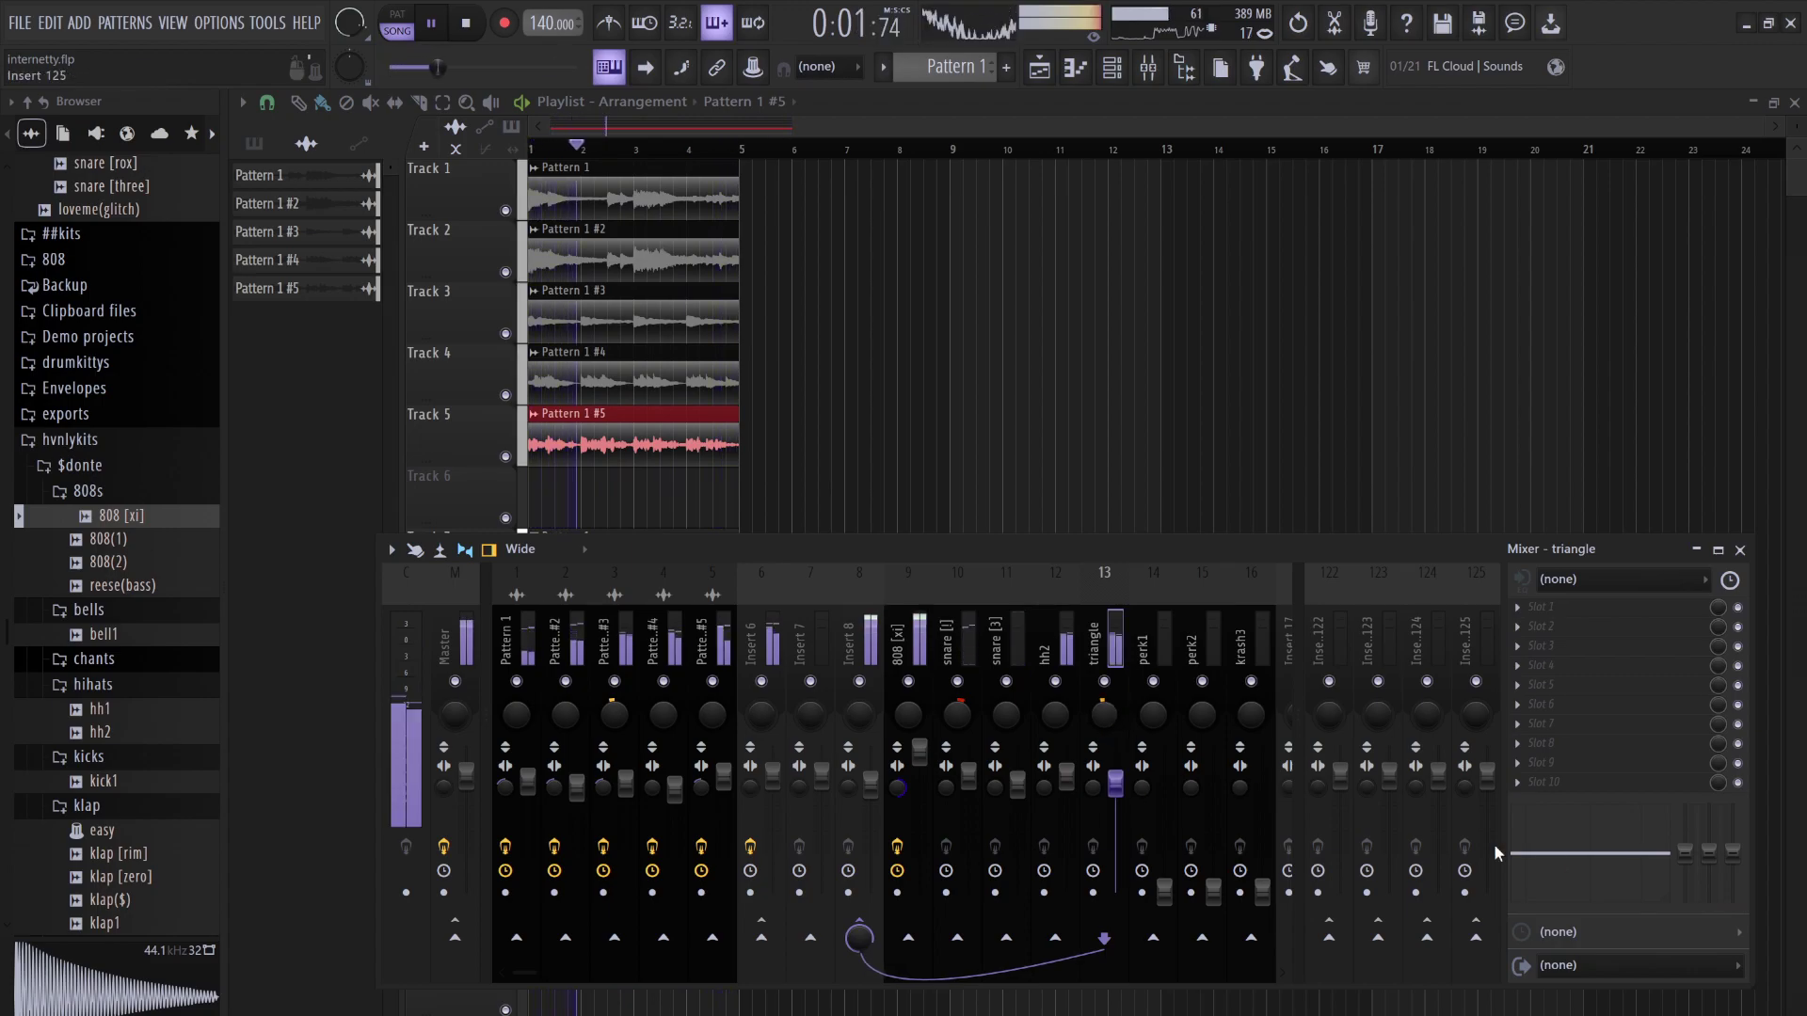
drag(1684, 852, 1601, 875)
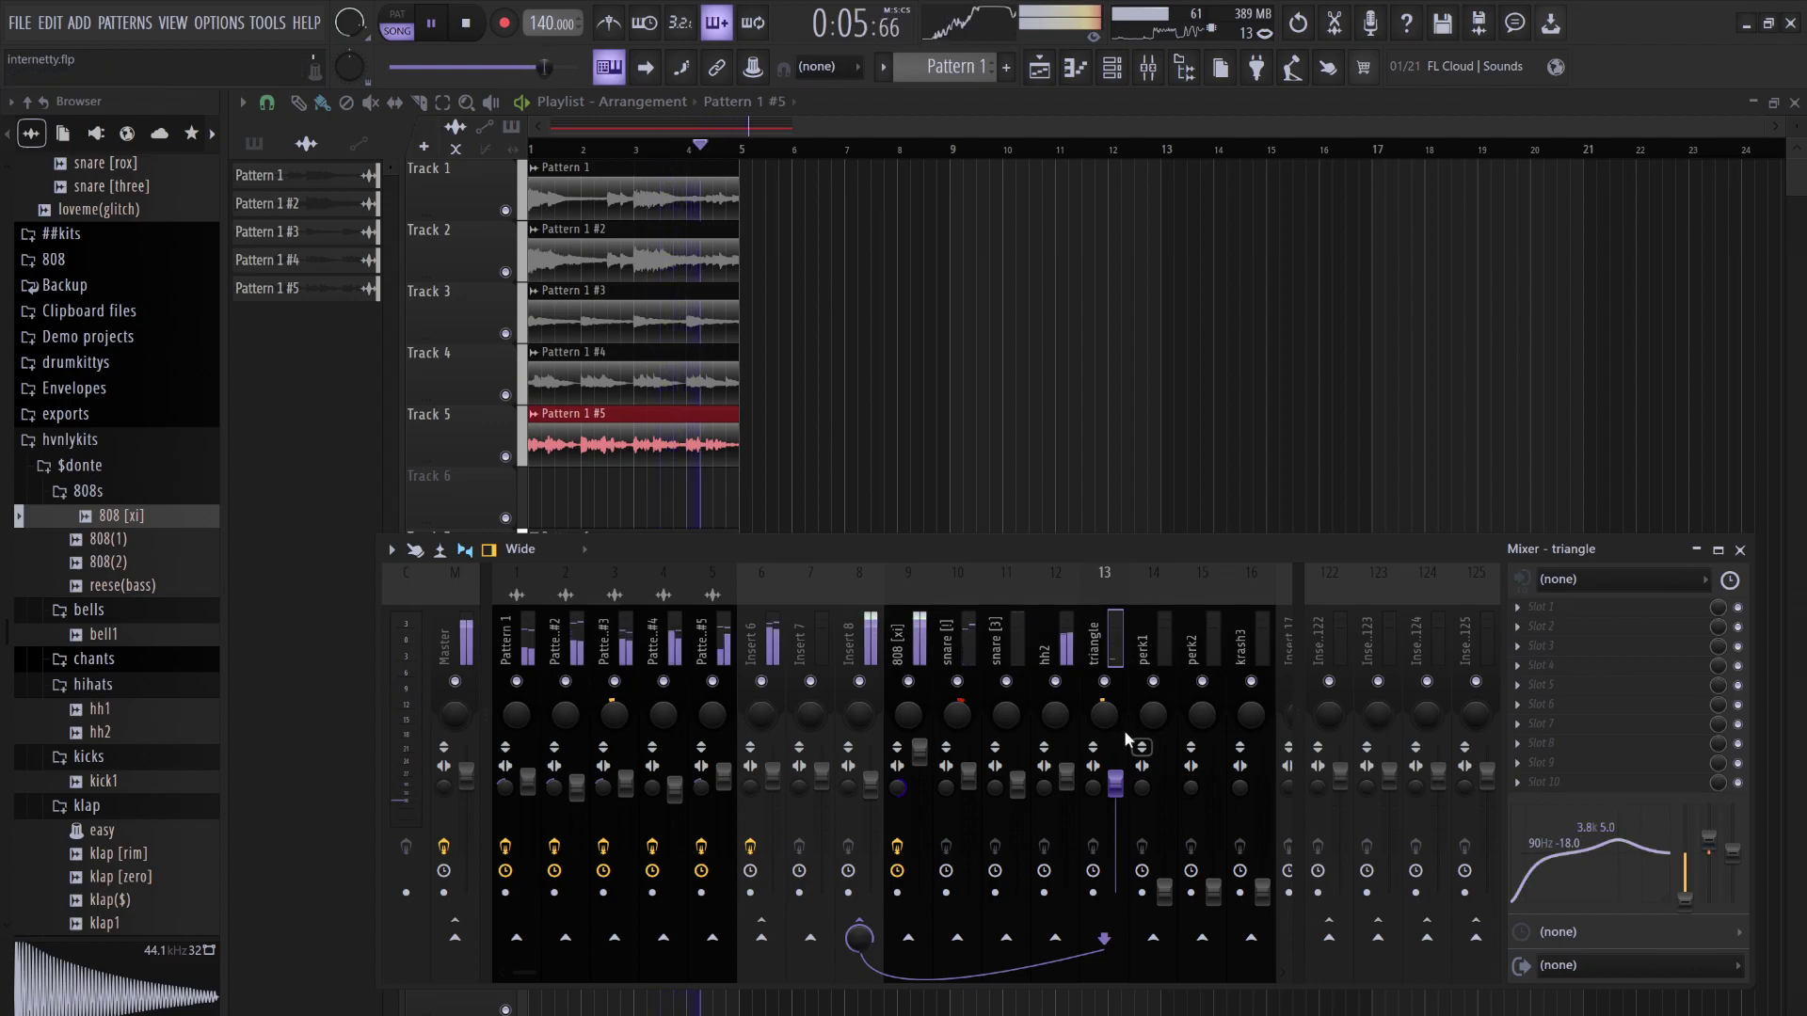
Bring up the perk1 volume, cut 18 dB at 90 Hz, boost 4.3 dB around 4.7 kHz, and pan it 15% right
drag(1163, 892, 1164, 793)
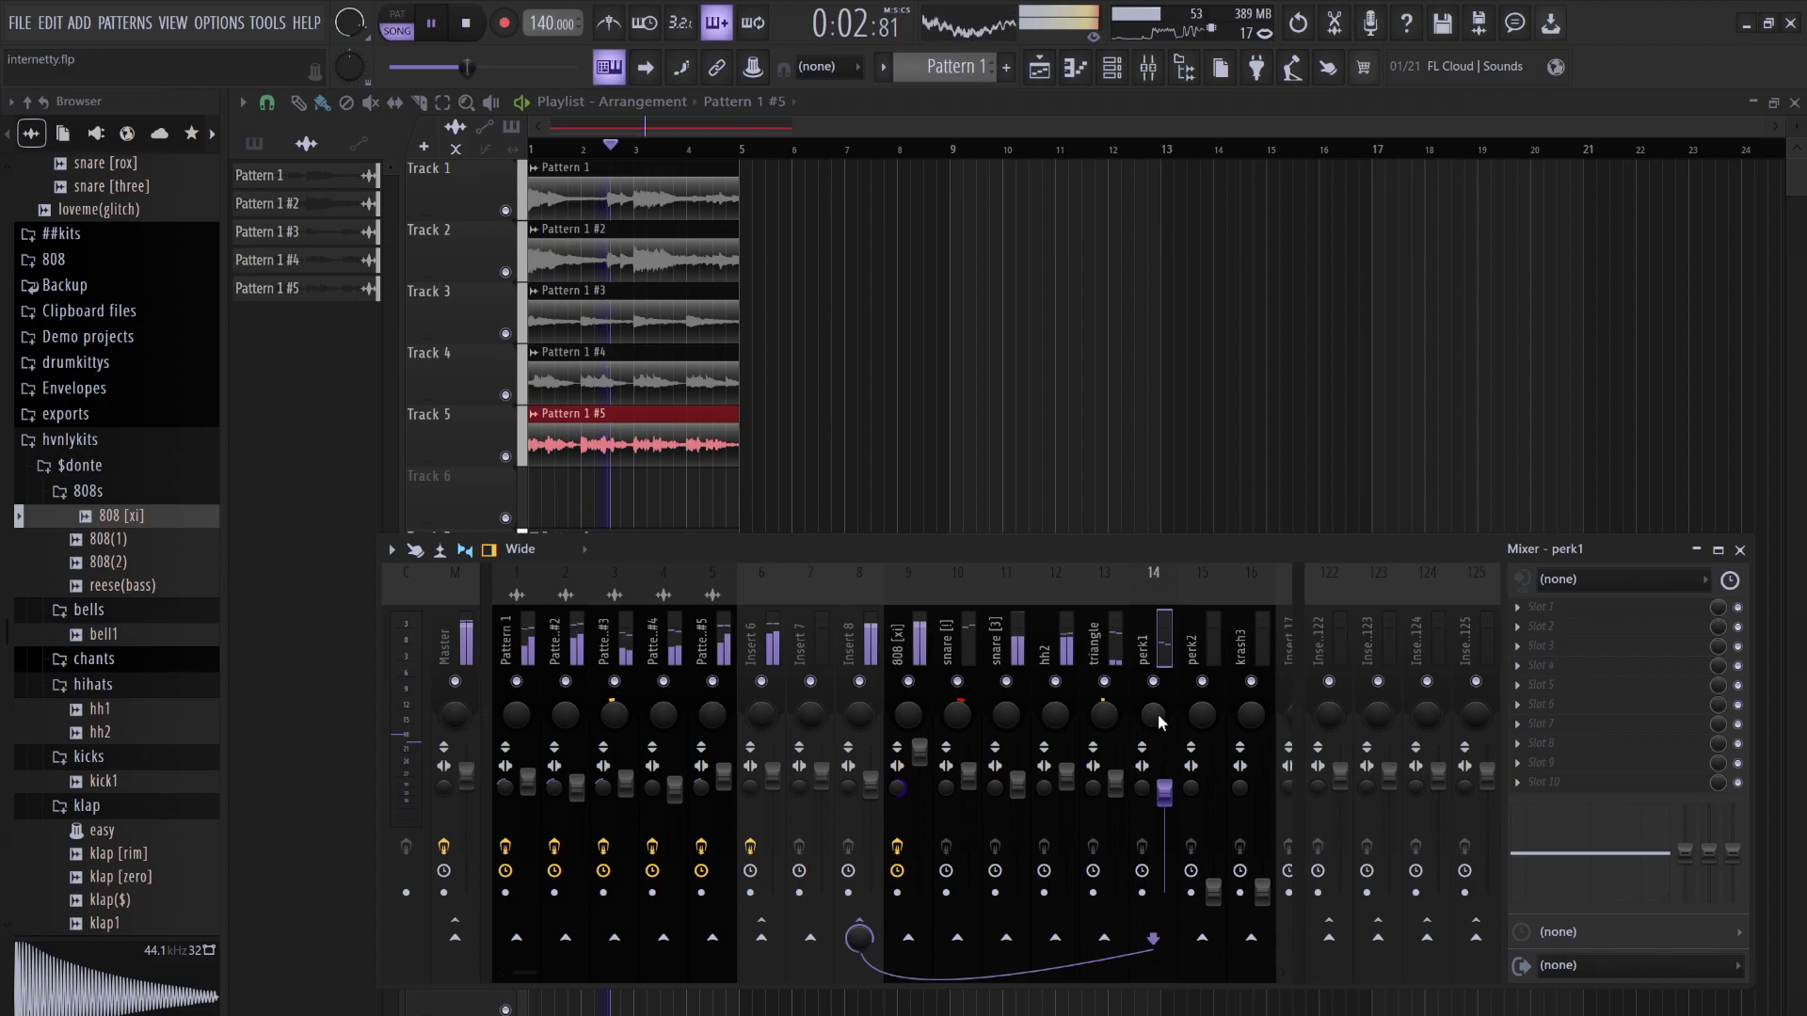
drag(1685, 853, 1683, 901)
drag(1600, 852, 1625, 841)
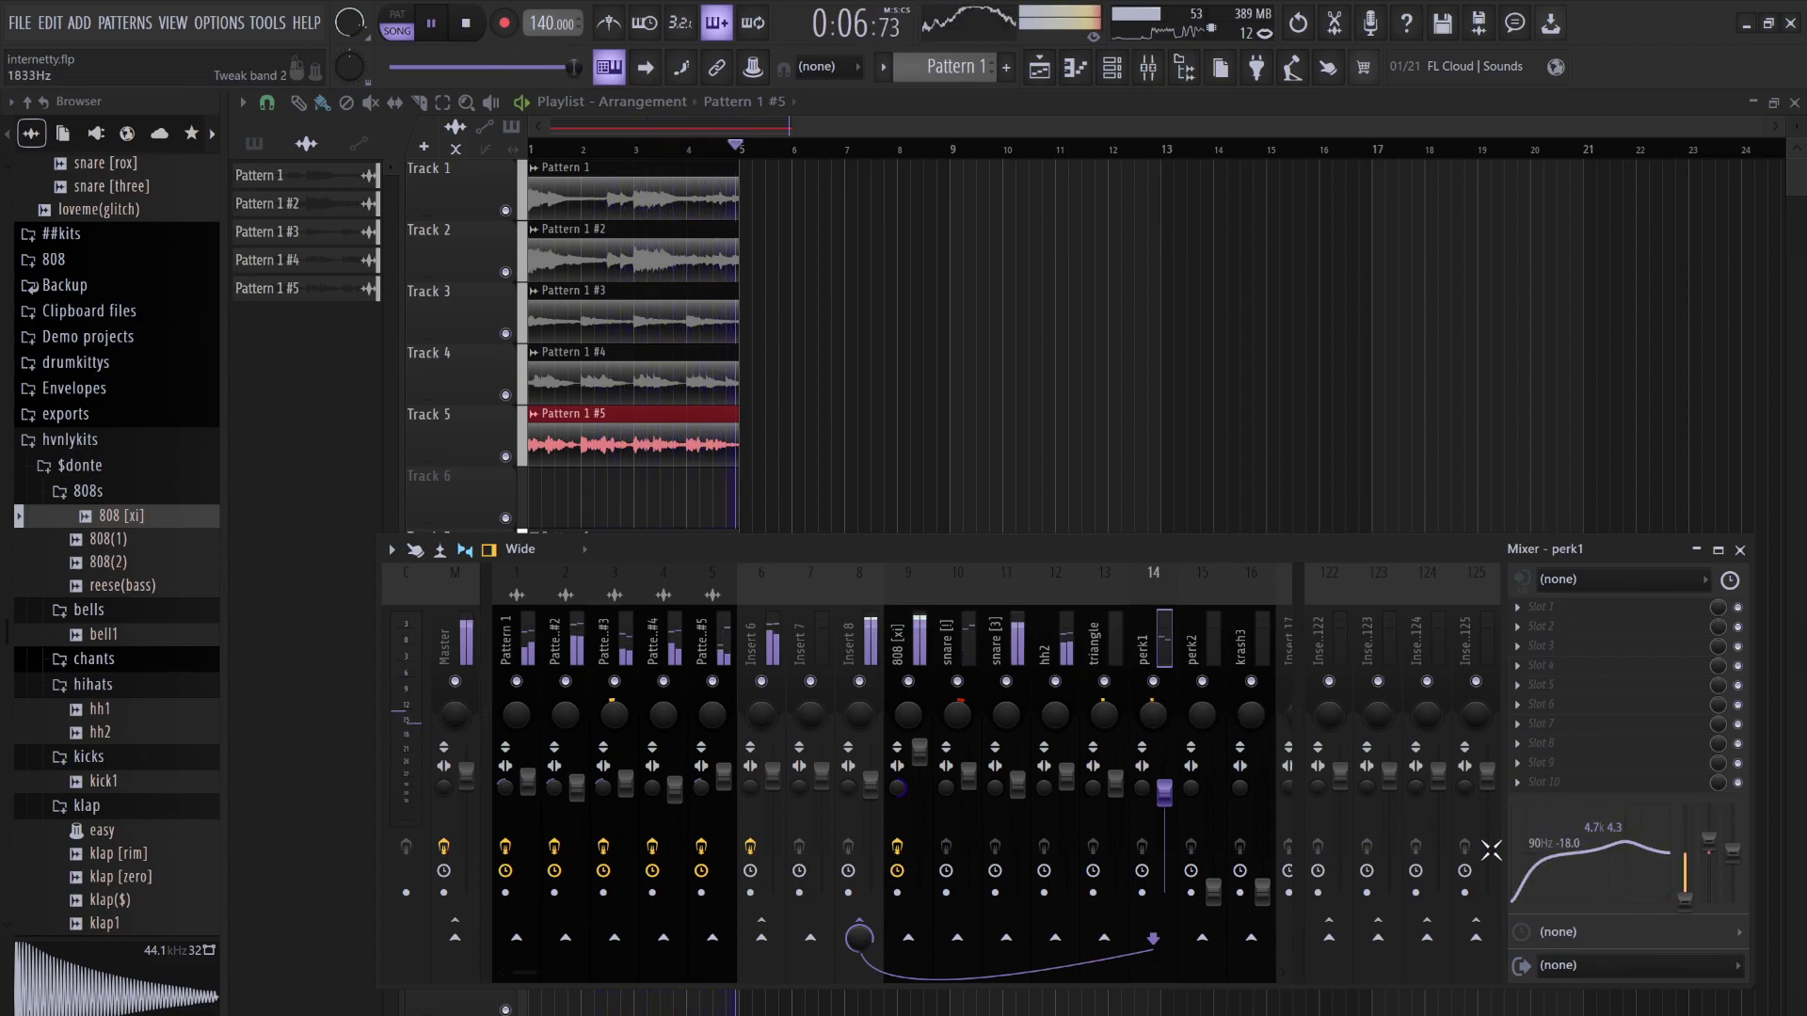
drag(1153, 715, 1153, 698)
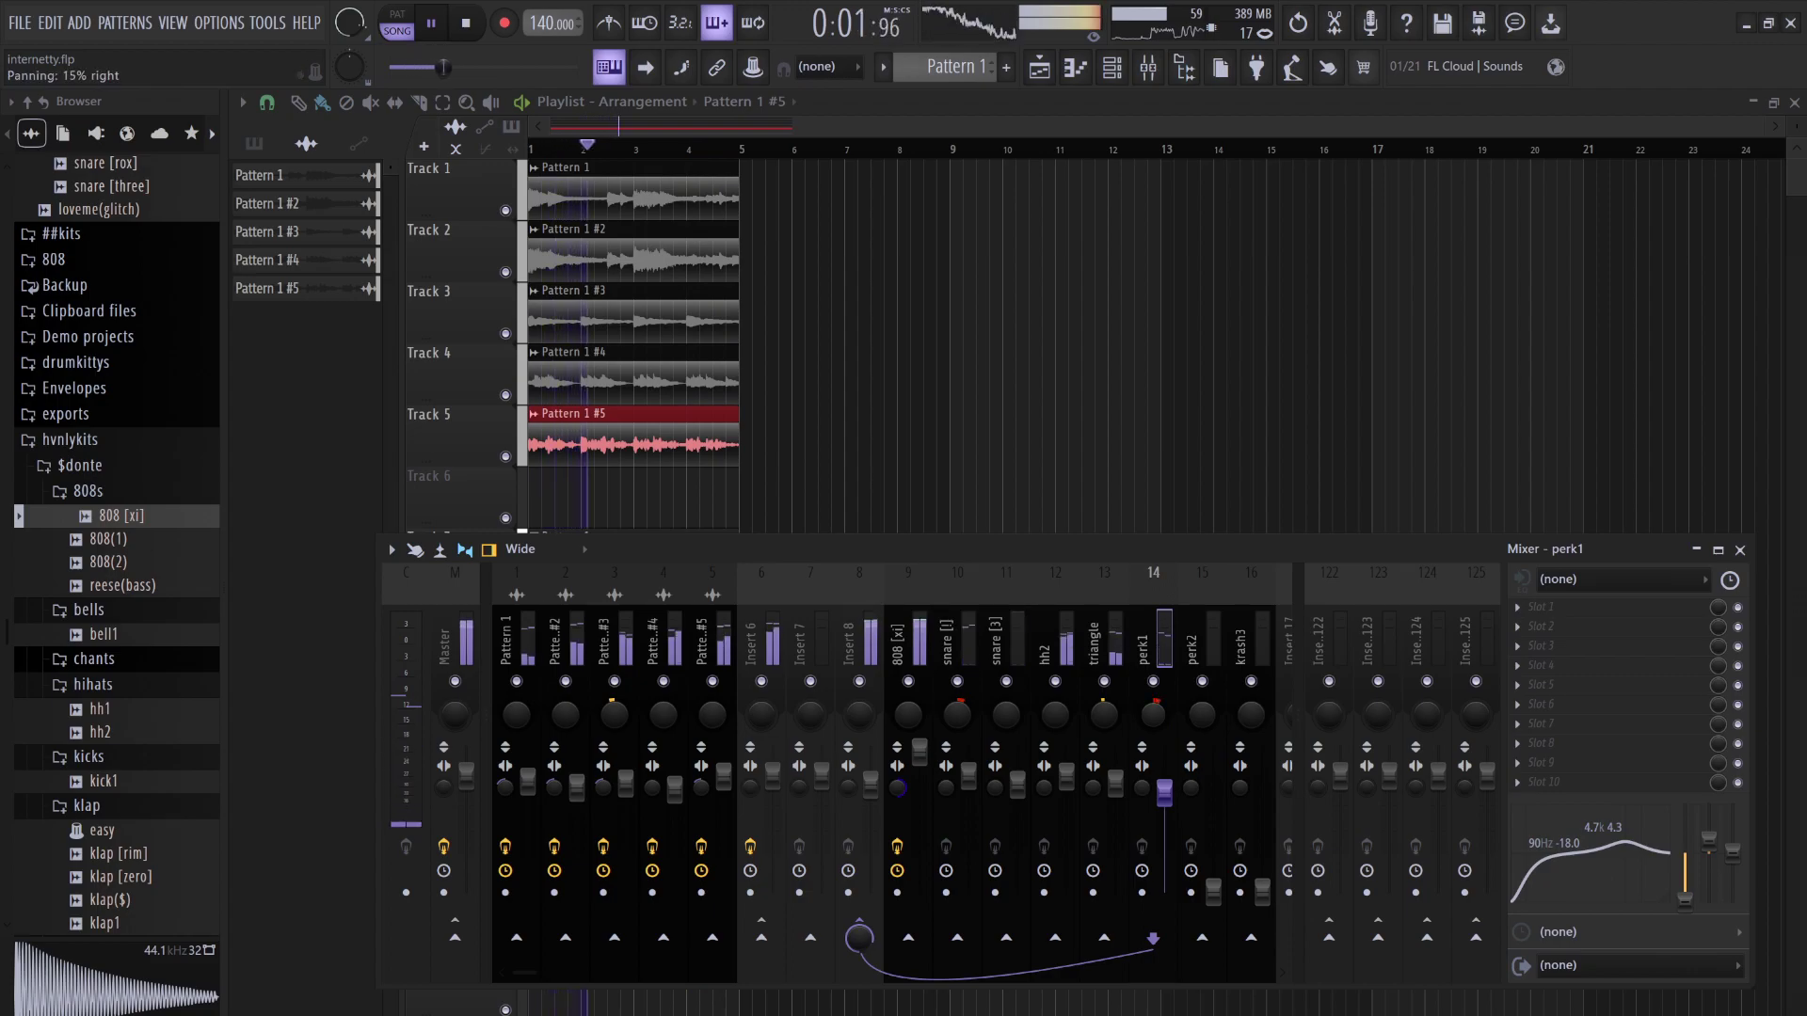
Bring up the perk2 volume, pan it slightly left, and cut 15.8 dB at 90 Hz and boost 4.6 dB around 2.3 kHz
drag(1214, 892, 1223, 790)
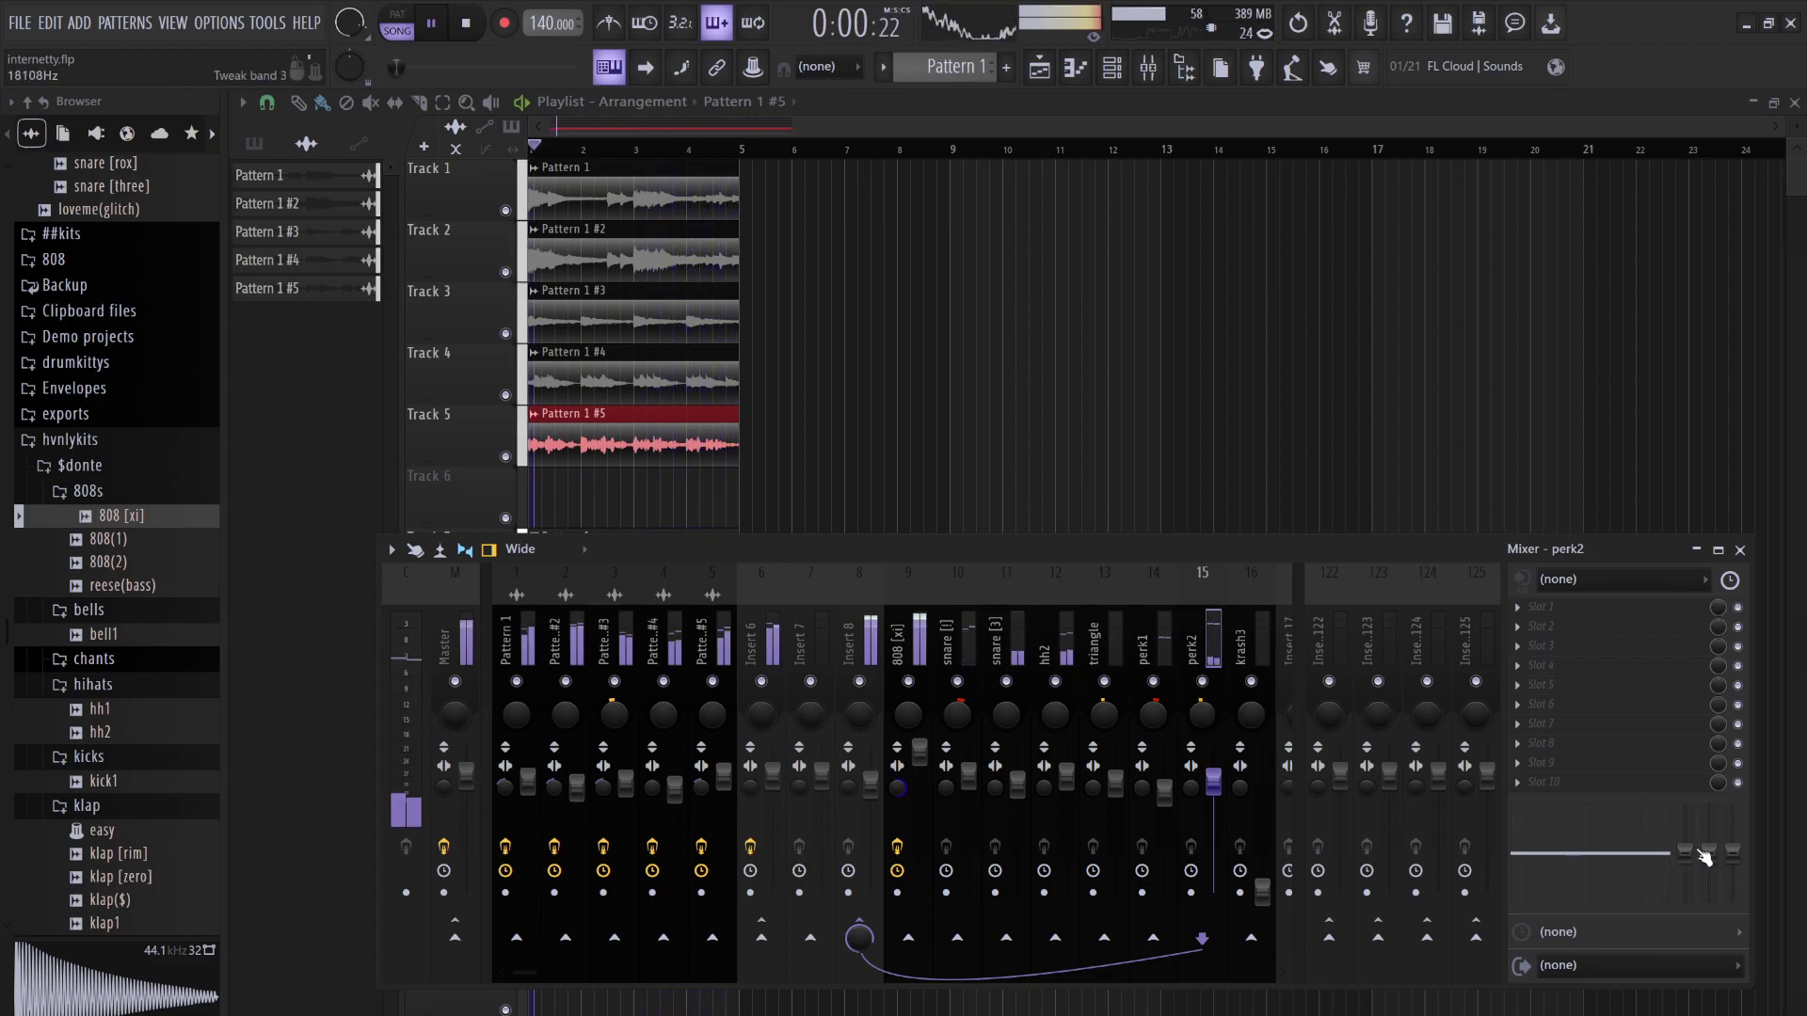
drag(1684, 853, 1684, 895)
drag(1593, 854, 1603, 841)
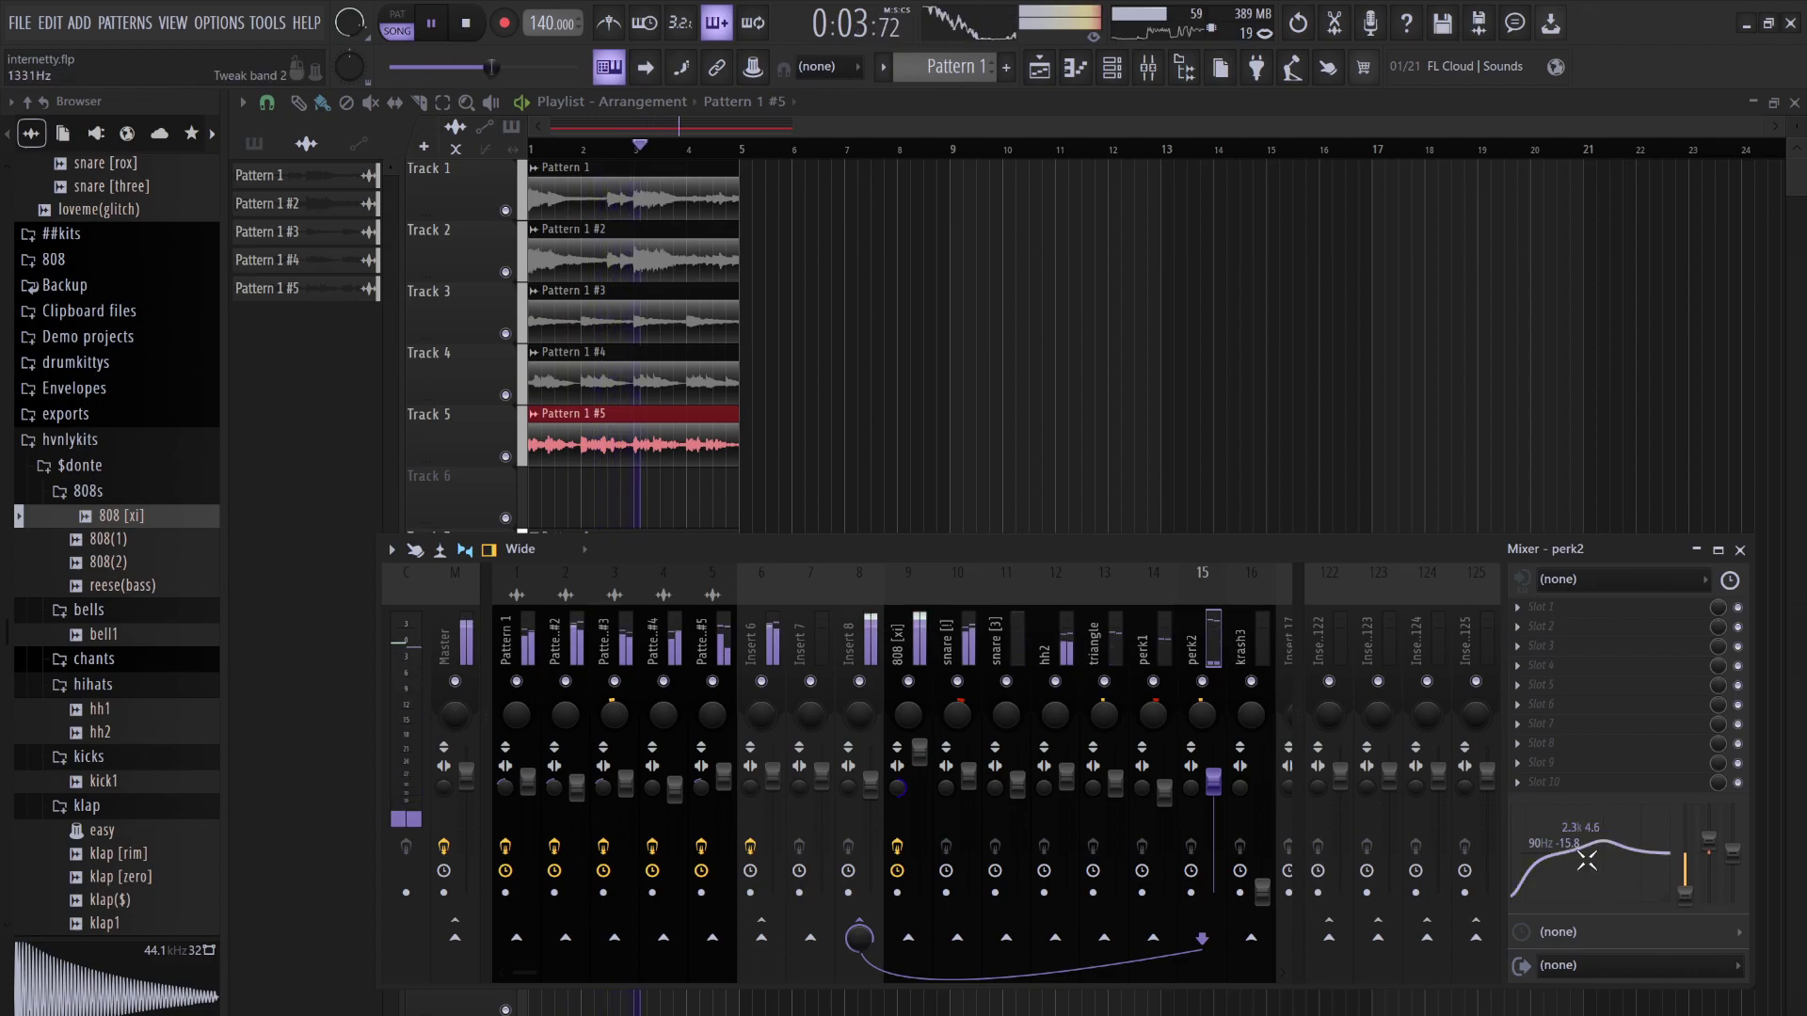
Bring up the krash1 volume, adjust its built-in mixer EQ, and save the project
click(1263, 905)
key(ctrl+s)
drag(1659, 858, 1584, 858)
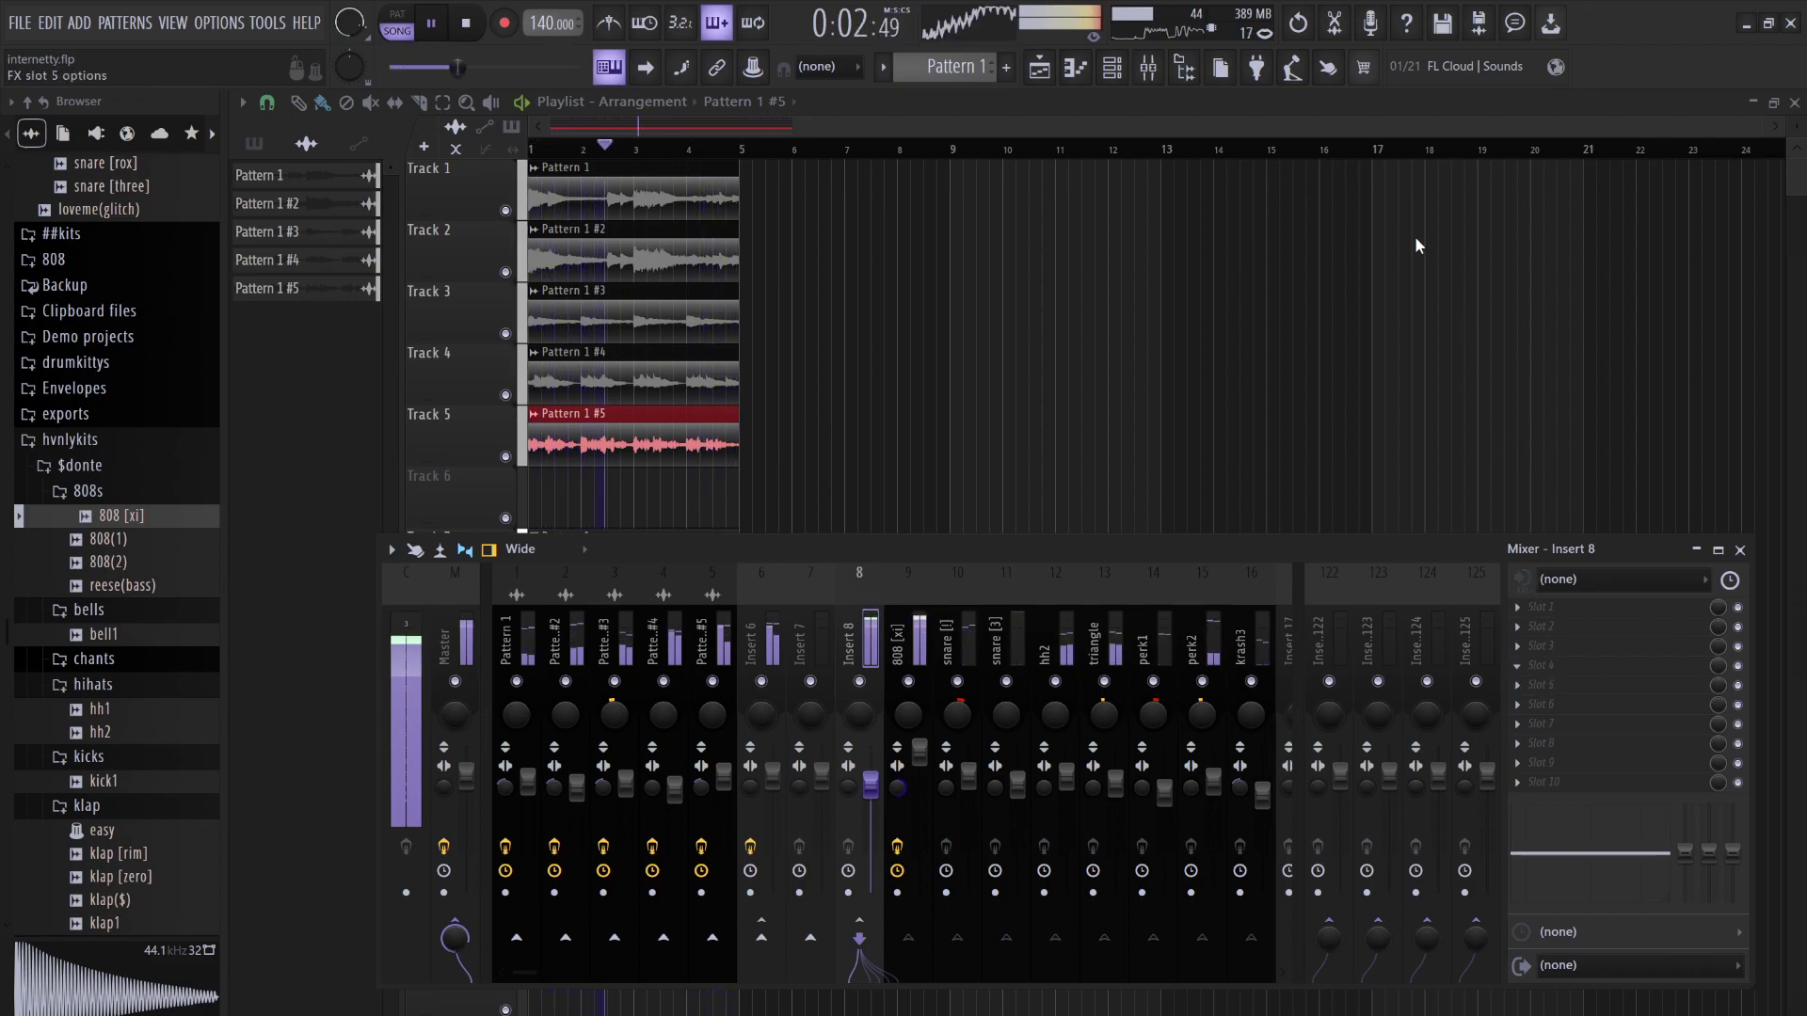
Load FabFilter Pro-C 2 on Insert 8 with the Groovy Glue 01 bM preset and Pumping style, save the project, and close the compressor
key(ctrl+s)
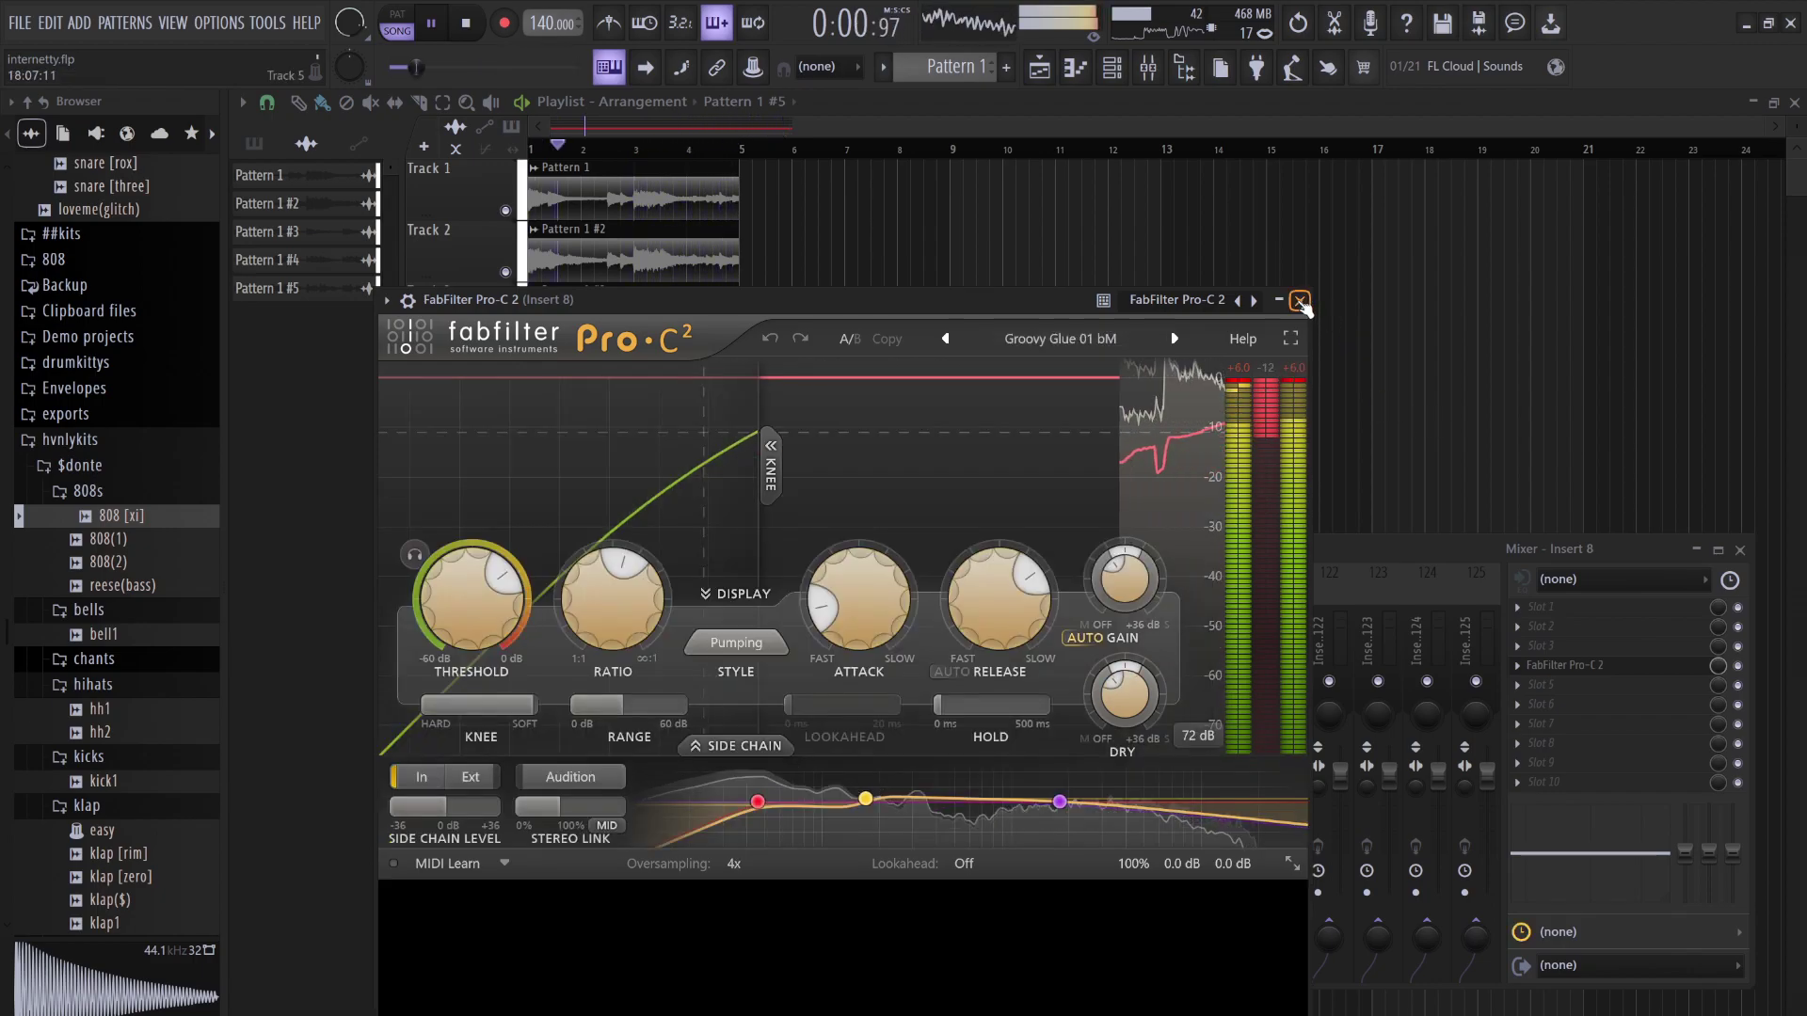
click(1299, 300)
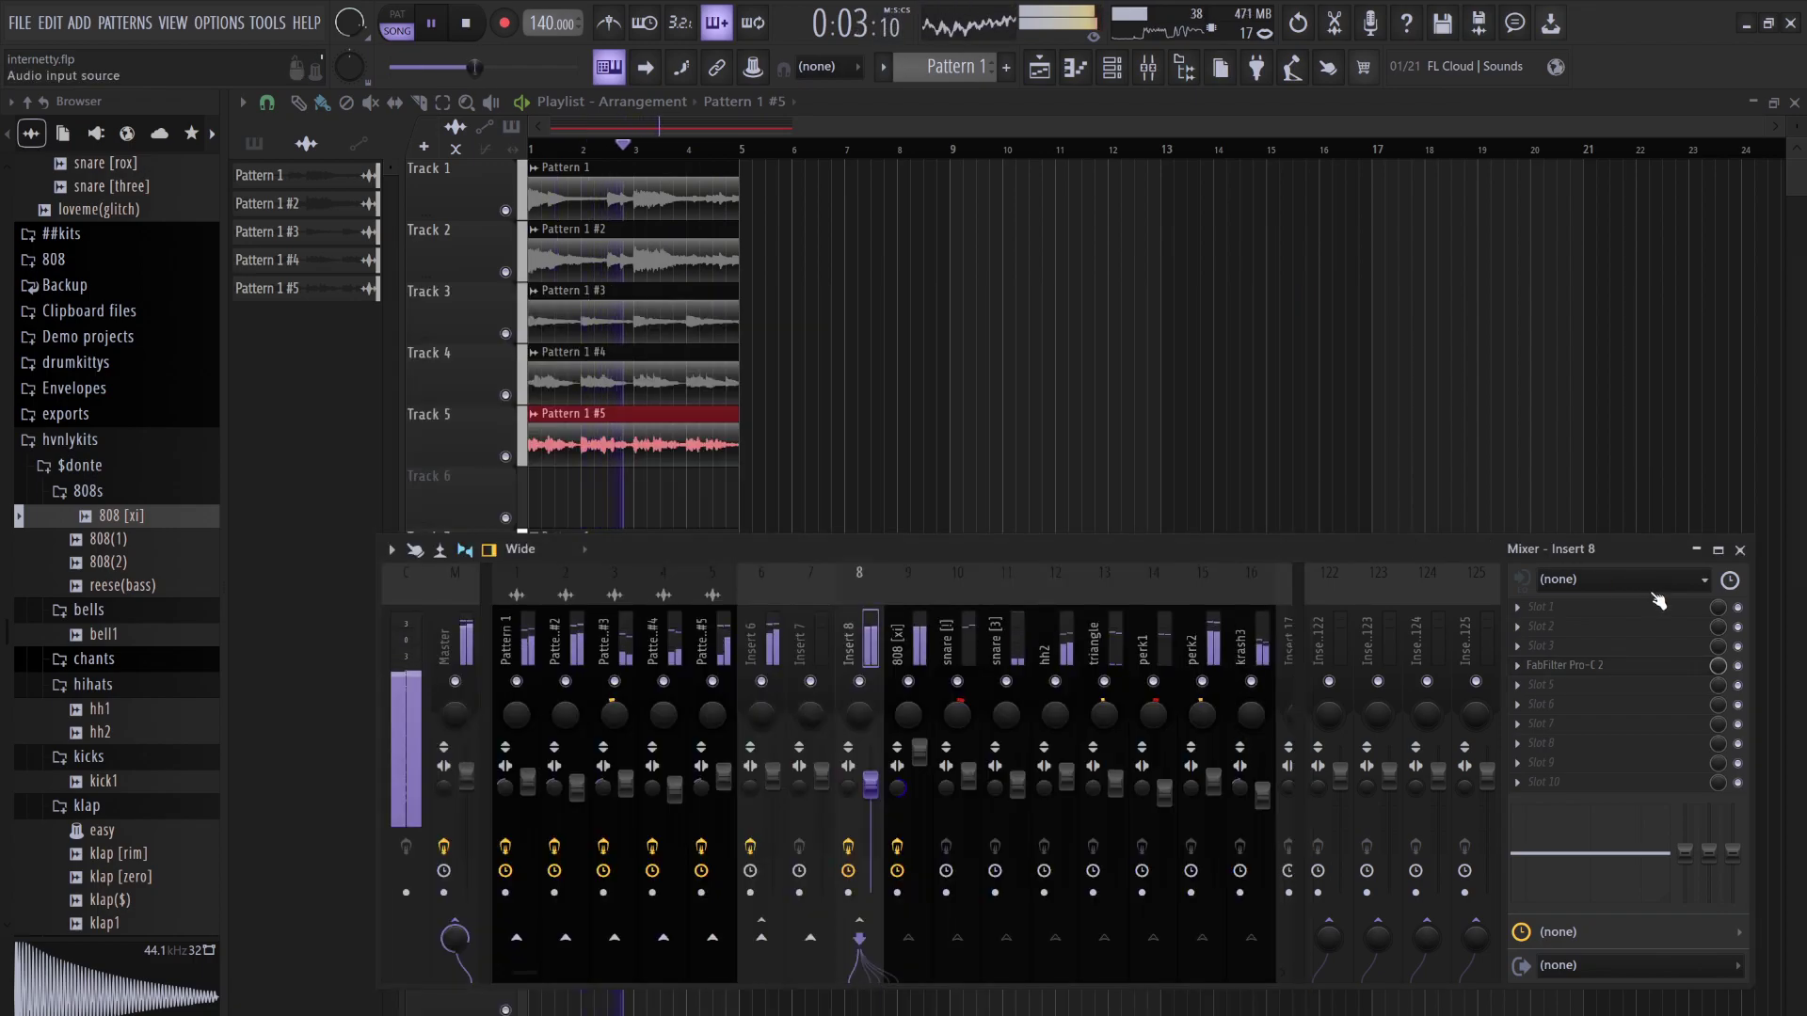
Compare the mix by temporarily muting Insert 8 and the 808, and stop playback with only the playlist showing
click(867, 688)
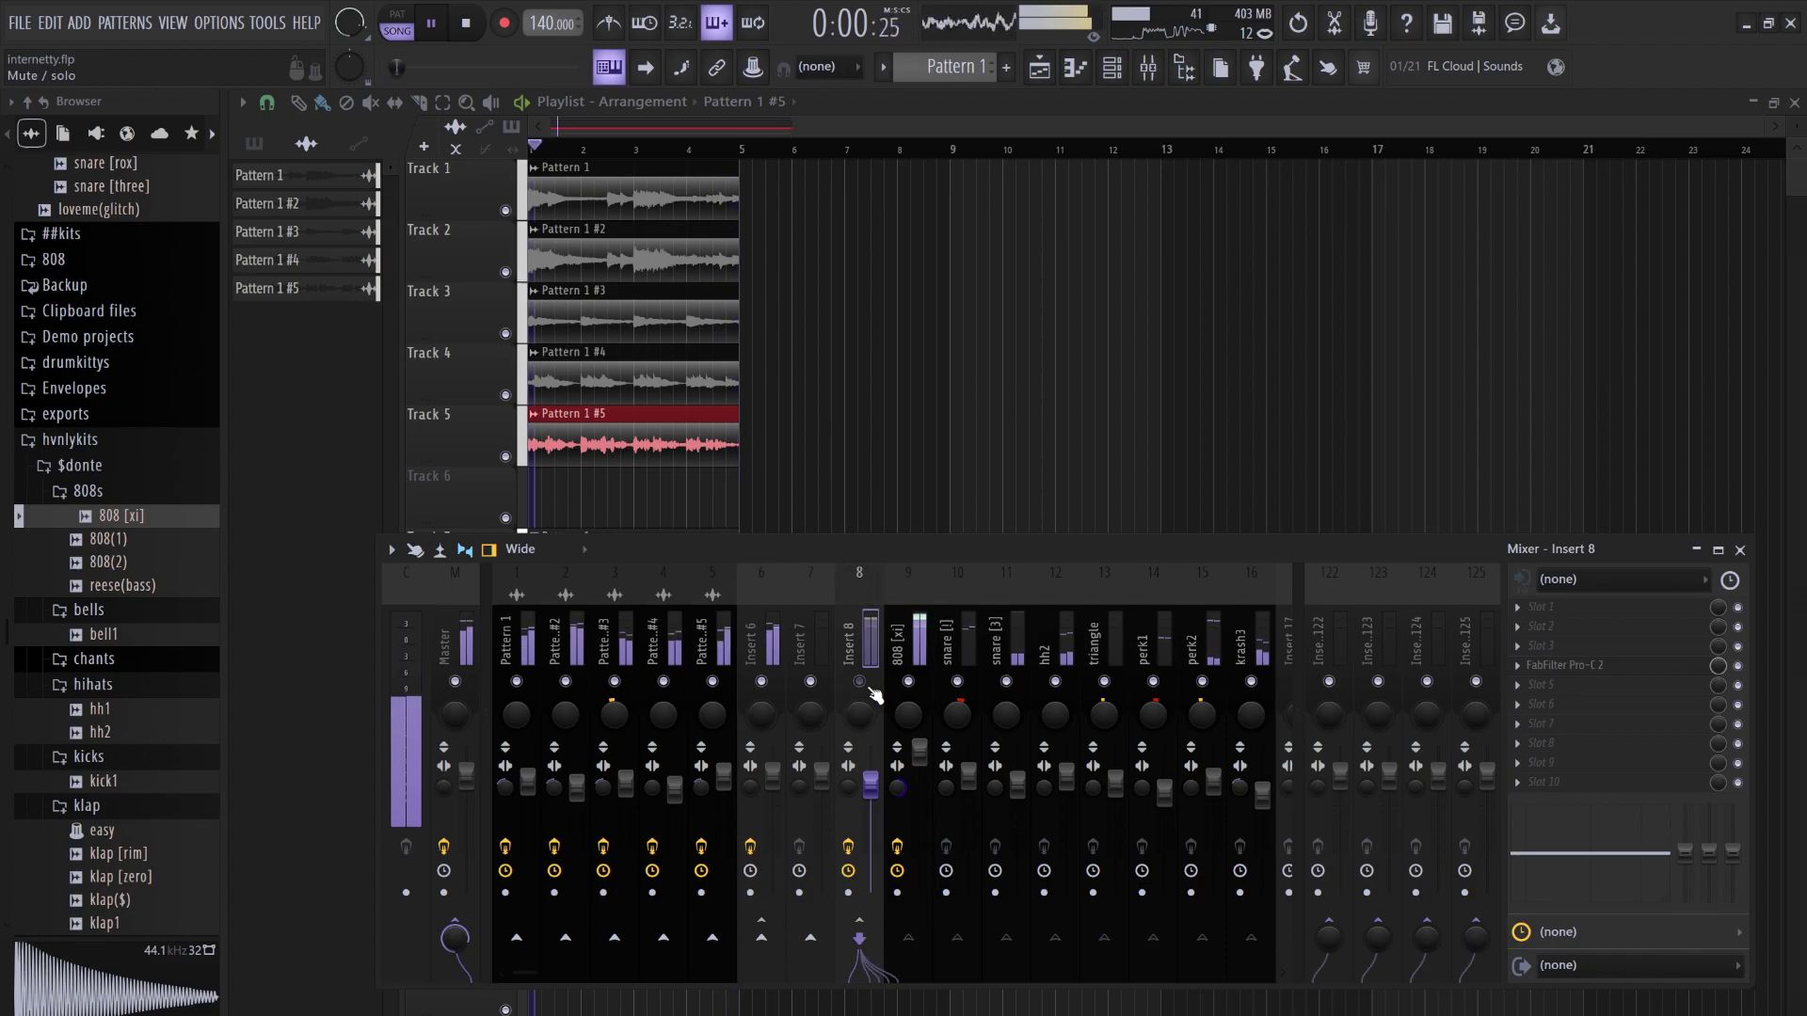
click(908, 682)
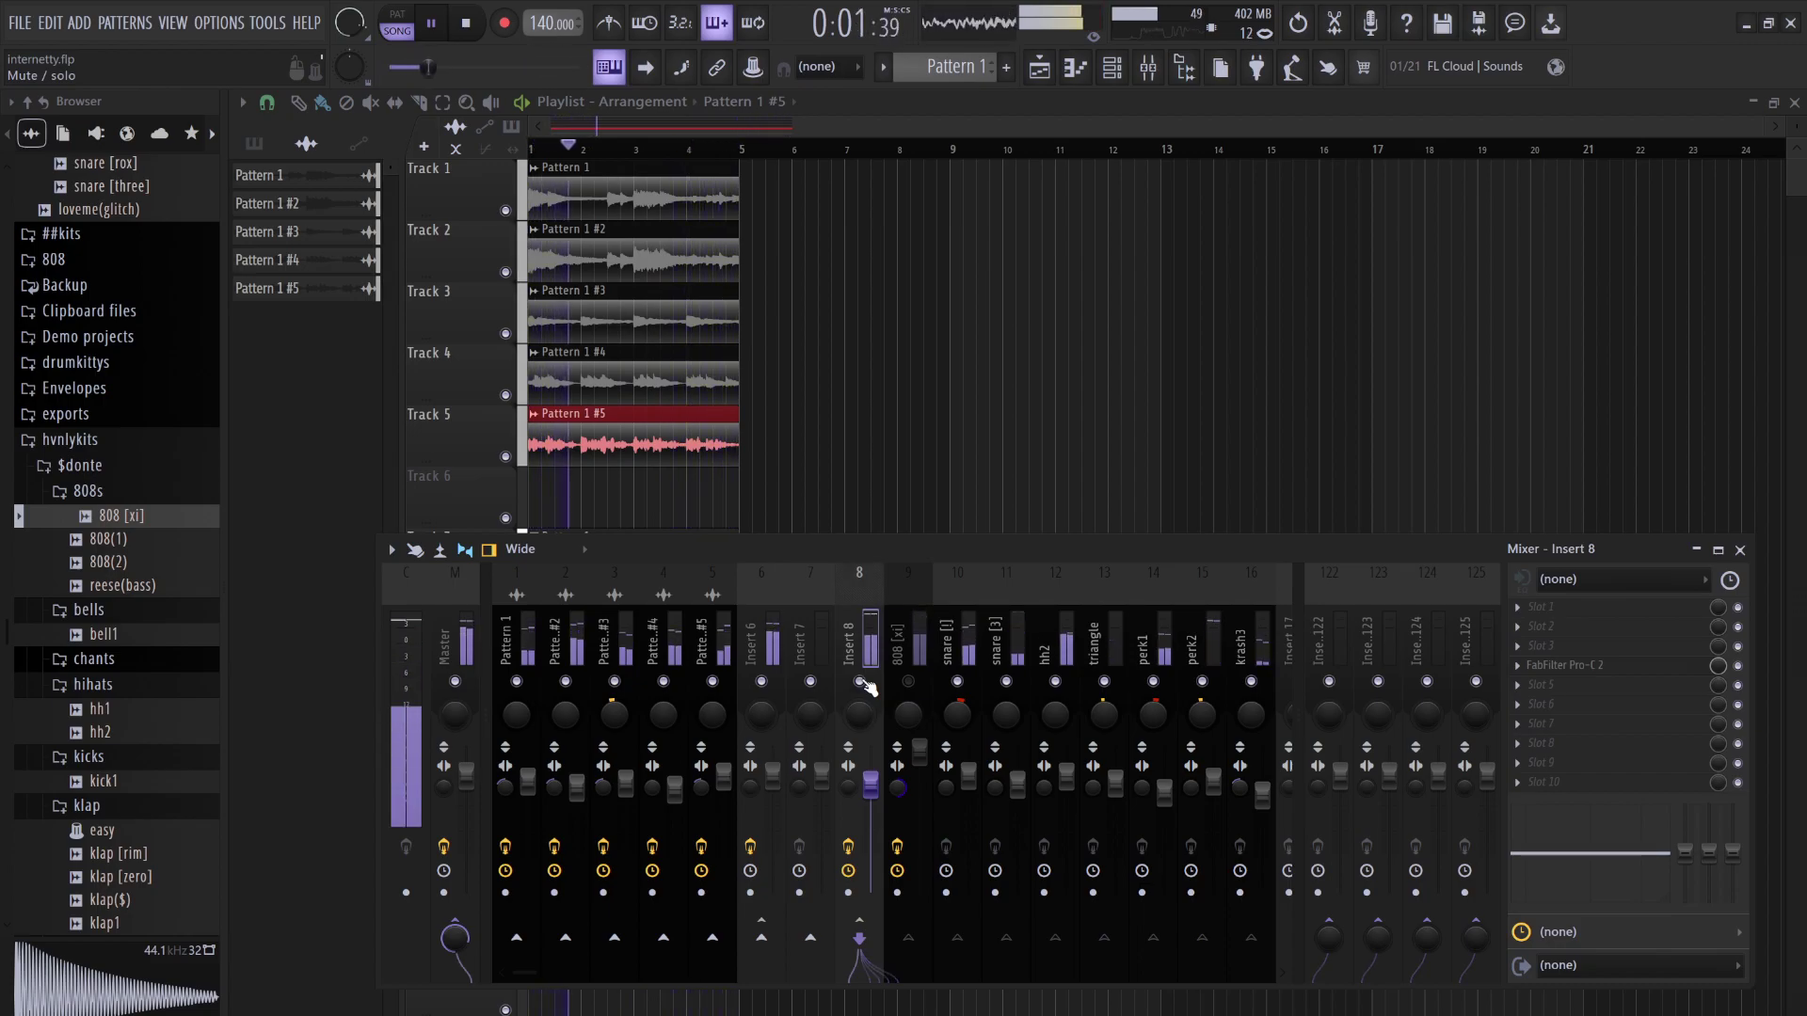
click(909, 682)
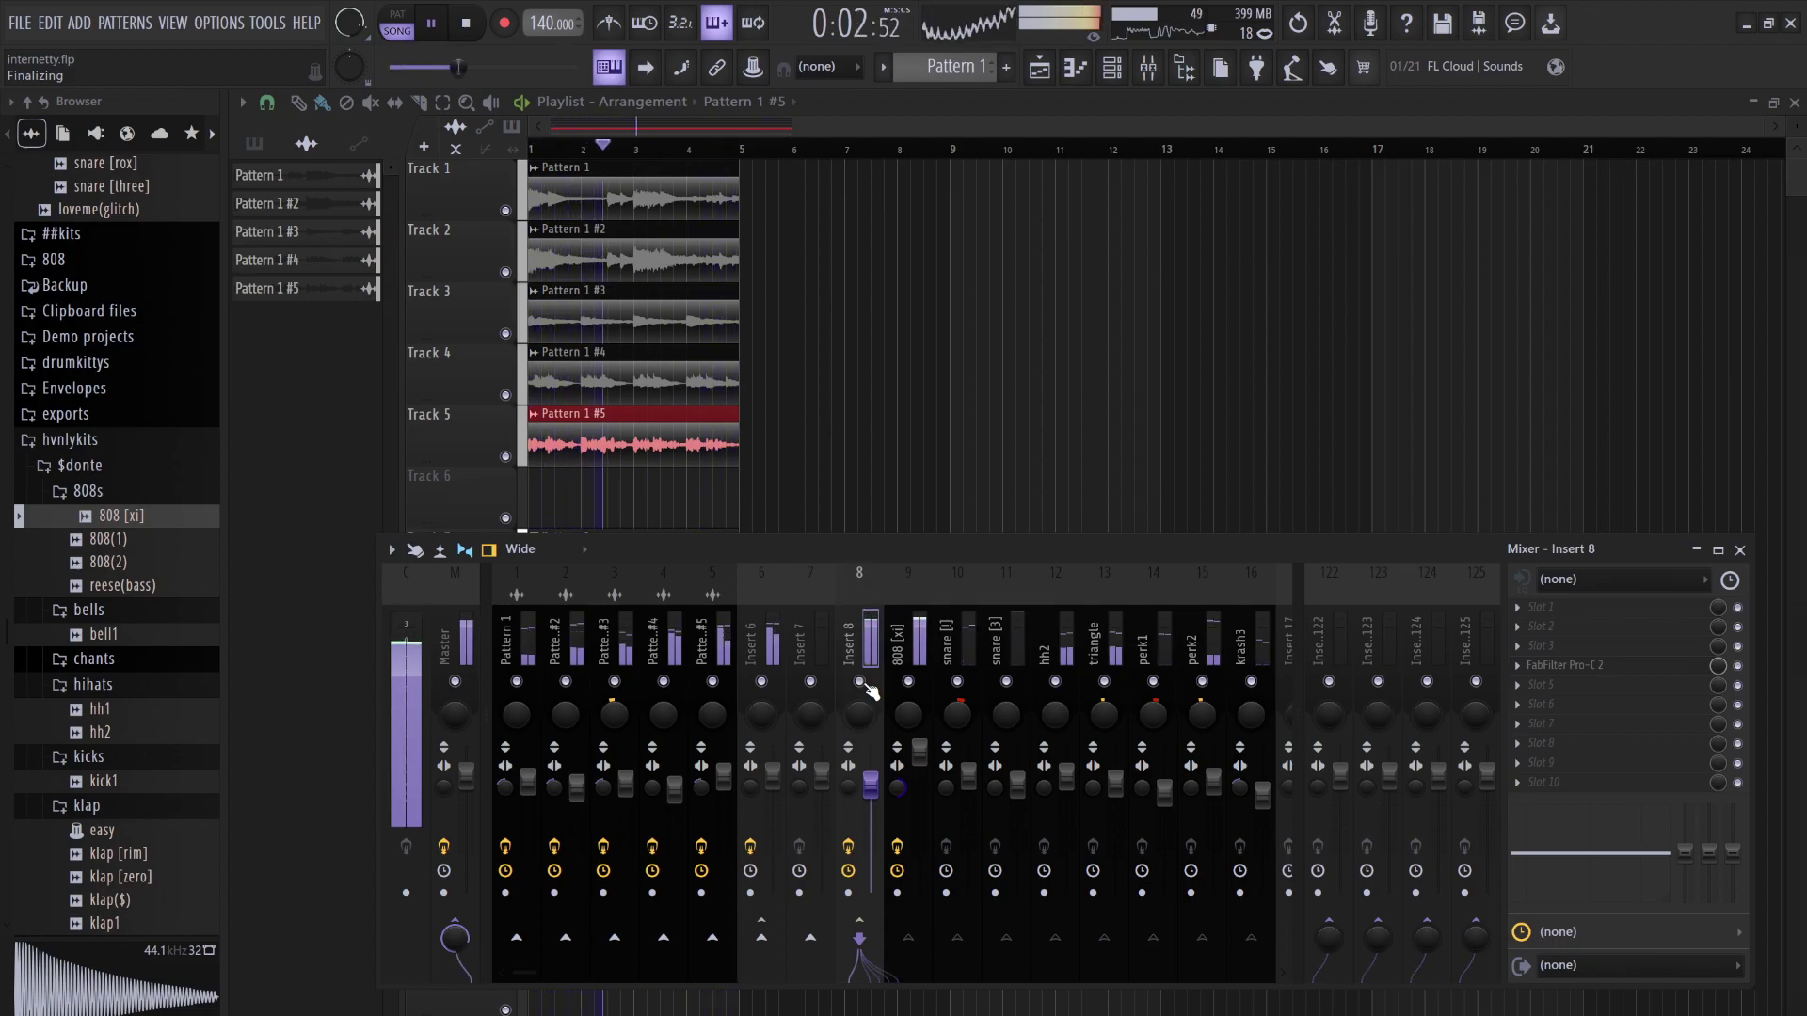
click(782, 461)
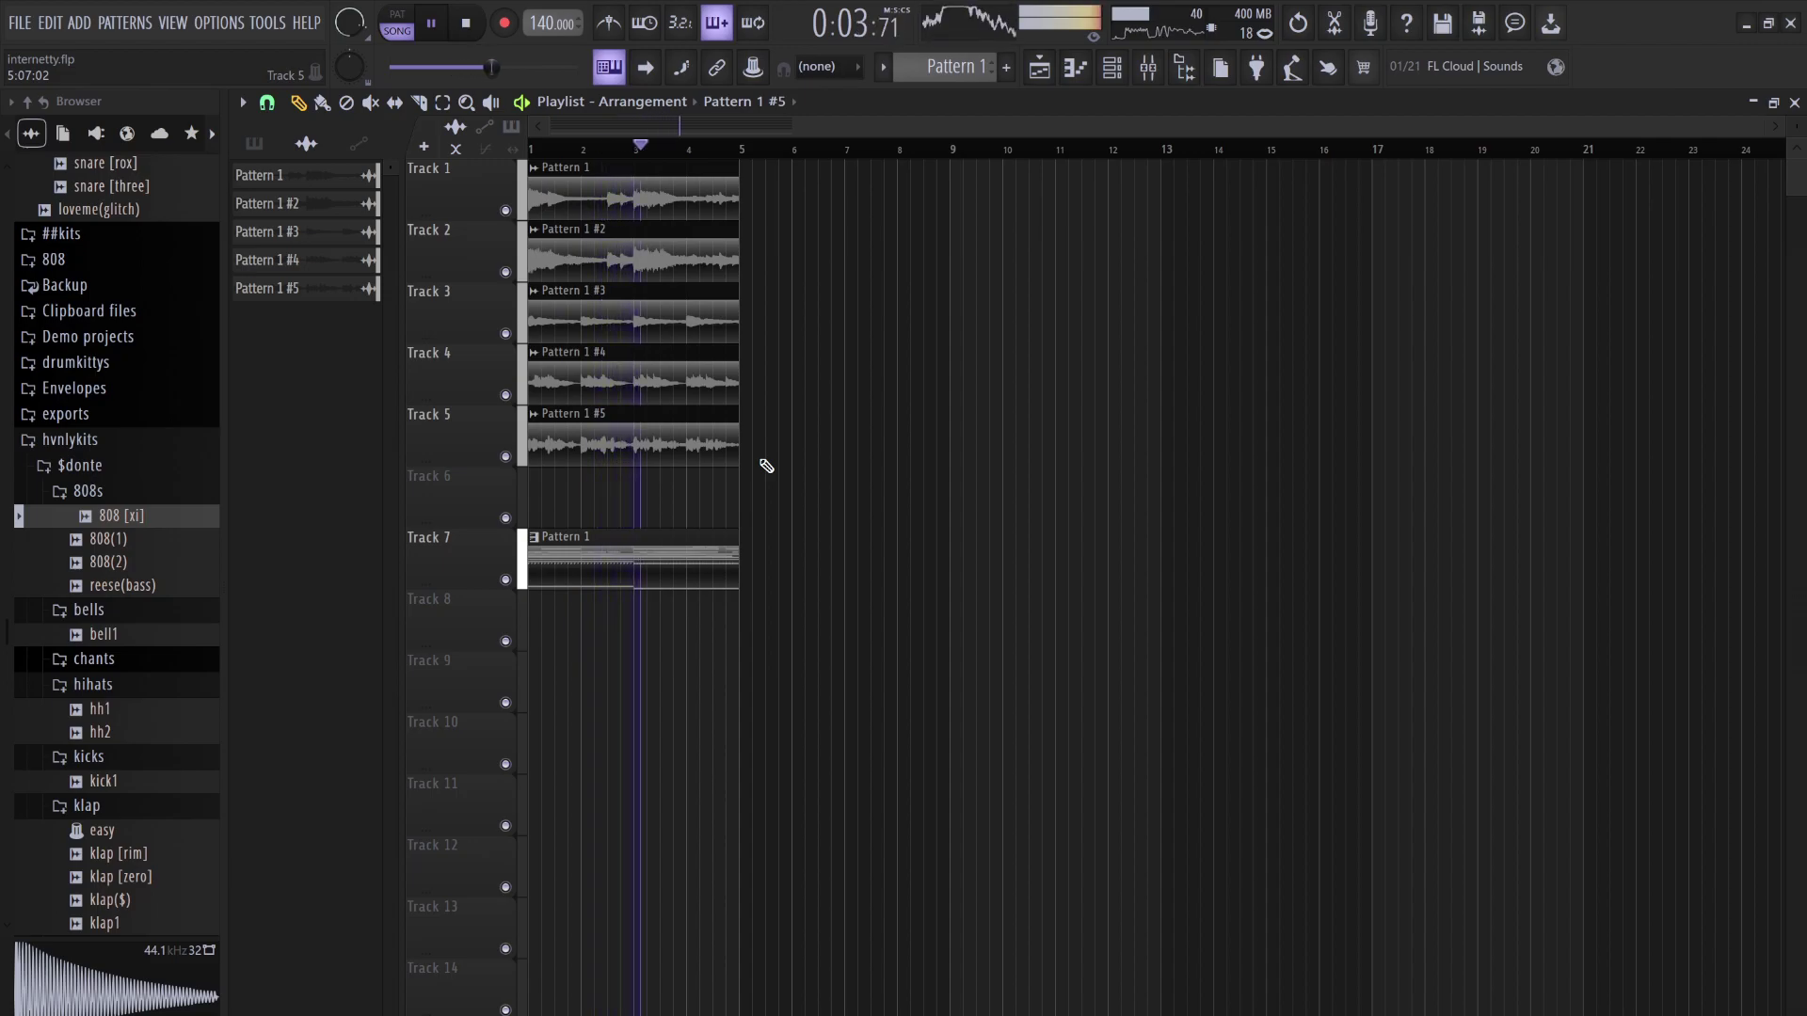
click(486, 33)
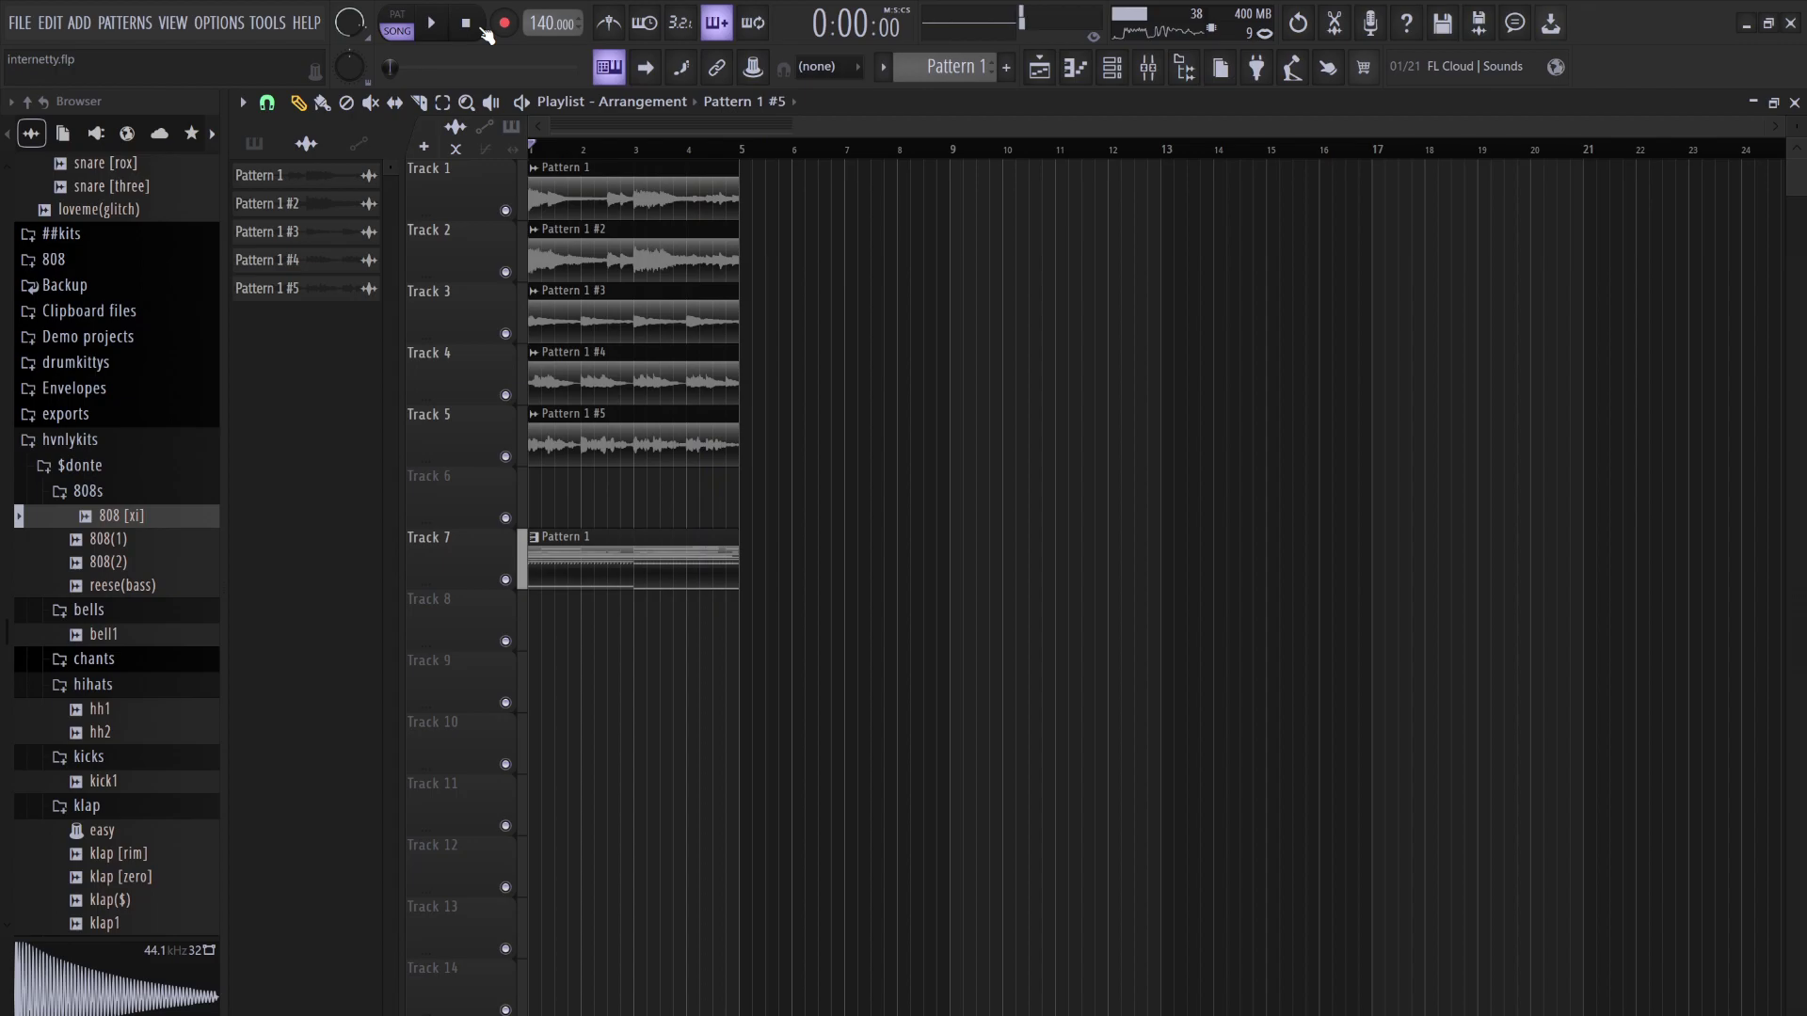